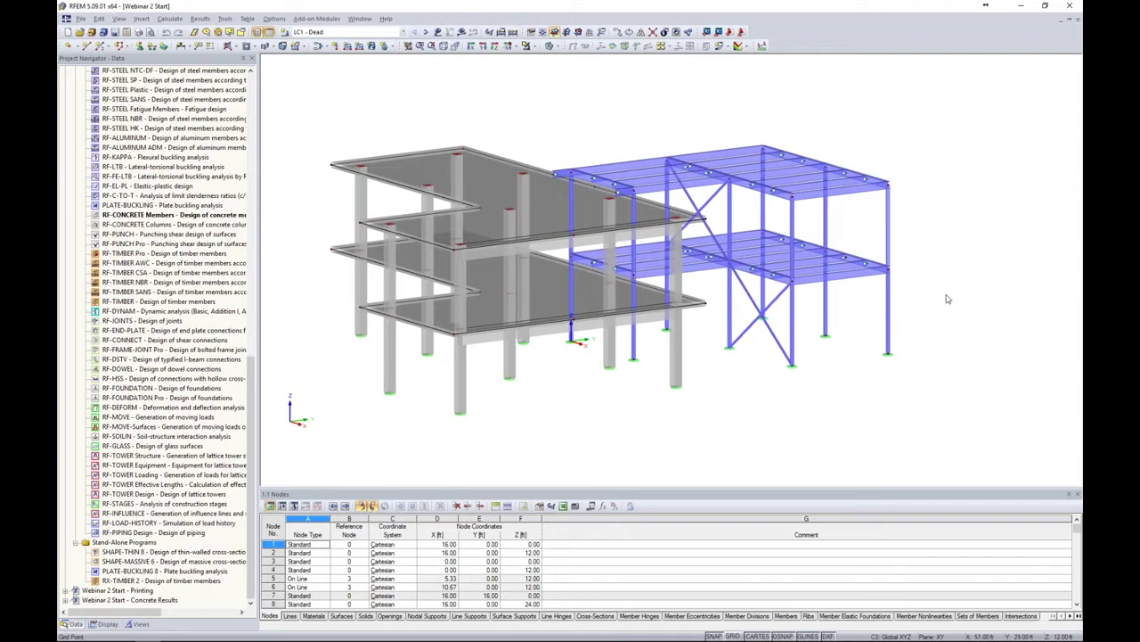
# - Show the LC1 - Dead loads on the model to review them, and hide them again
pyautogui.keyDown('ctrl'); pyautogui.moveTo(951, 328); pyautogui.dragTo(935, 319, button='middle'); pyautogui.keyUp('ctrl')
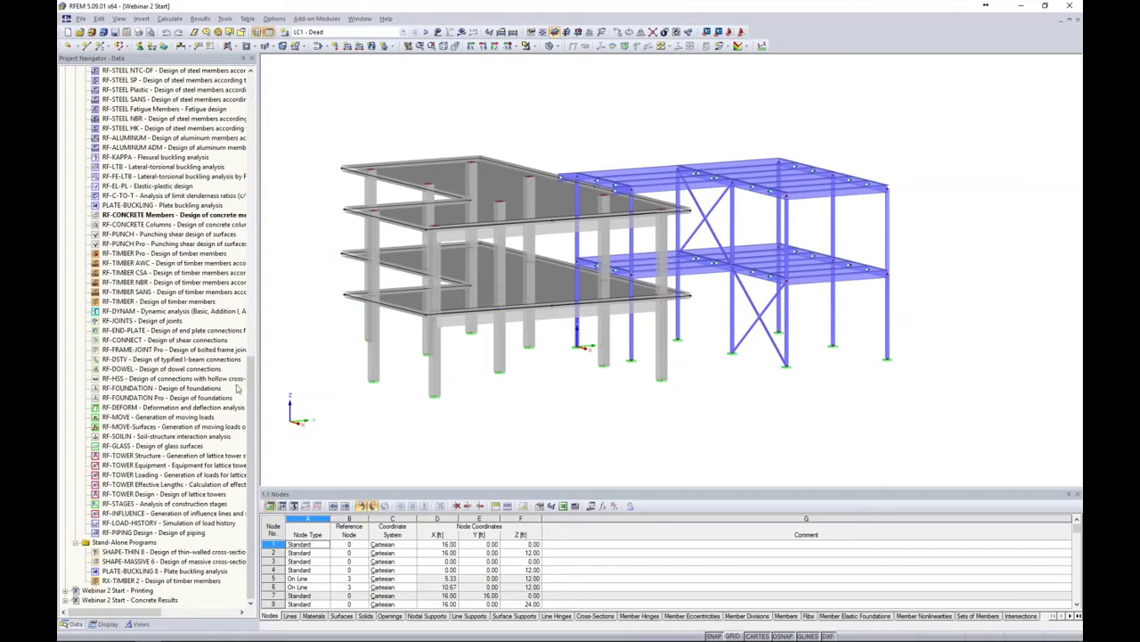
pyautogui.moveTo(251, 386); pyautogui.dragTo(267, 96)
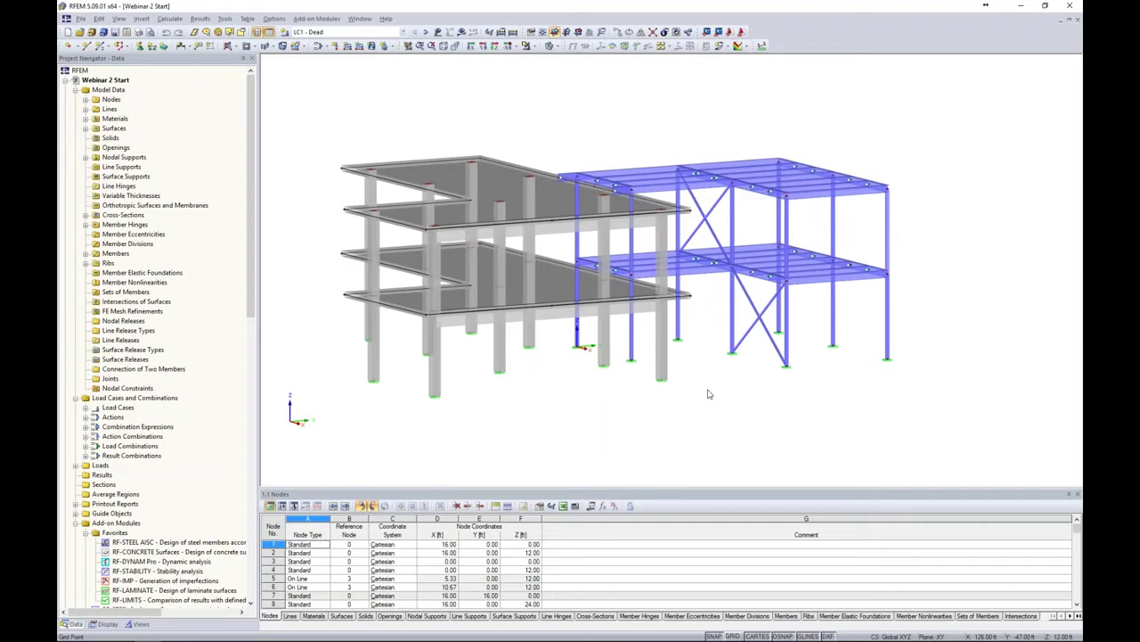
pyautogui.click(438, 32)
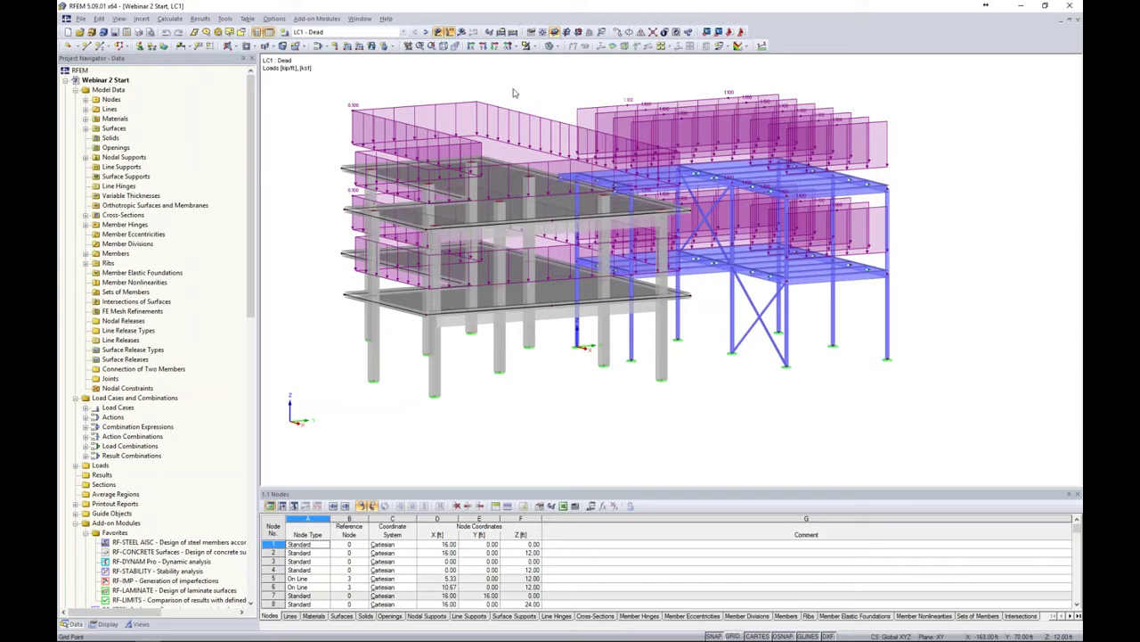
pyautogui.click(440, 33)
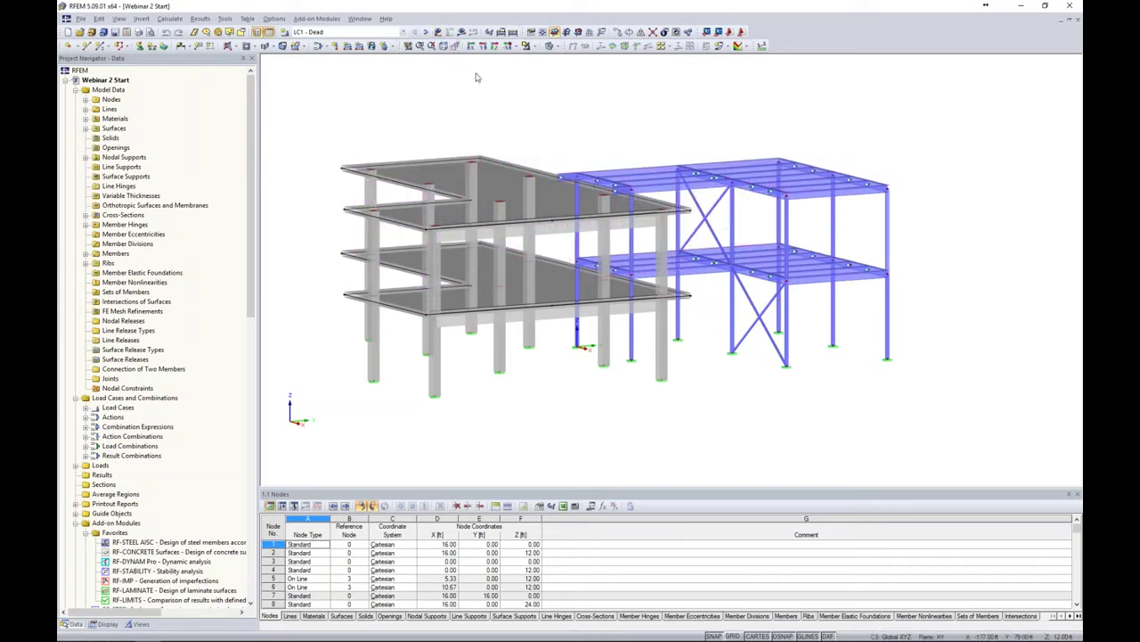
# - Try to calculate load case LC1 - Dead and read which FE node and direction the error description names
pyautogui.click(461, 32)
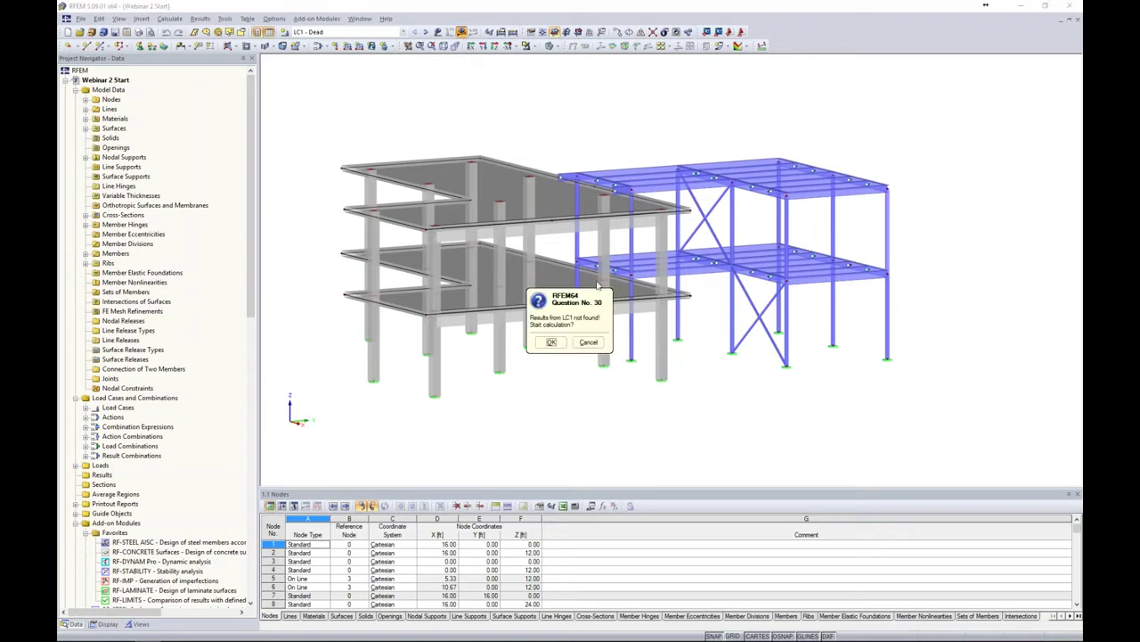
pyautogui.click(560, 344)
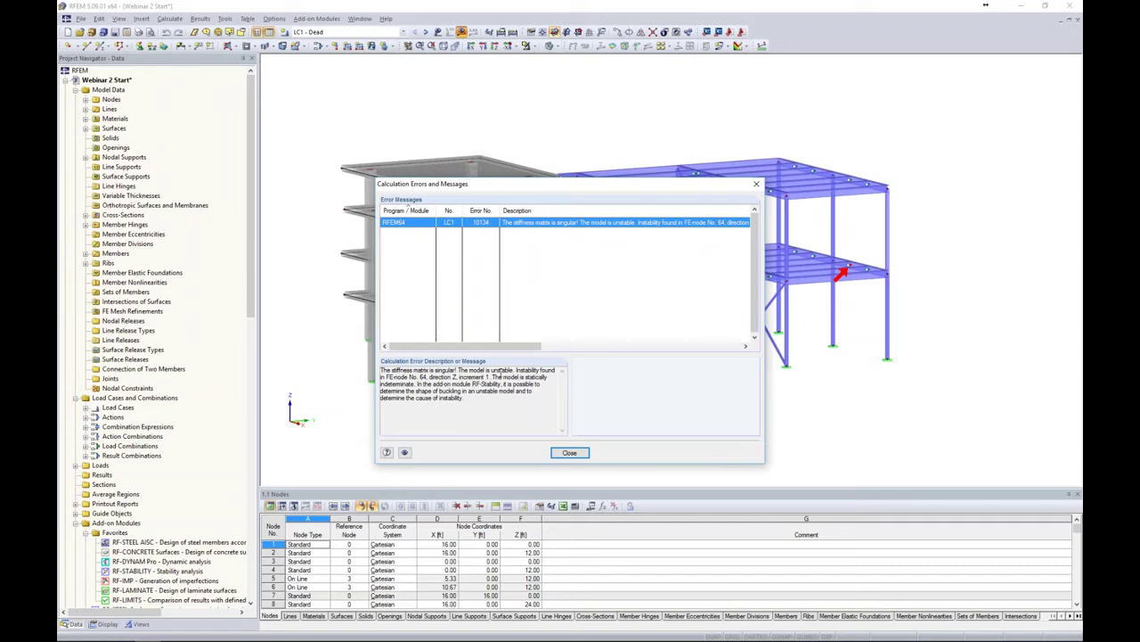
pyautogui.moveTo(515, 371); pyautogui.dragTo(458, 377)
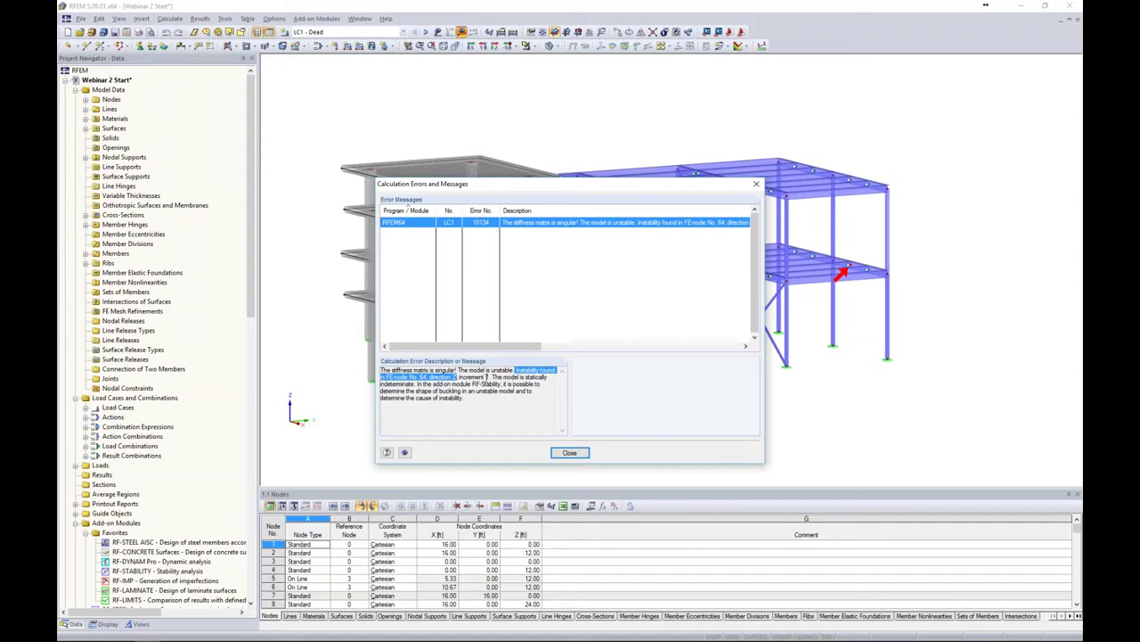
pyautogui.click(569, 452)
# - Locate the flagged FE node No. 64 on the lower steel floor and set the model to Wireframe Display Model
pyautogui.keyDown('ctrl'); pyautogui.moveTo(747, 409); pyautogui.dragTo(733, 413, button='middle'); pyautogui.keyUp('ctrl')
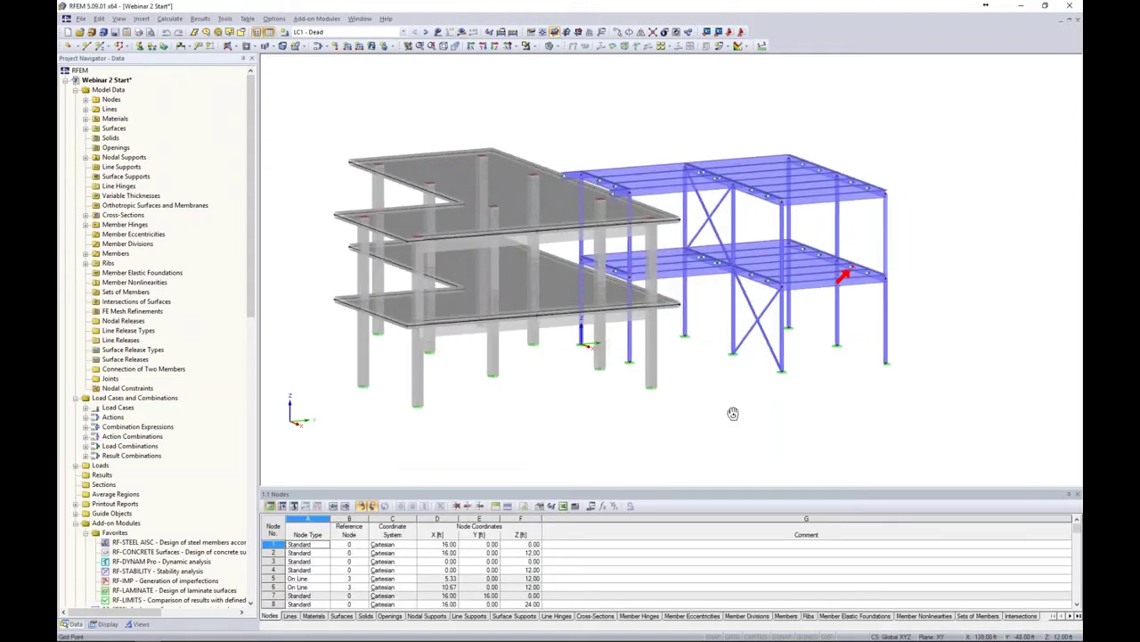
pyautogui.moveTo(860, 312); pyautogui.dragTo(760, 313, button='middle')
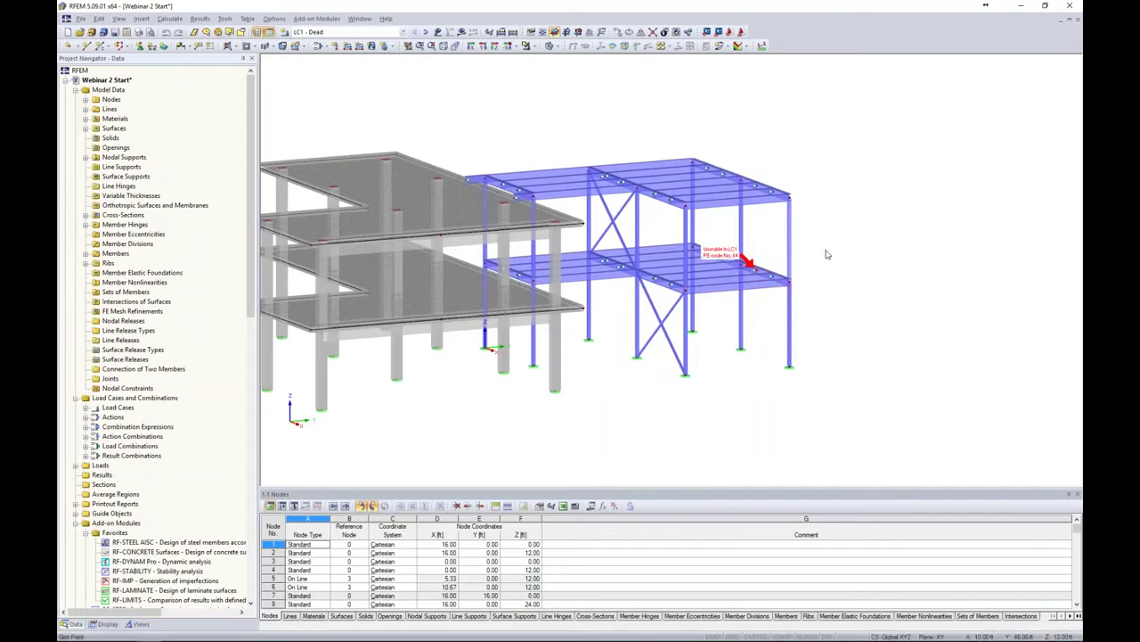
pyautogui.scroll(6, 768, 272)
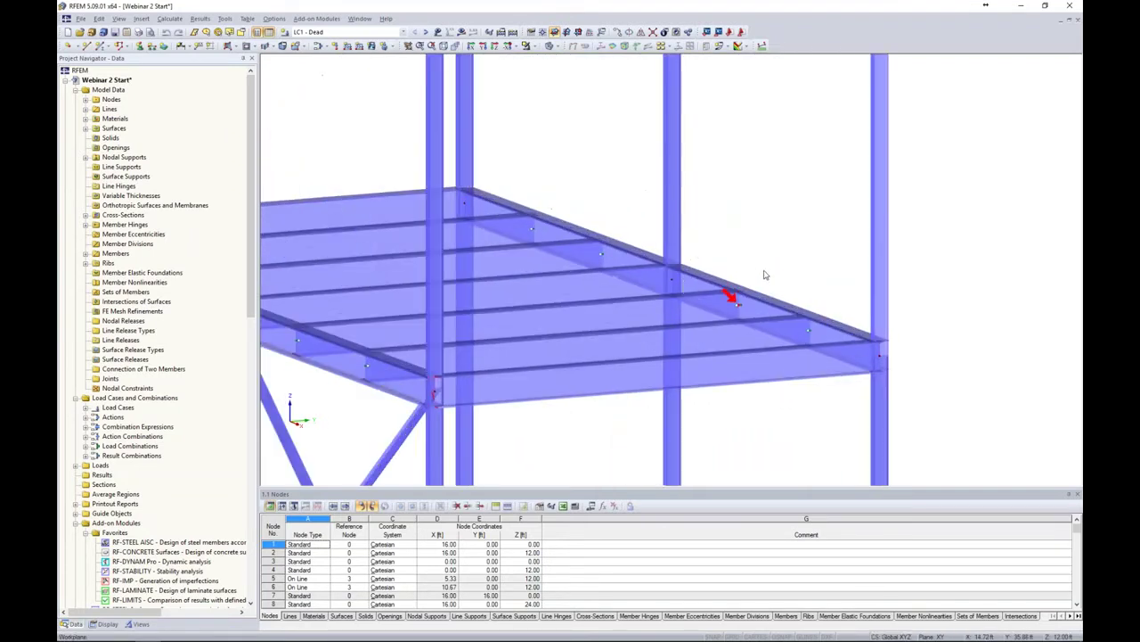
pyautogui.moveTo(772, 264); pyautogui.dragTo(781, 214, button='middle')
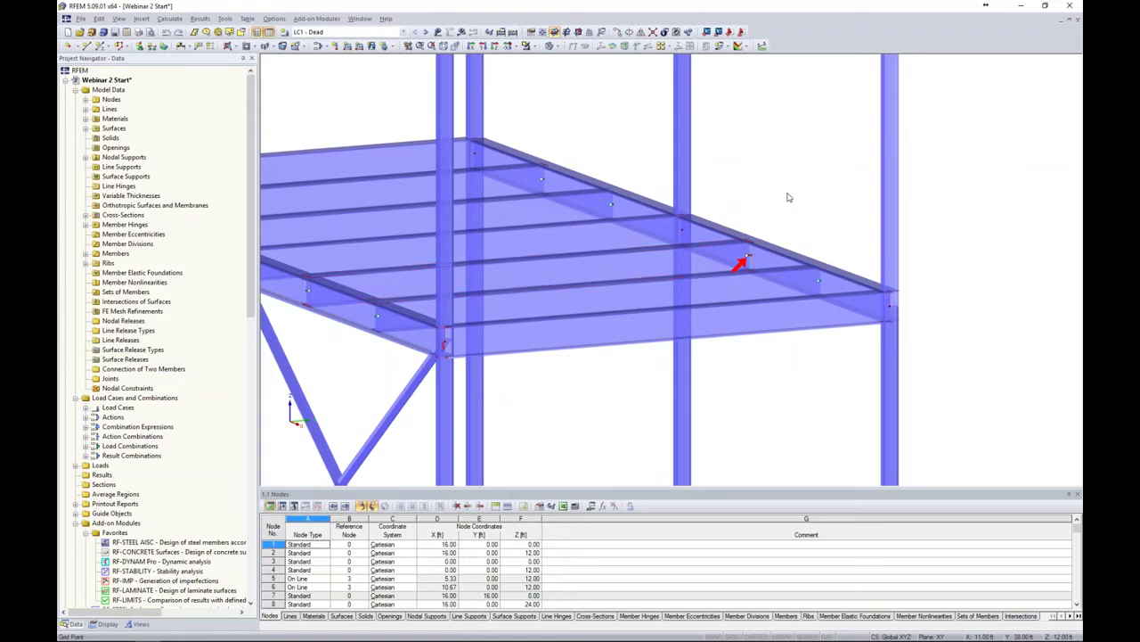
pyautogui.scroll(3, 787, 197)
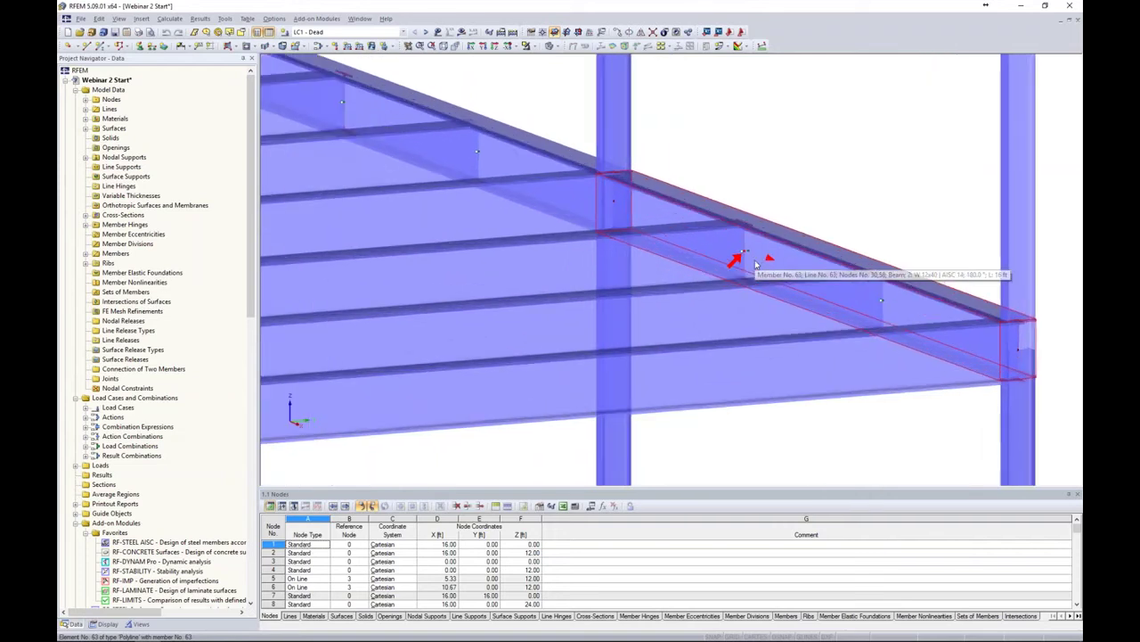
pyautogui.moveTo(831, 181)
pyautogui.keyDown('ctrl'); pyautogui.mouseDown(button='middle')
pyautogui.moveTo(839, 185)
pyautogui.moveTo(820, 188)
pyautogui.mouseUp(button='middle'); pyautogui.keyUp('ctrl')
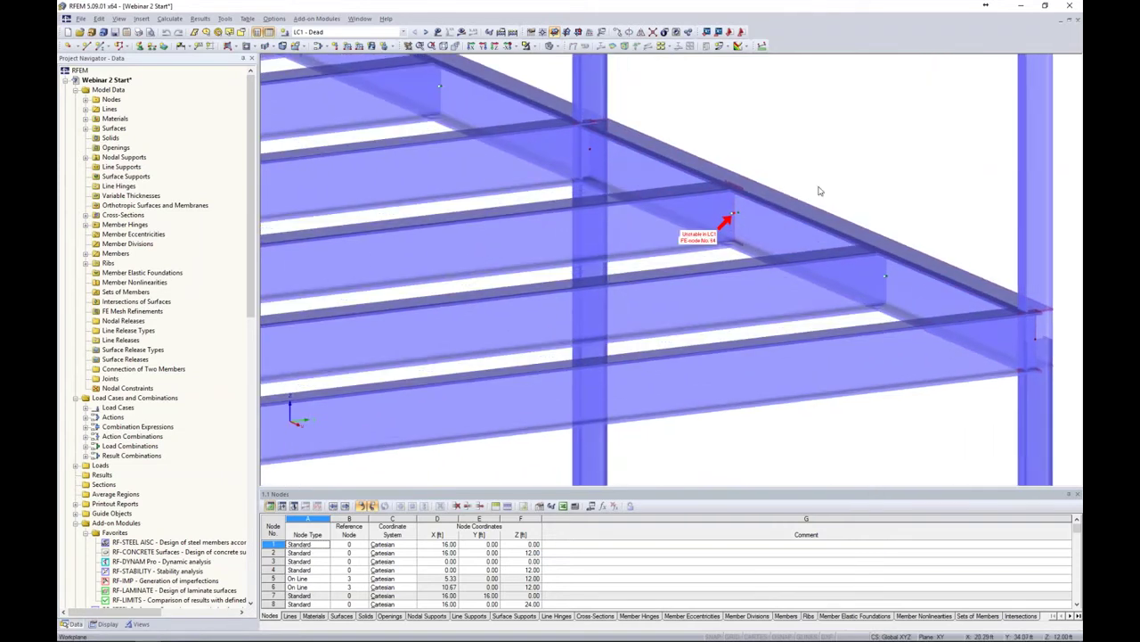
pyautogui.click(559, 32)
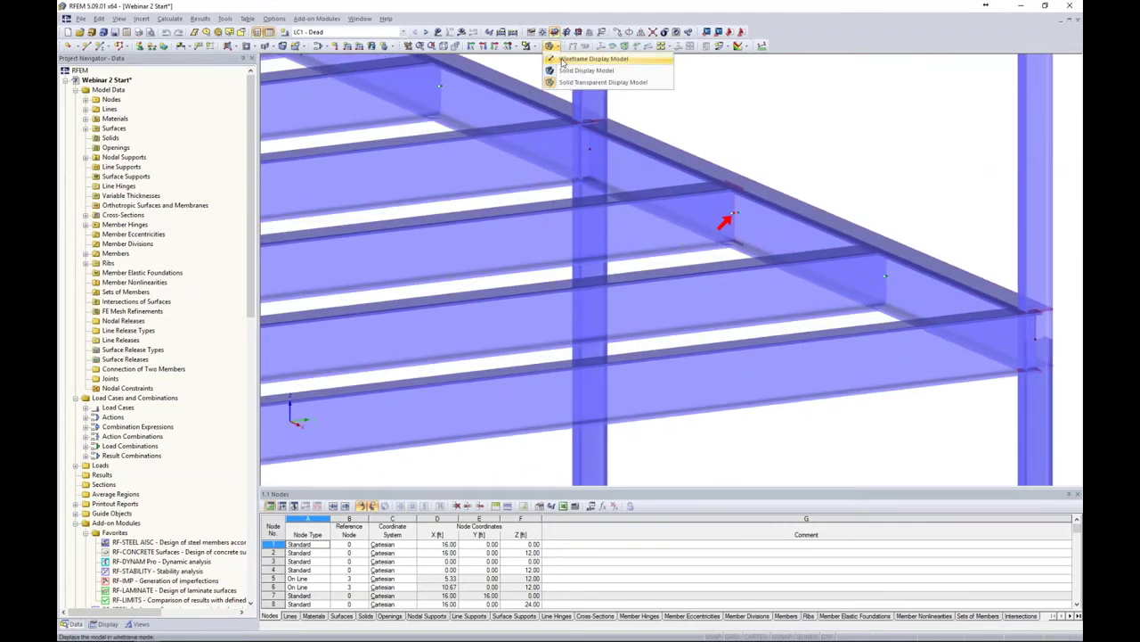
pyautogui.click(562, 63)
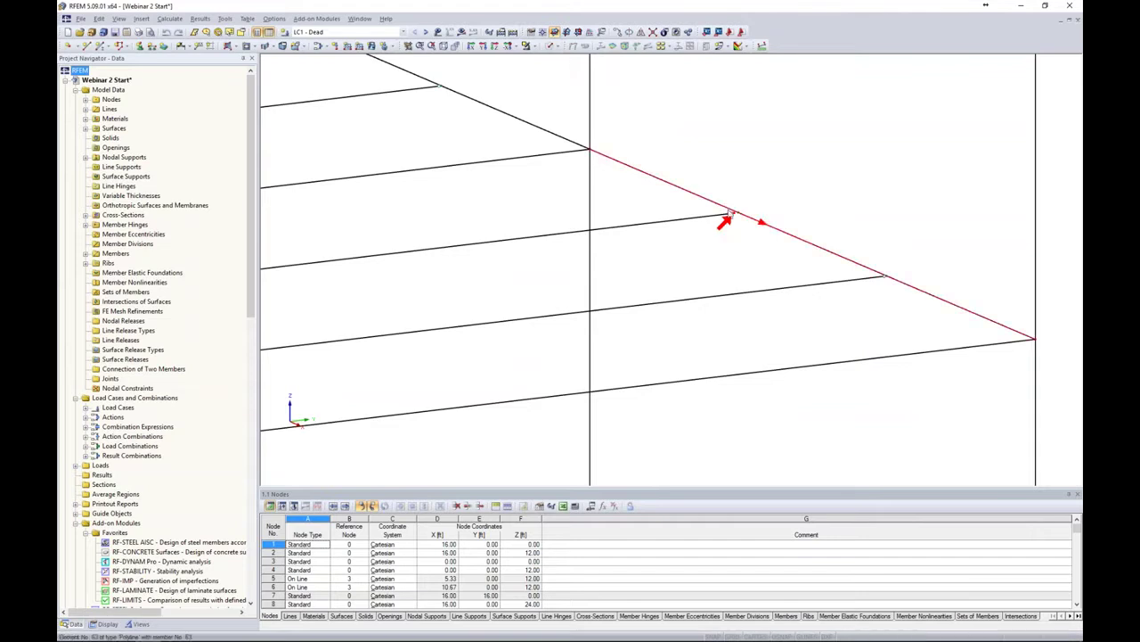
# - Delete the flagged node No. 64 at the beam end beside the edge girder
pyautogui.scroll(2, 737, 219)
pyautogui.scroll(1, 737, 219)
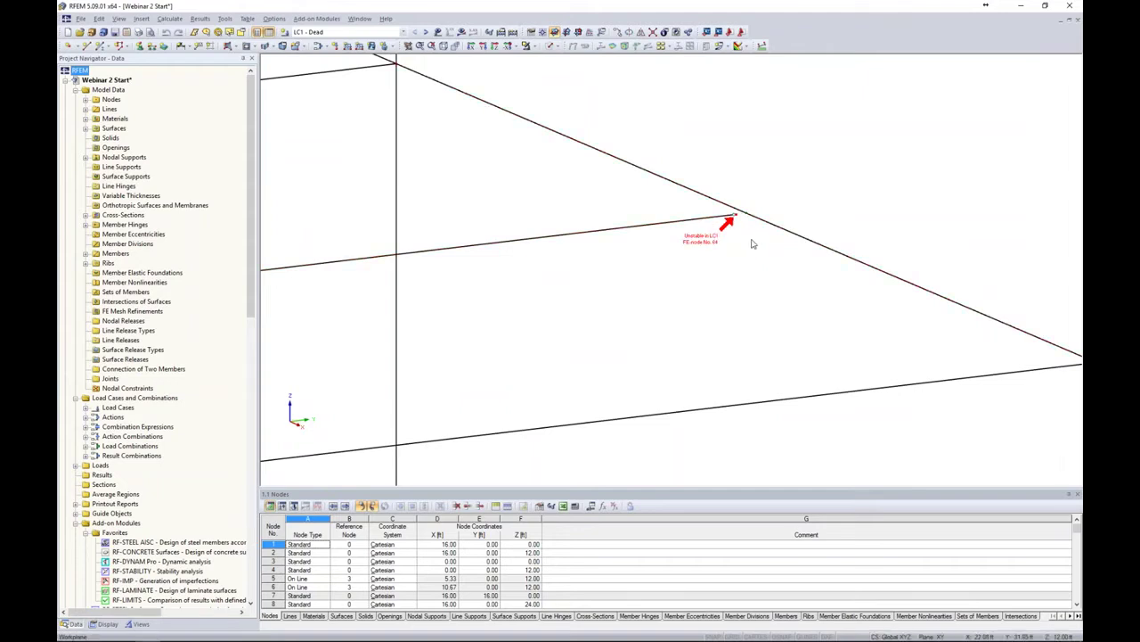
pyautogui.scroll(2, 739, 225)
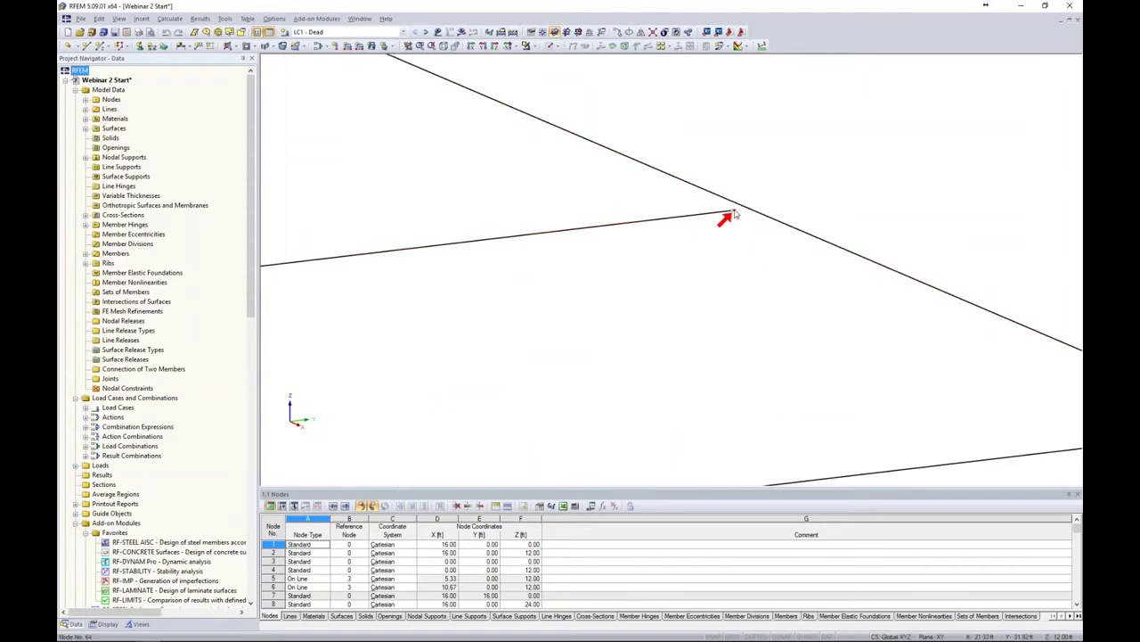
pyautogui.click(737, 214)
pyautogui.press('Delete')
# - Calculate load case LC1 - Dead again and display its global deformations for the whole model
pyautogui.scroll(-2, 773, 203)
pyautogui.scroll(-4, 775, 204)
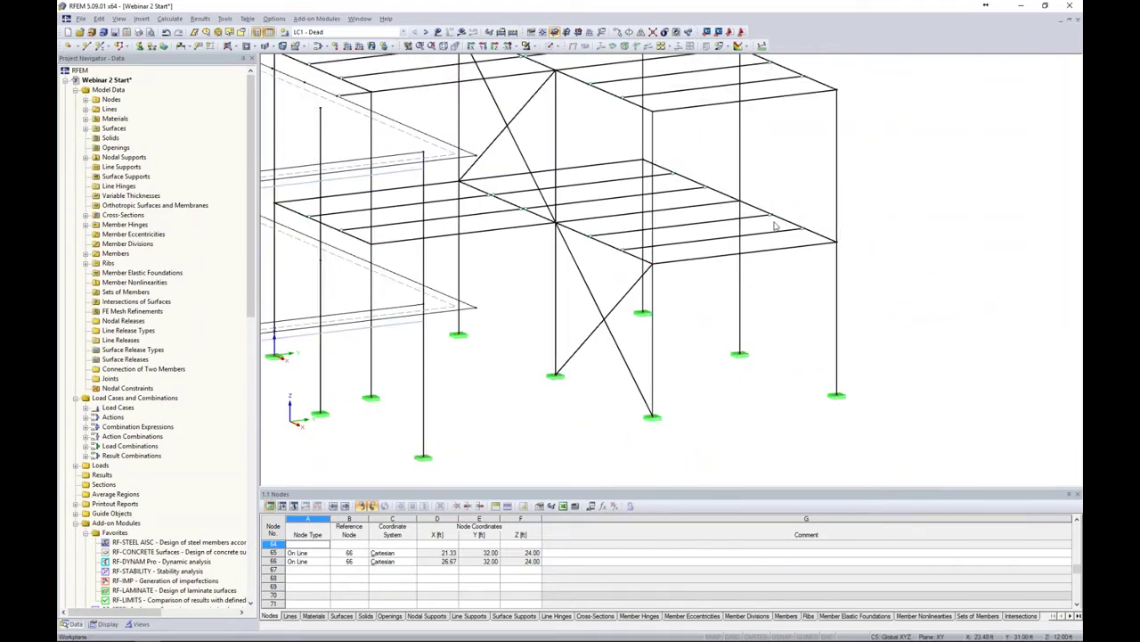
pyautogui.moveTo(882, 218); pyautogui.dragTo(929, 234, button='middle')
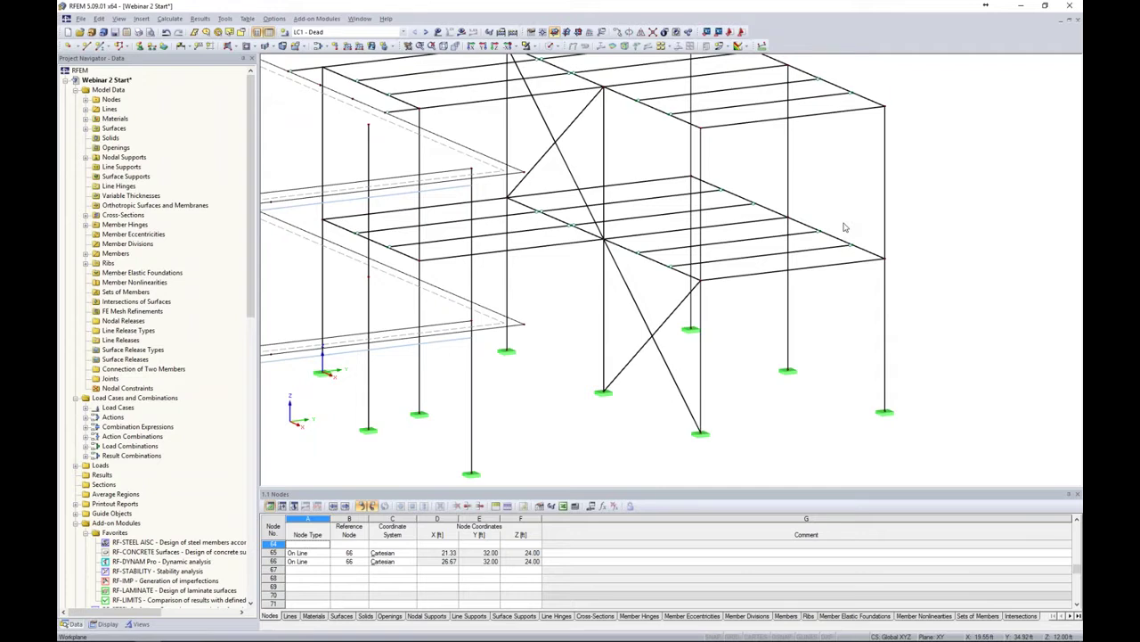
pyautogui.scroll(-2, 845, 227)
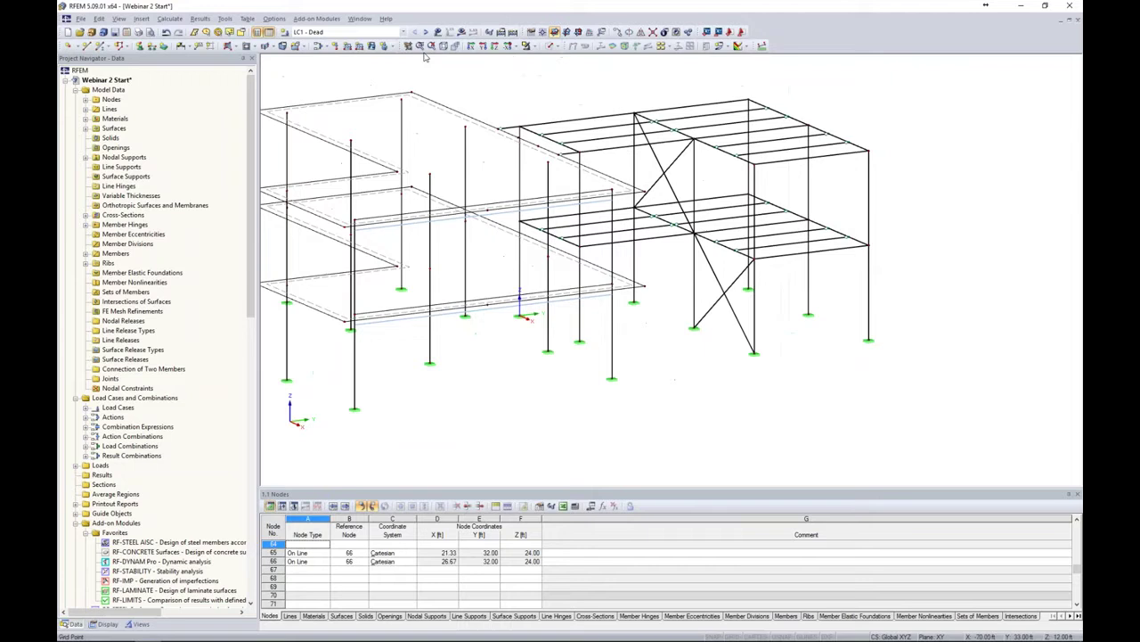
pyautogui.click(433, 46)
pyautogui.click(461, 31)
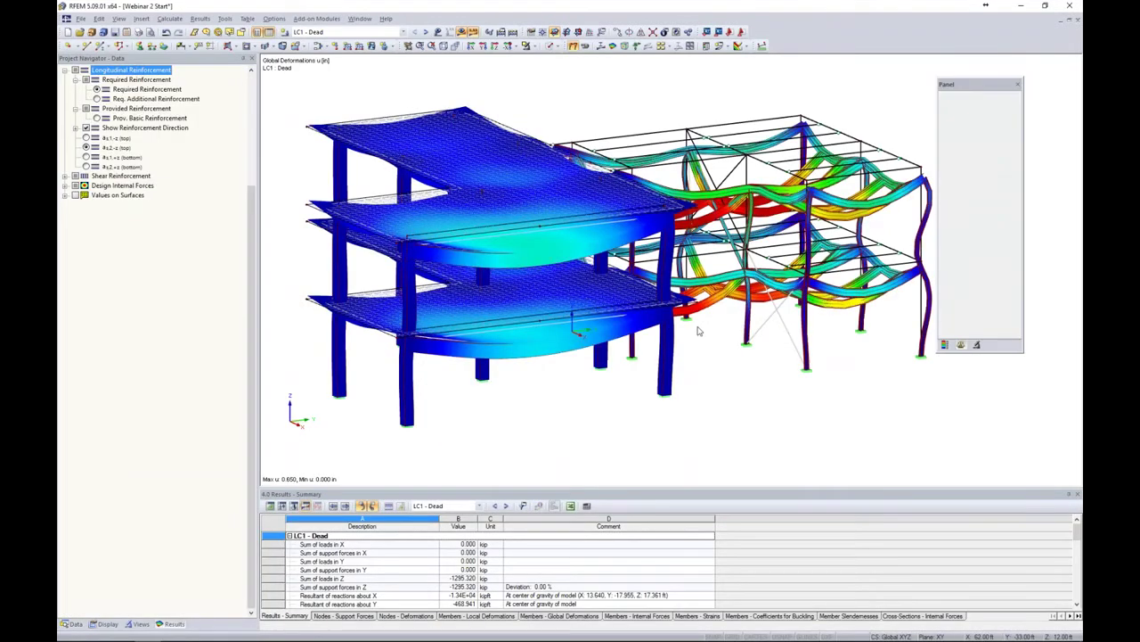
# - Reduce the deformation display factor to 21.25
pyautogui.click(974, 122)
pyautogui.click(974, 122)
pyautogui.click(973, 122)
pyautogui.moveTo(908, 212); pyautogui.dragTo(856, 203, button='middle')
pyautogui.scroll(-1, 814, 216)
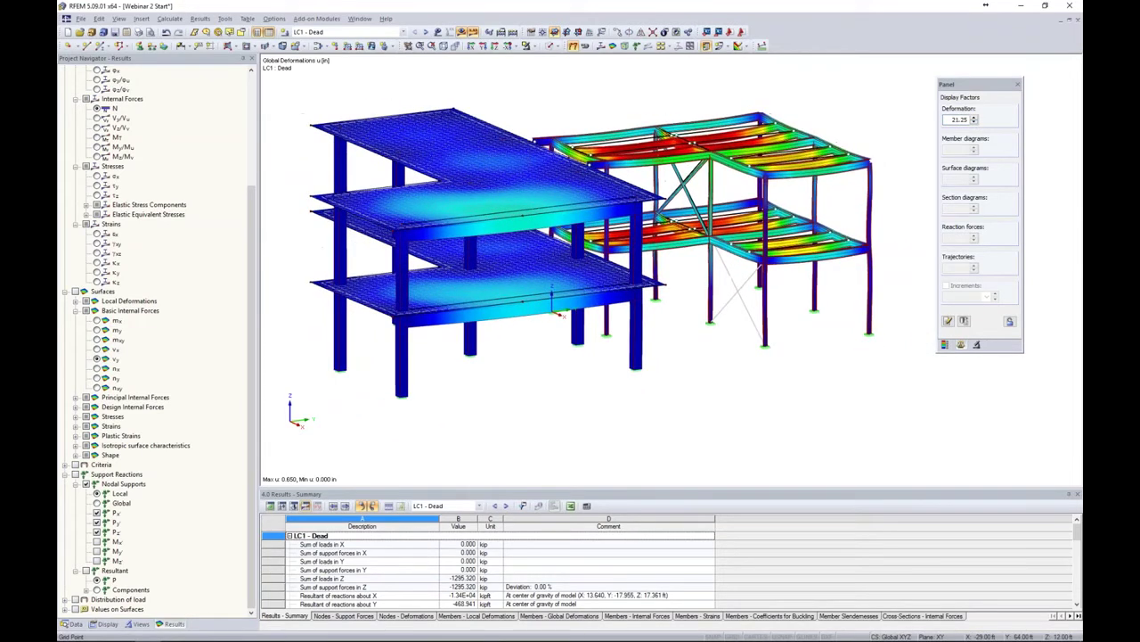
pyautogui.moveTo(869, 136); pyautogui.dragTo(855, 170, button='middle')
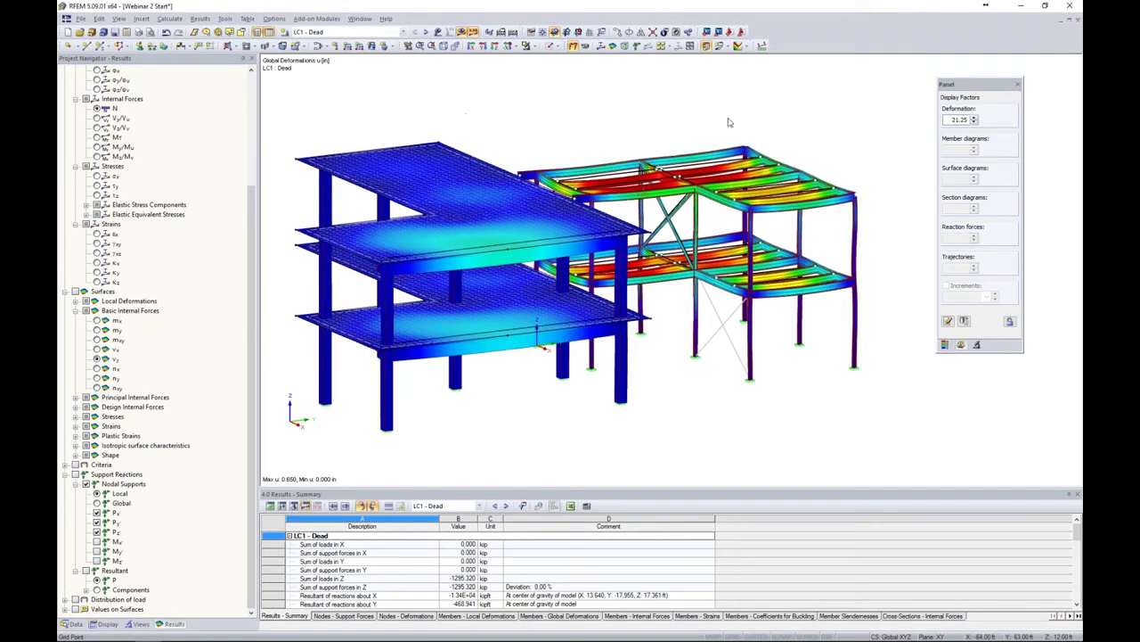
# - Switch to load combination CO1 - 1.4D and briefly show its loads on the model
pyautogui.click(403, 33)
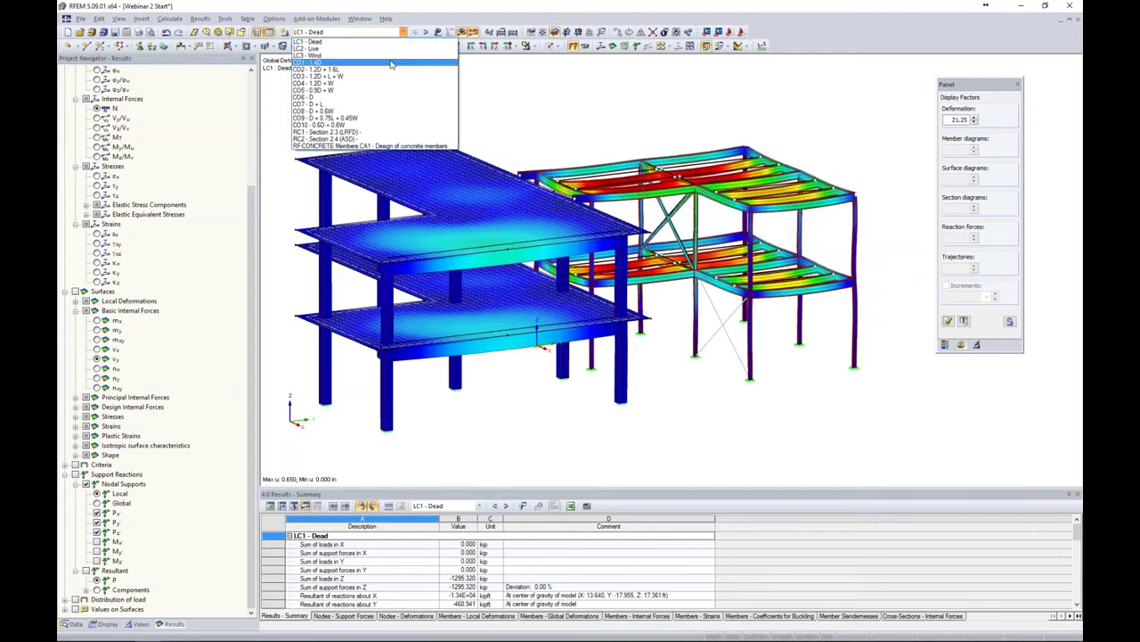
pyautogui.click(390, 64)
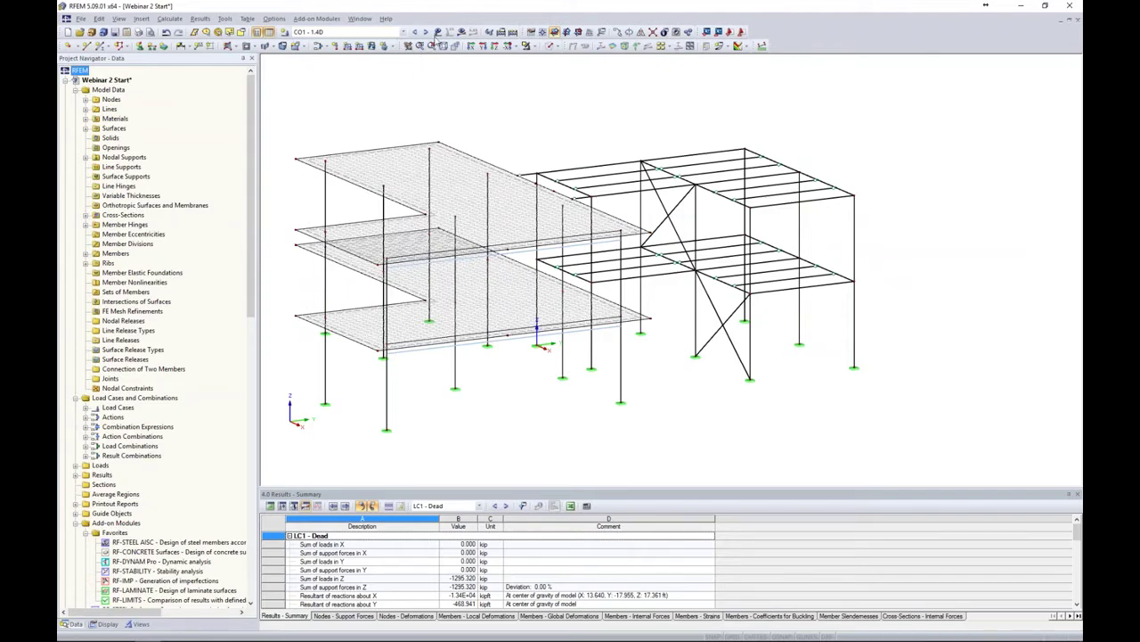
pyautogui.click(437, 32)
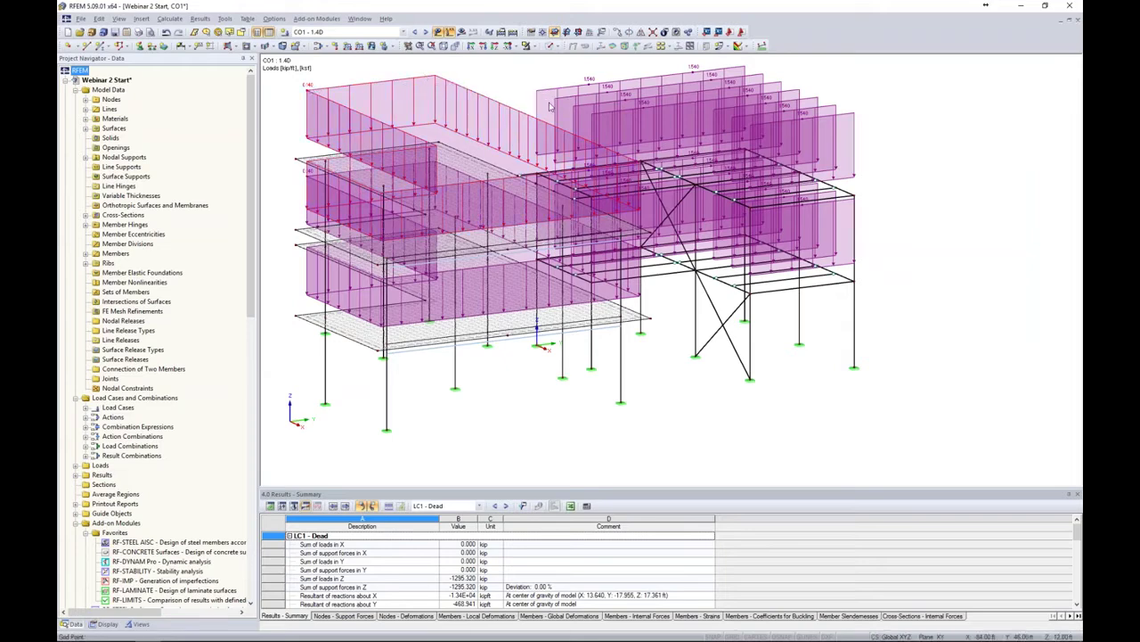
pyautogui.click(440, 33)
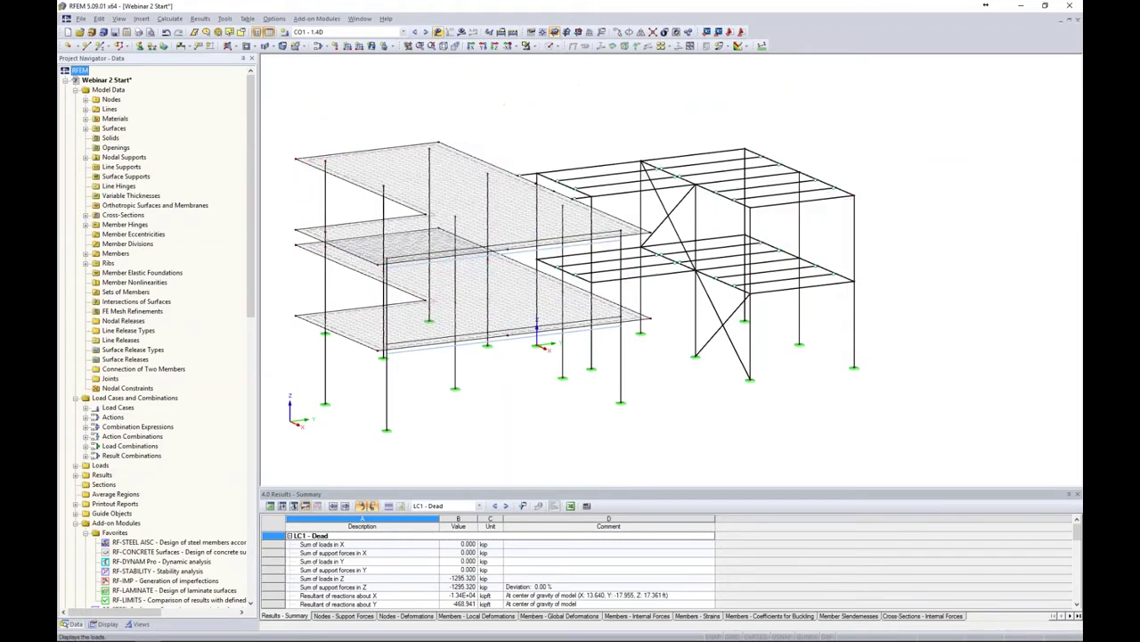
# - Set the model to Solid Transparent Display Model, try to calculate CO1 - 1.4D, and read the error description
pyautogui.click(551, 46)
pyautogui.click(567, 82)
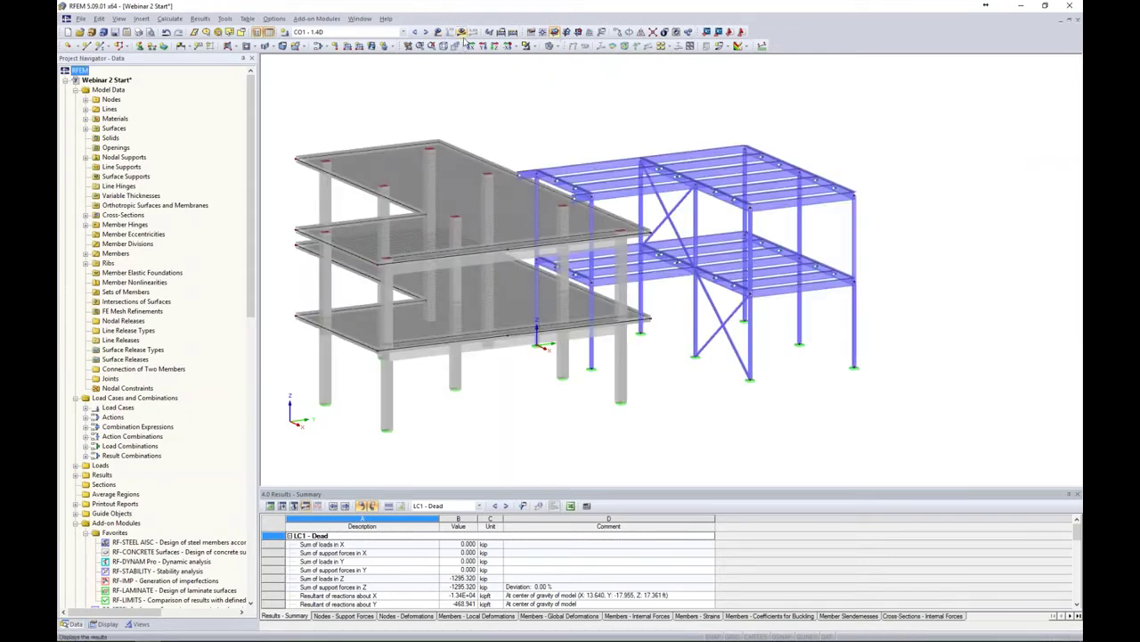
pyautogui.click(462, 32)
pyautogui.click(551, 342)
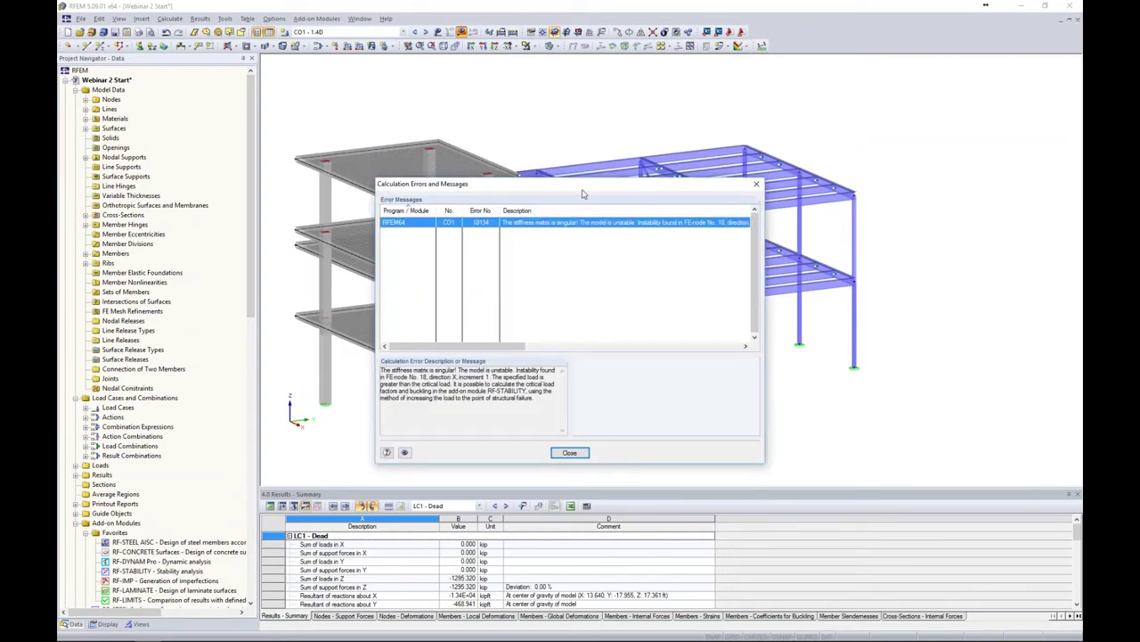
pyautogui.moveTo(583, 186); pyautogui.dragTo(589, 199)
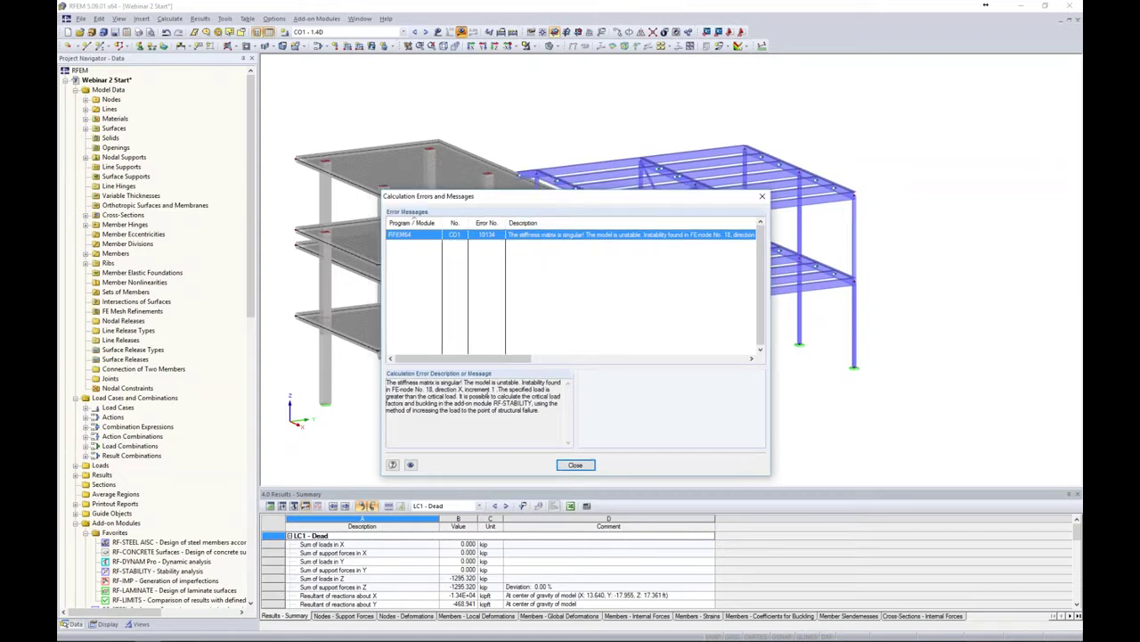
pyautogui.moveTo(407, 390); pyautogui.dragTo(464, 391)
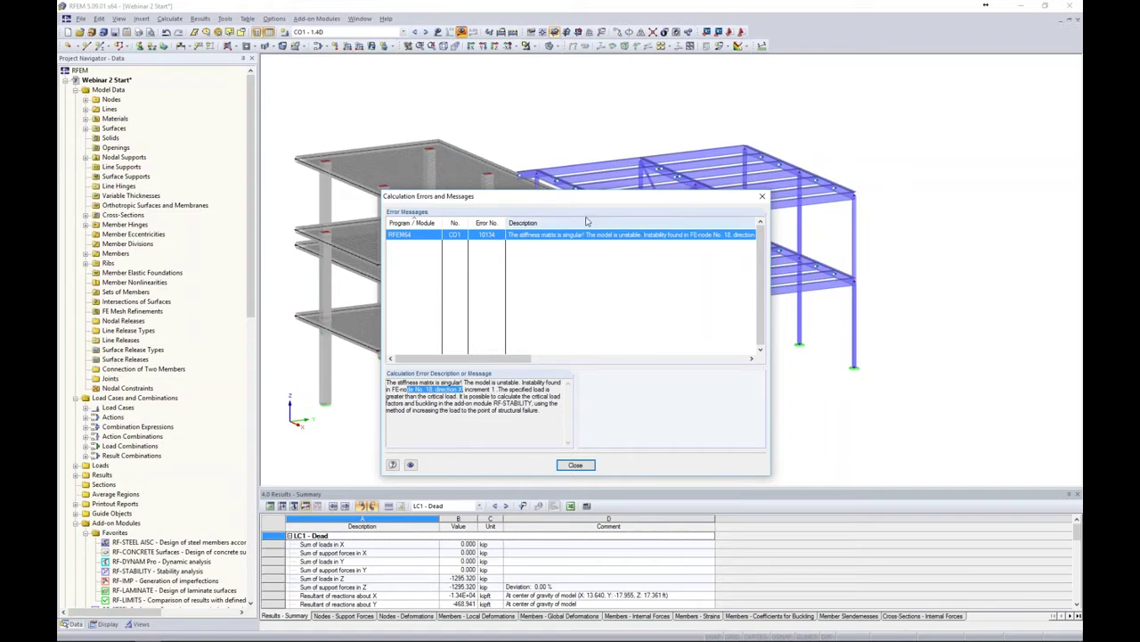
pyautogui.moveTo(585, 203); pyautogui.dragTo(894, 157)
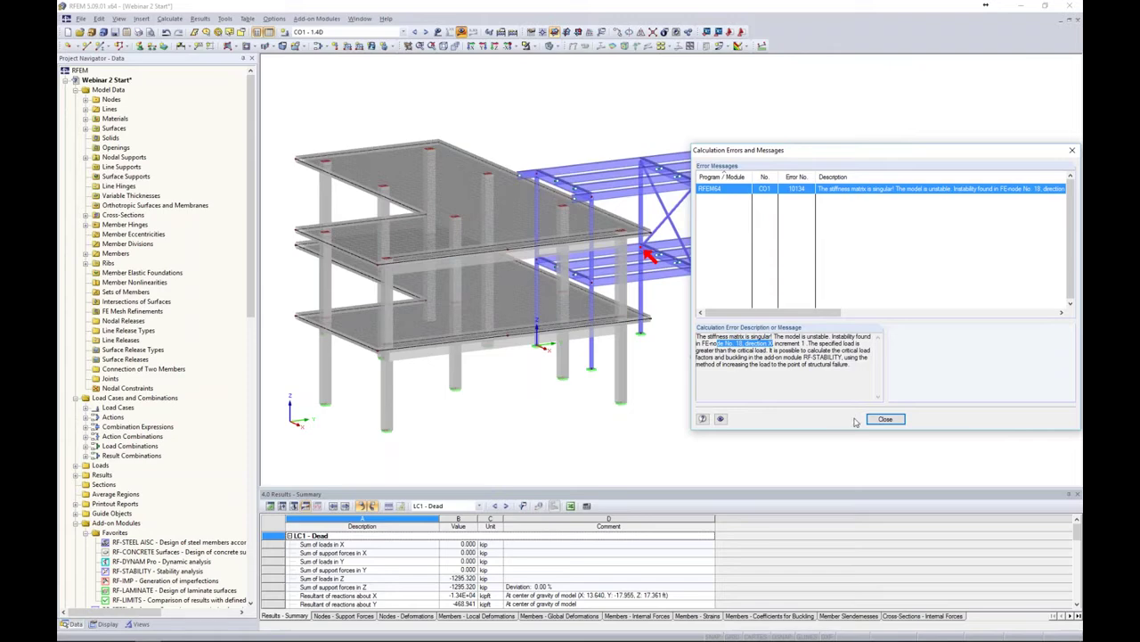
pyautogui.click(883, 419)
# - Examine the node marked unstable in CO1 up close, using the Wireframe Display Model before restoring the Solid Transparent Display Model
pyautogui.keyDown('ctrl'); pyautogui.moveTo(724, 410); pyautogui.dragTo(674, 401, button='middle'); pyautogui.keyUp('ctrl')
pyautogui.scroll(4, 664, 254)
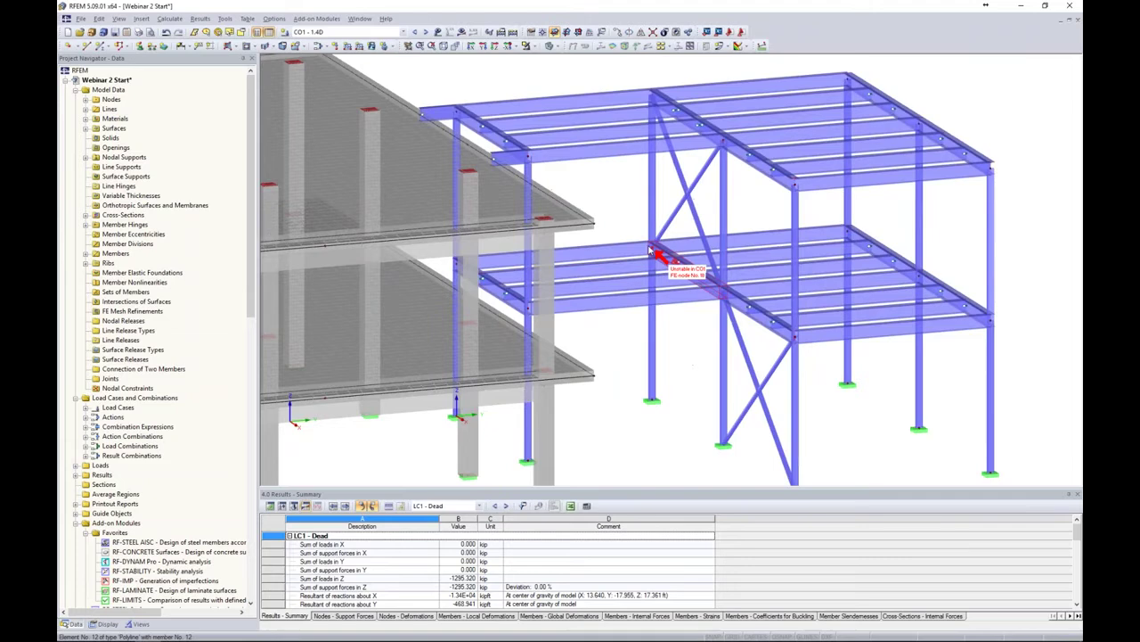
pyautogui.scroll(5, 663, 254)
pyautogui.click(558, 46)
pyautogui.click(562, 62)
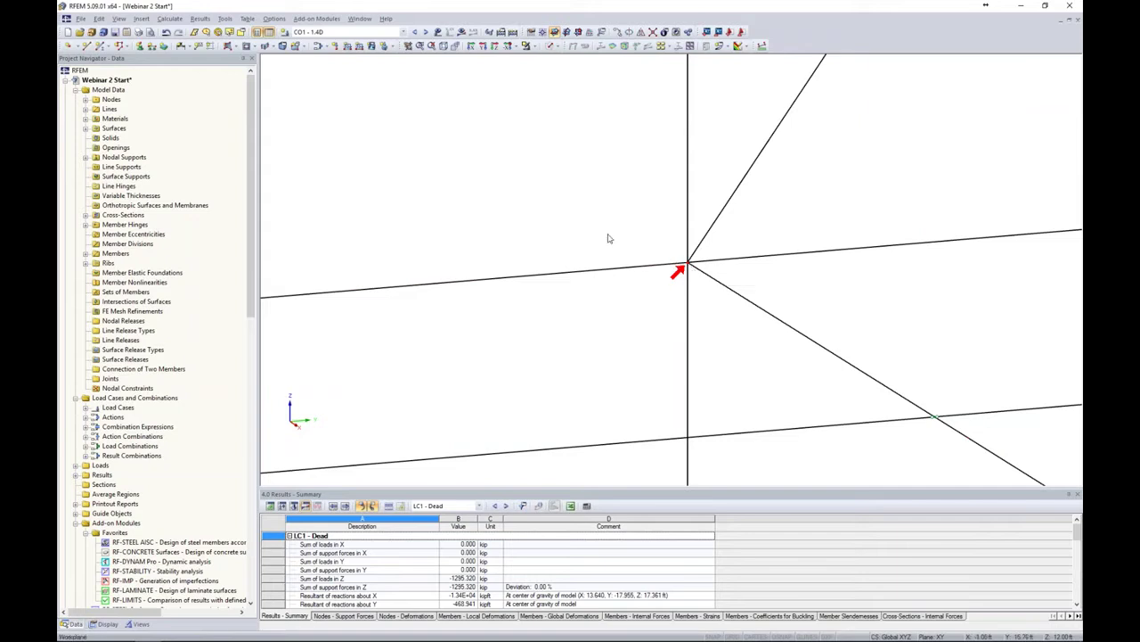
pyautogui.click(559, 46)
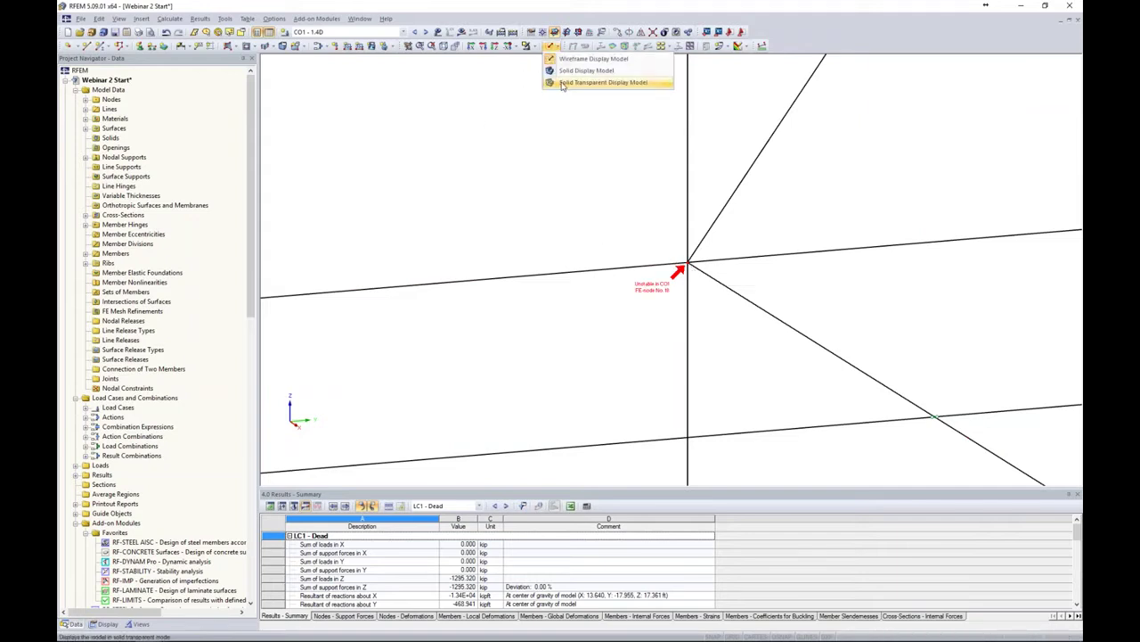
pyautogui.click(563, 85)
pyautogui.scroll(-10, 580, 182)
pyautogui.moveTo(596, 274); pyautogui.dragTo(676, 317, button='middle')
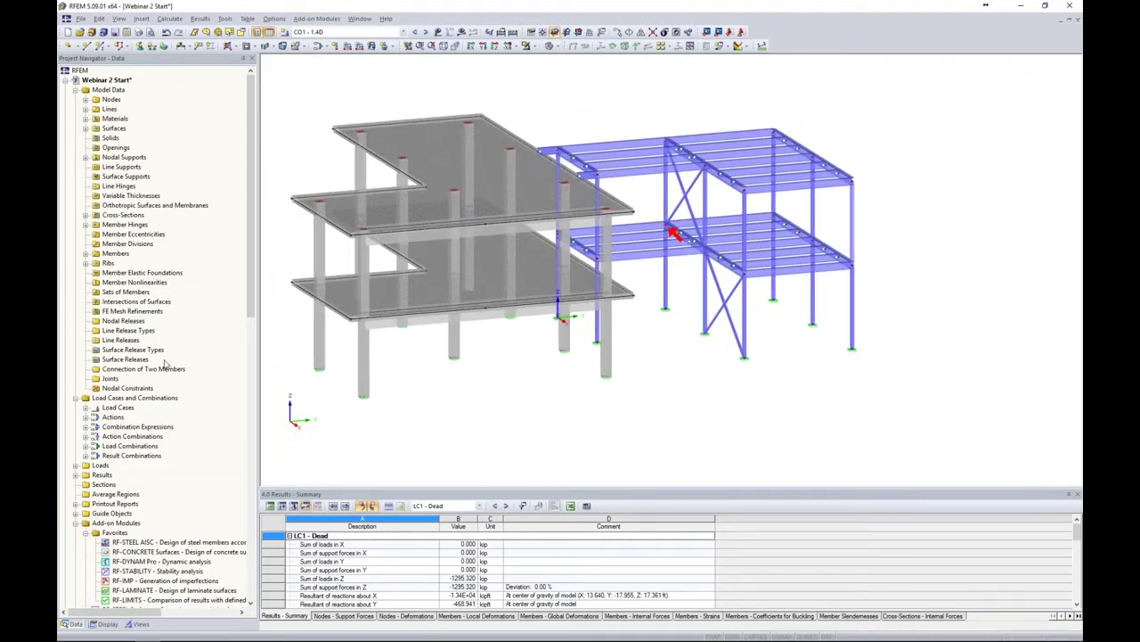
# - Open the RF-STABILITY add-on module and choose LC1 - Dead as the load case for importing axial forces
pyautogui.scroll(-2, 165, 366)
pyautogui.scroll(-2, 165, 366)
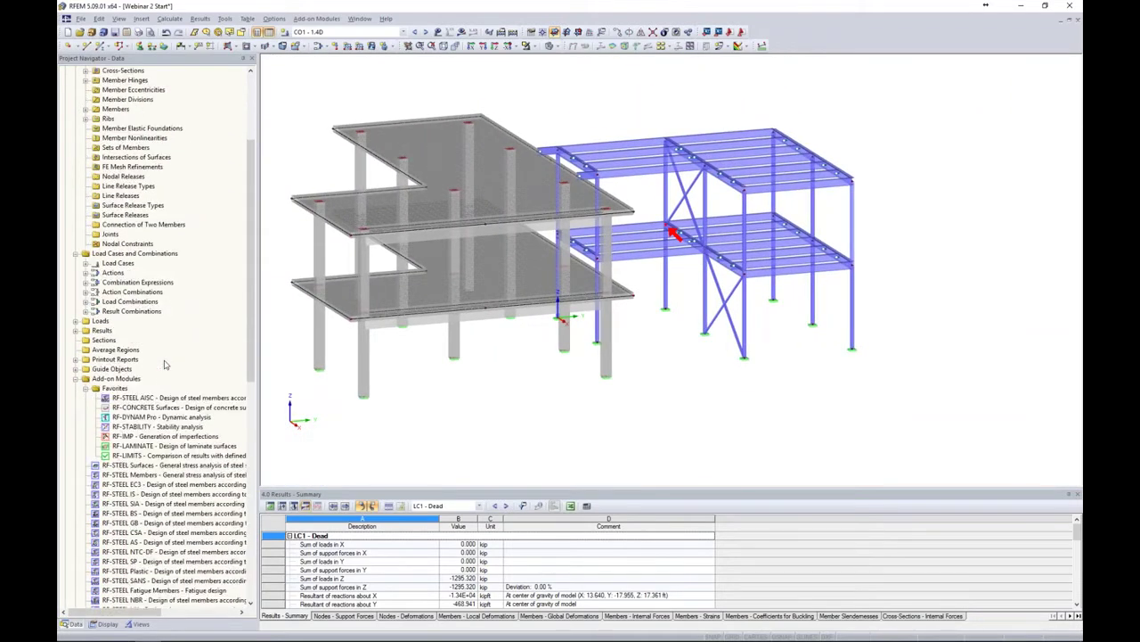
pyautogui.scroll(-3, 145, 445)
pyautogui.scroll(-1, 145, 446)
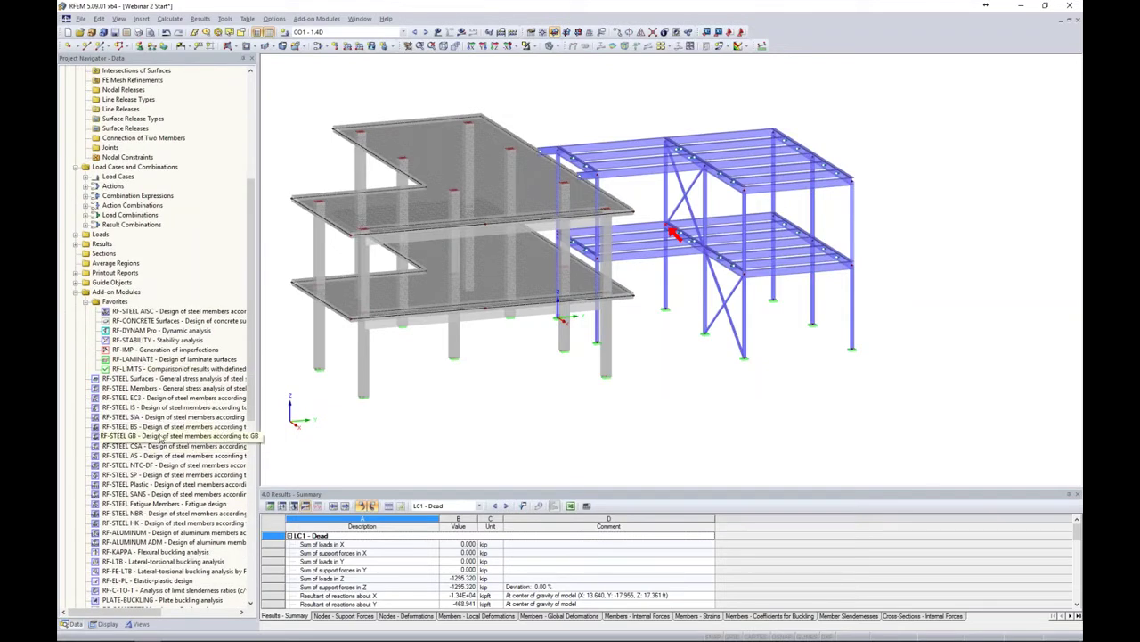
pyautogui.doubleClick(149, 341)
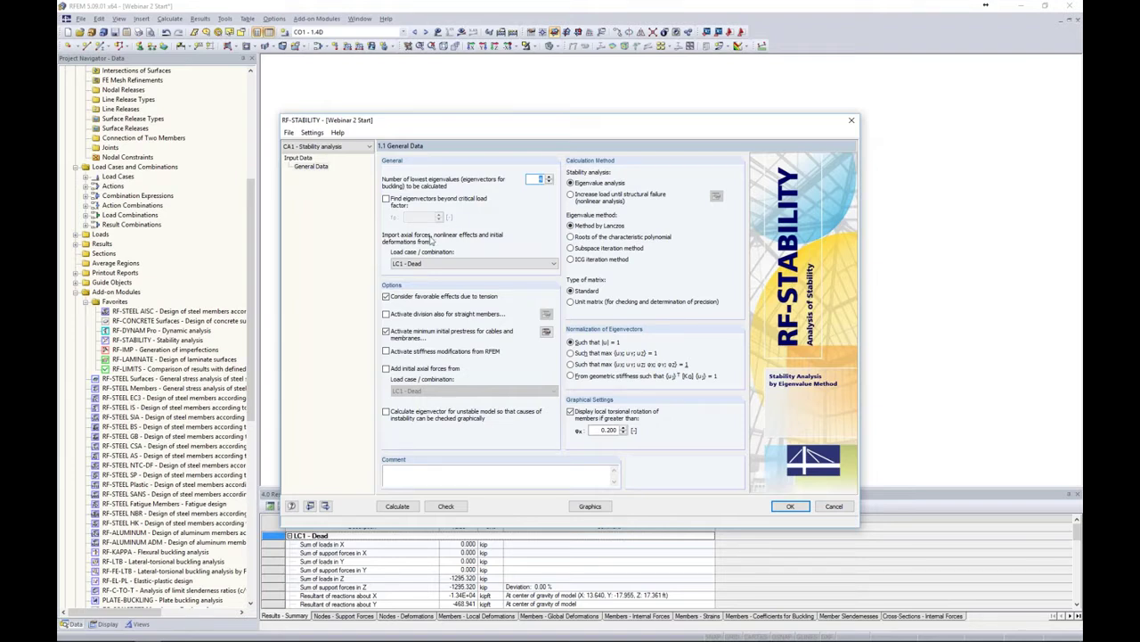
pyautogui.click(433, 264)
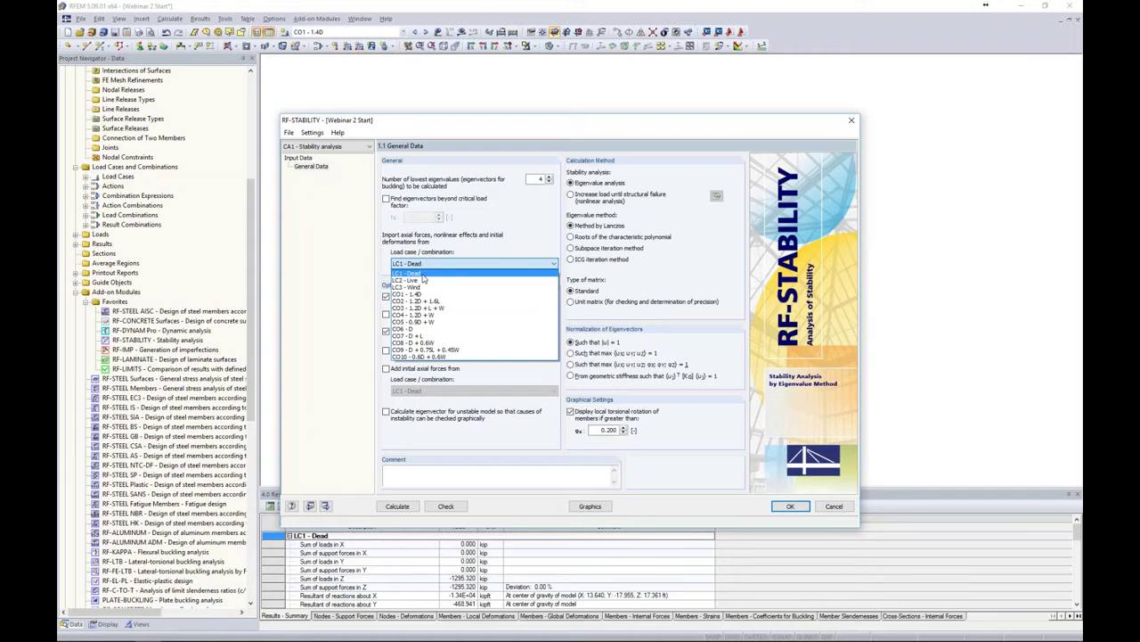
pyautogui.click(423, 275)
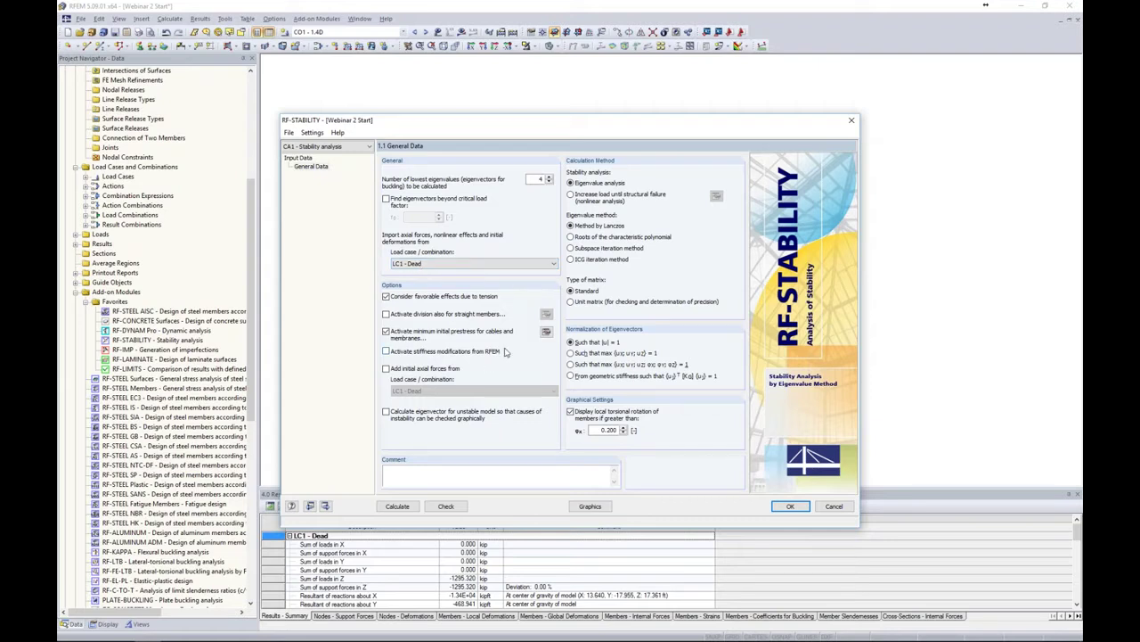
# - Run the stability analysis with the unstable-model eigenvector option off, and review the critical load factors of the first two eigenvalues
pyautogui.click(385, 413)
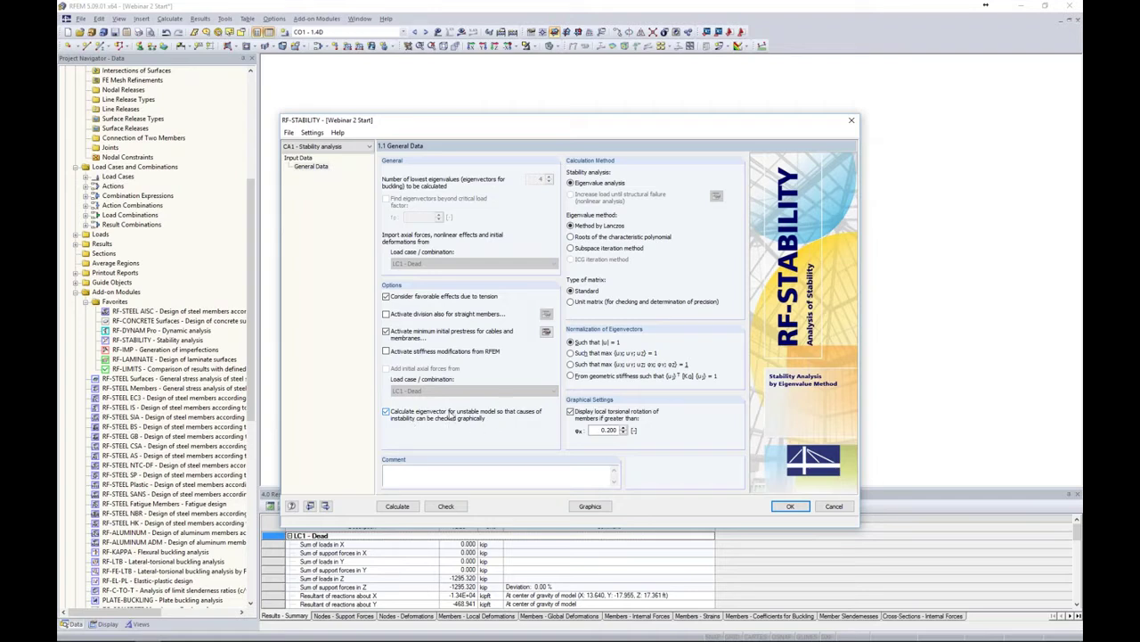
pyautogui.click(386, 412)
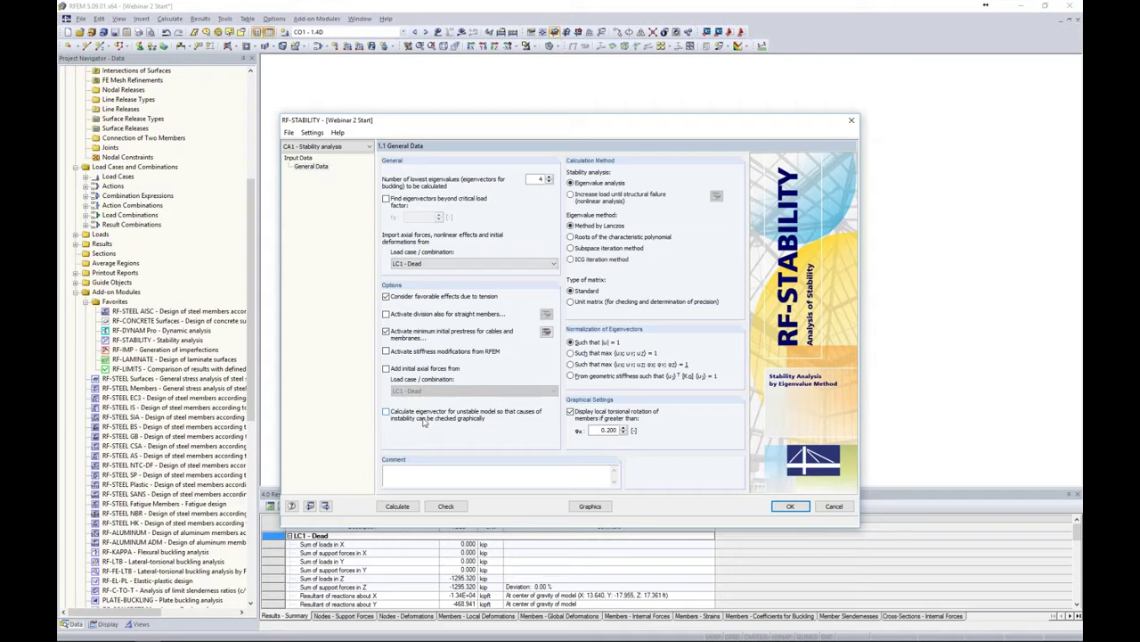
pyautogui.click(406, 506)
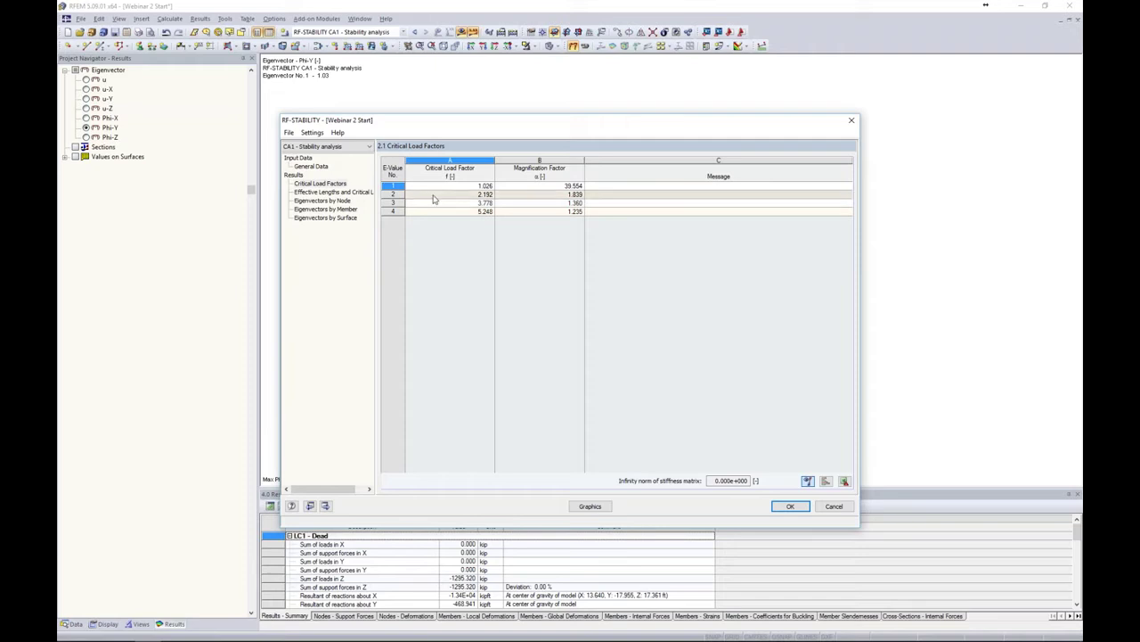
pyautogui.click(438, 193)
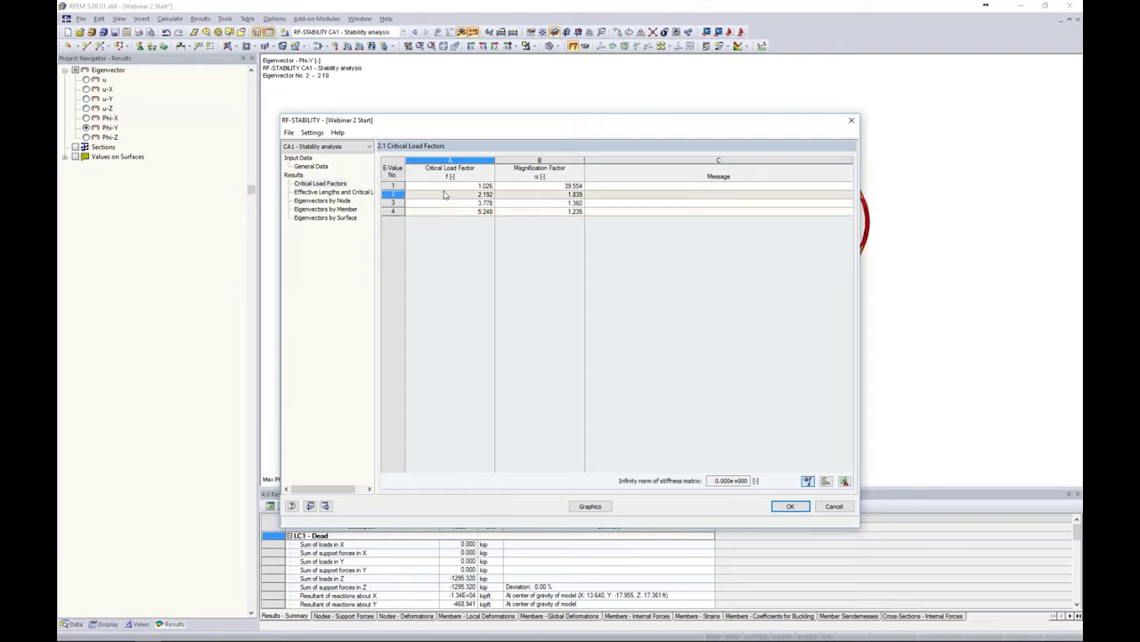
pyautogui.click(444, 188)
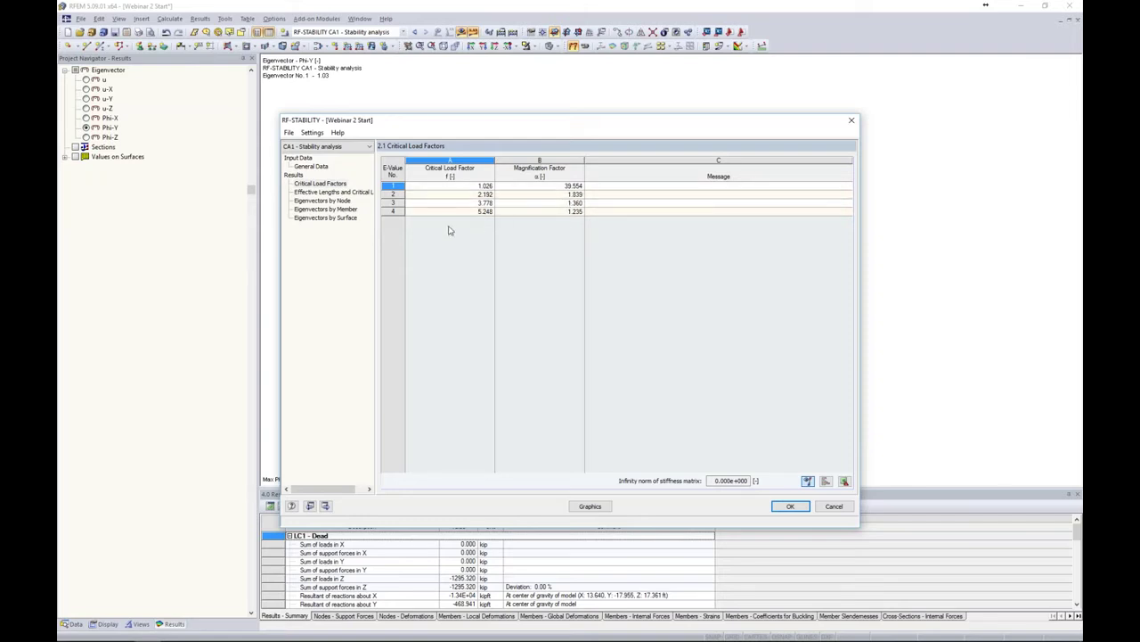
# - Display the stability results graphically and examine the buckling shape of eigenvector No. 1 on the steel frame
pyautogui.click(591, 506)
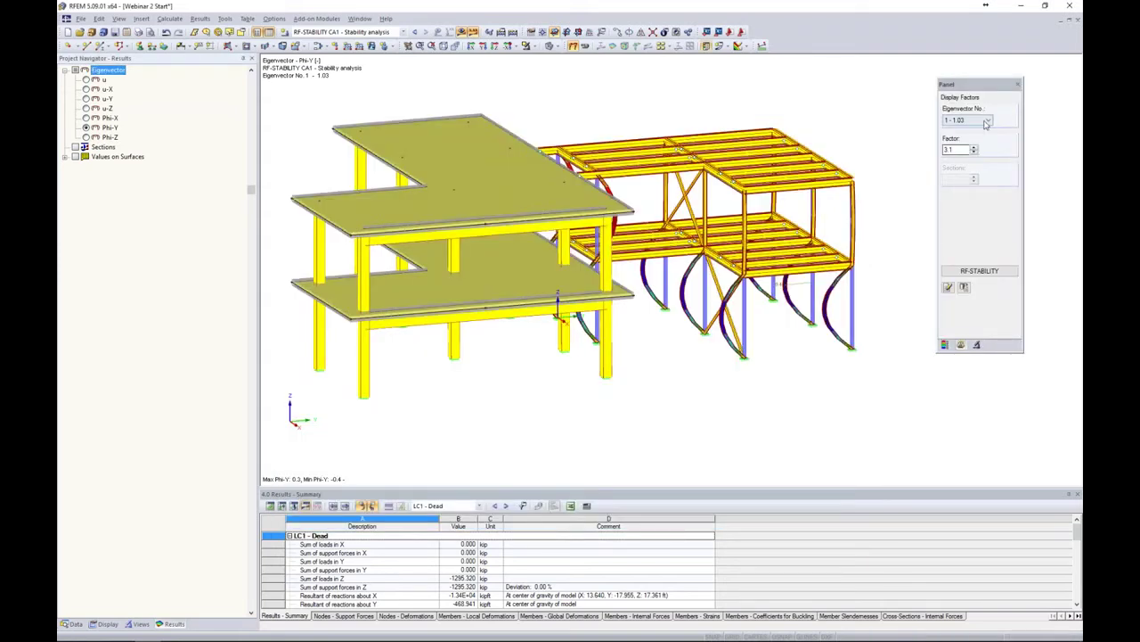
pyautogui.click(987, 121)
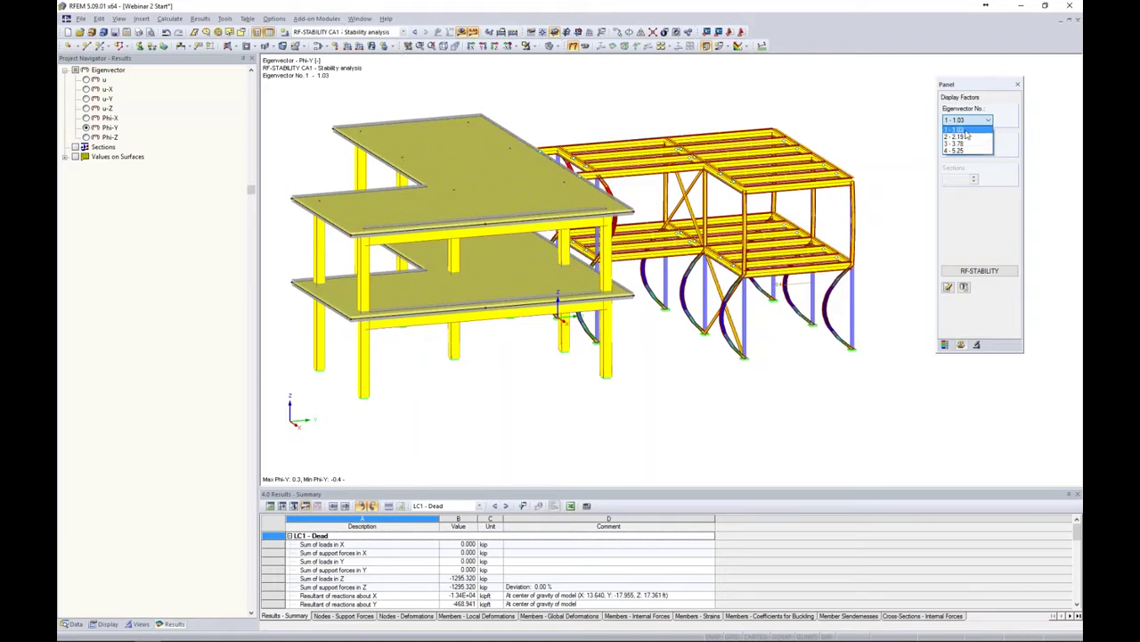
pyautogui.click(967, 131)
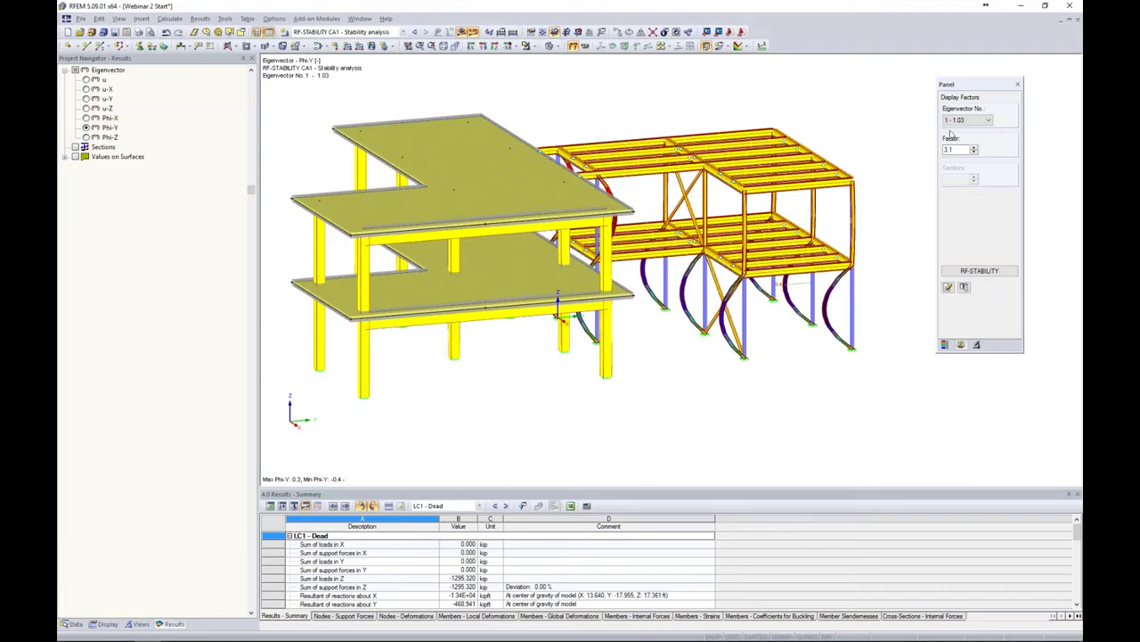
pyautogui.keyDown('ctrl'); pyautogui.moveTo(879, 228); pyautogui.dragTo(822, 221, button='middle'); pyautogui.keyUp('ctrl')
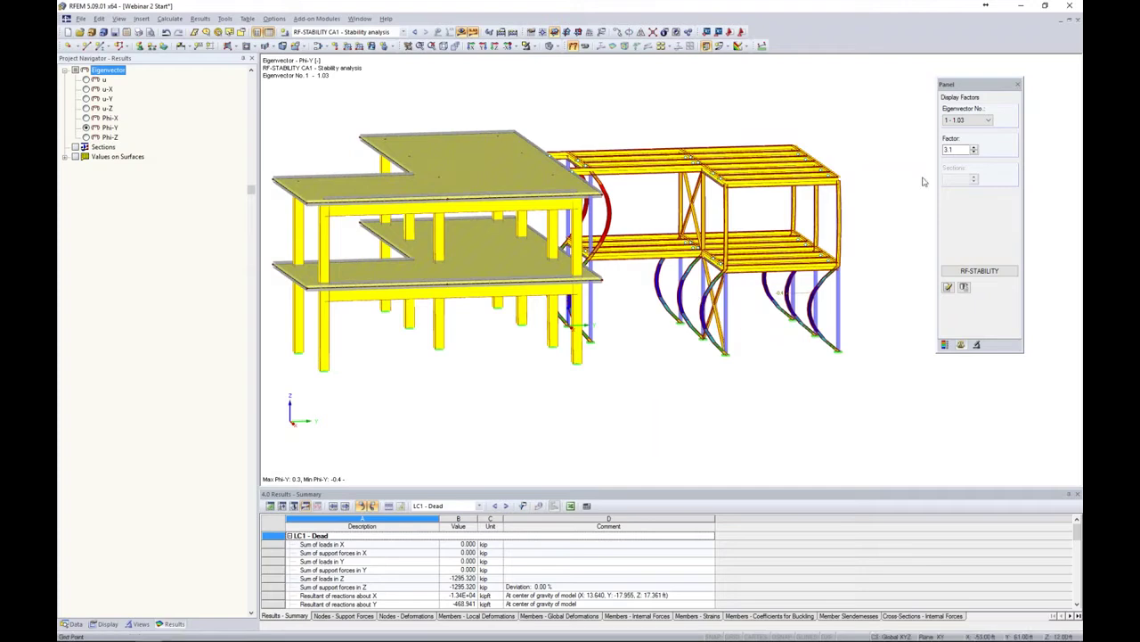
# - Compare the buckling shapes of eigenvectors 2 and 3, and return to eigenvector 1
pyautogui.click(967, 121)
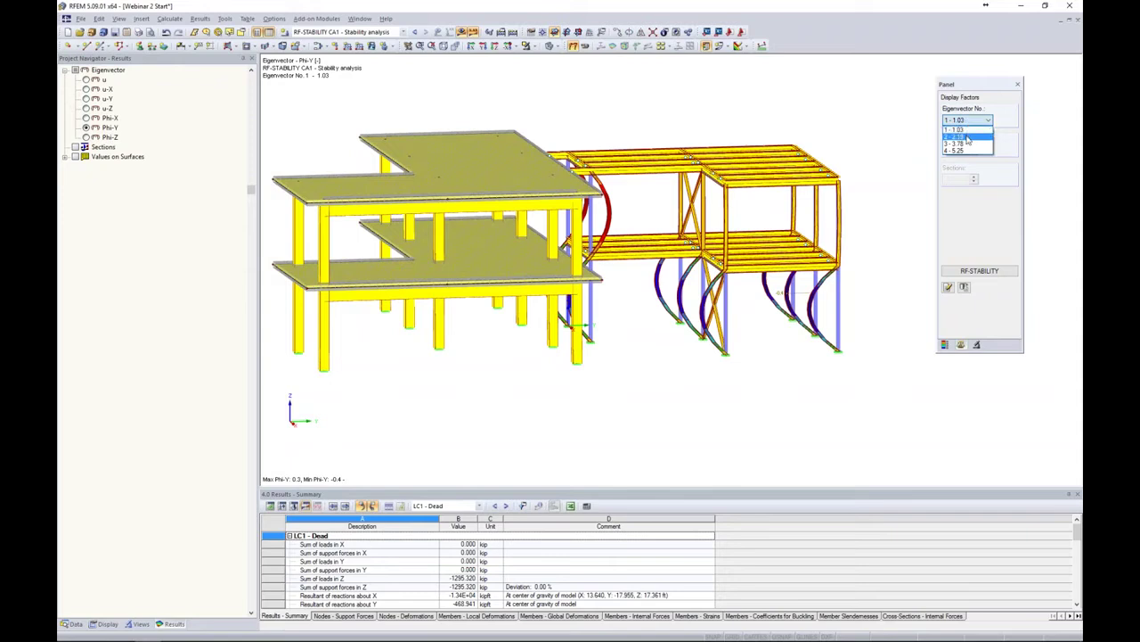
pyautogui.click(966, 136)
pyautogui.click(969, 122)
pyautogui.click(967, 146)
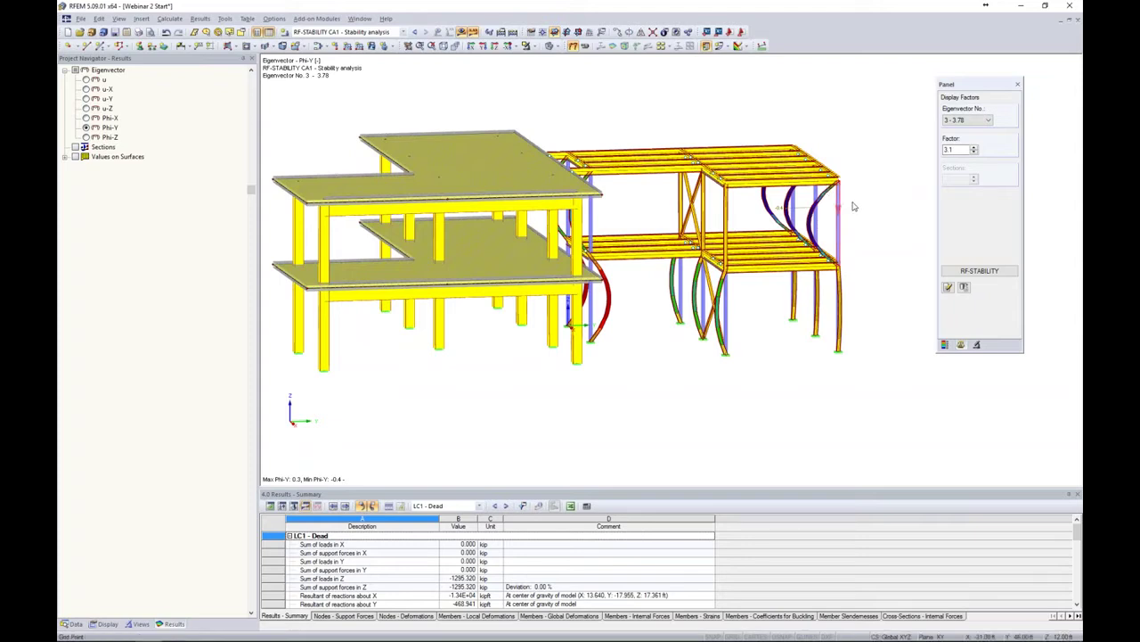
pyautogui.click(968, 120)
pyautogui.click(967, 127)
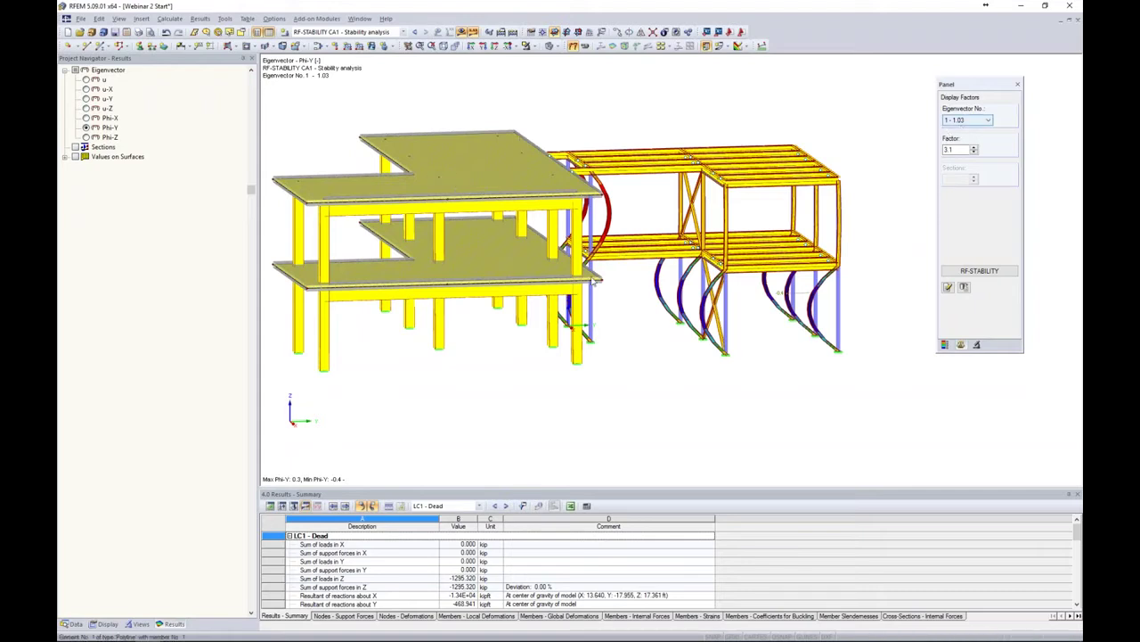
pyautogui.click(403, 33)
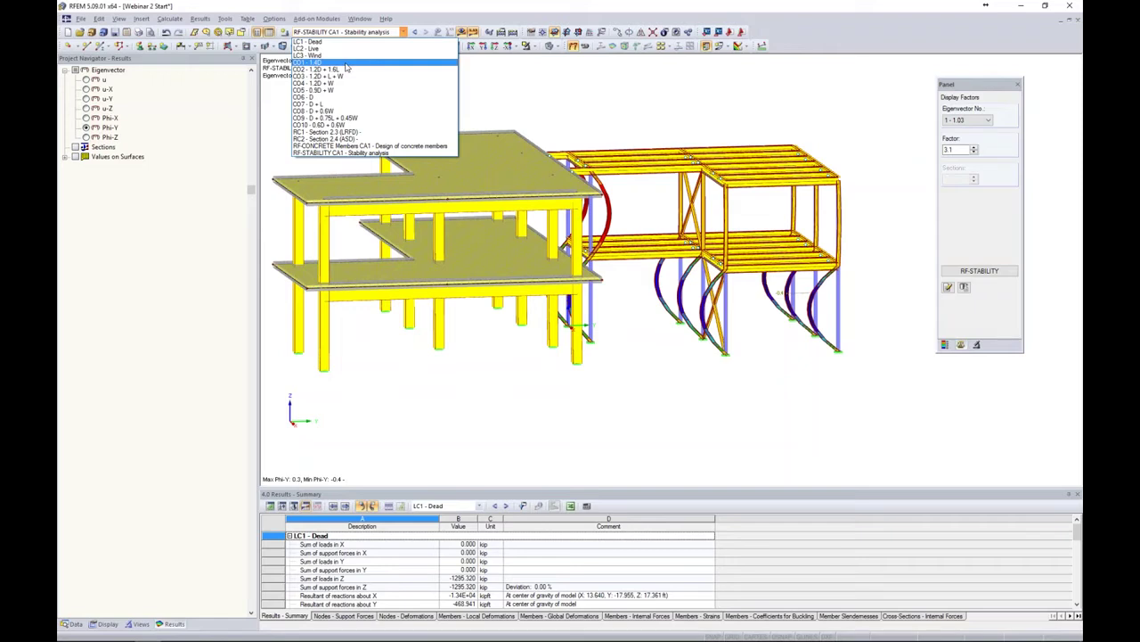
pyautogui.click(611, 99)
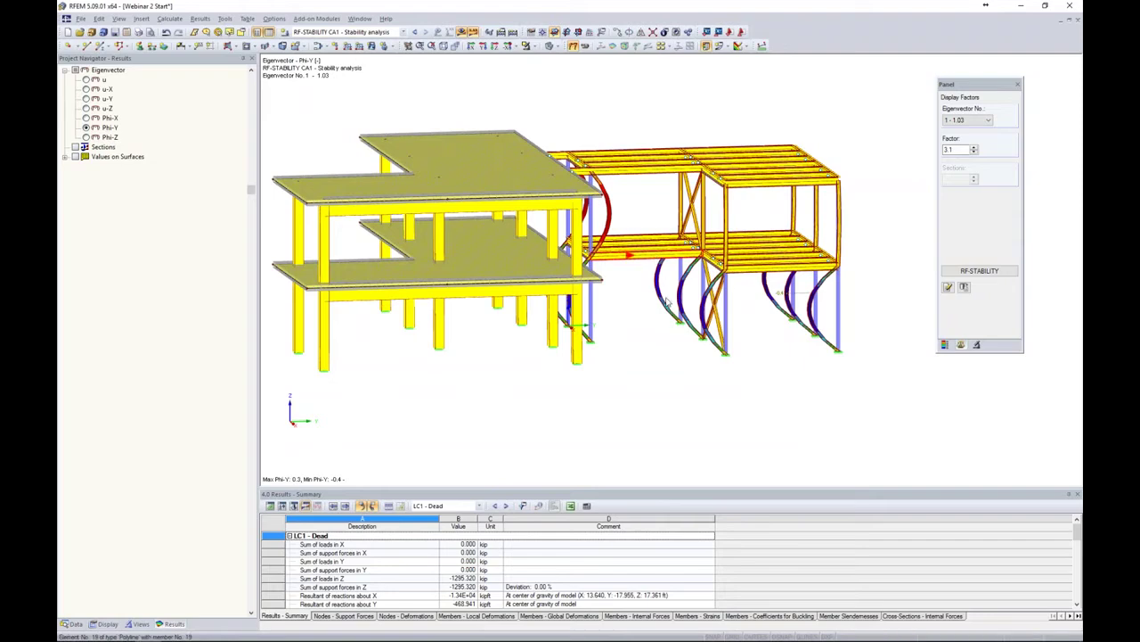
# - List the model's cross-sections in the project data and hide the stability results on the model
pyautogui.click(74, 623)
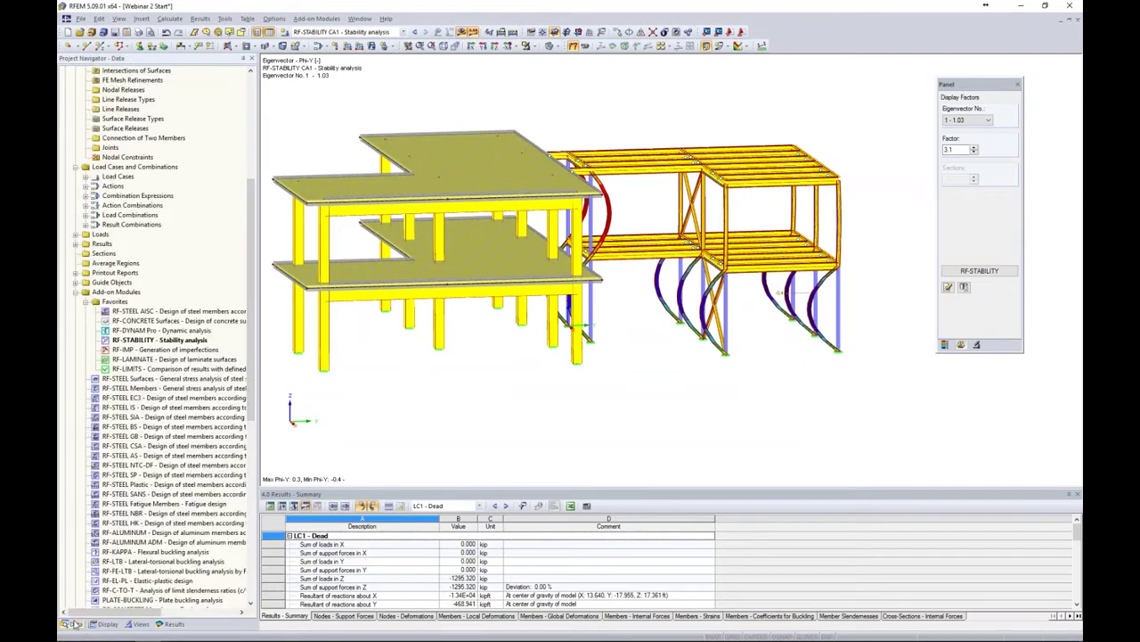
pyautogui.scroll(9, 191, 308)
pyautogui.scroll(1, 191, 308)
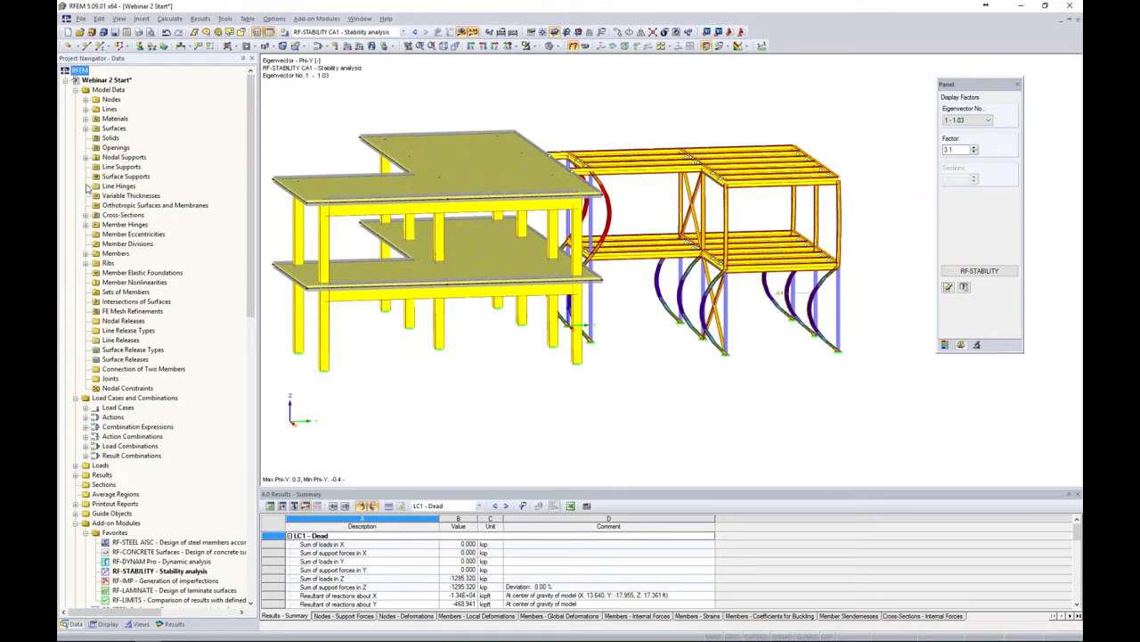
pyautogui.click(86, 215)
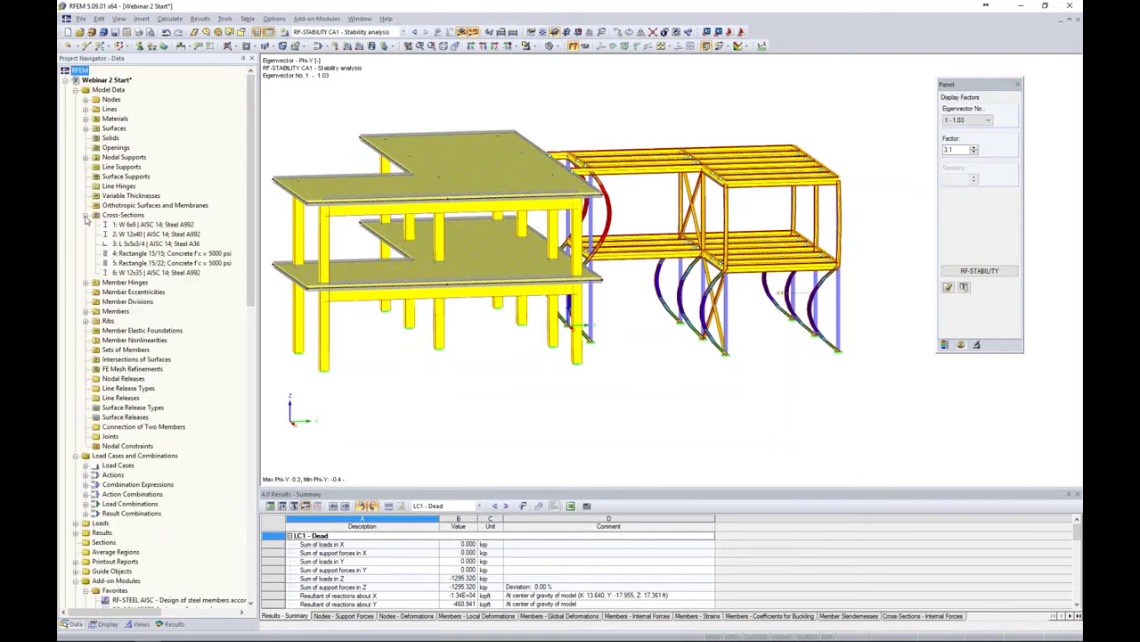
pyautogui.click(461, 32)
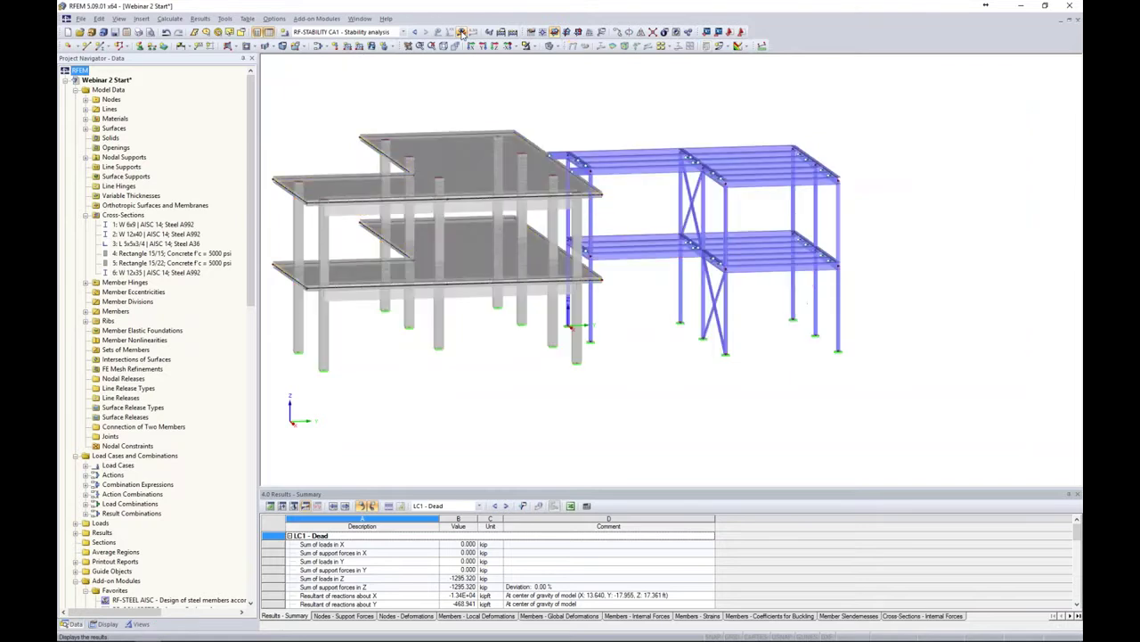
# - Replace the W 6x9 steel column cross-section with W 10x49 from the full AISC rolled I-section library, with the favorites filter off
pyautogui.click(162, 224)
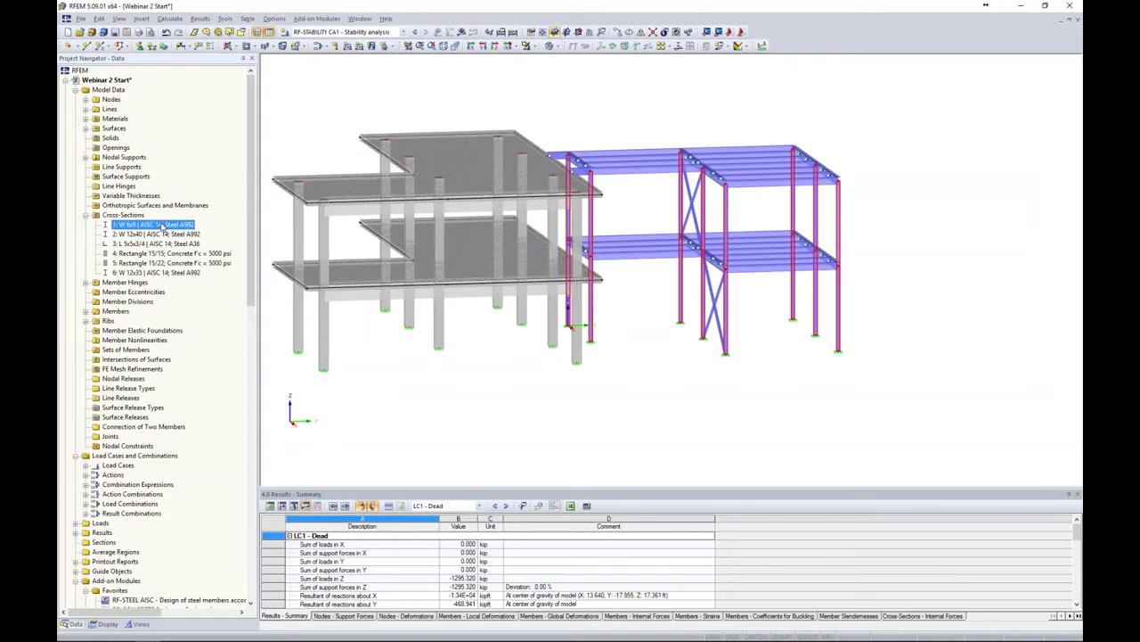
pyautogui.rightClick(163, 230)
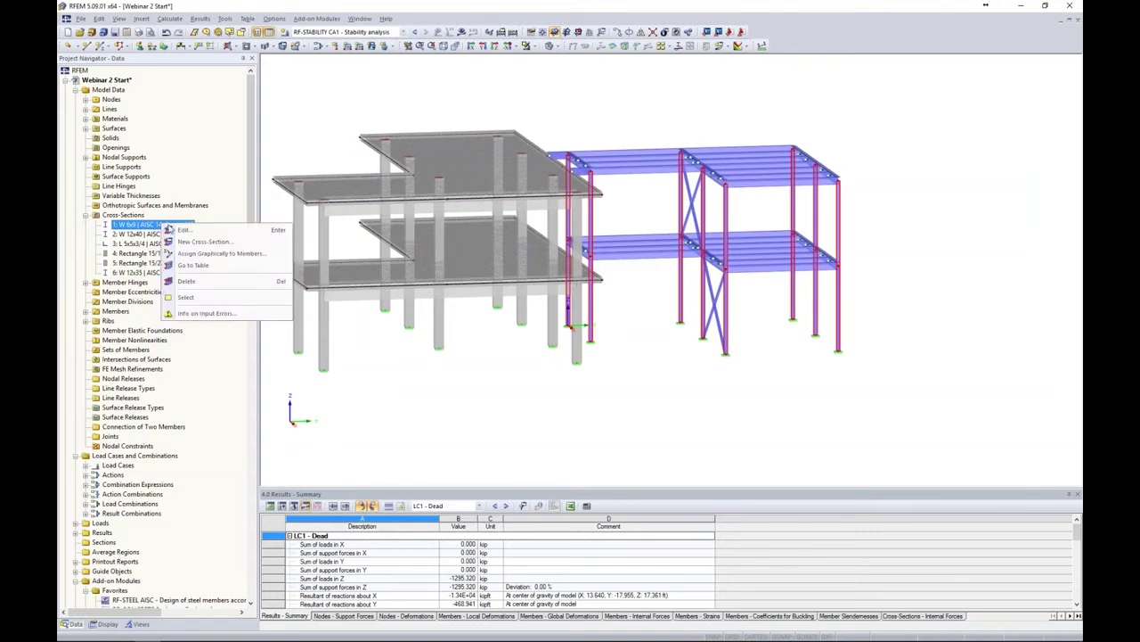
pyautogui.click(179, 234)
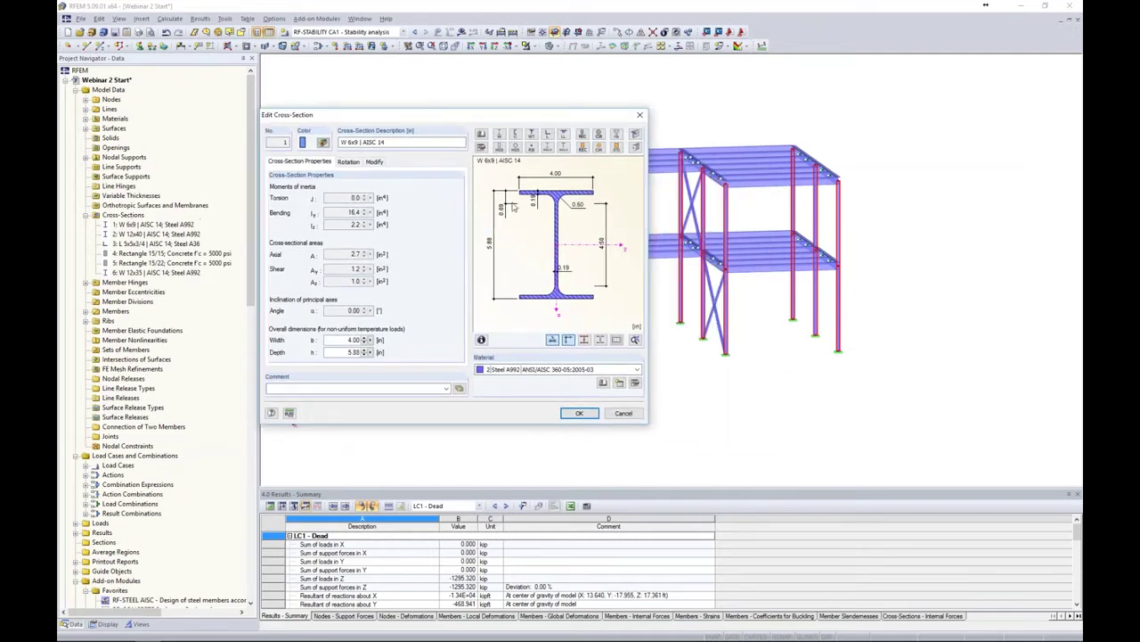
pyautogui.click(482, 148)
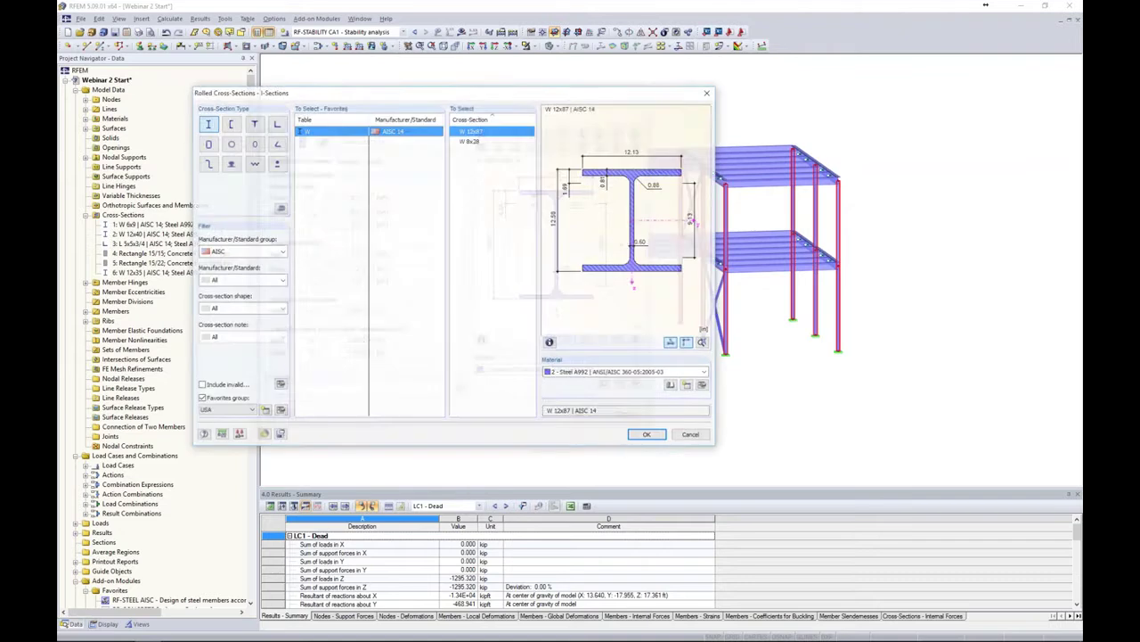
pyautogui.click(202, 399)
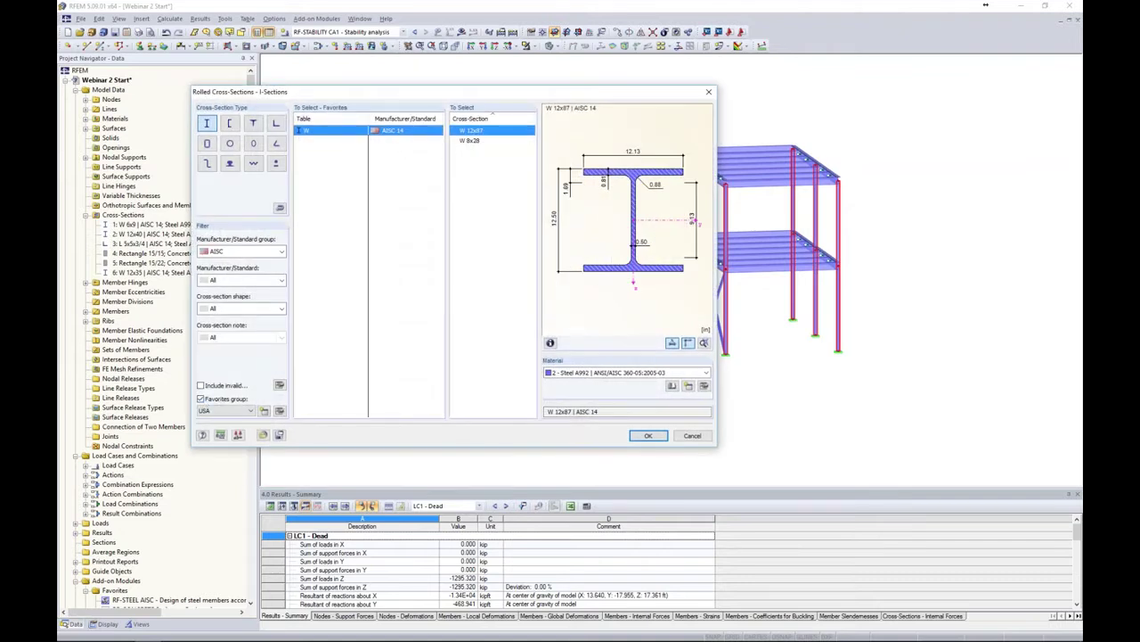
pyautogui.moveTo(532, 338); pyautogui.dragTo(533, 370)
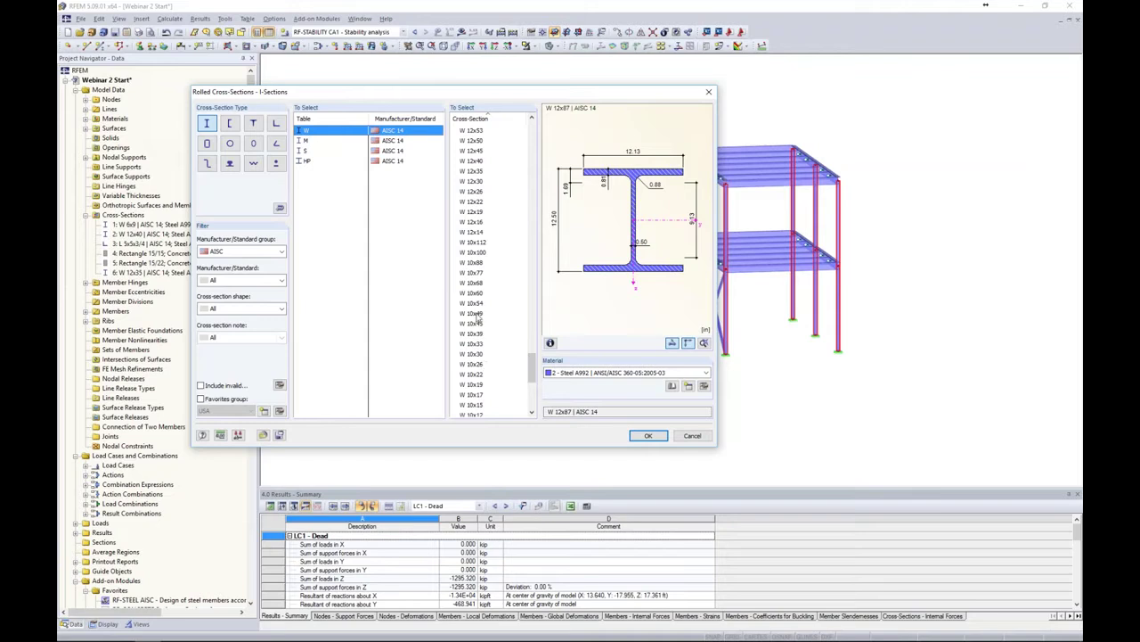
pyautogui.click(479, 315)
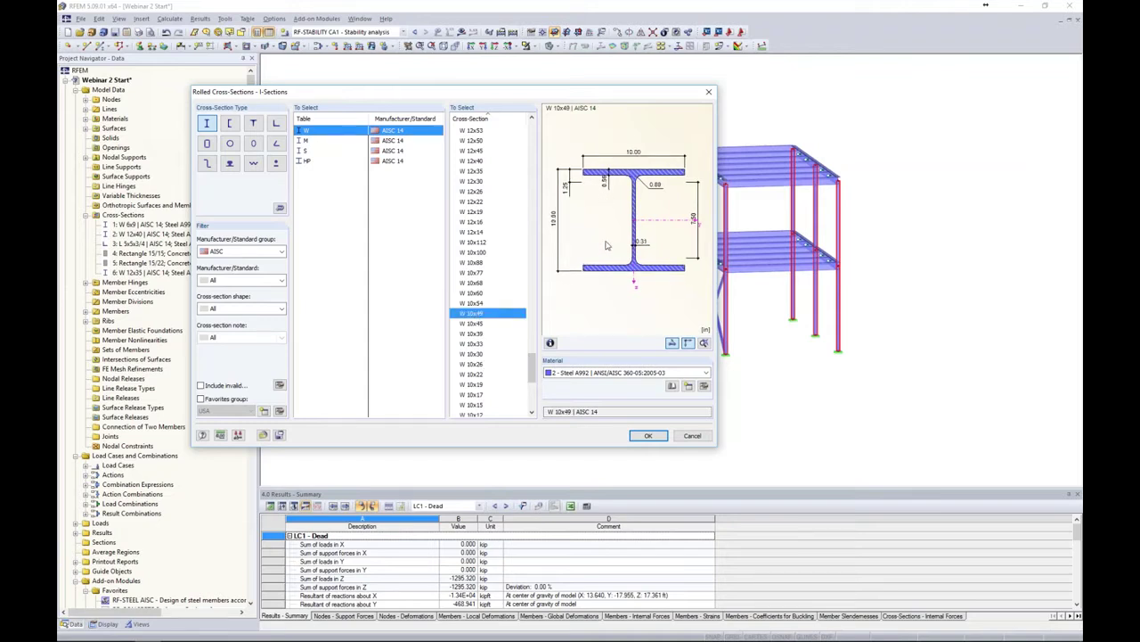
pyautogui.click(649, 435)
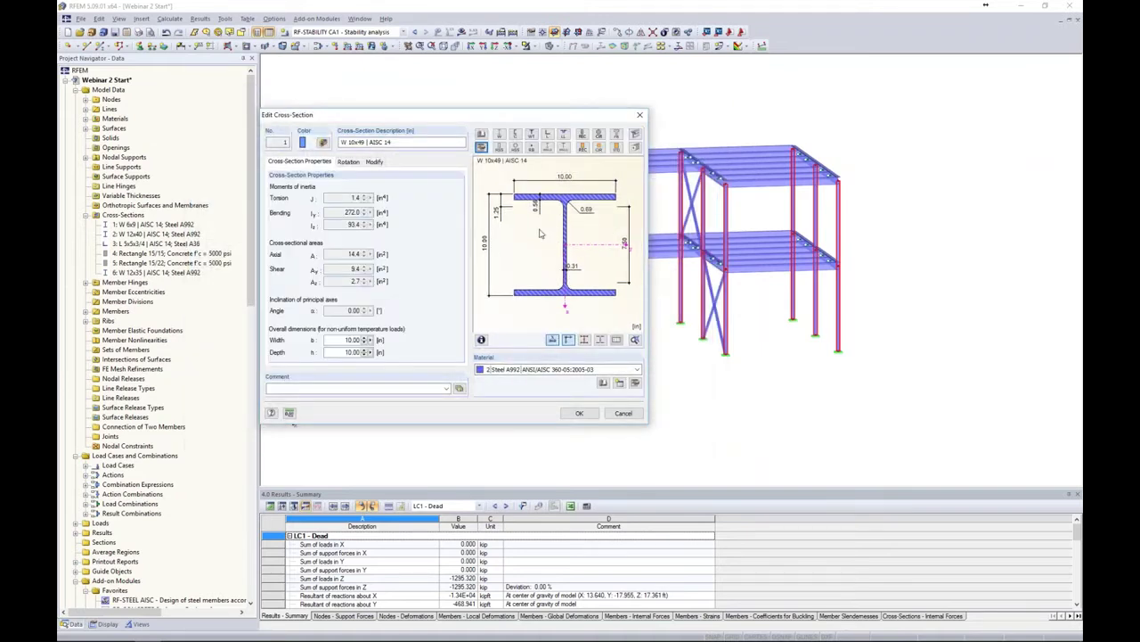
pyautogui.click(580, 415)
pyautogui.click(435, 293)
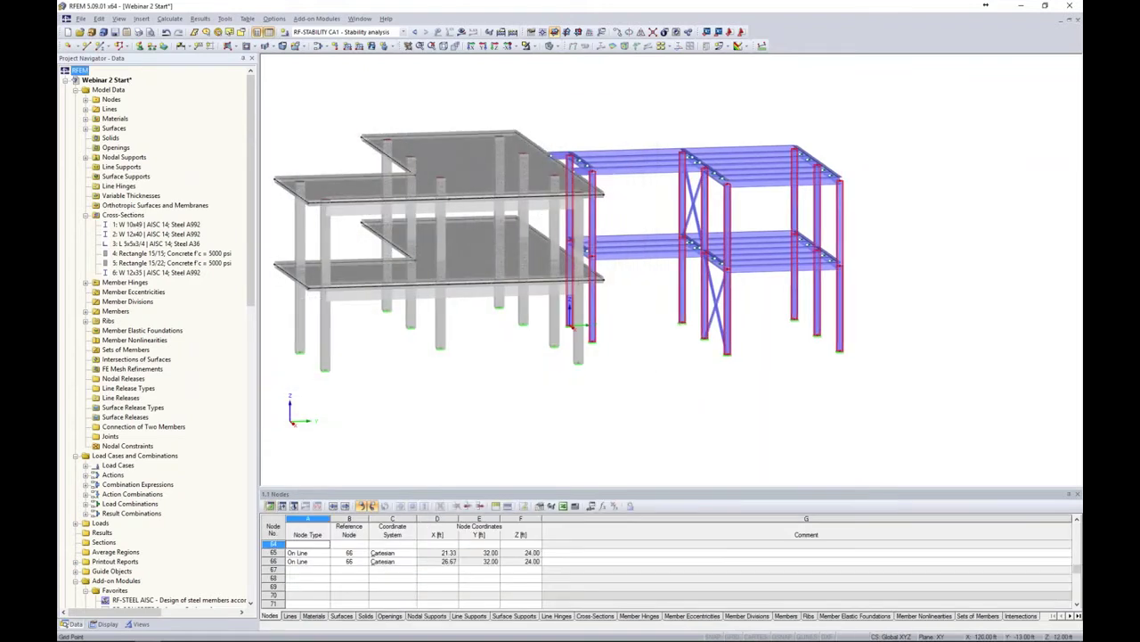
# - Calculate load combination CO1 - 1.4D and display its global deformations on the model
pyautogui.click(402, 32)
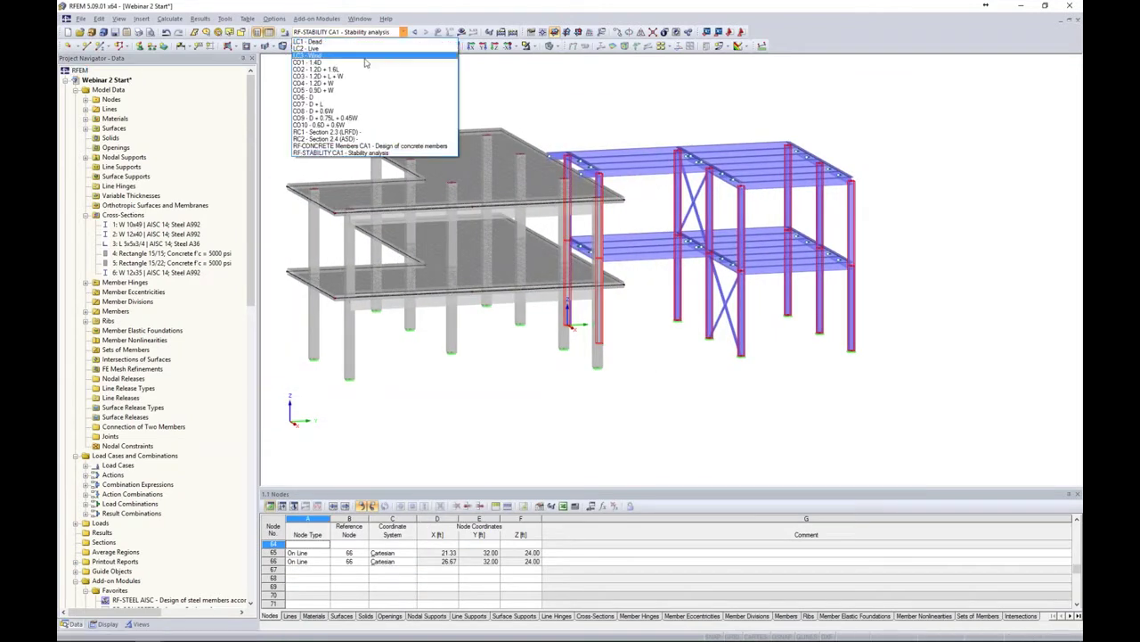
pyautogui.click(364, 62)
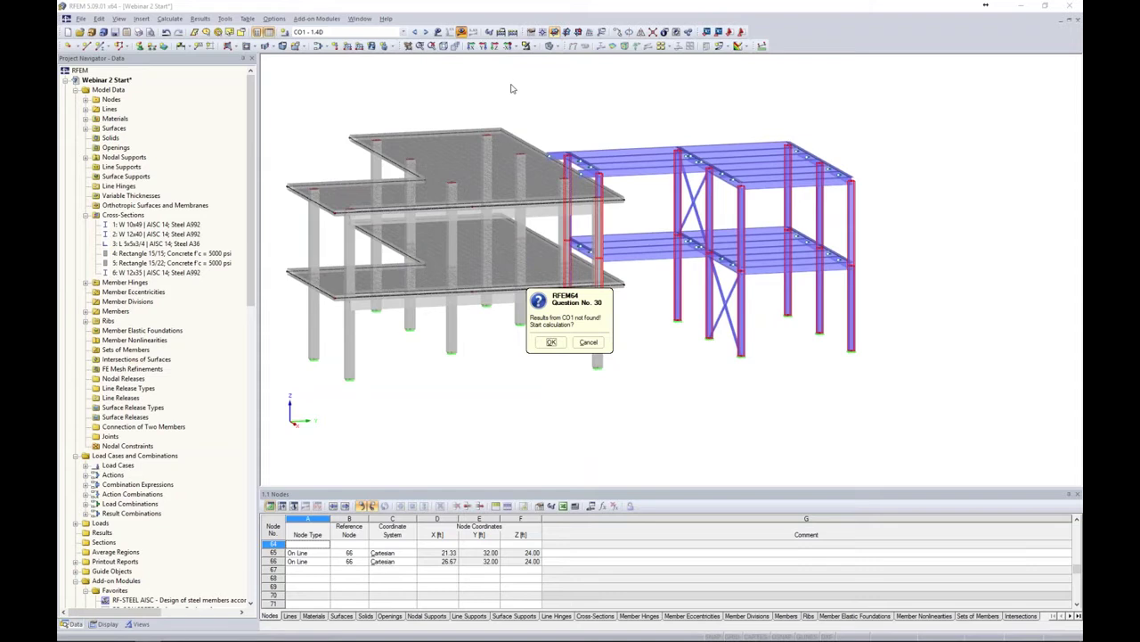
pyautogui.click(551, 342)
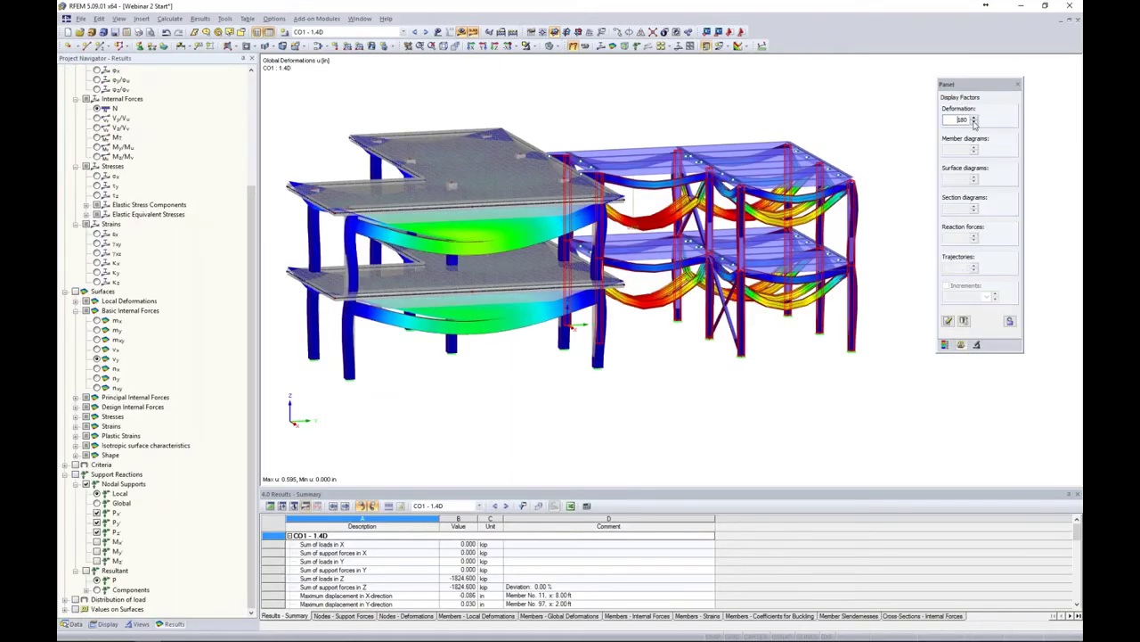
# - Reduce the deformation display factor to 45 and inspect the deformed building
pyautogui.click(974, 122)
pyautogui.click(974, 122)
pyautogui.keyDown('ctrl'); pyautogui.moveTo(870, 130); pyautogui.dragTo(875, 133, button='middle'); pyautogui.keyUp('ctrl')
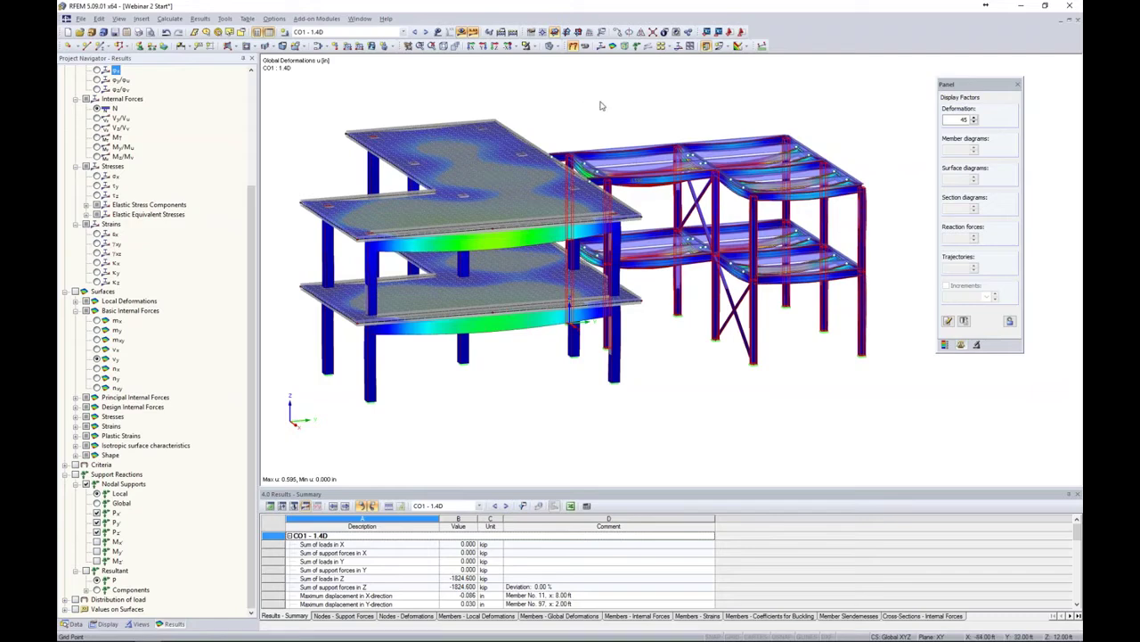
# - Hide the results and isolate the concrete building's top slab by selecting it in a side view and applying visibility by selected objects
pyautogui.keyDown('ctrl'); pyautogui.moveTo(600, 104); pyautogui.dragTo(521, 80, button='middle'); pyautogui.keyUp('ctrl')
pyautogui.click(462, 32)
pyautogui.moveTo(521, 123); pyautogui.dragTo(603, 128, button='middle')
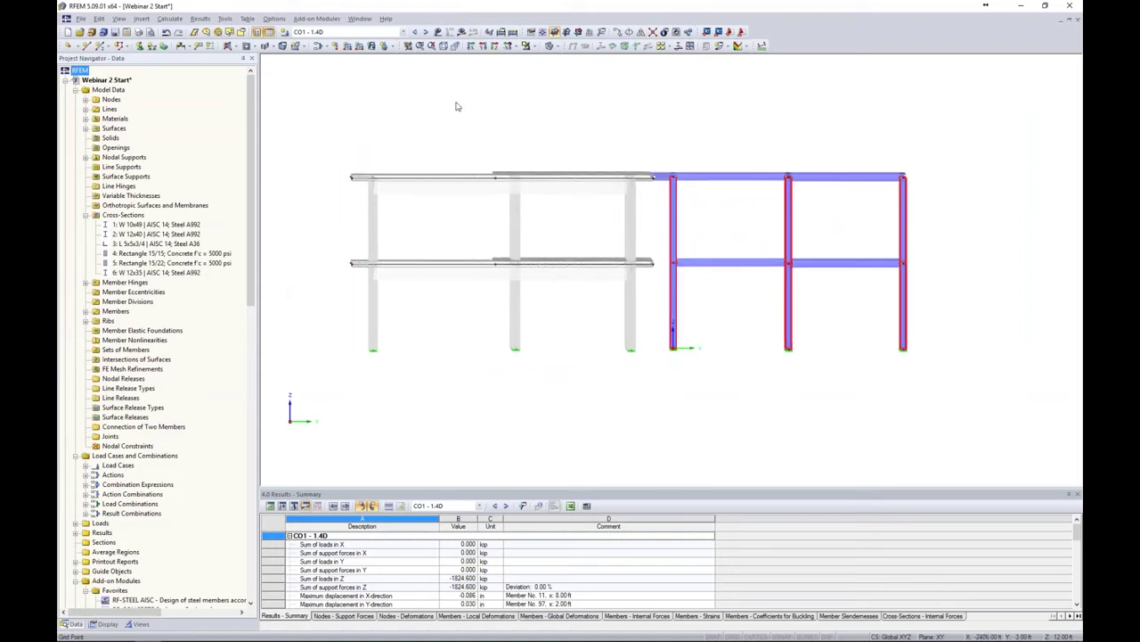
pyautogui.moveTo(330, 137); pyautogui.dragTo(660, 219)
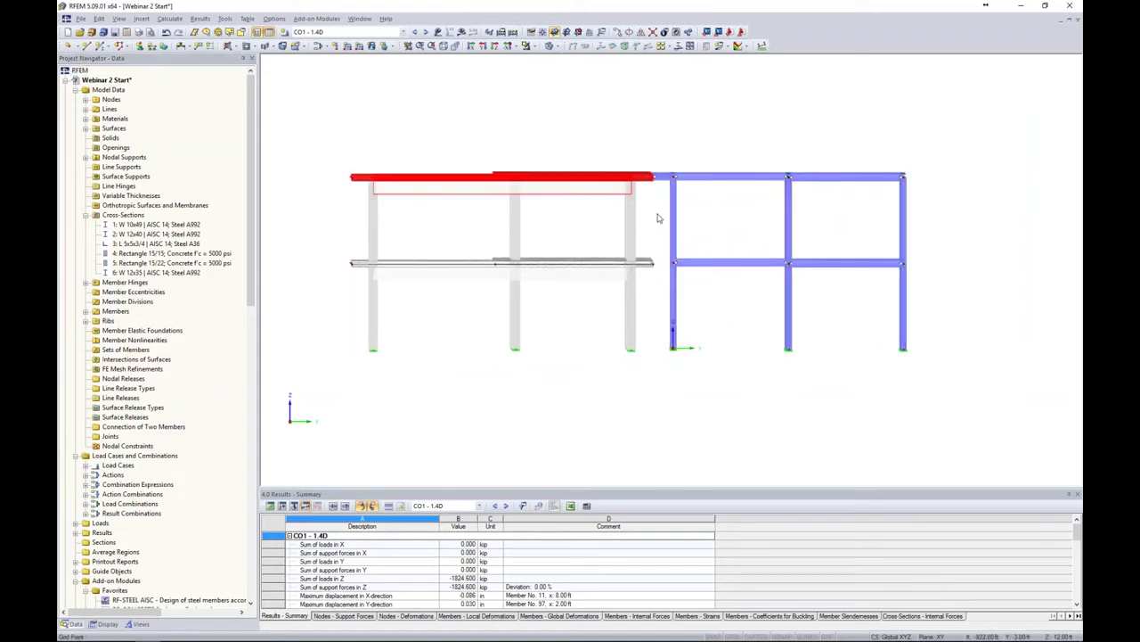
pyautogui.keyDown('ctrl'); pyautogui.moveTo(623, 333); pyautogui.dragTo(775, 407, button='middle'); pyautogui.keyUp('ctrl')
pyautogui.moveTo(629, 205); pyautogui.dragTo(577, 187, button='middle')
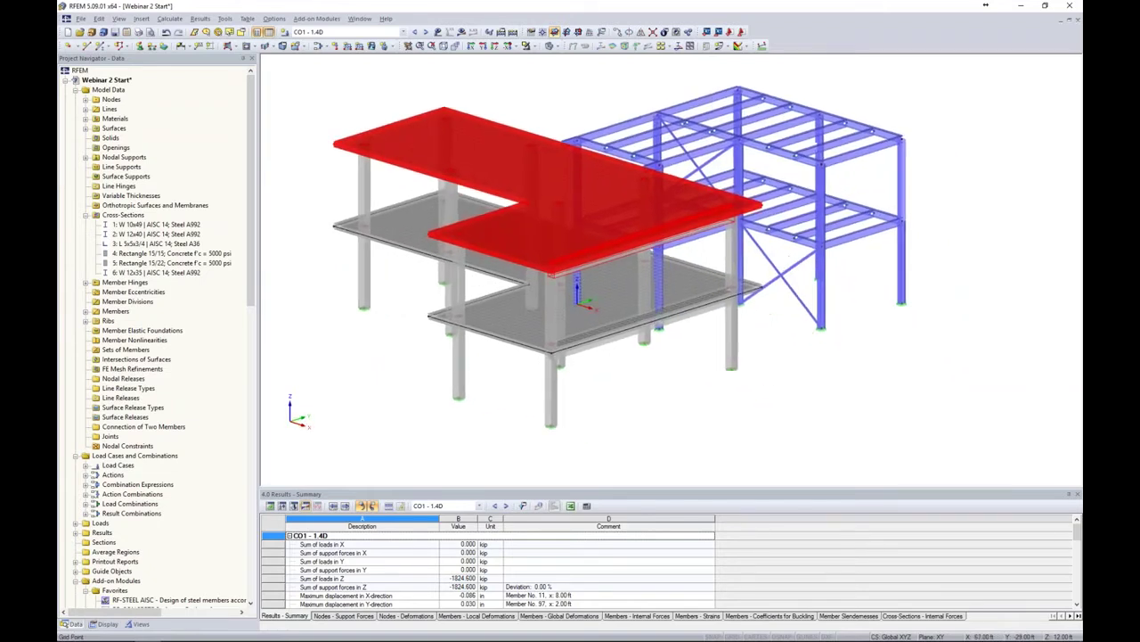
pyautogui.click(534, 49)
pyautogui.click(546, 57)
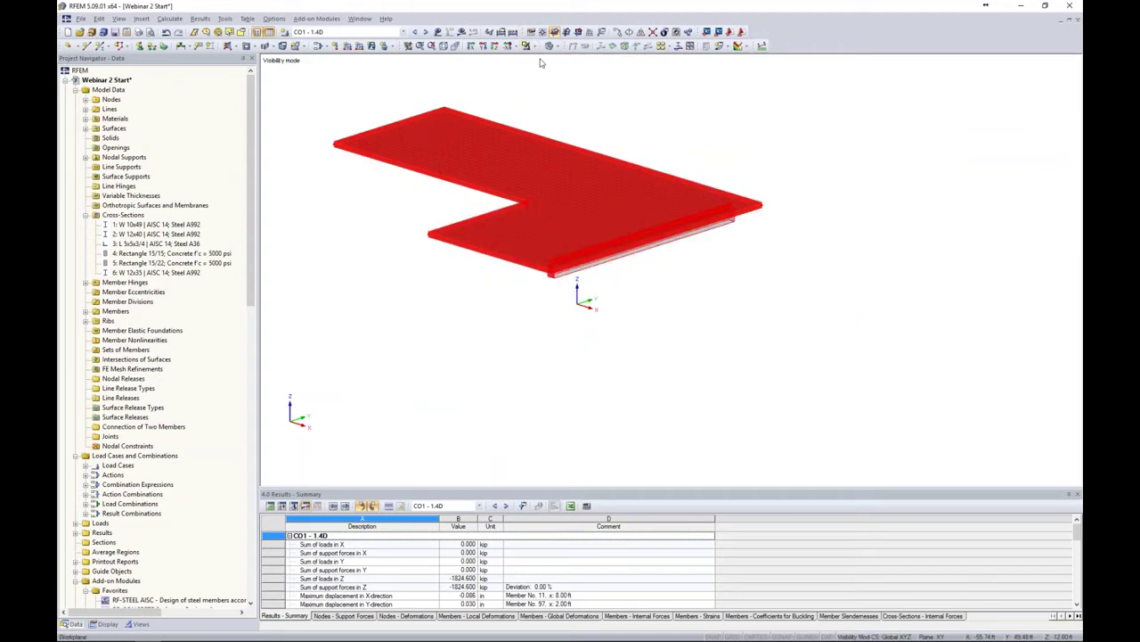
pyautogui.click(682, 143)
pyautogui.moveTo(683, 143); pyautogui.dragTo(719, 210, button='middle')
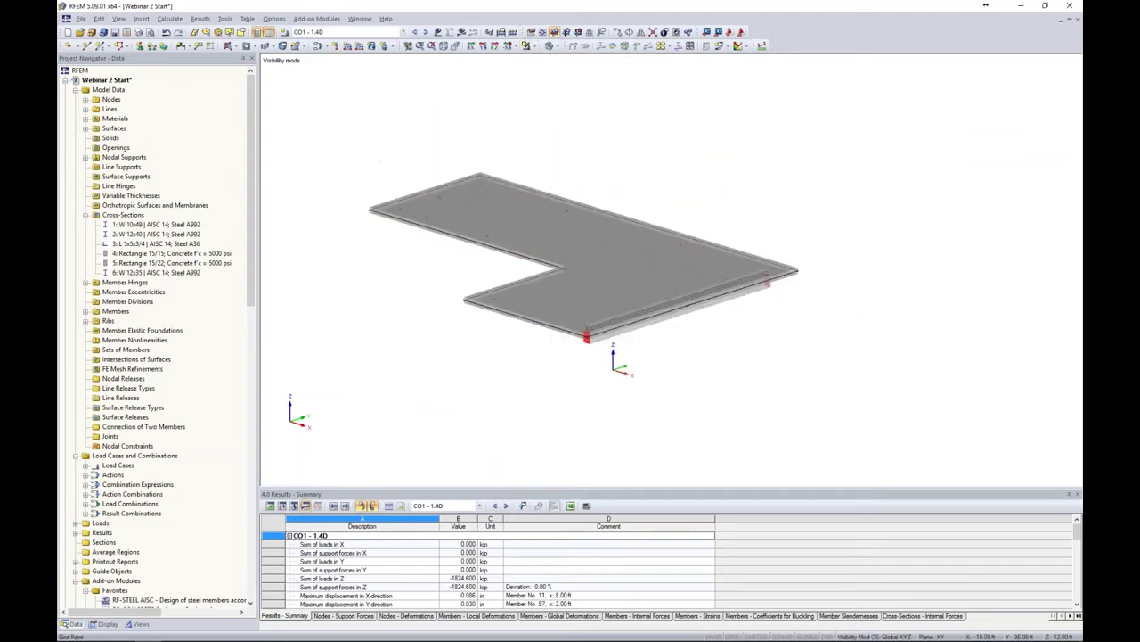
# - Preview the hidden objects in the background around the isolated slab, and switch their display off again
pyautogui.rightClick(838, 172)
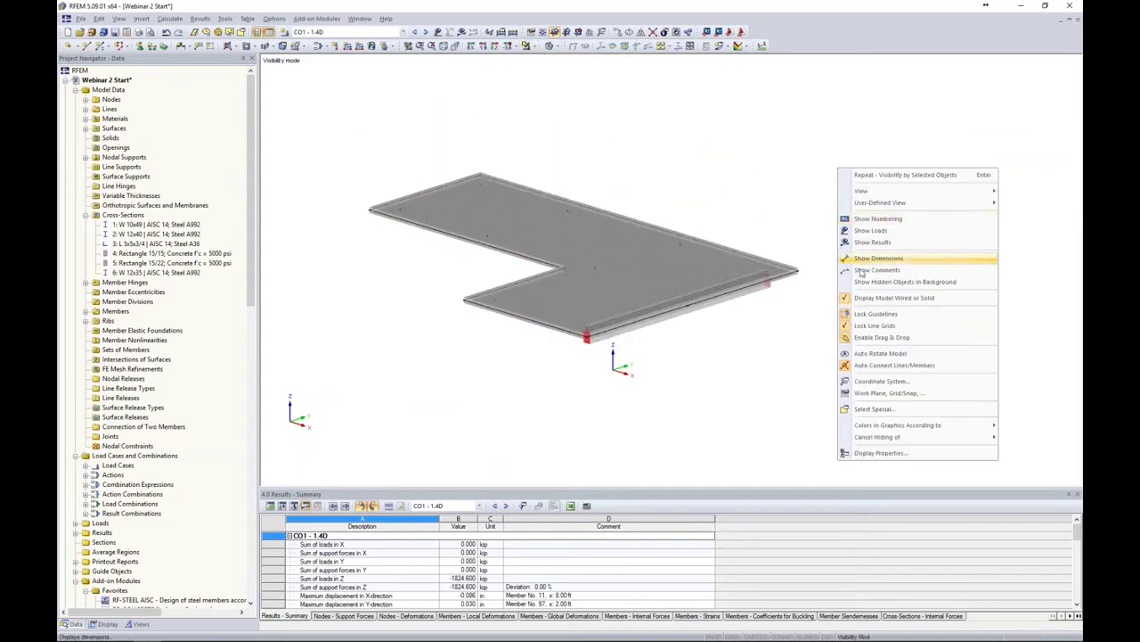
pyautogui.click(859, 286)
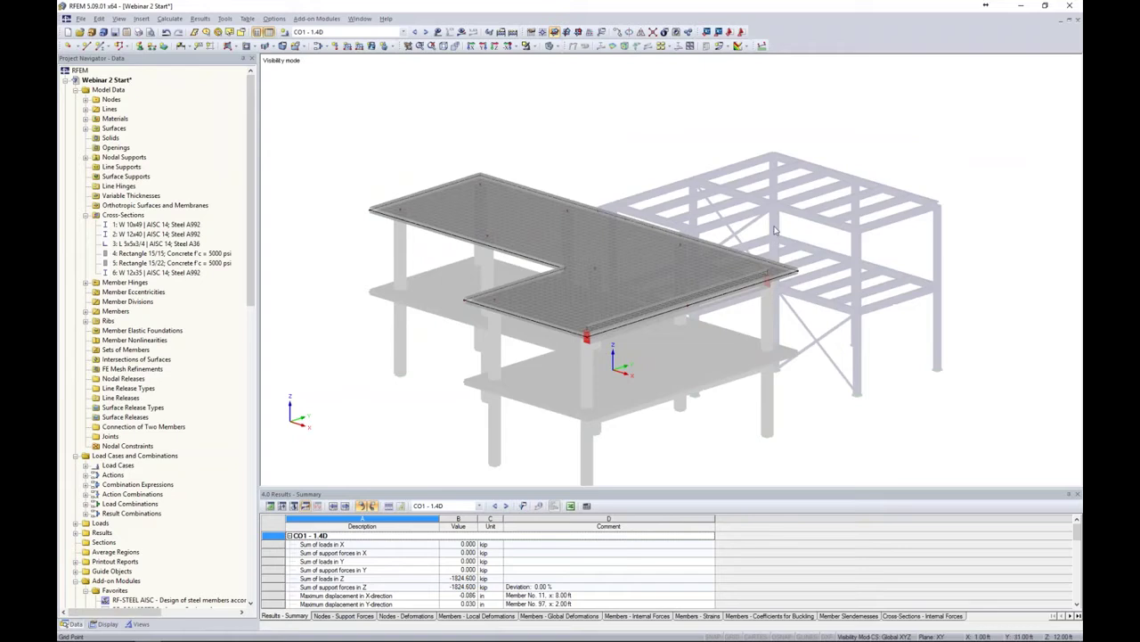
pyautogui.rightClick(771, 144)
pyautogui.click(838, 253)
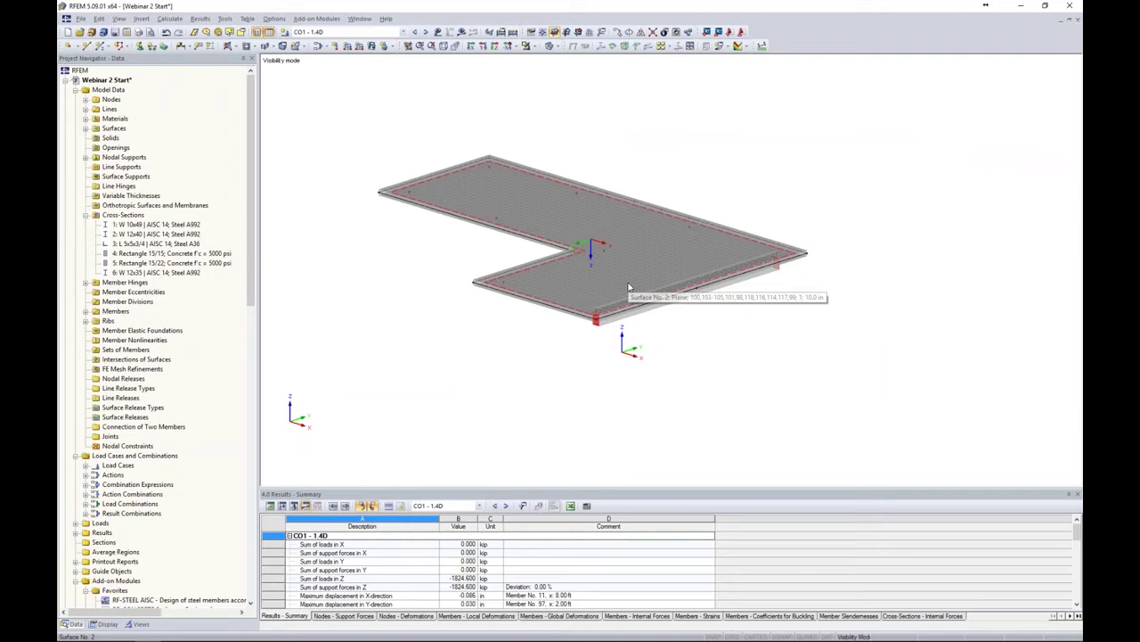
# - Save the isolated slab display as a user-defined view named Top Slab
pyautogui.click(139, 624)
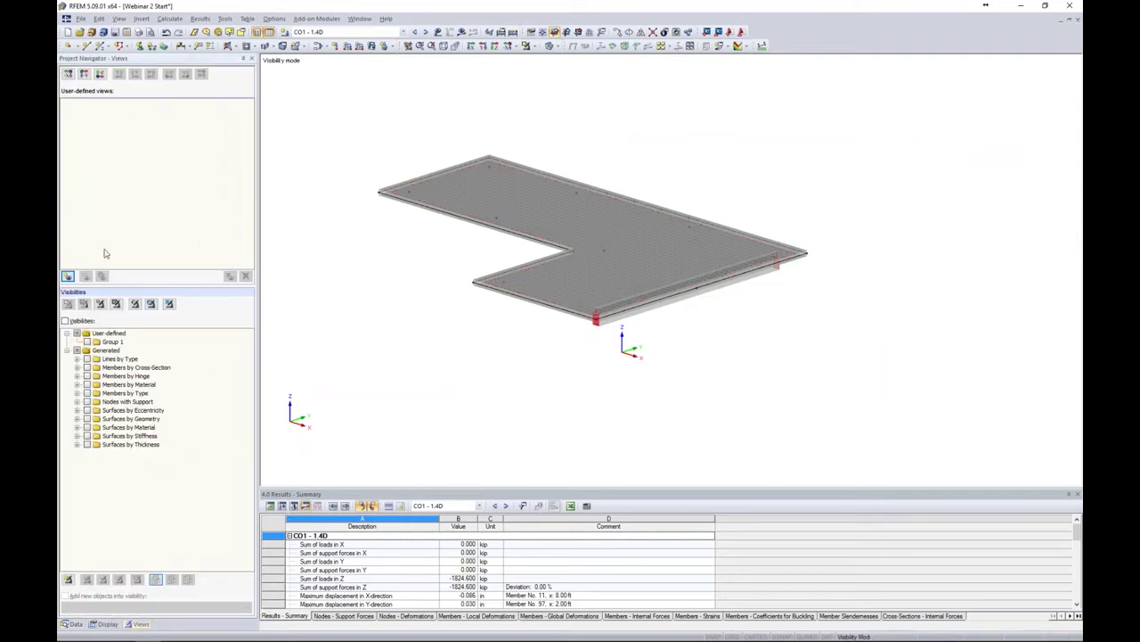
pyautogui.click(68, 276)
pyautogui.write('Top Slab')
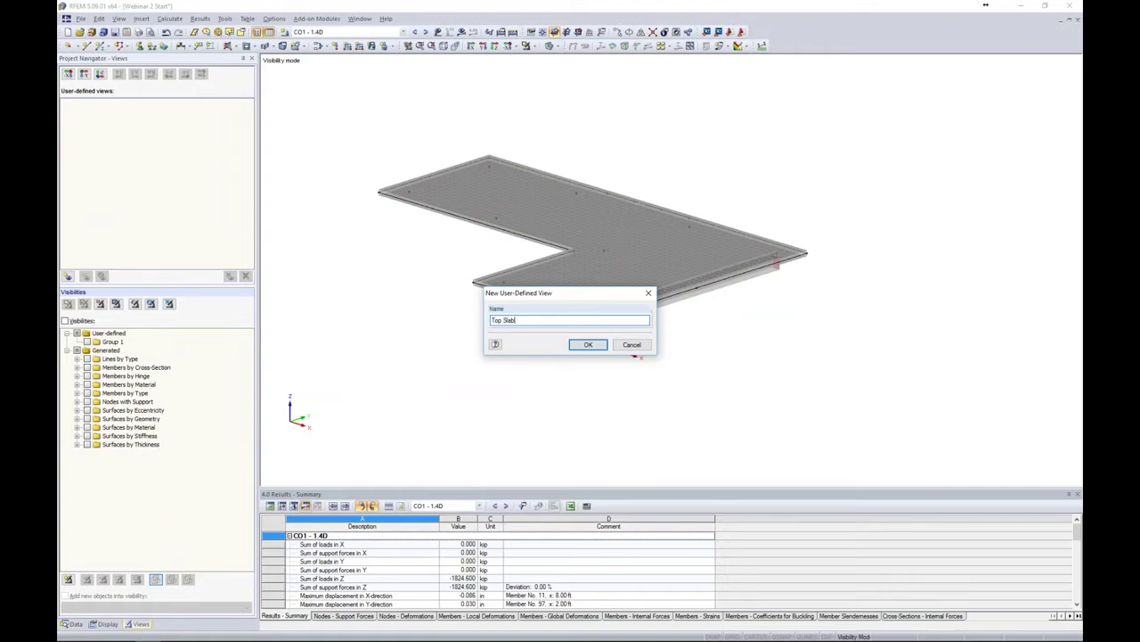
pyautogui.click(581, 343)
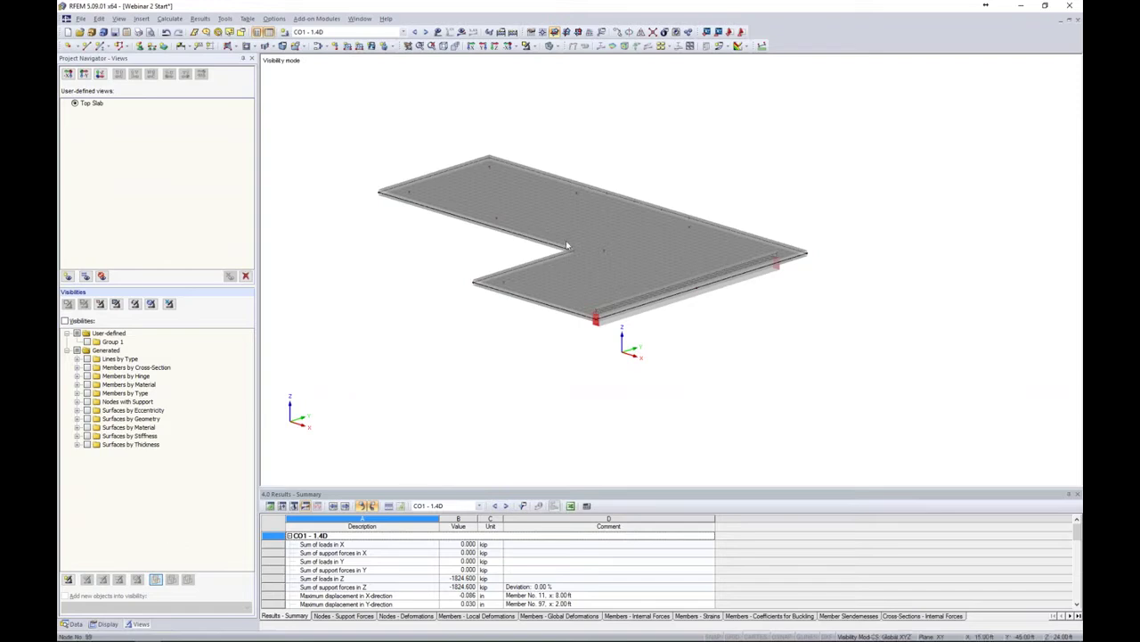
# - Show the hidden objects in the background and examine the corner column's connection node at the top slab in wireframe
pyautogui.rightClick(769, 151)
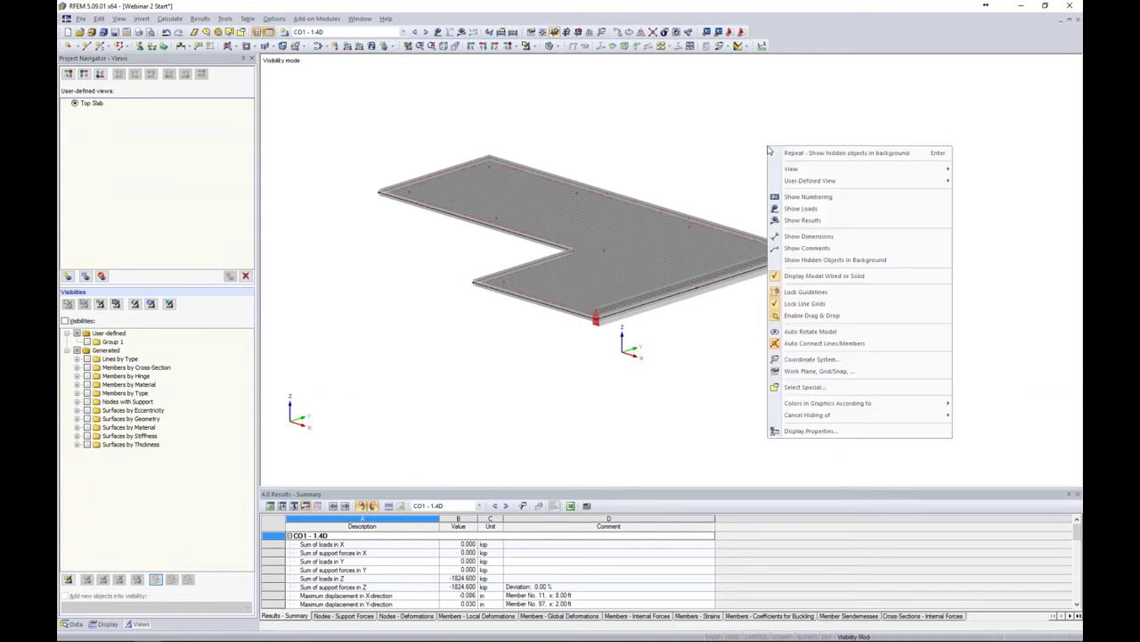
pyautogui.click(809, 259)
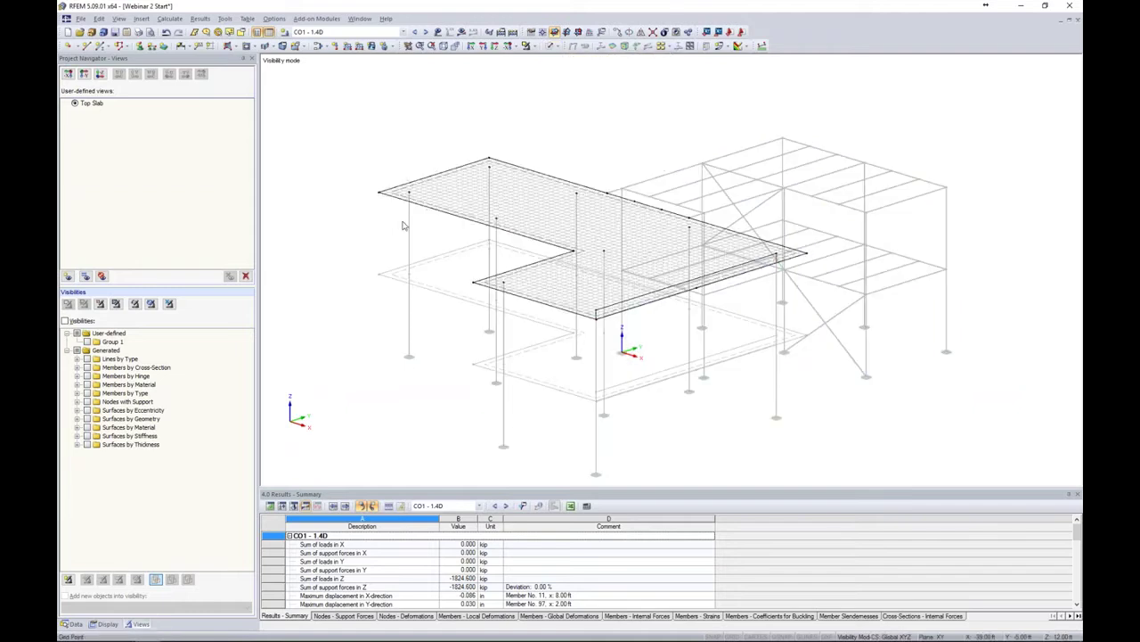
pyautogui.scroll(3, 405, 227)
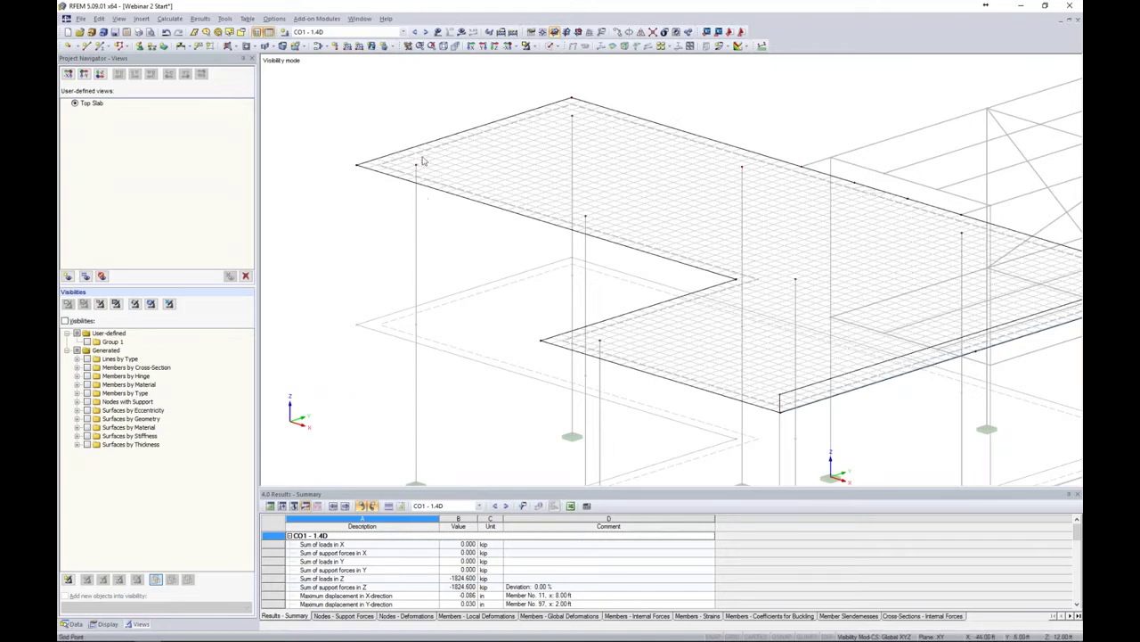
pyautogui.scroll(3, 423, 162)
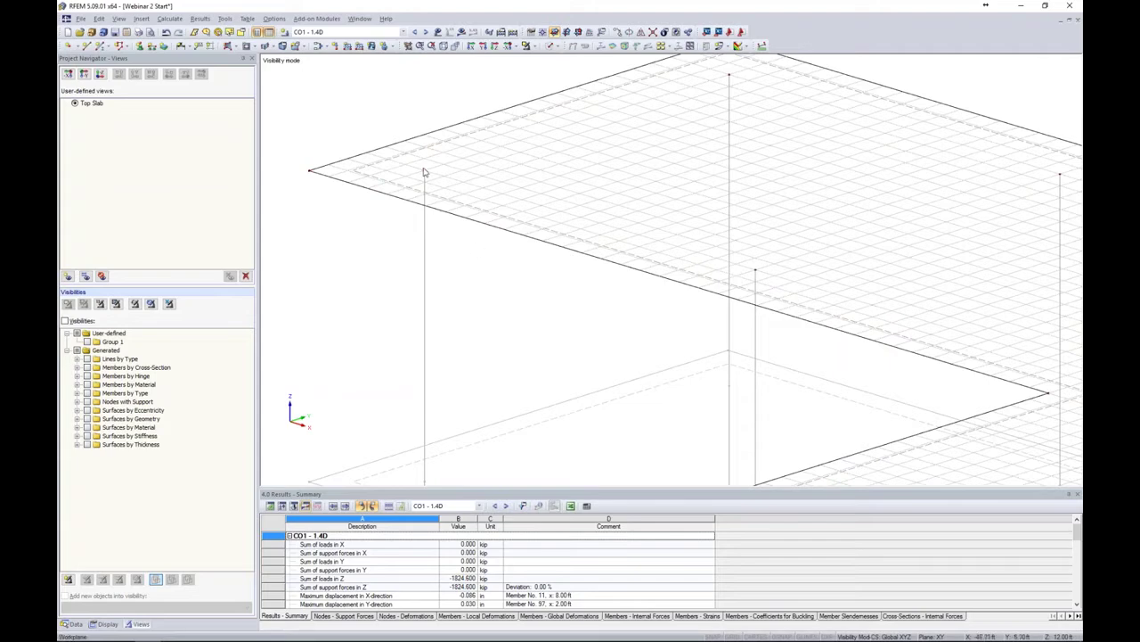
pyautogui.moveTo(425, 174)
# - Restore the solid transparent display of the model and examine how the columns meet the top slab
pyautogui.click(551, 45)
pyautogui.click(588, 82)
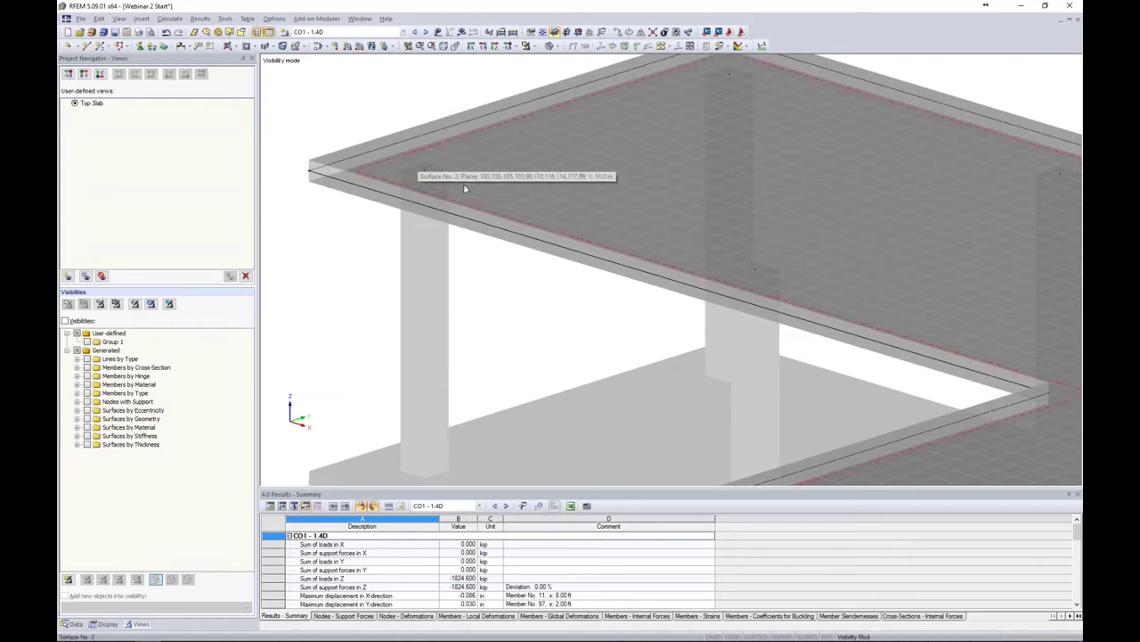
pyautogui.scroll(-2, 491, 313)
pyautogui.scroll(-3, 492, 313)
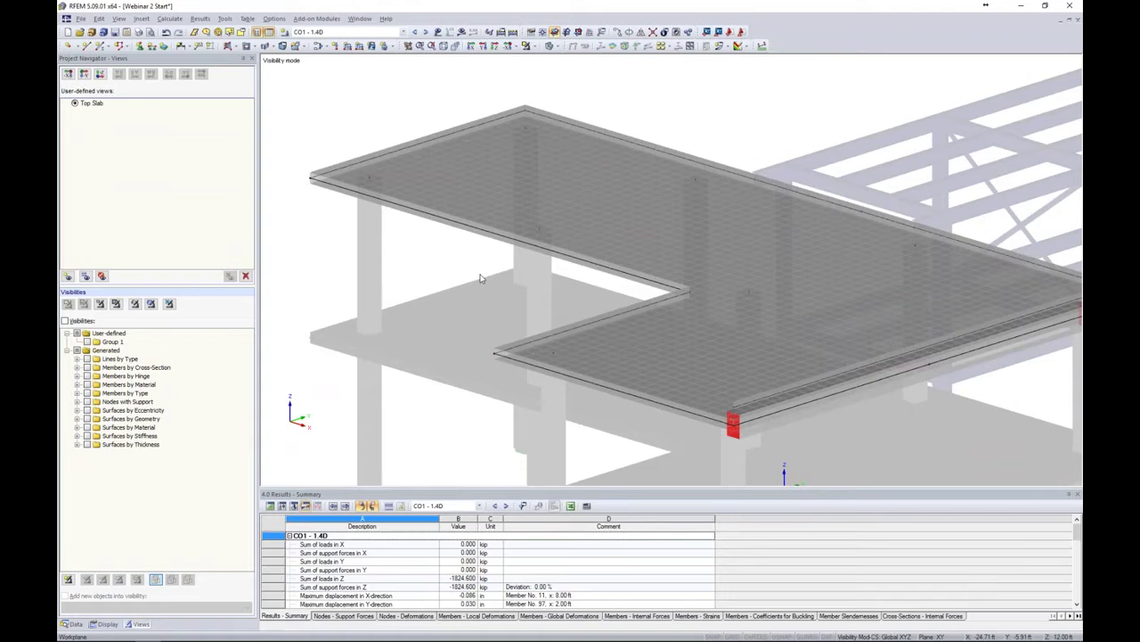
pyautogui.scroll(-2, 481, 277)
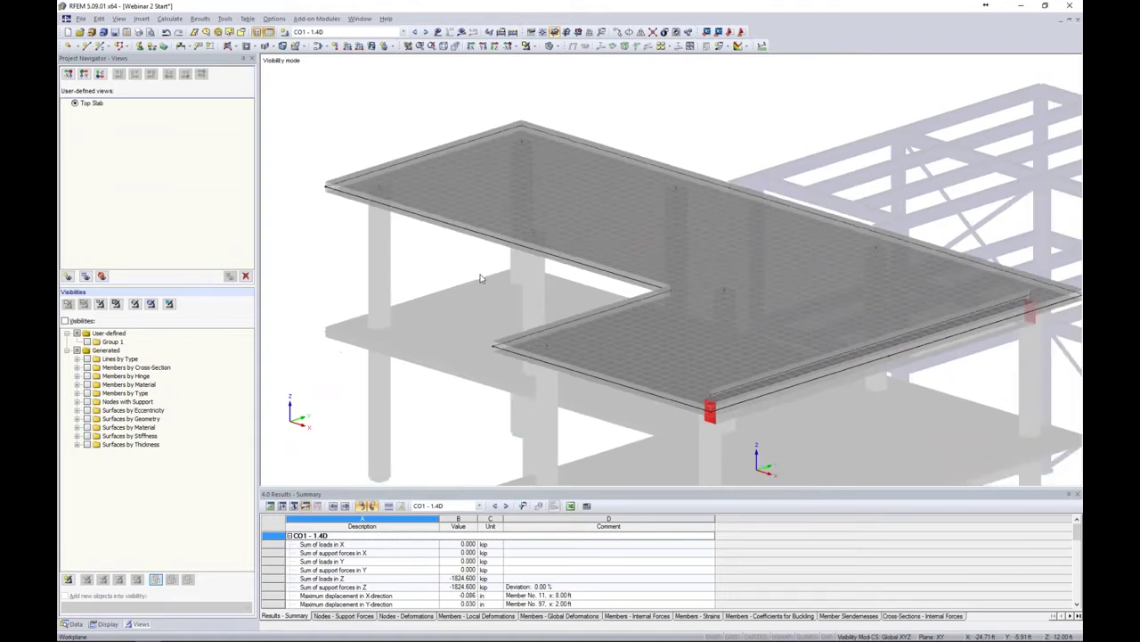
pyautogui.moveTo(481, 278); pyautogui.dragTo(462, 255, button='middle')
pyautogui.moveTo(466, 254); pyautogui.dragTo(445, 230, button='middle')
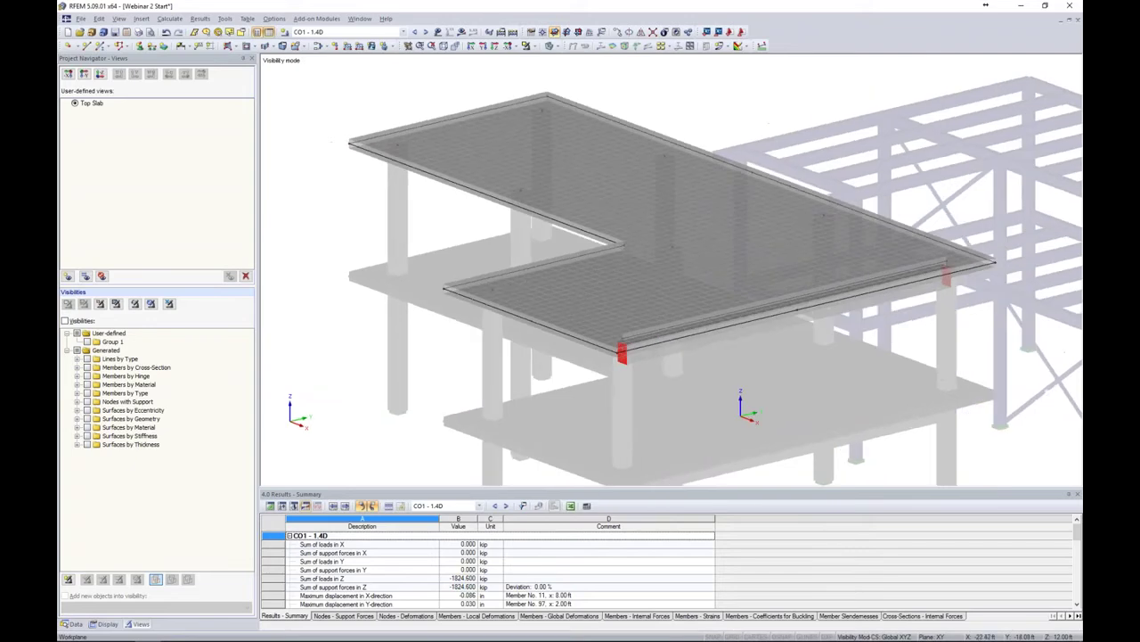
# - Switch to the Webinar 2 Start - Concrete Results model and view the top slab's required reinforcement from RF-CONCRETE Surfaces
pyautogui.click(361, 19)
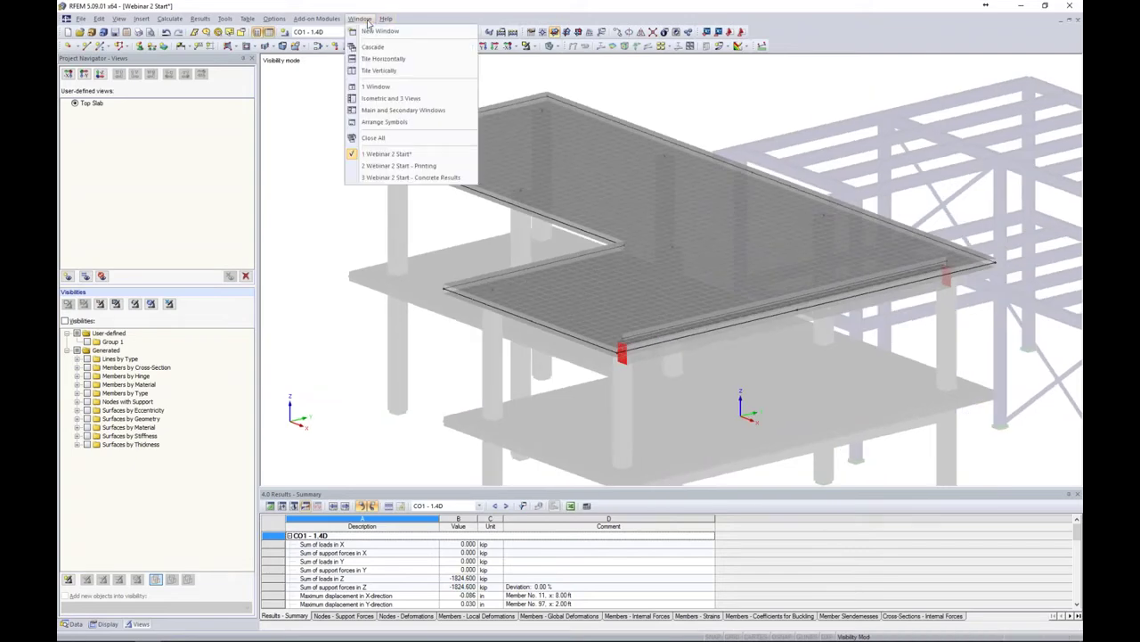
pyautogui.click(389, 177)
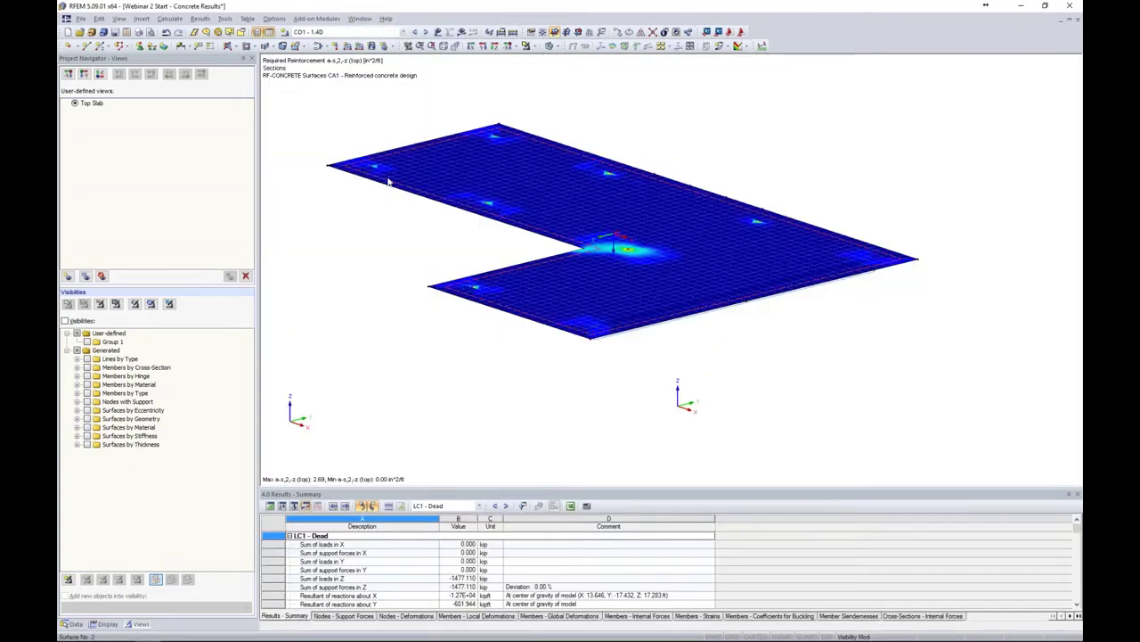
pyautogui.moveTo(447, 253); pyautogui.dragTo(480, 268, button='middle')
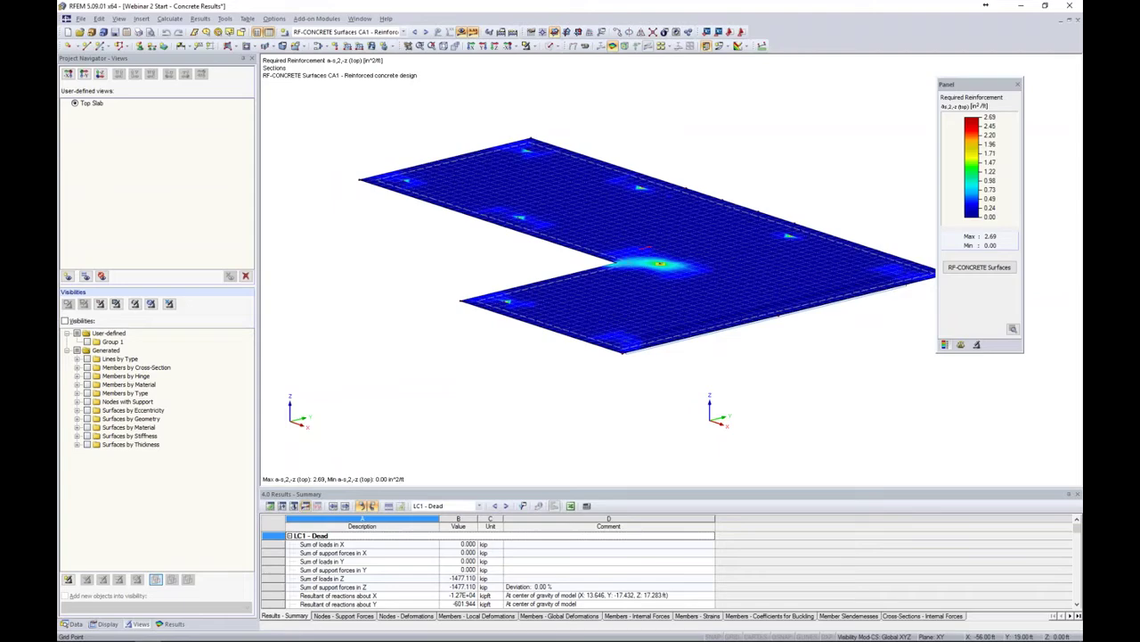
# - Display the slab's required top reinforcement a-s,1,-z and examine its direction arrow and the concentration near the inner corner
pyautogui.click(170, 623)
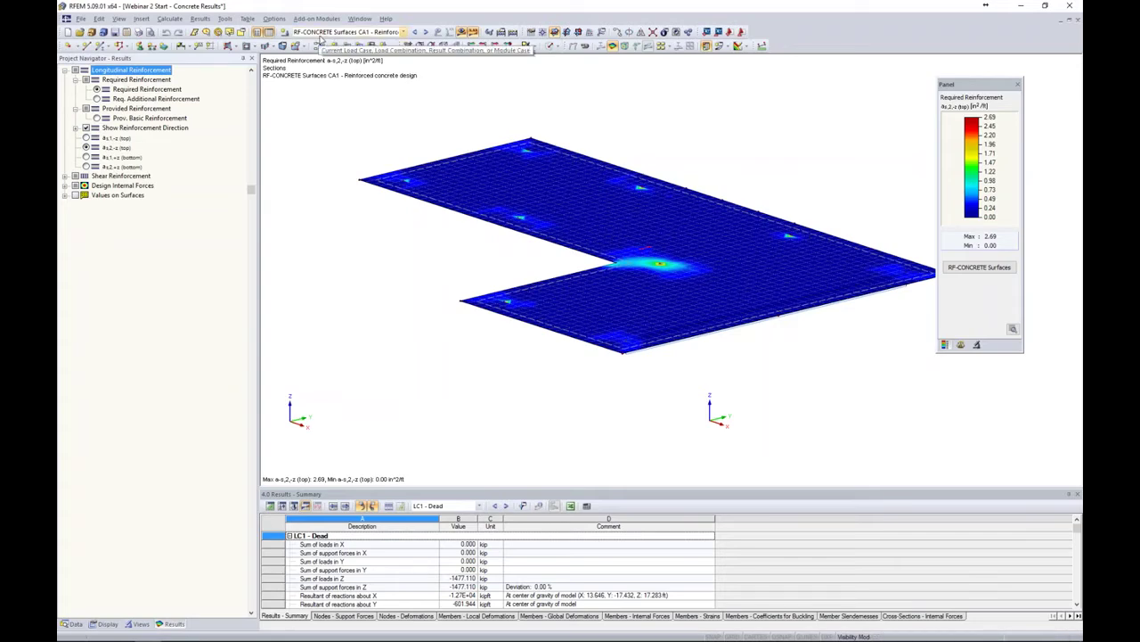
pyautogui.click(86, 138)
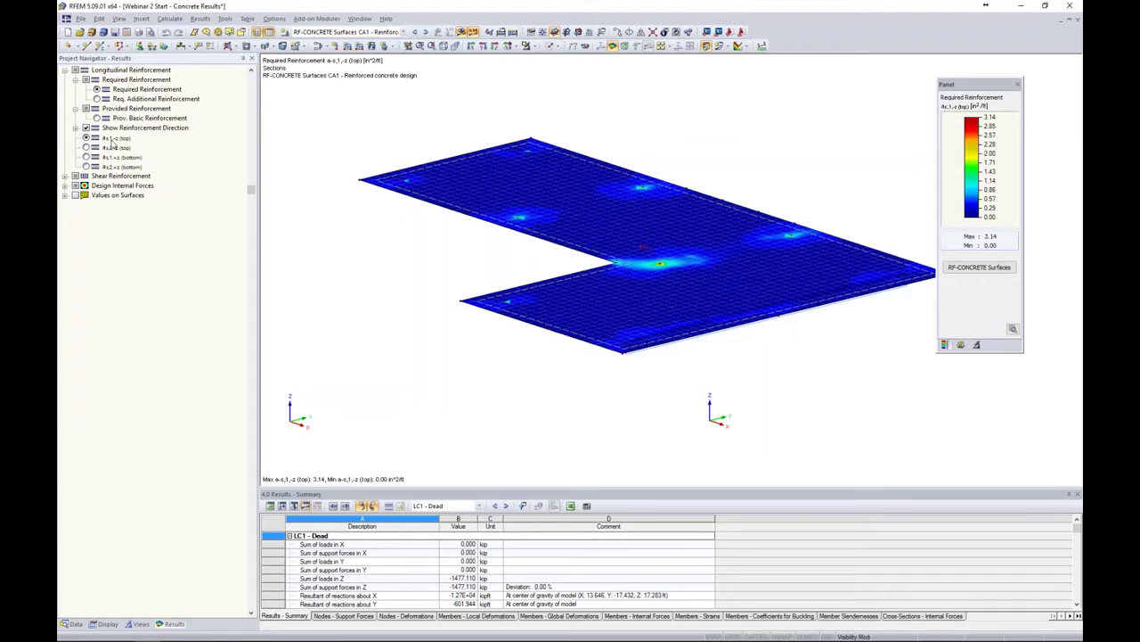
pyautogui.moveTo(448, 284); pyautogui.dragTo(428, 293, button='middle')
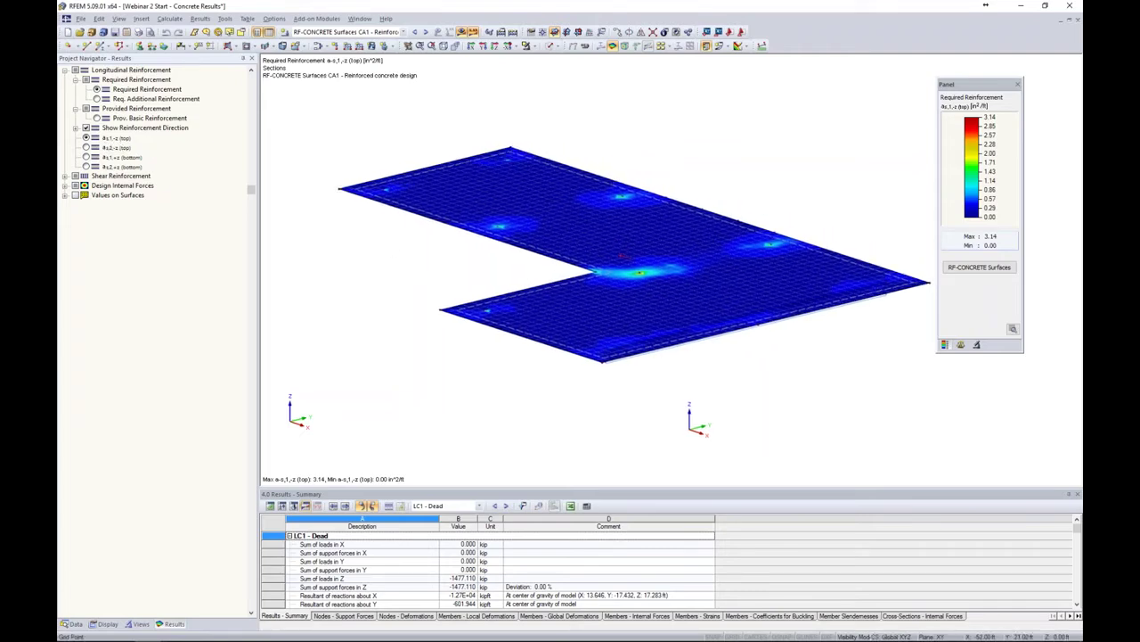
pyautogui.scroll(5, 667, 193)
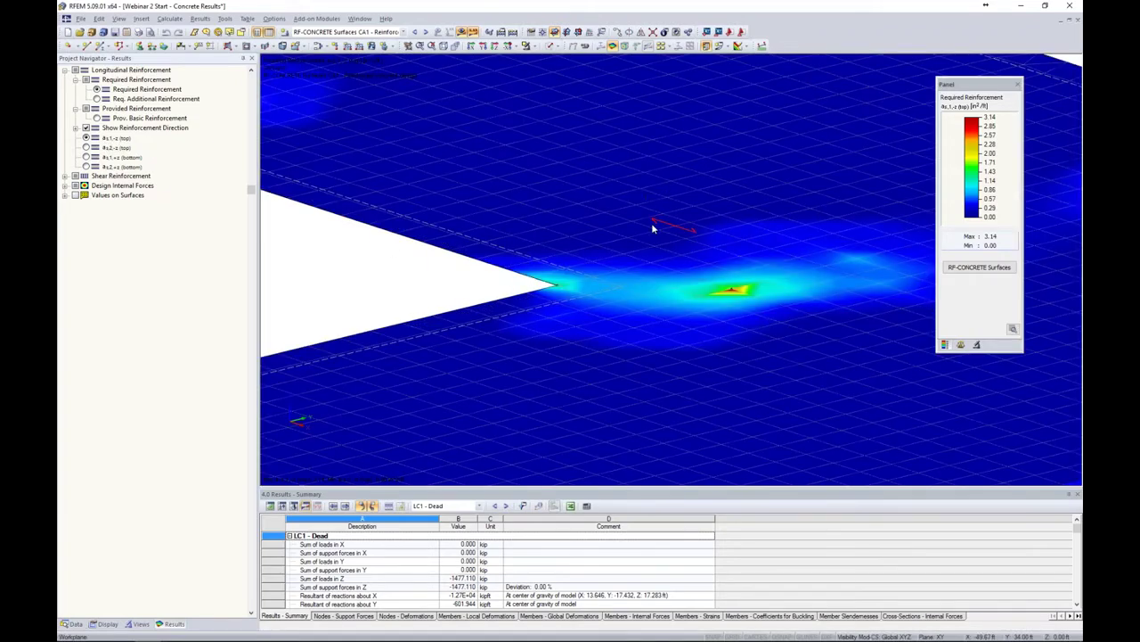
pyautogui.scroll(-5, 653, 224)
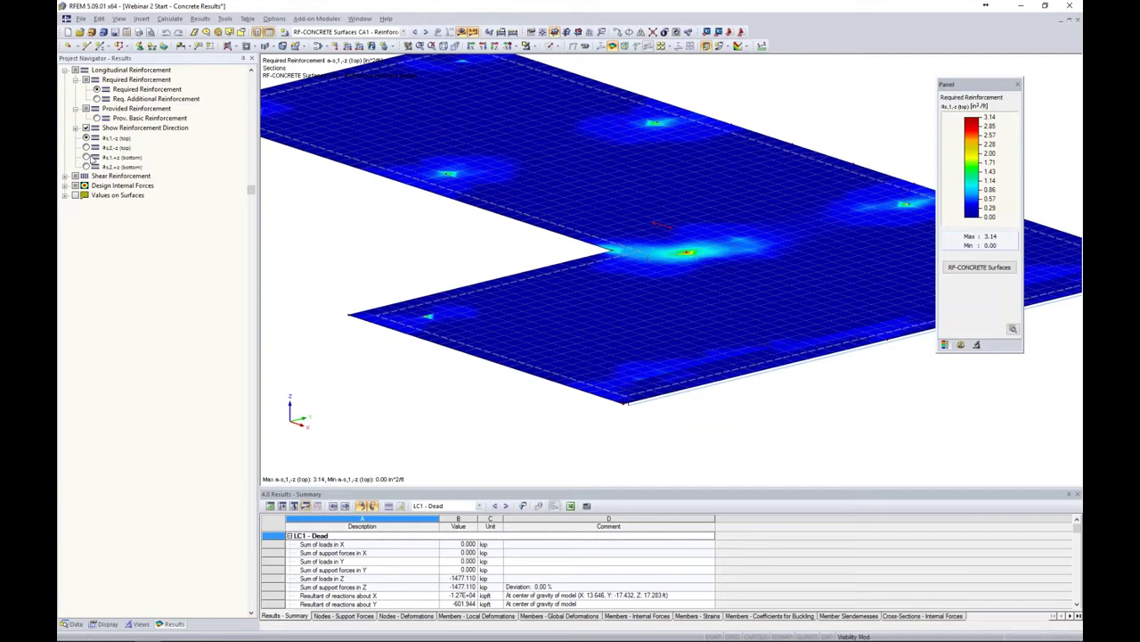
# - Compare the required reinforcement a-s,2,-z (top), a-s,1,+z (bottom) and a-s,2,+z (bottom), and return to a-s,1,-z (top)
pyautogui.click(86, 147)
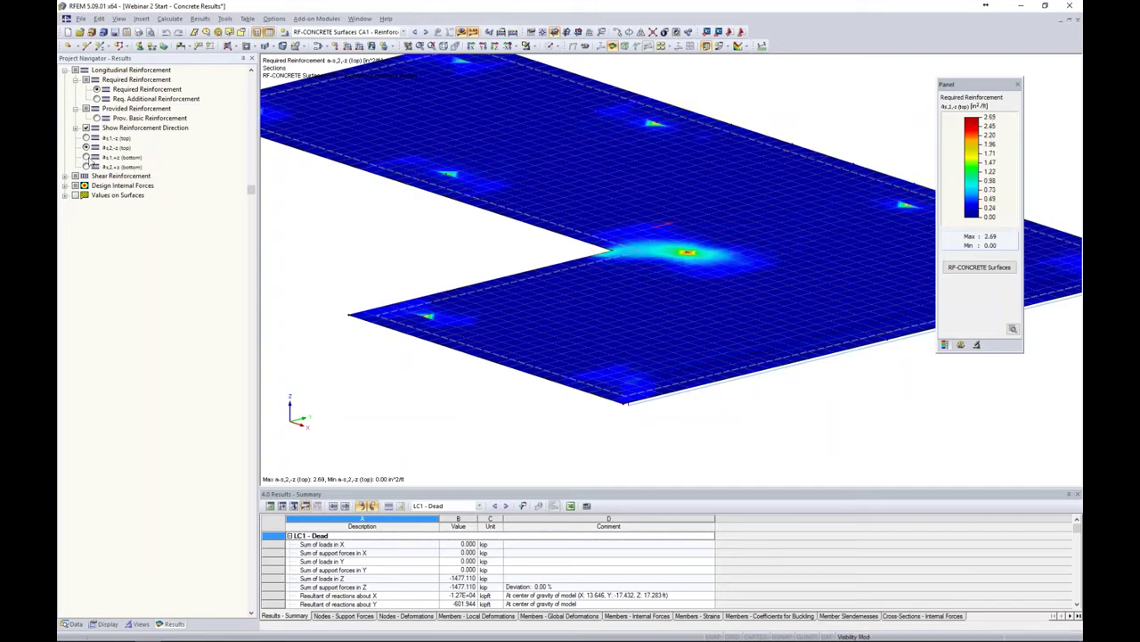
pyautogui.click(86, 157)
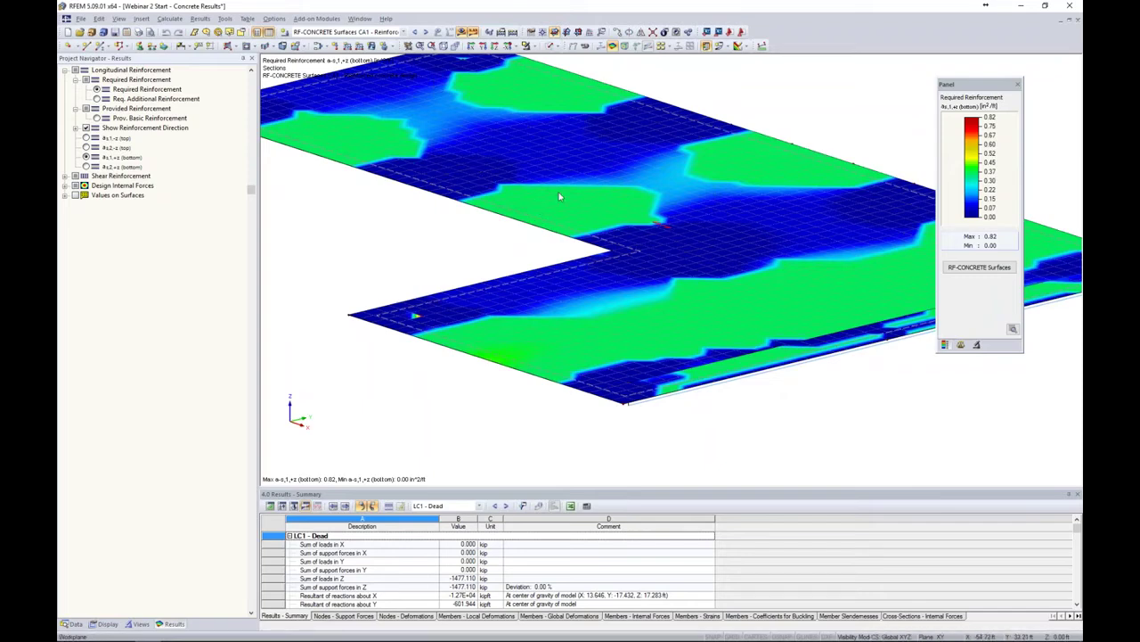
pyautogui.click(86, 168)
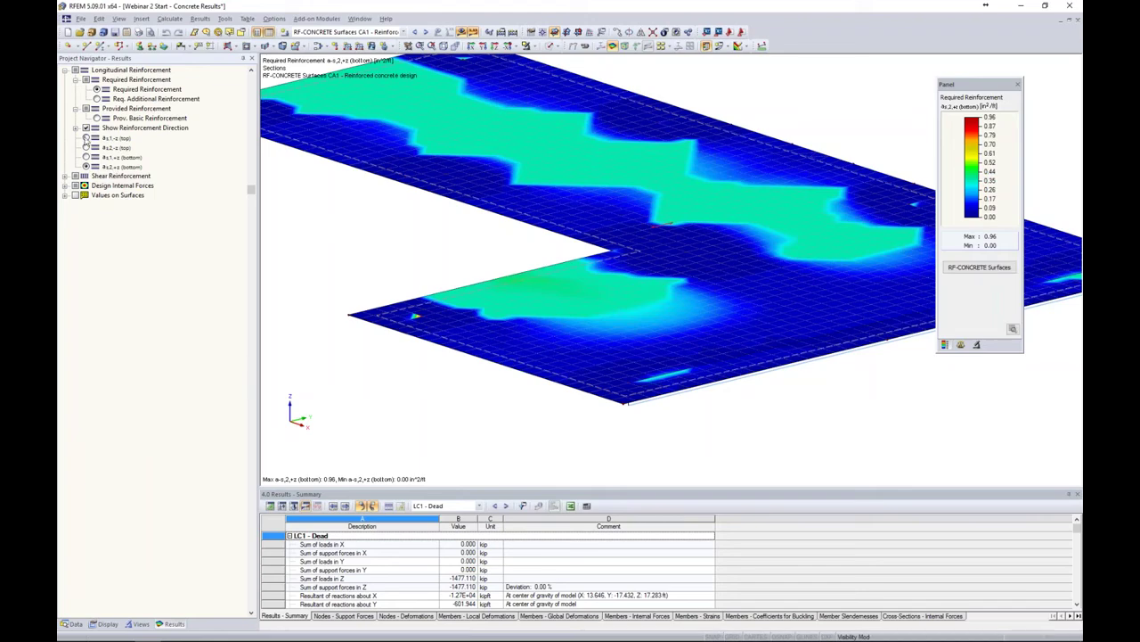
pyautogui.click(86, 138)
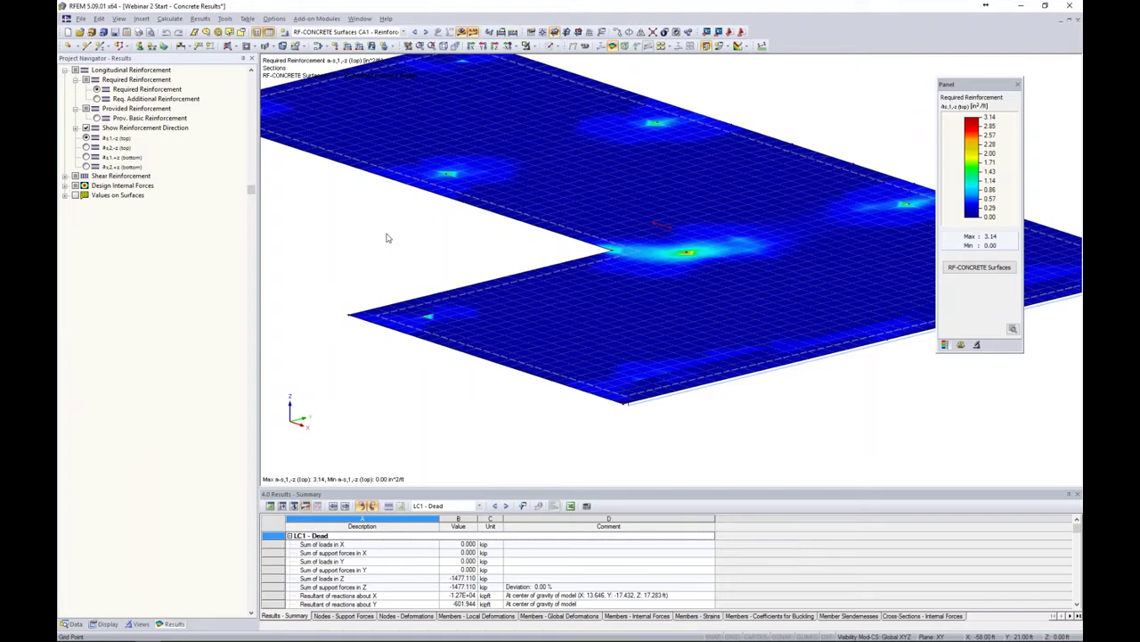
pyautogui.scroll(-2, 388, 237)
pyautogui.moveTo(390, 239); pyautogui.dragTo(441, 245, button='middle')
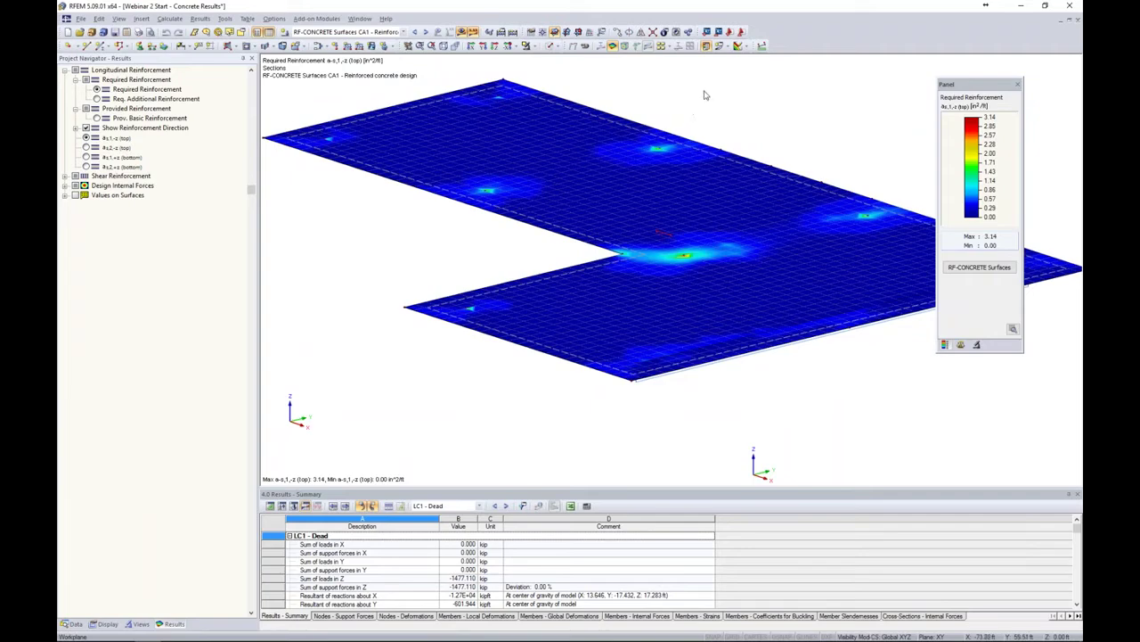
# - Turn off the isoband display of the surface results so only the slab's mesh and outline show
pyautogui.click(728, 49)
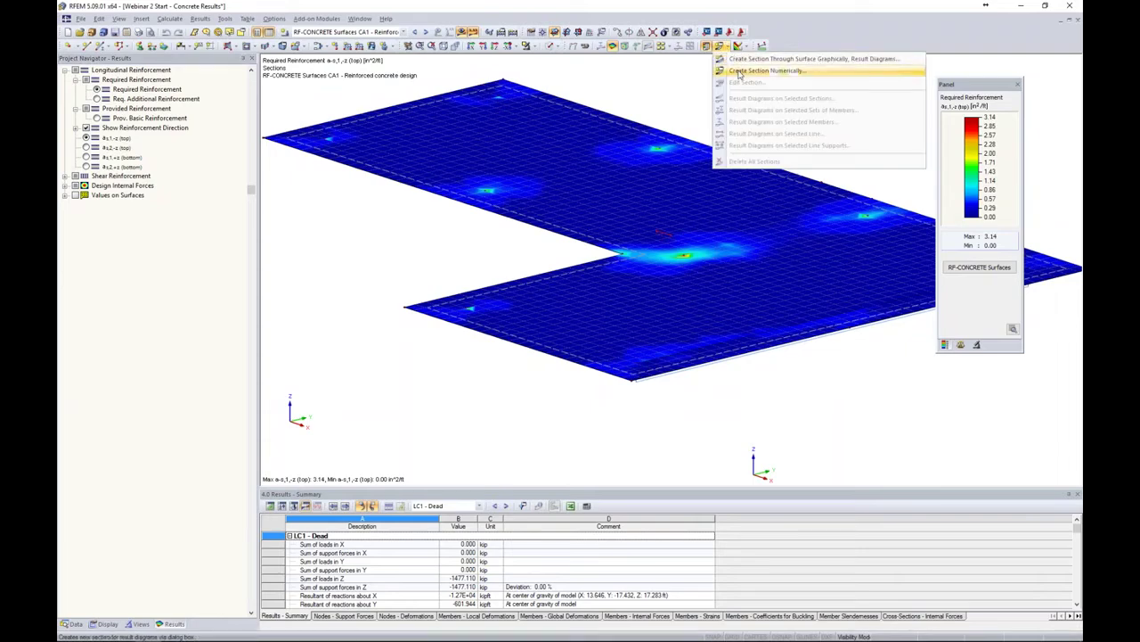
pyautogui.click(728, 48)
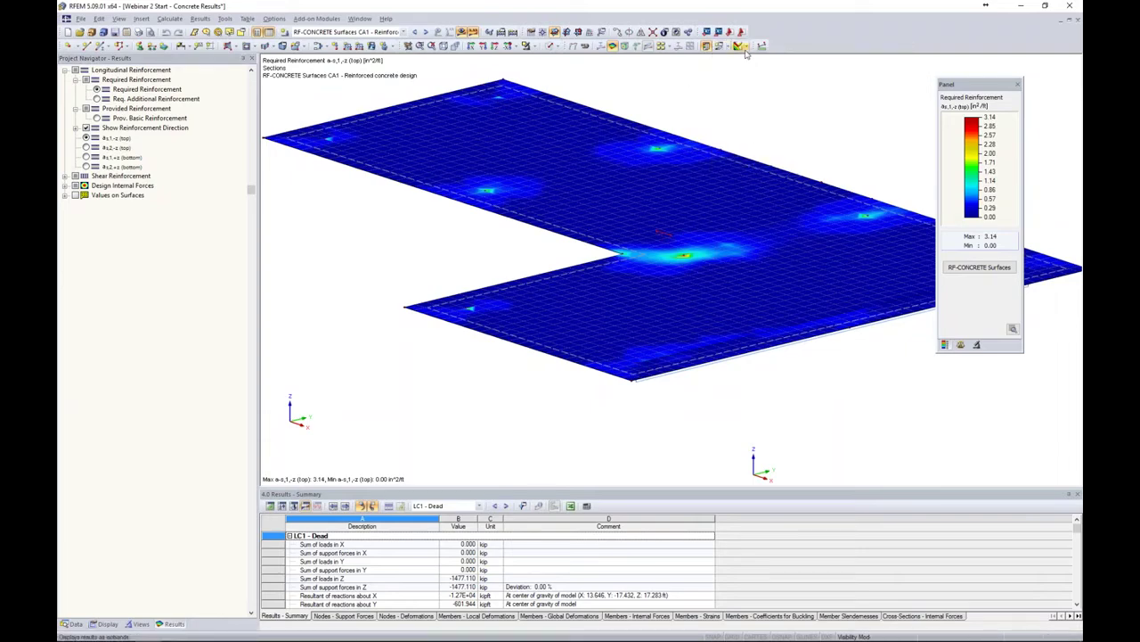
pyautogui.click(748, 48)
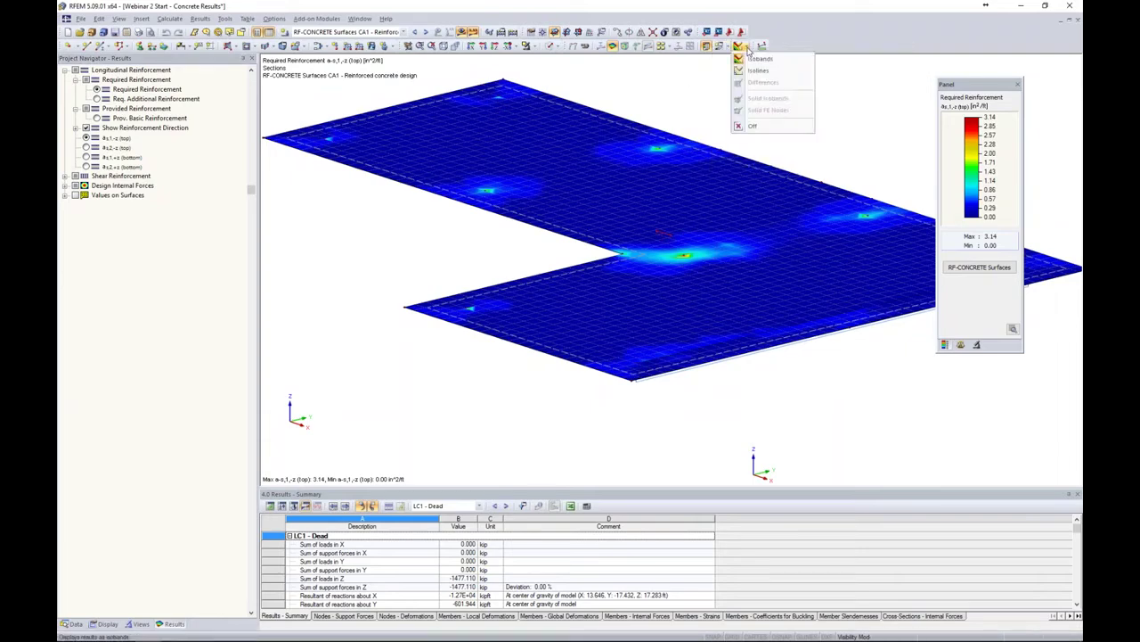
pyautogui.click(755, 127)
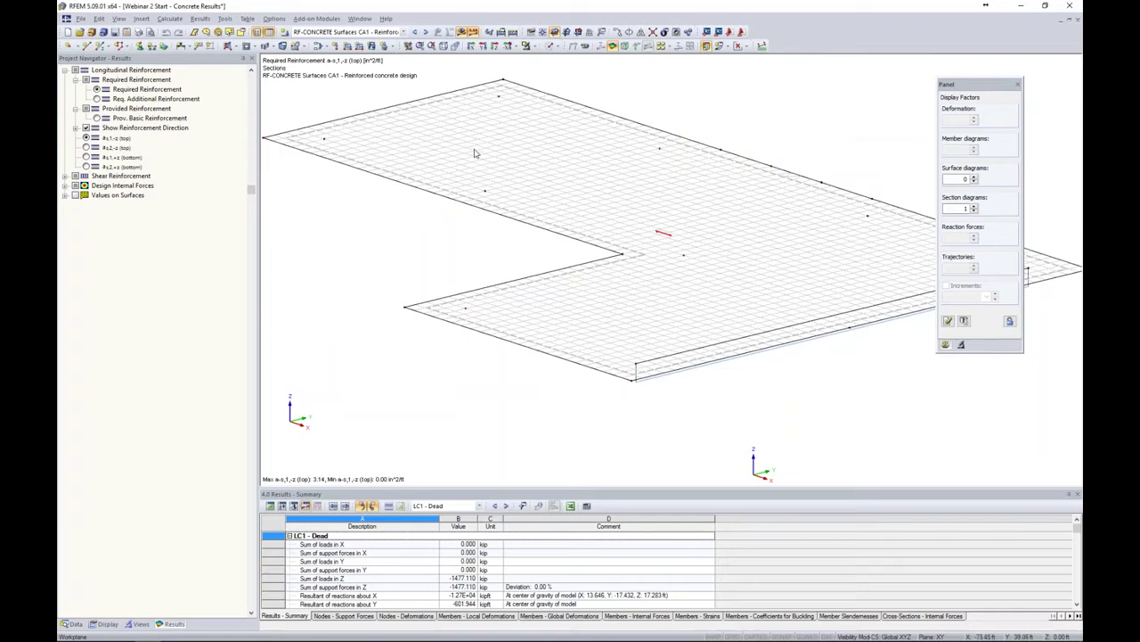
pyautogui.moveTo(431, 248); pyautogui.dragTo(467, 247, button='middle')
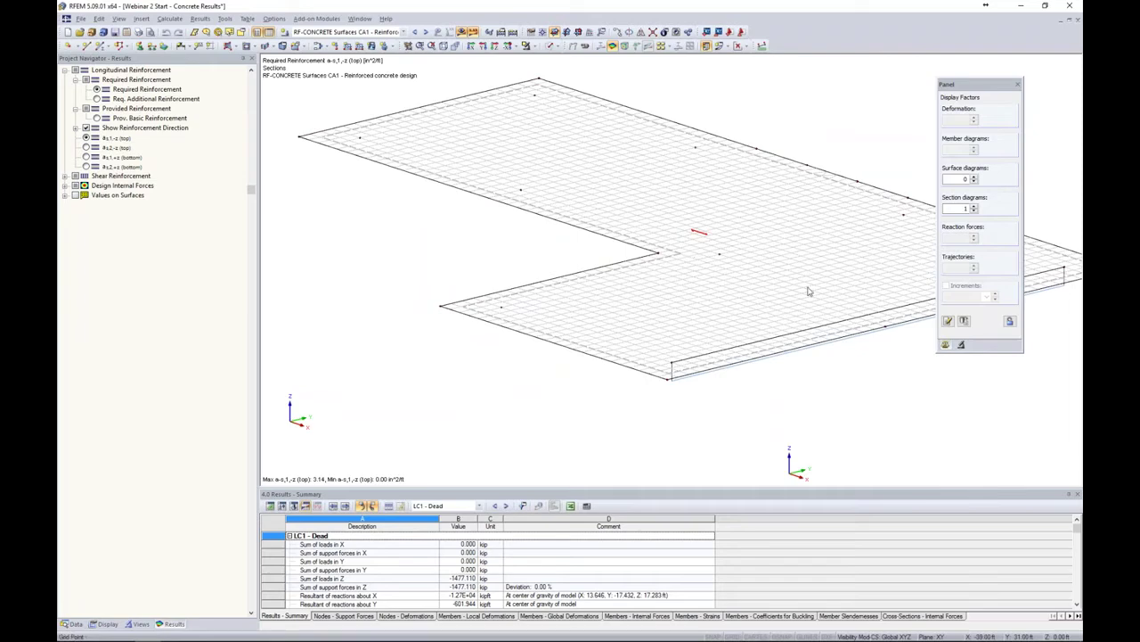
# - Start a numerically defined result section through a surface and restrict it to slab surface 2
pyautogui.click(739, 47)
pyautogui.click(721, 47)
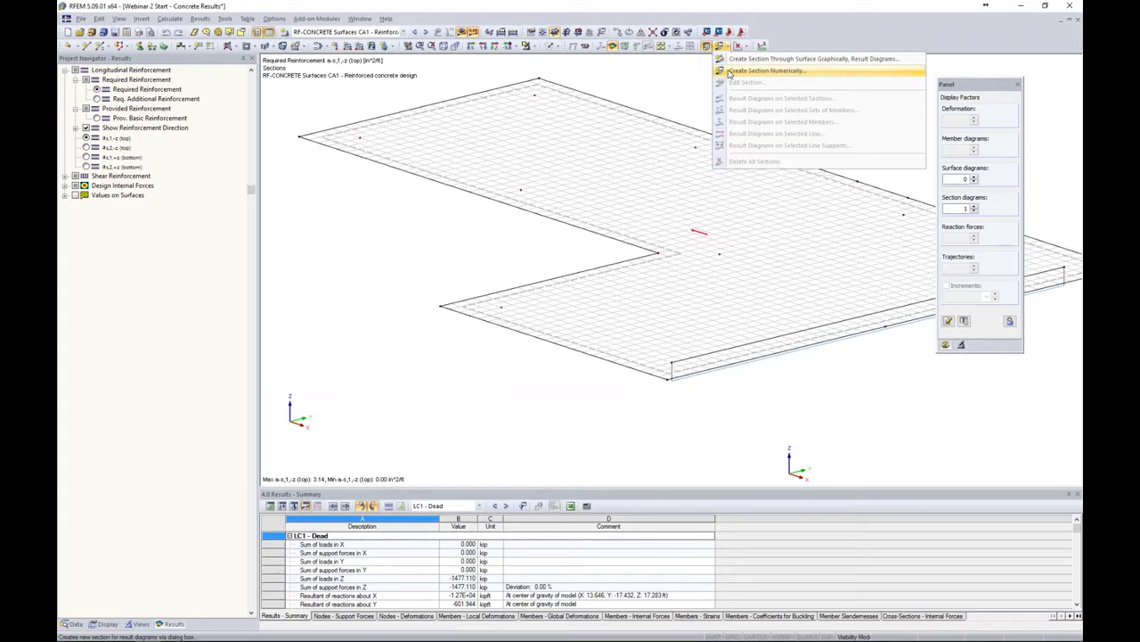
pyautogui.click(766, 70)
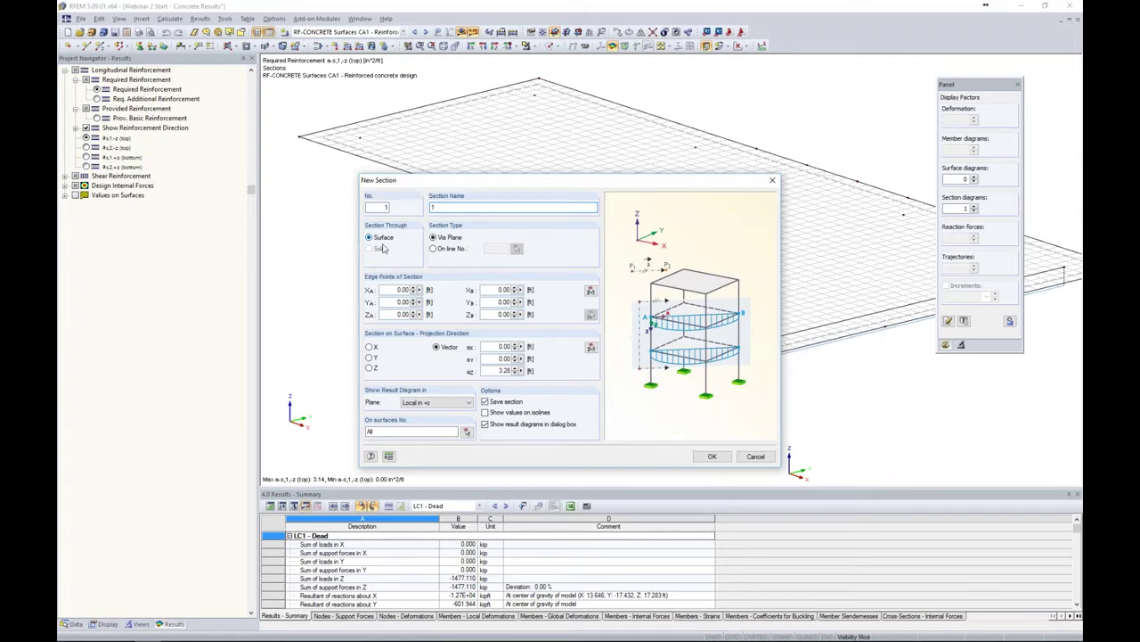
pyautogui.click(466, 431)
pyautogui.click(693, 239)
pyautogui.click(182, 105)
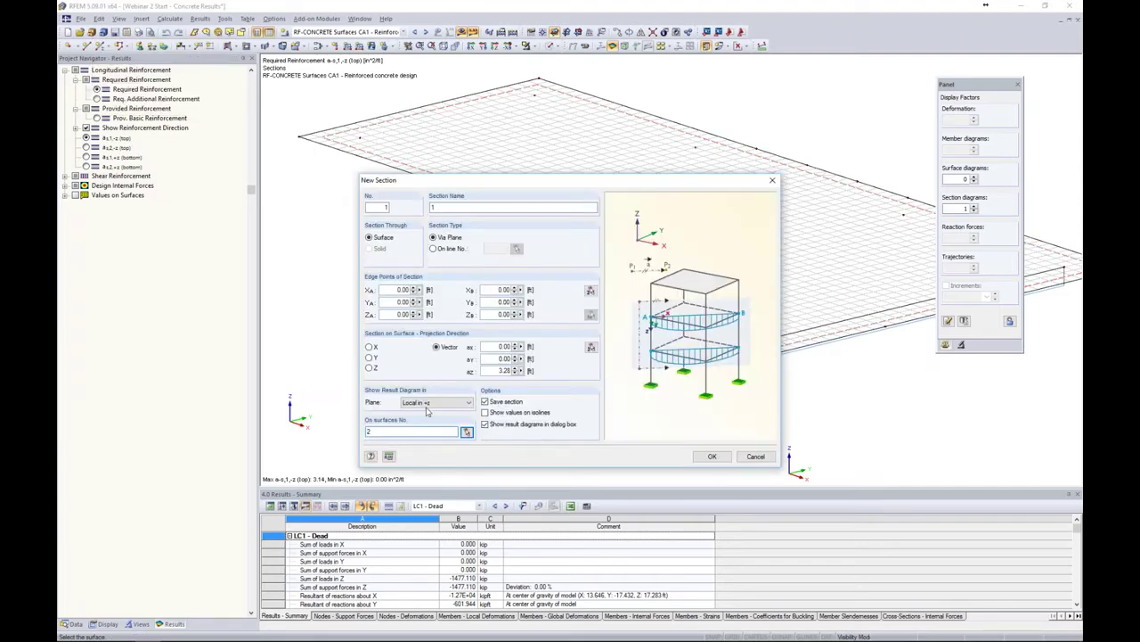
# - While defining the section's edge points, show the grid and set the work plane origin at the slab's far corner column node
pyautogui.click(591, 292)
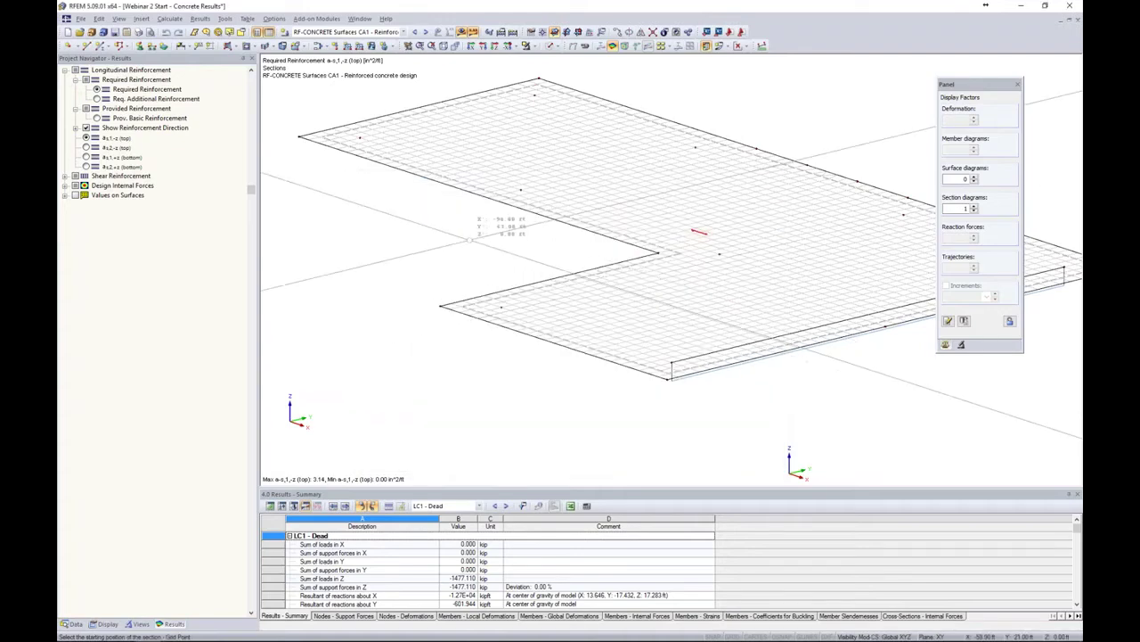
pyautogui.scroll(2, 580, 297)
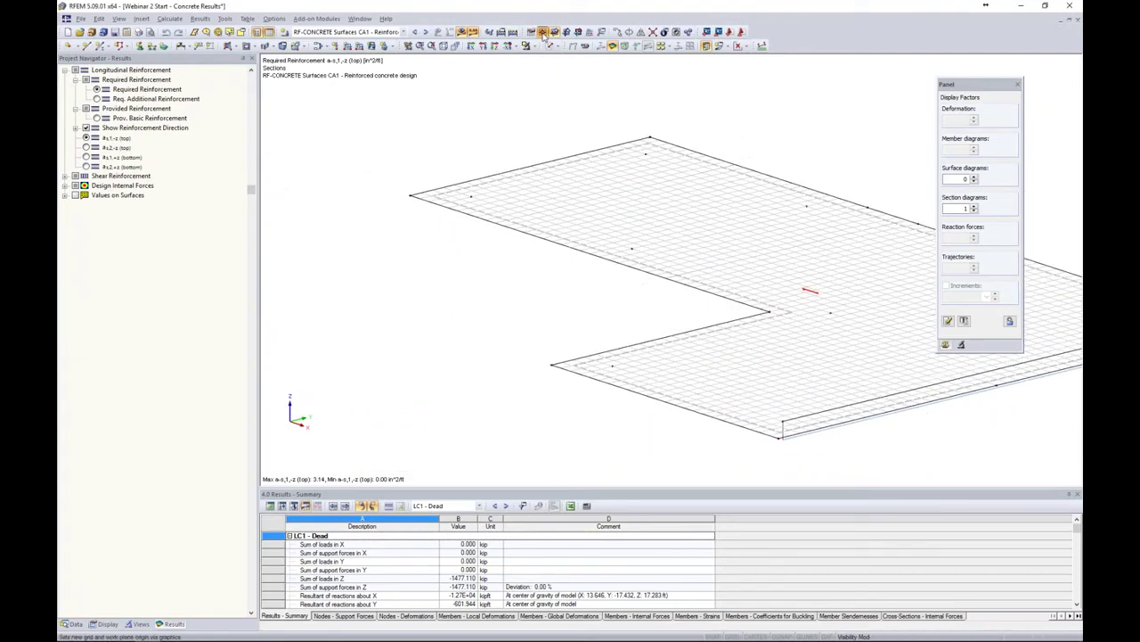
pyautogui.click(101, 46)
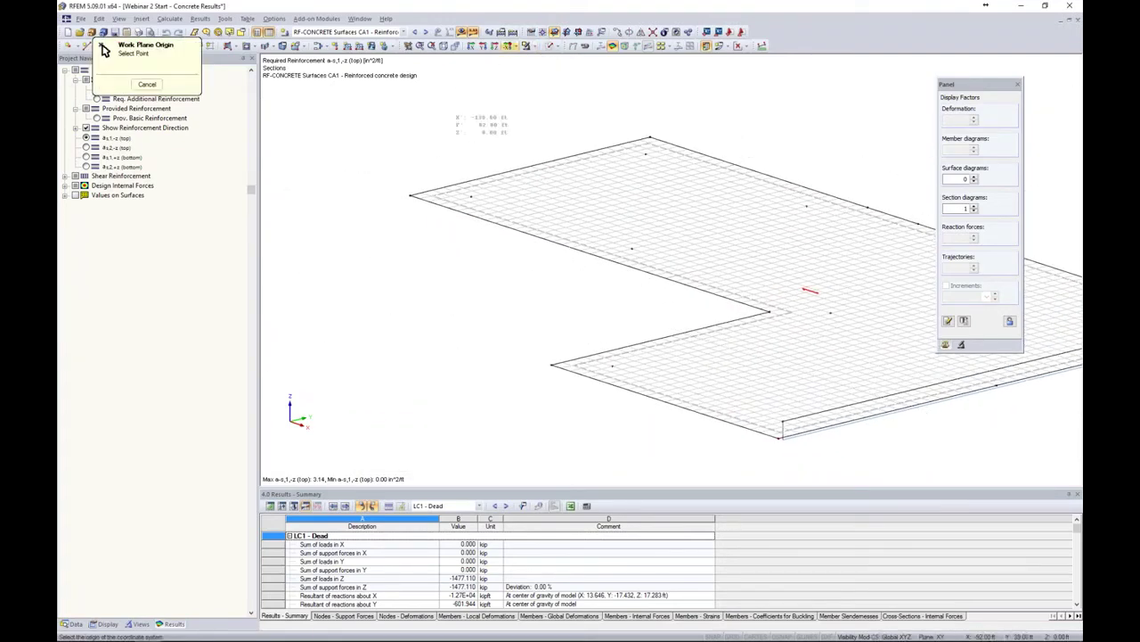
pyautogui.click(732, 637)
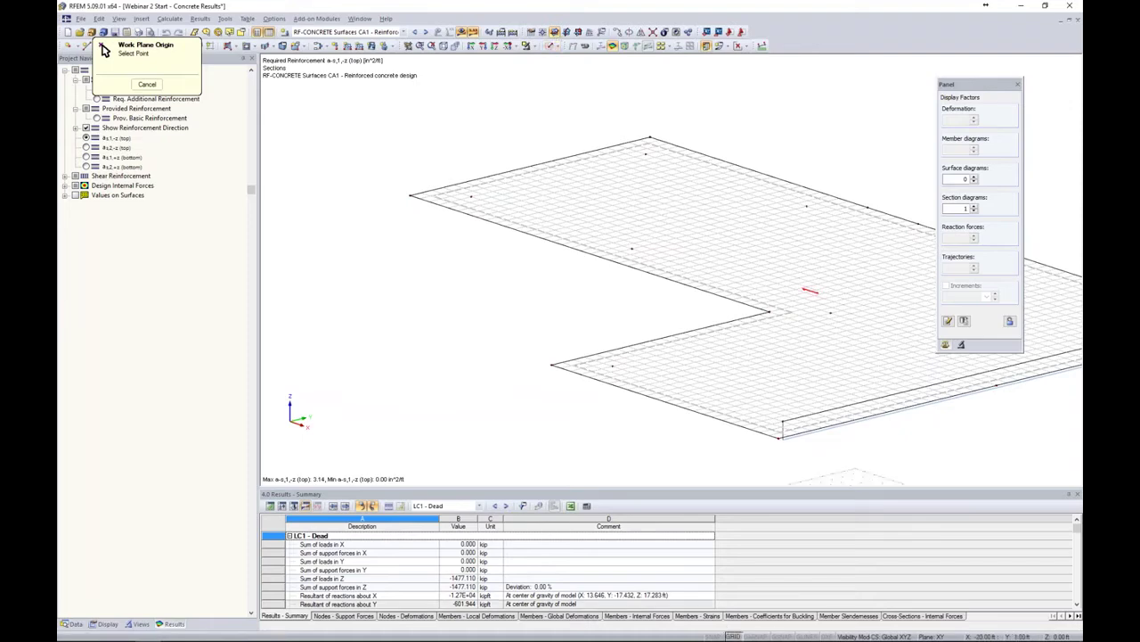
pyautogui.click(472, 195)
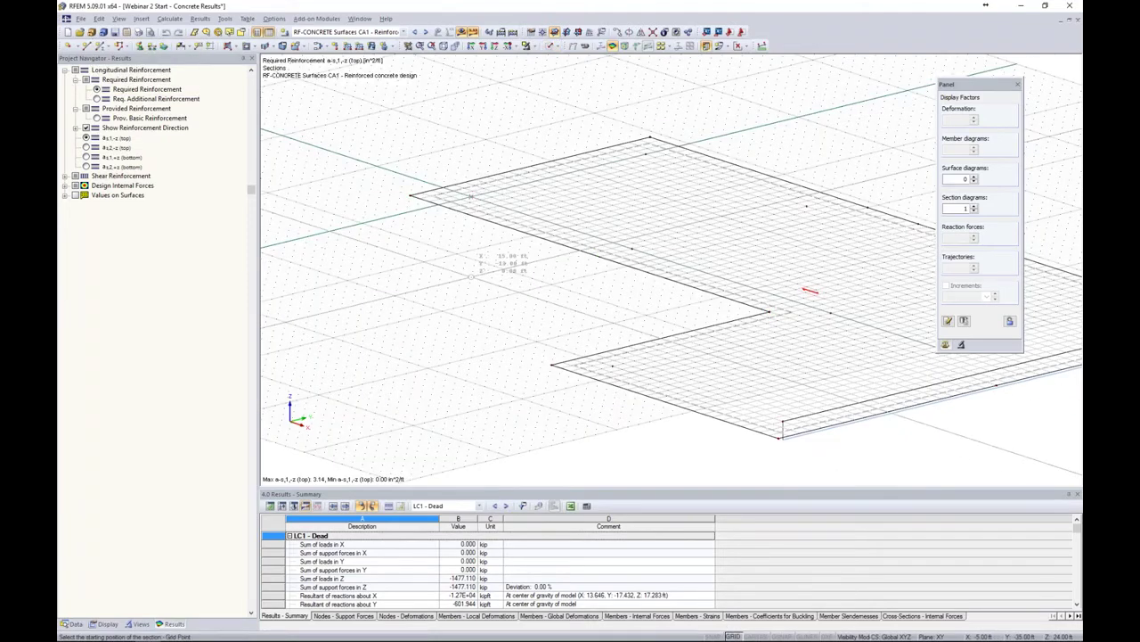
# - Define the section's edge points along the column line from (-23, -22, 24) ft to (39, -22, 24) ft
pyautogui.moveTo(450, 273); pyautogui.dragTo(465, 304, button='middle')
pyautogui.click(503, 160)
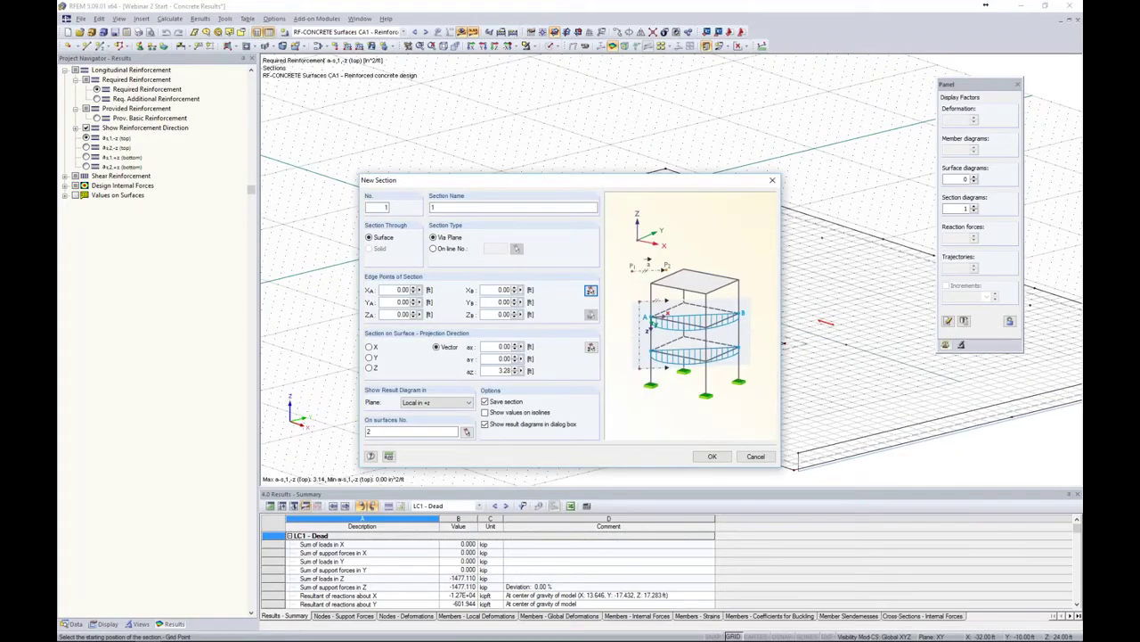
pyautogui.click(591, 293)
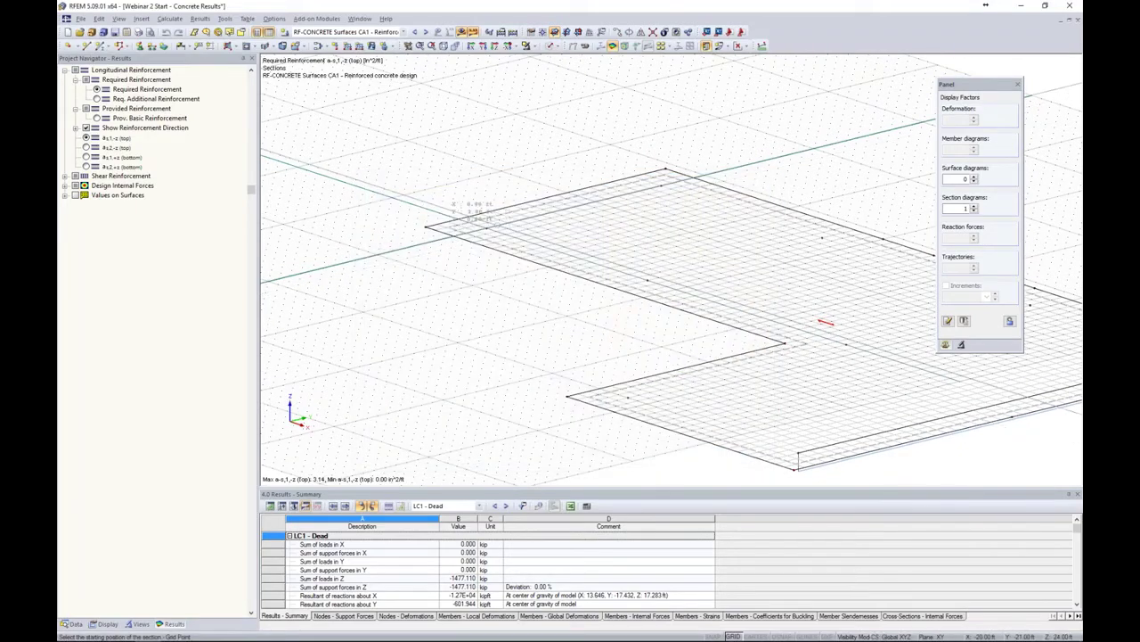
pyautogui.scroll(3, 488, 229)
pyautogui.click(428, 208)
pyautogui.moveTo(735, 290); pyautogui.dragTo(479, 162, button='middle')
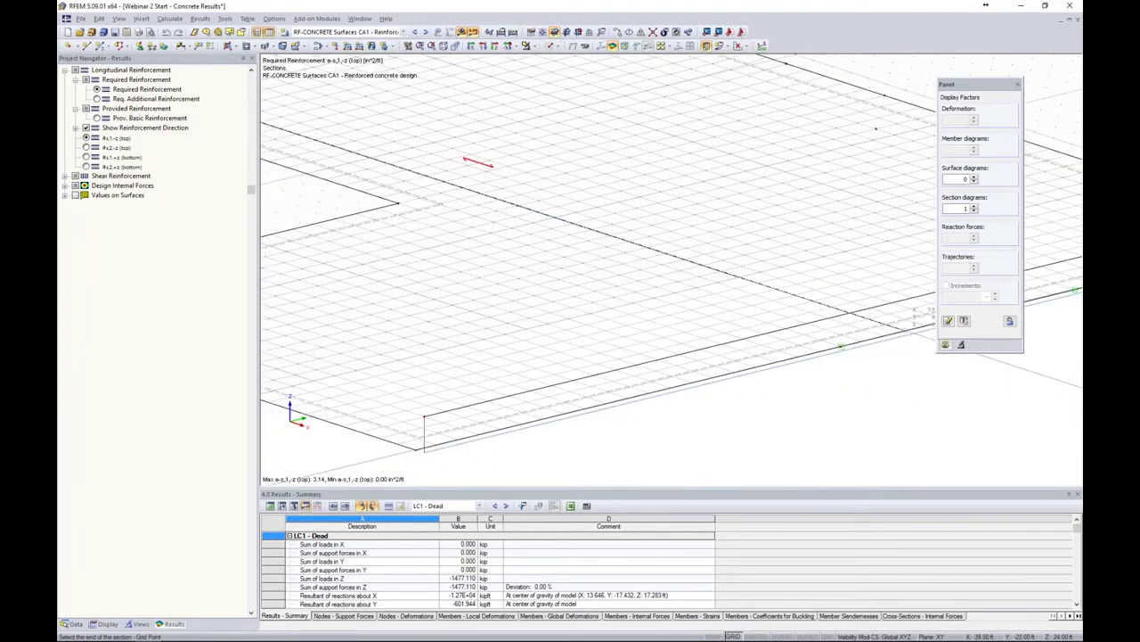
pyautogui.click(922, 317)
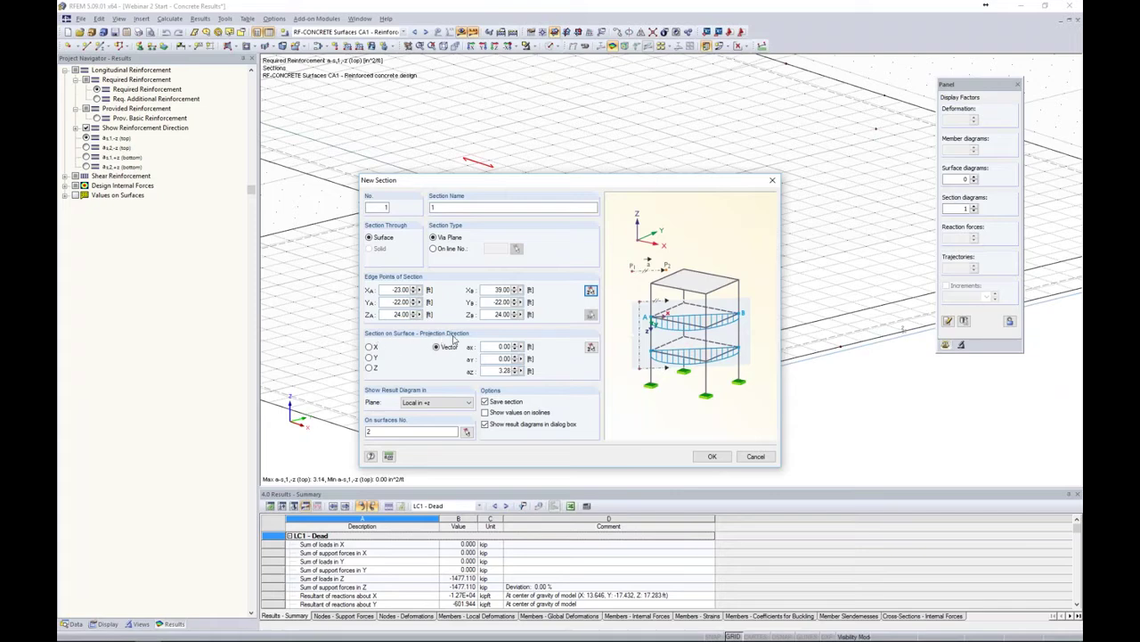
# - Set the section's projection direction to Z and create the section with its result diagram
pyautogui.click(370, 347)
pyautogui.click(370, 367)
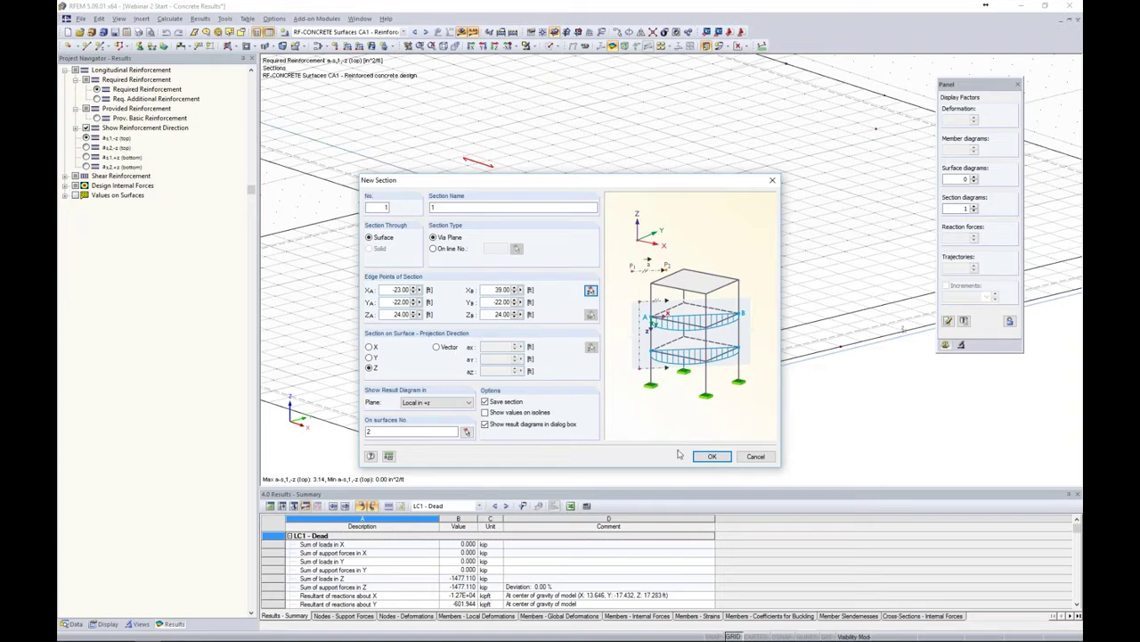
pyautogui.click(712, 456)
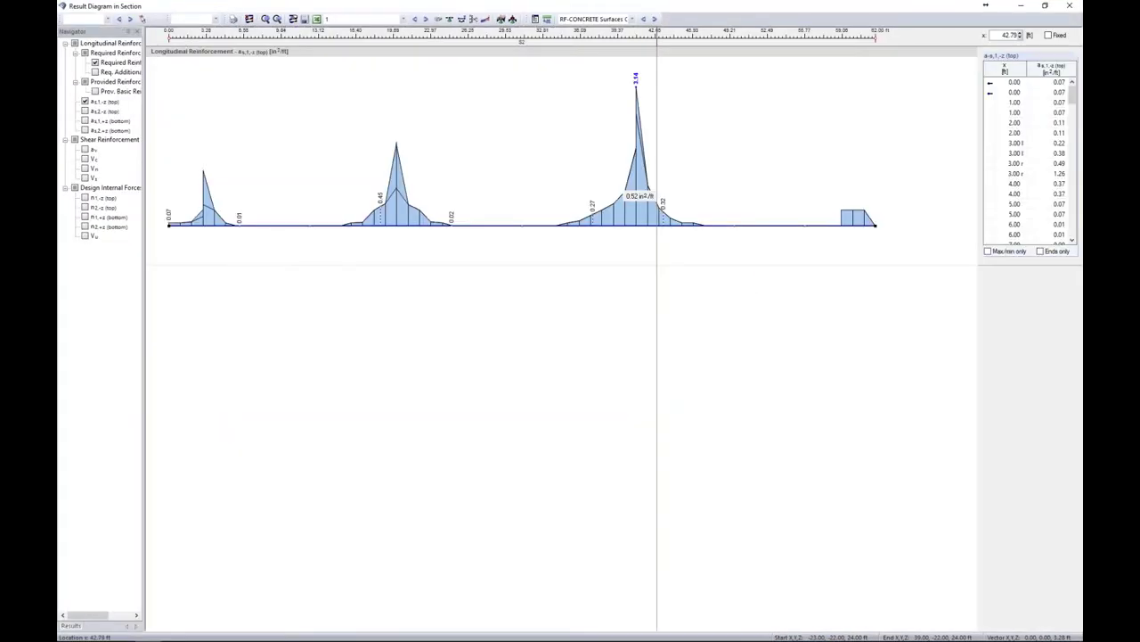
# - Add the a-s,2,-z (top) diagram to the section results, close the diagram window and hide the grid
pyautogui.click(84, 110)
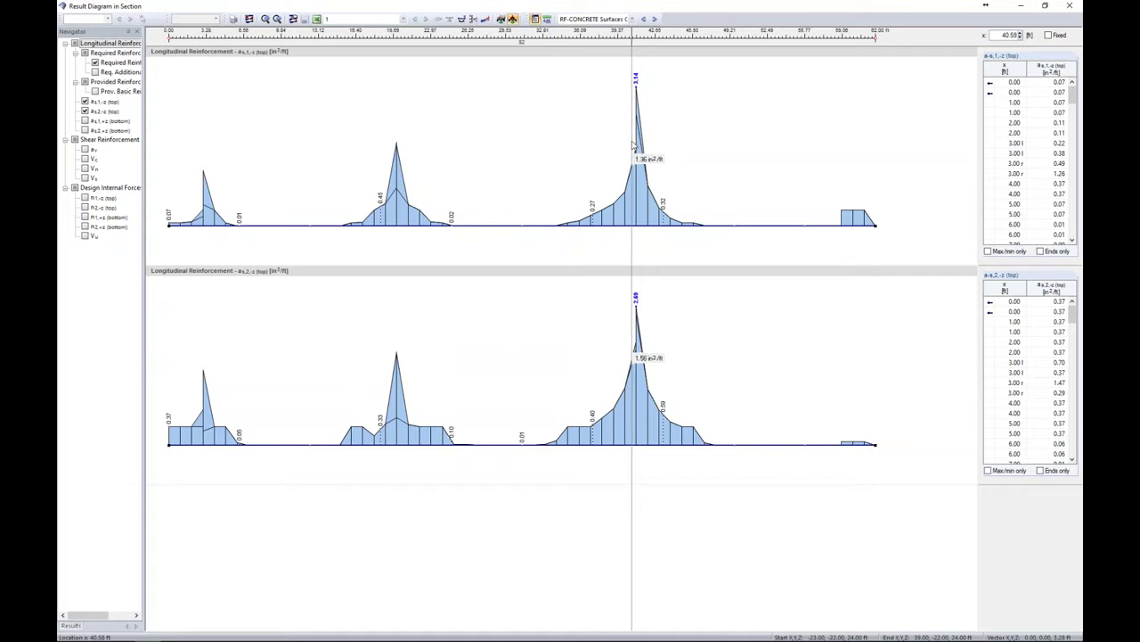
pyautogui.click(1070, 9)
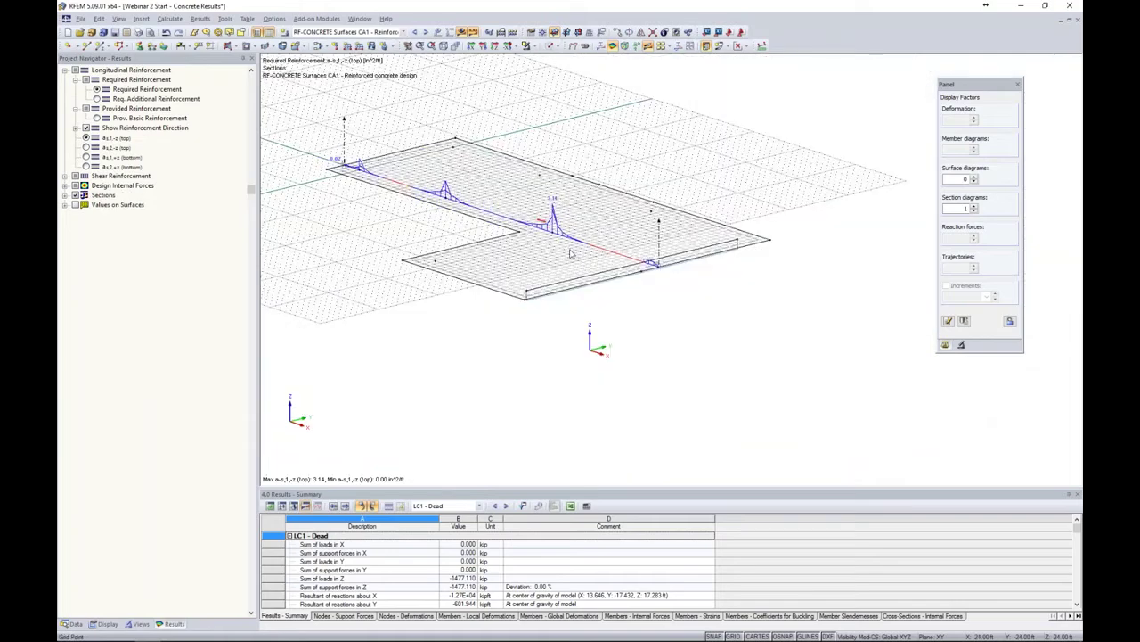
pyautogui.moveTo(570, 250); pyautogui.dragTo(646, 309, button='middle')
pyautogui.click(735, 636)
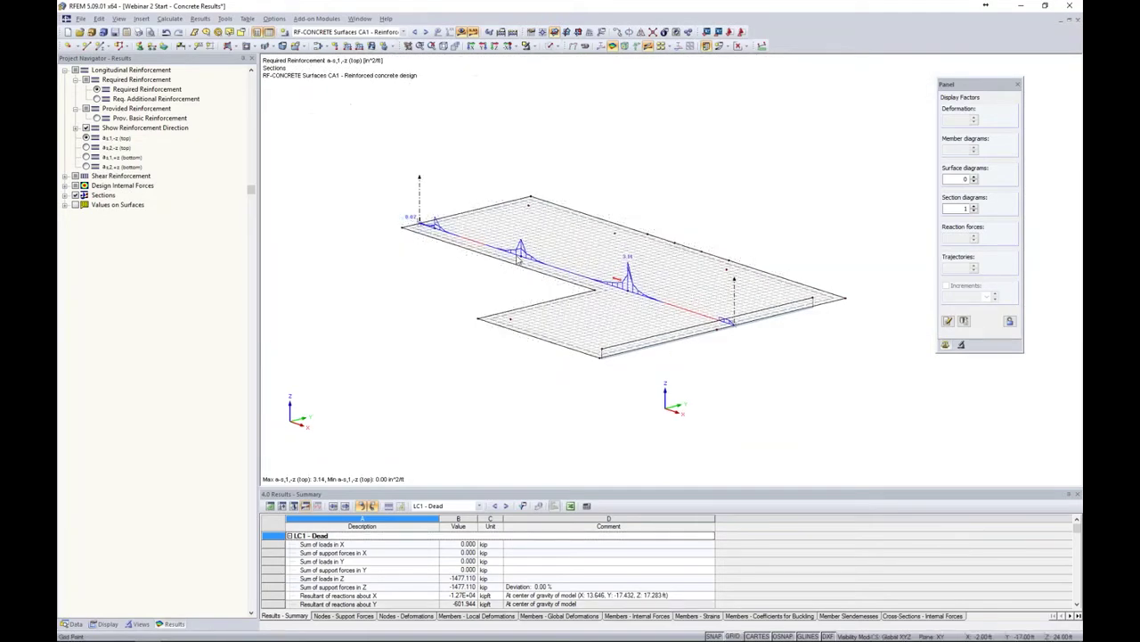
# - Reopen the result diagrams of the section along the slab's column line
pyautogui.scroll(2, 518, 258)
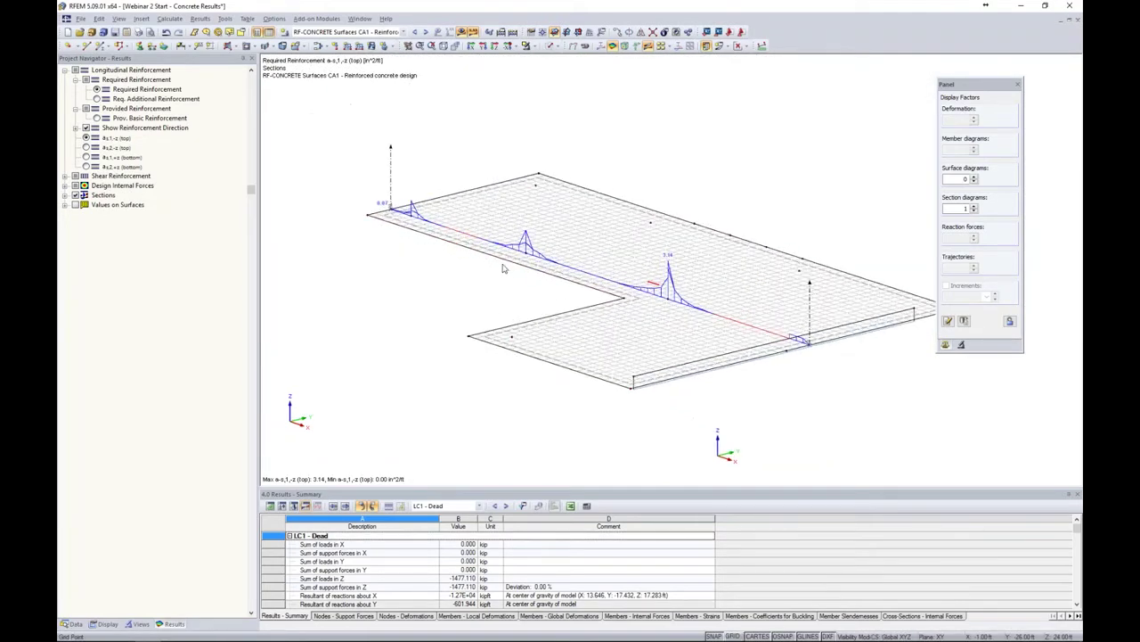
pyautogui.rightClick(392, 175)
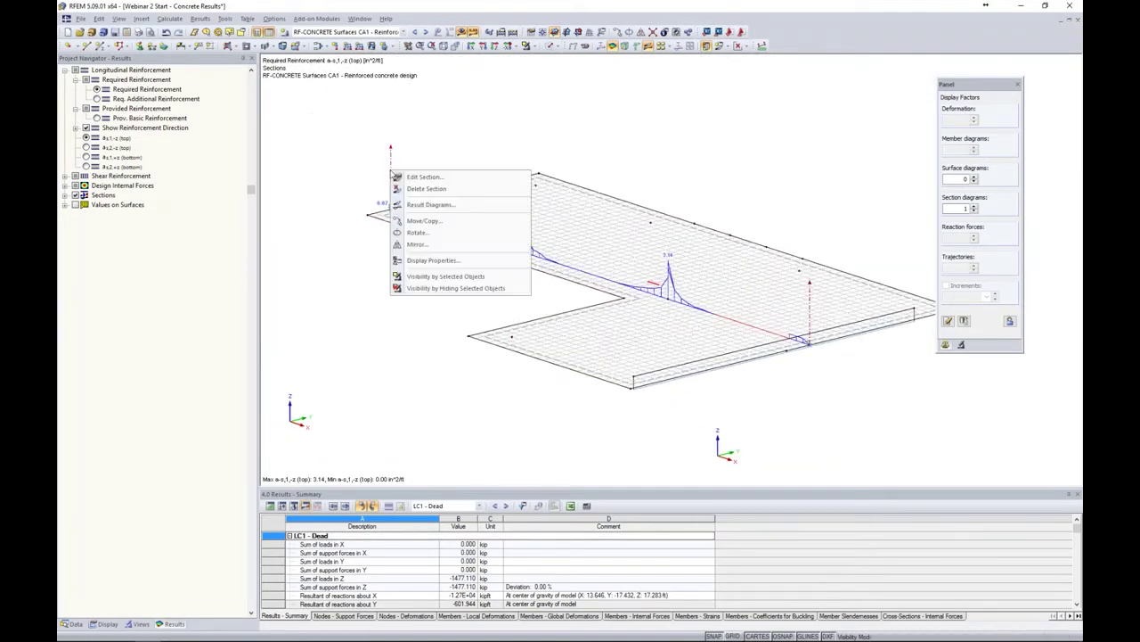
pyautogui.click(416, 206)
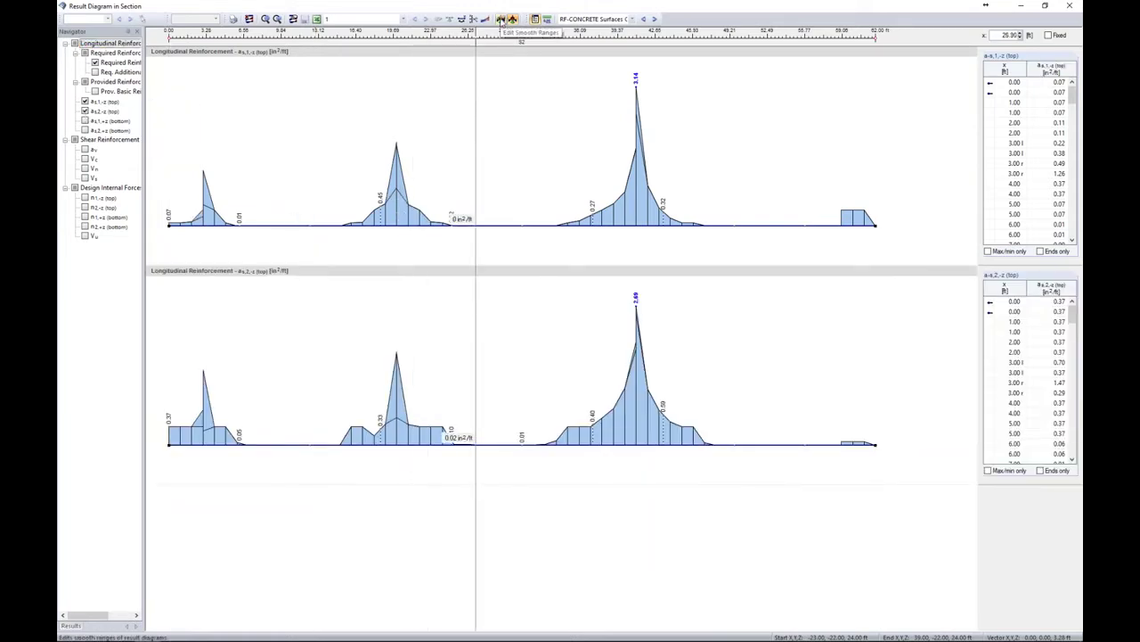
# - Define the first smooth range of the section's result diagrams from 2 ft to 4 ft
pyautogui.click(502, 19)
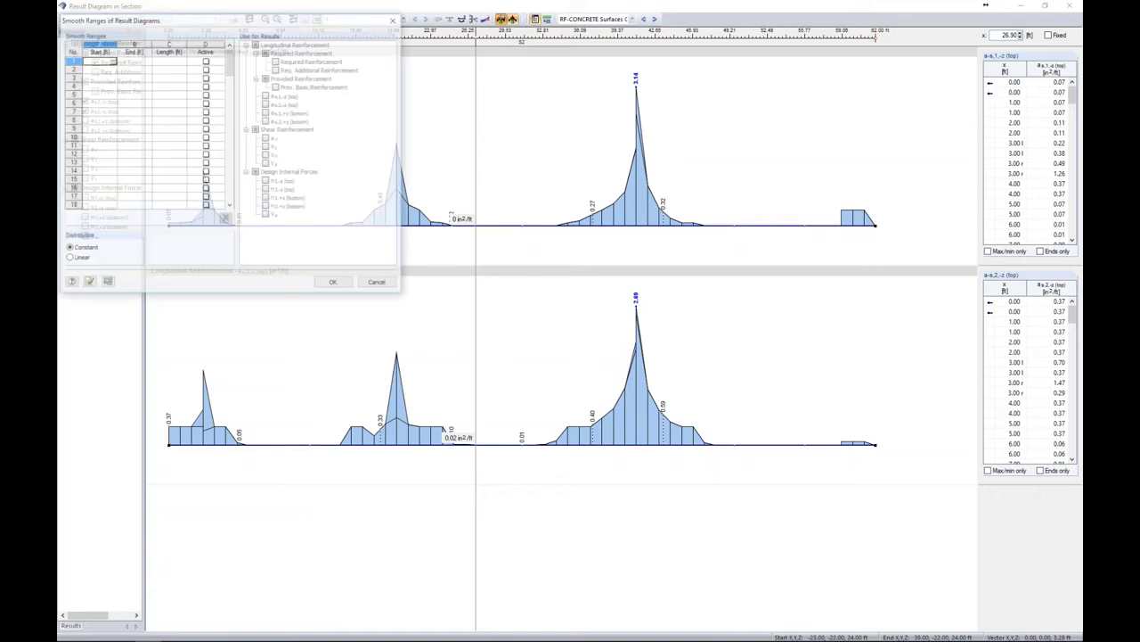
pyautogui.moveTo(328, 19); pyautogui.dragTo(786, 120)
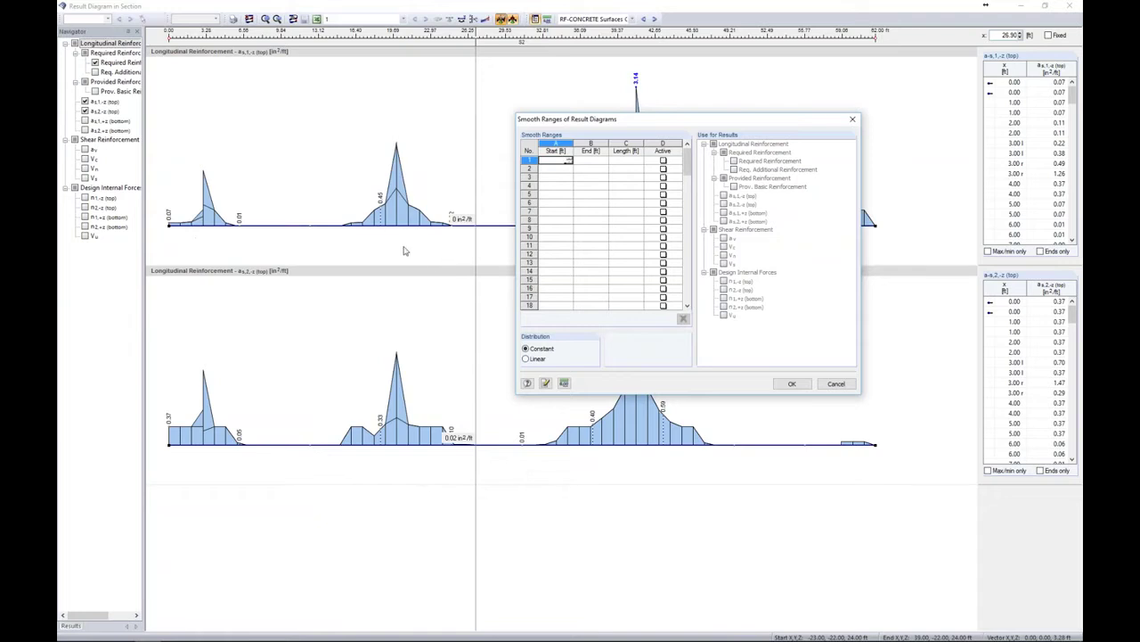
pyautogui.moveTo(591, 122); pyautogui.dragTo(652, 234)
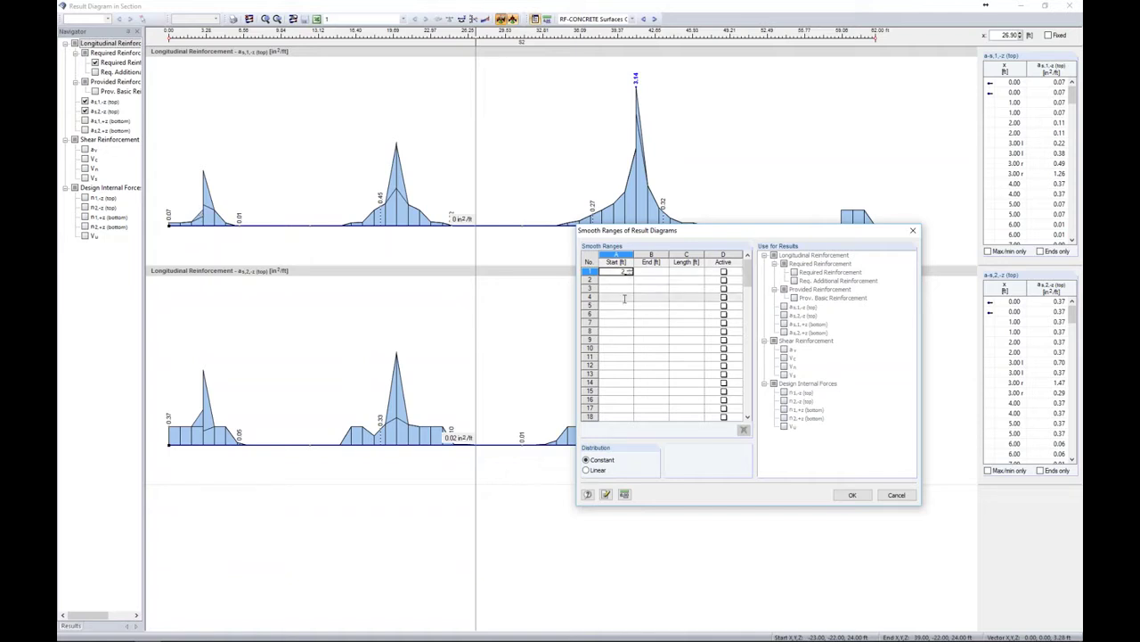
pyautogui.press('Tab')
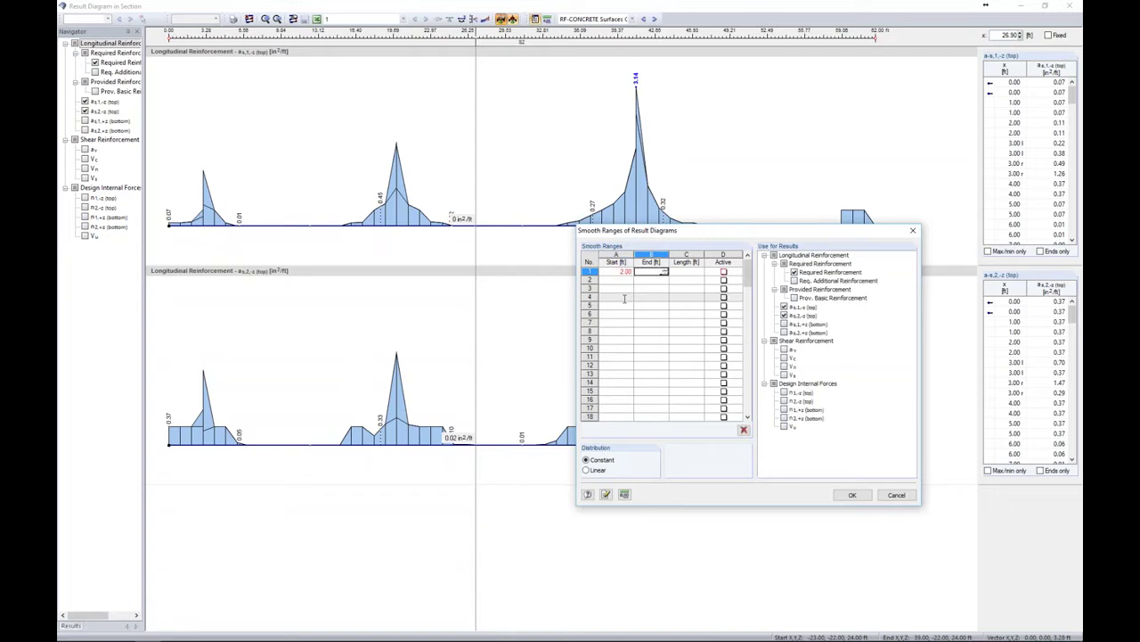
pyautogui.press('Tab')
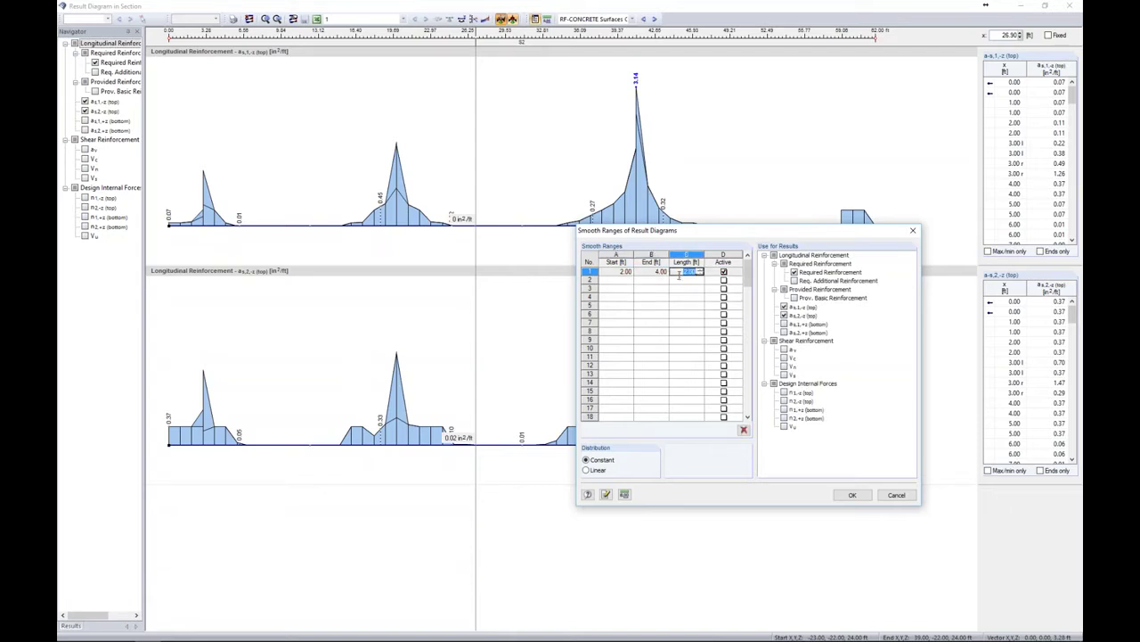
# - Define the second smooth range from 19 ft to 21 ft
pyautogui.click(628, 280)
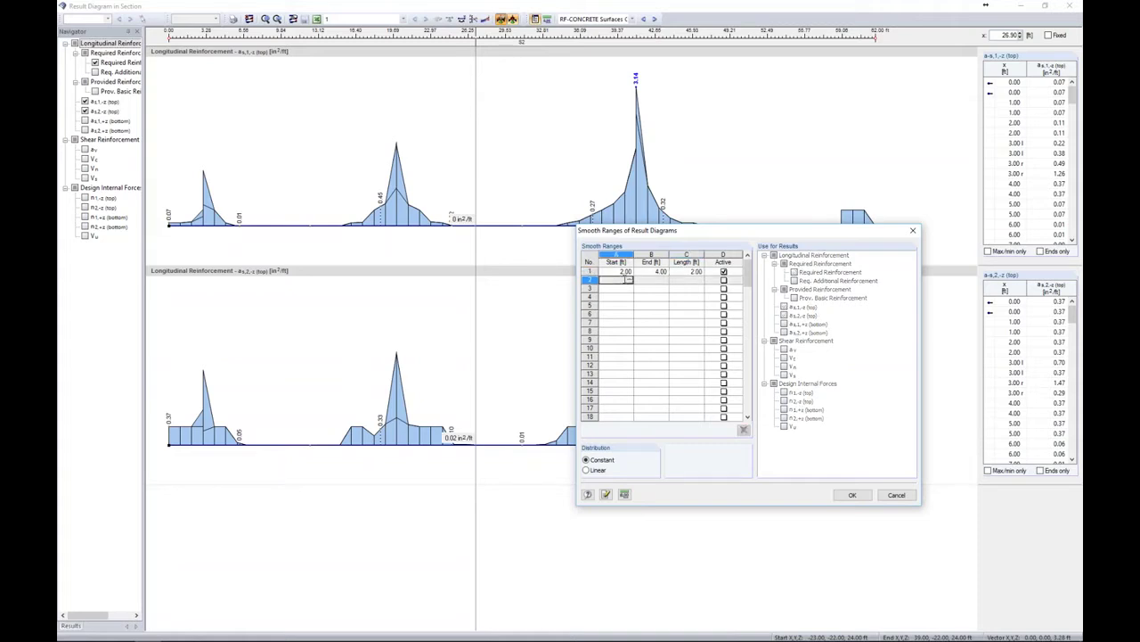
pyautogui.press('Tab')
pyautogui.write('21')
pyautogui.press('Tab')
pyautogui.press('Down')
pyautogui.press('Left')
pyautogui.press('Left')
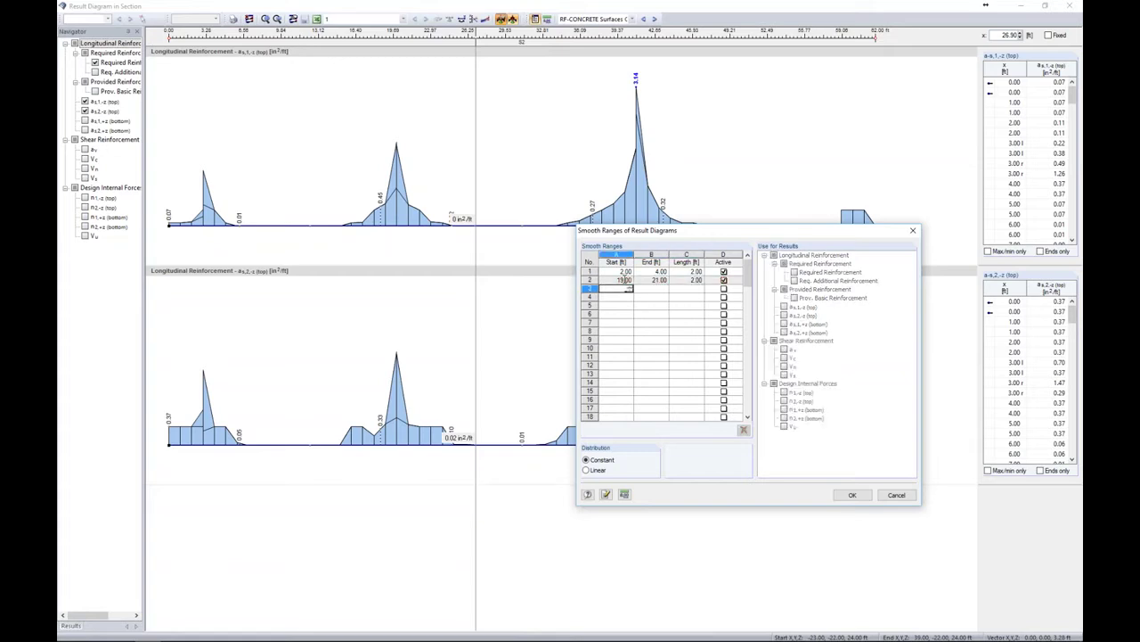
# - Define the third smooth range from 40 ft to 42 ft and apply the smoothing to the reinforcement diagrams
pyautogui.write('40')
pyautogui.press('Tab')
pyautogui.write('42')
pyautogui.press('Tab')
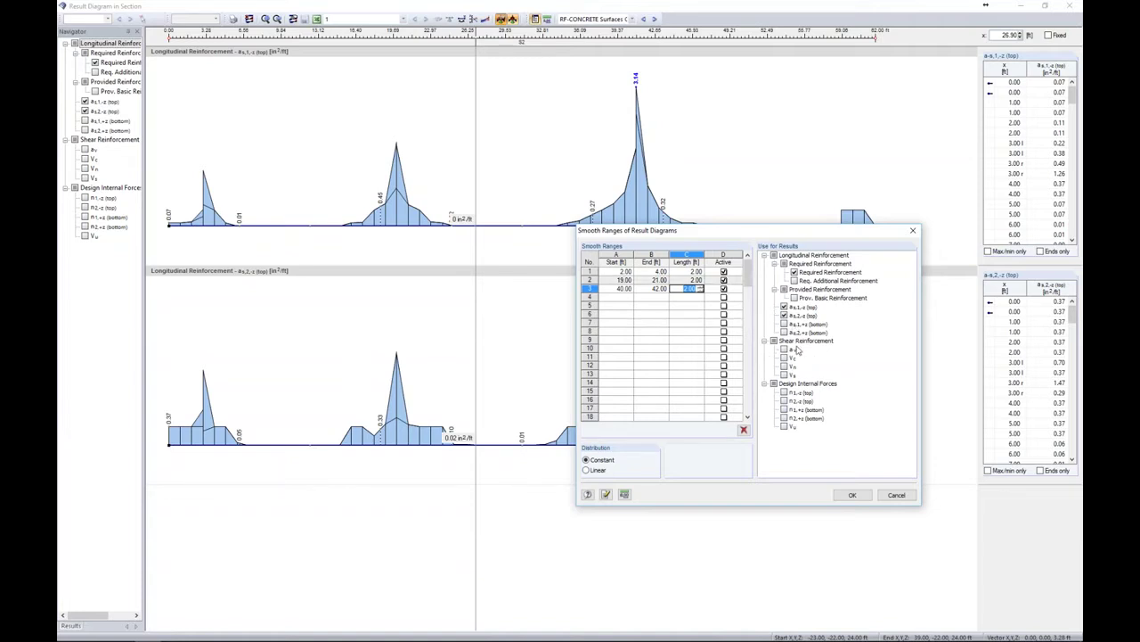
pyautogui.click(853, 495)
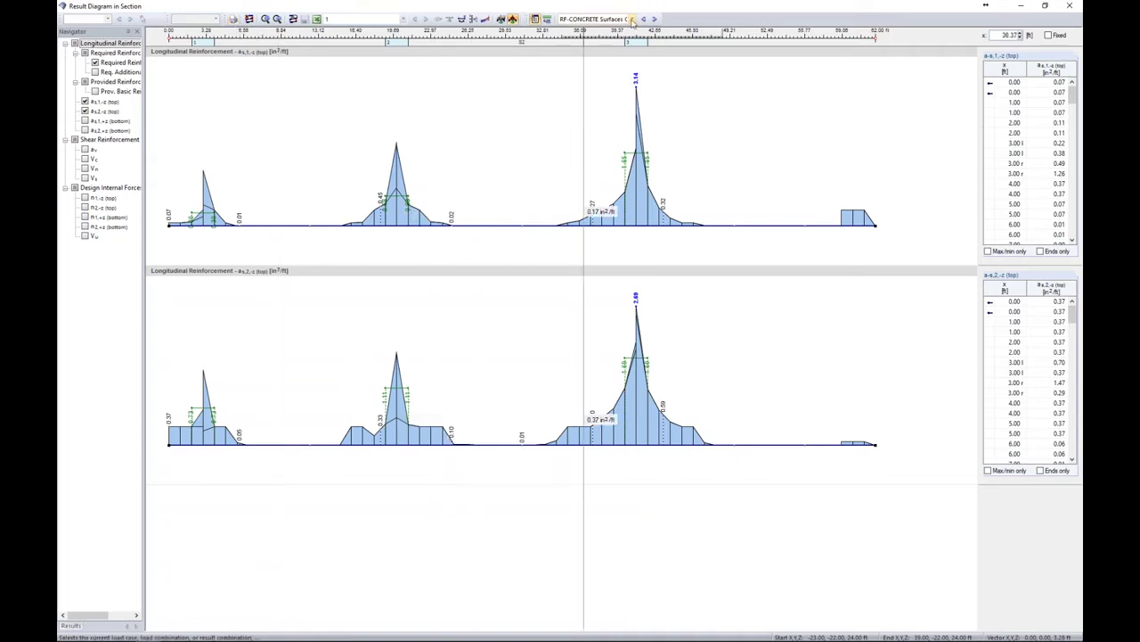
# - Switch the section results to CO2: 1.2D + 1.6L and display only the basic internal forces mx and my
pyautogui.click(632, 19)
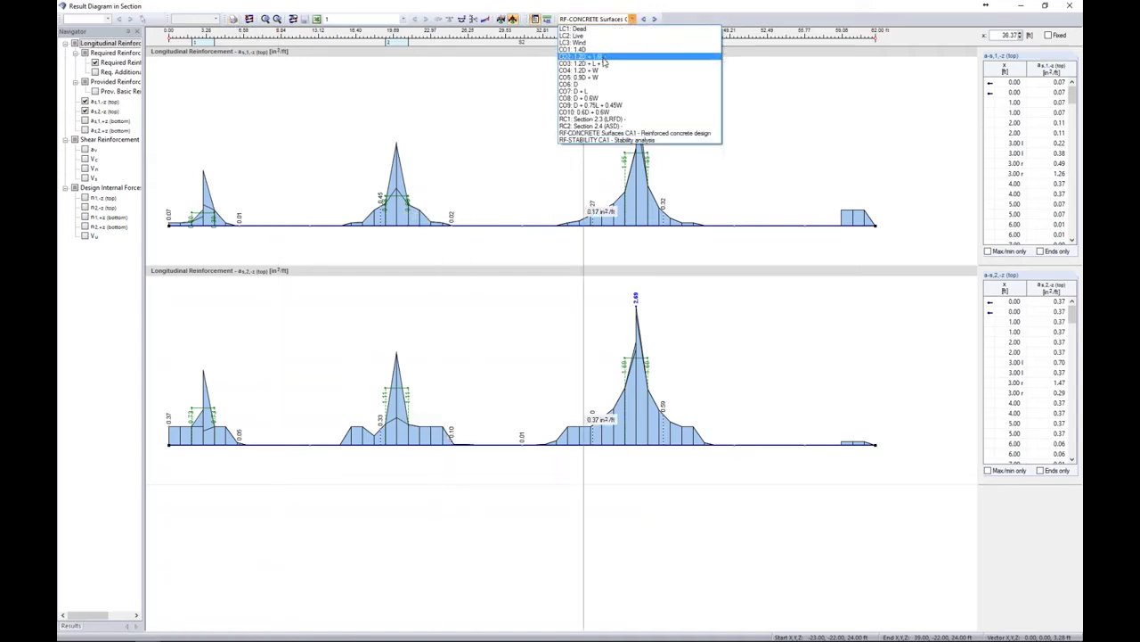
pyautogui.click(602, 58)
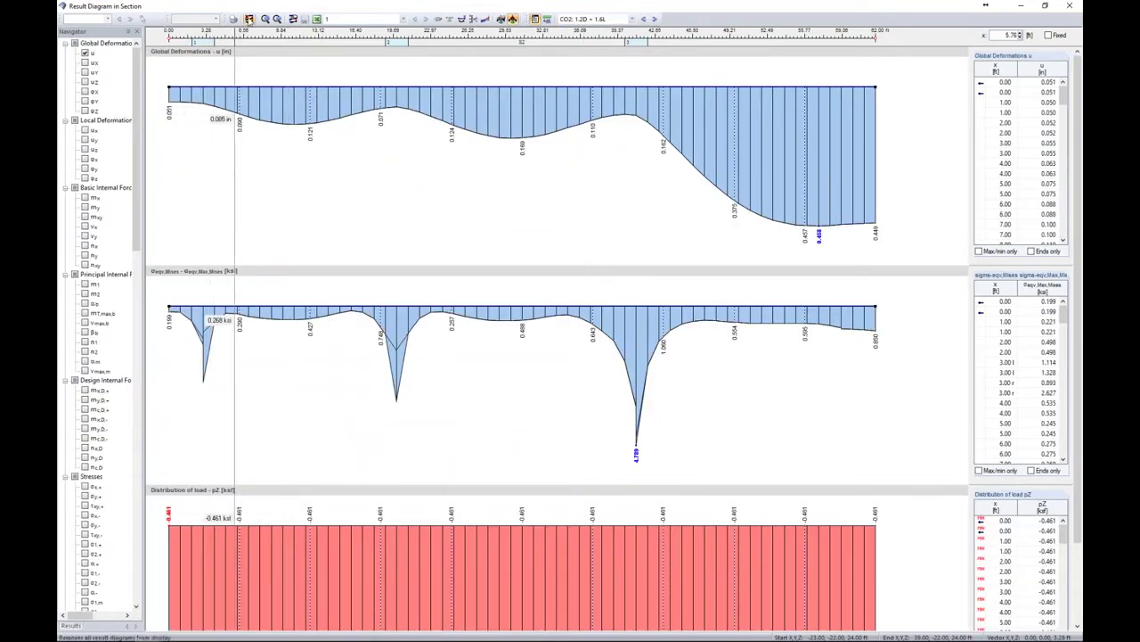
pyautogui.click(250, 18)
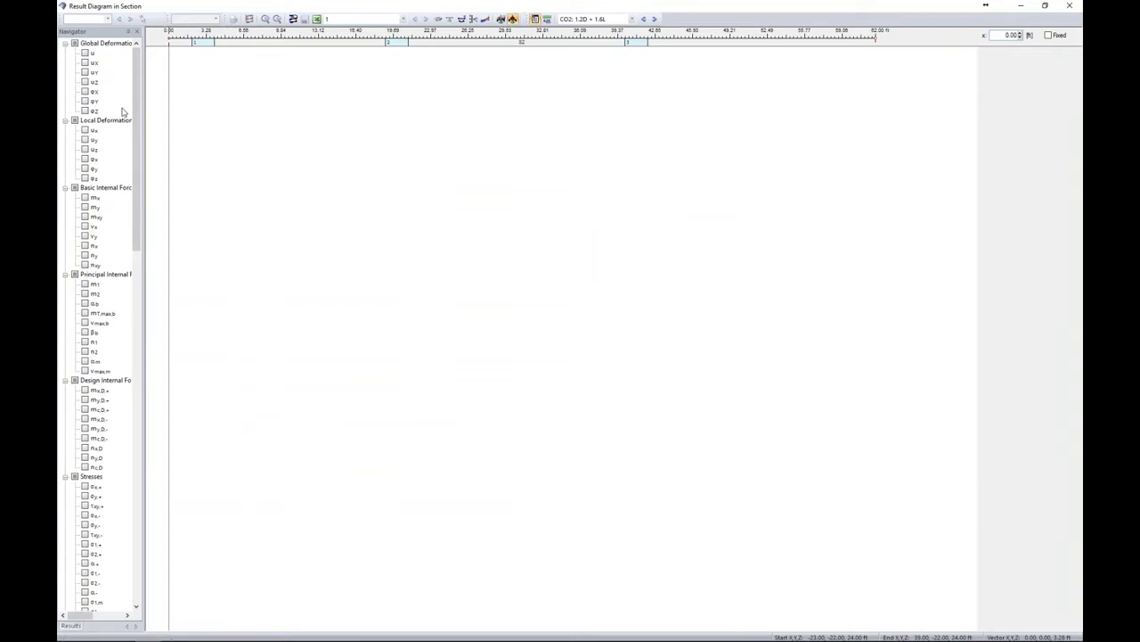
pyautogui.click(85, 198)
pyautogui.click(84, 208)
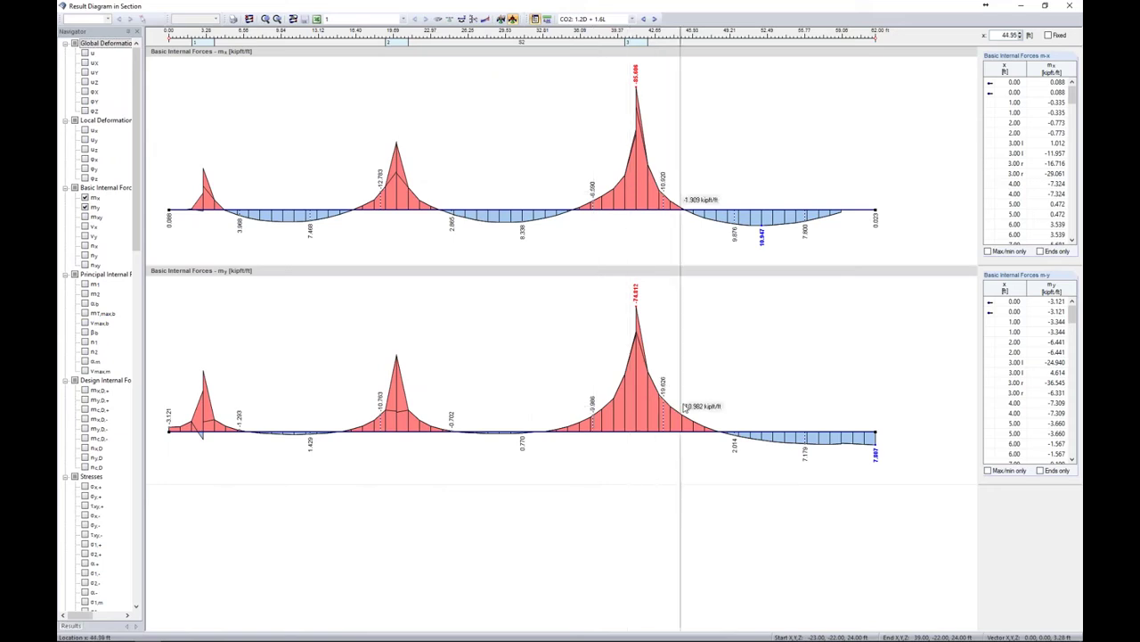
# - Apply all three smooth ranges to the basic internal forces mx and my
pyautogui.click(453, 19)
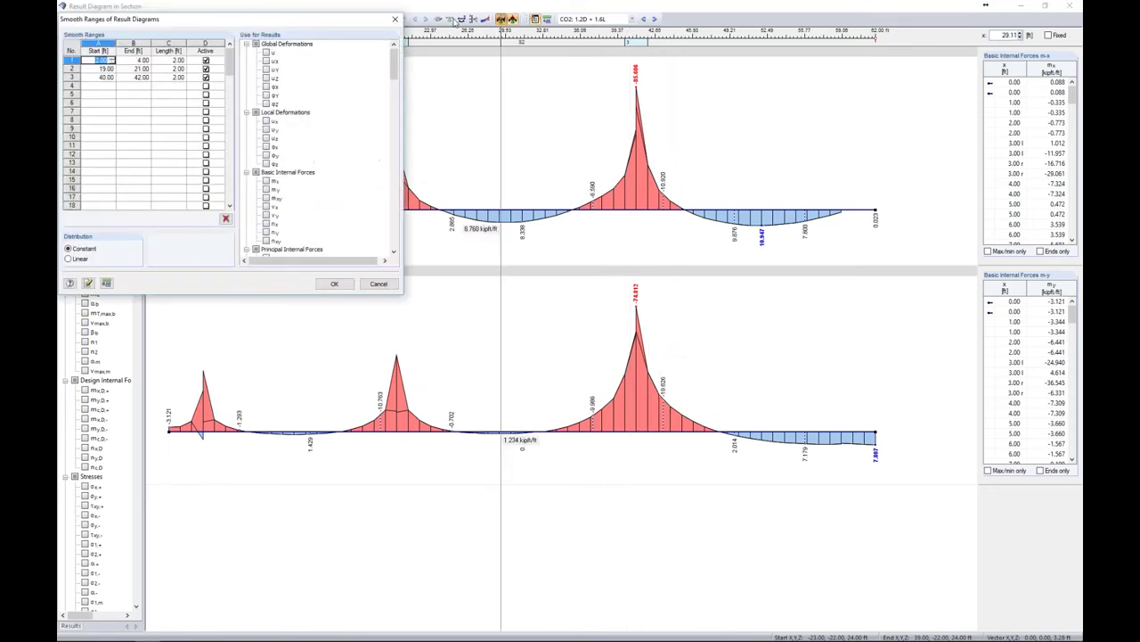
pyautogui.click(265, 181)
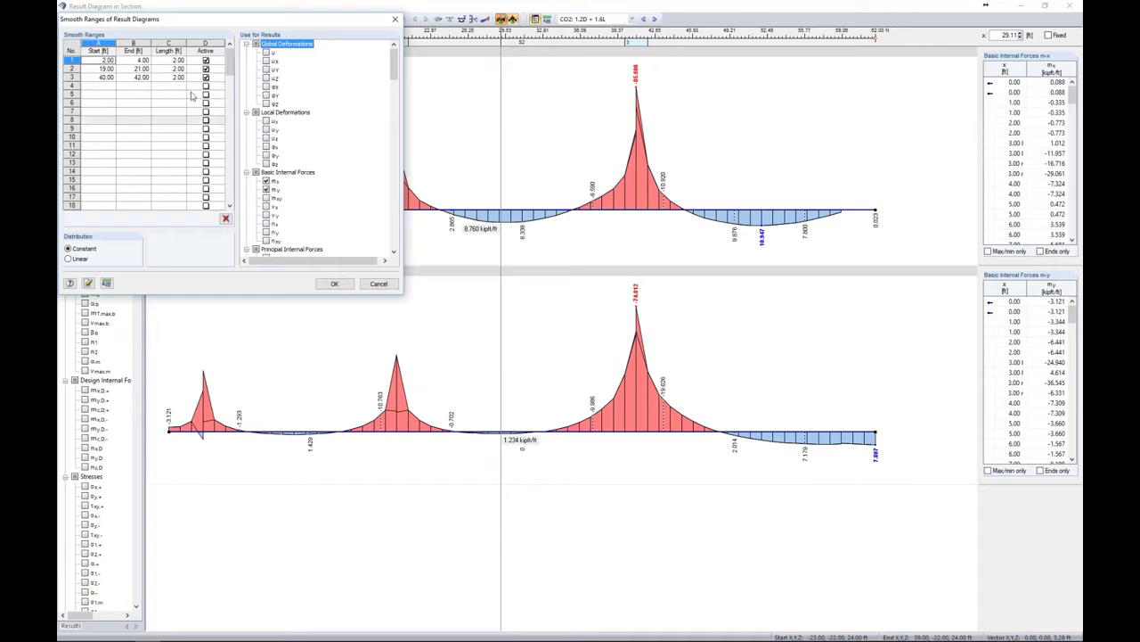
pyautogui.click(134, 68)
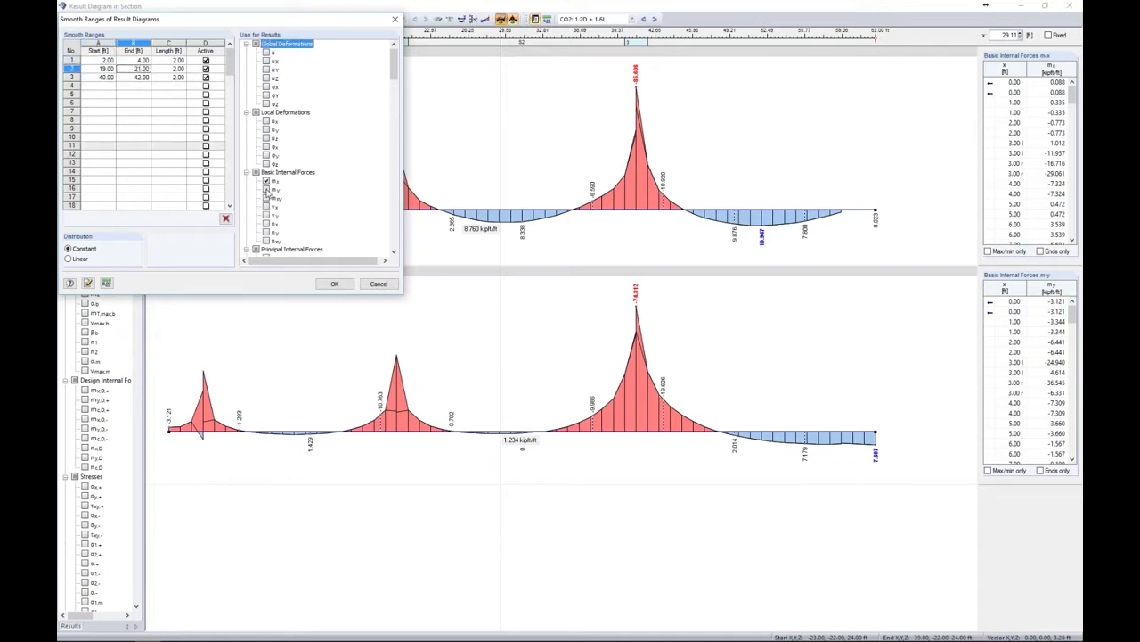
pyautogui.click(134, 77)
pyautogui.click(265, 181)
pyautogui.click(265, 189)
pyautogui.click(334, 284)
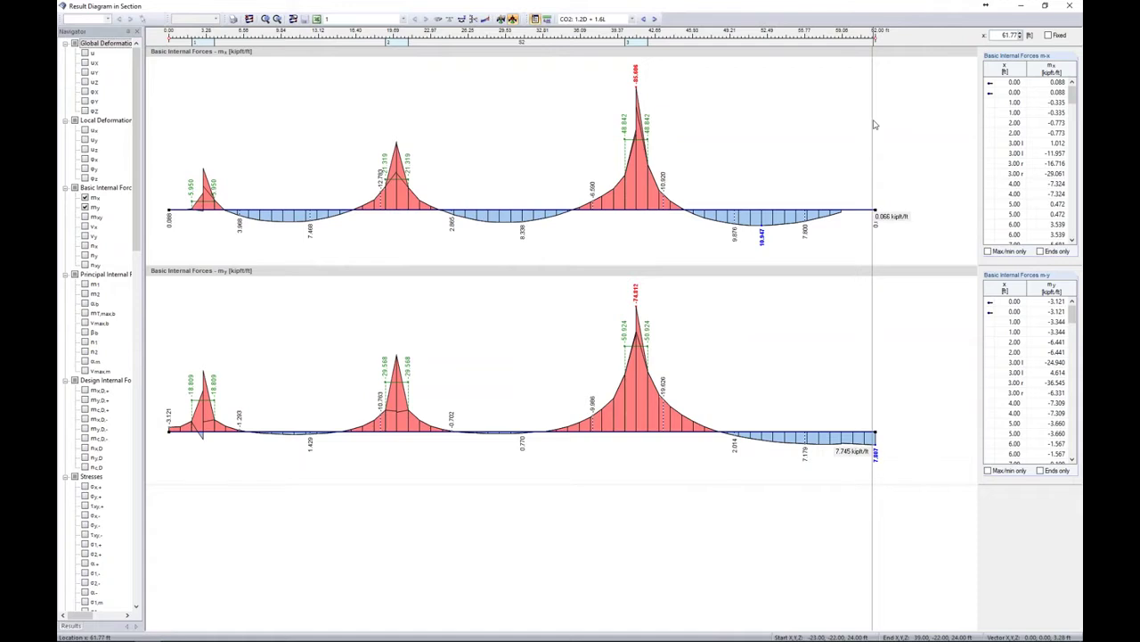
# - Return to the RF-CONCRETE Surfaces CA1 results, add the a-s,2,-z (top) diagram and close the diagram window
pyautogui.click(630, 19)
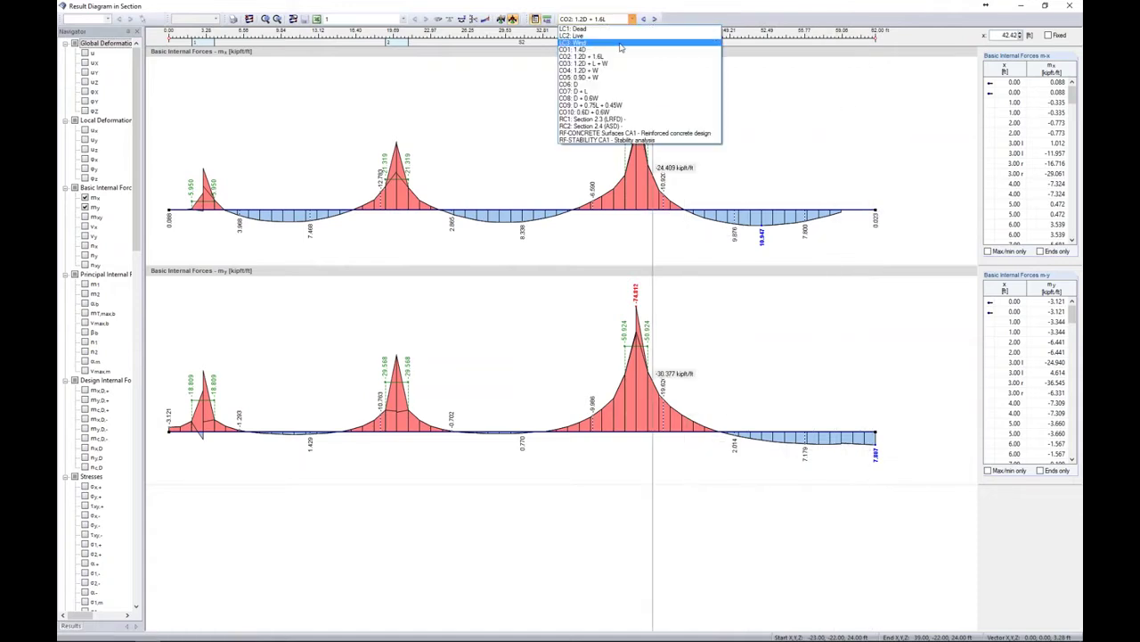
pyautogui.click(619, 133)
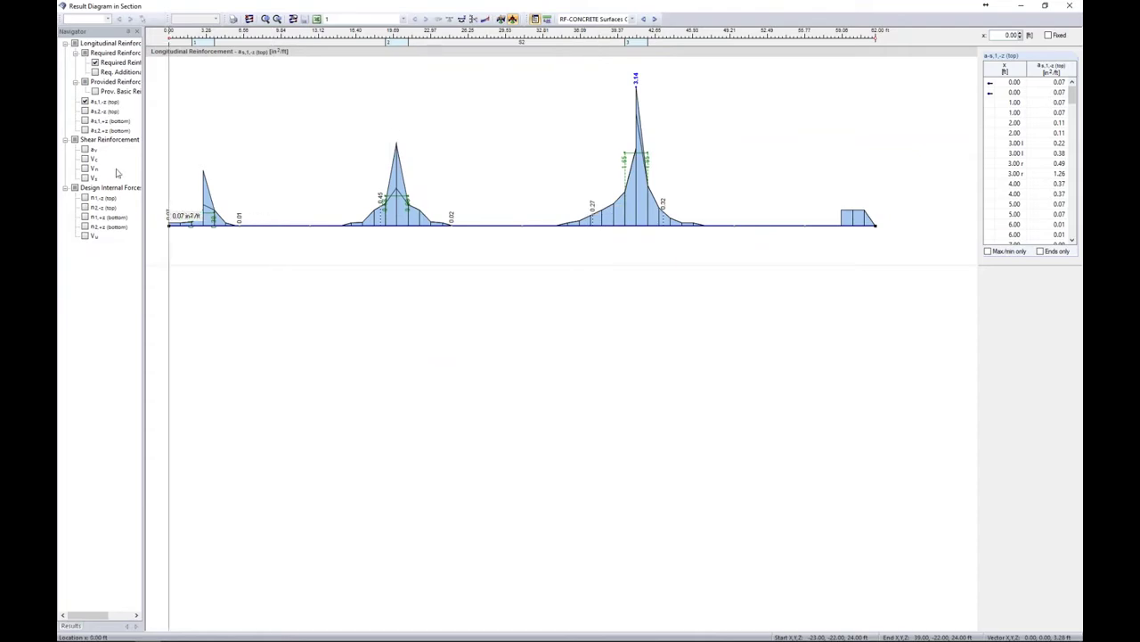
pyautogui.click(85, 111)
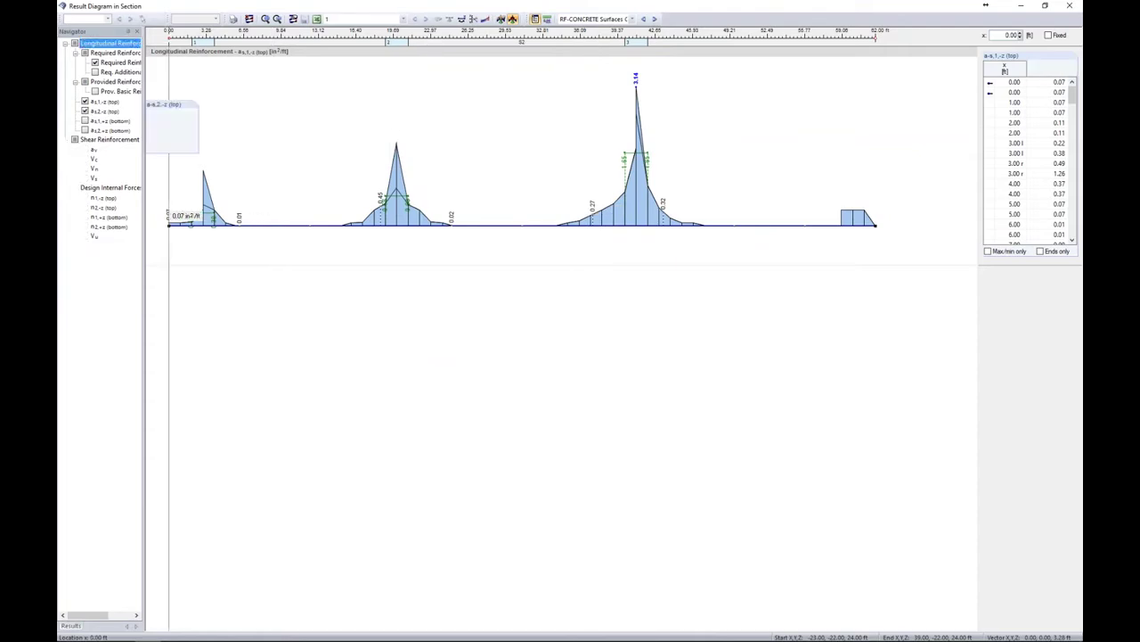
pyautogui.click(1069, 5)
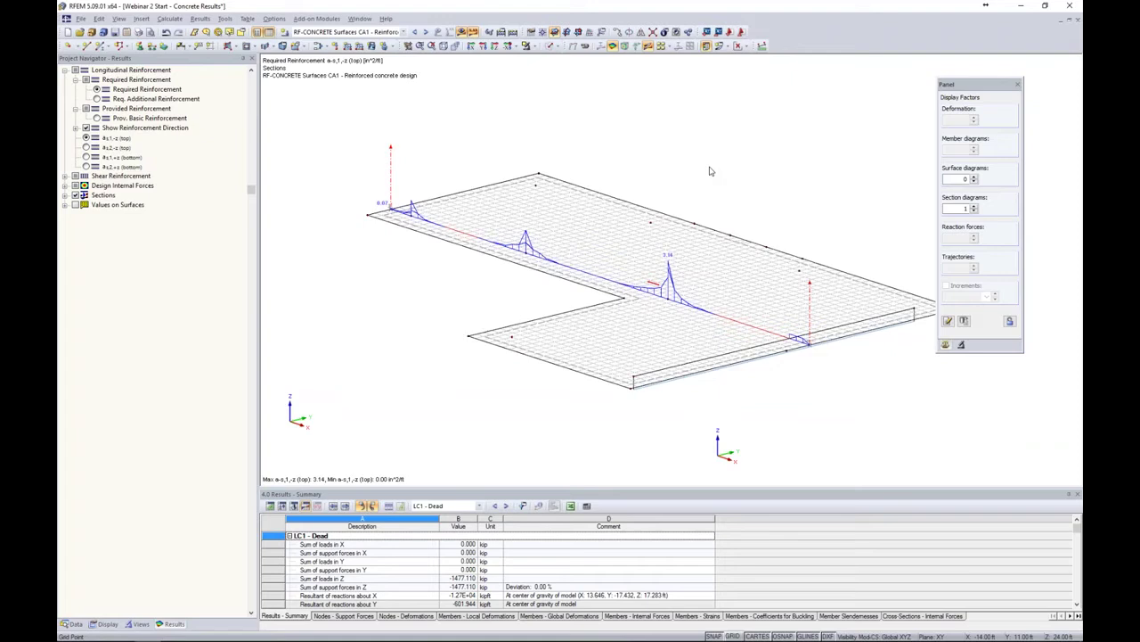
# - Copy the existing section onto the slab's parallel column line on the far side
pyautogui.moveTo(505, 113); pyautogui.dragTo(555, 134, button='middle')
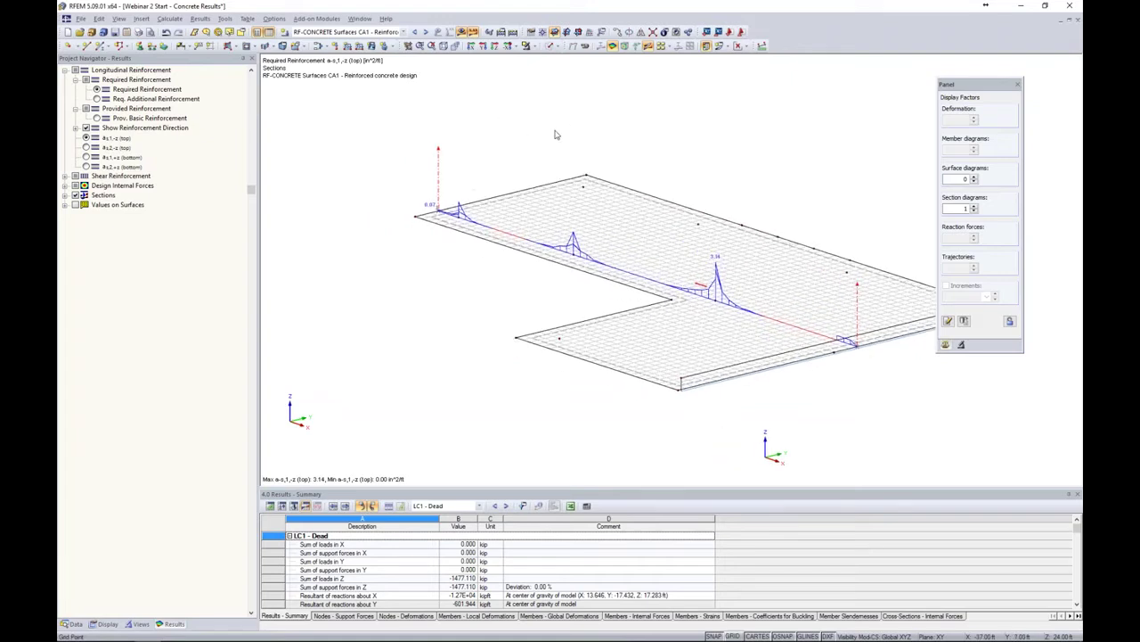
pyautogui.moveTo(613, 162); pyautogui.dragTo(569, 158, button='middle')
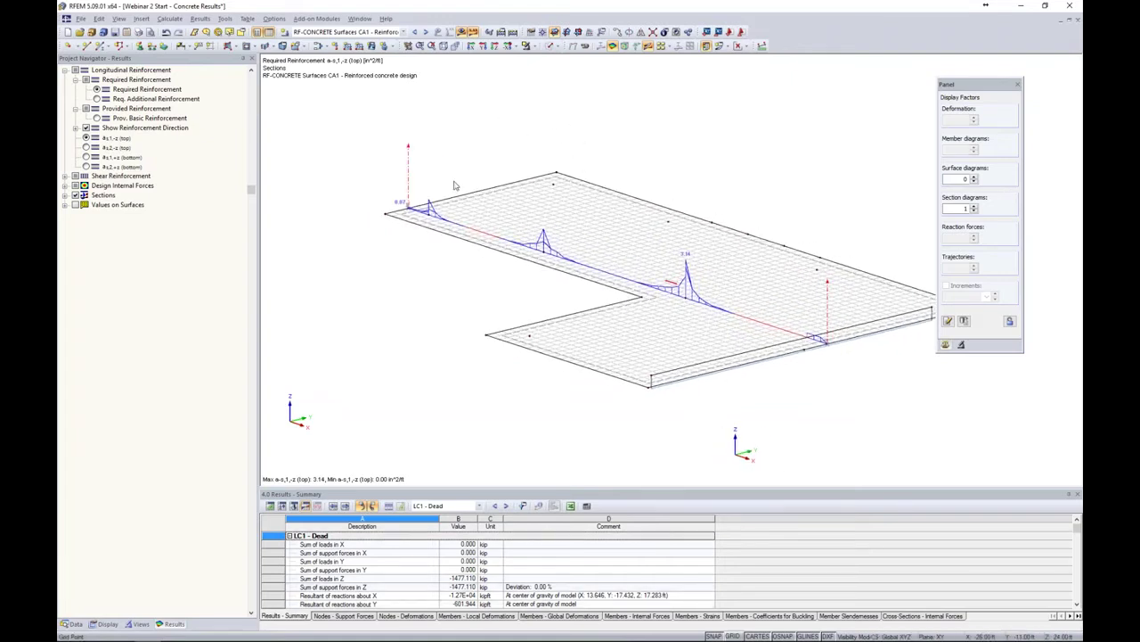
pyautogui.scroll(3, 454, 186)
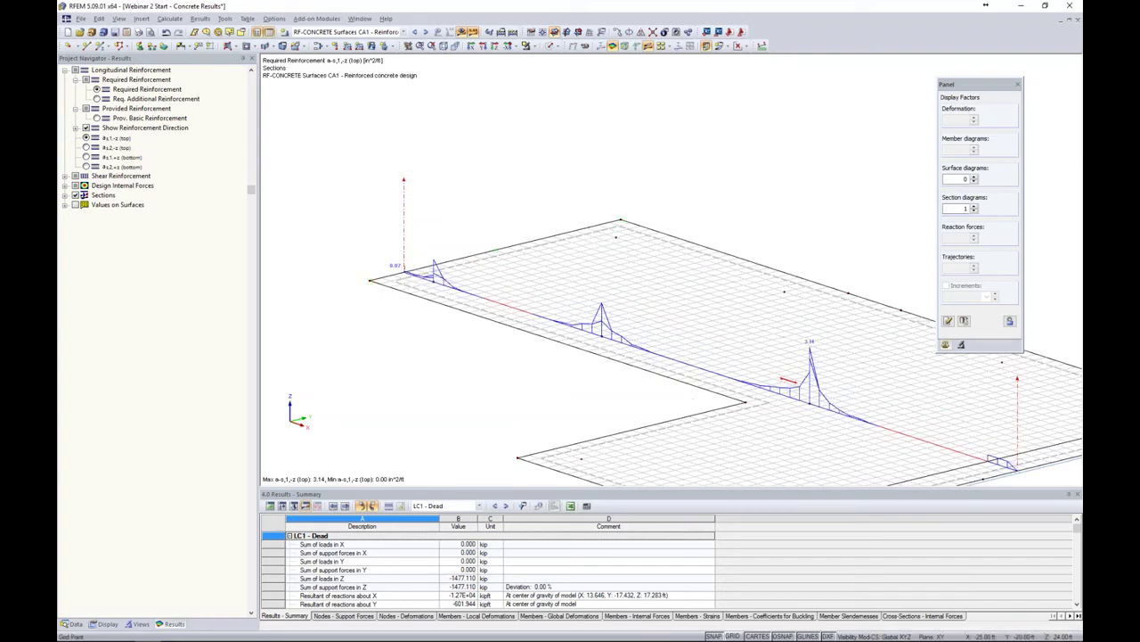
pyautogui.click(616, 237)
pyautogui.moveTo(744, 428); pyautogui.dragTo(615, 358, button='middle')
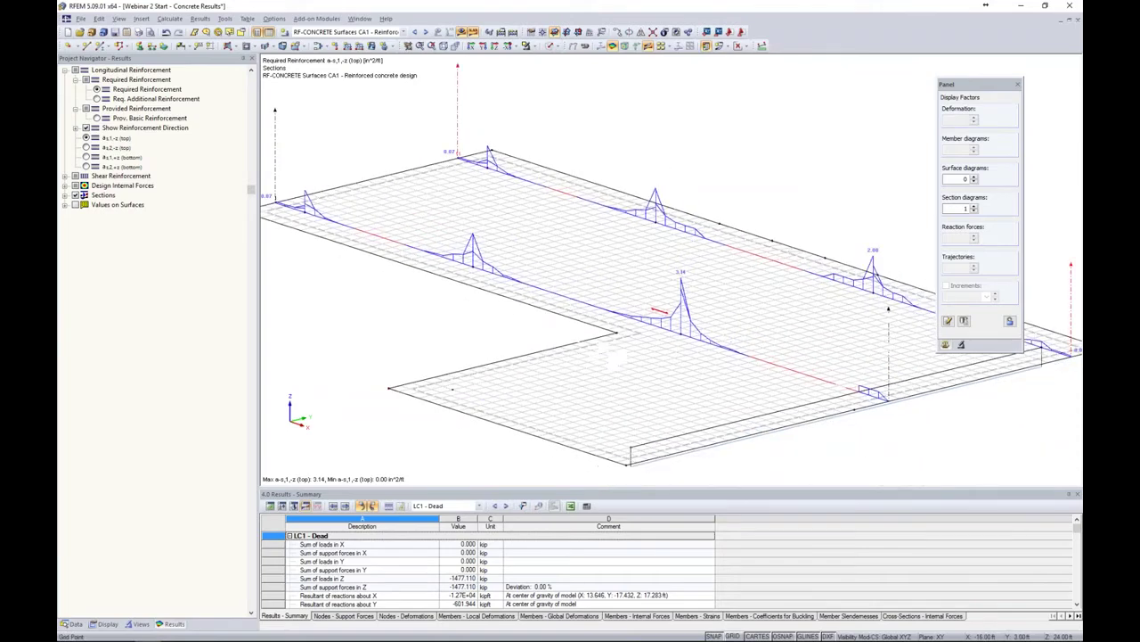
pyautogui.scroll(-2, 633, 170)
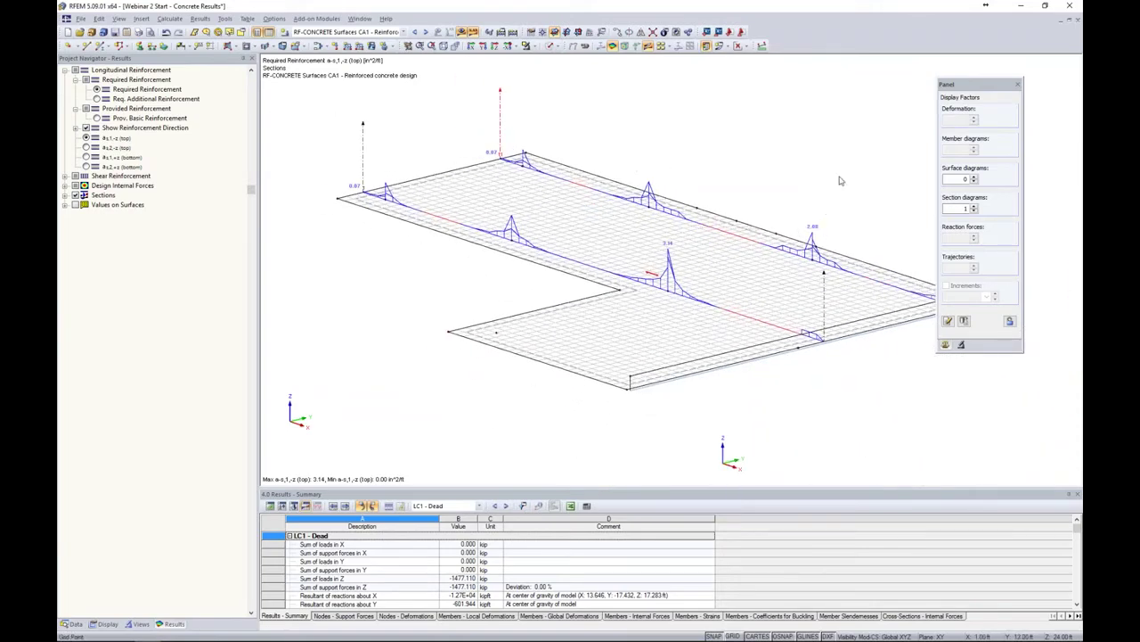
pyautogui.moveTo(738, 143)
pyautogui.mouseDown(button='middle')
pyautogui.moveTo(779, 155)
pyautogui.moveTo(752, 152)
pyautogui.mouseUp(button='middle')
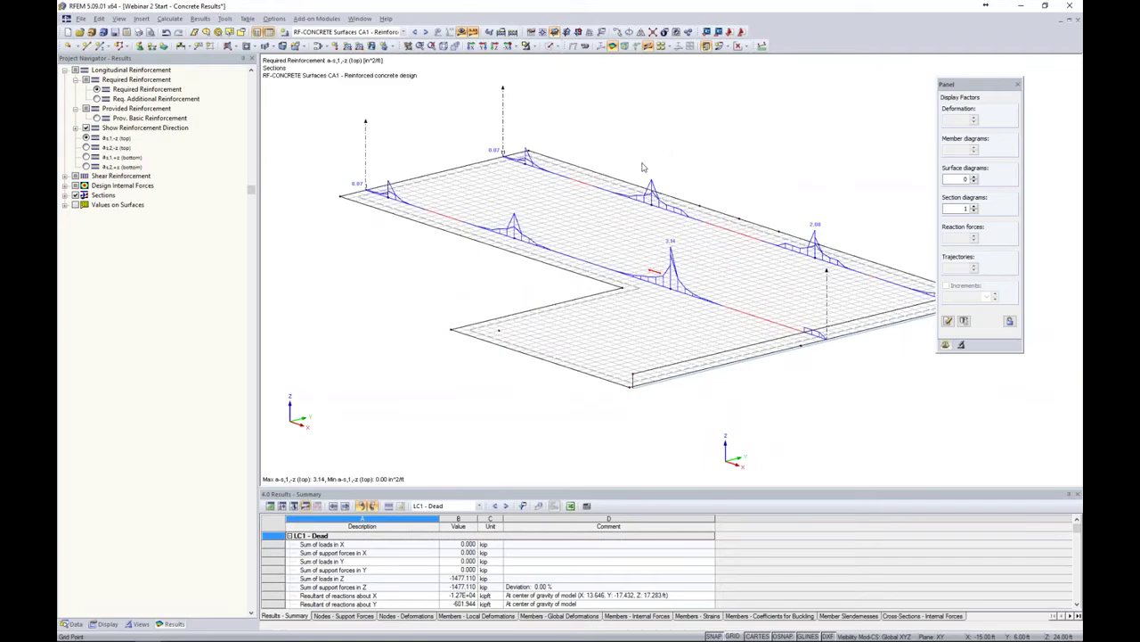
# - Start a new average region in the model data and assign it to surface 2, the top slab
pyautogui.click(73, 623)
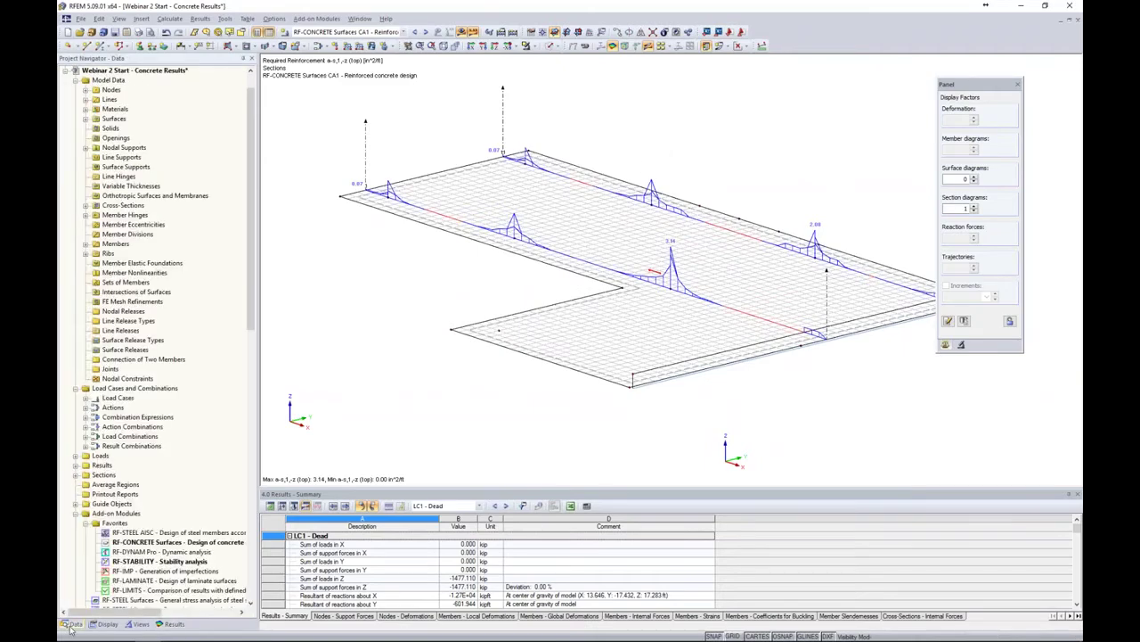
pyautogui.scroll(-3, 145, 475)
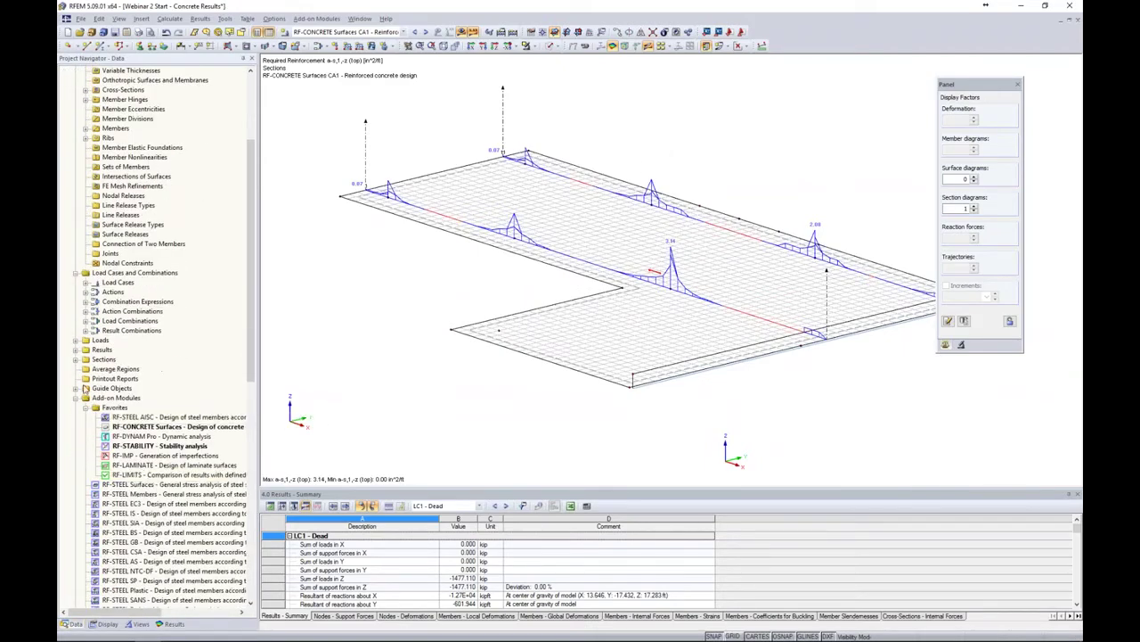
pyautogui.click(106, 369)
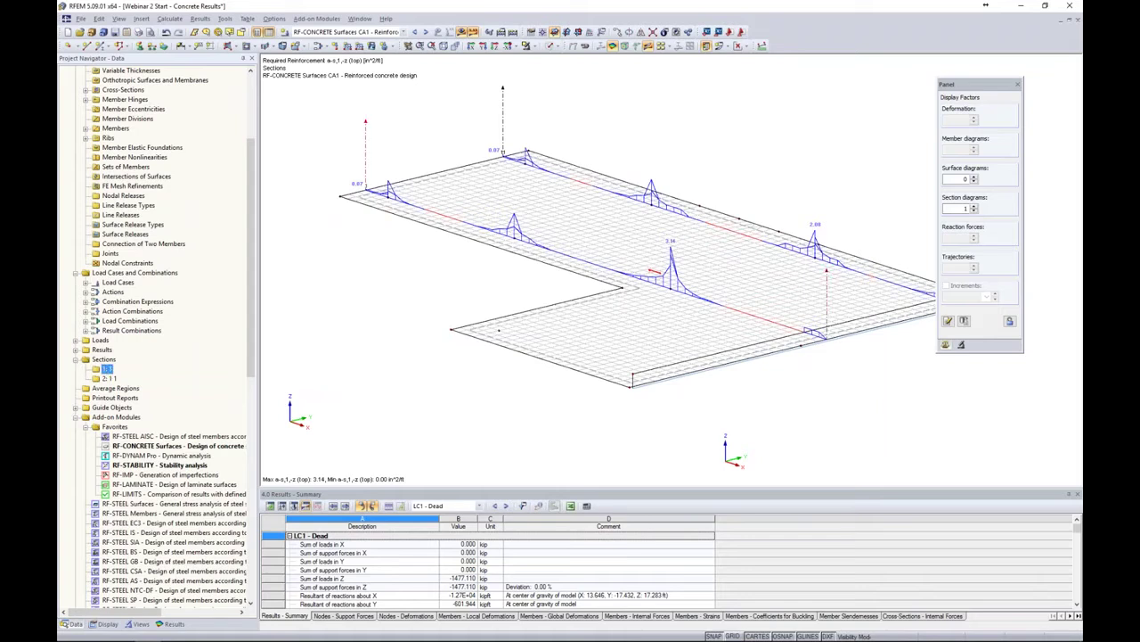
pyautogui.click(108, 378)
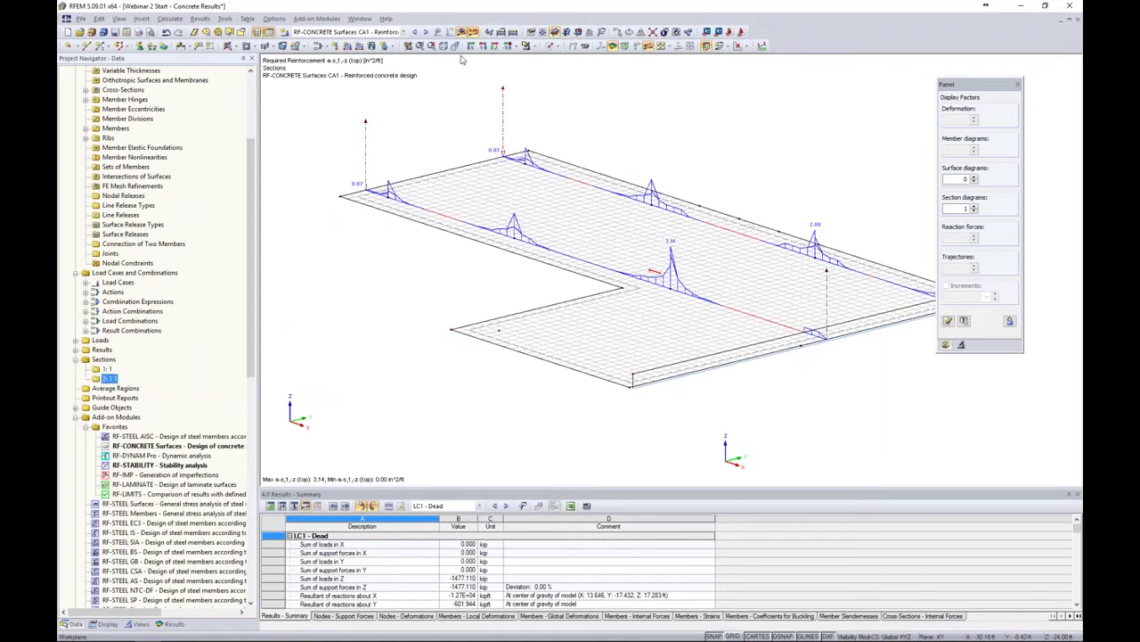
pyautogui.click(117, 388)
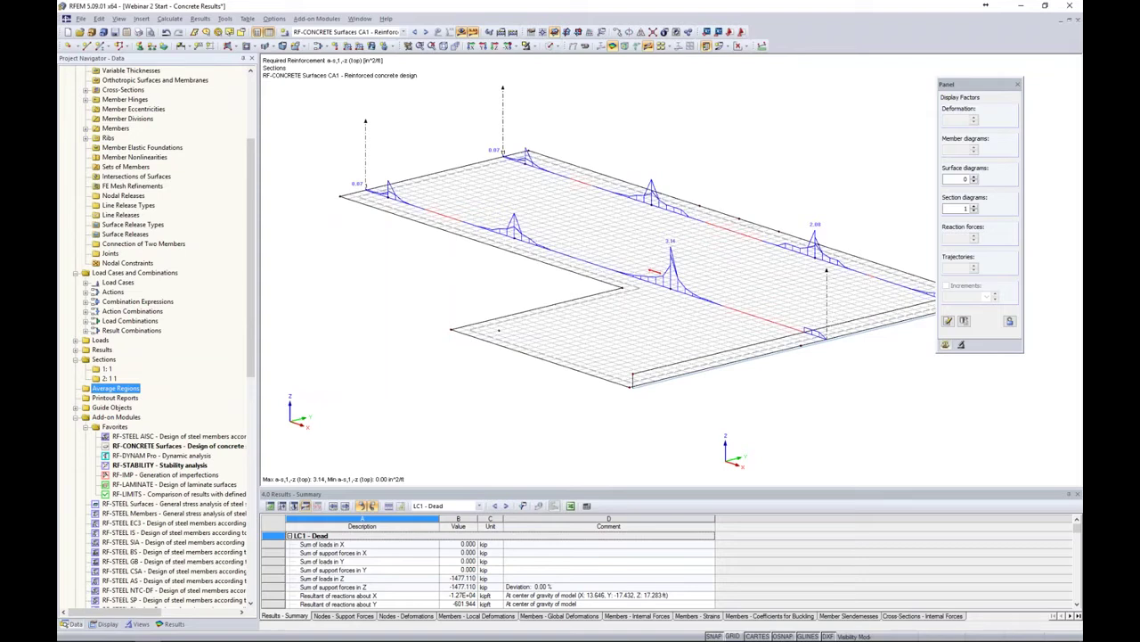
pyautogui.rightClick(117, 389)
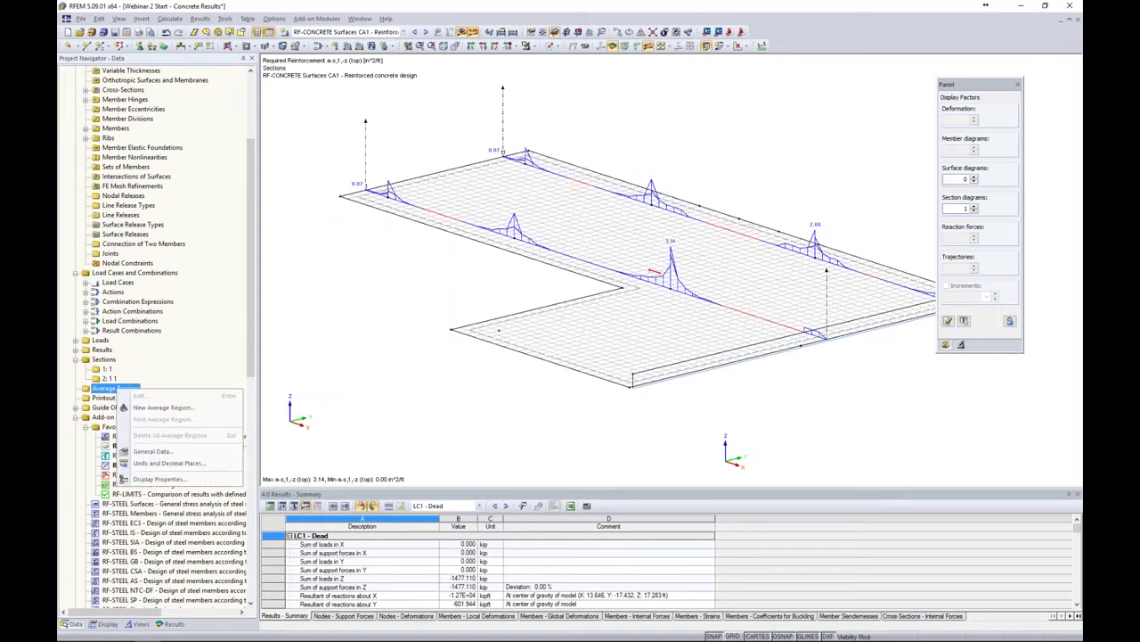
pyautogui.click(152, 409)
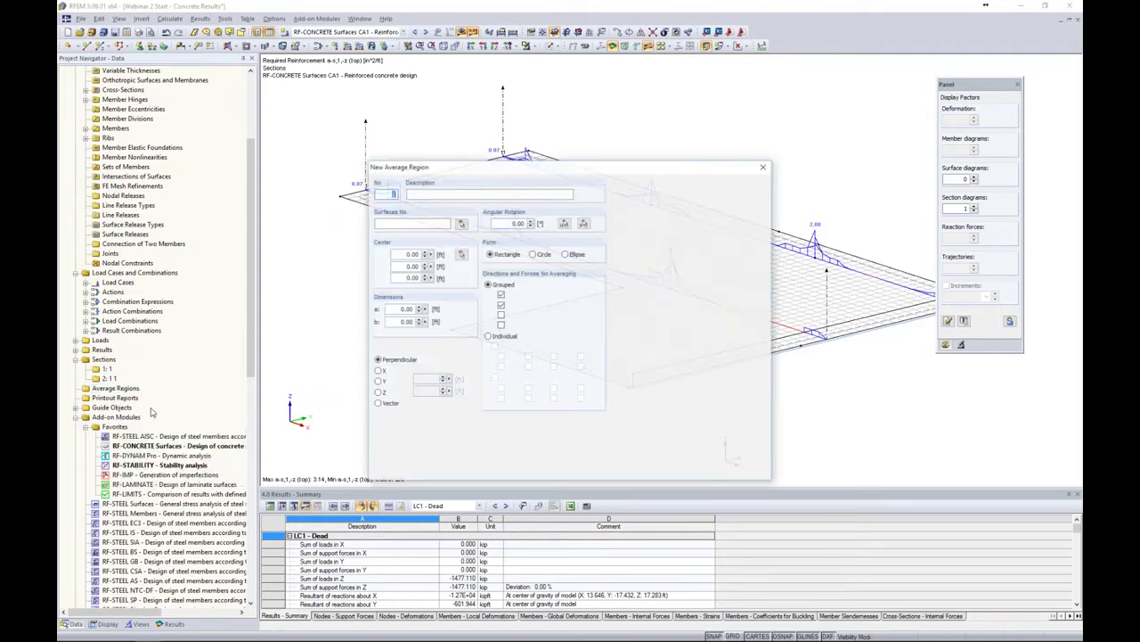
pyautogui.moveTo(572, 150); pyautogui.dragTo(599, 147)
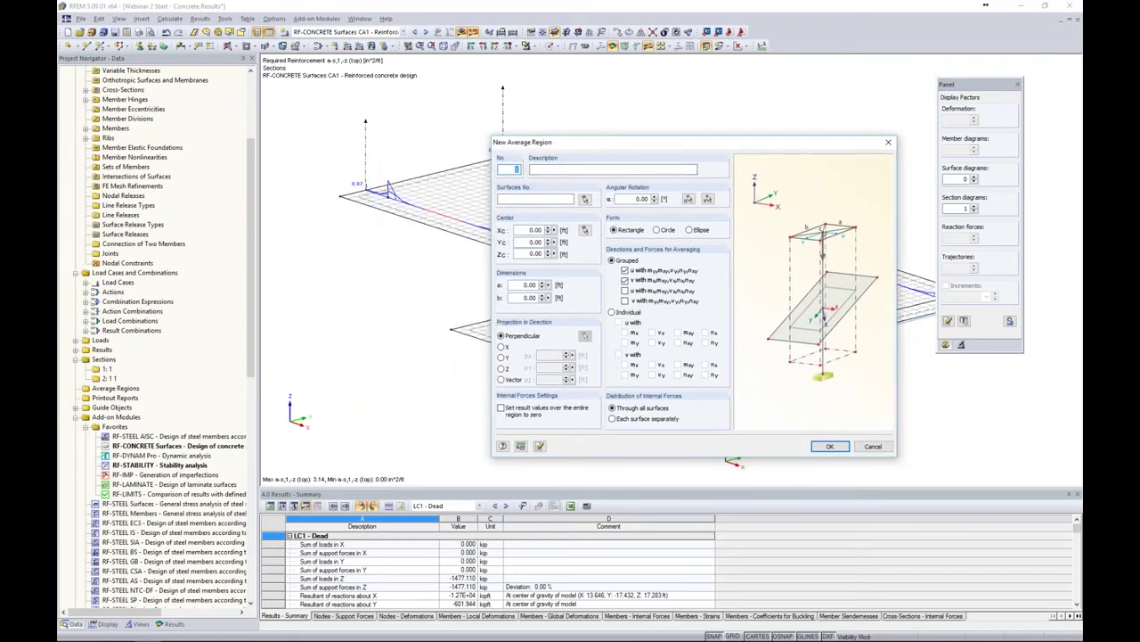
pyautogui.click(584, 199)
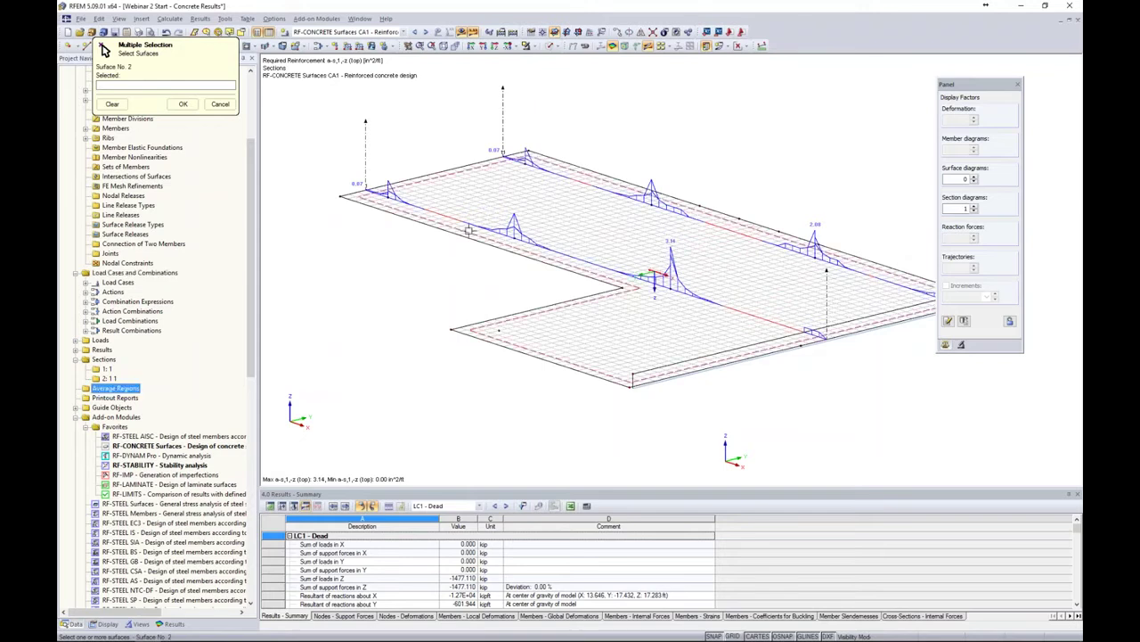
pyautogui.click(182, 103)
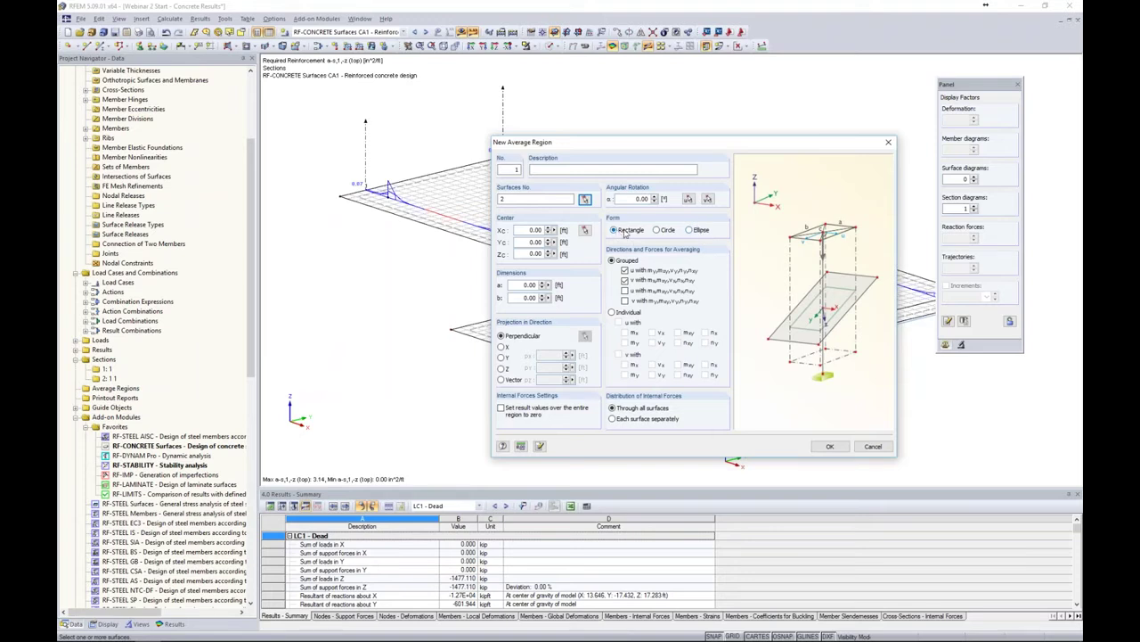
# - Try the Circle and Ellipse forms for the average region and return it to Rectangle
pyautogui.click(659, 231)
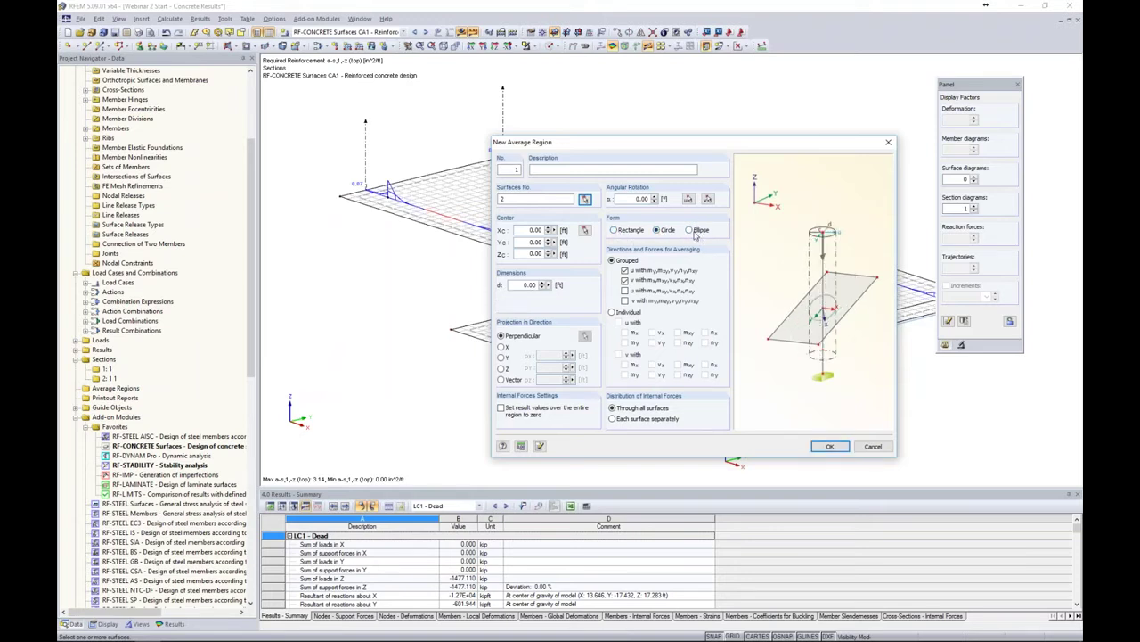
pyautogui.click(690, 231)
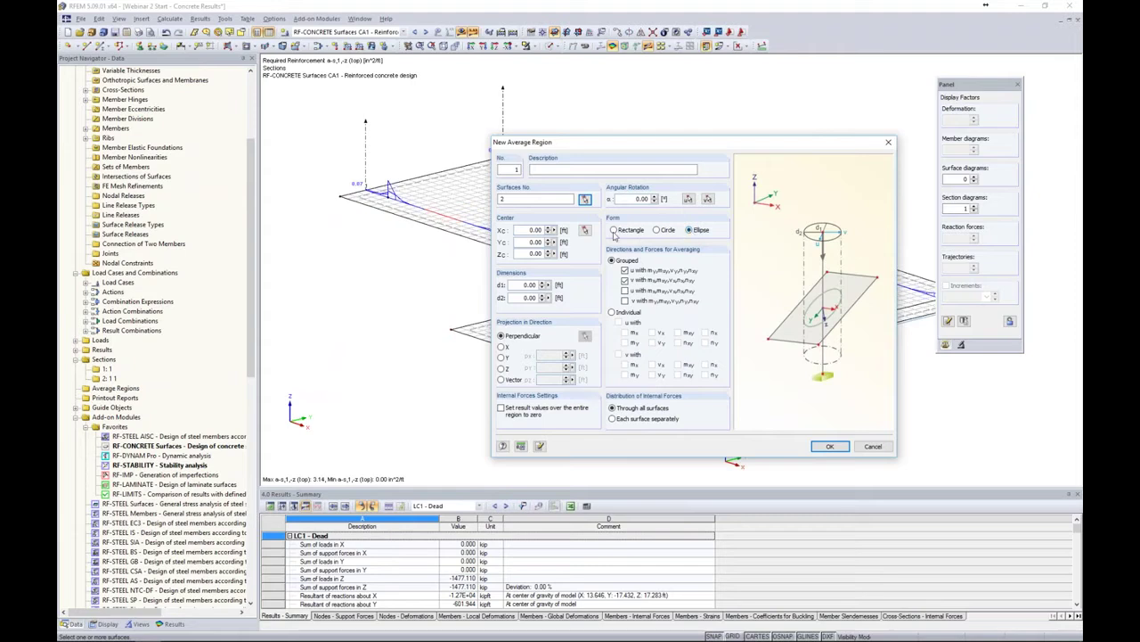
pyautogui.click(614, 231)
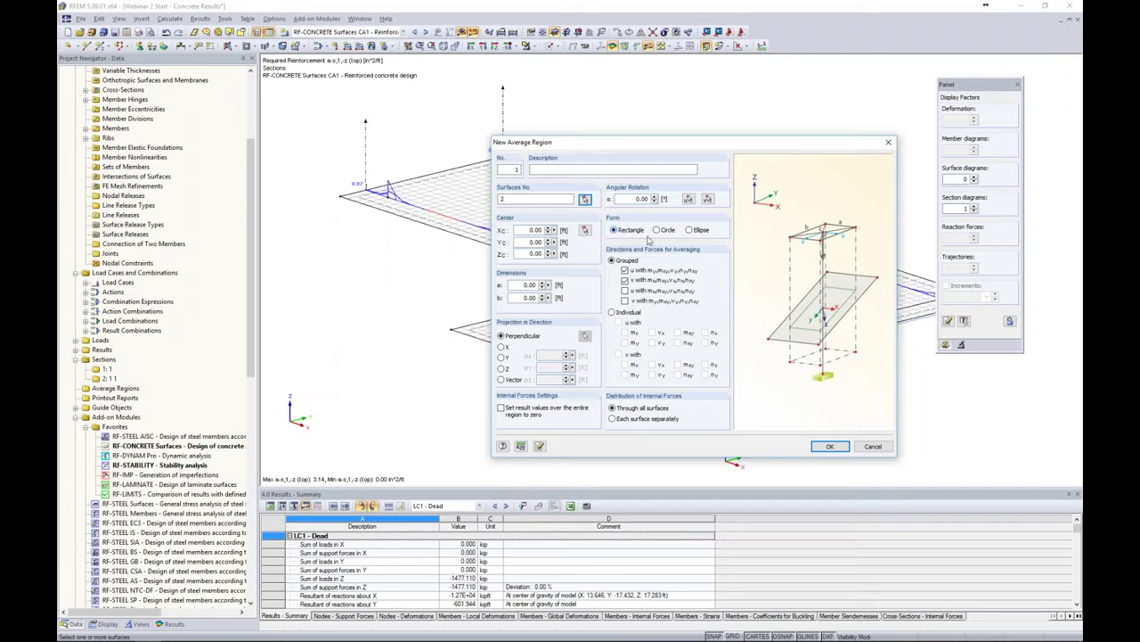
pyautogui.click(656, 231)
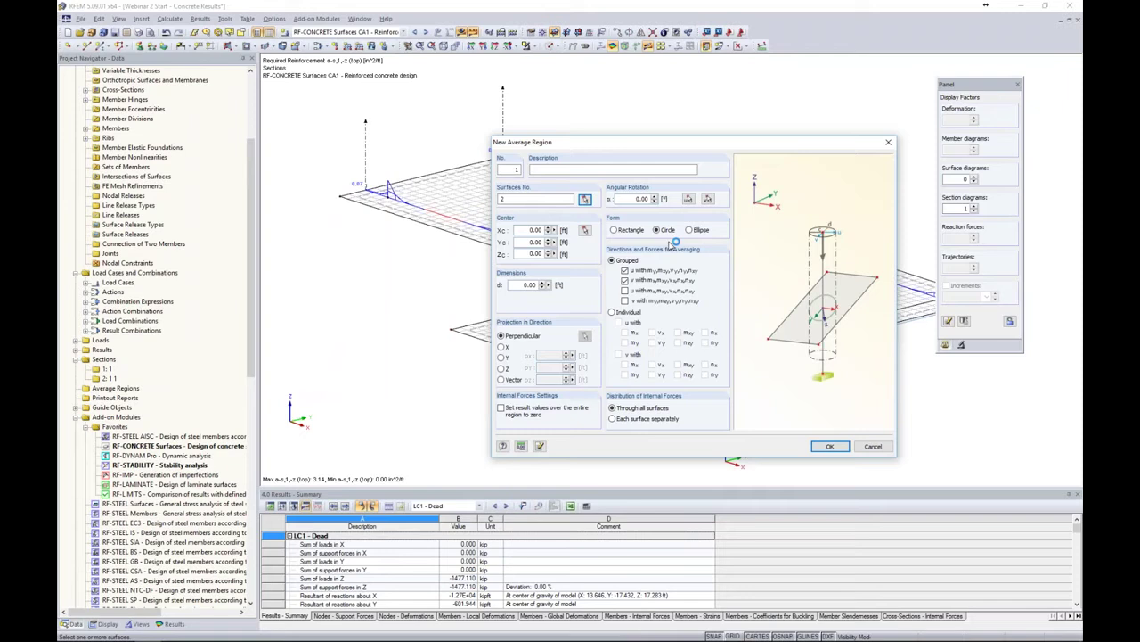
pyautogui.click(614, 231)
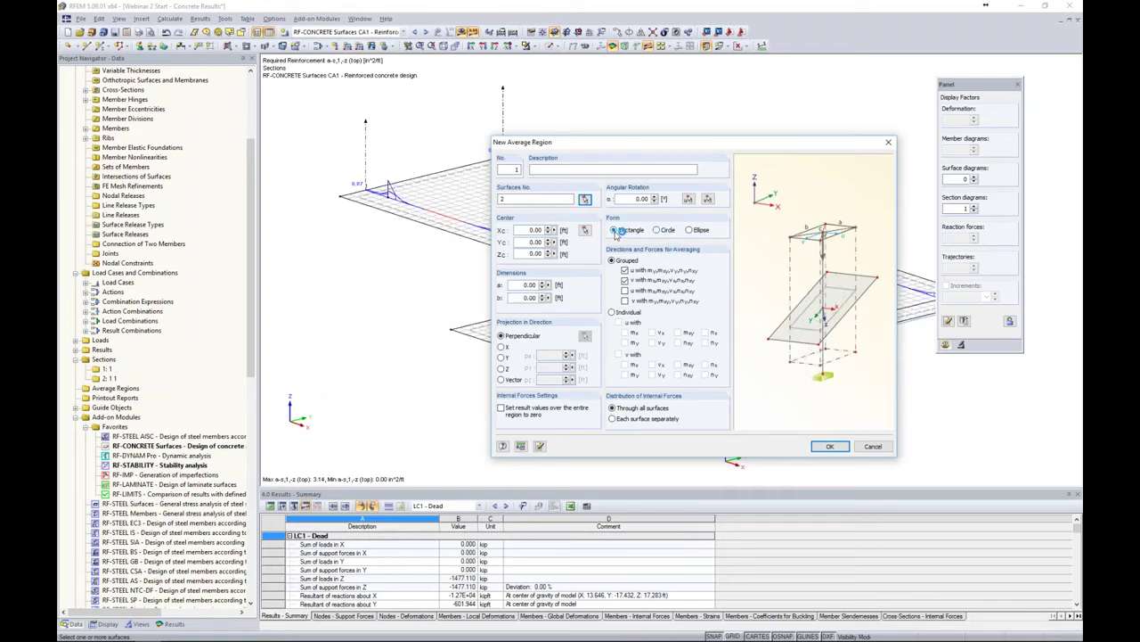
# - Centre the rectangular region on the corner column node at (-20, -22, 24) ft and set dimensions a and b to 2 ft
pyautogui.click(586, 230)
pyautogui.click(389, 197)
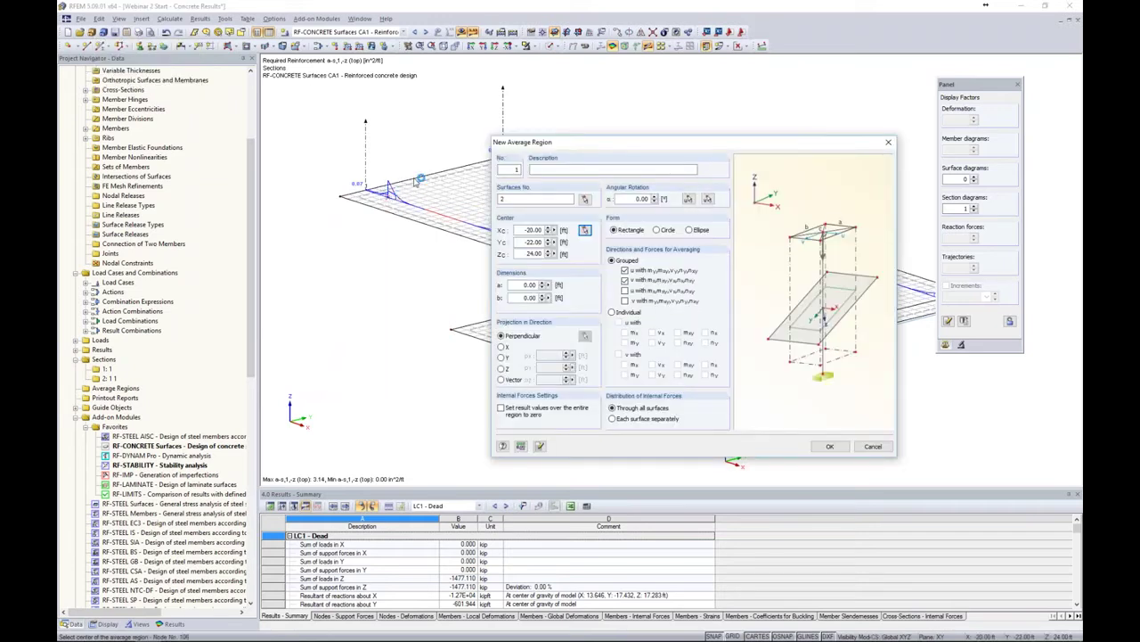
pyautogui.doubleClick(530, 284)
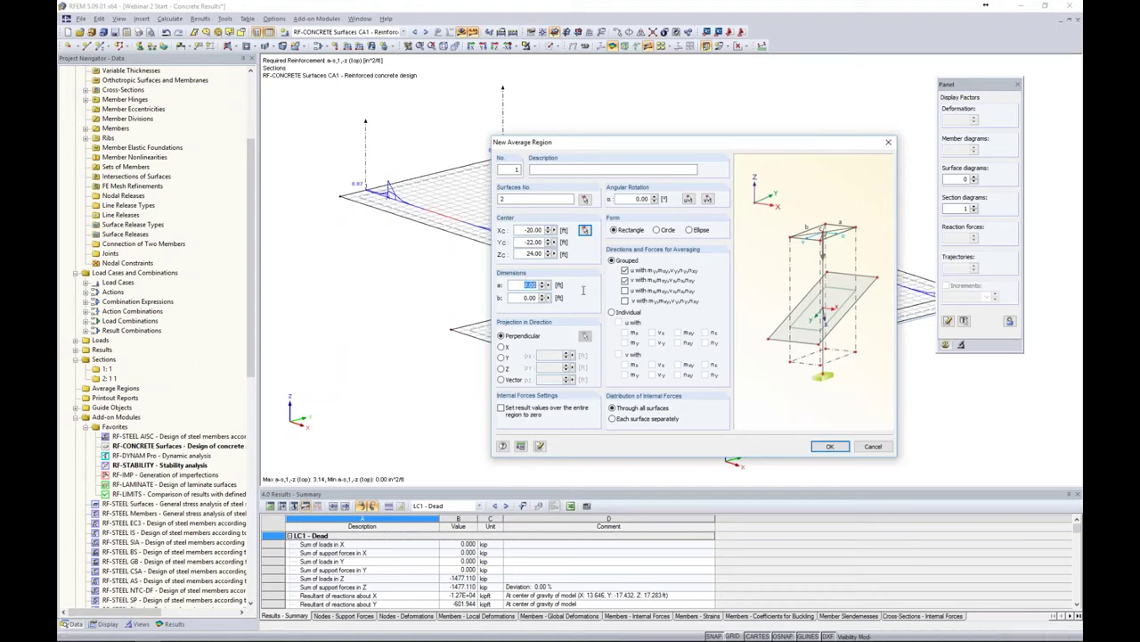
pyautogui.write('2')
pyautogui.press('Tab')
pyautogui.write('2')
# - Try the other averaging options, keep Grouped, distribute internal forces over each surface separately, and create the average region
pyautogui.click(625, 291)
pyautogui.click(625, 301)
pyautogui.click(625, 290)
pyautogui.click(625, 301)
pyautogui.click(612, 311)
pyautogui.click(612, 260)
pyautogui.click(612, 419)
pyautogui.click(825, 446)
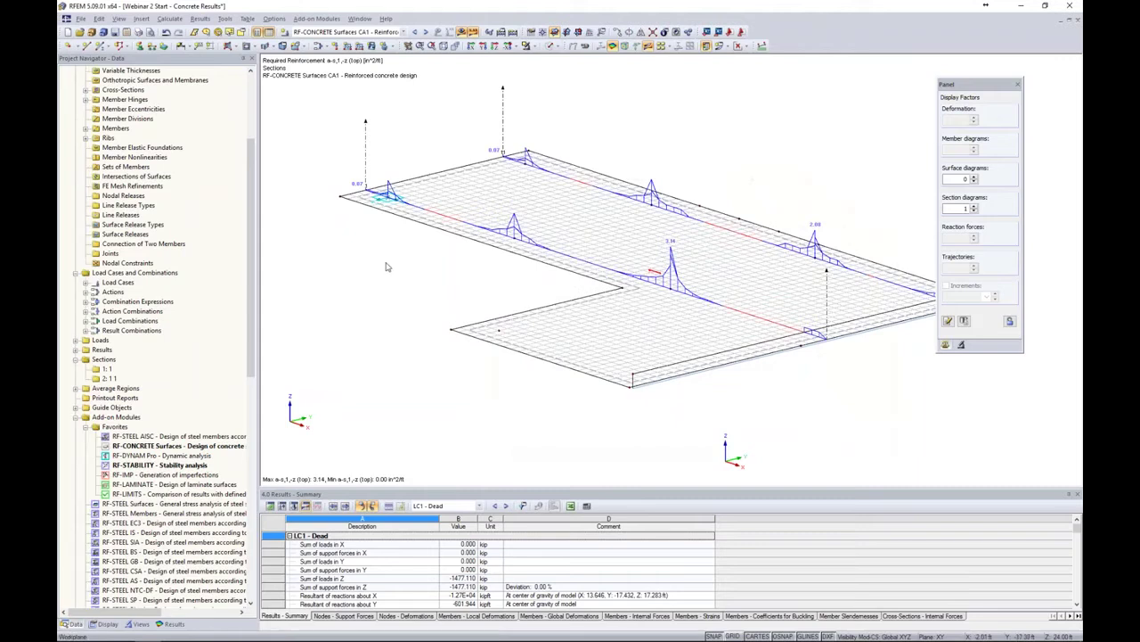
# - Switch the results to CO2: 1.2D + 1.6L and display the basic internal force mx along the sections
pyautogui.moveTo(389, 253); pyautogui.dragTo(438, 295, button='middle')
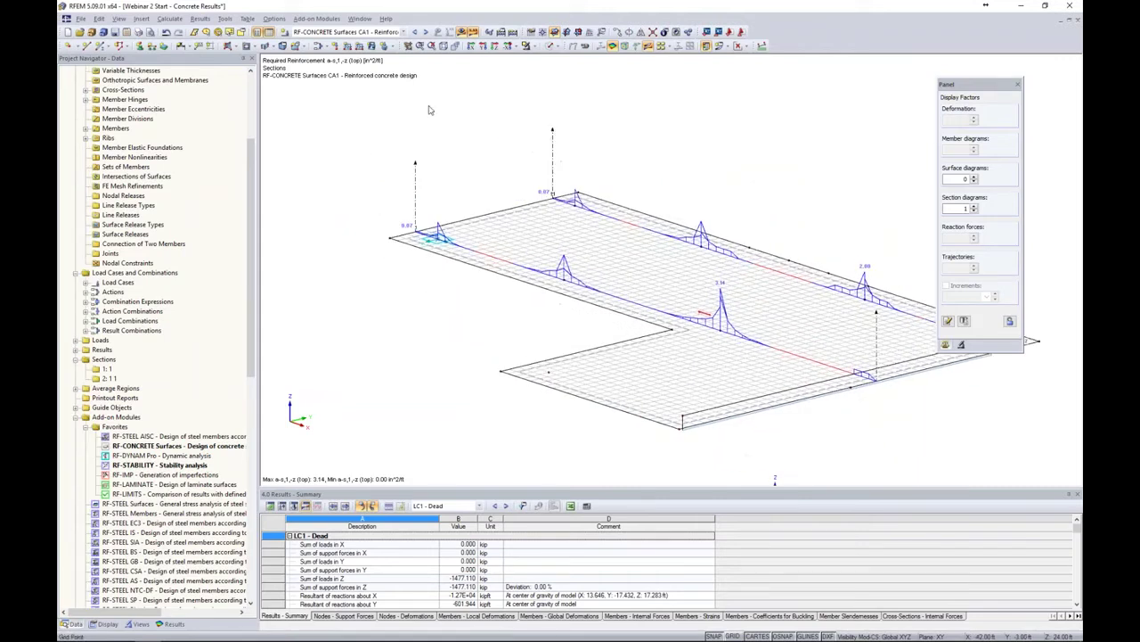
pyautogui.click(404, 32)
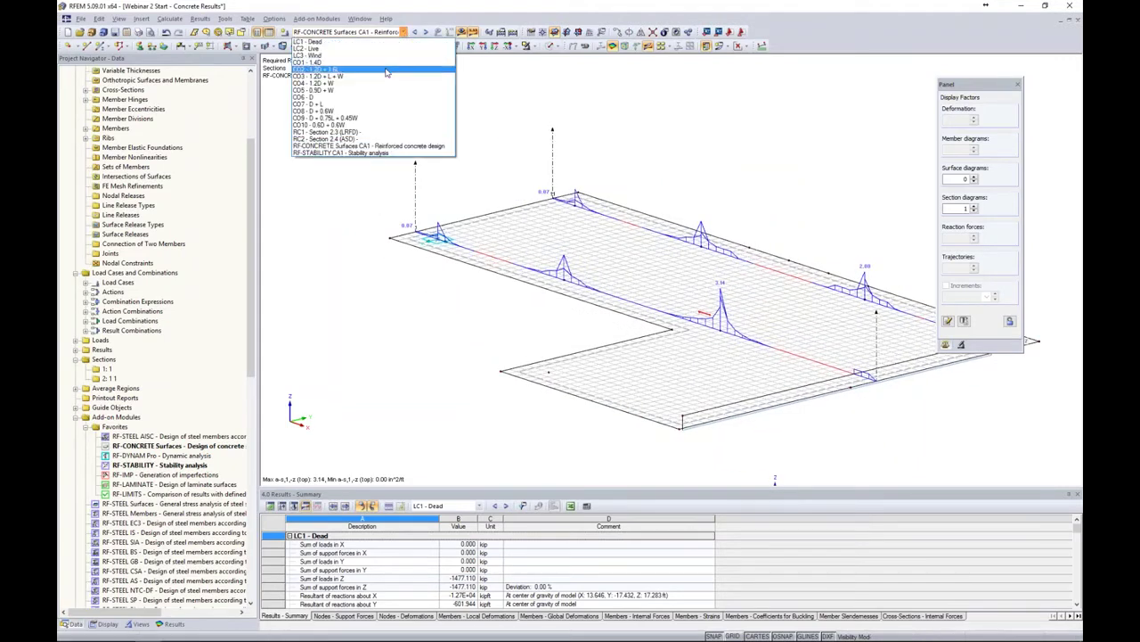
pyautogui.click(386, 71)
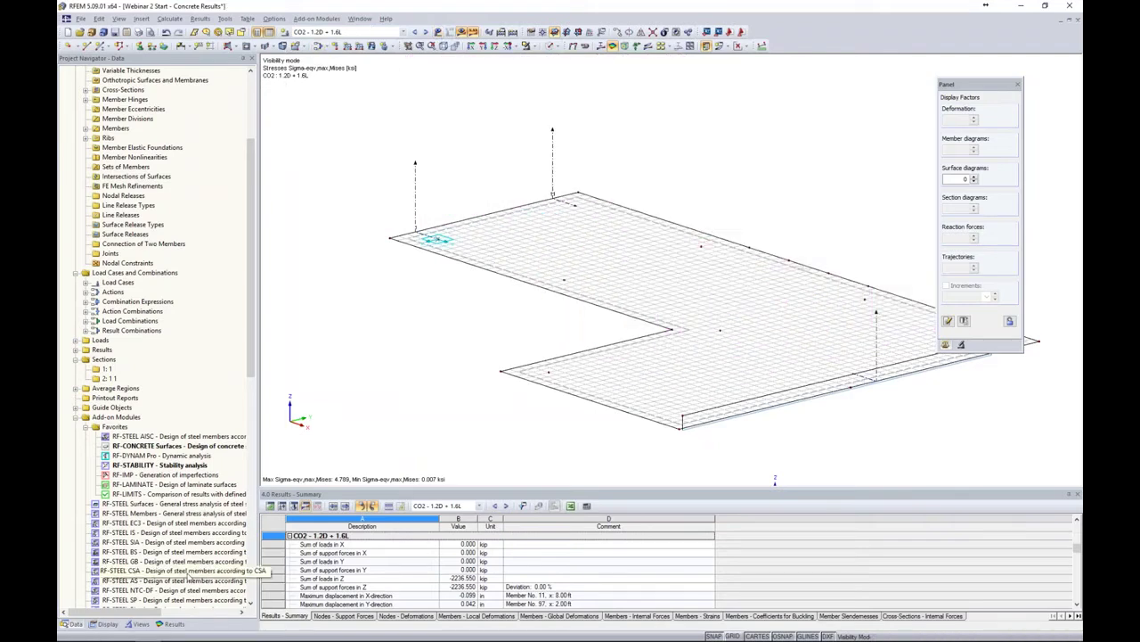
pyautogui.click(169, 623)
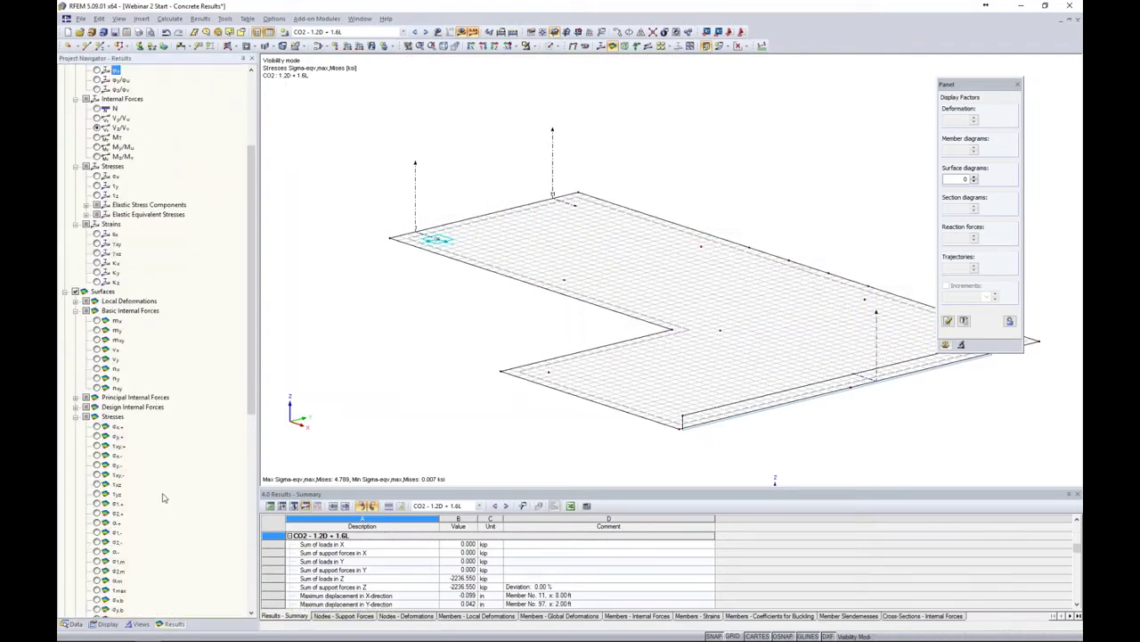
pyautogui.scroll(-14, 163, 498)
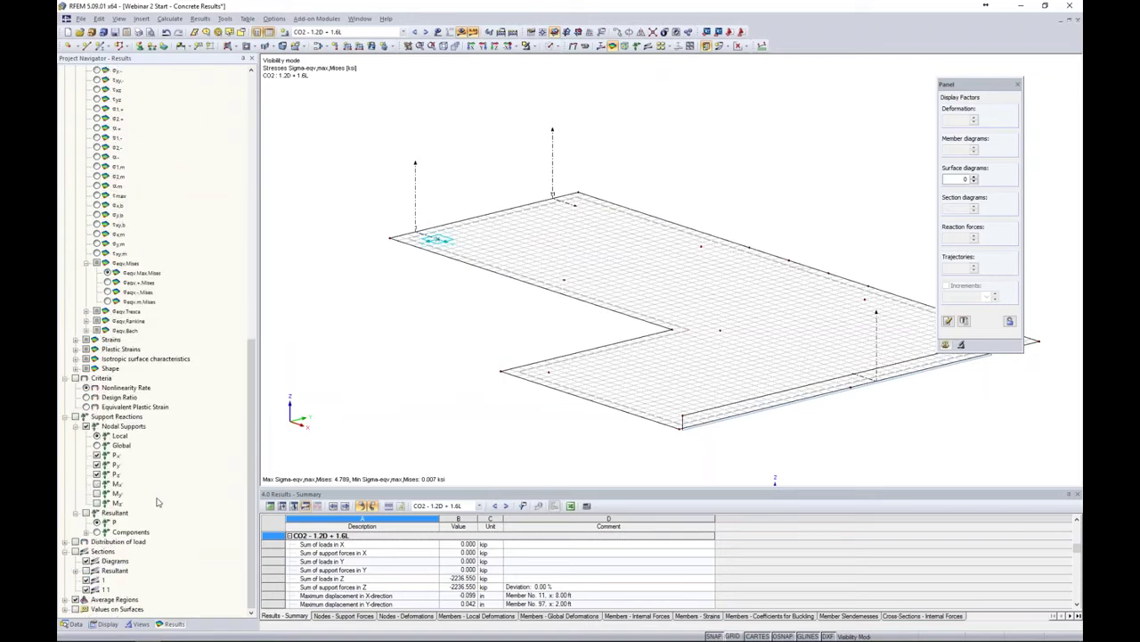
pyautogui.click(76, 552)
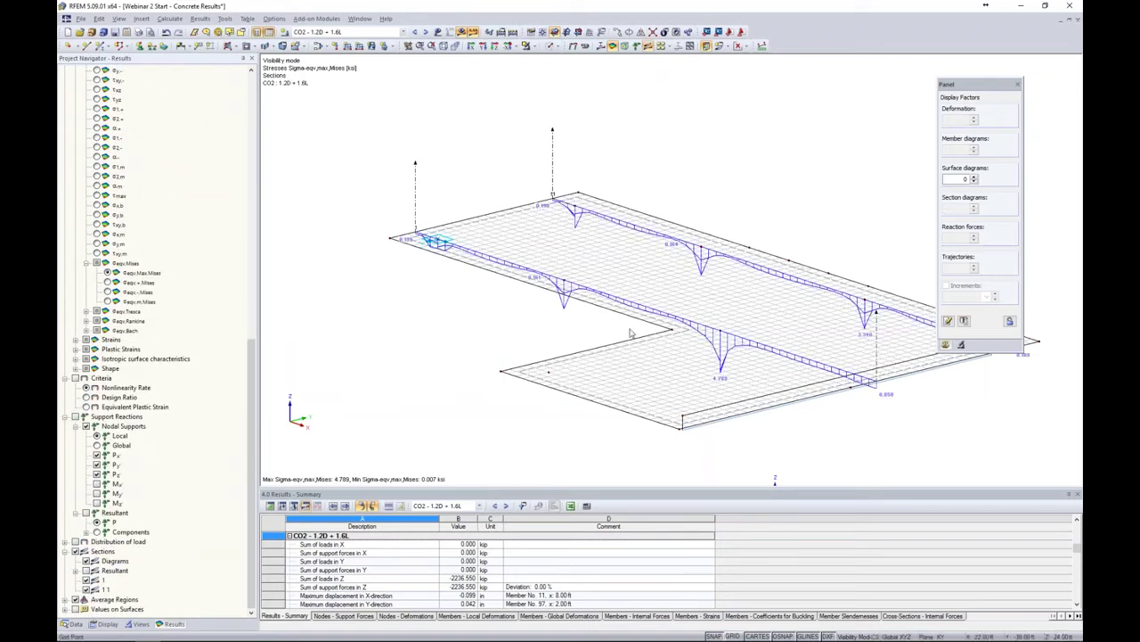
pyautogui.scroll(10, 96, 230)
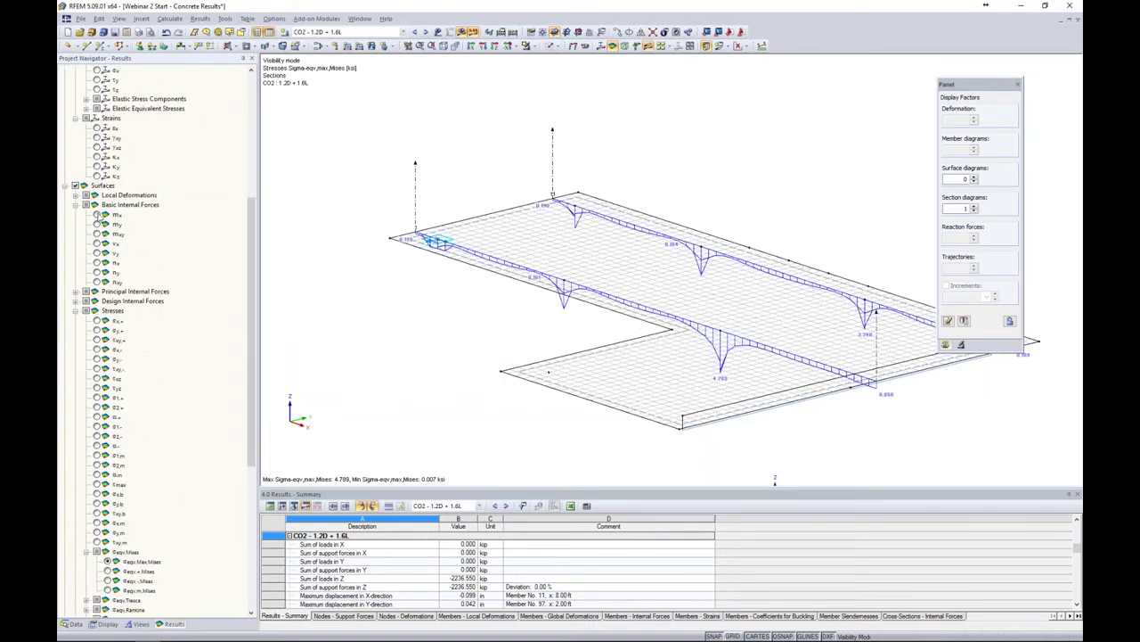
pyautogui.click(96, 215)
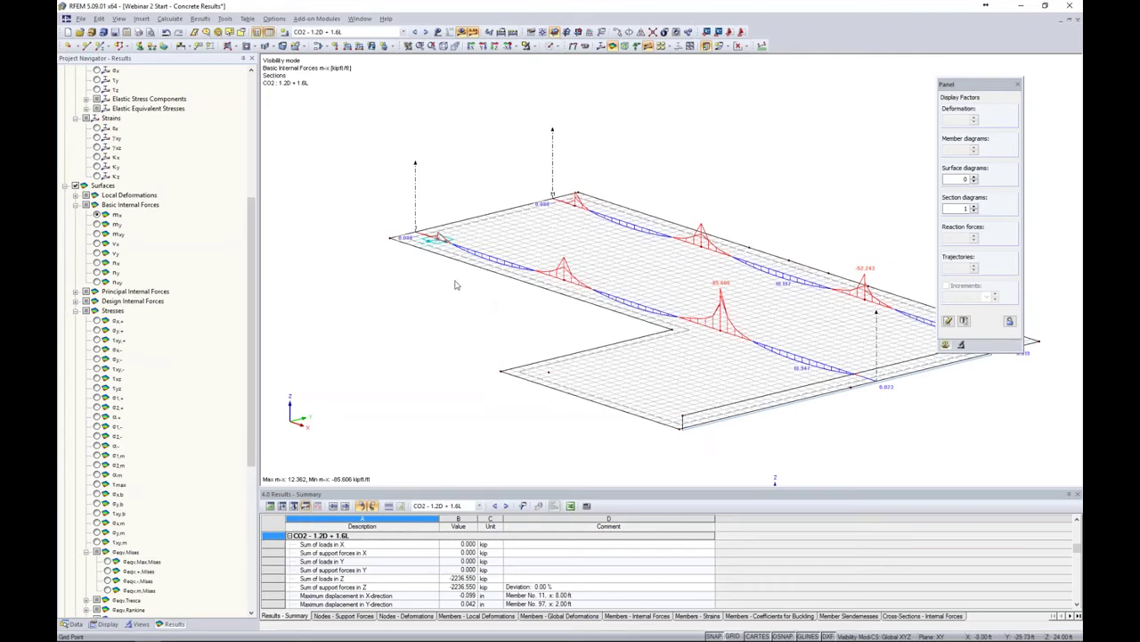
# - Copy the average region onto the next two column nodes along the near column line, accepting deletion of the existing results
pyautogui.scroll(3, 455, 282)
pyautogui.click(434, 257)
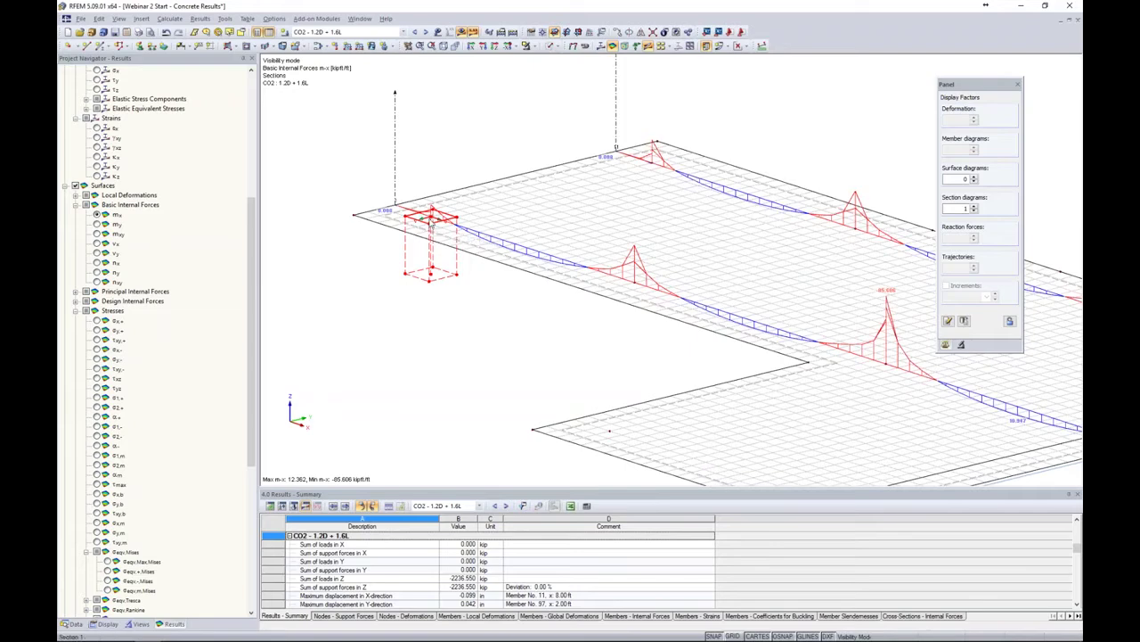
pyautogui.moveTo(432, 228); pyautogui.dragTo(635, 292)
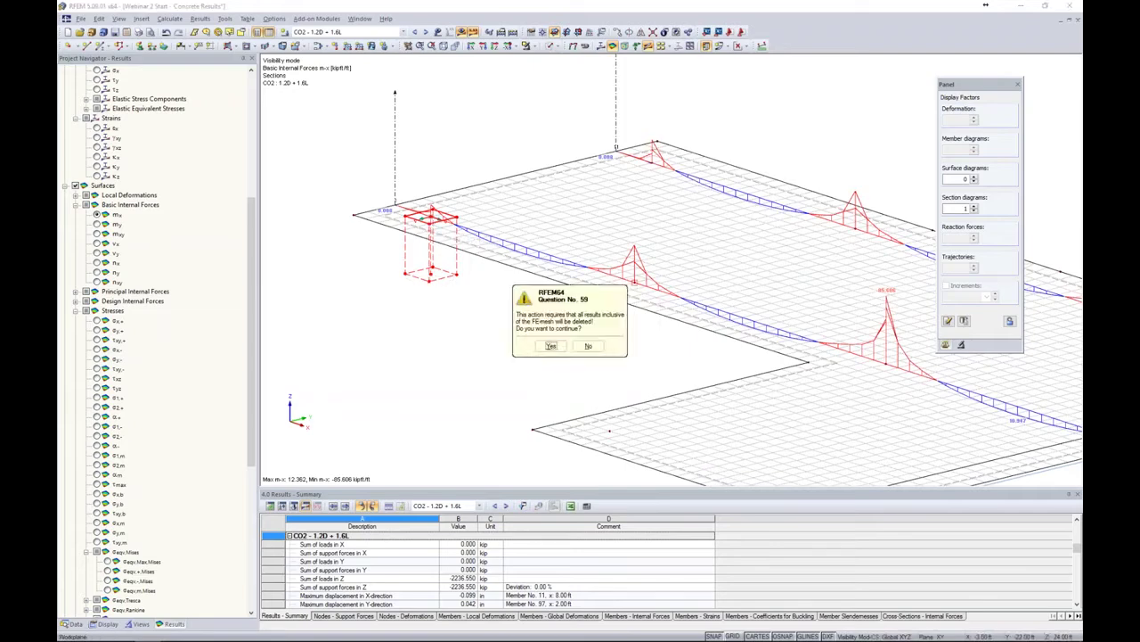
pyautogui.click(548, 351)
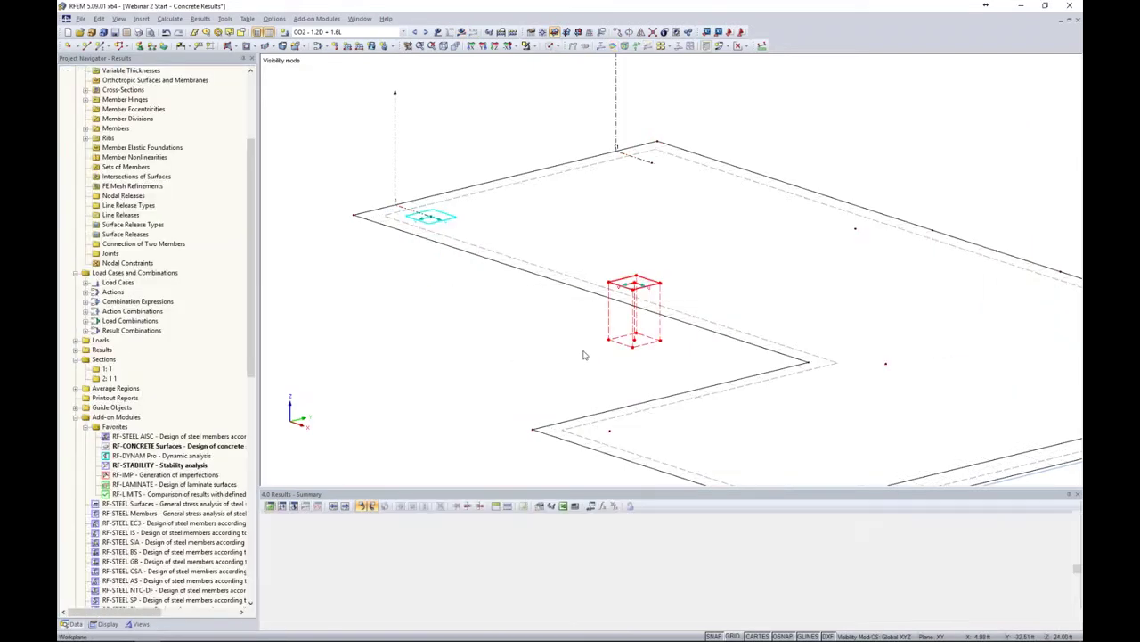
pyautogui.moveTo(517, 341); pyautogui.dragTo(346, 280, button='middle')
pyautogui.keyDown('ctrl'); pyautogui.moveTo(464, 222); pyautogui.dragTo(715, 308); pyautogui.keyUp('ctrl')
# - Recalculate the CO2: 1.2D + 1.6L results and the RF-CONCRETE Surfaces CA1 reinforced concrete design
pyautogui.click(460, 32)
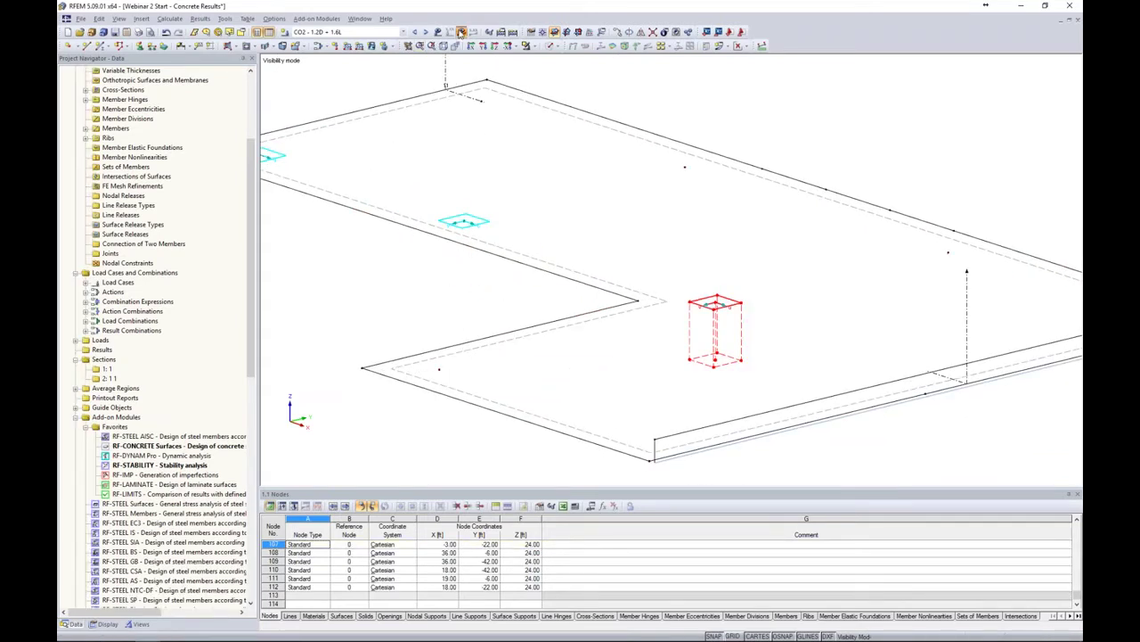
pyautogui.click(547, 371)
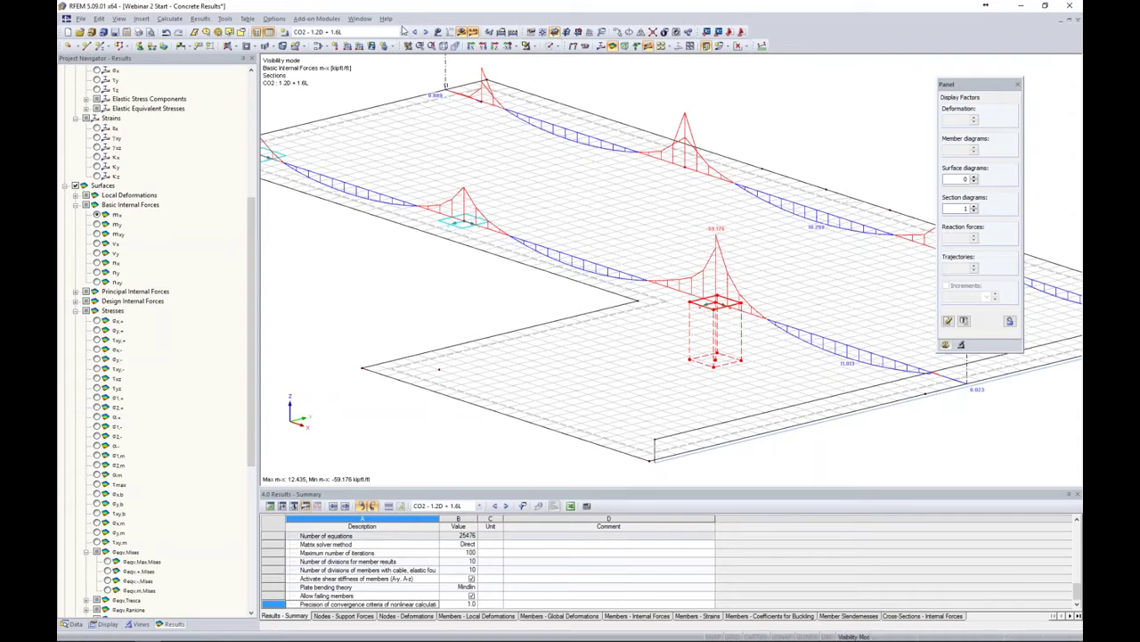
pyautogui.click(403, 32)
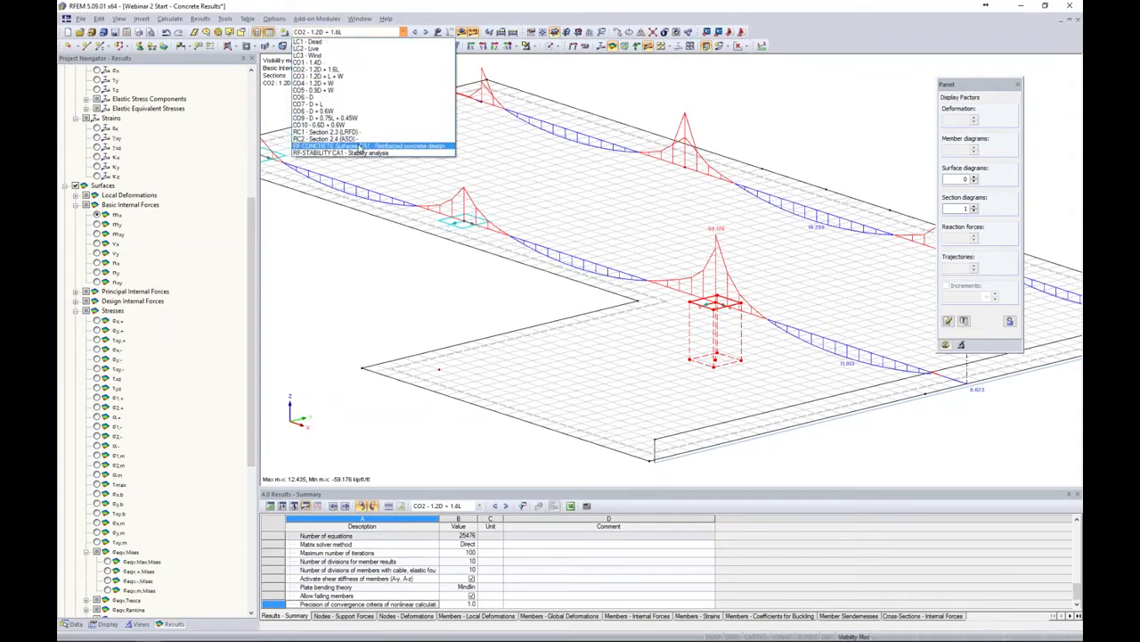
pyautogui.click(366, 145)
pyautogui.click(462, 32)
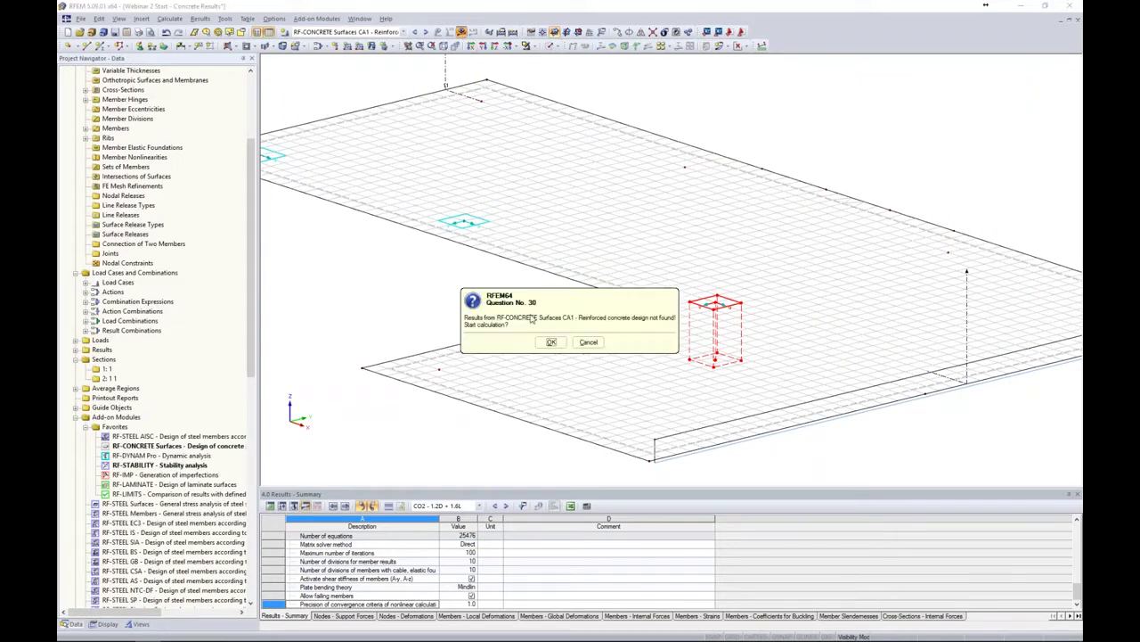
pyautogui.click(548, 346)
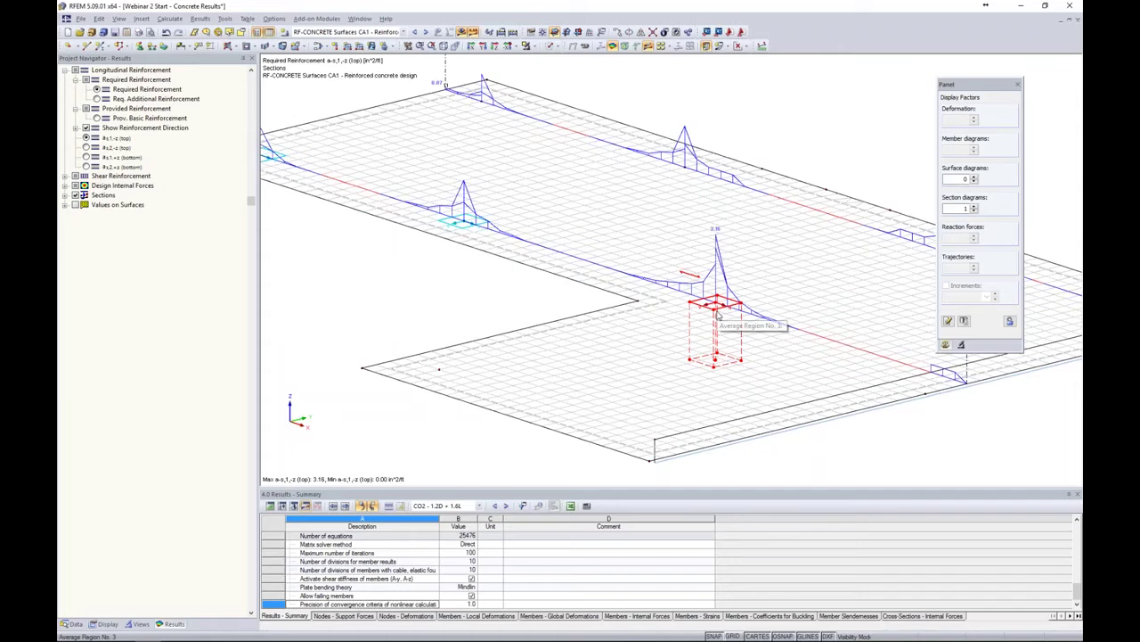
# - Set the RF-CONCRETE Surfaces design details to apply the averaged internal forces in the defined average regions for the ULS calculation
pyautogui.click(78, 624)
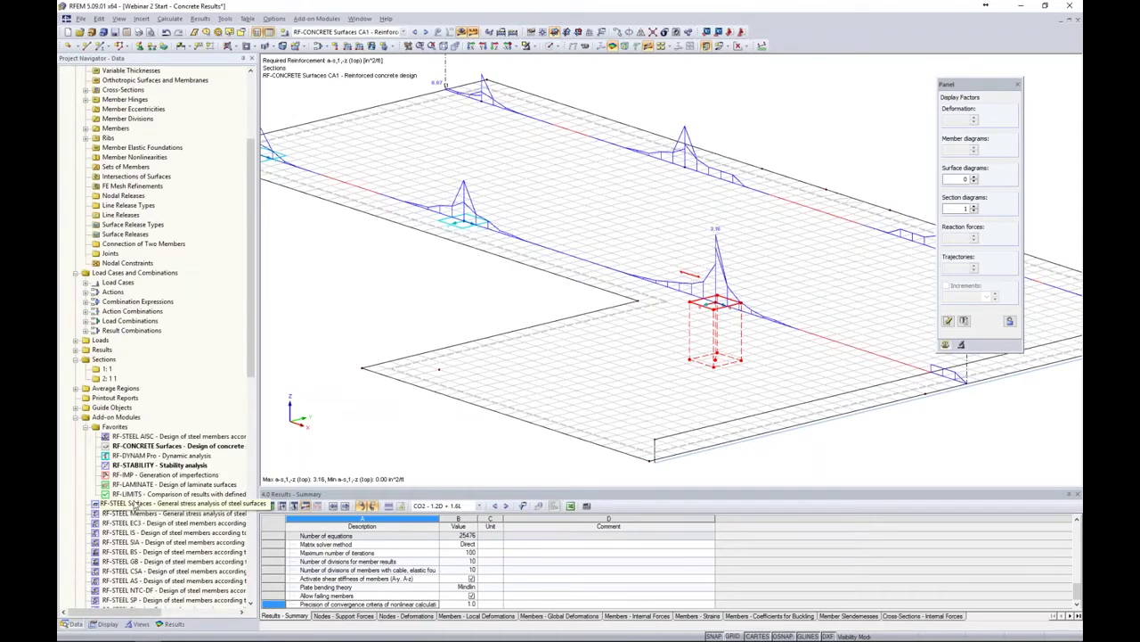
pyautogui.doubleClick(145, 445)
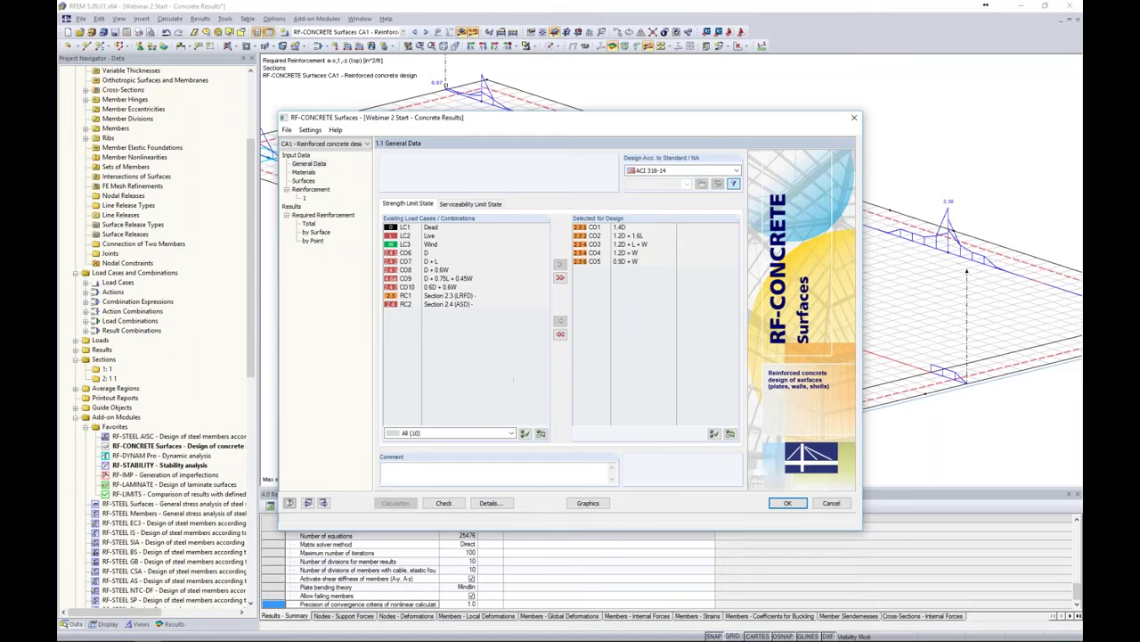
pyautogui.click(490, 502)
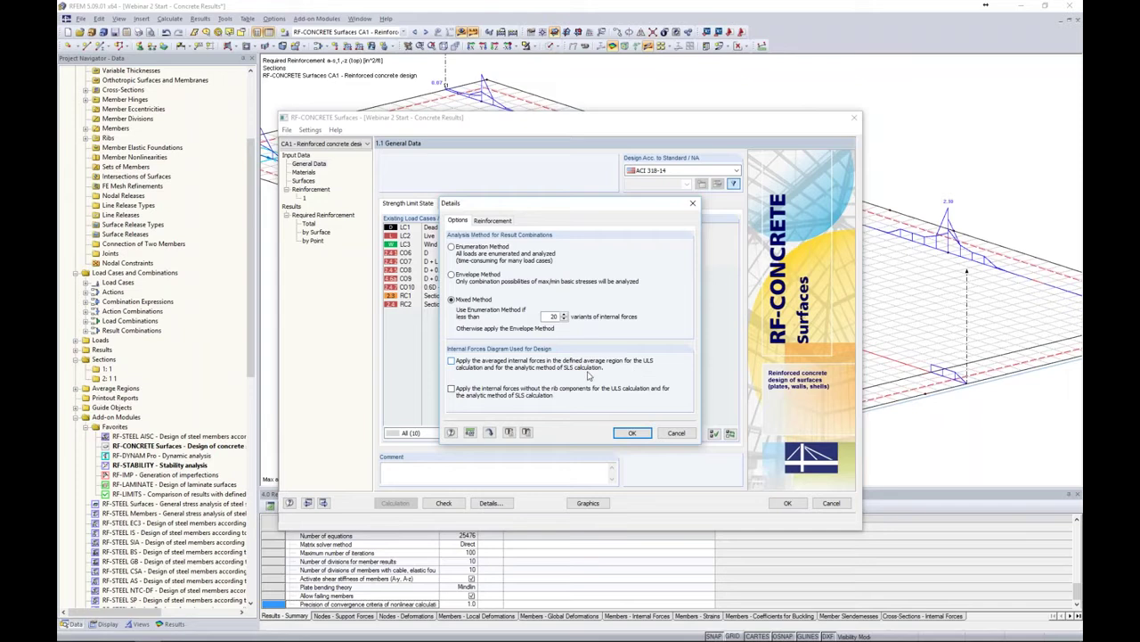
pyautogui.click(451, 362)
pyautogui.click(640, 432)
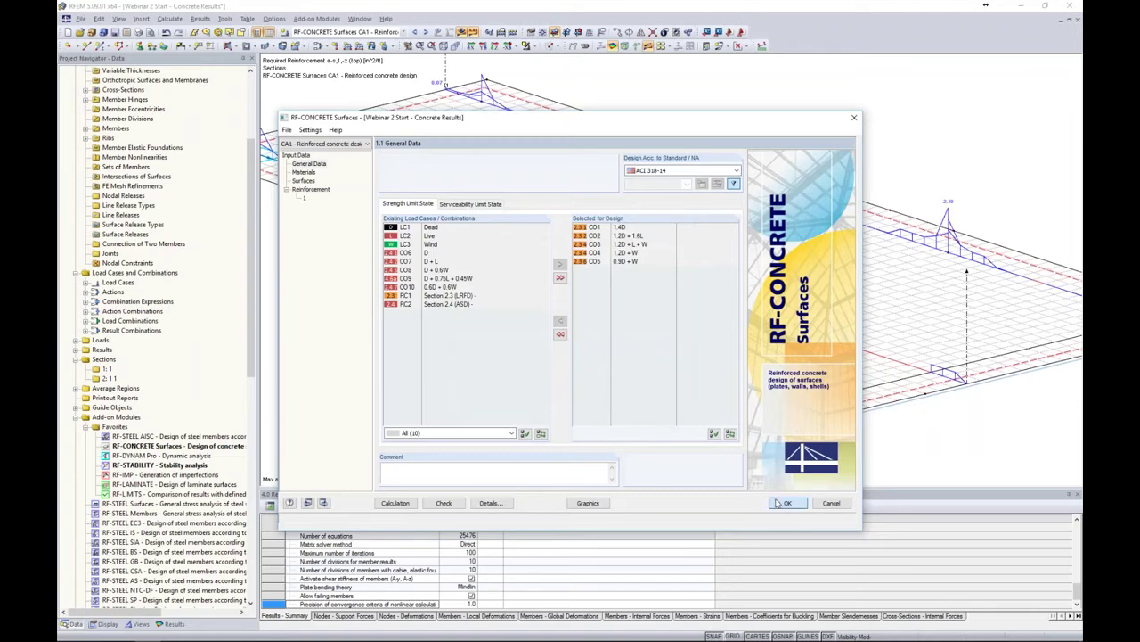
pyautogui.click(777, 503)
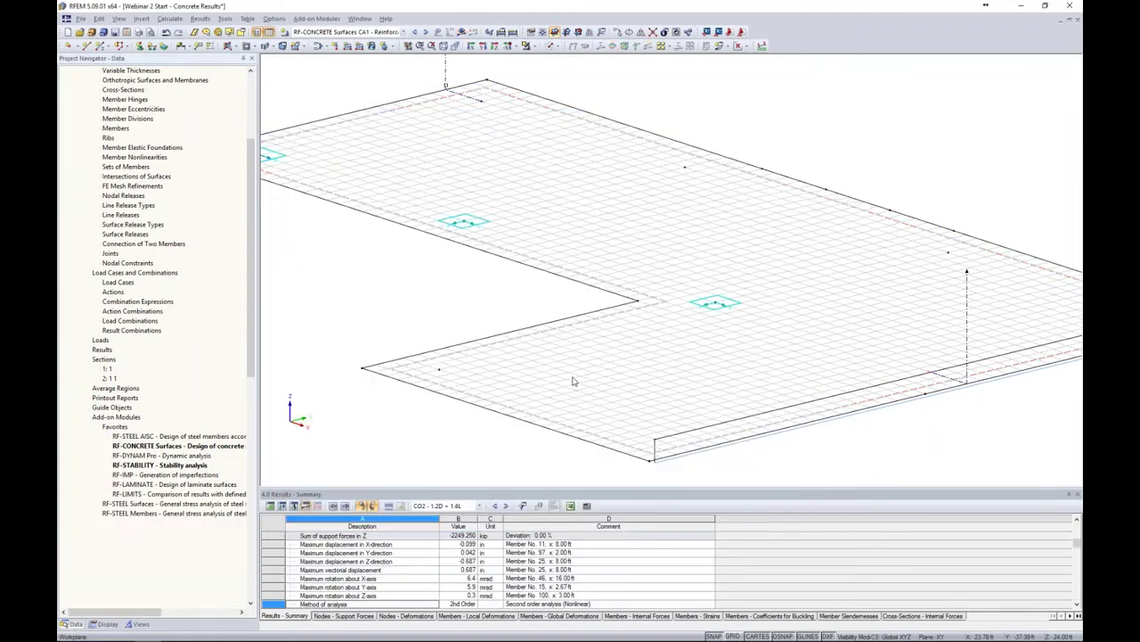
# - Recalculate the RF-CONCRETE Surfaces CA1 design and display the required top reinforcement along both column lines
pyautogui.click(462, 32)
pyautogui.click(549, 344)
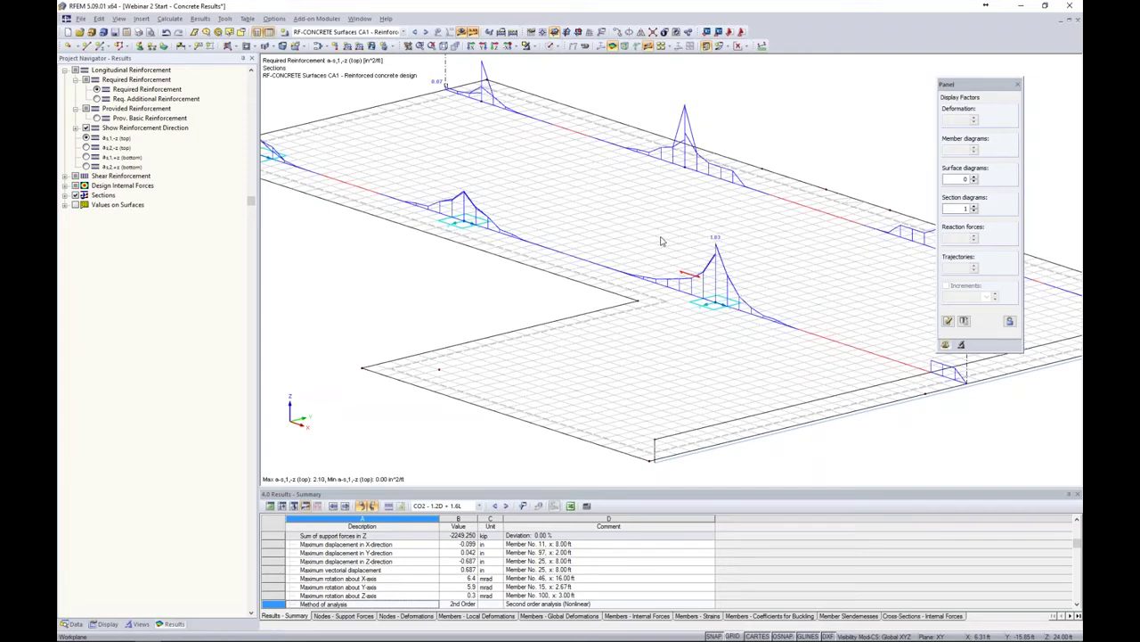
pyautogui.scroll(-5, 661, 240)
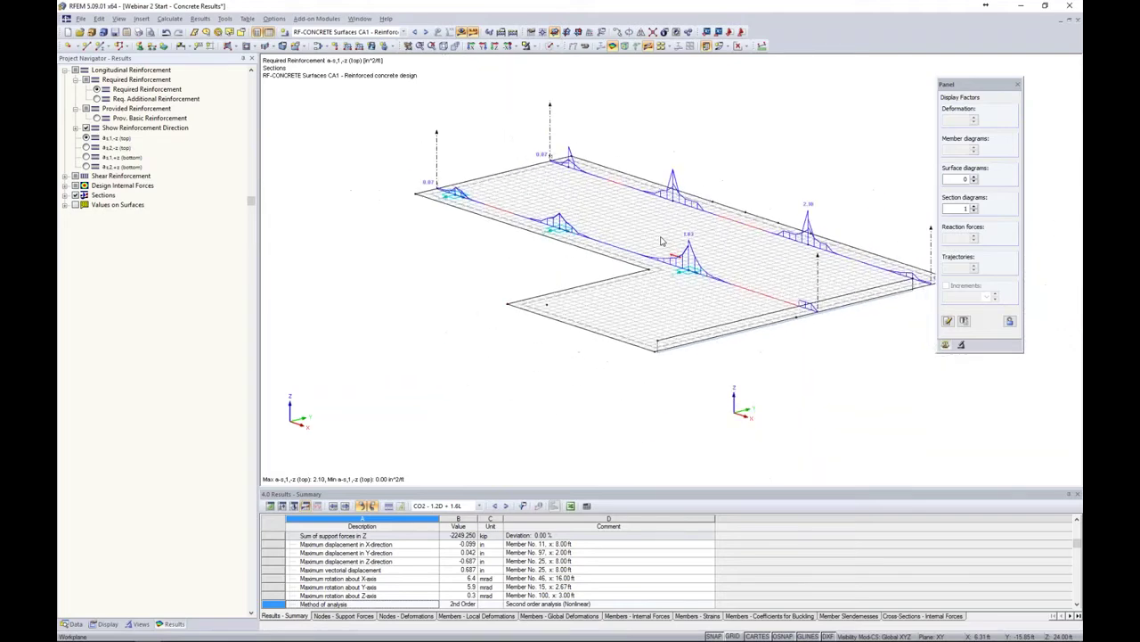
pyautogui.moveTo(805, 337); pyautogui.dragTo(742, 327, button='middle')
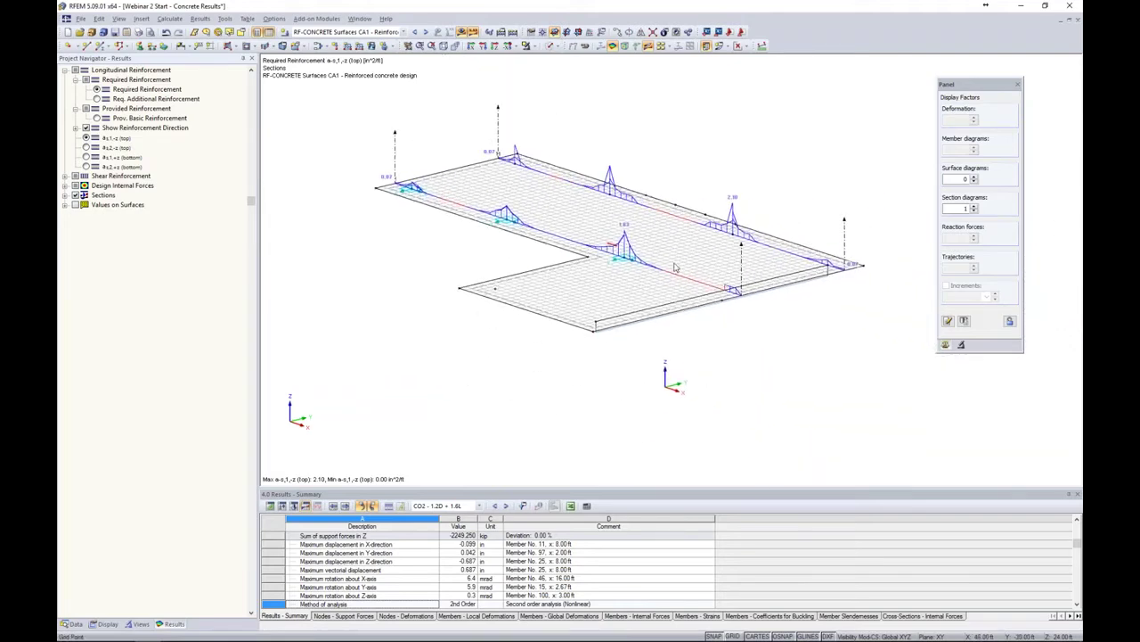
# - Hide the results, cancel the visibility mode to show the whole structure, and render the model as transparent solids
pyautogui.click(463, 32)
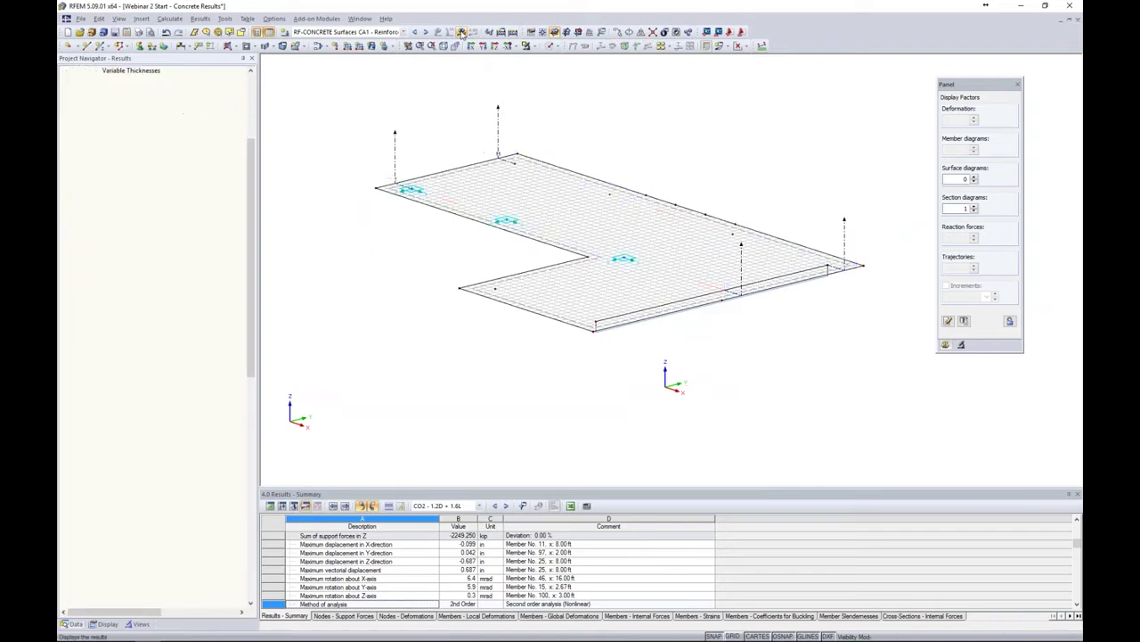
pyautogui.click(526, 46)
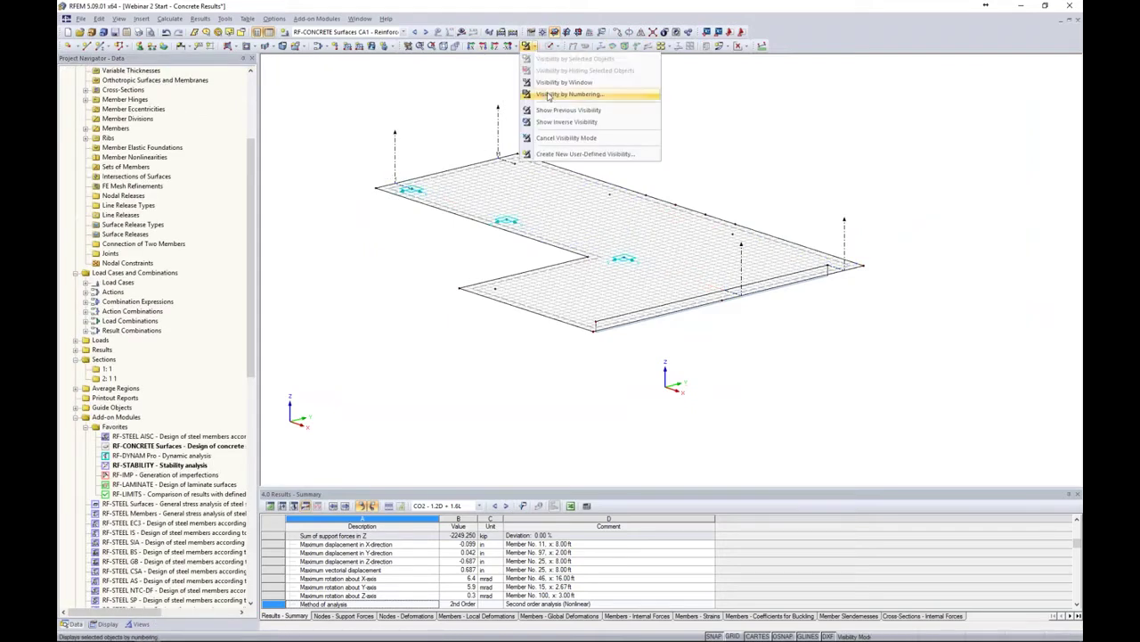
pyautogui.click(567, 137)
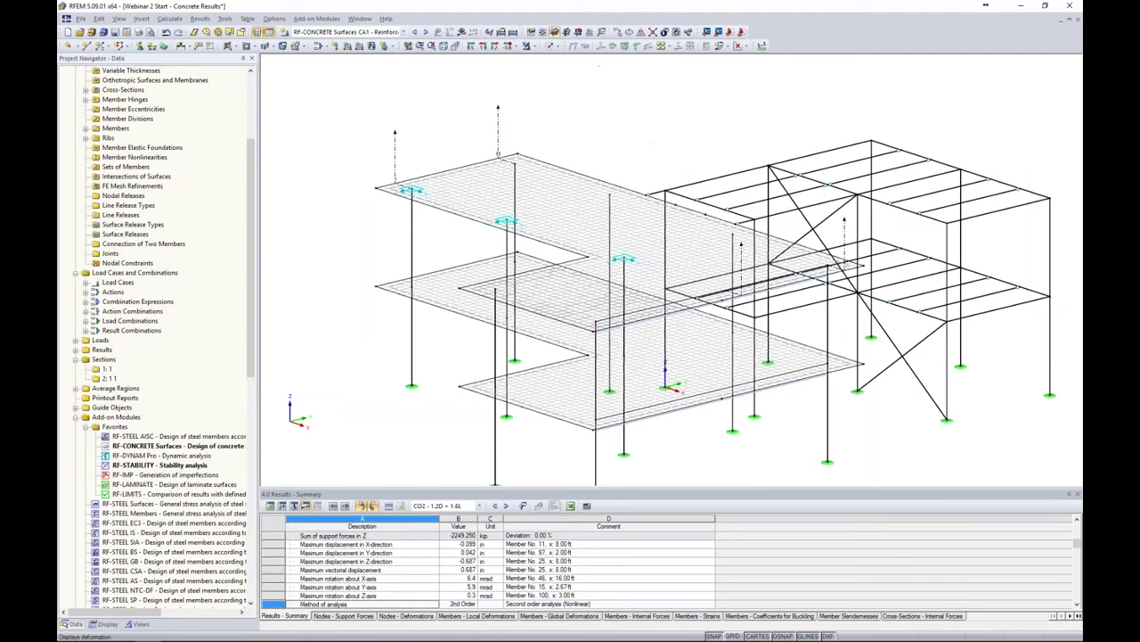
pyautogui.click(550, 46)
pyautogui.click(588, 82)
pyautogui.moveTo(695, 145); pyautogui.dragTo(616, 89, button='middle')
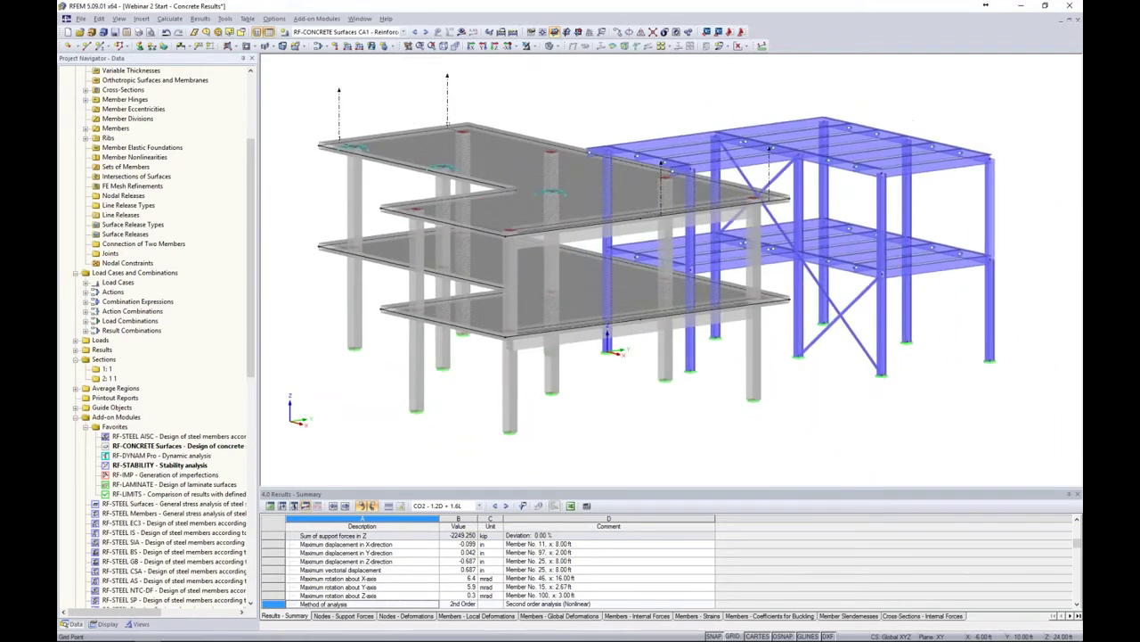
# - Examine the rib alignment and integration width settings of the top slab's edge beam, member 97, leaving them as they are
pyautogui.keyDown('ctrl'); pyautogui.moveTo(779, 176); pyautogui.dragTo(913, 90, button='middle'); pyautogui.keyUp('ctrl')
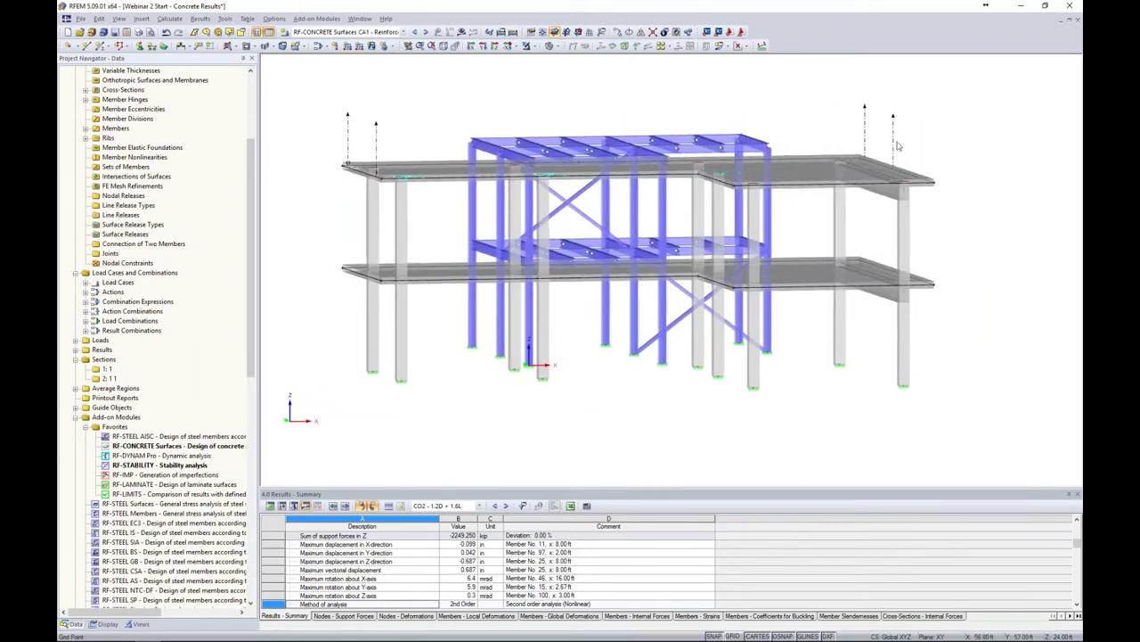
pyautogui.click(891, 192)
pyautogui.keyDown('ctrl'); pyautogui.moveTo(952, 218); pyautogui.dragTo(740, 214, button='middle'); pyautogui.keyUp('ctrl')
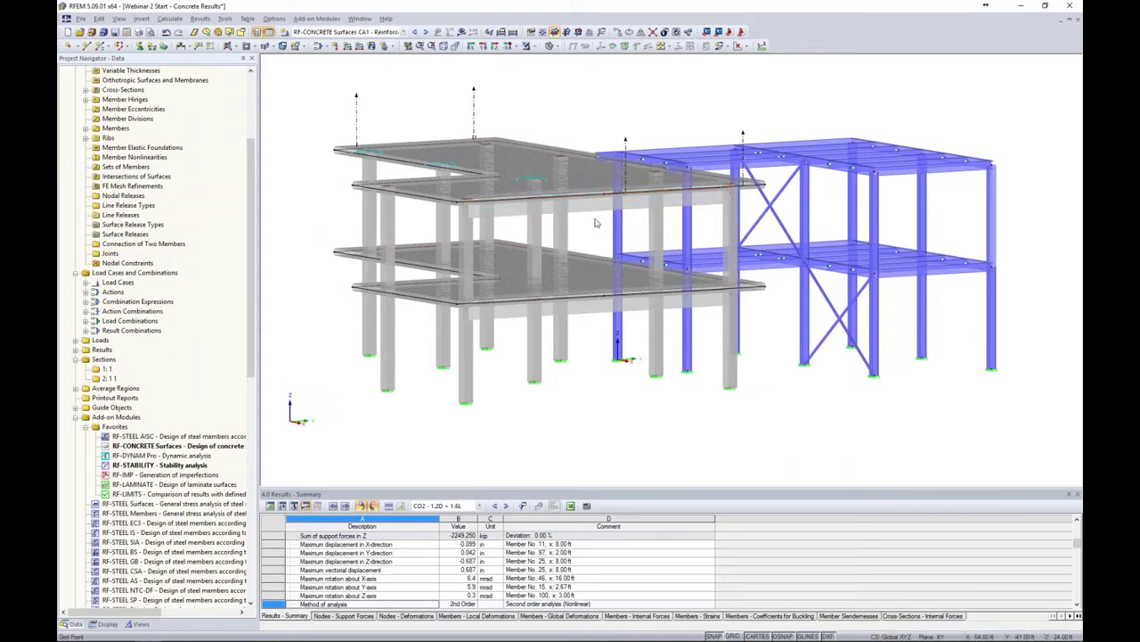
pyautogui.keyDown('ctrl'); pyautogui.moveTo(635, 199); pyautogui.dragTo(695, 228, button='middle'); pyautogui.keyUp('ctrl')
pyautogui.doubleClick(646, 269)
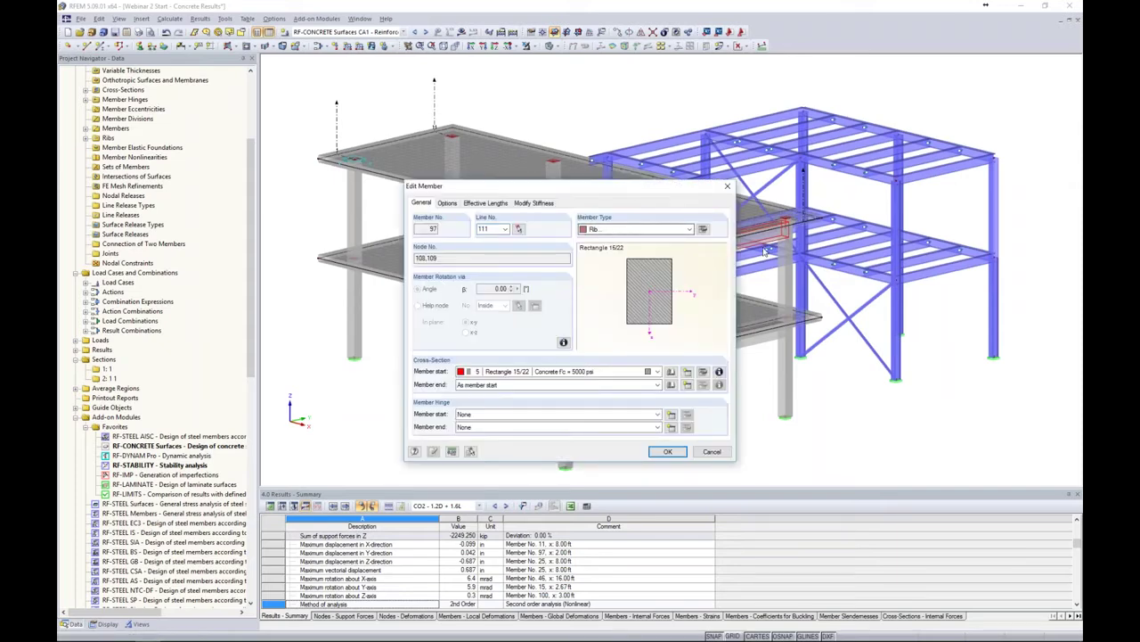
pyautogui.click(704, 231)
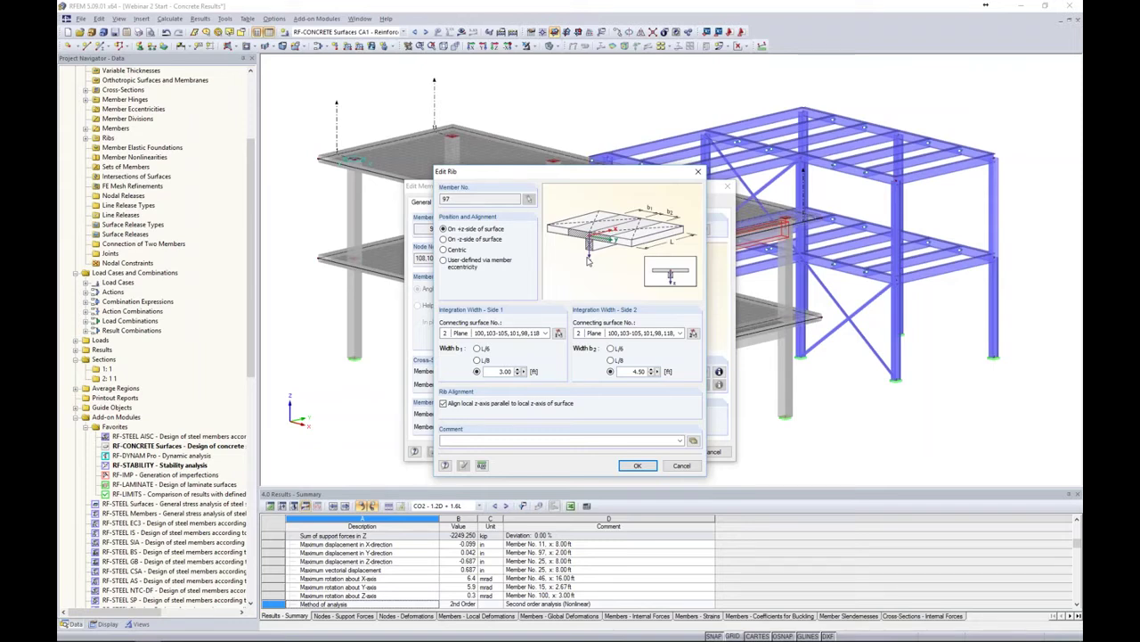
pyautogui.click(684, 465)
# - Change the member type of the top slab's edge beam from Rib to Beam, accepting deletion of the results
pyautogui.click(597, 226)
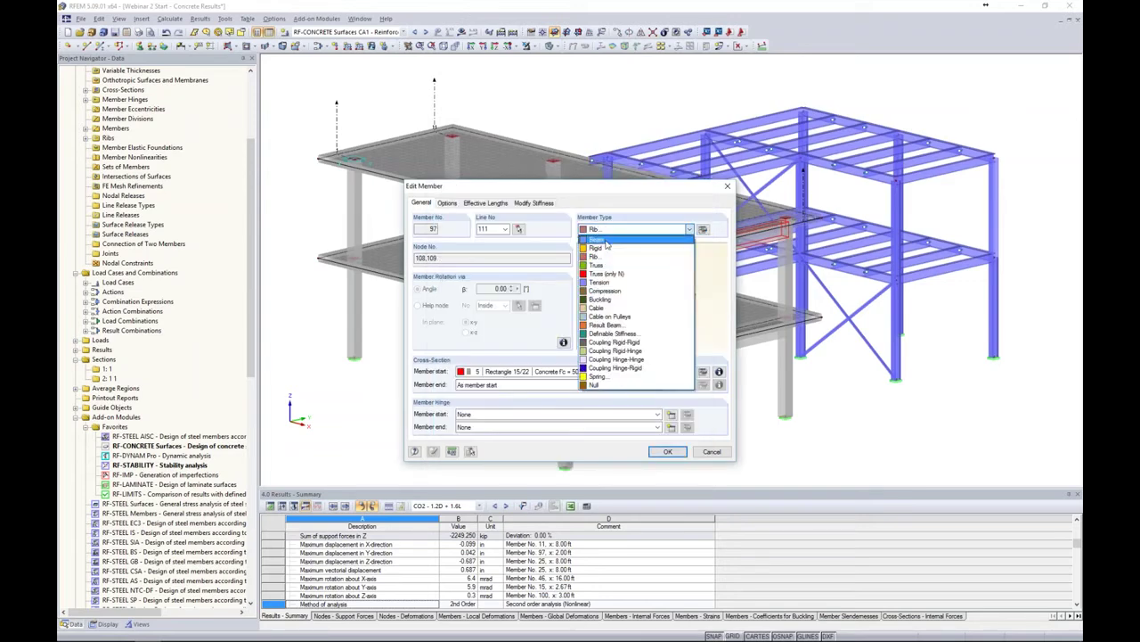
pyautogui.click(610, 239)
pyautogui.moveTo(603, 196); pyautogui.dragTo(392, 165)
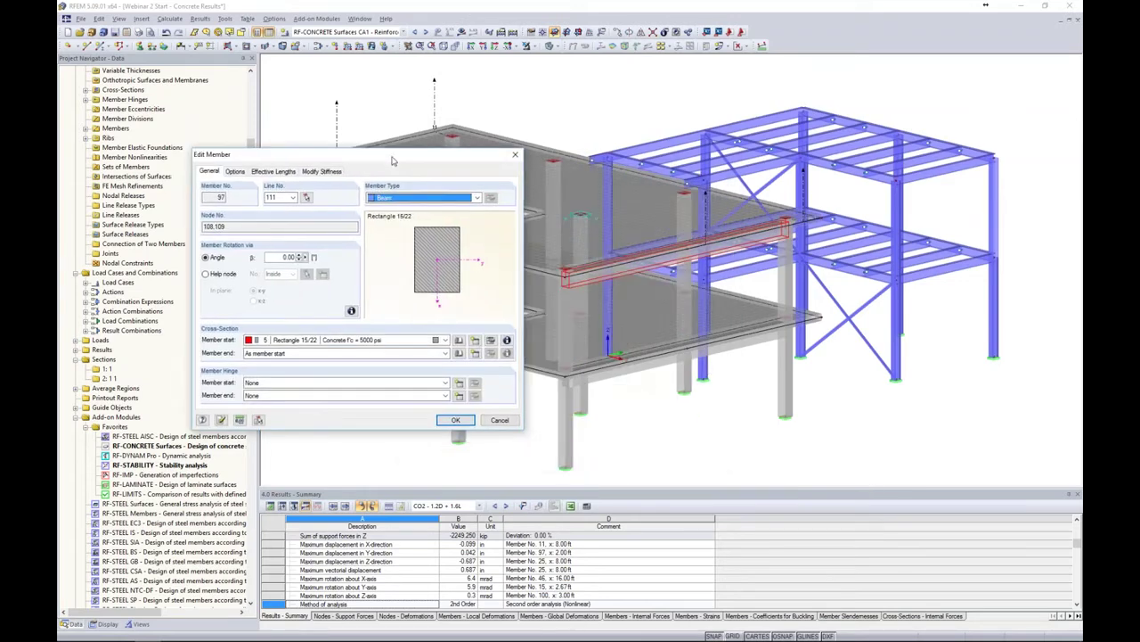
pyautogui.click(455, 420)
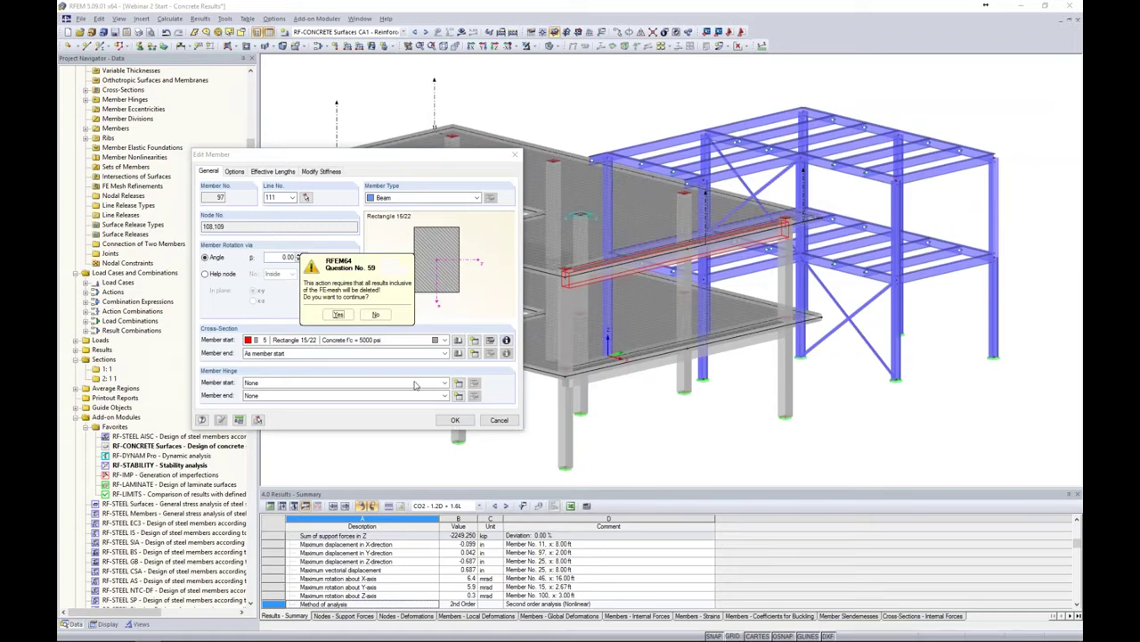
pyautogui.click(346, 319)
pyautogui.click(454, 419)
# - Check the edge beam's position relative to the top slab and start a new member eccentricity for it
pyautogui.keyDown('ctrl'); pyautogui.moveTo(575, 378); pyautogui.dragTo(754, 338, button='middle'); pyautogui.keyUp('ctrl')
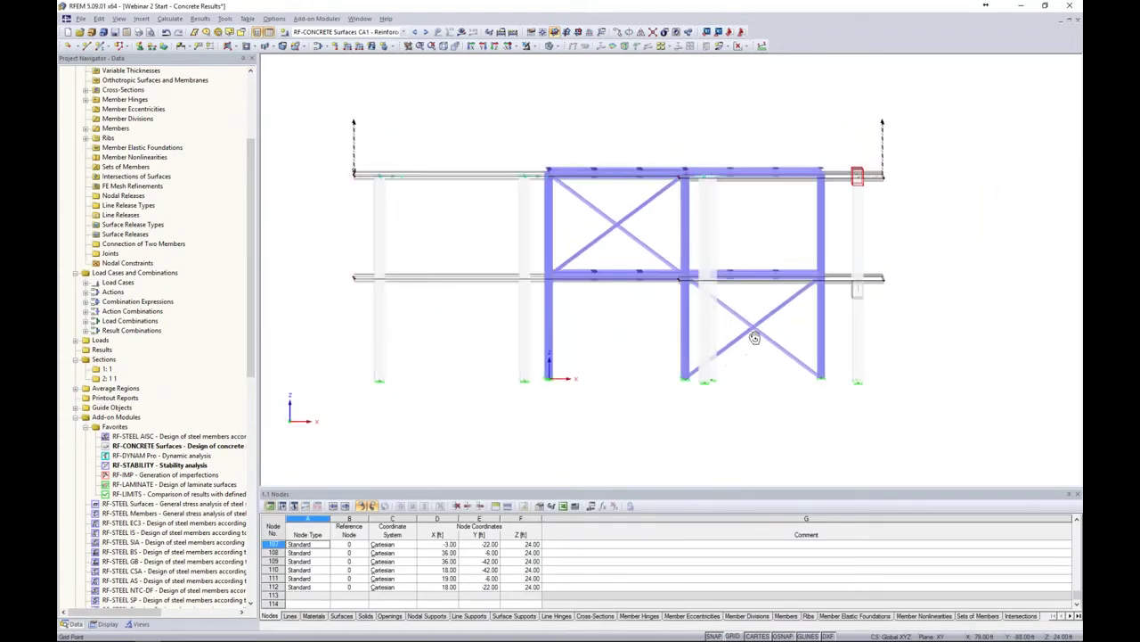
pyautogui.scroll(4, 860, 178)
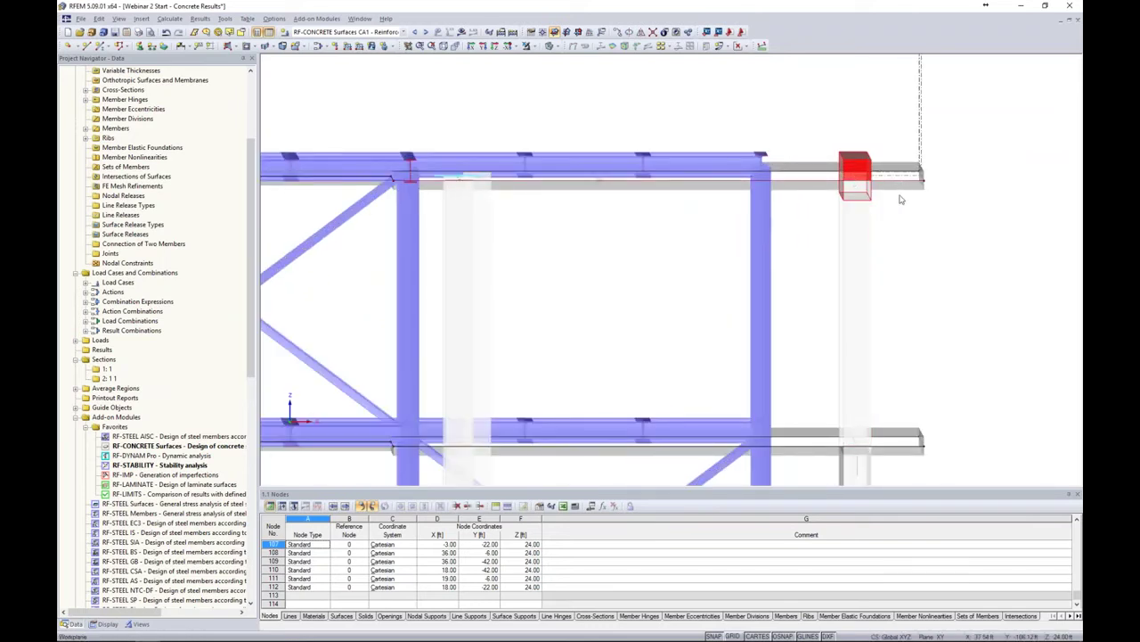
pyautogui.scroll(-4, 902, 187)
pyautogui.keyDown('ctrl'); pyautogui.moveTo(935, 239); pyautogui.dragTo(576, 249, button='middle'); pyautogui.keyUp('ctrl')
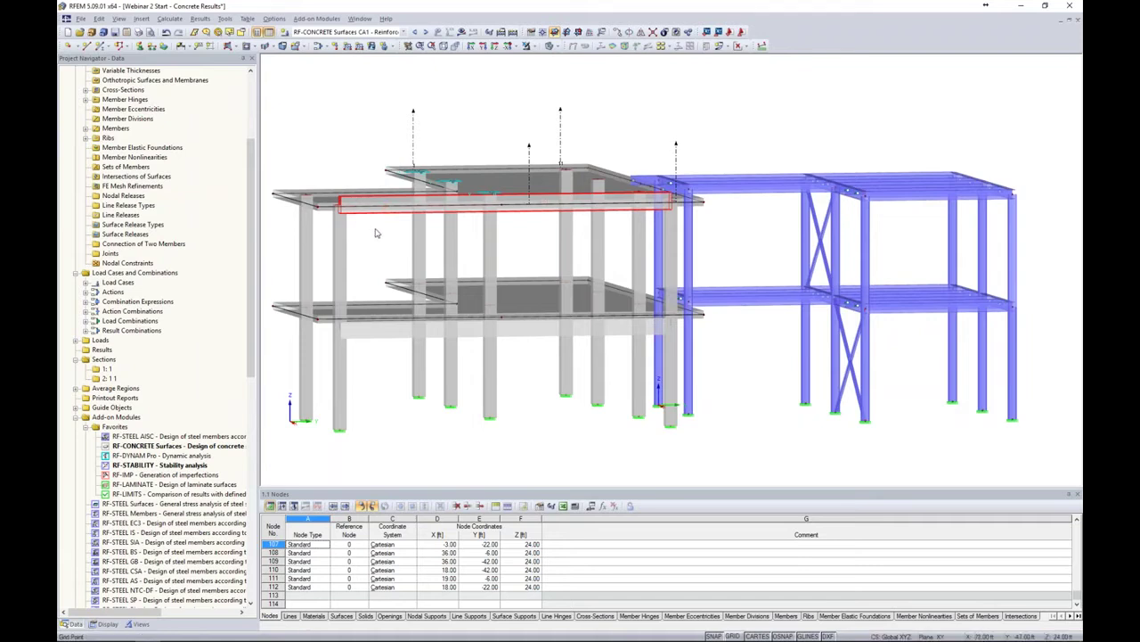
pyautogui.keyDown('ctrl'); pyautogui.moveTo(383, 235); pyautogui.dragTo(390, 238, button='middle'); pyautogui.keyUp('ctrl')
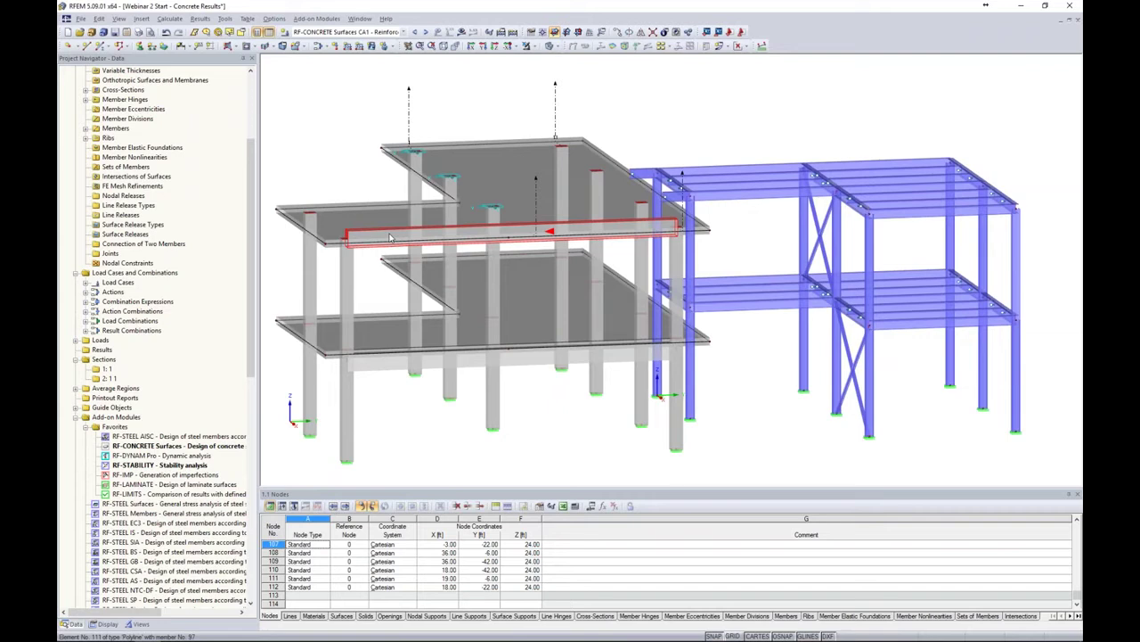
pyautogui.doubleClick(389, 237)
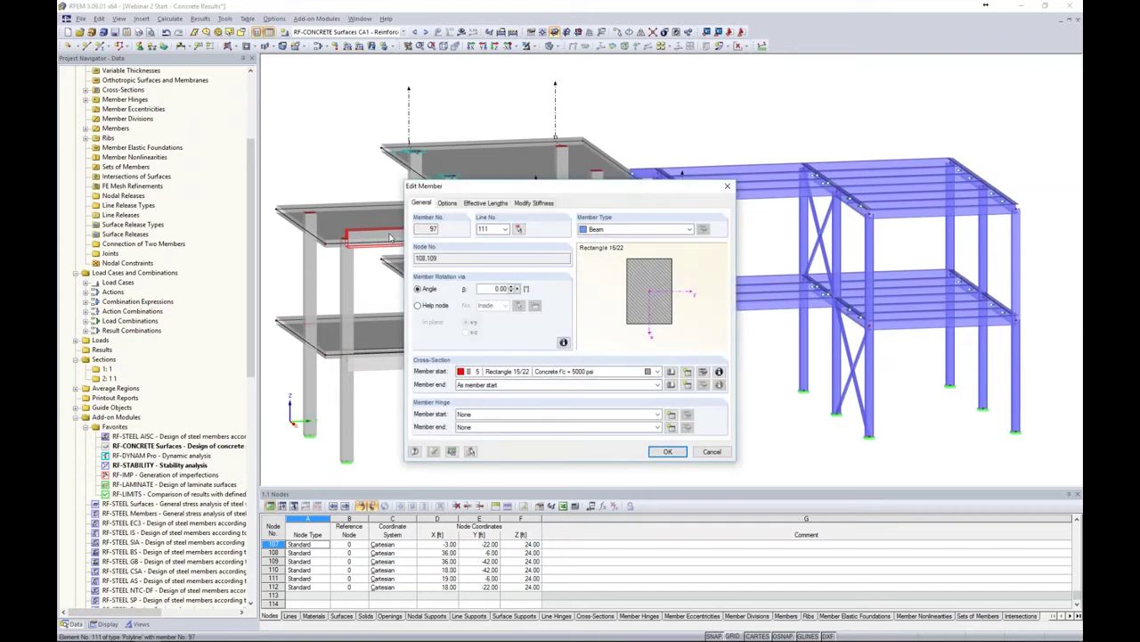
pyautogui.click(447, 203)
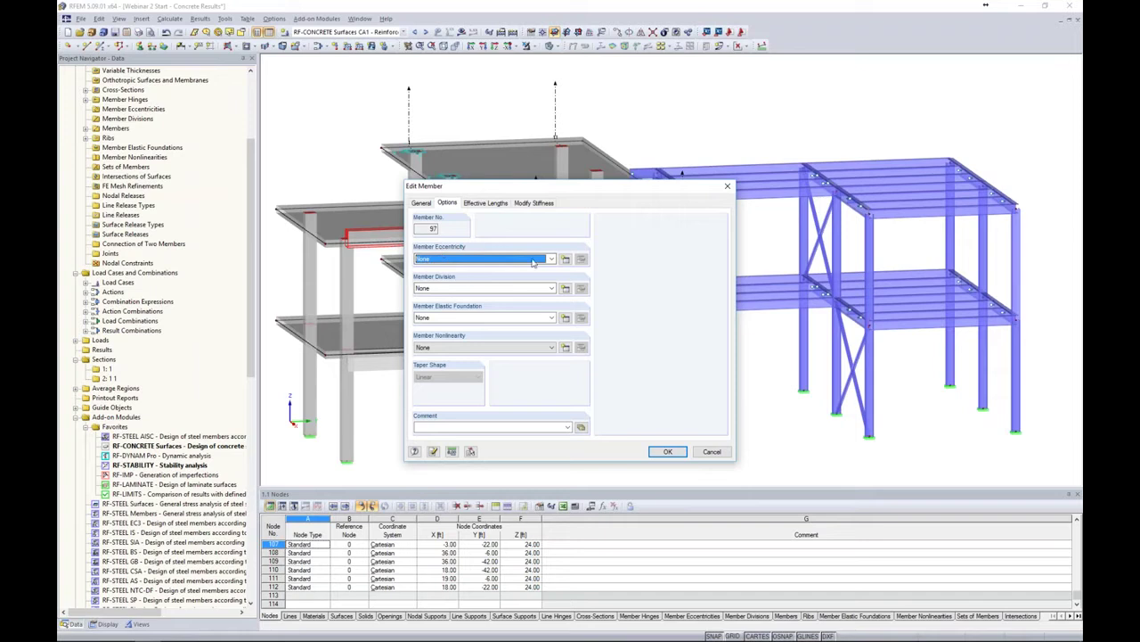
pyautogui.click(567, 259)
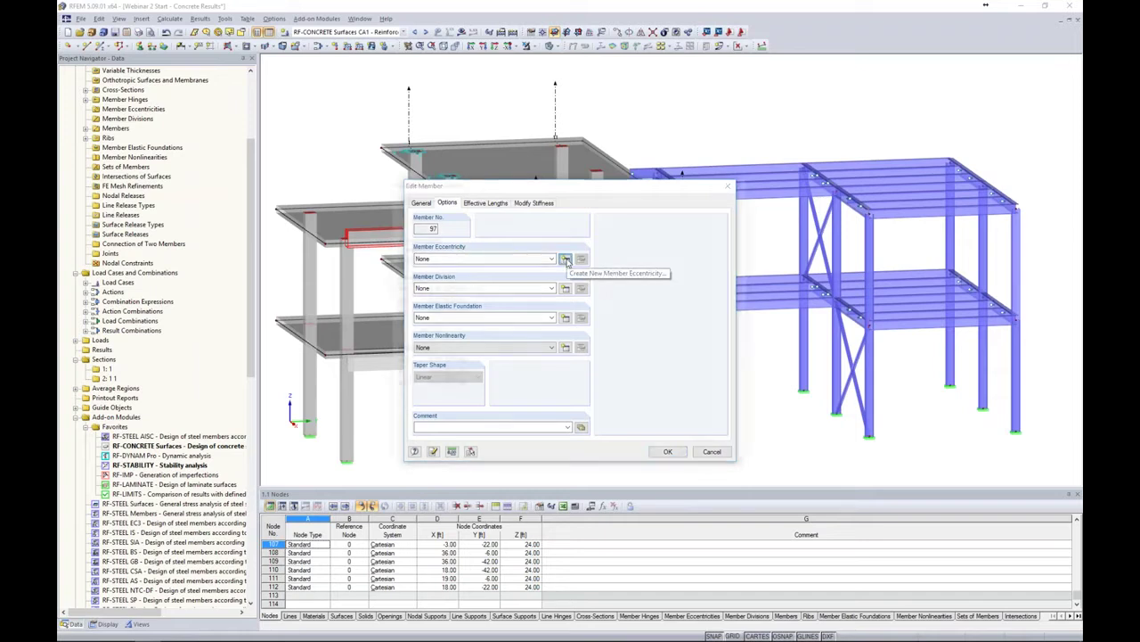
pyautogui.moveTo(580, 183); pyautogui.dragTo(602, 153)
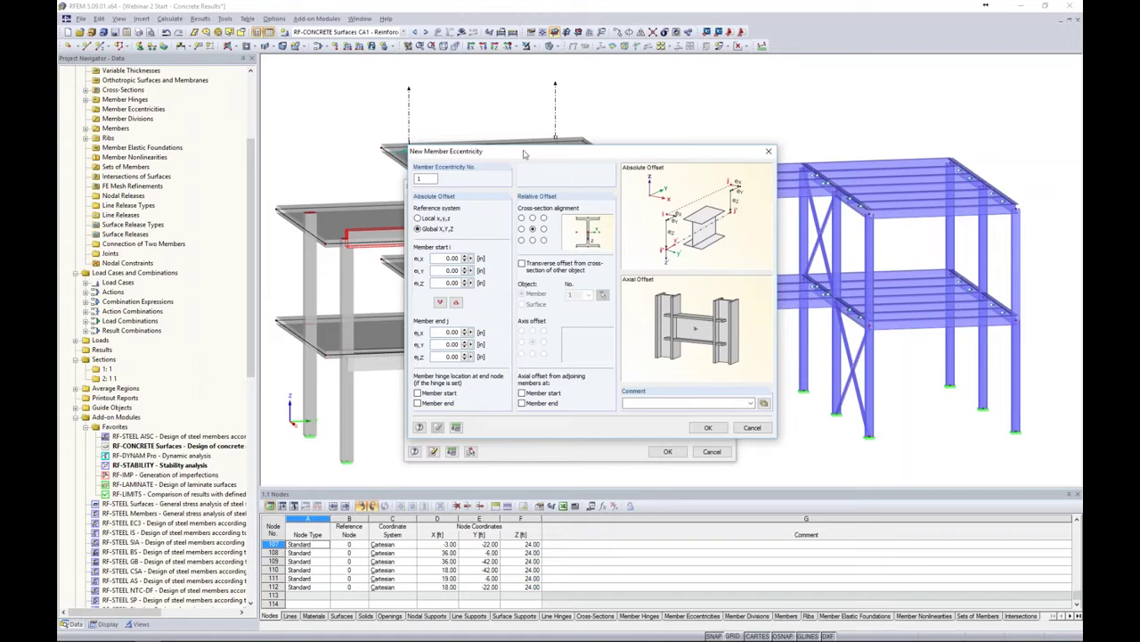
pyautogui.moveTo(527, 155); pyautogui.dragTo(588, 153)
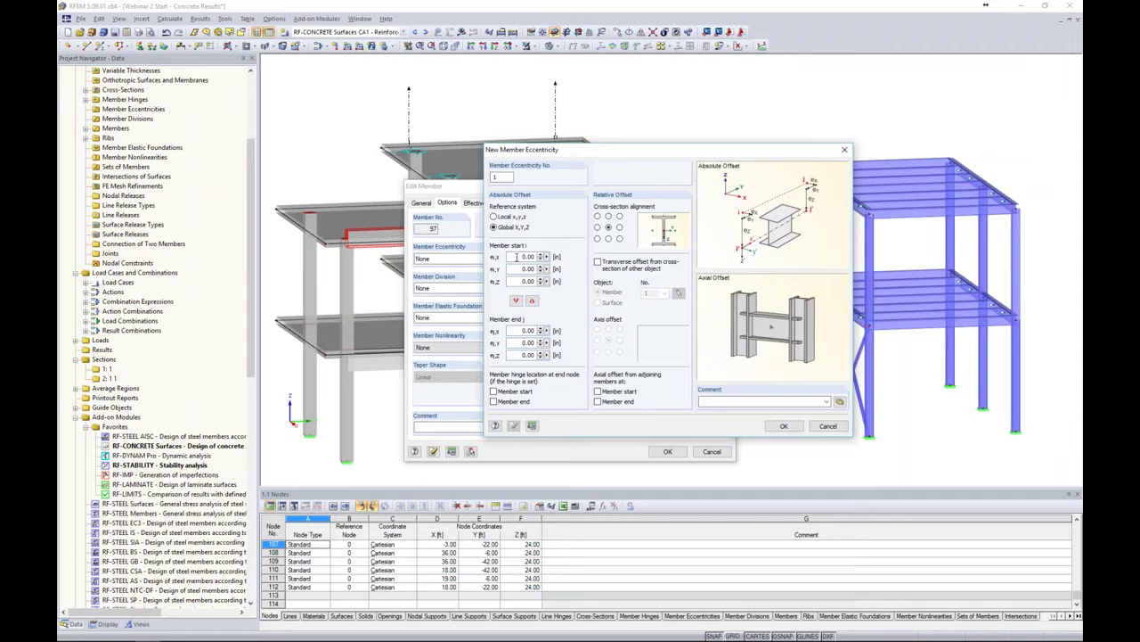
pyautogui.moveTo(592, 156); pyautogui.dragTo(507, 163)
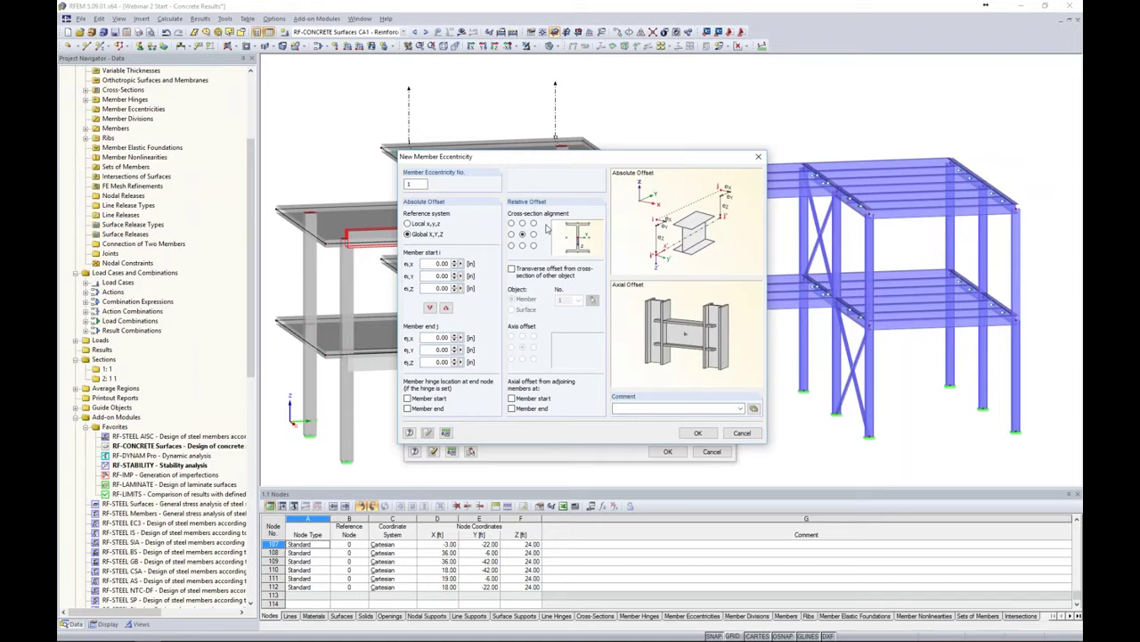
# - Align the beam's cross-section at top middle, offset it transversely from the bottom of surface 2, and apply the eccentricity to the beam
pyautogui.click(512, 223)
pyautogui.click(534, 223)
pyautogui.click(512, 269)
pyautogui.click(512, 309)
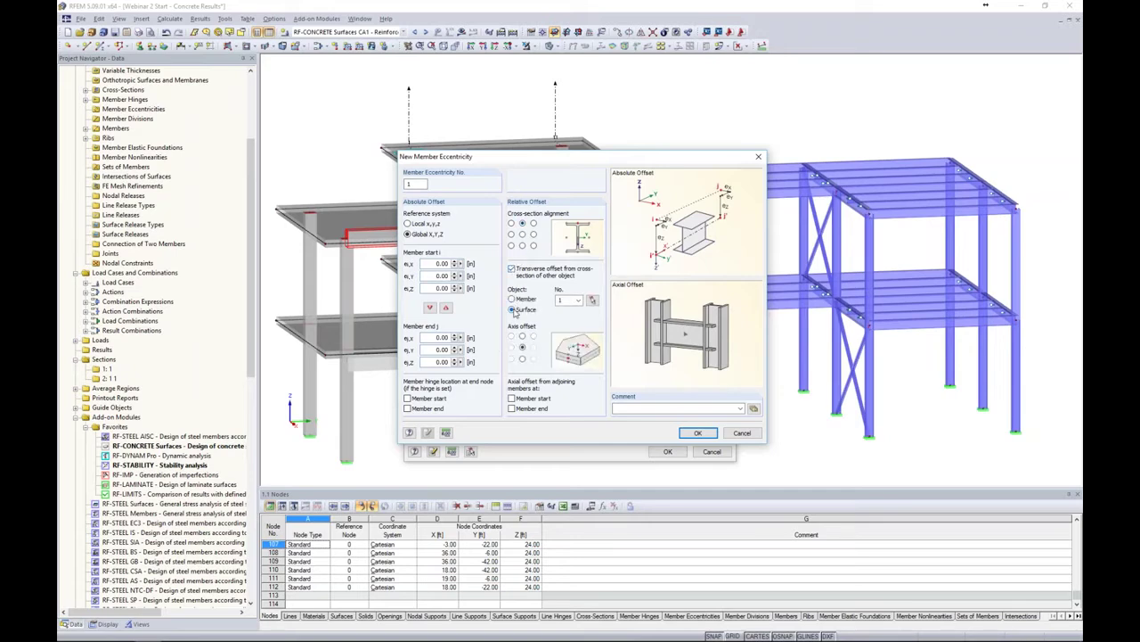
pyautogui.click(592, 302)
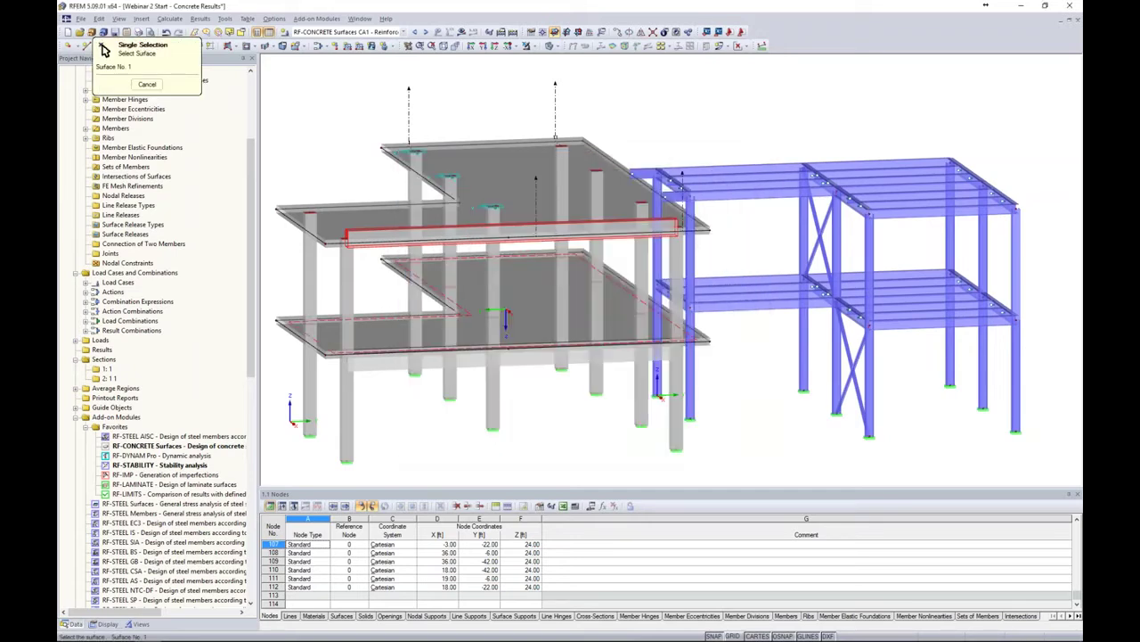
pyautogui.click(514, 281)
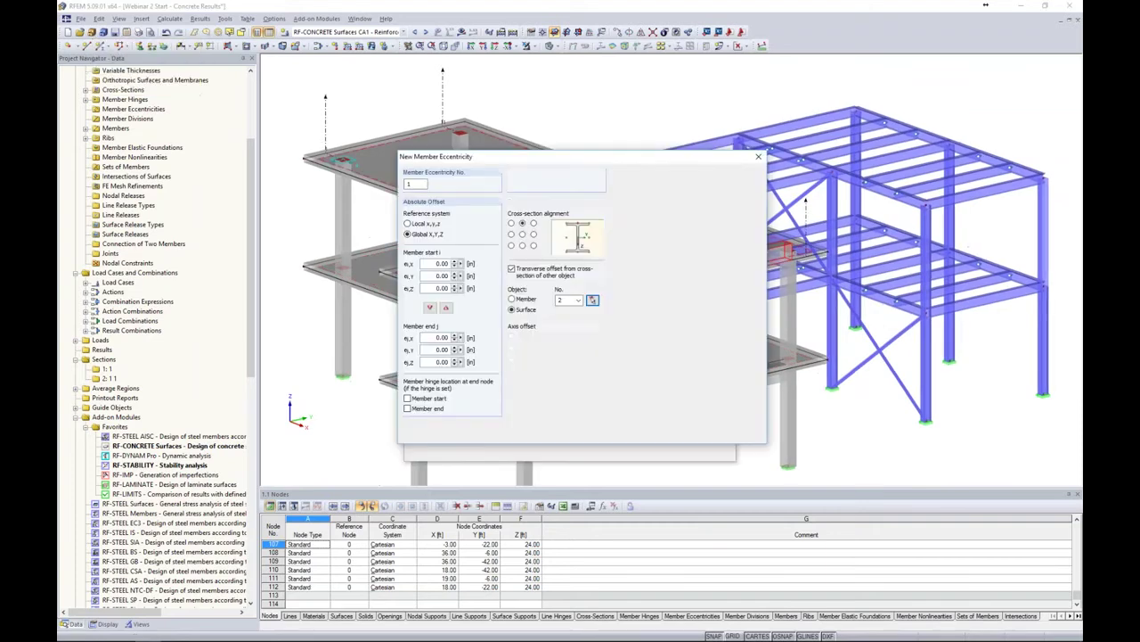
pyautogui.click(523, 359)
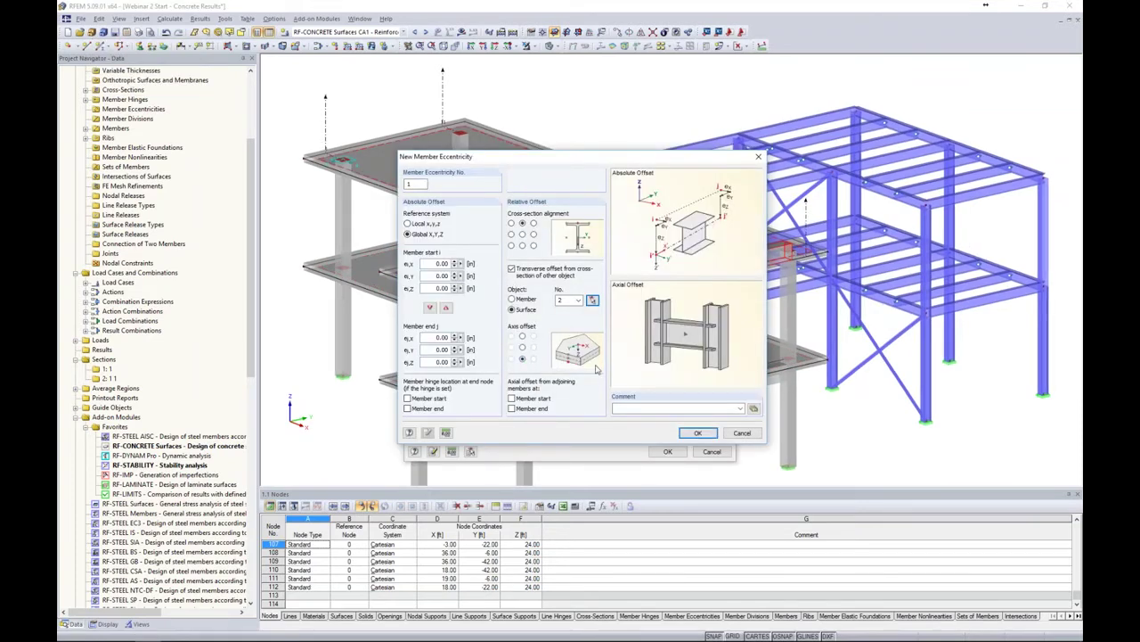
pyautogui.click(688, 430)
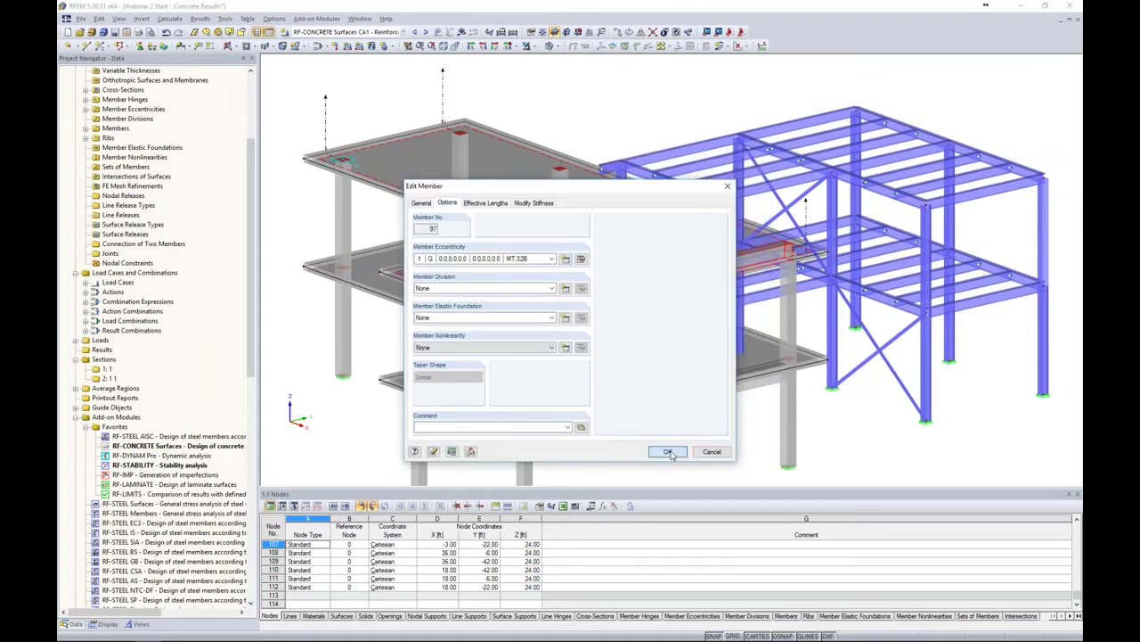
pyautogui.click(668, 451)
pyautogui.keyDown('ctrl'); pyautogui.moveTo(665, 449); pyautogui.dragTo(660, 385, button='middle'); pyautogui.keyUp('ctrl')
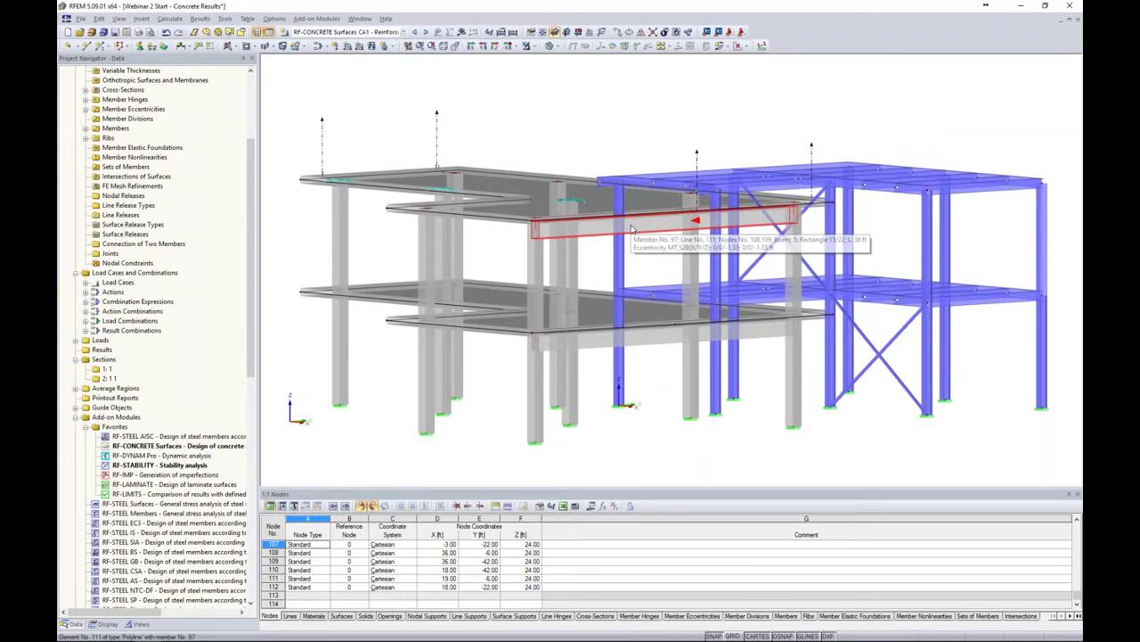
# - Isolate the top slab and its edge beam with the saved Top Slab view and display them as a solid model
pyautogui.scroll(-3, 632, 229)
pyautogui.keyDown('ctrl'); pyautogui.moveTo(673, 238); pyautogui.dragTo(465, 240, button='middle'); pyautogui.keyUp('ctrl')
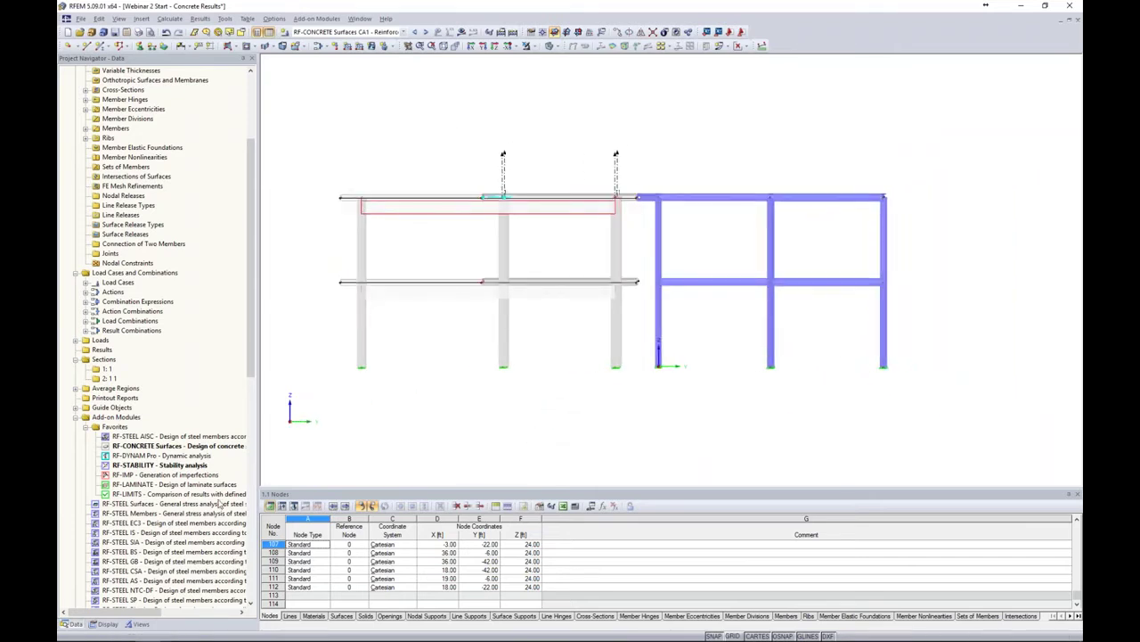
pyautogui.click(140, 624)
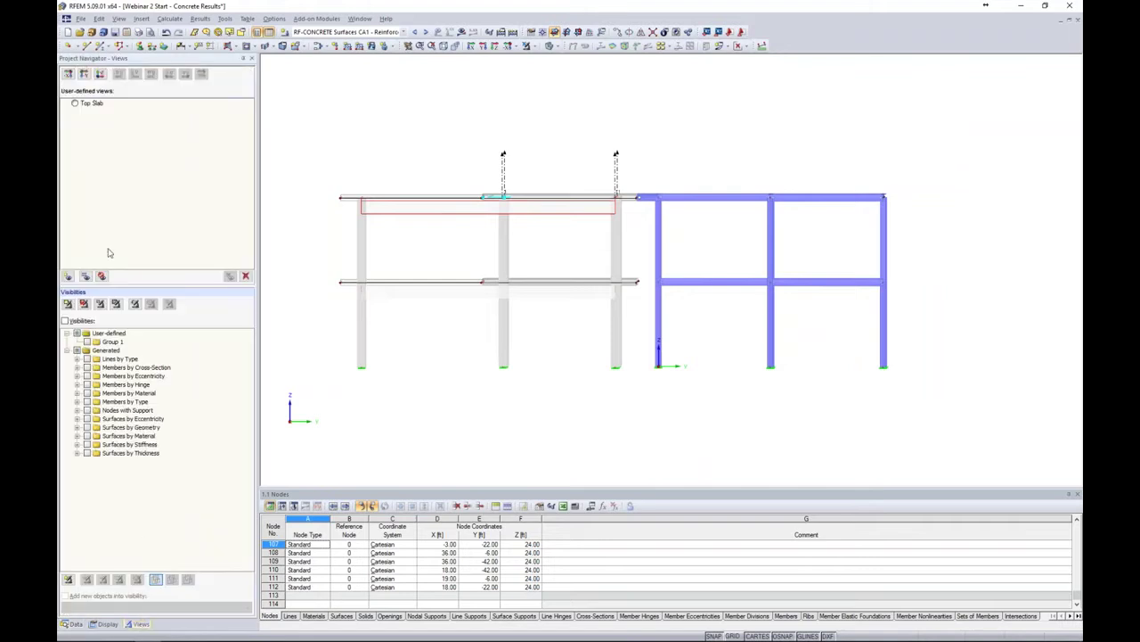
pyautogui.doubleClick(89, 103)
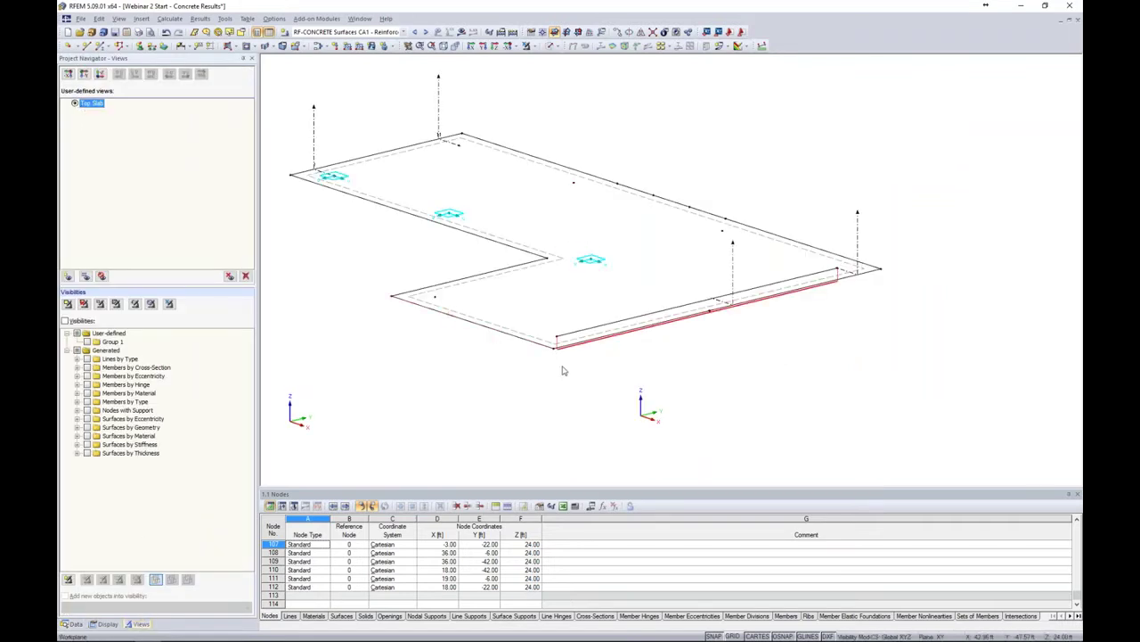
pyautogui.click(551, 47)
pyautogui.click(561, 69)
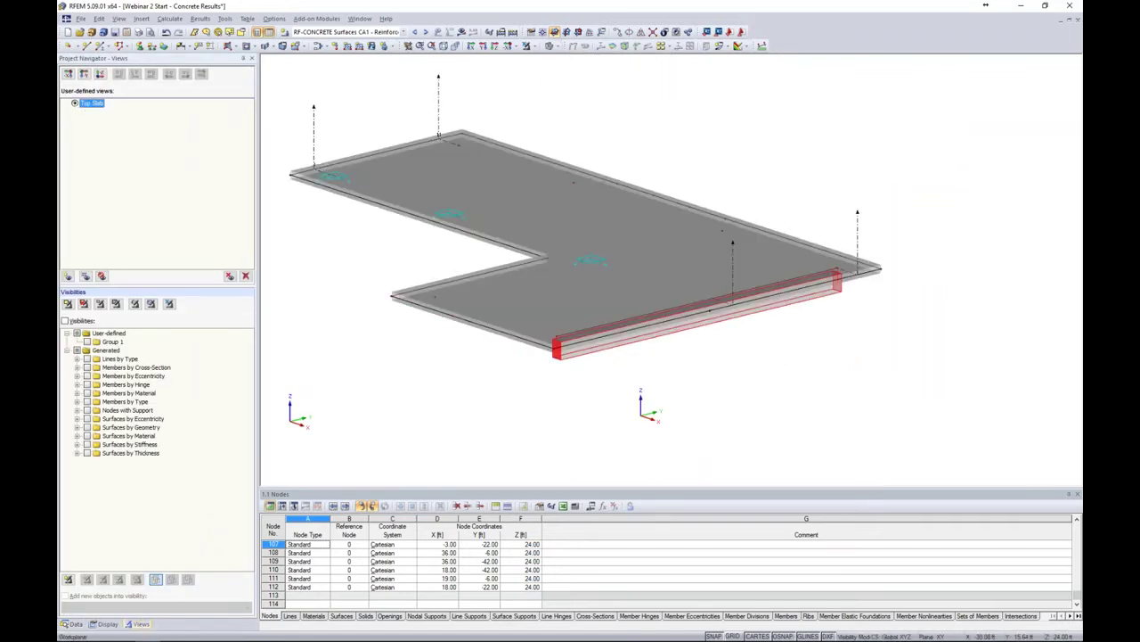
# - Switch the model display to wireframe and examine the edge beam's offset axis relative to the slab edge
pyautogui.keyDown('ctrl'); pyautogui.moveTo(757, 178); pyautogui.dragTo(764, 139, button='middle'); pyautogui.keyUp('ctrl')
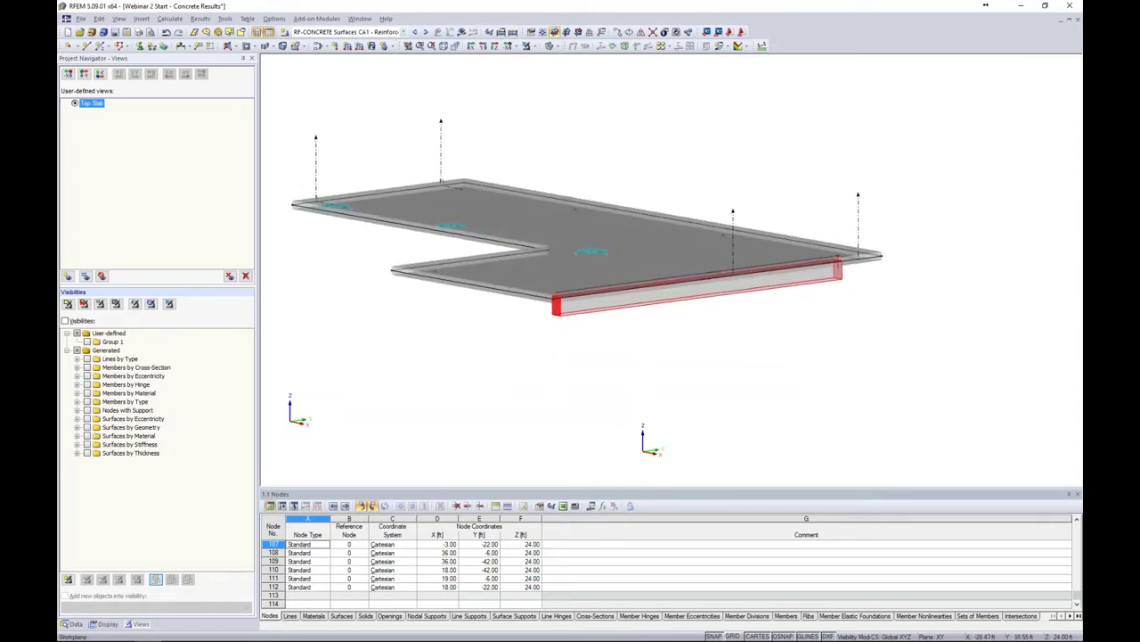
pyautogui.click(558, 49)
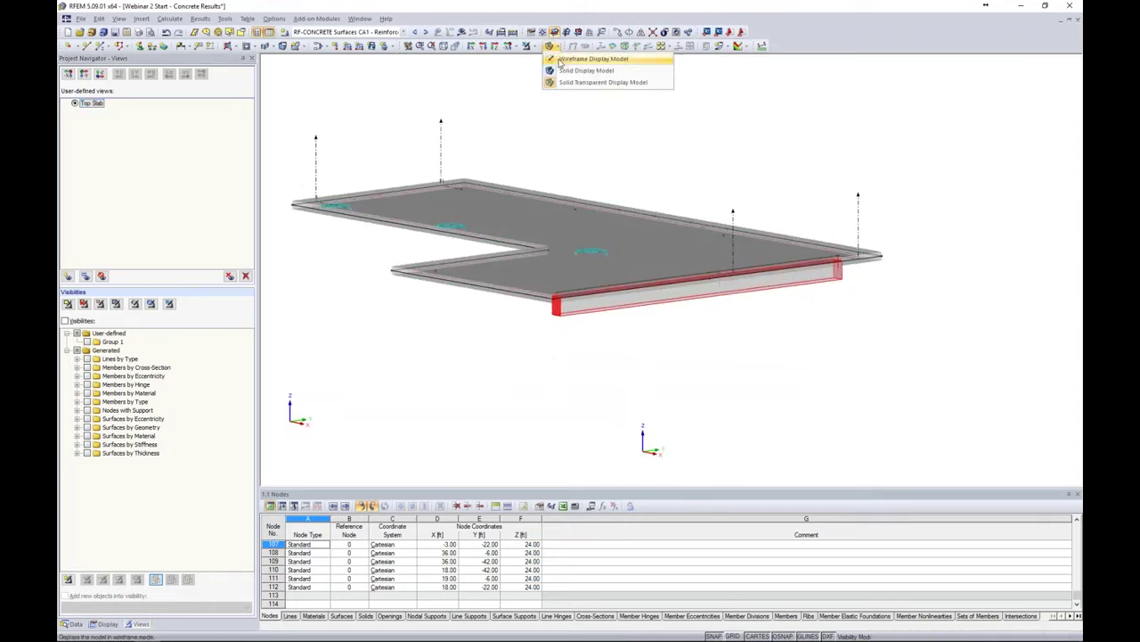
pyautogui.click(570, 57)
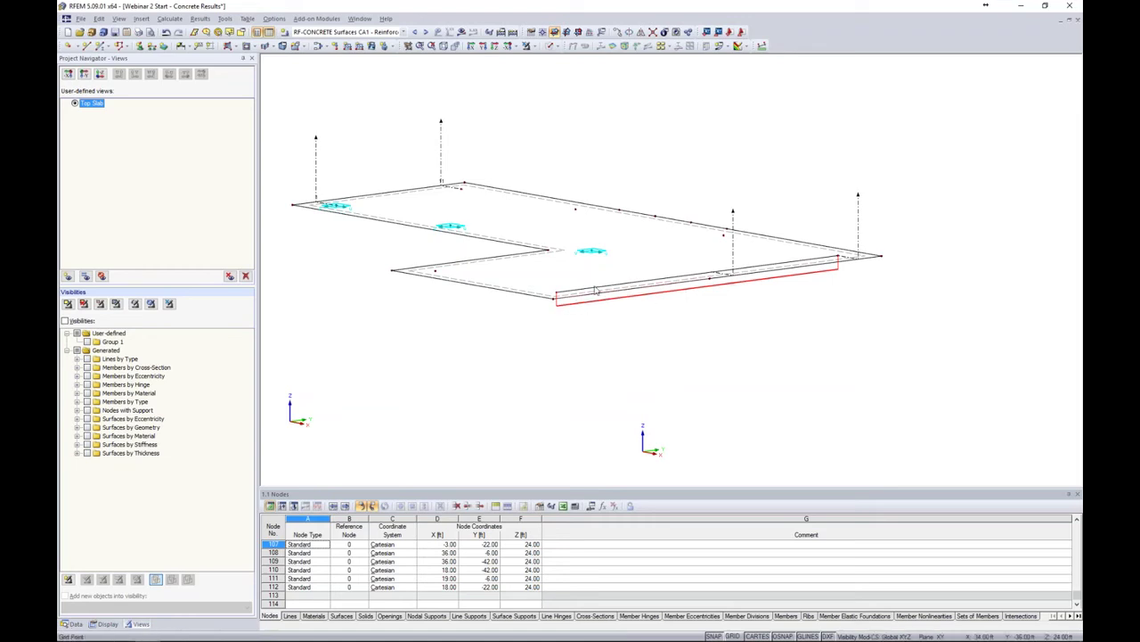
pyautogui.scroll(3, 571, 303)
pyautogui.scroll(1, 636, 294)
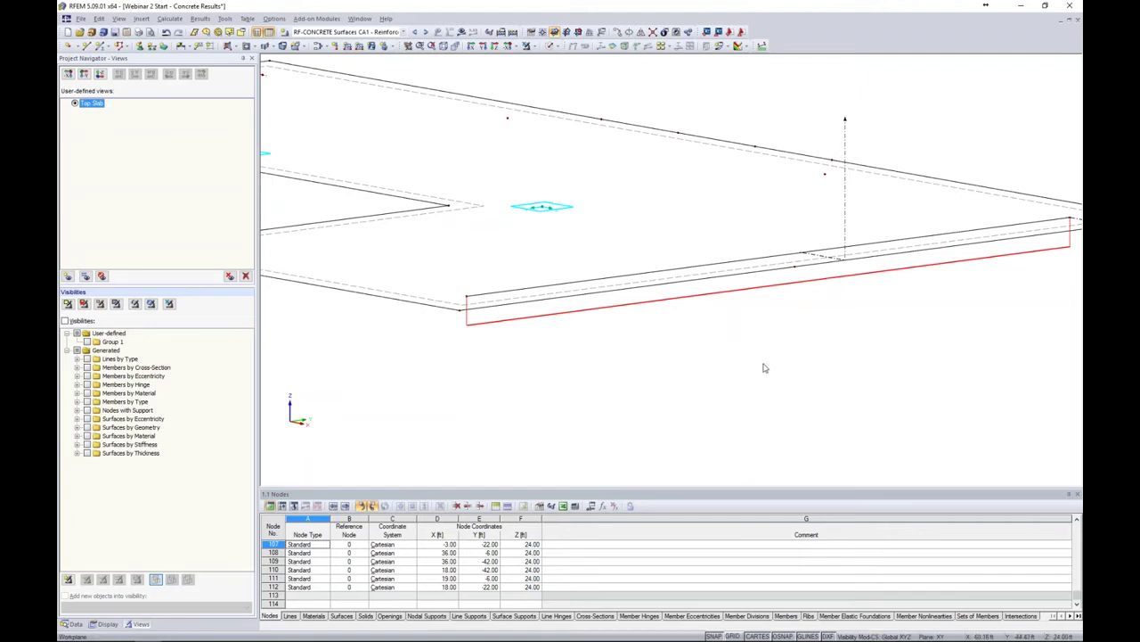
pyautogui.scroll(-2, 698, 343)
pyautogui.scroll(-2, 693, 344)
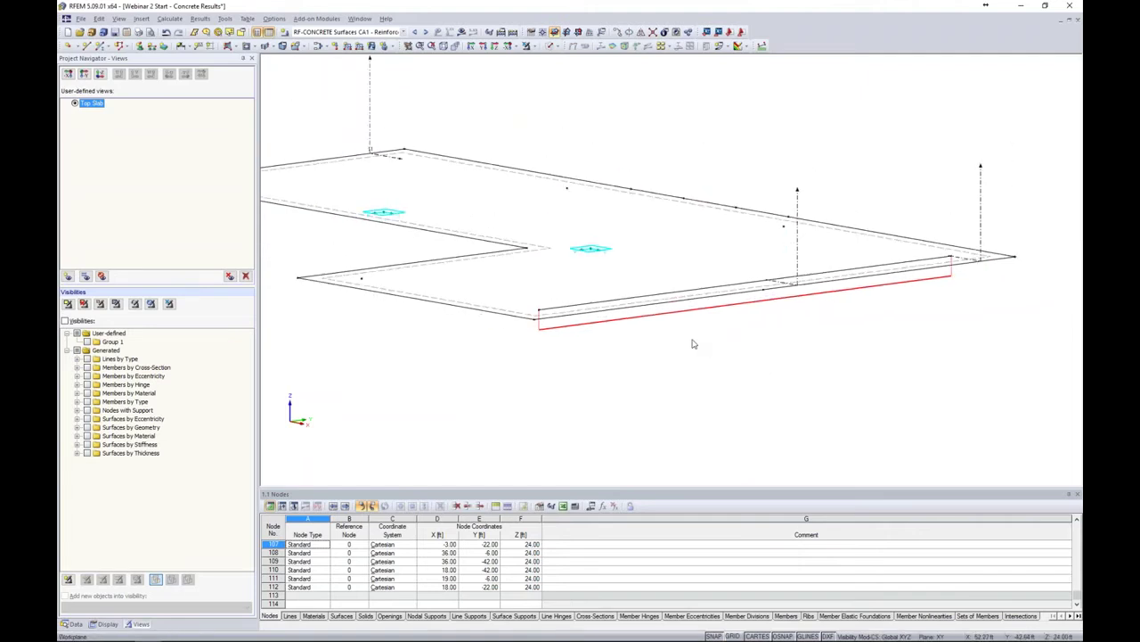
pyautogui.keyDown('ctrl'); pyautogui.moveTo(693, 344); pyautogui.dragTo(704, 322, button='middle'); pyautogui.keyUp('ctrl')
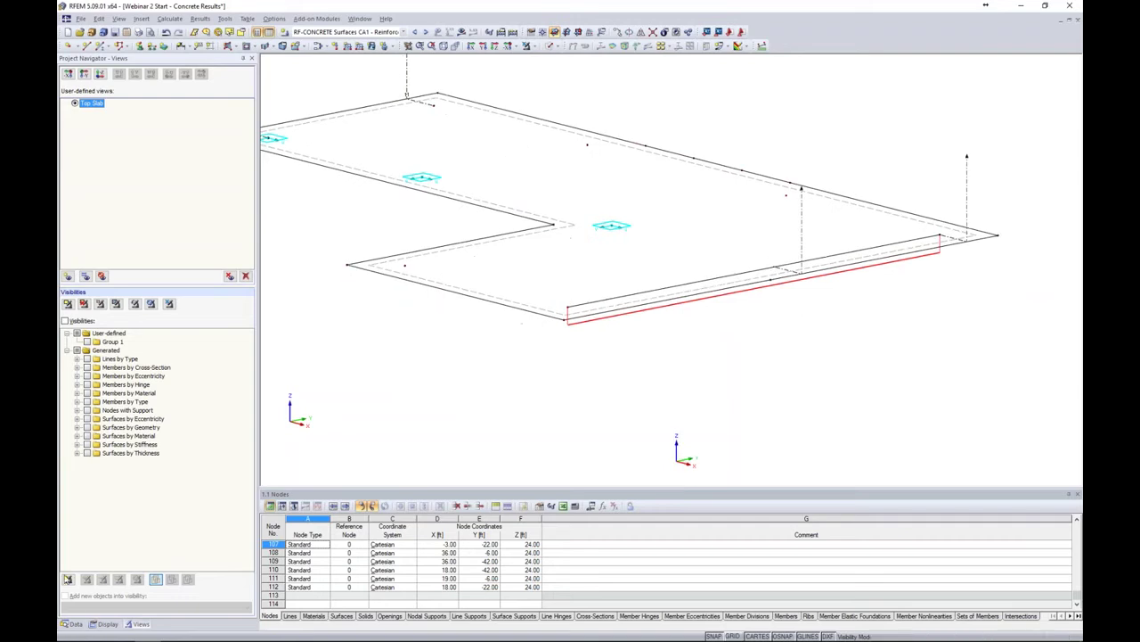
# - Start a new line release on the edge beam's original line 111 and begin a new line release type for it
pyautogui.click(75, 624)
pyautogui.scroll(5, 154, 348)
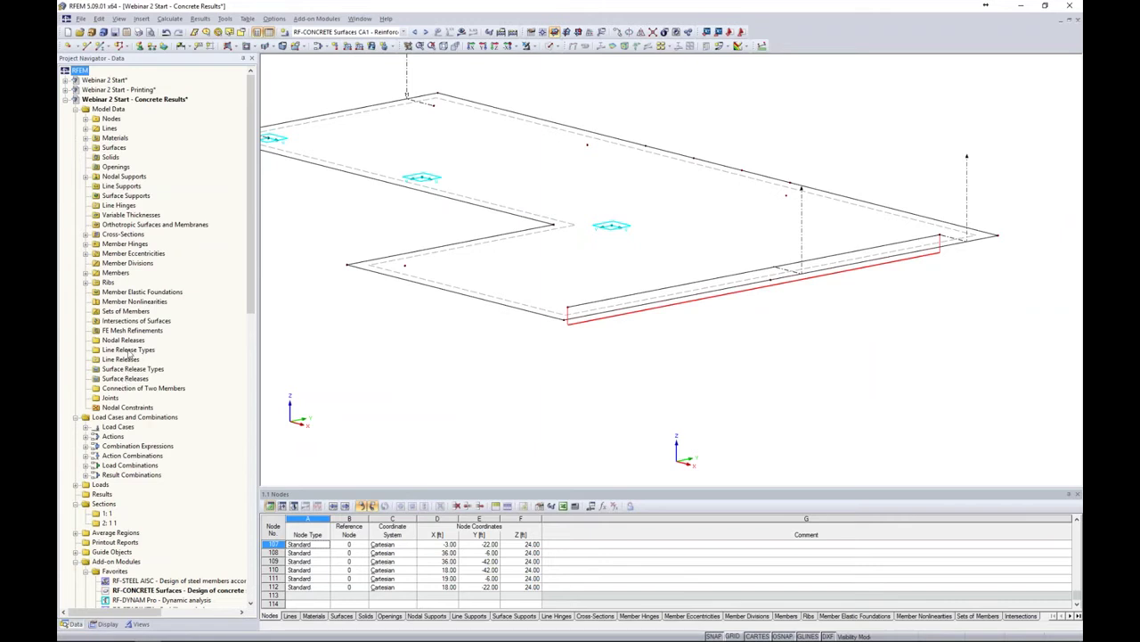
pyautogui.rightClick(123, 360)
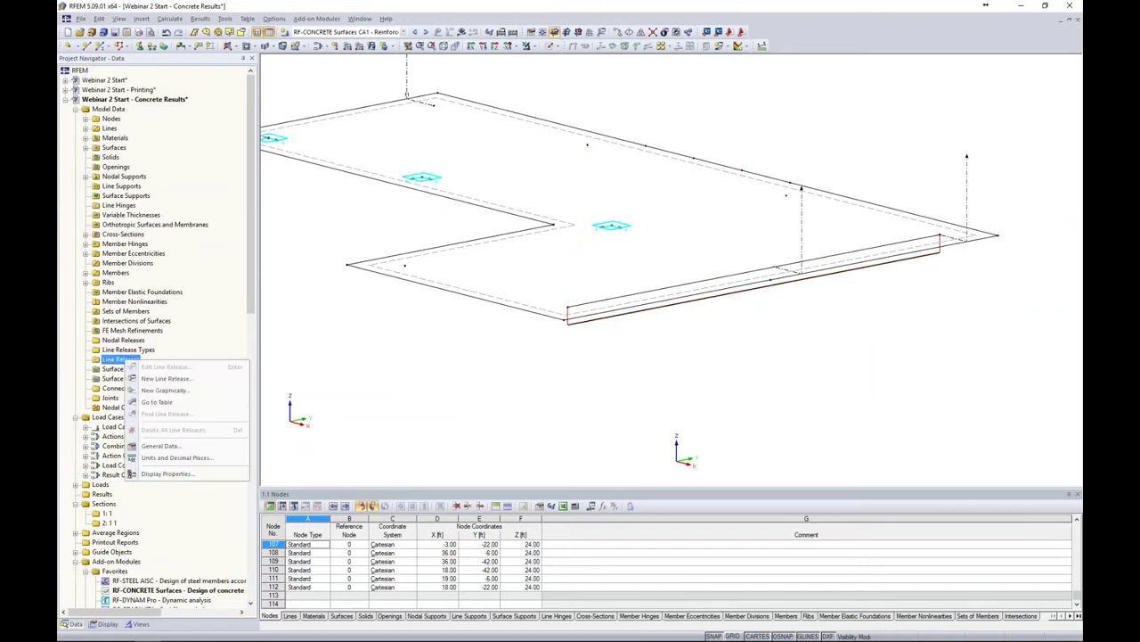
pyautogui.click(161, 379)
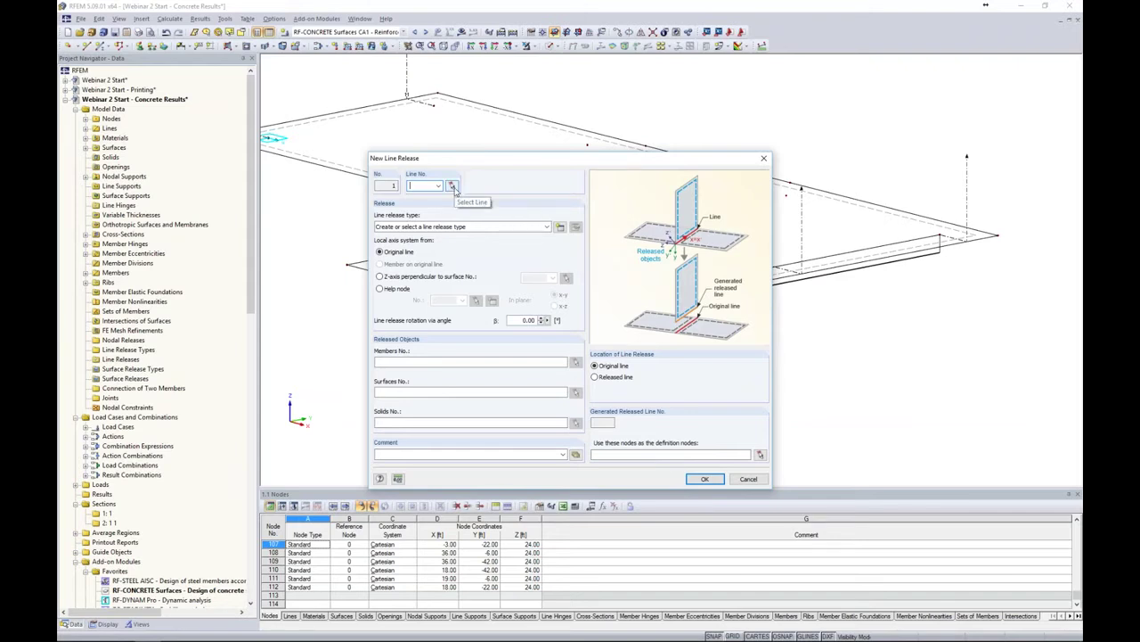
pyautogui.click(453, 186)
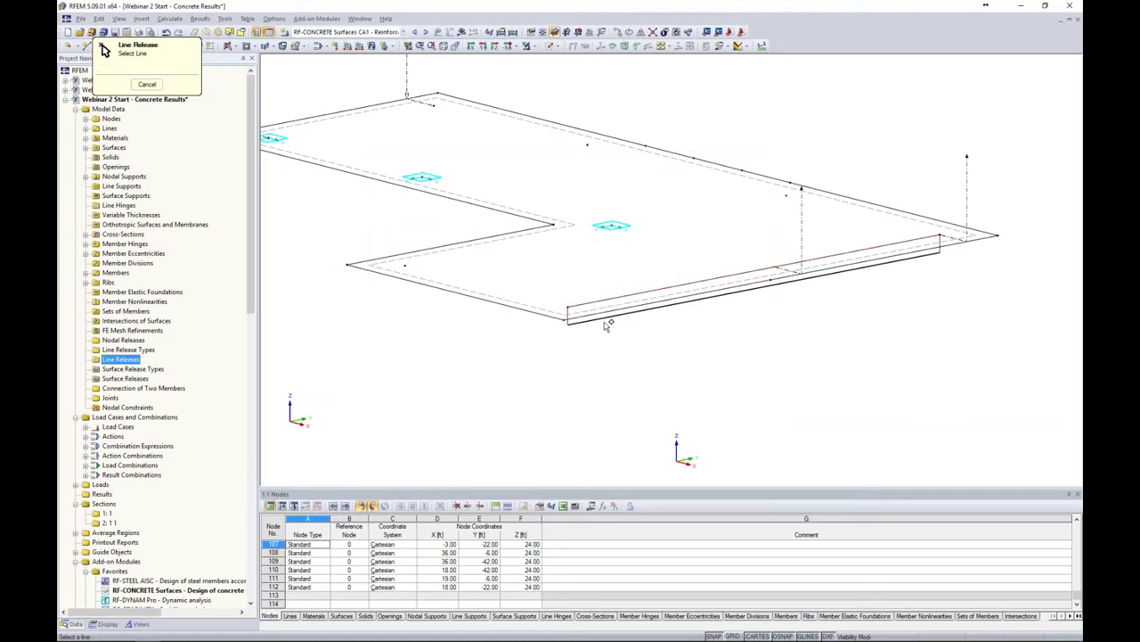
pyautogui.scroll(3, 600, 322)
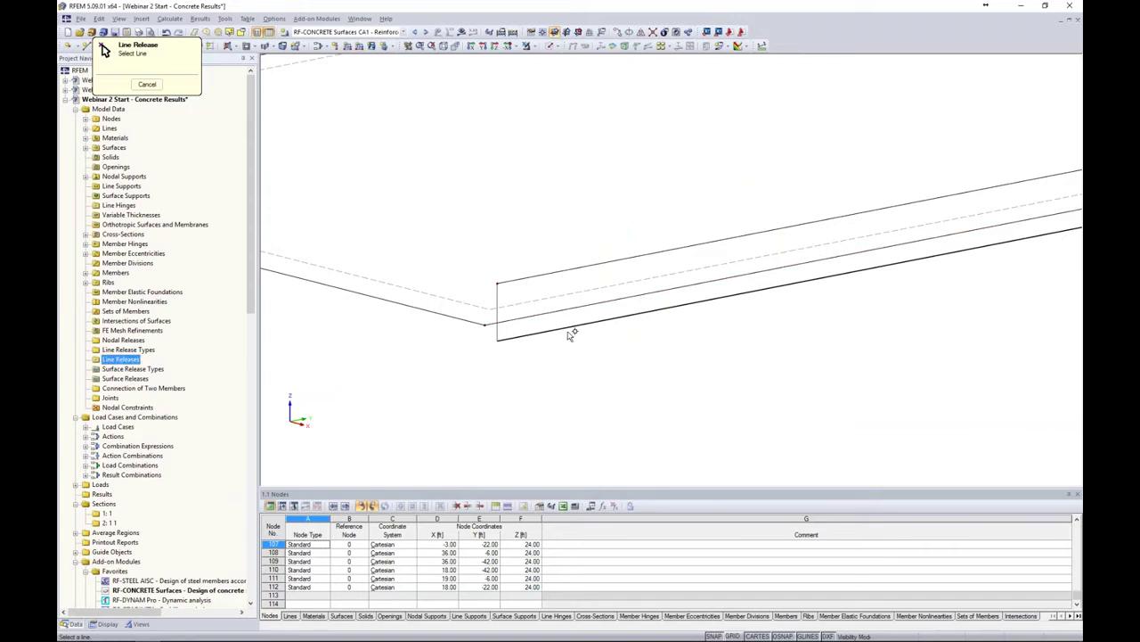
pyautogui.click(564, 271)
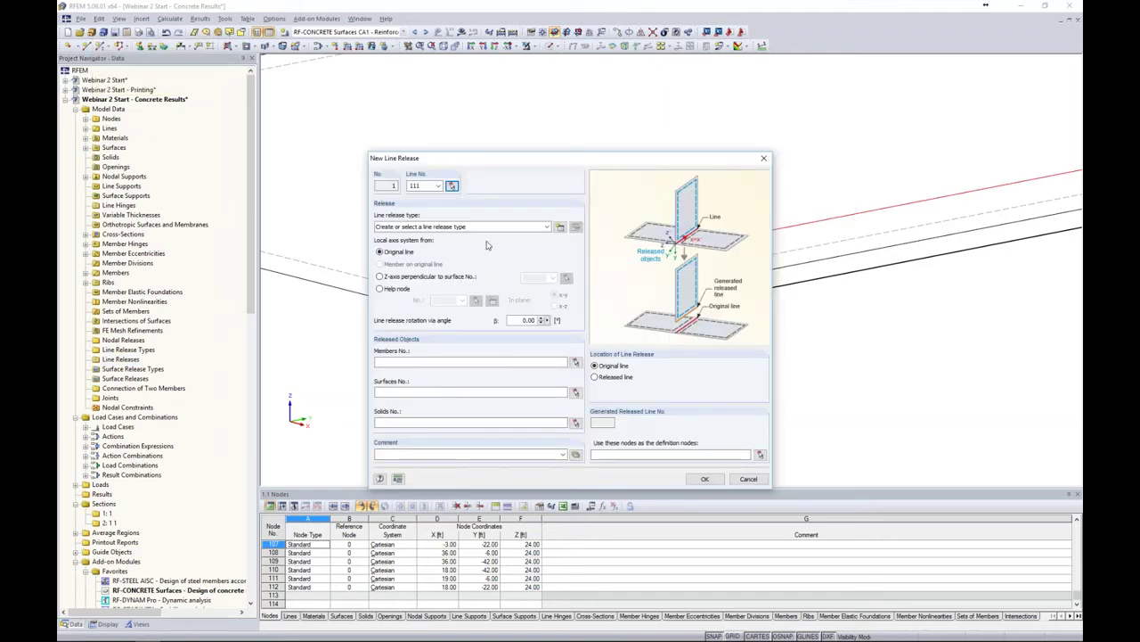
pyautogui.click(561, 228)
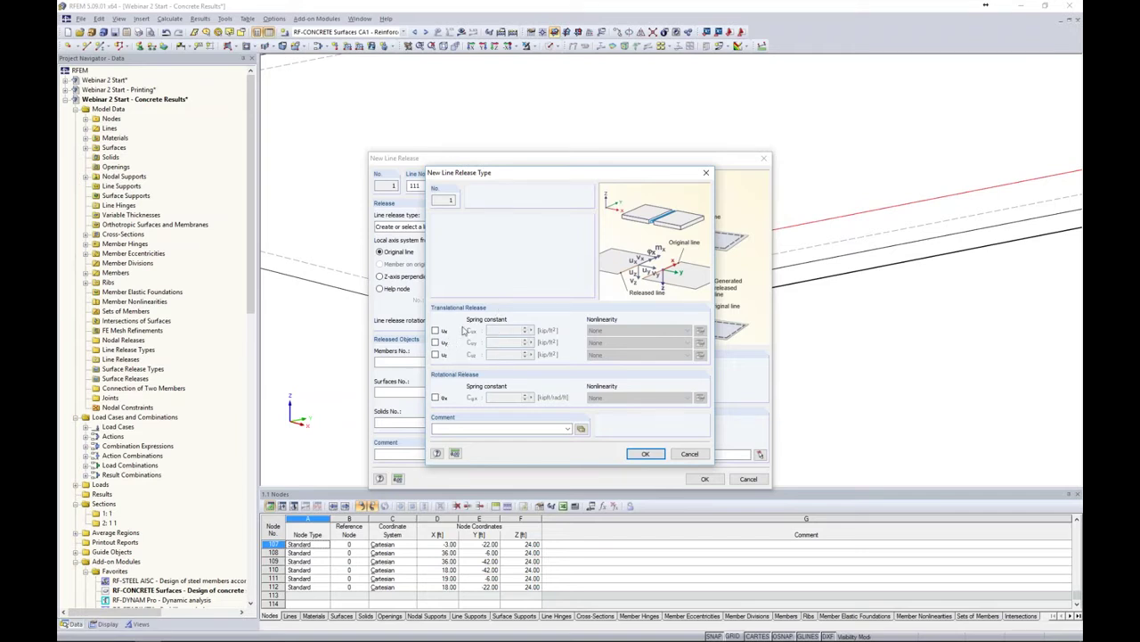
# - Try a translational release in ux with the Friction vy nonlinearity and look at its friction settings
pyautogui.click(435, 331)
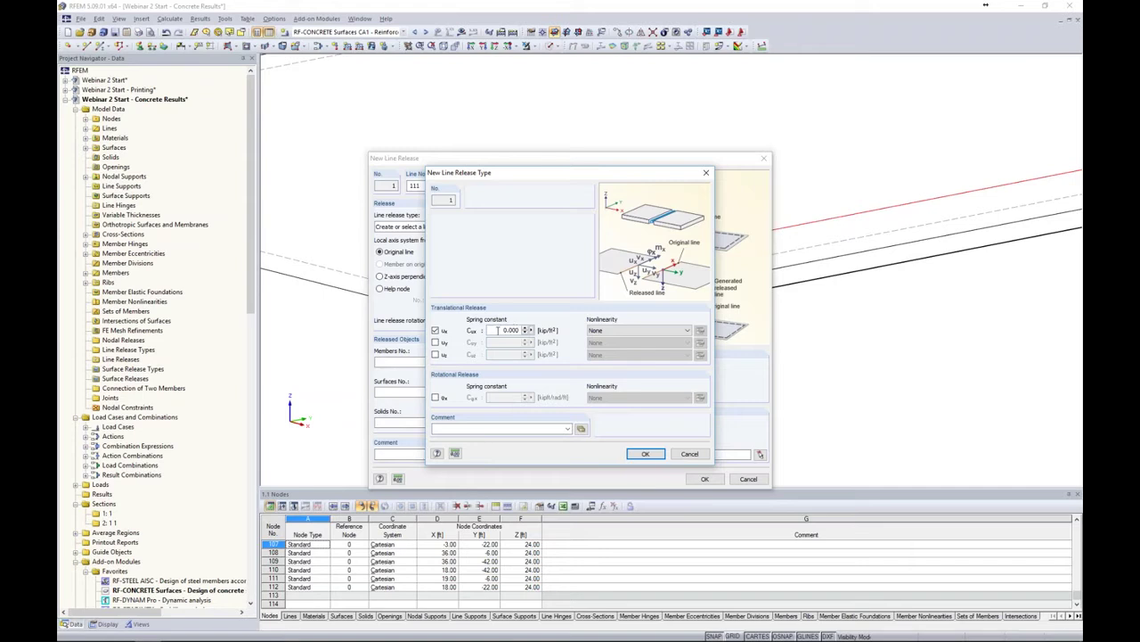
pyautogui.click(633, 331)
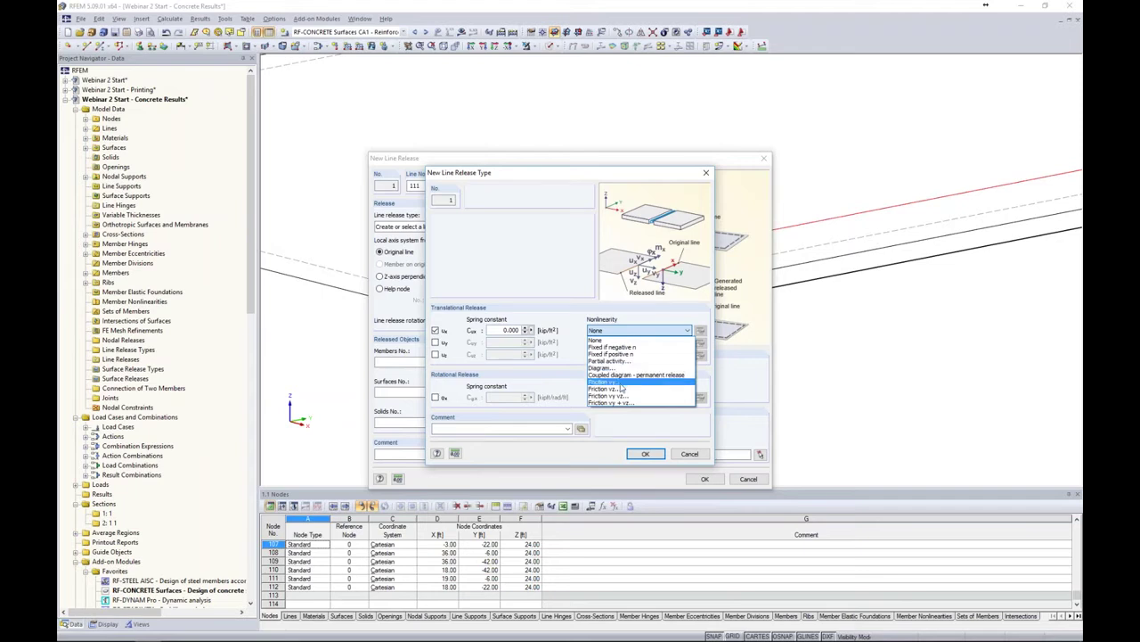
pyautogui.click(621, 383)
pyautogui.click(700, 331)
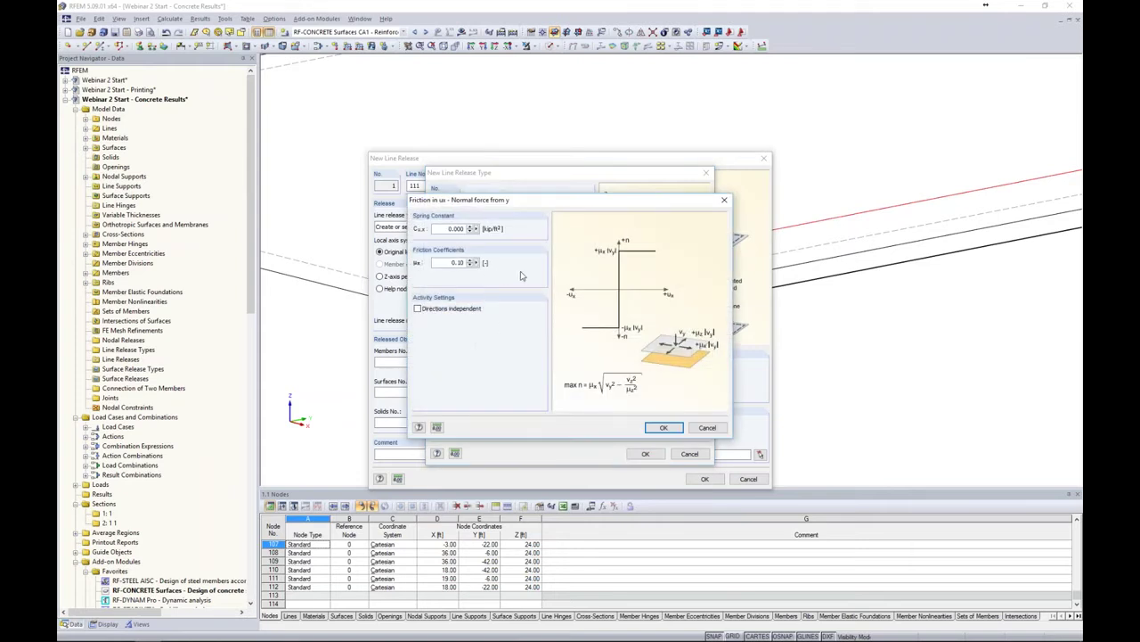
pyautogui.click(708, 429)
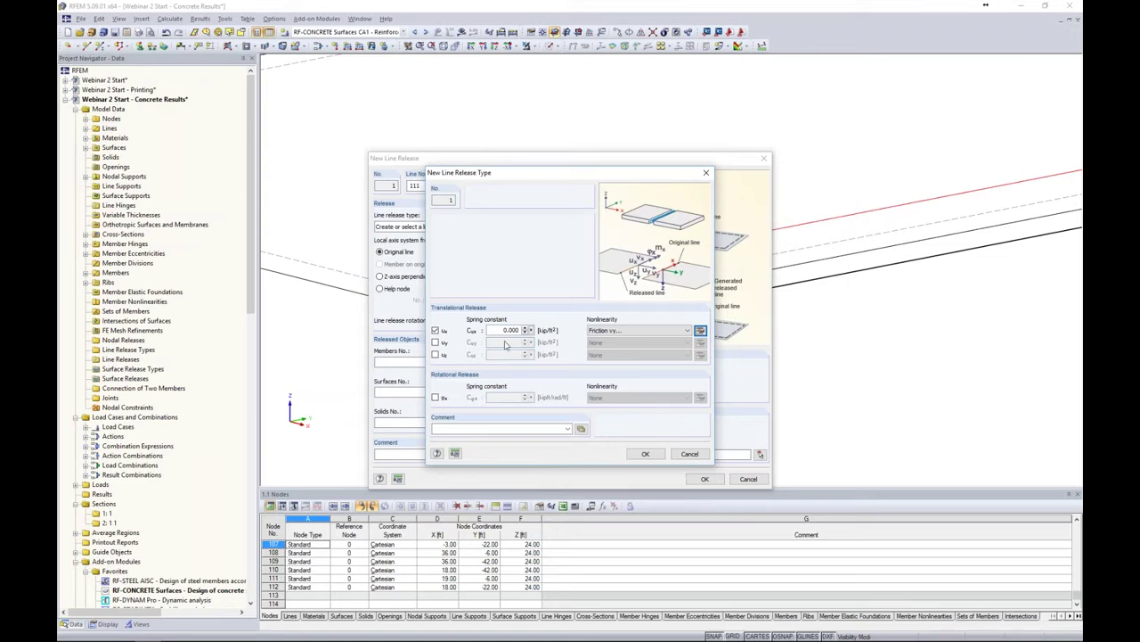
pyautogui.click(445, 332)
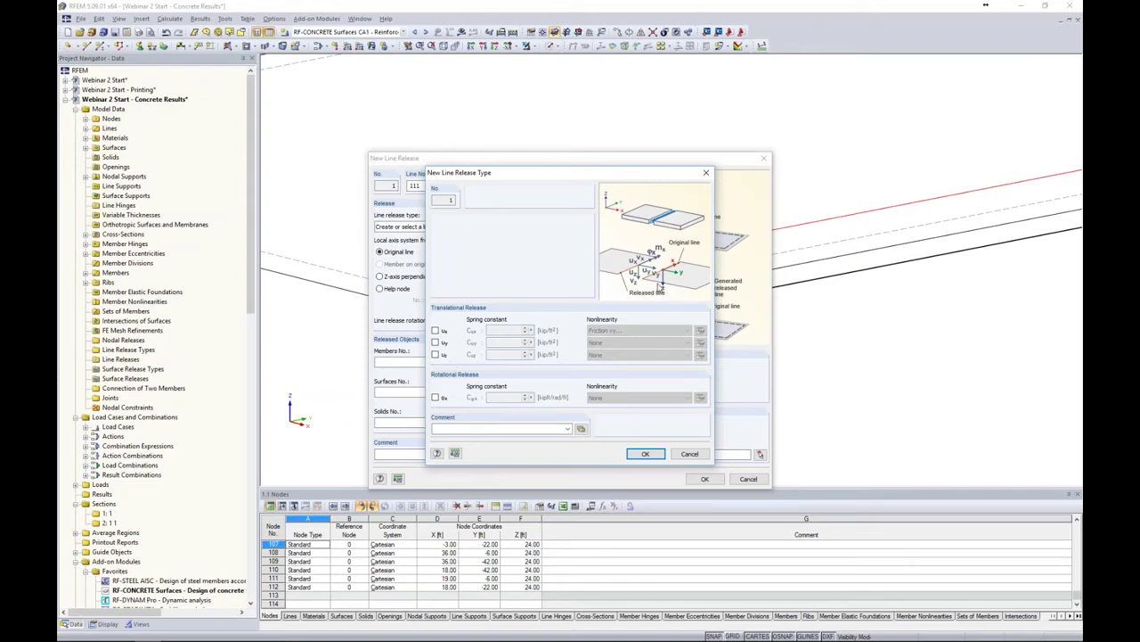
# - Release only the rotation about the line's x-axis, assign surface 2 as the released object, and create the line release
pyautogui.click(436, 399)
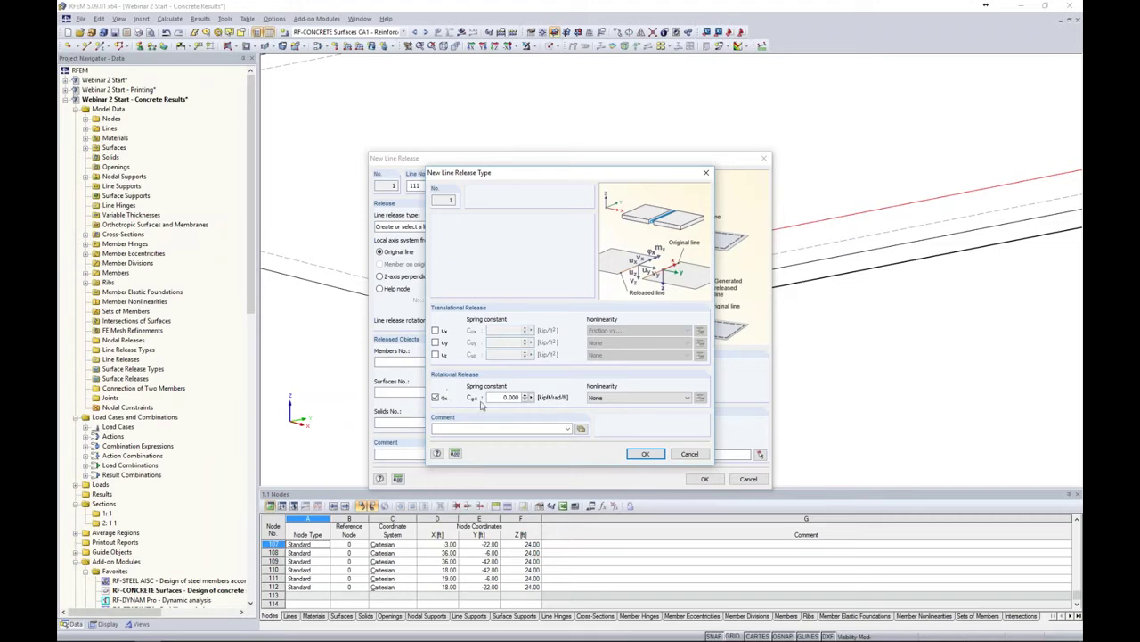
pyautogui.click(645, 454)
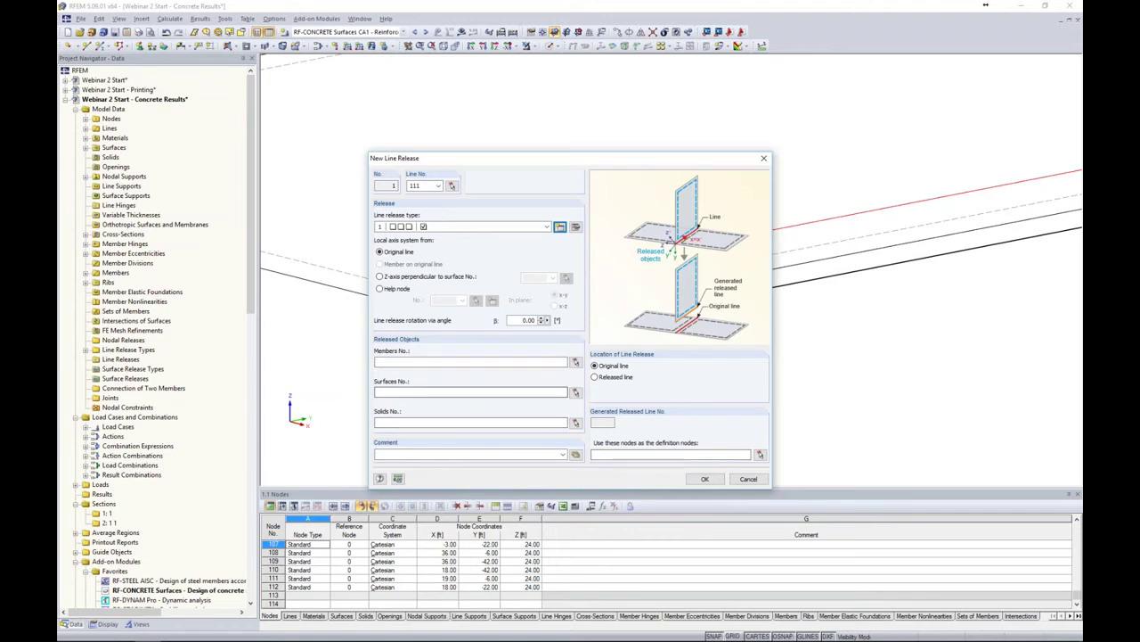
pyautogui.click(574, 392)
pyautogui.click(618, 298)
pyautogui.click(183, 105)
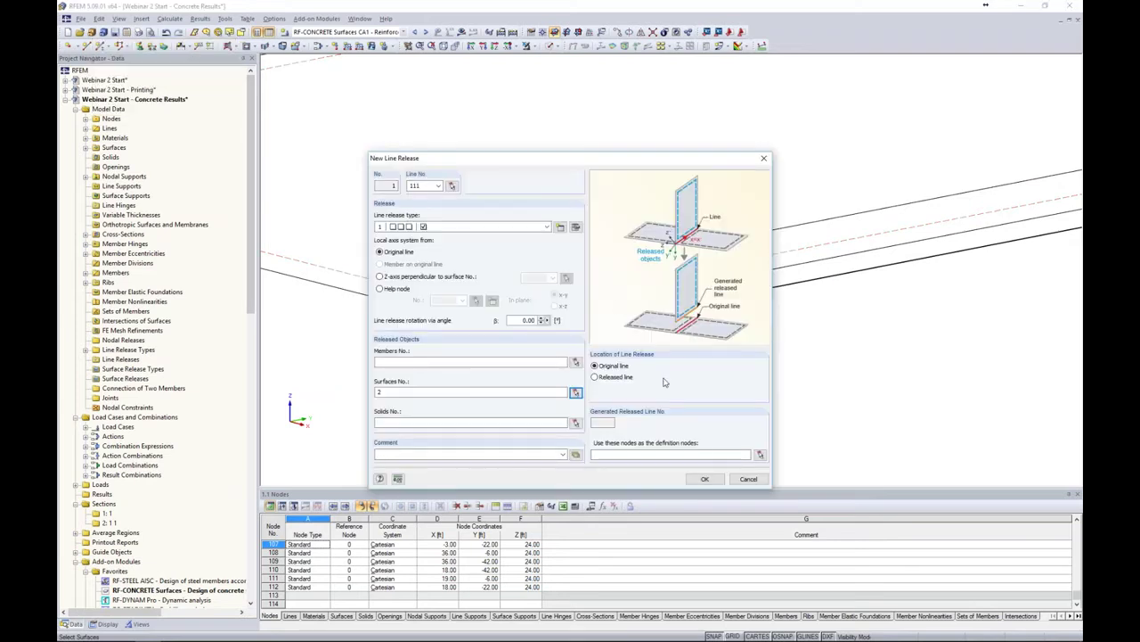
pyautogui.click(704, 479)
pyautogui.scroll(3, 718, 364)
pyautogui.scroll(-5, 718, 365)
pyautogui.click(656, 325)
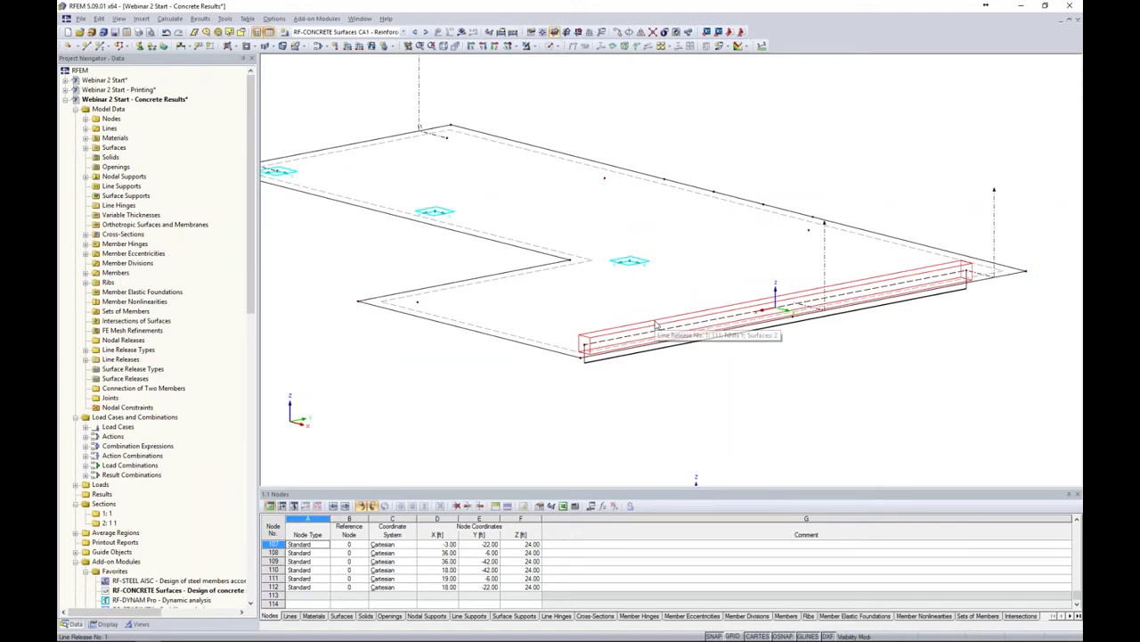
pyautogui.click(690, 382)
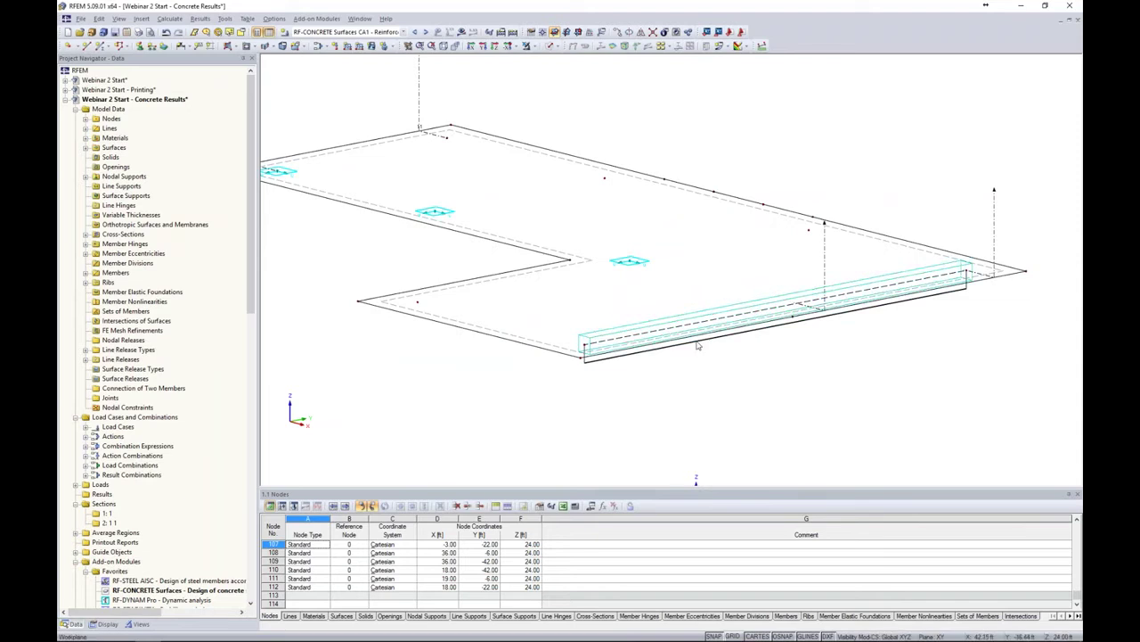
# - Calculate the results of load combination CO2 (1.2D + 1.6L)
pyautogui.click(403, 32)
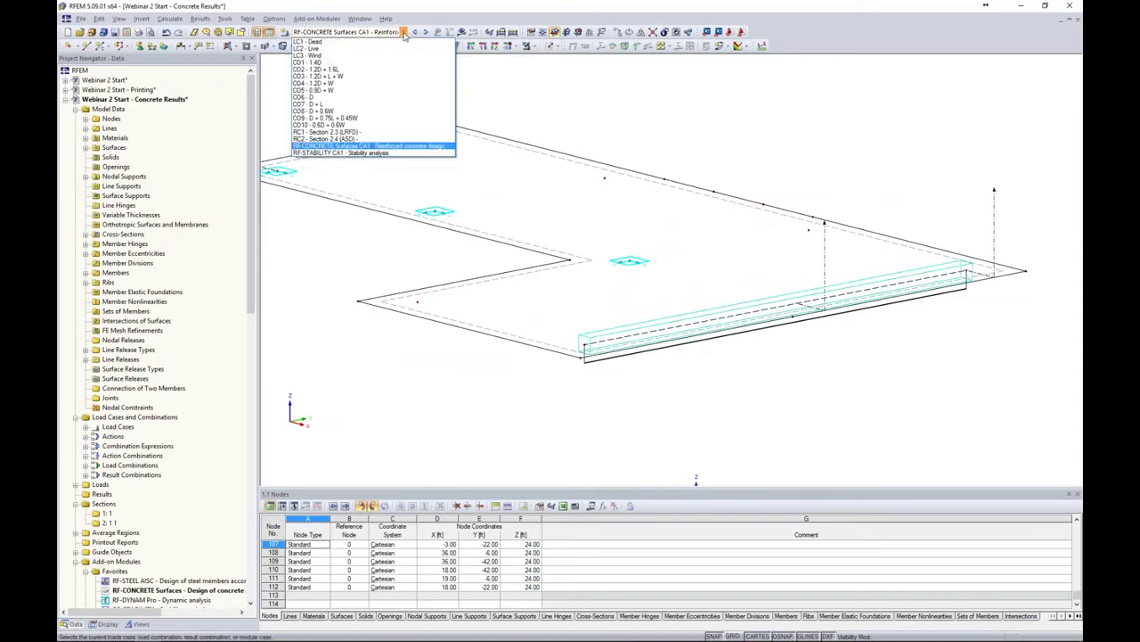
pyautogui.click(371, 70)
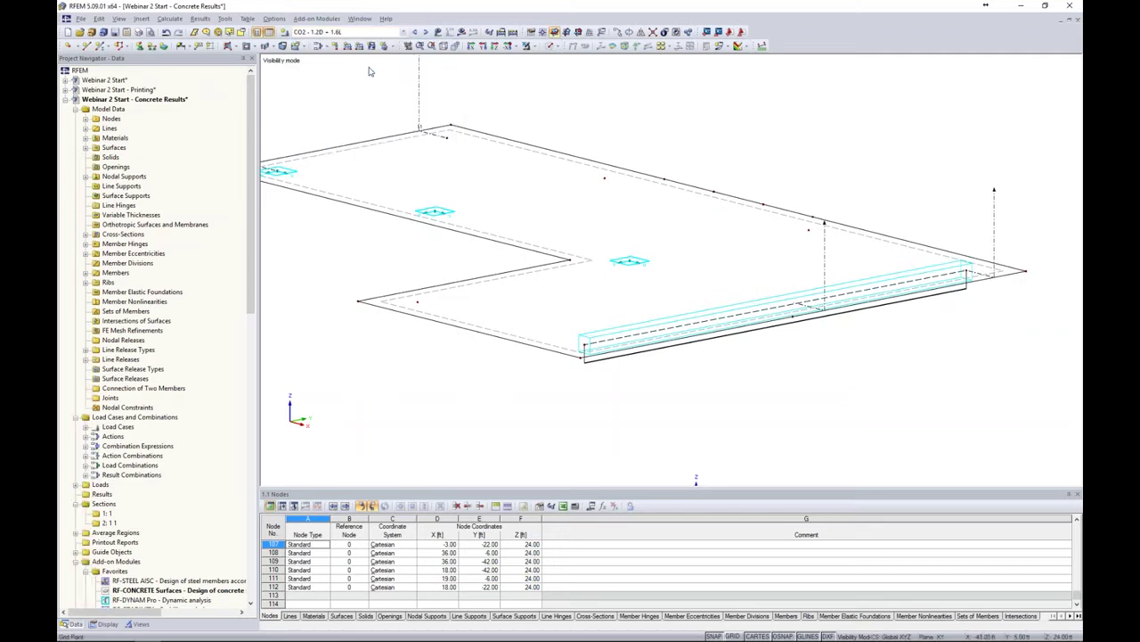
pyautogui.click(460, 31)
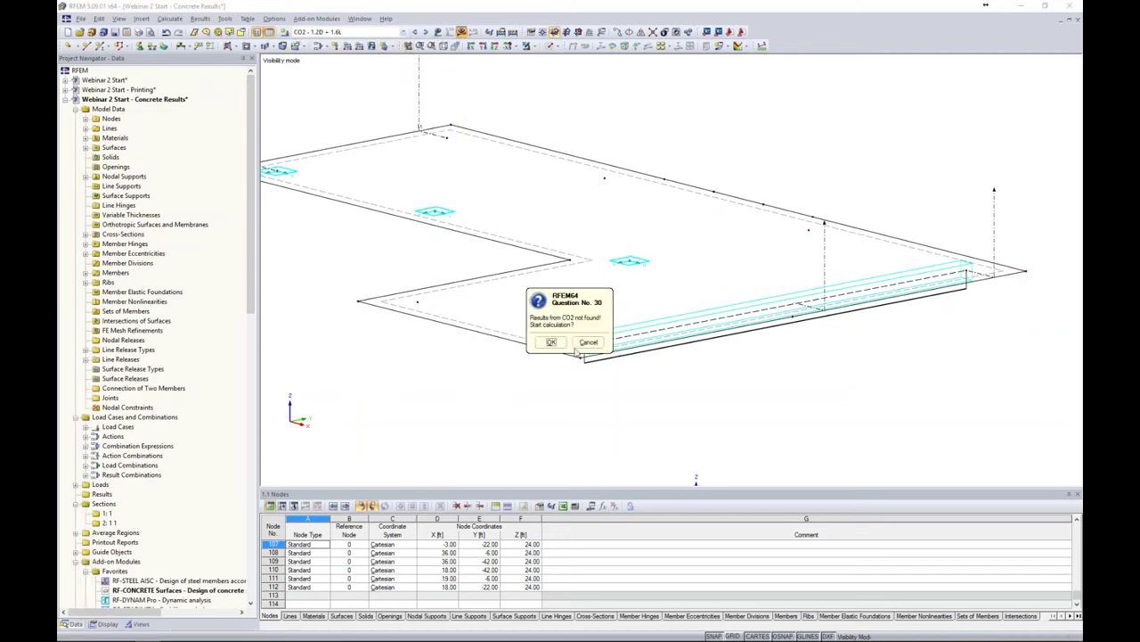
pyautogui.click(552, 343)
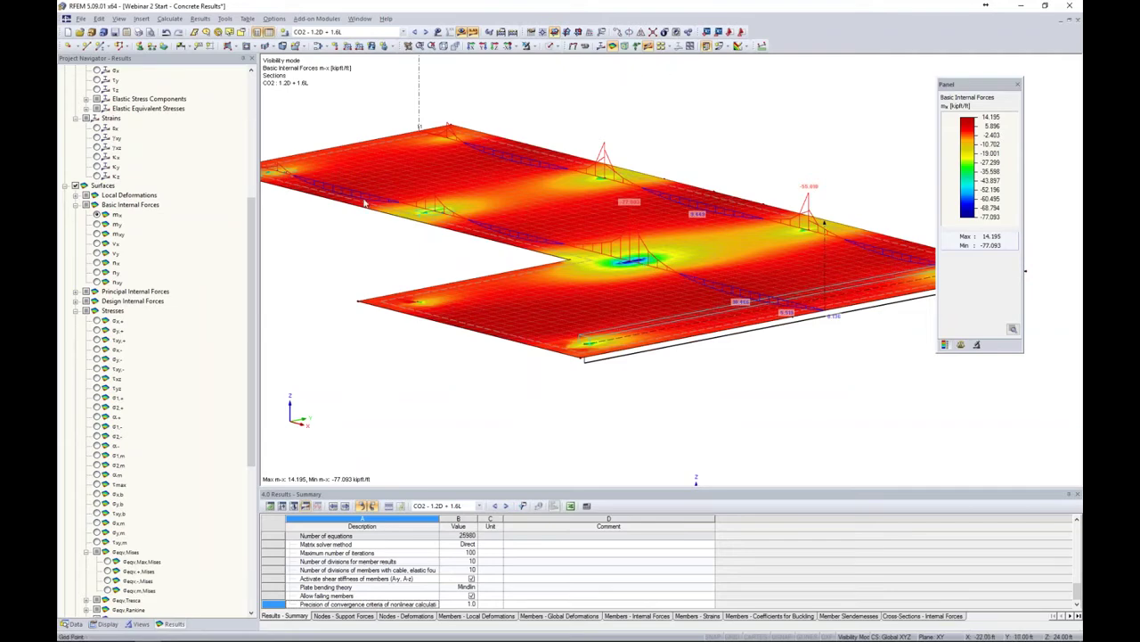
# - Hide the surface internal force results and the section diagrams on the top slab
pyautogui.click(85, 185)
pyautogui.click(613, 45)
pyautogui.moveTo(766, 343); pyautogui.dragTo(698, 301, button='middle')
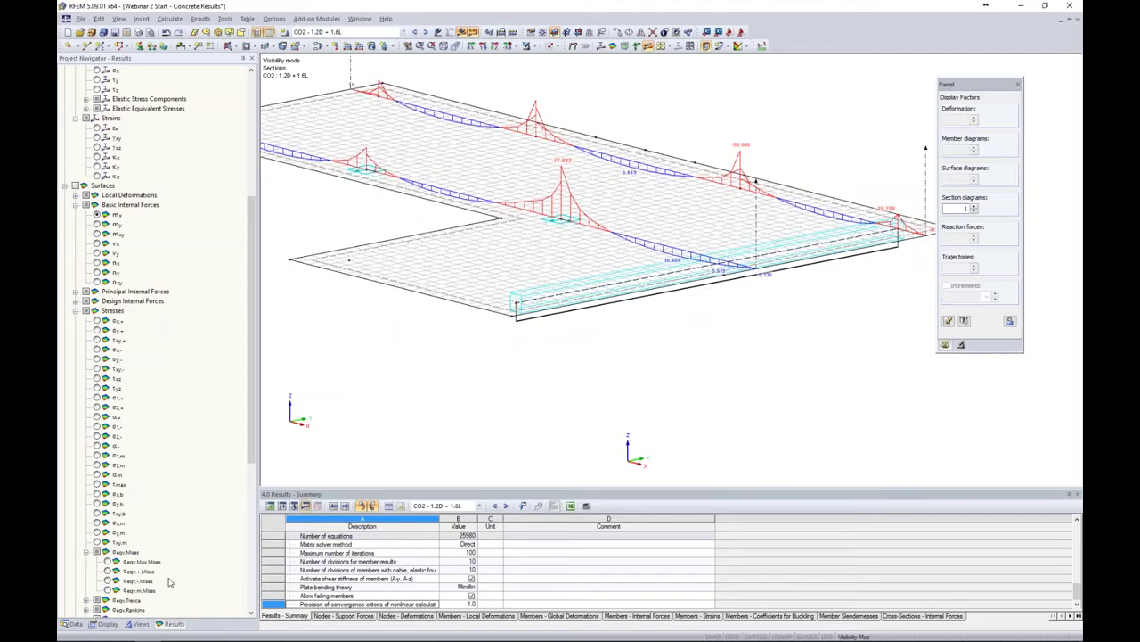
pyautogui.scroll(-10, 172, 600)
pyautogui.click(76, 541)
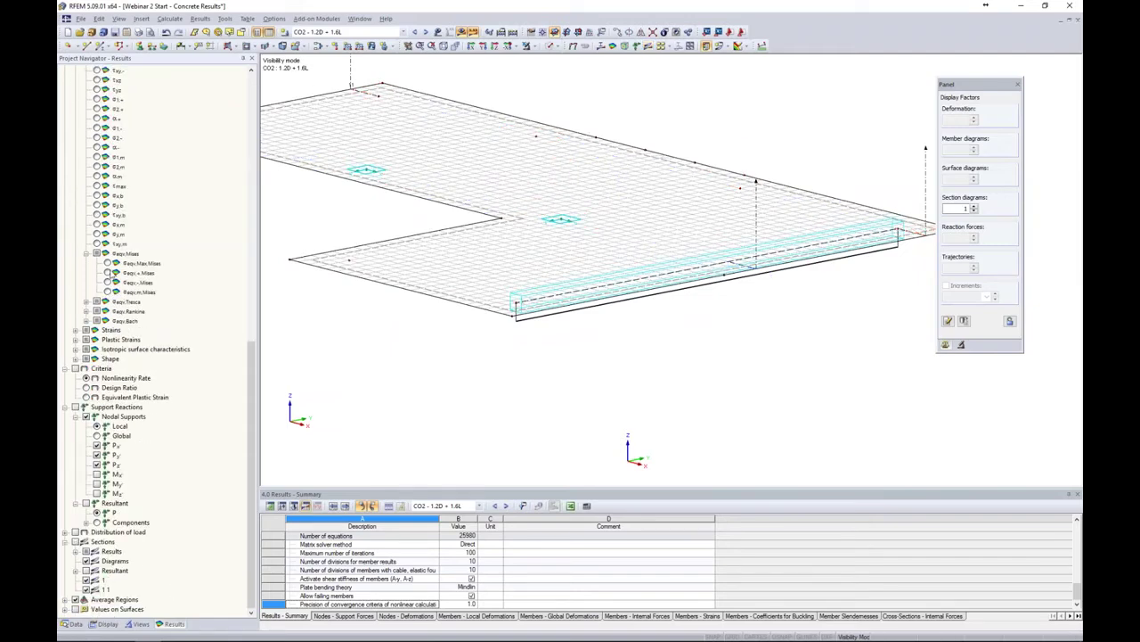
# - Turn on the member results to show the edge beam's Vz/Vv shear force diagram
pyautogui.scroll(15, 111, 272)
pyautogui.scroll(1, 107, 199)
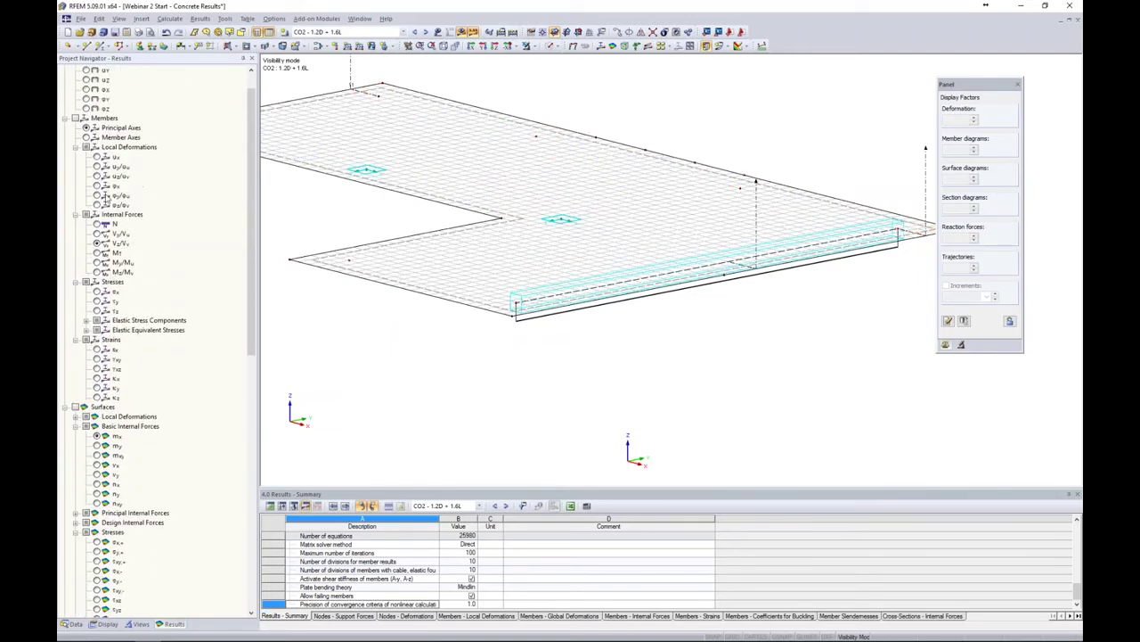
pyautogui.click(76, 118)
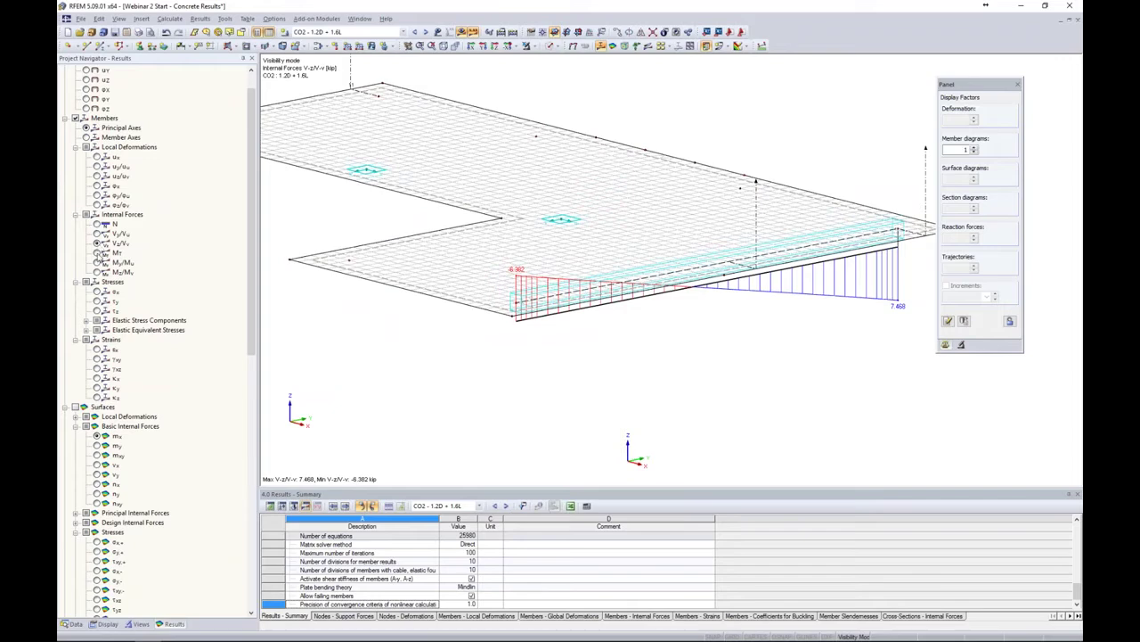
# - Show the edge beam's torsional moment diagram MT and switch to the PowerPoint slide show
pyautogui.click(96, 253)
pyautogui.keyDown('ctrl'); pyautogui.moveTo(657, 330); pyautogui.dragTo(645, 282, button='middle'); pyautogui.keyUp('ctrl')
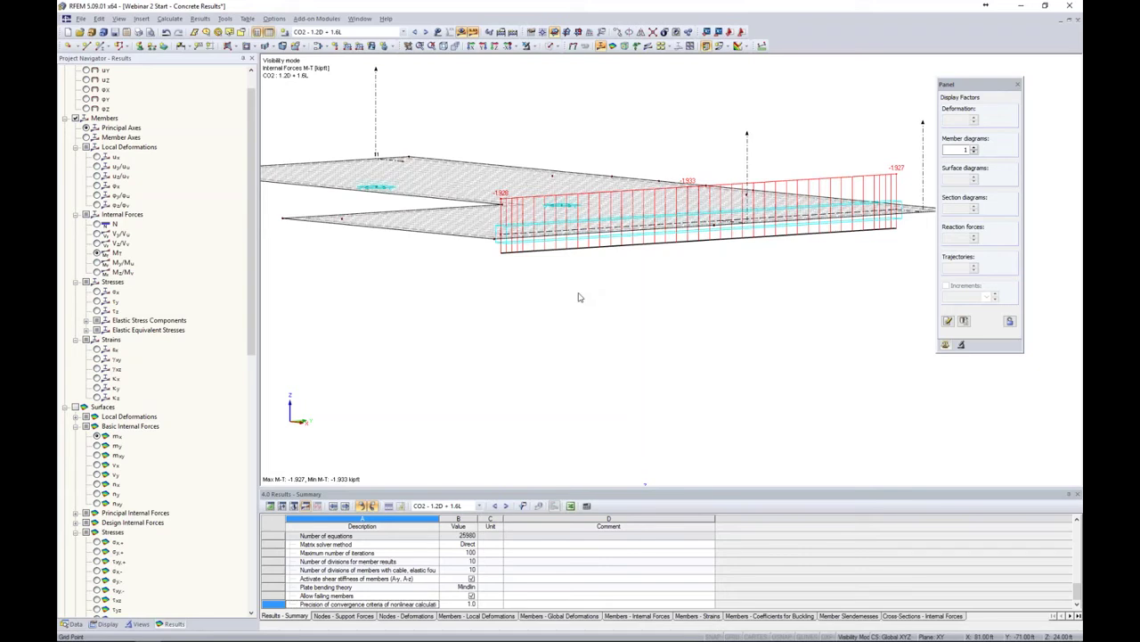
pyautogui.hotkey('alt', 'Tab')
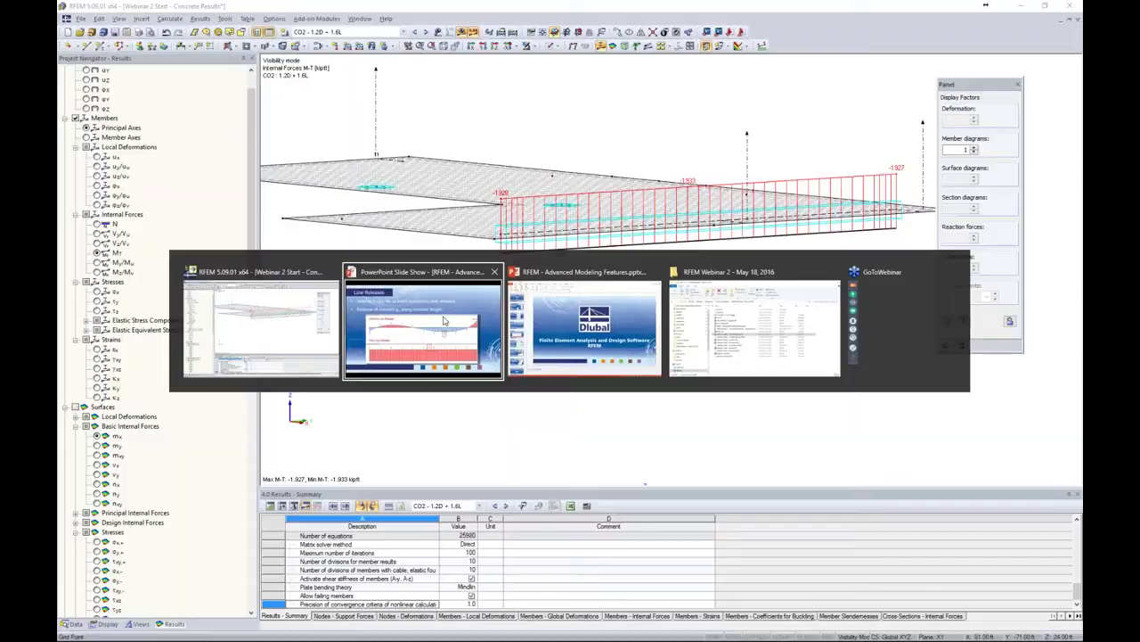
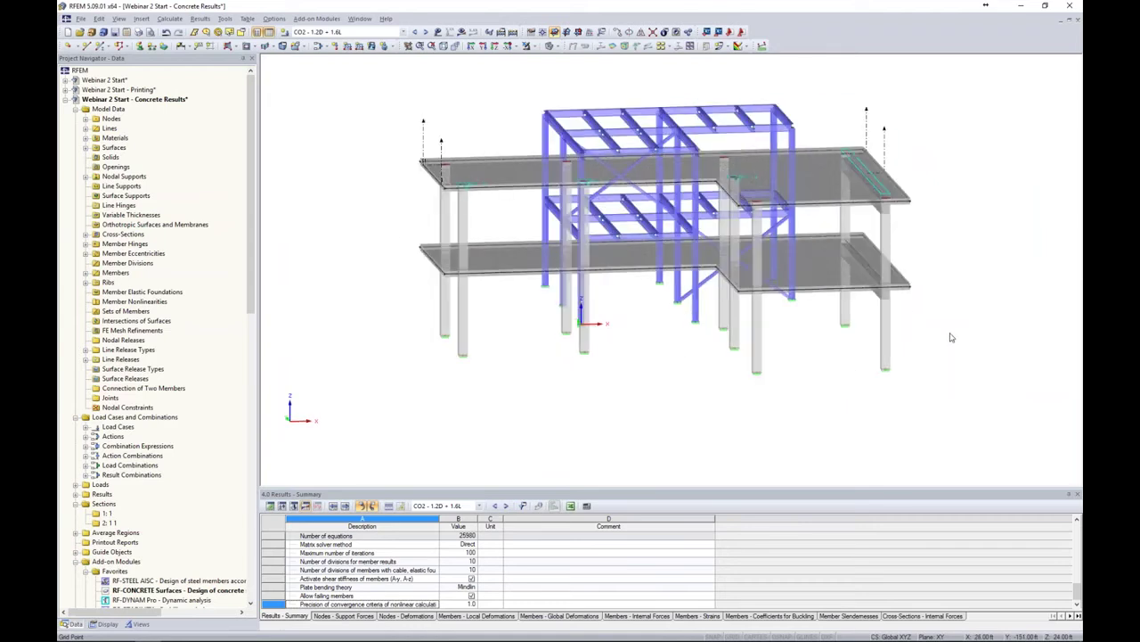
# - Isolate the concrete slabs and columns with visibility by selected objects, showing the hidden steel frame in the background
pyautogui.keyDown('ctrl'); pyautogui.moveTo(963, 283); pyautogui.dragTo(766, 306, button='middle'); pyautogui.keyUp('ctrl')
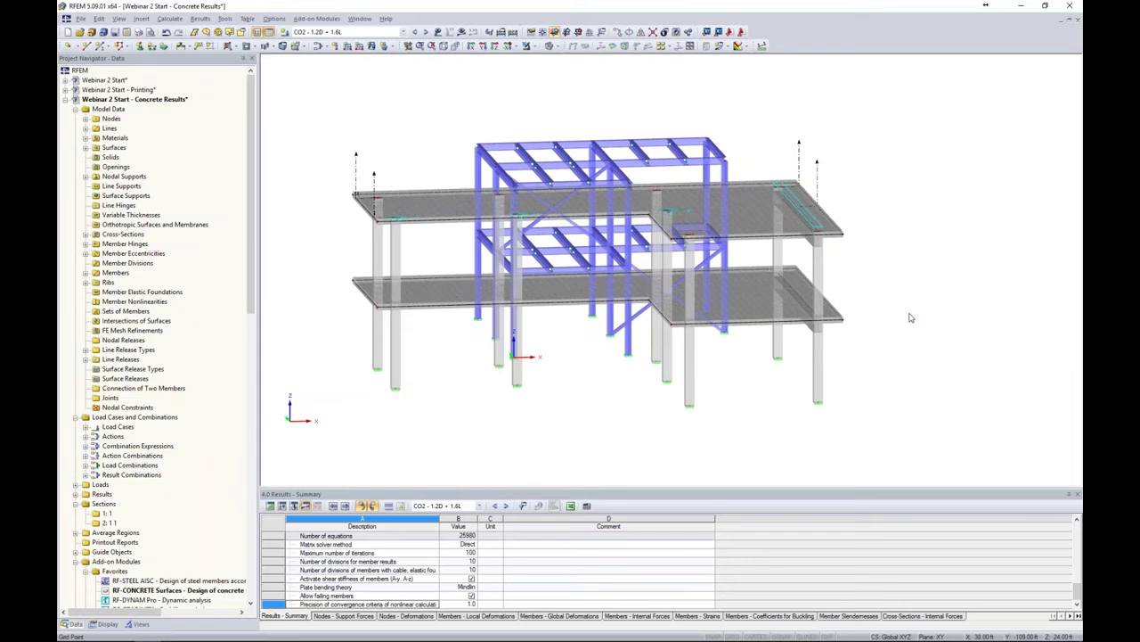
pyautogui.scroll(-3, 860, 311)
pyautogui.keyDown('ctrl'); pyautogui.moveTo(903, 328); pyautogui.dragTo(491, 288, button='middle'); pyautogui.keyUp('ctrl')
pyautogui.moveTo(453, 166); pyautogui.dragTo(693, 369)
pyautogui.keyDown('ctrl'); pyautogui.moveTo(607, 371); pyautogui.dragTo(784, 442, button='middle'); pyautogui.keyUp('ctrl')
pyautogui.click(526, 46)
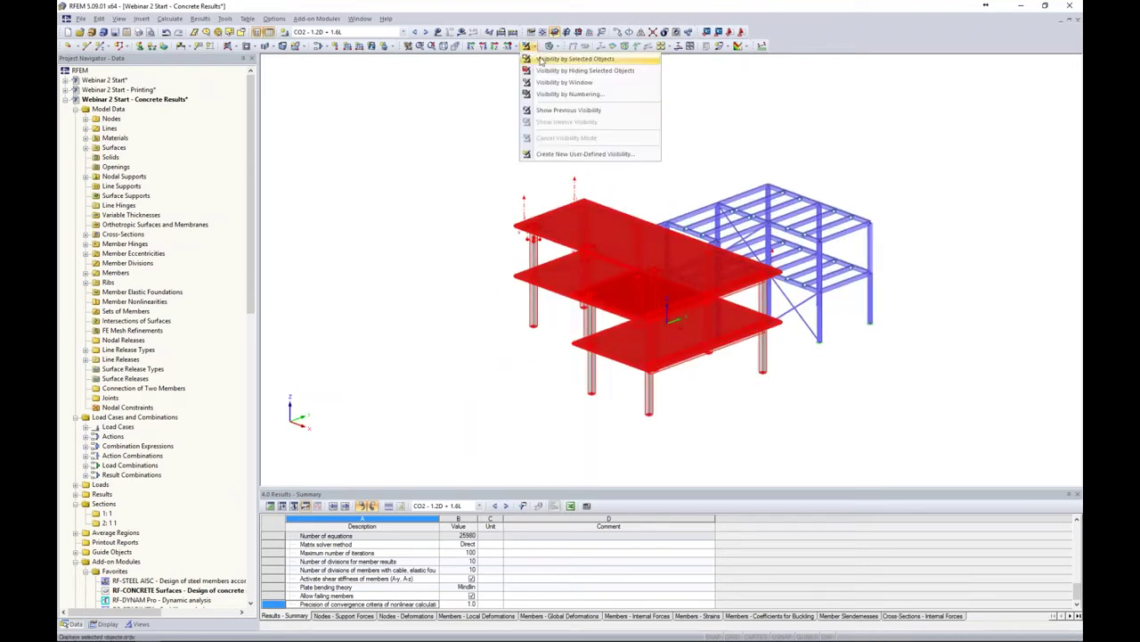
pyautogui.click(540, 62)
pyautogui.click(715, 172)
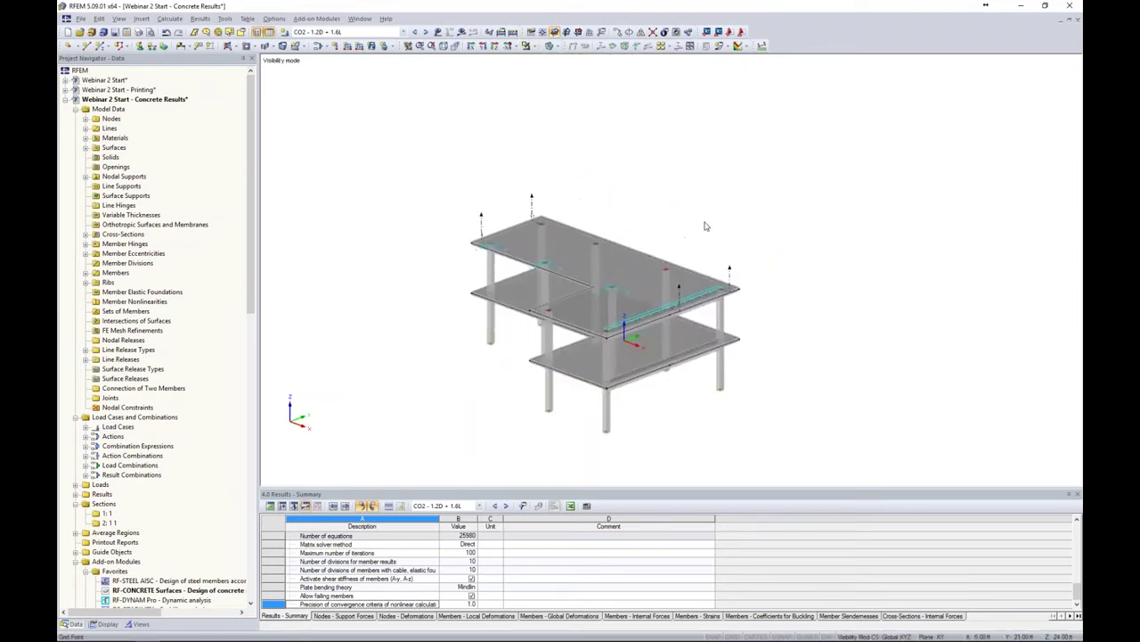
pyautogui.scroll(3, 711, 225)
pyautogui.rightClick(780, 162)
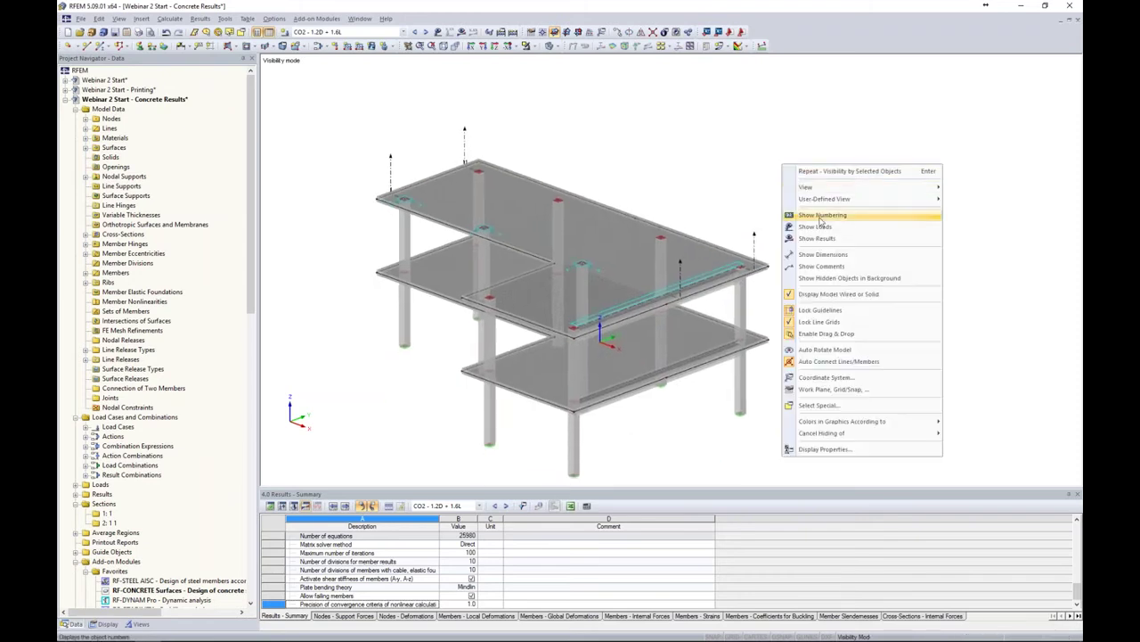
pyautogui.click(846, 278)
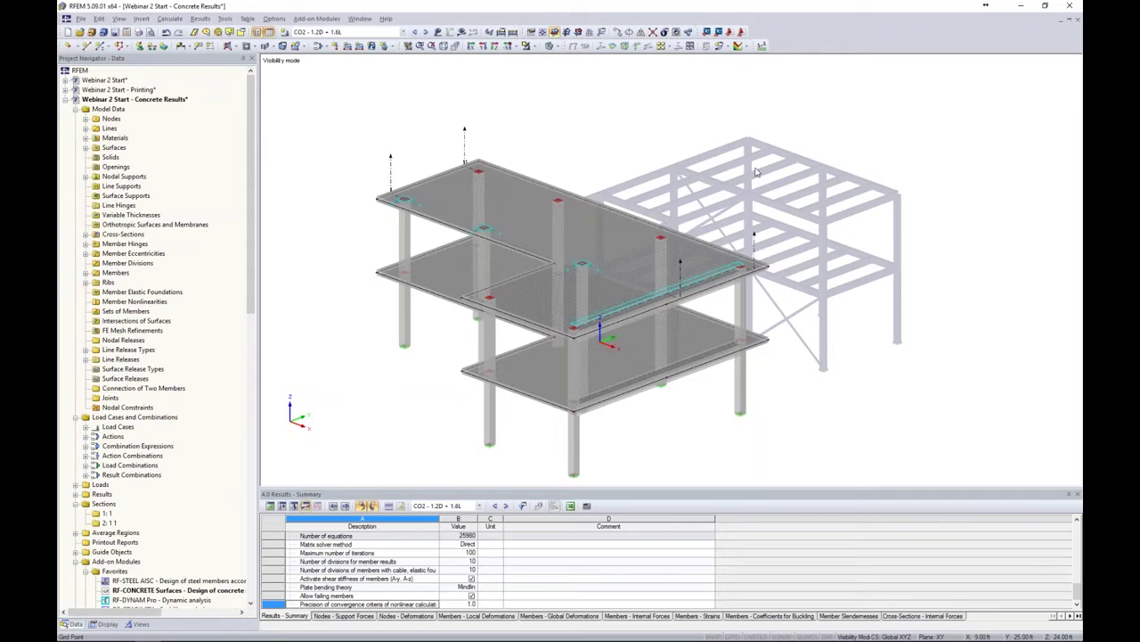
# - Save the current display as a user-defined view named Concrete Structure Only
pyautogui.click(141, 623)
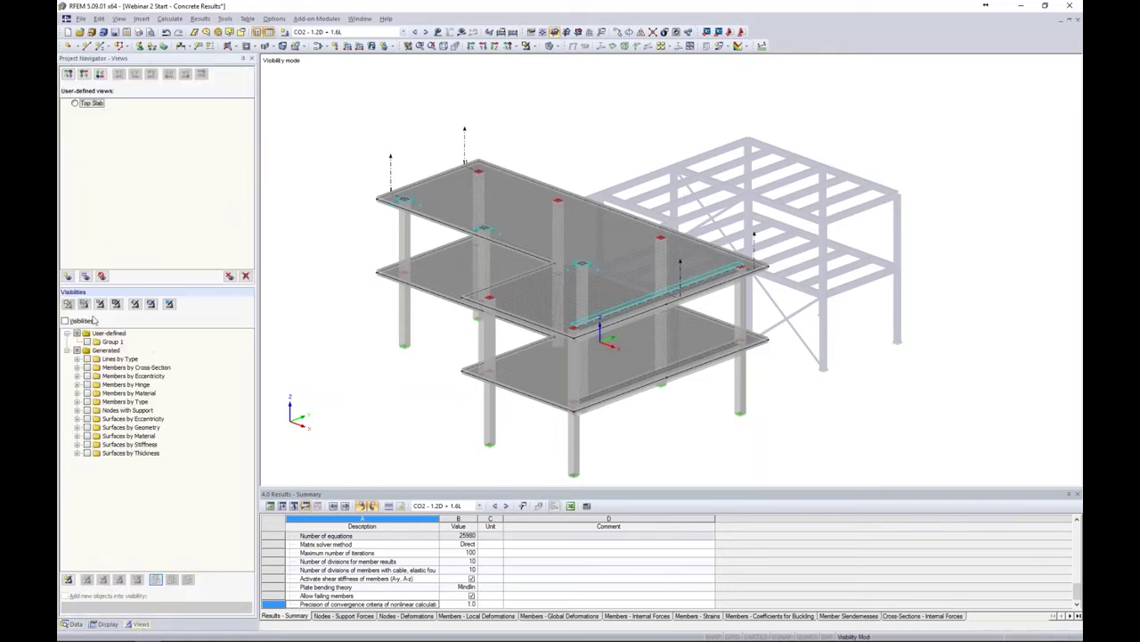
pyautogui.click(68, 277)
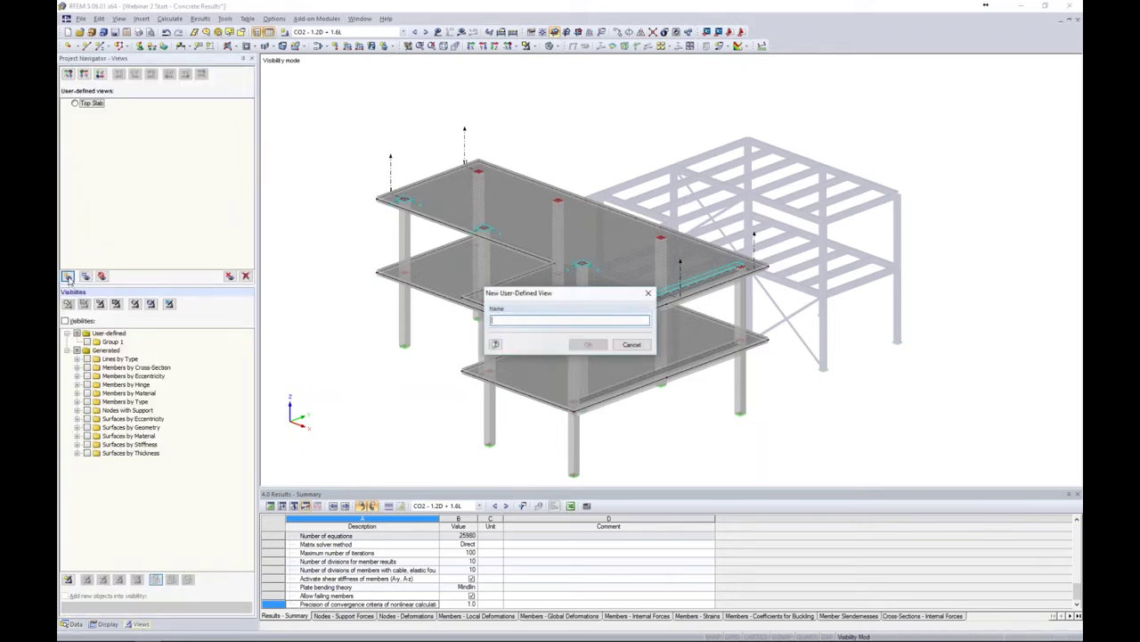
pyautogui.write('Concrete Structure Only')
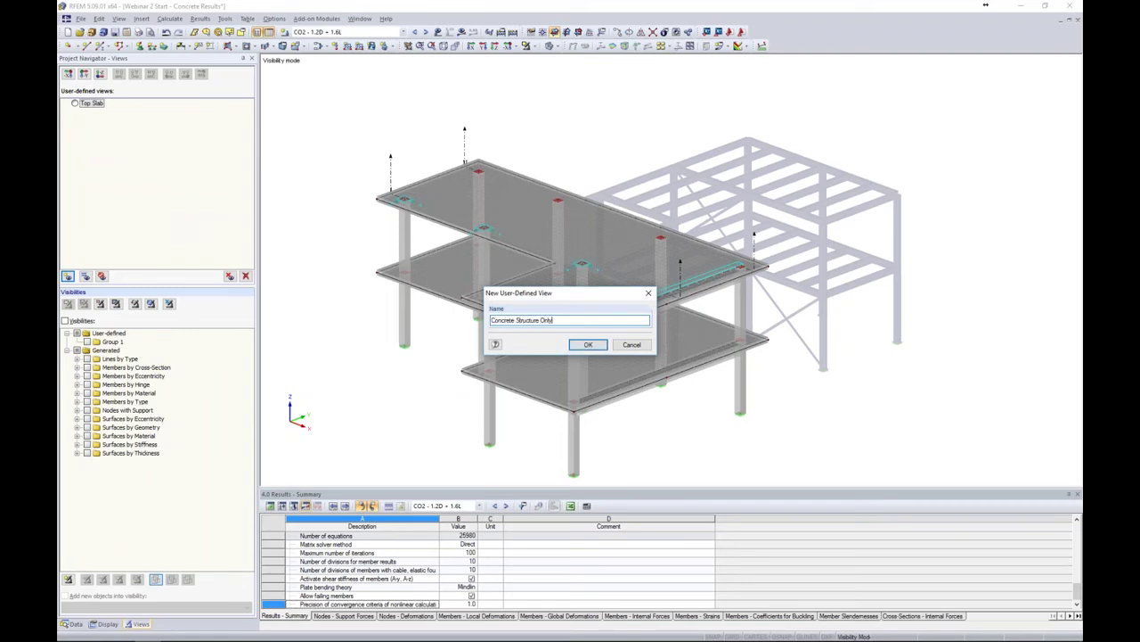
pyautogui.click(586, 345)
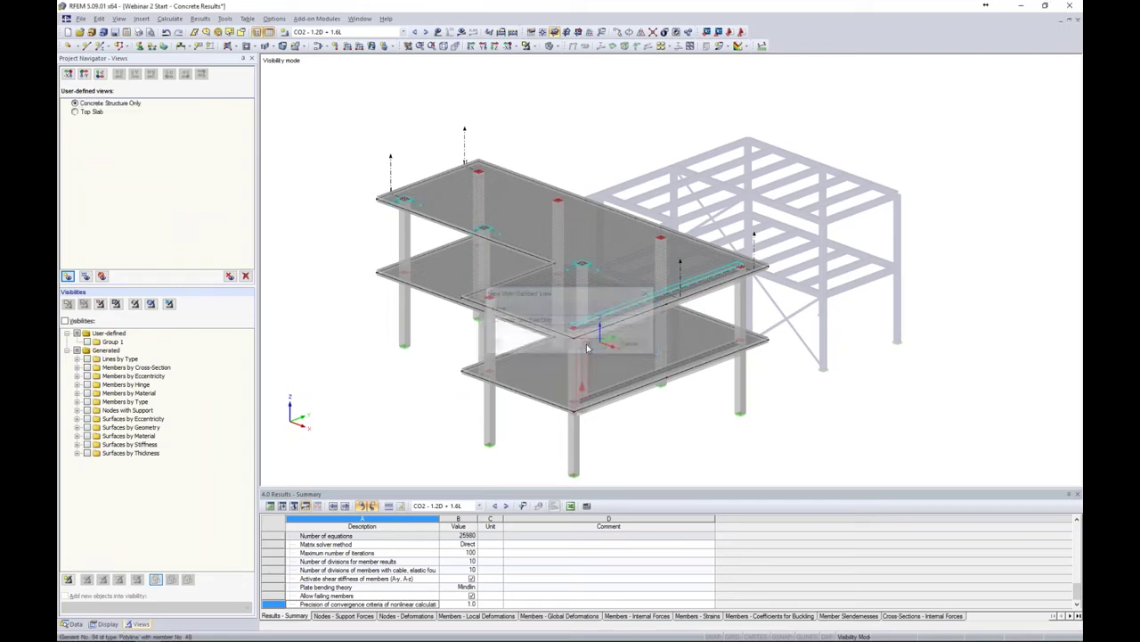
# - Turn on the grid and set the work plane origin at the base of the front corner column
pyautogui.moveTo(833, 382); pyautogui.dragTo(777, 303, button='middle')
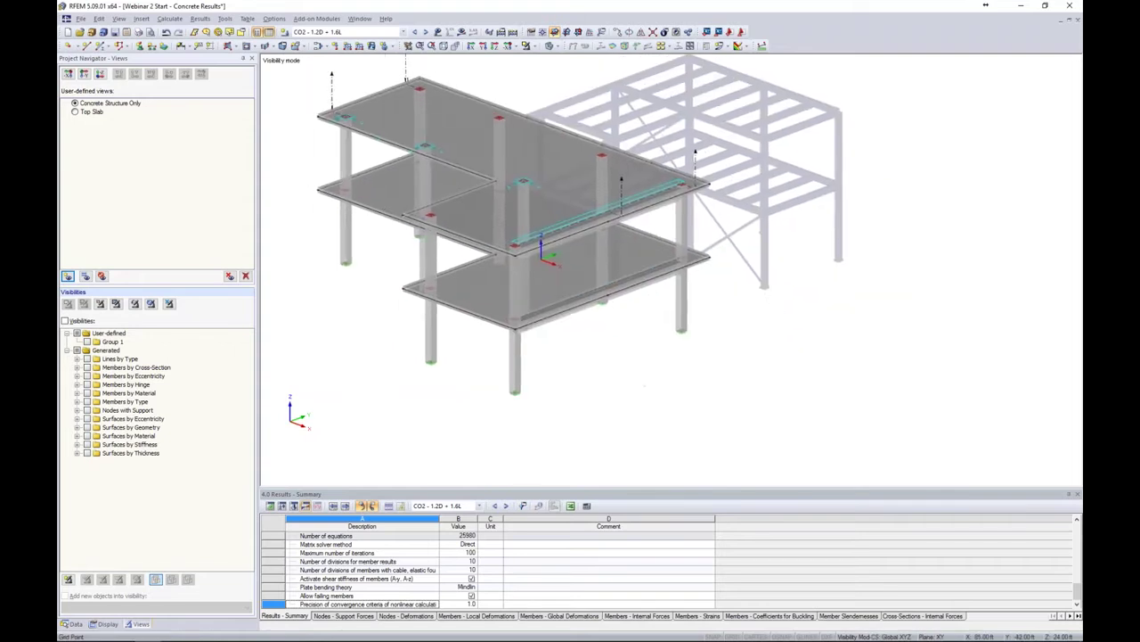
pyautogui.keyDown('ctrl'); pyautogui.moveTo(699, 357); pyautogui.dragTo(729, 362, button='middle'); pyautogui.keyUp('ctrl')
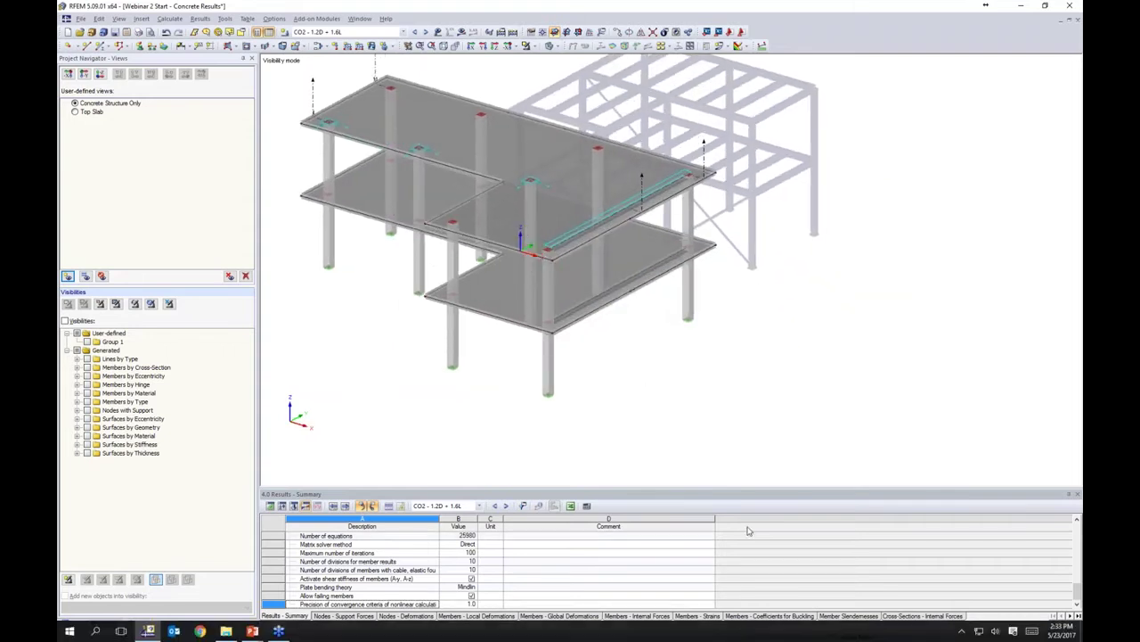
pyautogui.click(736, 636)
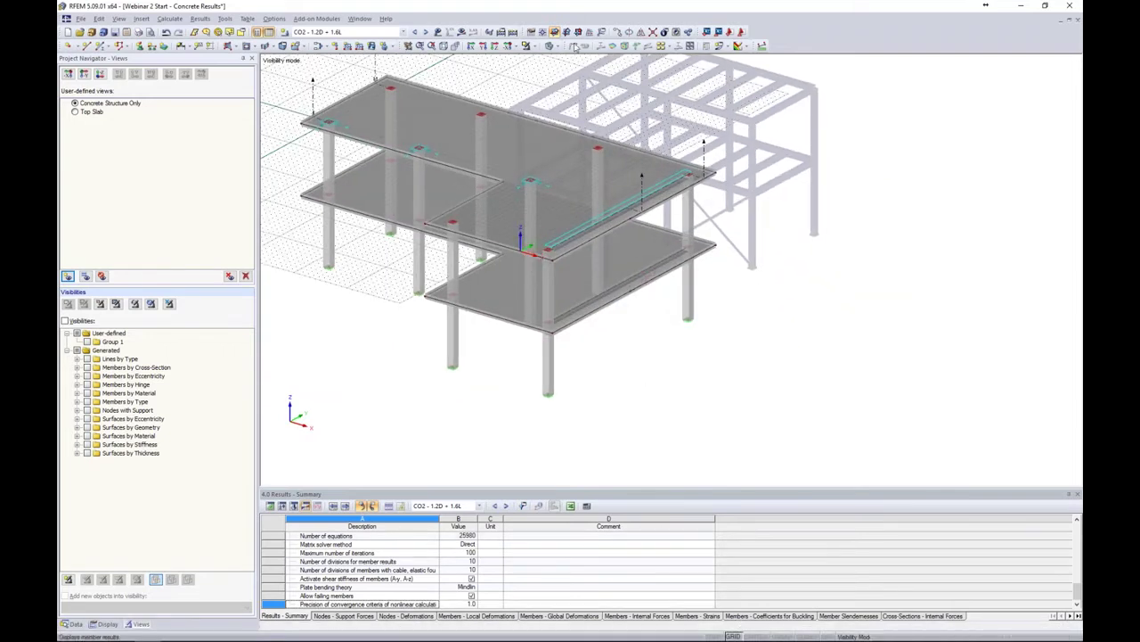
pyautogui.click(101, 46)
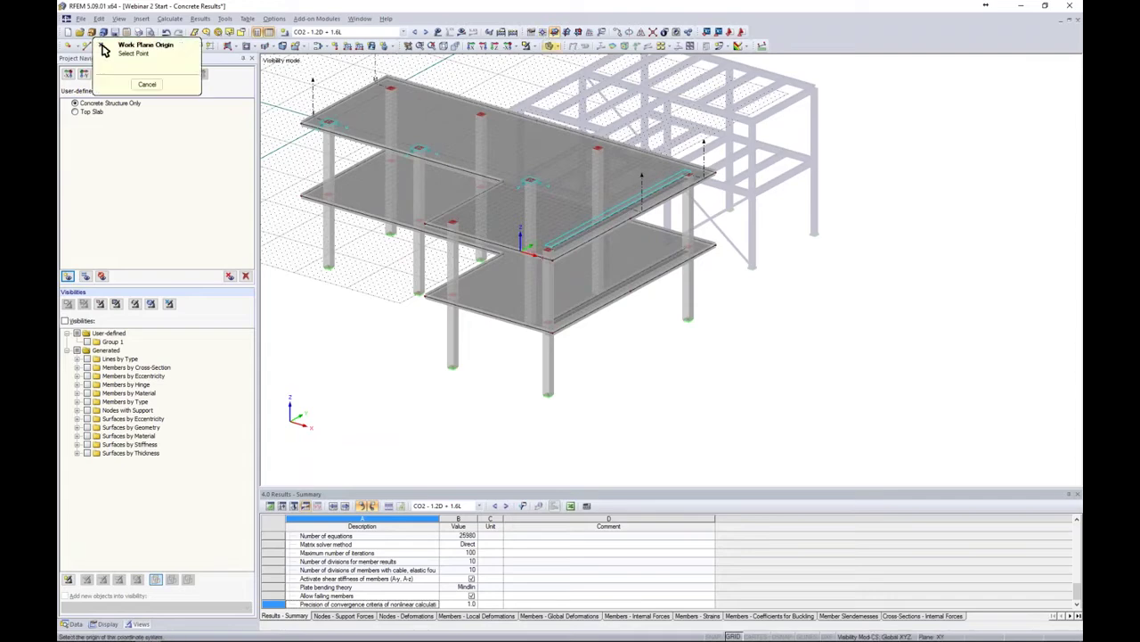
pyautogui.click(549, 394)
pyautogui.keyDown('ctrl'); pyautogui.moveTo(649, 362); pyautogui.dragTo(732, 308, button='middle'); pyautogui.keyUp('ctrl')
# - Copy the two-storey corner column to X 56 ft, Y -42 ft on the work plane, accepting deletion of the results
pyautogui.click(612, 328)
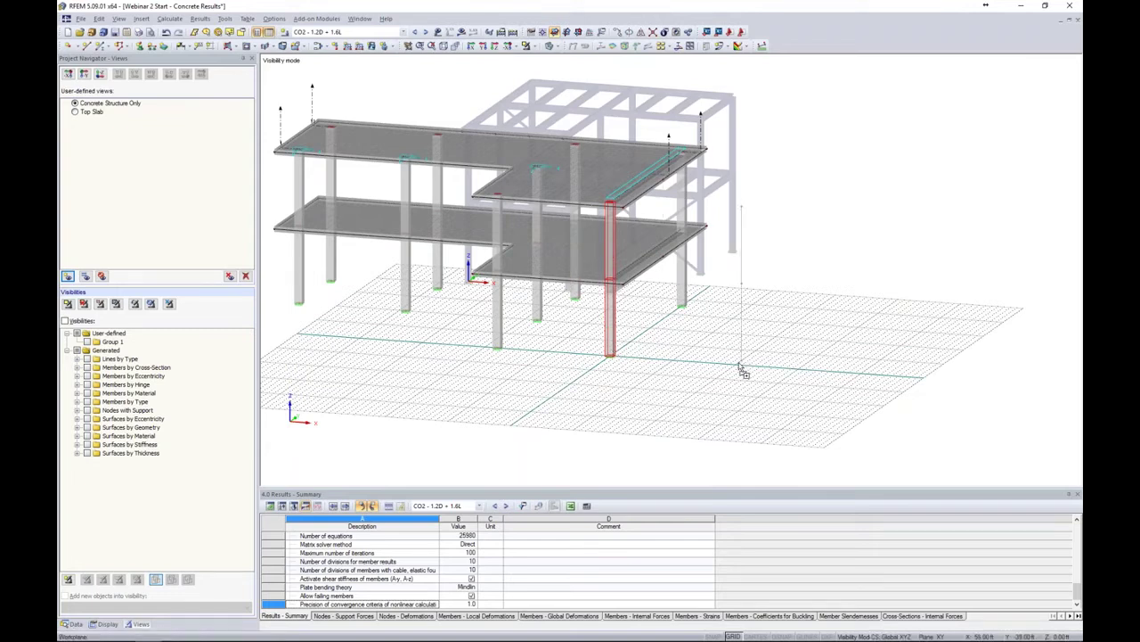
pyautogui.press('Delete')
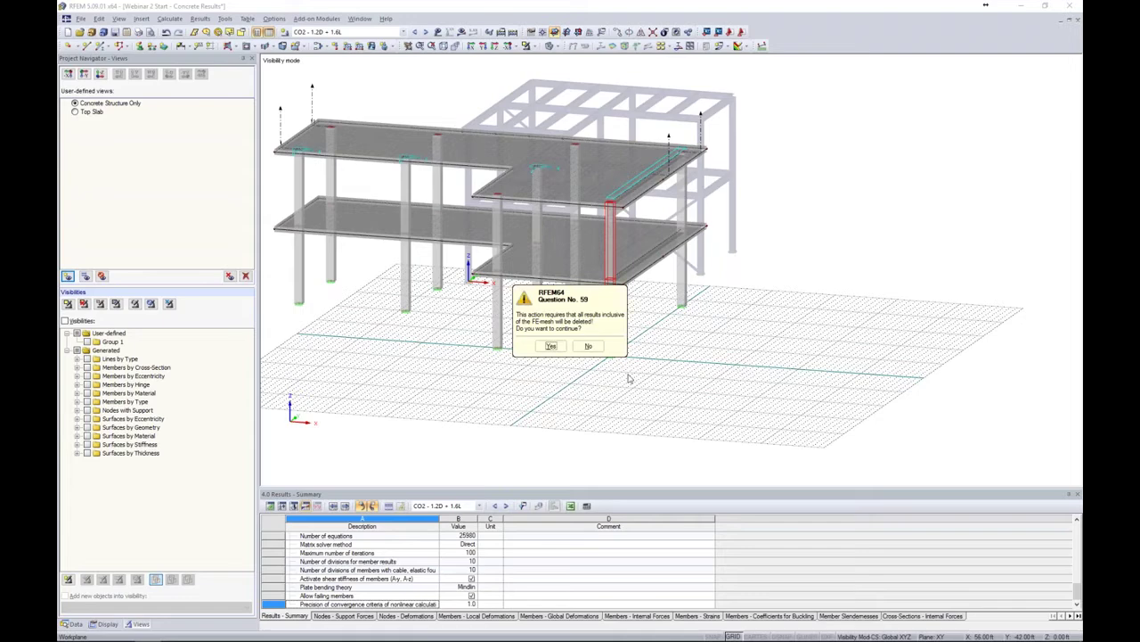
pyautogui.click(551, 346)
pyautogui.moveTo(668, 374); pyautogui.dragTo(739, 358, button='middle')
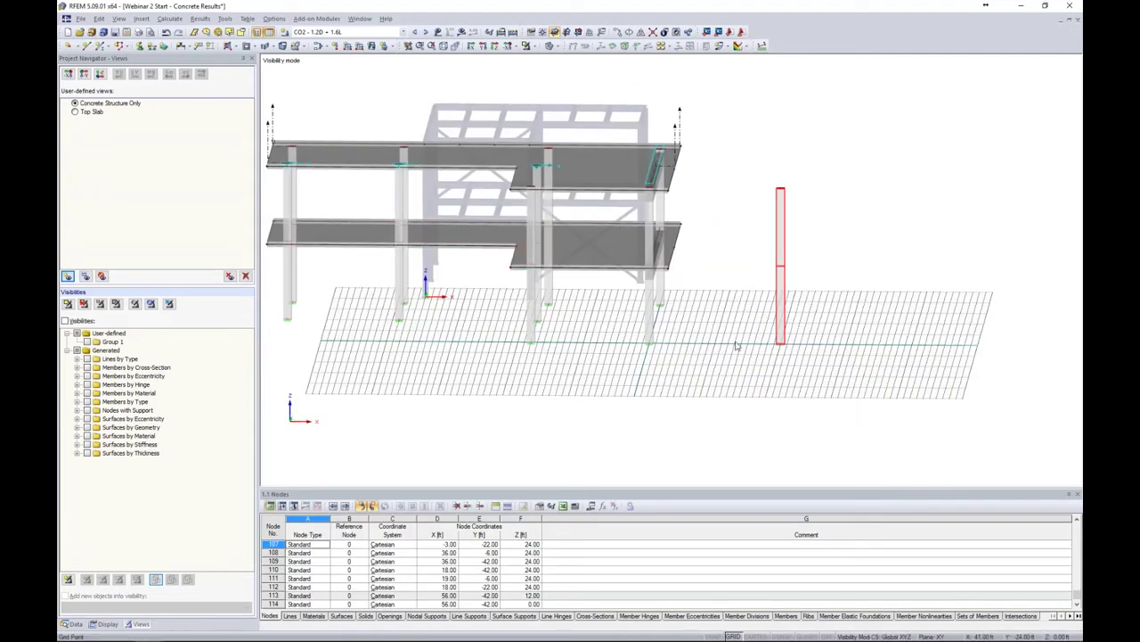
# - Edit both members of the copied column and set their member type to Result Beam
pyautogui.keyDown('ctrl'); pyautogui.moveTo(700, 362); pyautogui.dragTo(775, 361, button='middle'); pyautogui.keyUp('ctrl')
pyautogui.click(813, 220)
pyautogui.rightClick(812, 219)
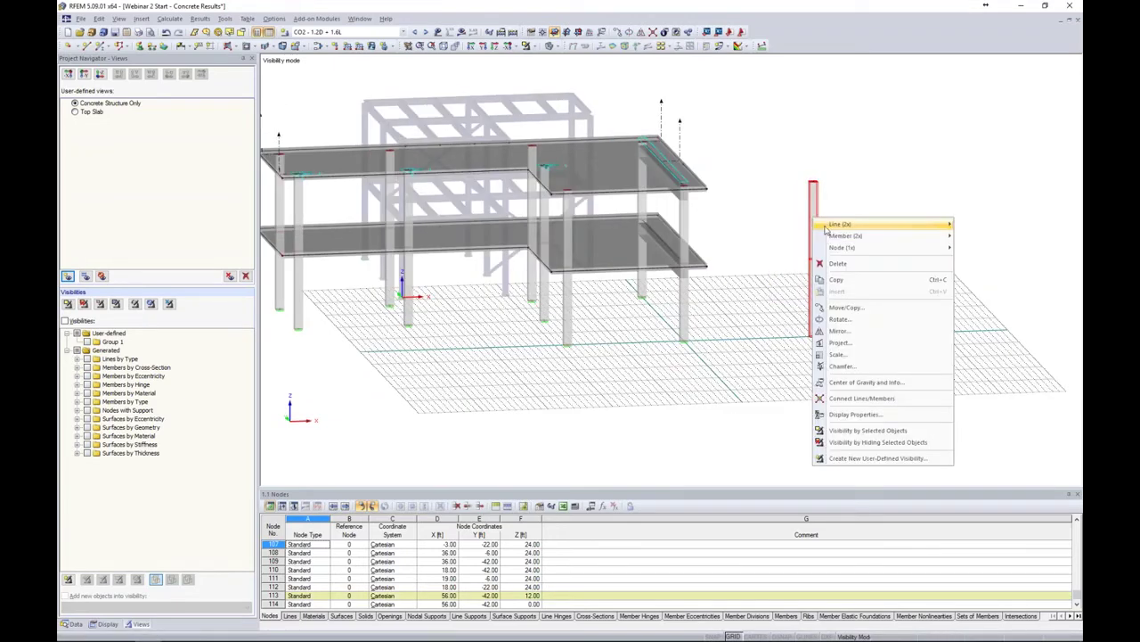
pyautogui.moveTo(824, 234)
pyautogui.click(788, 240)
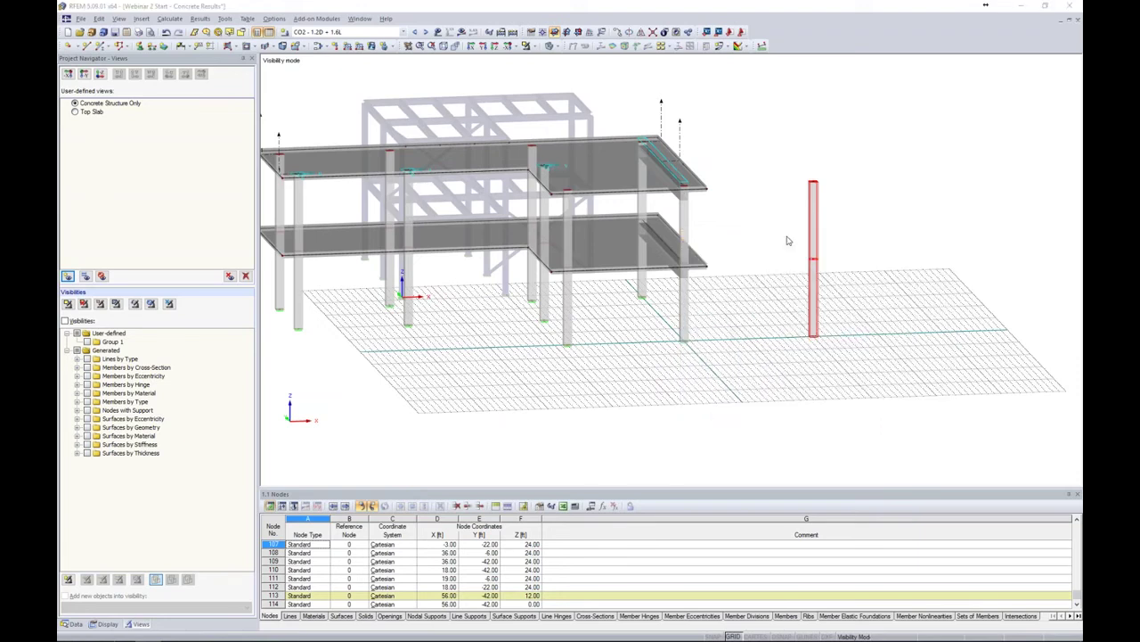
pyautogui.click(579, 194)
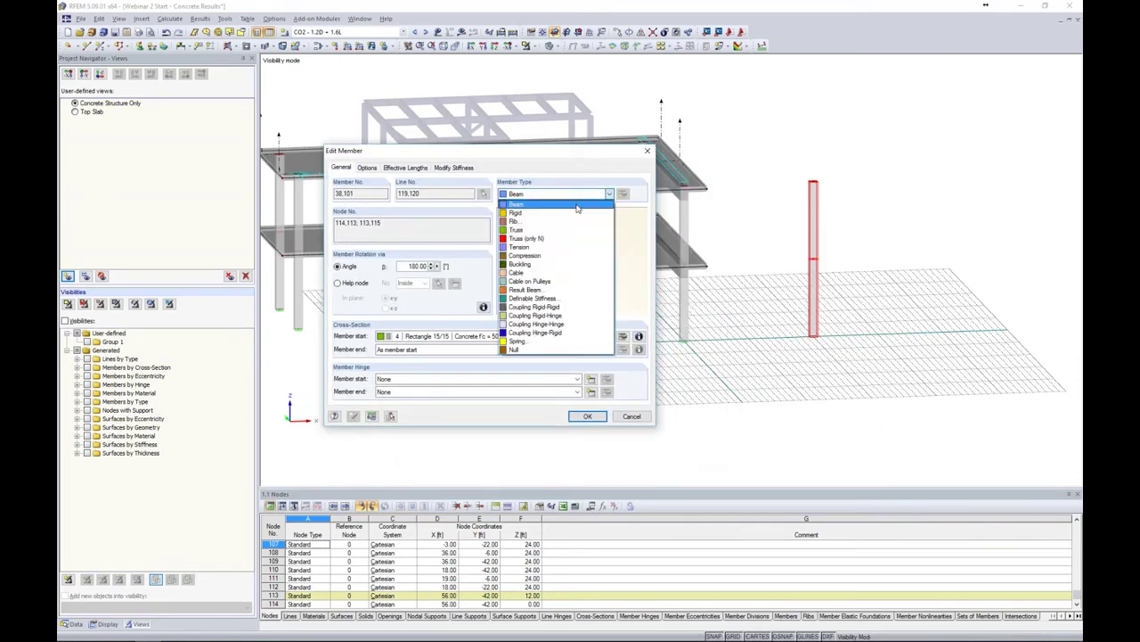
pyautogui.click(531, 291)
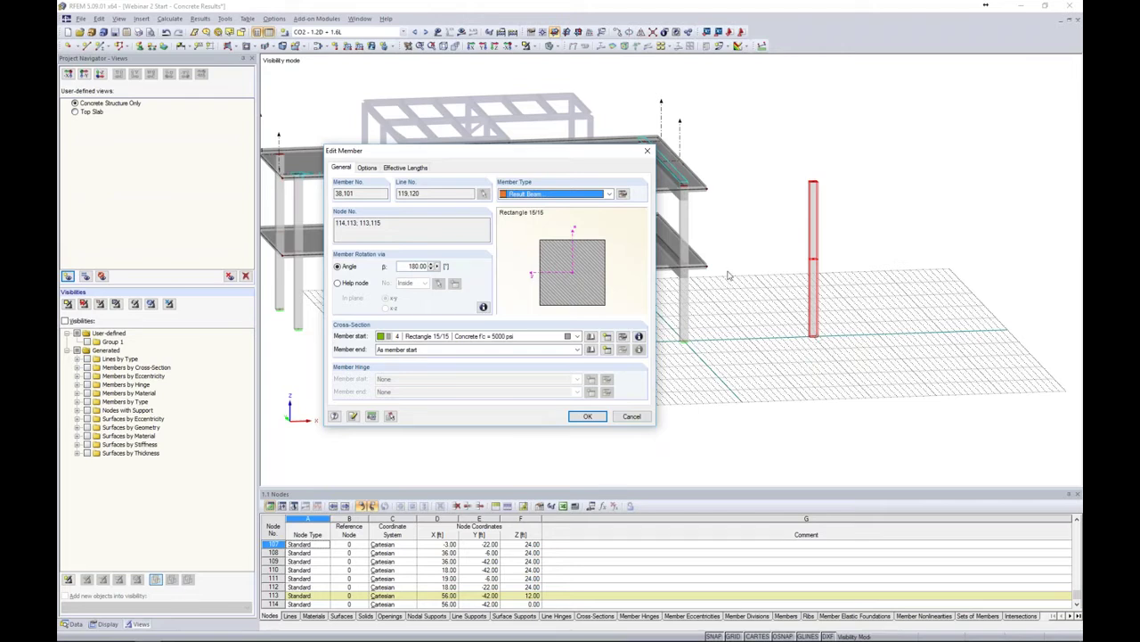
# - Set the result beam to integrate stresses and forces from listed including objects, and include slab surfaces 1 and 2
pyautogui.click(625, 196)
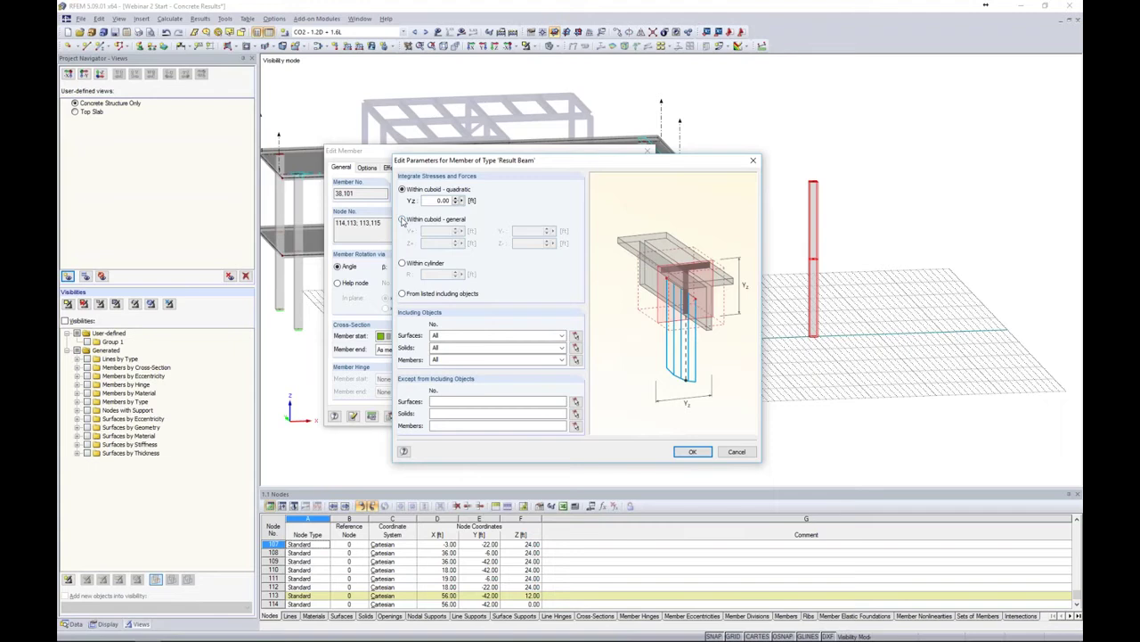
pyautogui.click(404, 219)
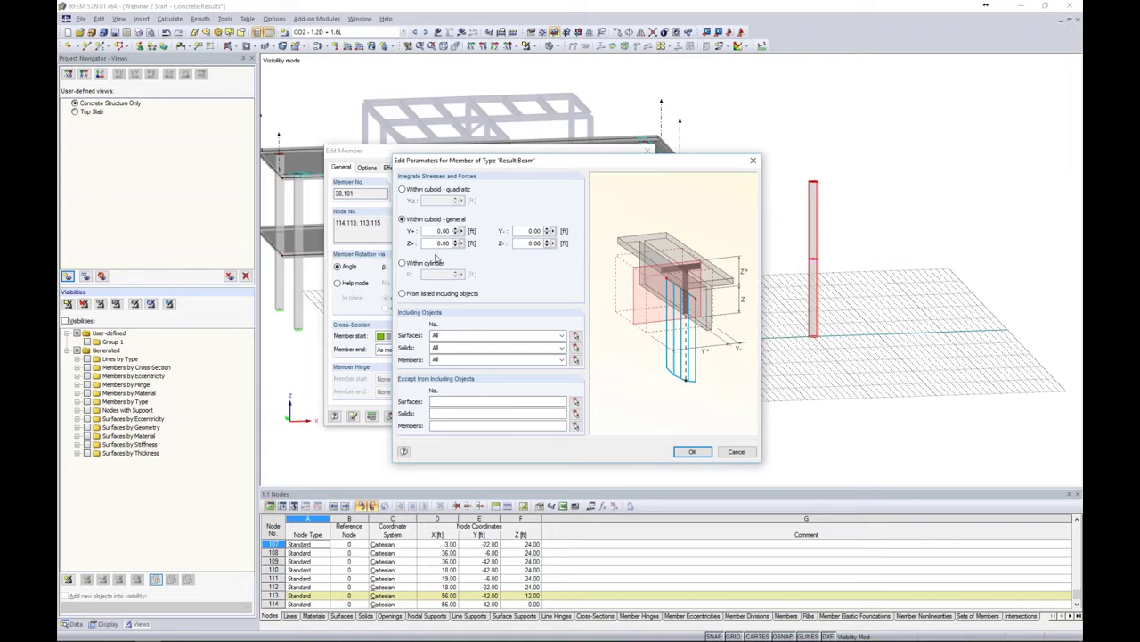
pyautogui.click(402, 264)
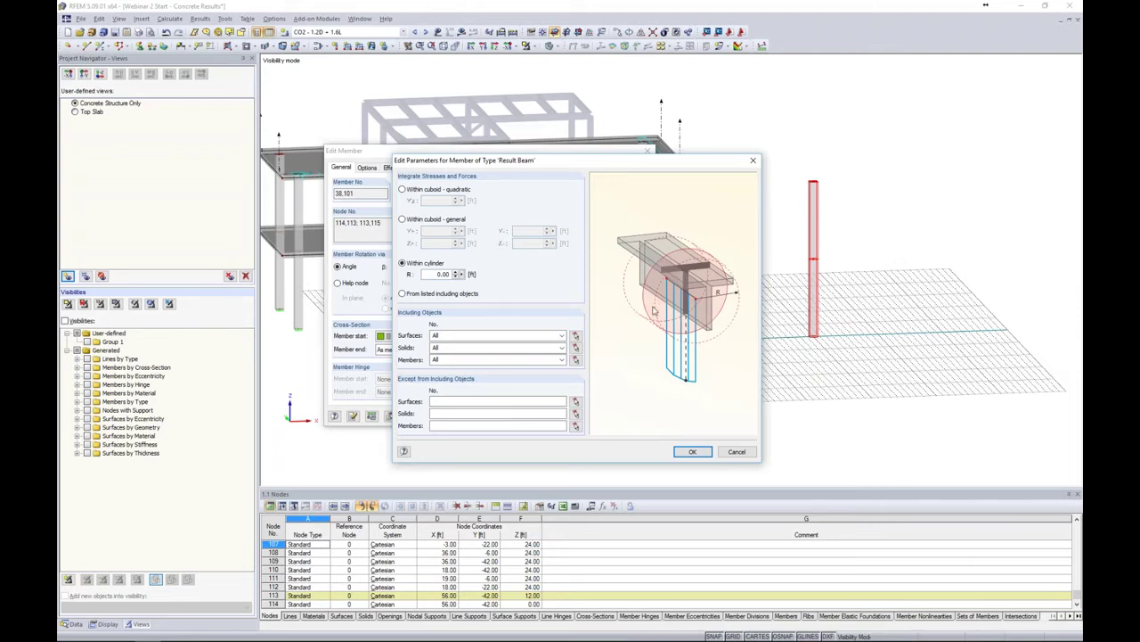
pyautogui.click(402, 294)
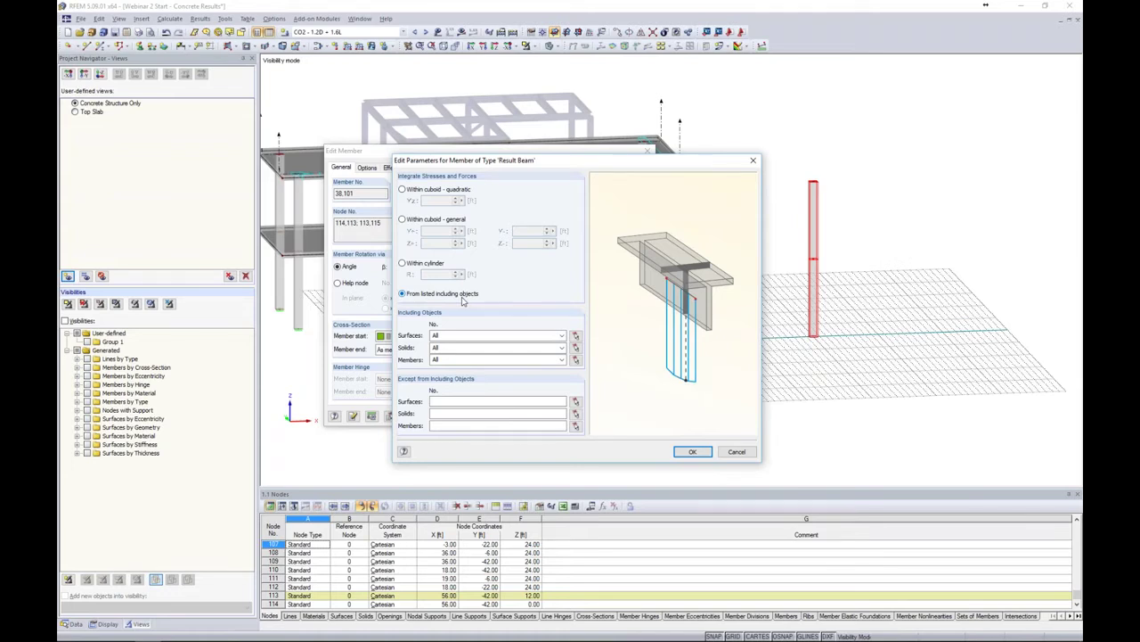
pyautogui.click(575, 337)
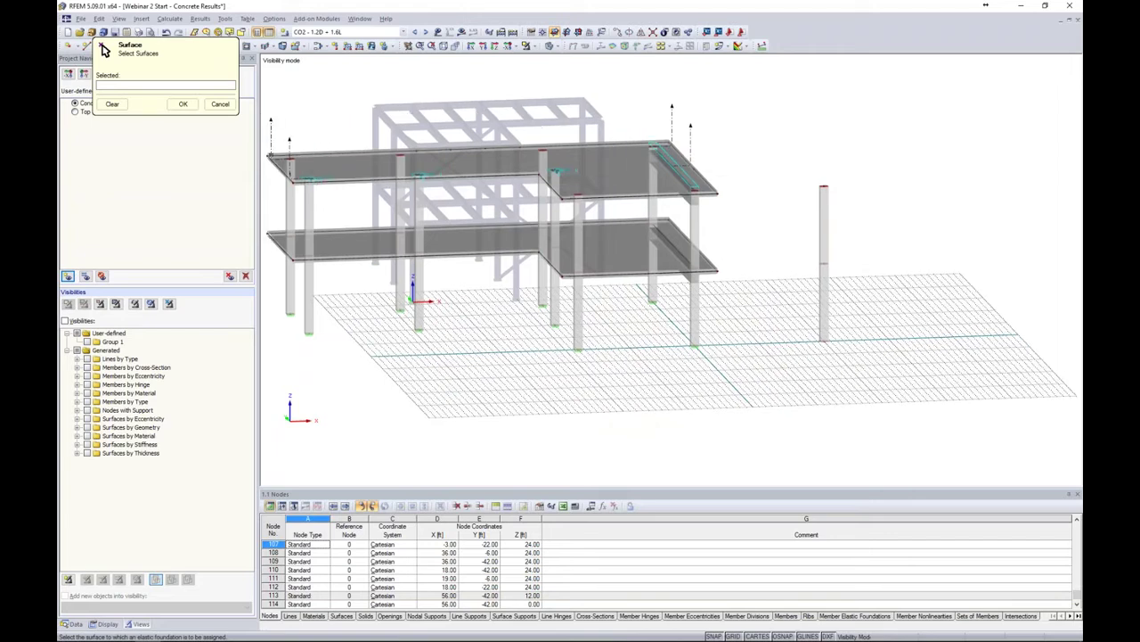
pyautogui.moveTo(791, 403); pyautogui.dragTo(308, 92)
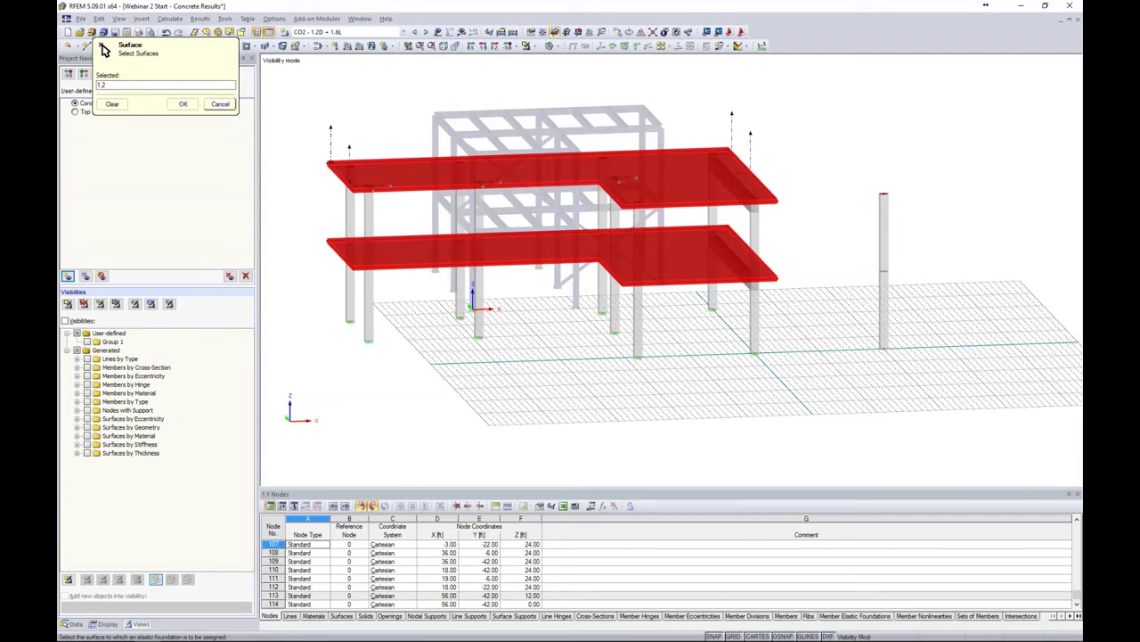
pyautogui.click(183, 104)
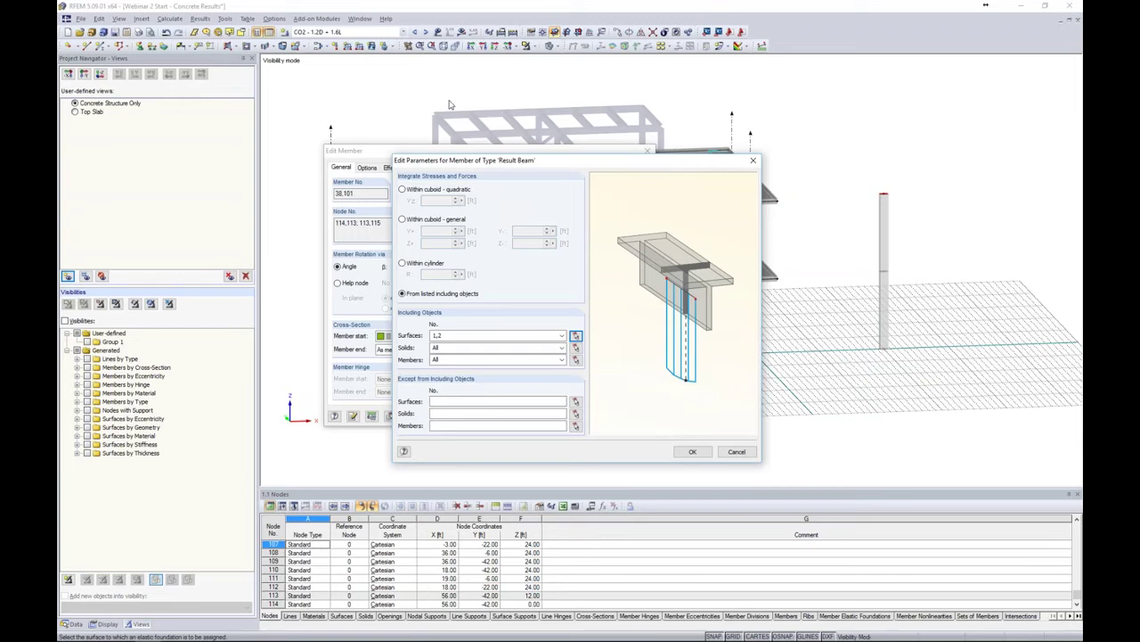
# - Set the included solids to None, include all the concrete structure's members except the copied column, and apply the result beam definition
pyautogui.click(562, 350)
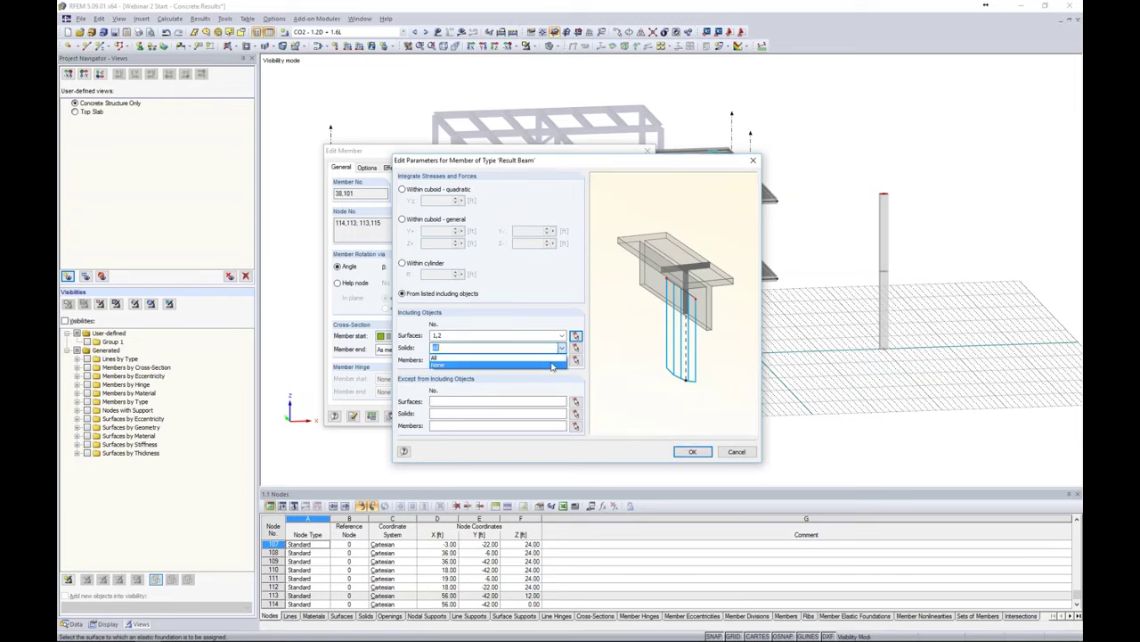
pyautogui.click(551, 365)
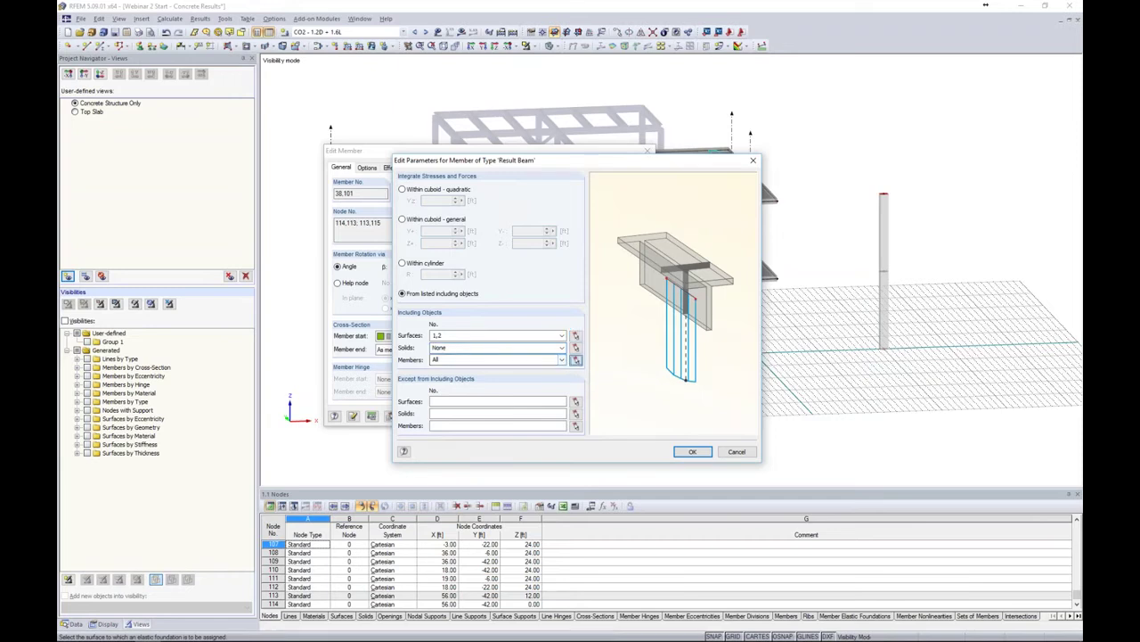
pyautogui.click(575, 359)
pyautogui.moveTo(802, 396); pyautogui.dragTo(303, 85)
pyautogui.click(183, 104)
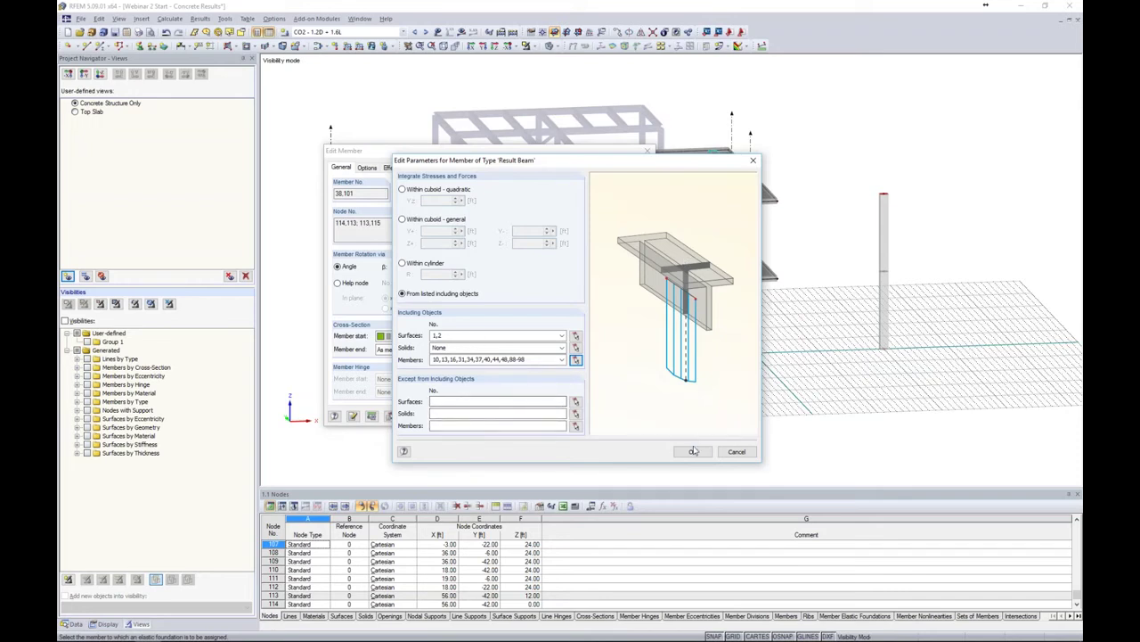
pyautogui.click(693, 450)
pyautogui.click(592, 419)
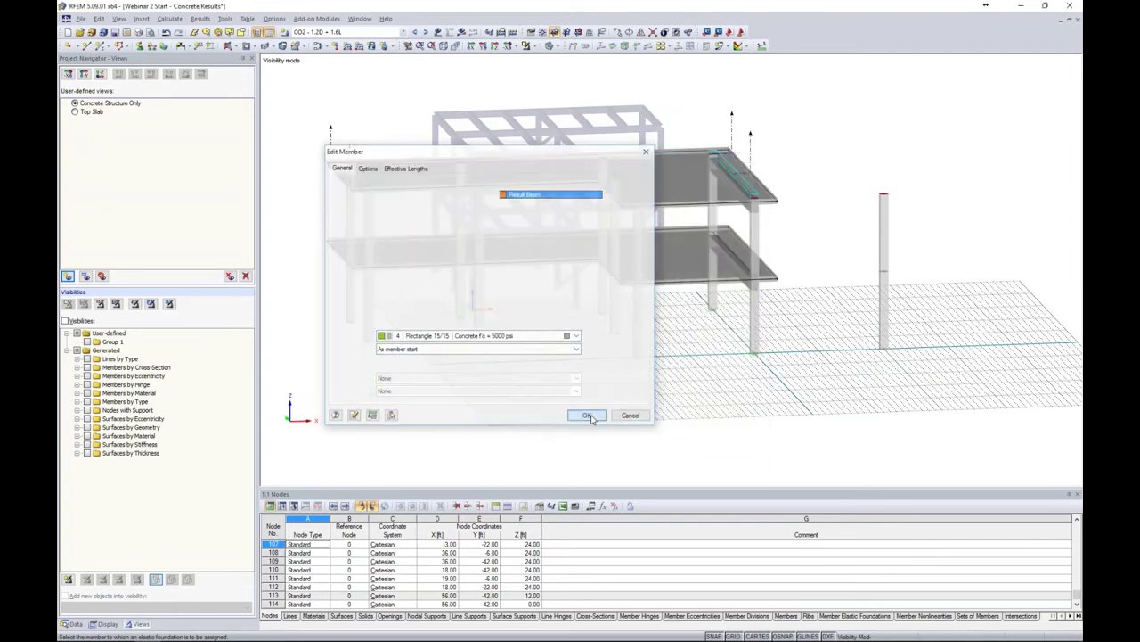
pyautogui.keyDown('ctrl'); pyautogui.moveTo(673, 399); pyautogui.dragTo(713, 396, button='middle'); pyautogui.keyUp('ctrl')
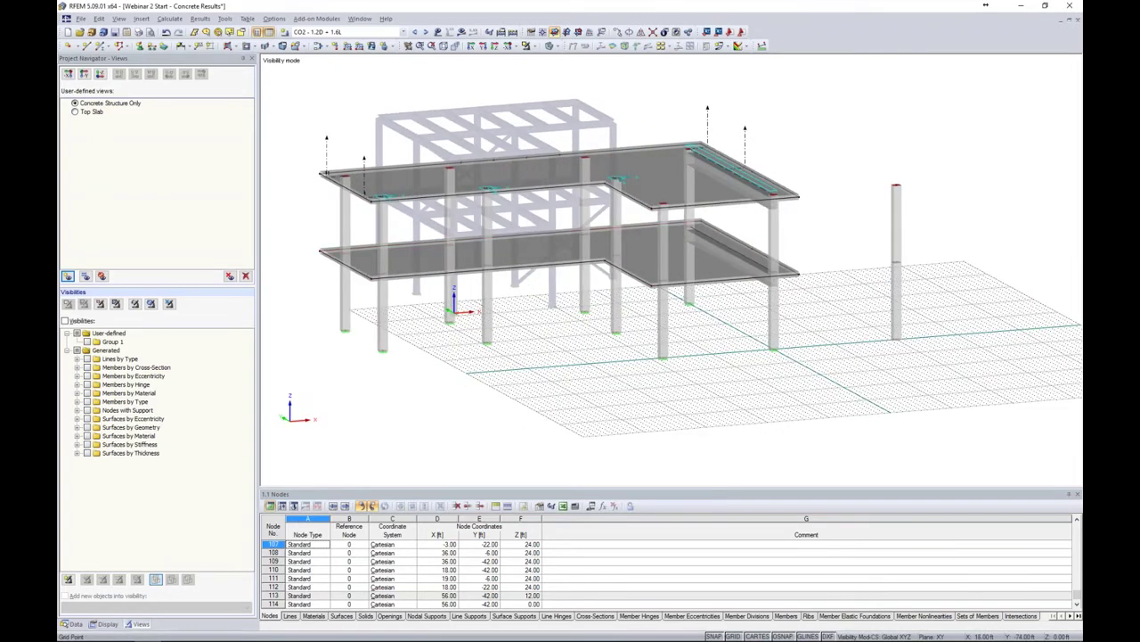
# - Switch to load combination CO3 - 1.2D + L + W and display its loads on the concrete structure
pyautogui.click(402, 32)
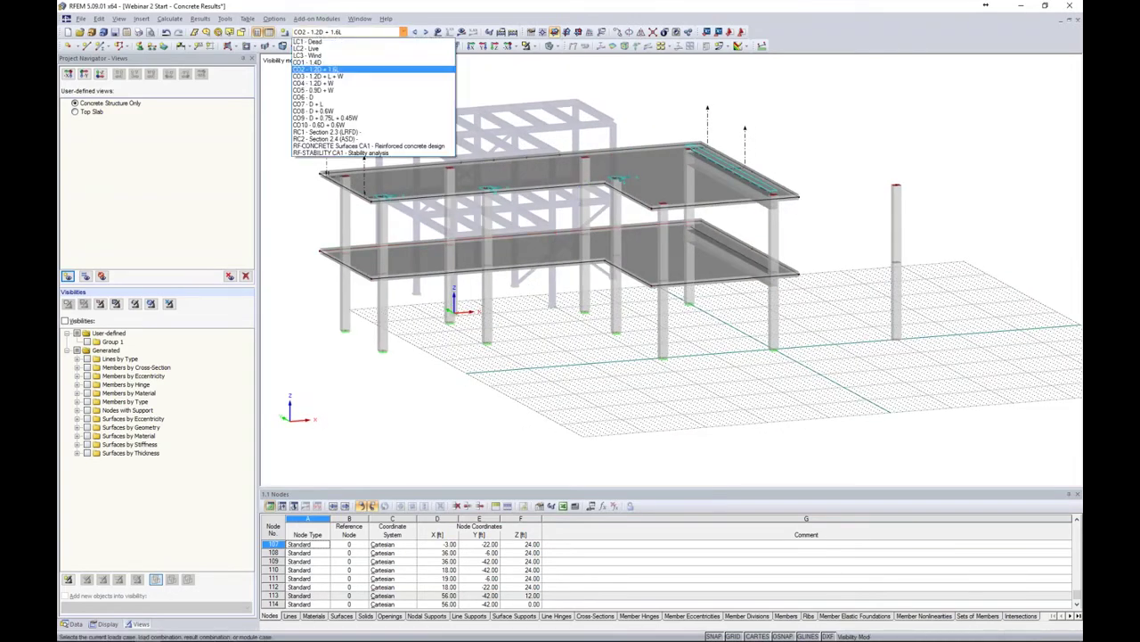
pyautogui.click(386, 76)
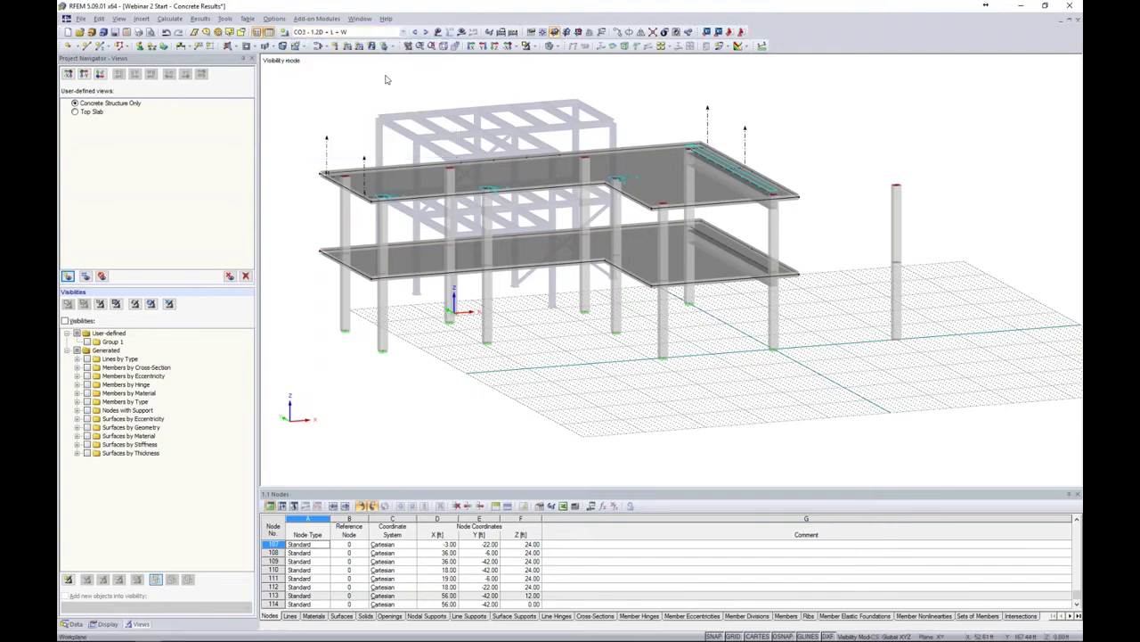
pyautogui.click(439, 32)
pyautogui.keyDown('ctrl'); pyautogui.moveTo(566, 303); pyautogui.dragTo(775, 265, button='middle'); pyautogui.keyUp('ctrl')
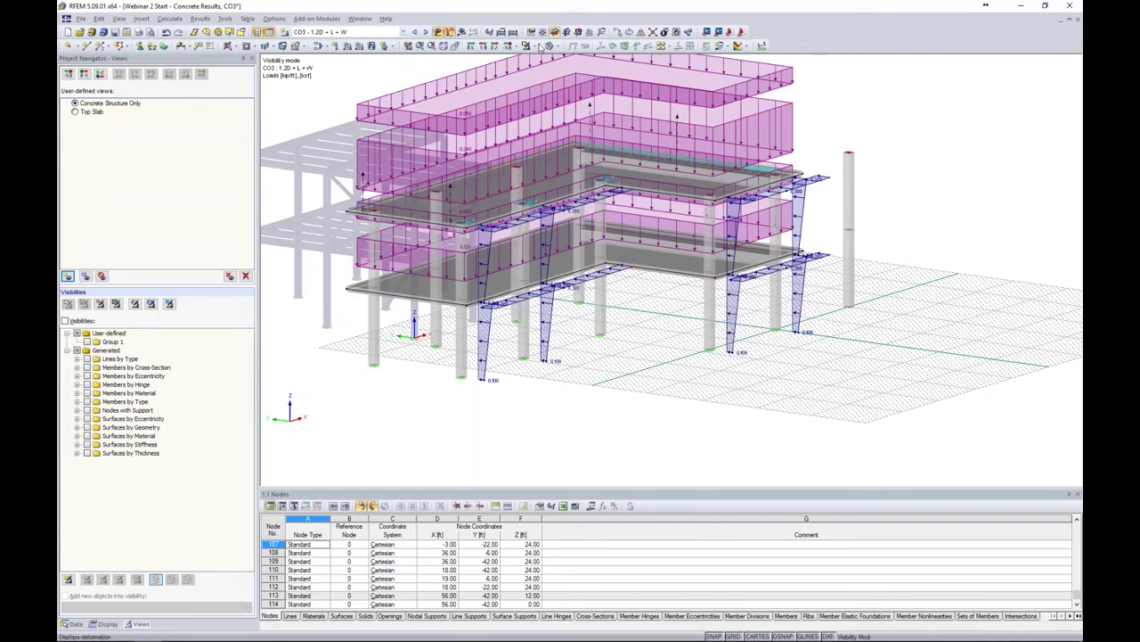
# - Hide the loads and calculate the results for CO3
pyautogui.click(438, 32)
pyautogui.click(461, 32)
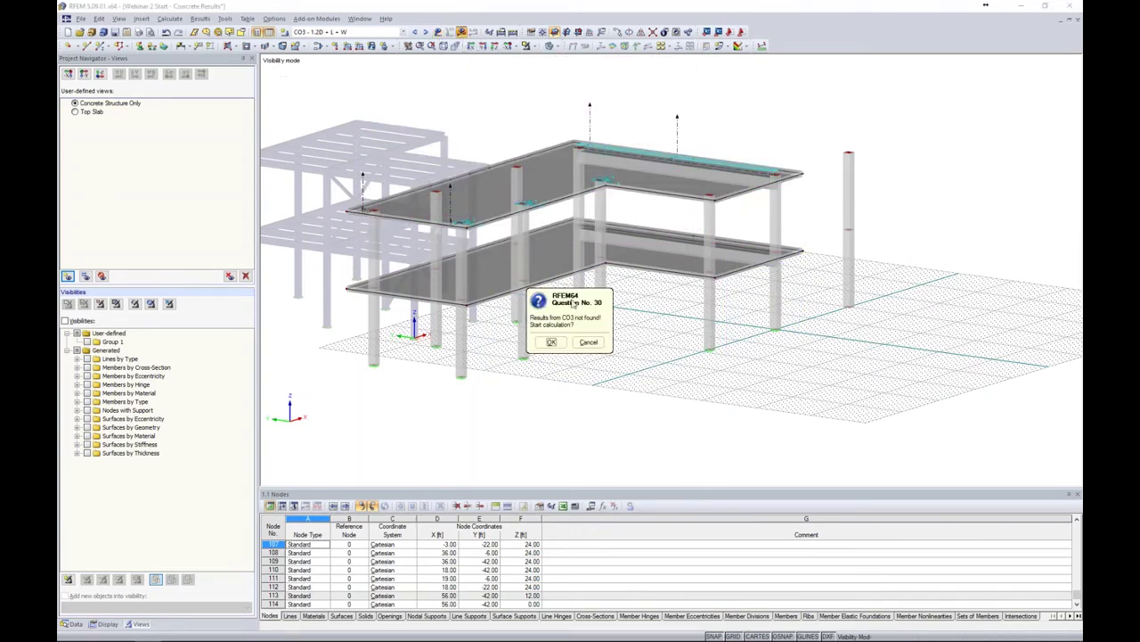
pyautogui.click(538, 339)
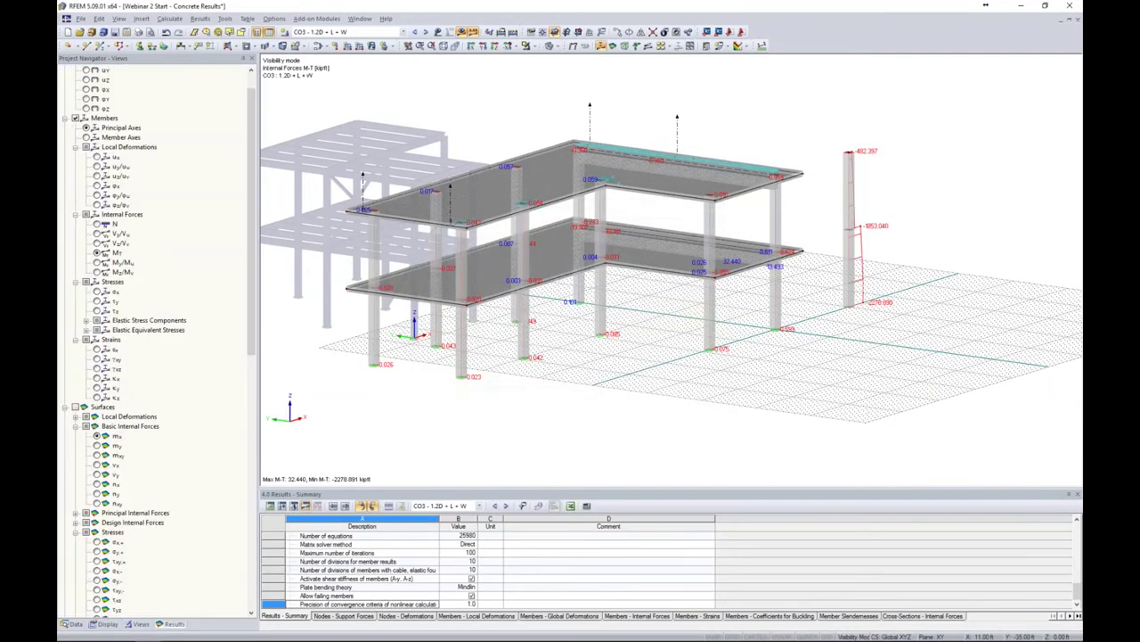
# - Display the members' Vy/Vu shear force diagrams, keeping the display factors panel clear of the result beam
pyautogui.moveTo(827, 372); pyautogui.dragTo(784, 378, button='middle')
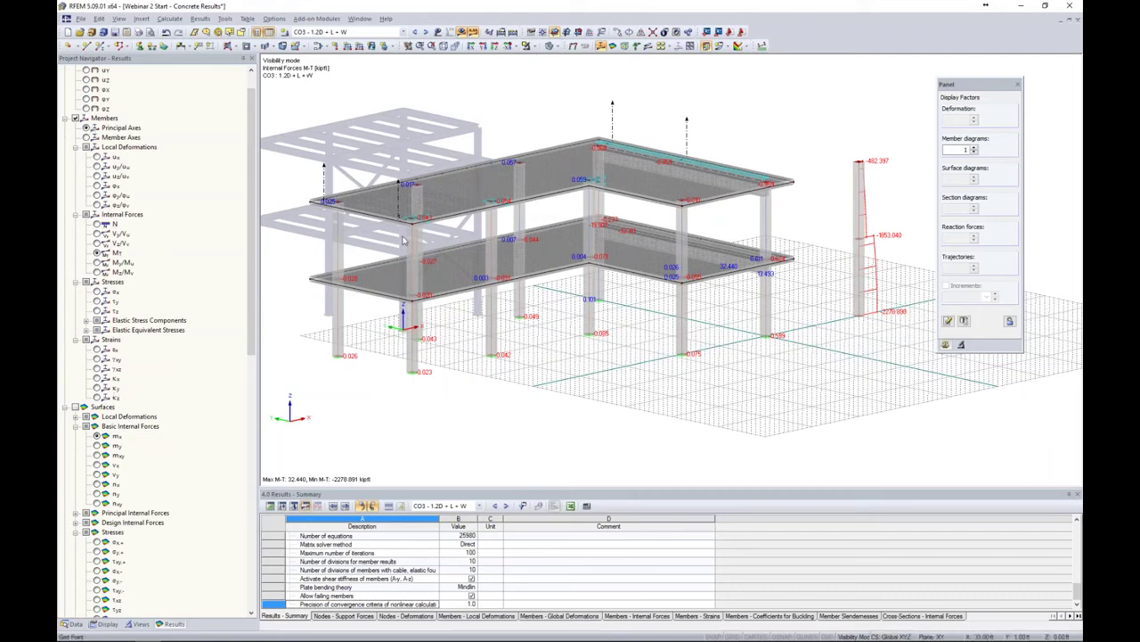
pyautogui.click(98, 235)
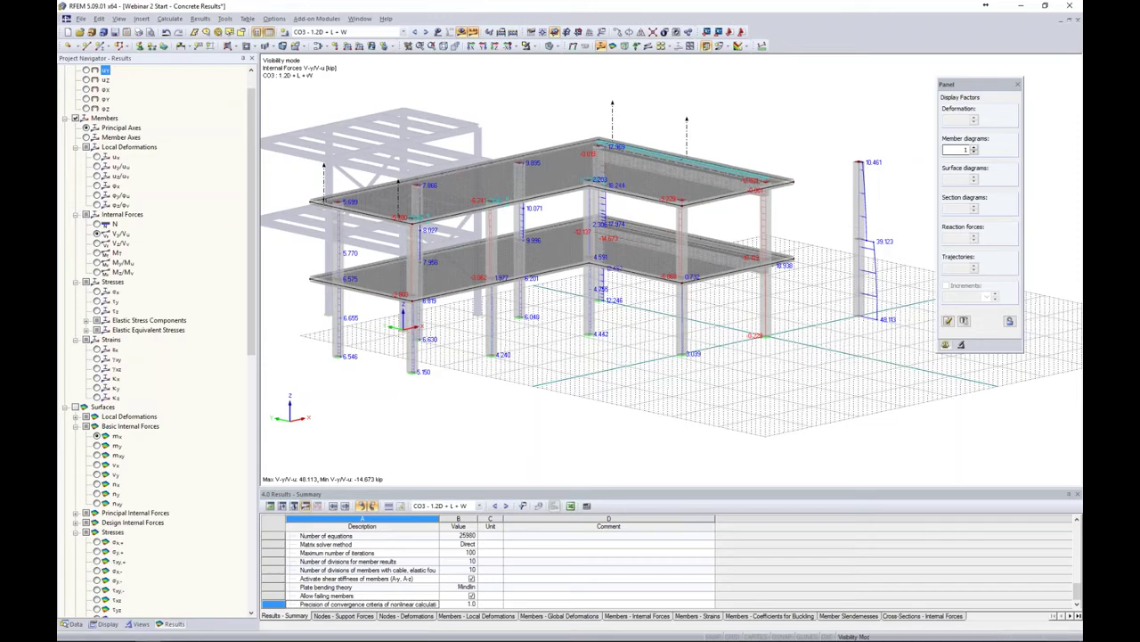
pyautogui.moveTo(987, 88); pyautogui.dragTo(1011, 80)
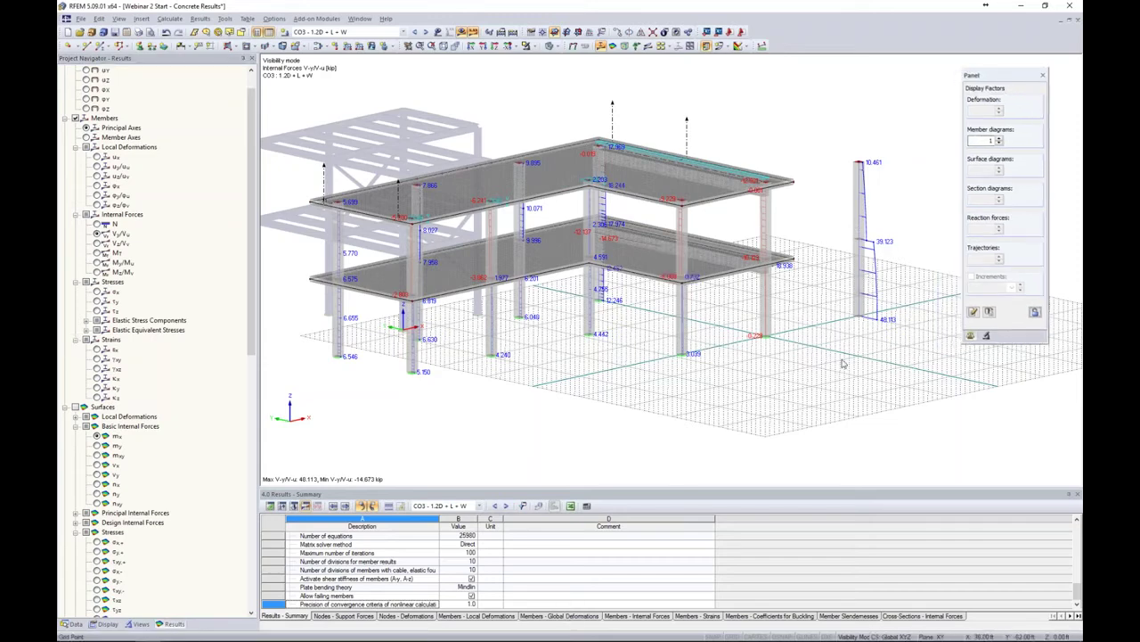
# - Hide the work plane grid and show the local axis systems of the members
pyautogui.click(732, 636)
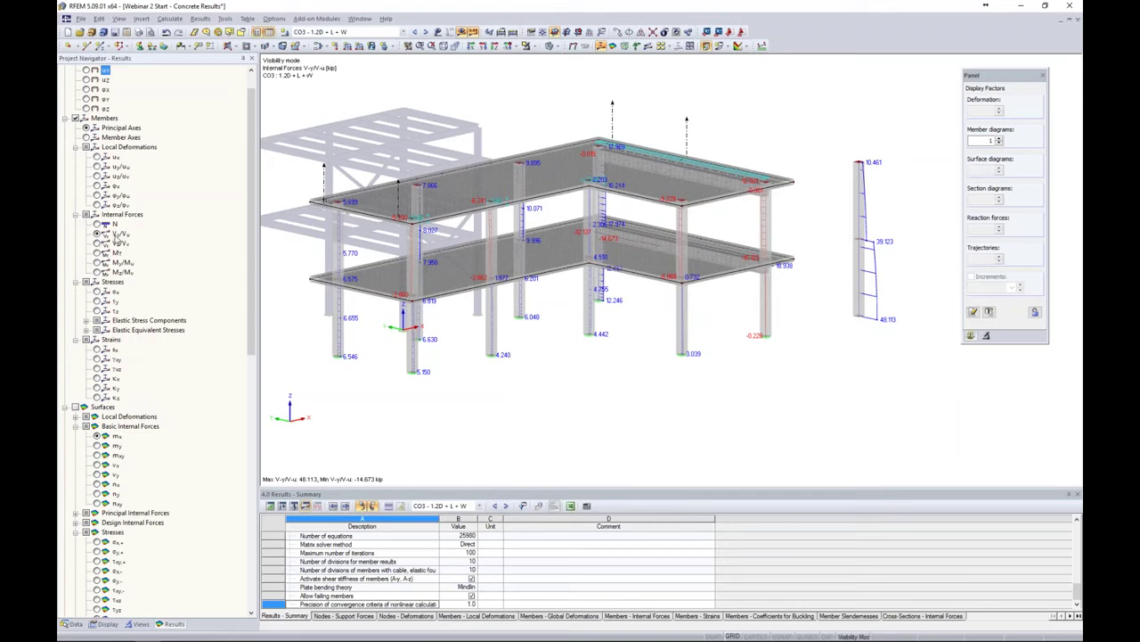
pyautogui.rightClick(859, 287)
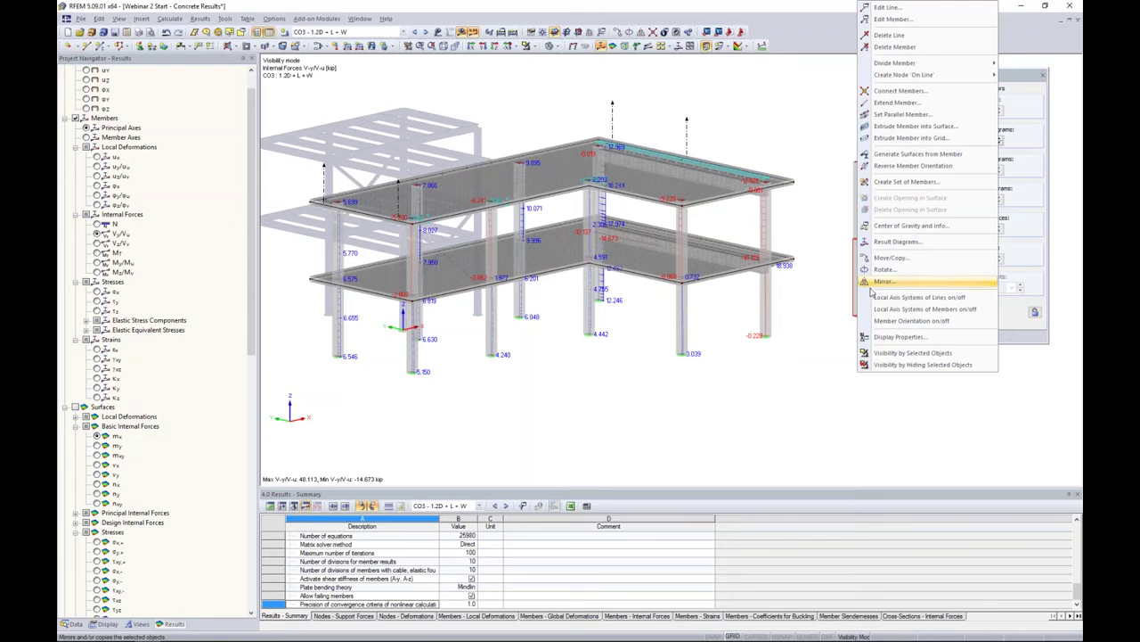
pyautogui.click(891, 308)
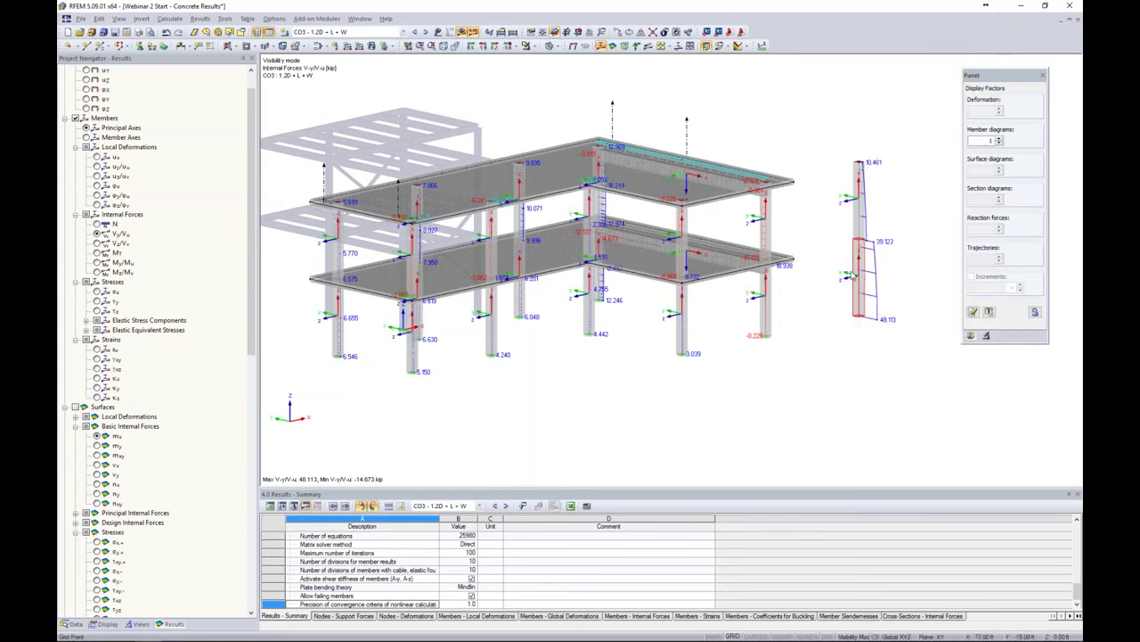
# - Turn off the local axis systems of the members and inspect the Vy shear diagram on the freestanding result beam
pyautogui.rightClick(865, 268)
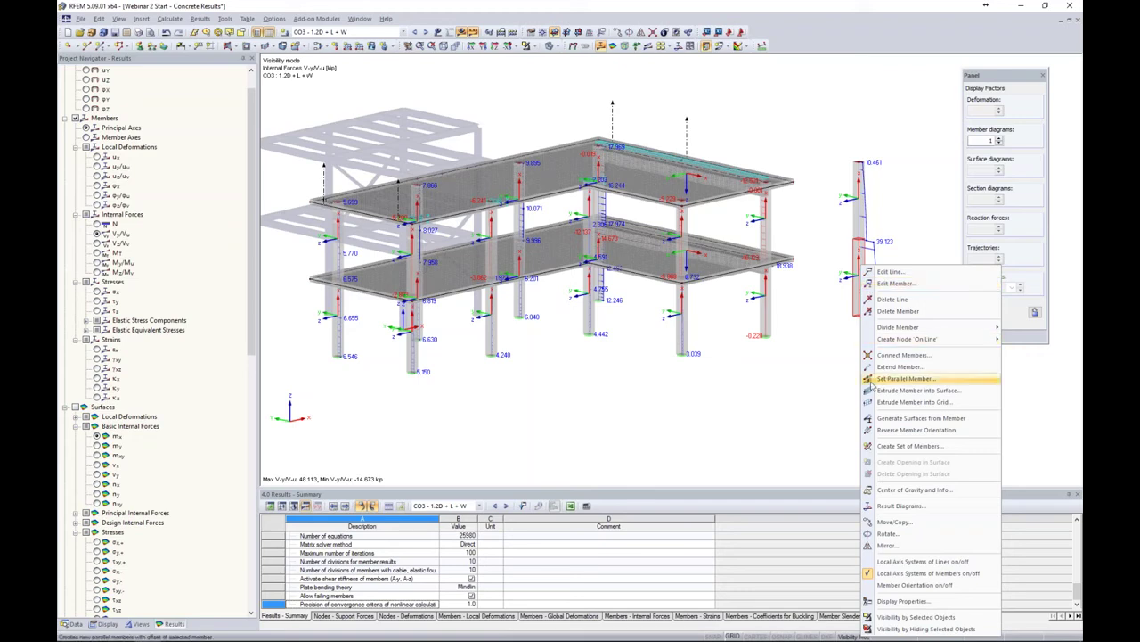
pyautogui.click(910, 573)
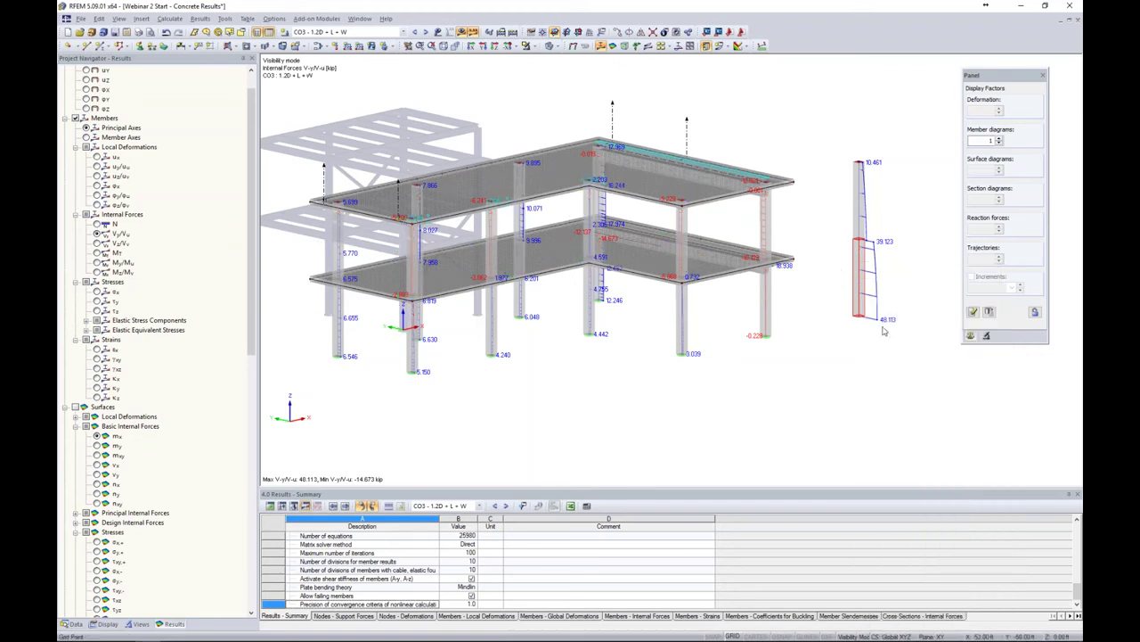
pyautogui.scroll(3, 882, 287)
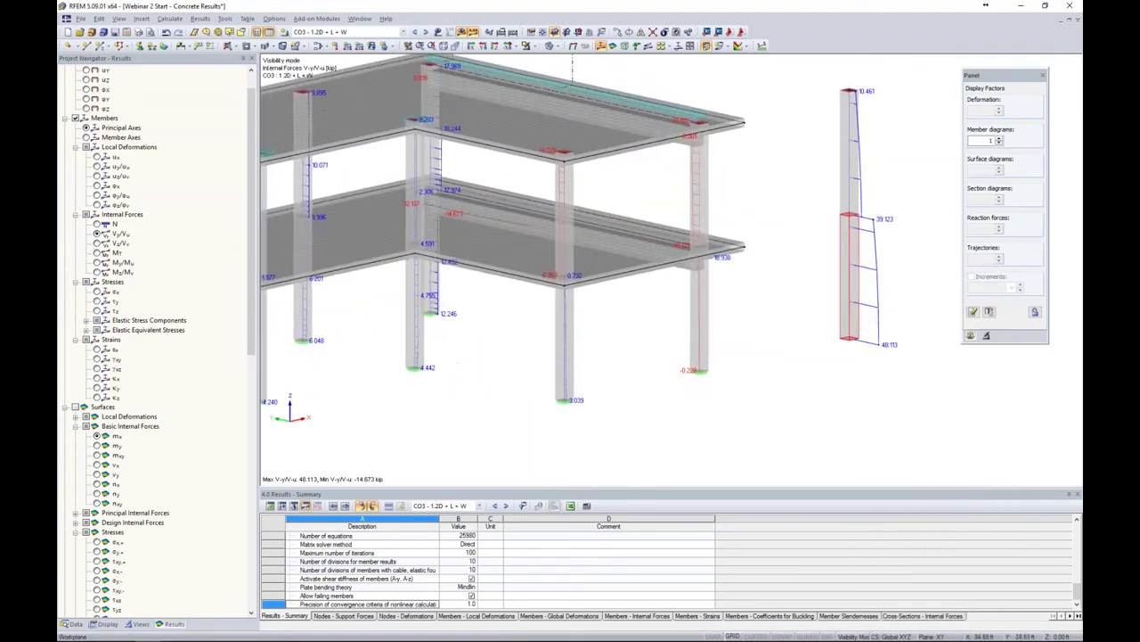
pyautogui.moveTo(902, 170); pyautogui.dragTo(902, 198, button='middle')
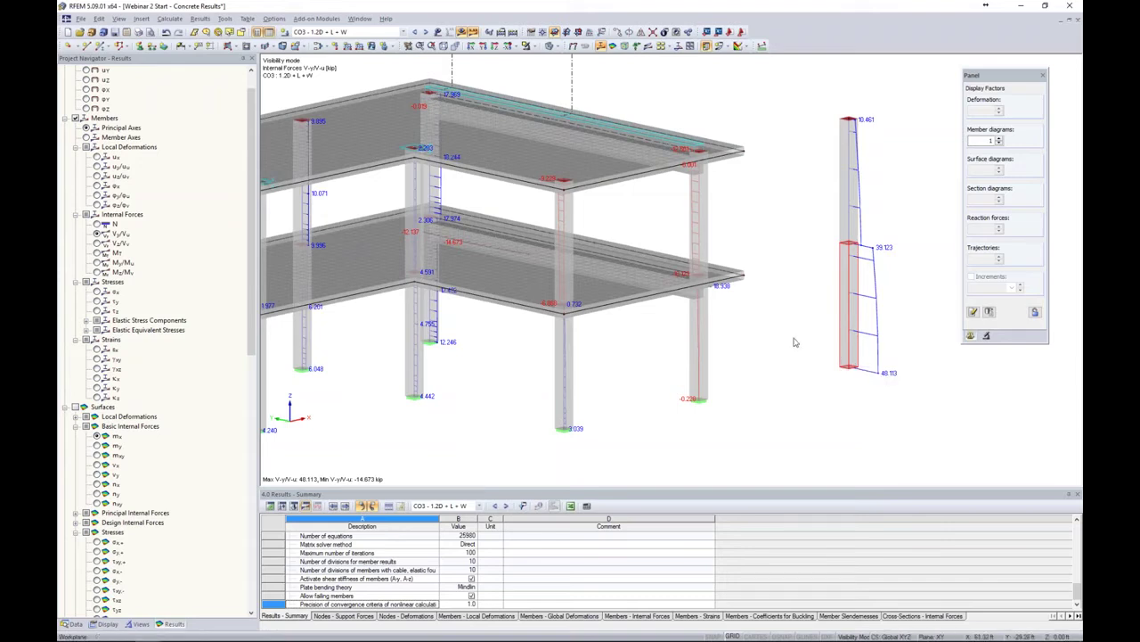
pyautogui.scroll(-1, 805, 325)
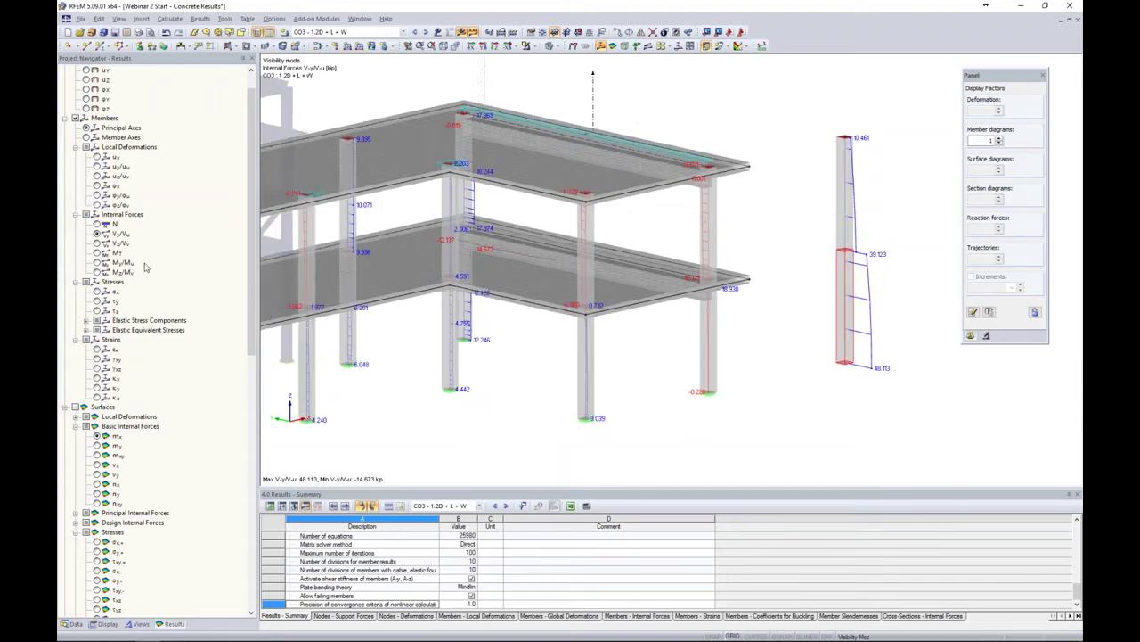
# - Display the Vz shear force on the members, followed by the axial force N, and inspect the freestanding result beam
pyautogui.click(97, 242)
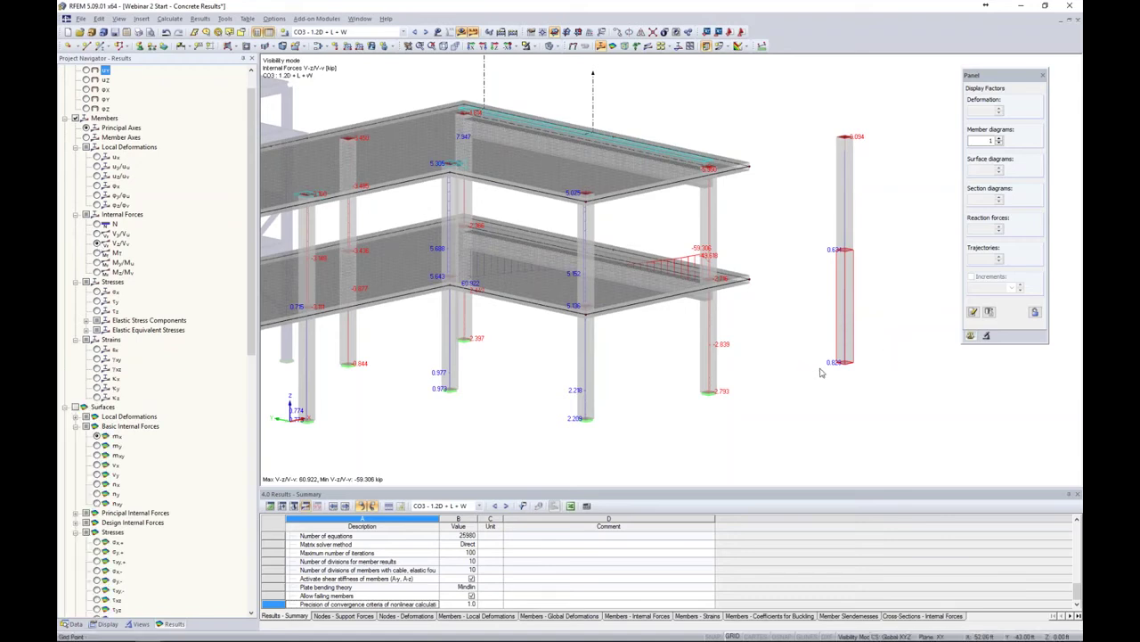
pyautogui.scroll(-2, 822, 369)
pyautogui.moveTo(816, 368); pyautogui.dragTo(855, 341, button='middle')
pyautogui.click(97, 225)
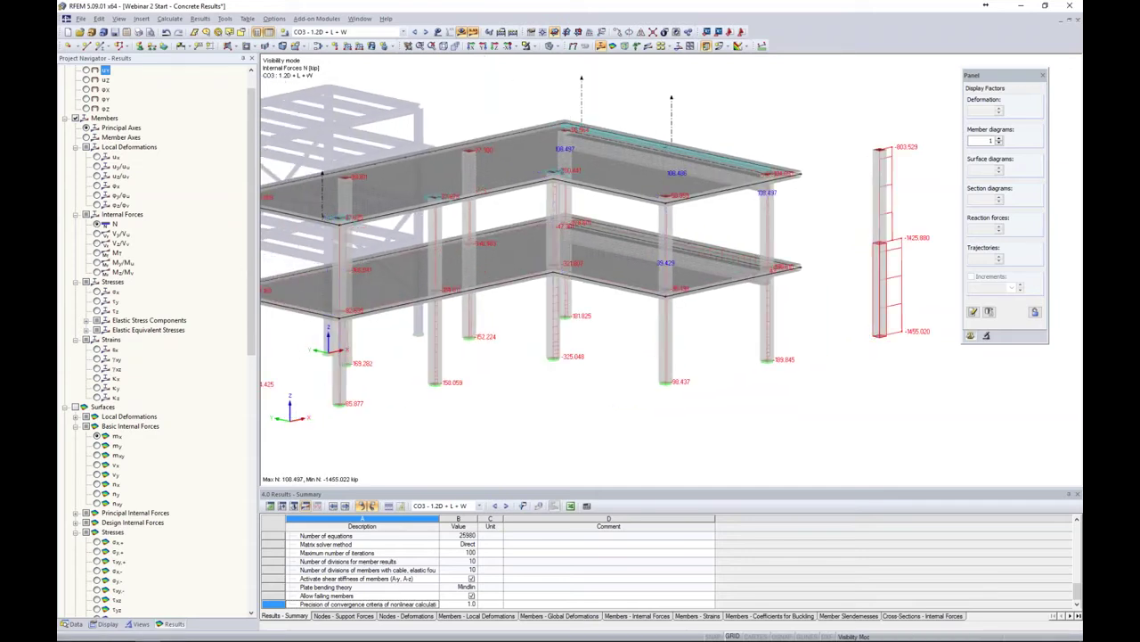
pyautogui.scroll(-2, 822, 311)
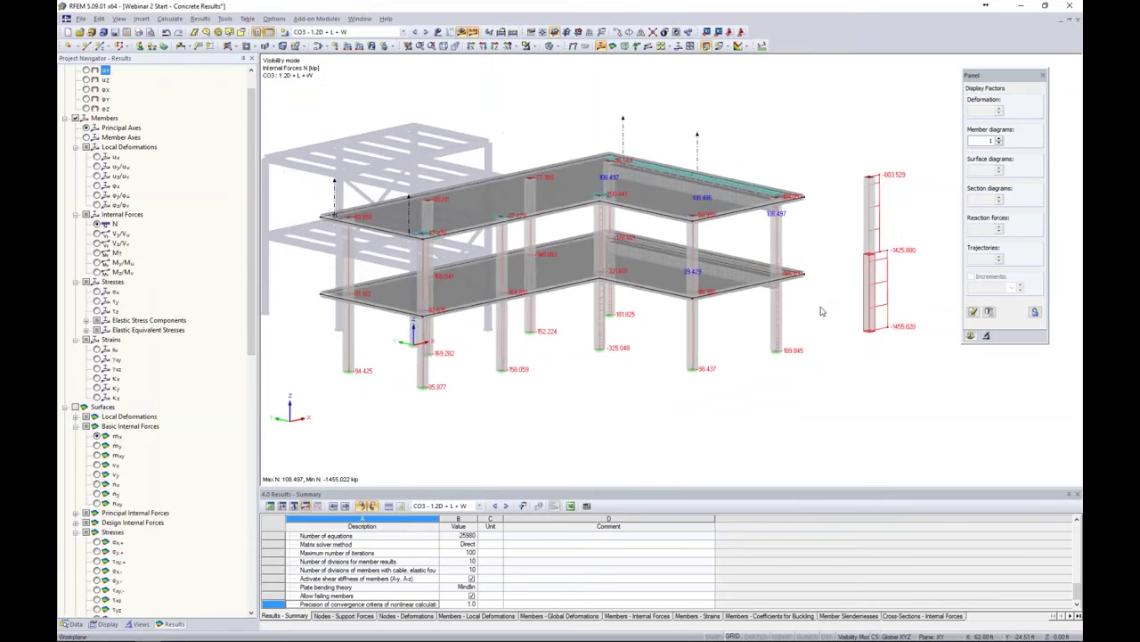
pyautogui.moveTo(820, 308); pyautogui.dragTo(802, 304, button='middle')
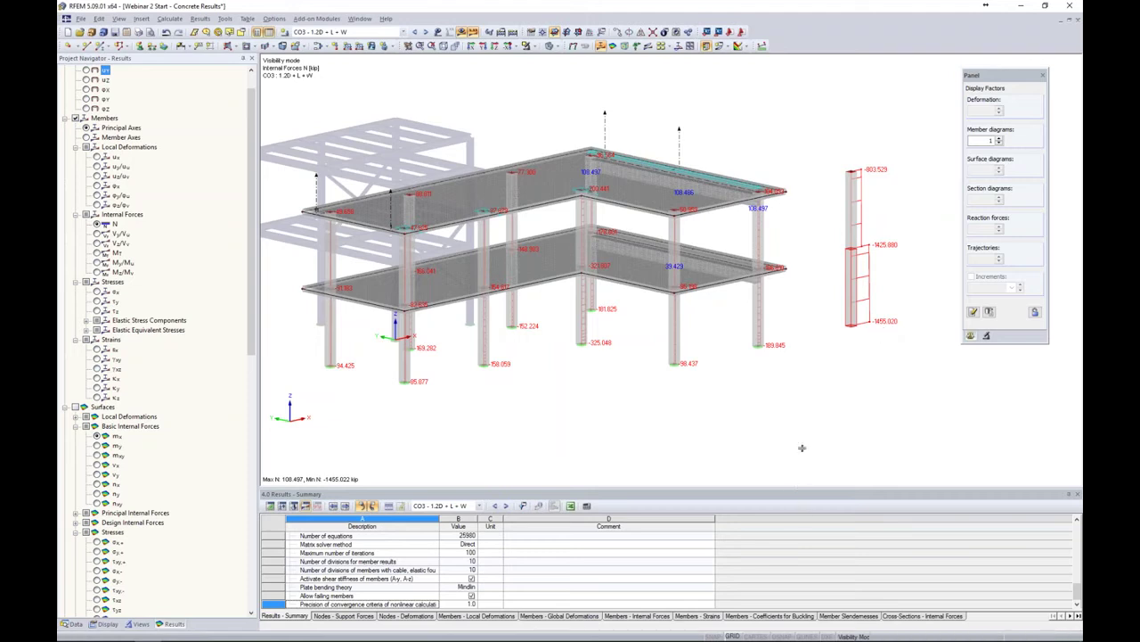
# - Enlarge the results summary table to review the load and support force sums for CO3, and shrink it again
pyautogui.moveTo(803, 397); pyautogui.dragTo(803, 397)
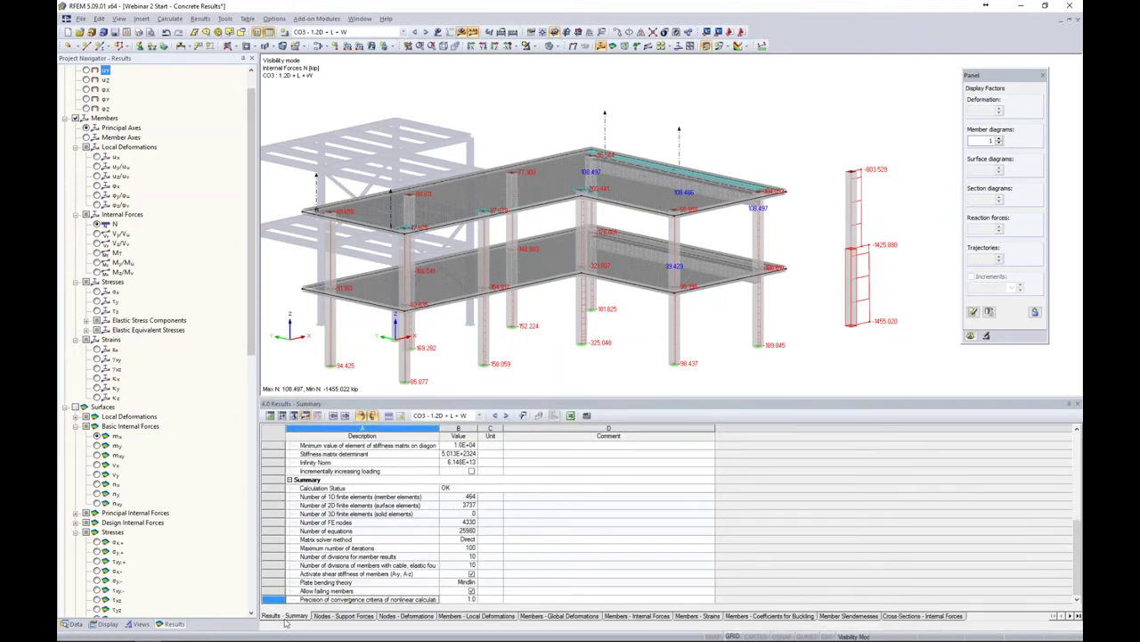
pyautogui.scroll(-10, 318, 505)
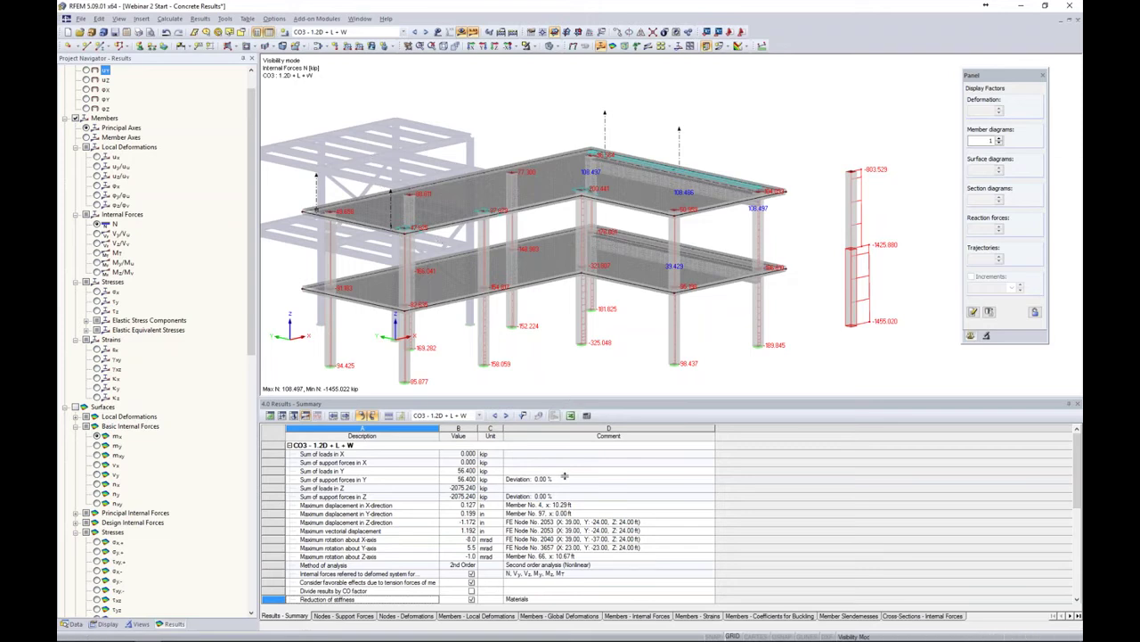
pyautogui.moveTo(564, 399); pyautogui.dragTo(564, 478)
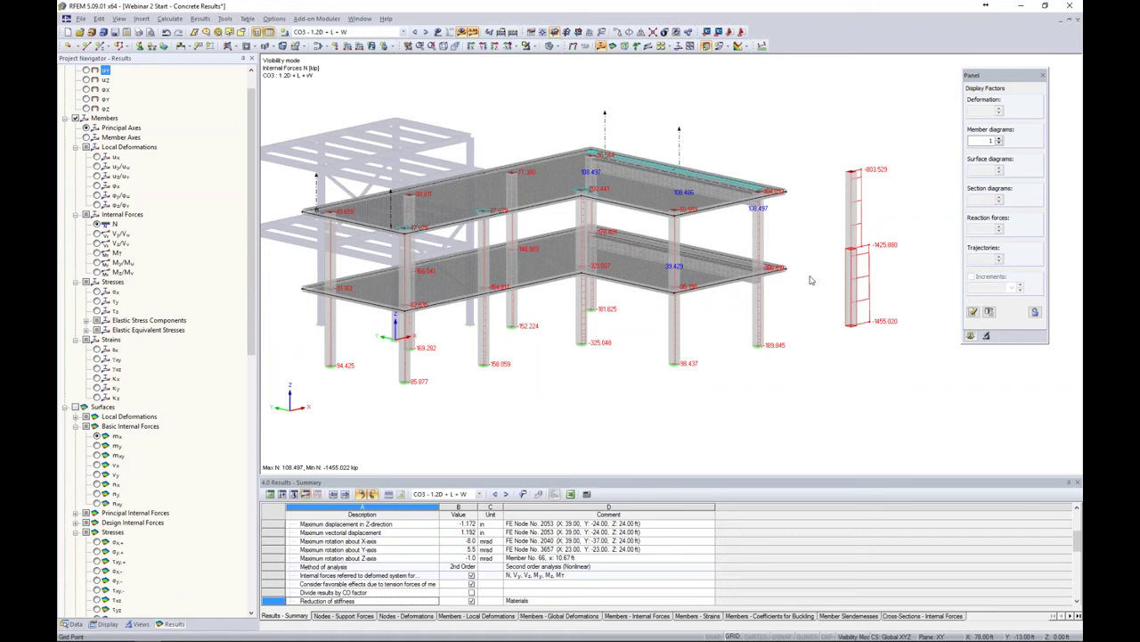
# - Compare the member results for shear force Vz, bending moment My and axial force N
pyautogui.click(97, 243)
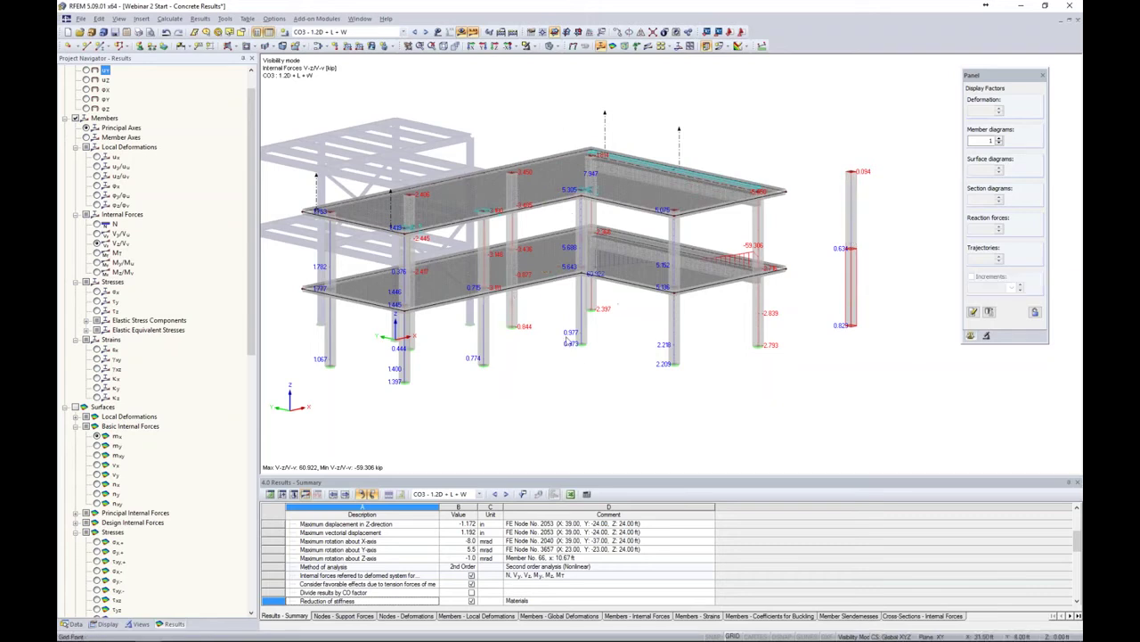
pyautogui.click(97, 262)
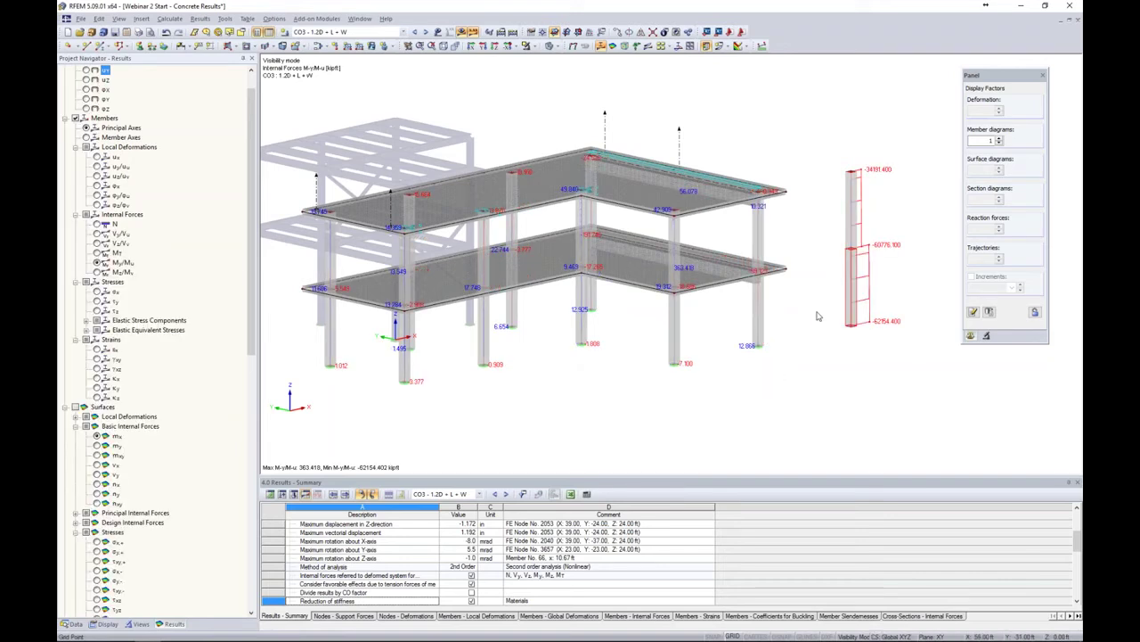
pyautogui.click(98, 223)
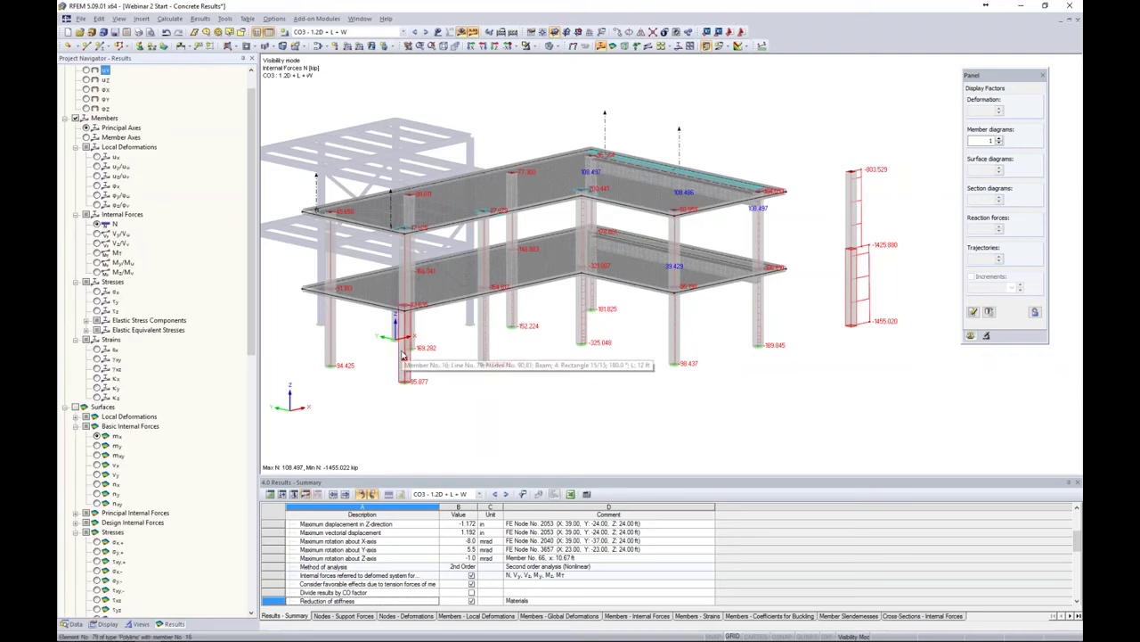
# - Switch to the presentation's Result Beams slide and compare it with the result beam in the RFEM model
pyautogui.hotkey('alt', 'Tab')
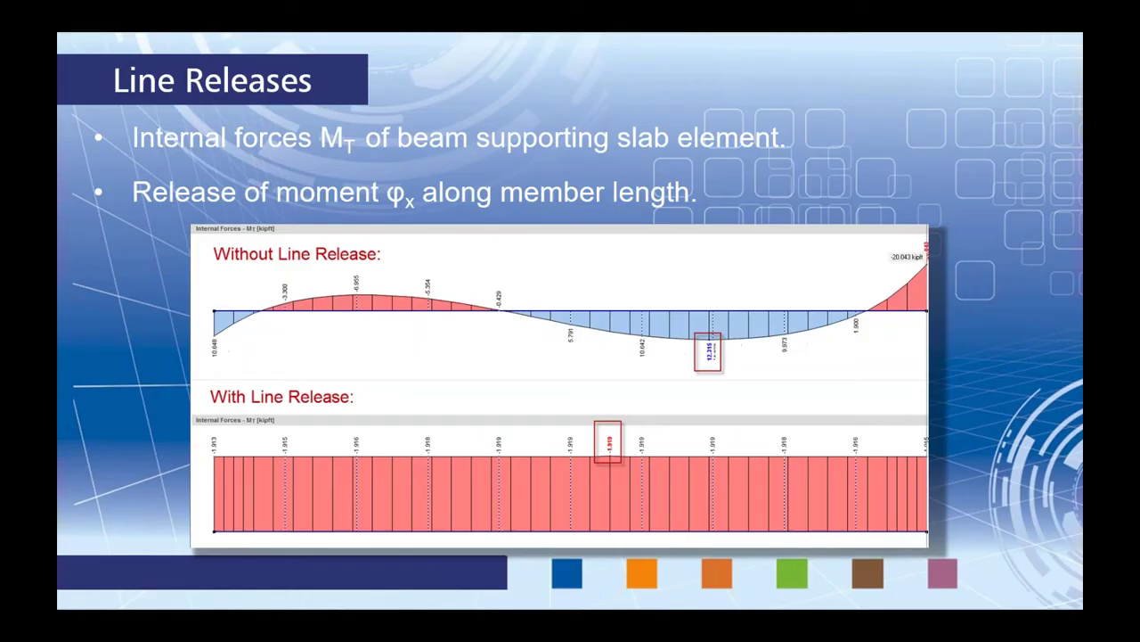
pyautogui.press('Right')
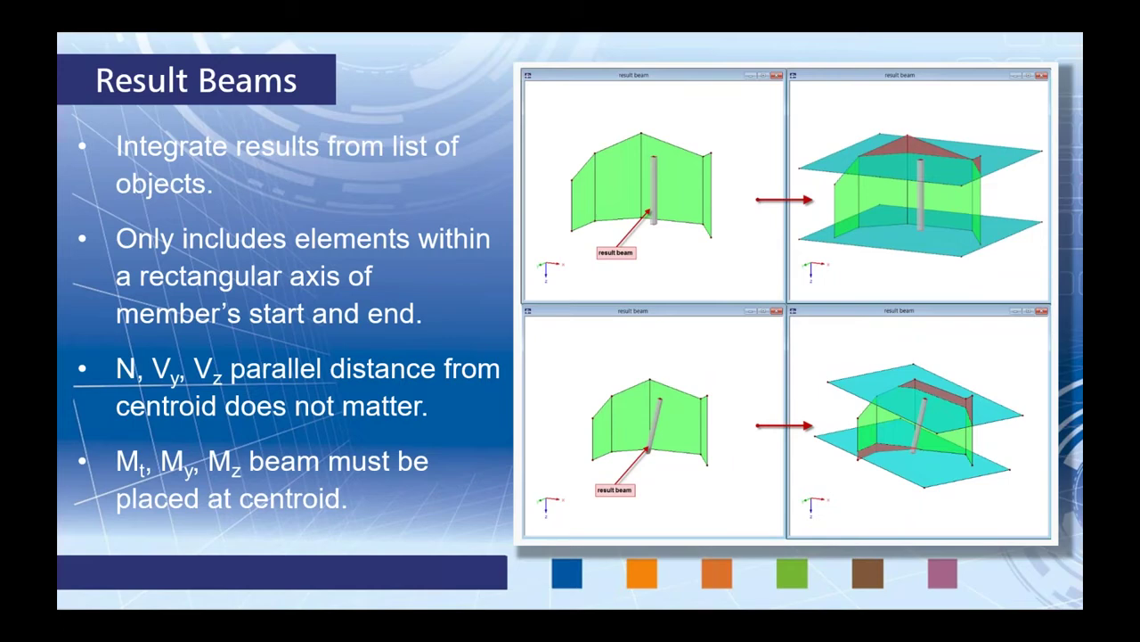
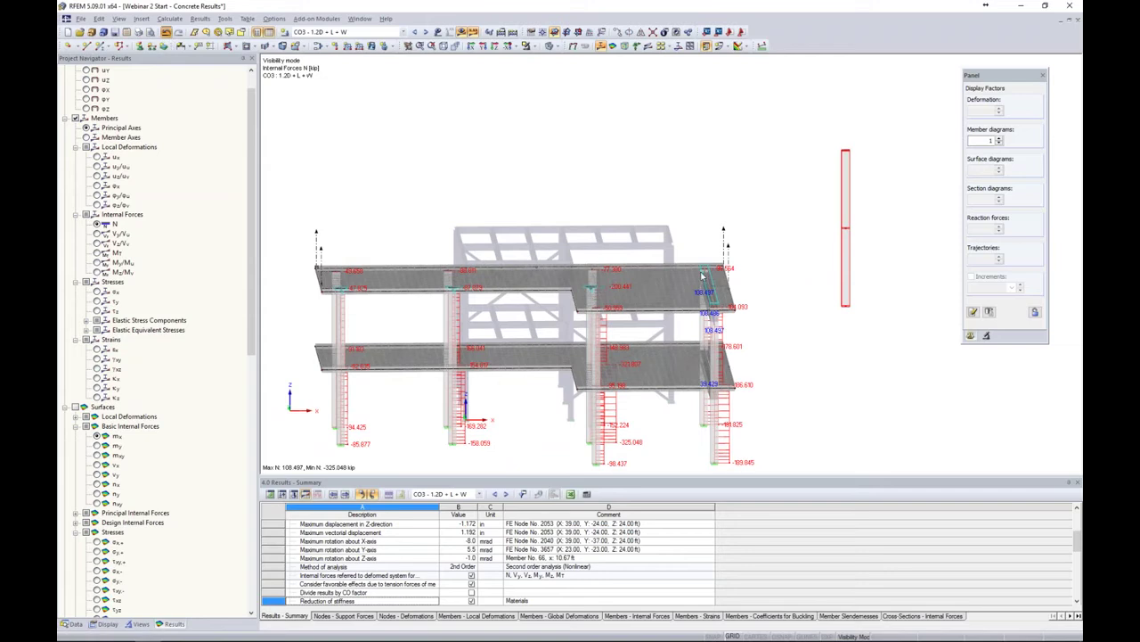
pyautogui.keyDown('ctrl'); pyautogui.moveTo(809, 294); pyautogui.dragTo(793, 243, button='middle'); pyautogui.keyUp('ctrl')
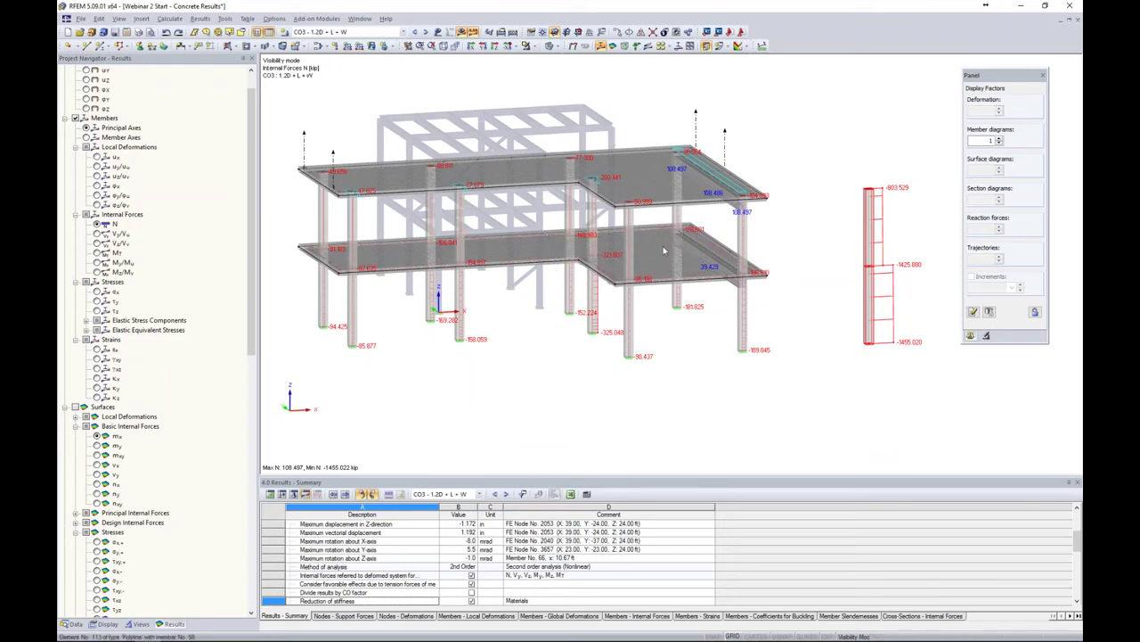
pyautogui.hotkey('alt', 'Tab')
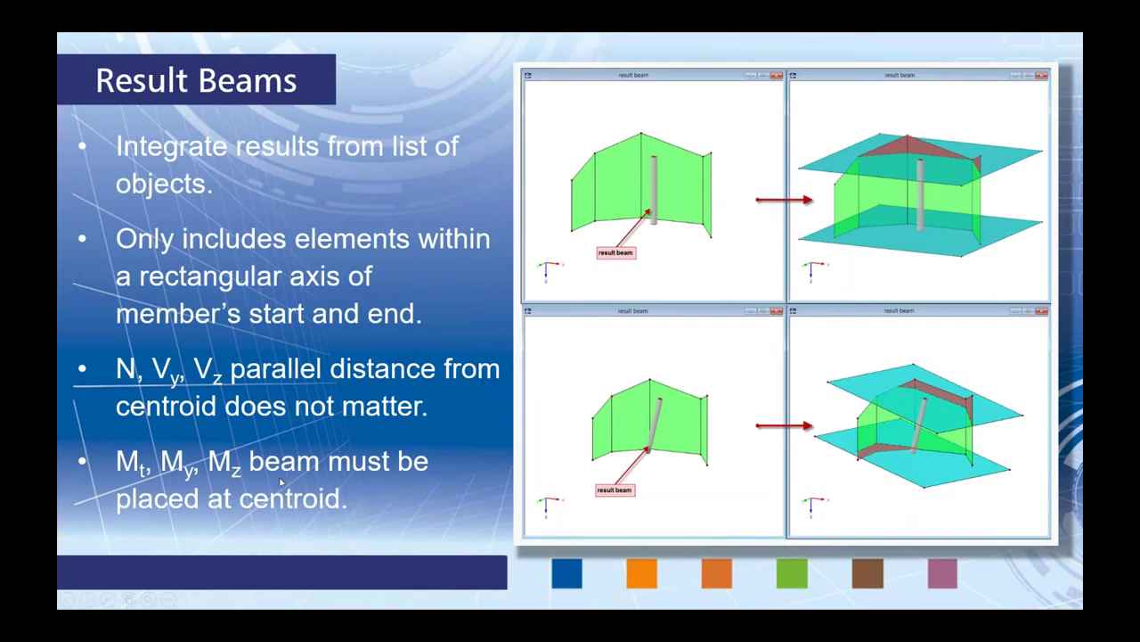
pyautogui.hotkey('alt', 'Tab')
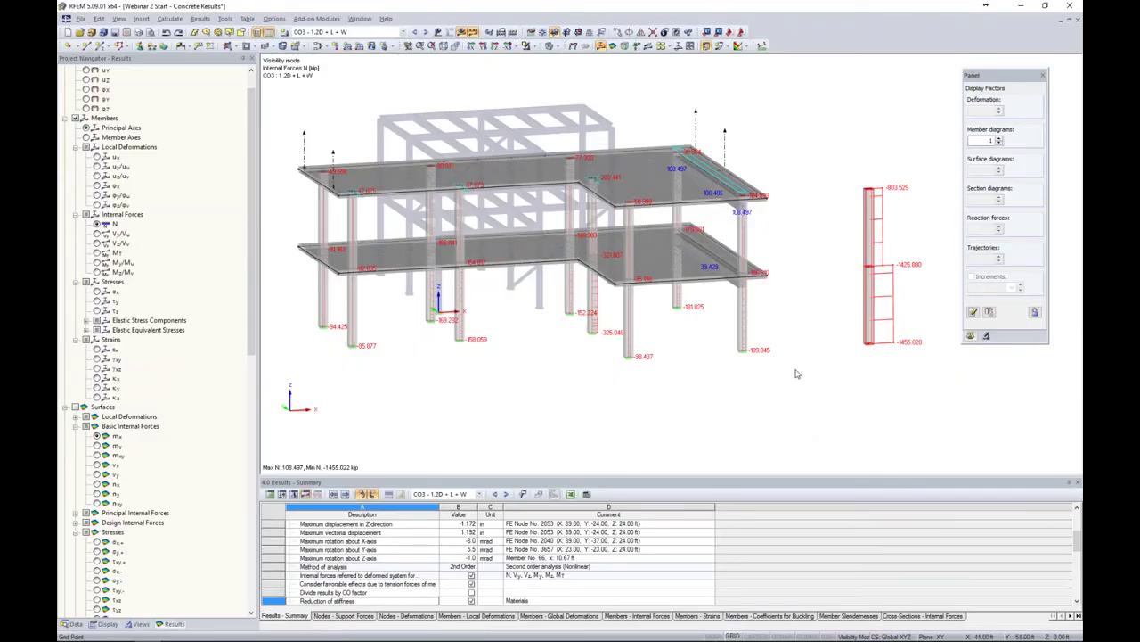
# - Apply the user-defined view Top Slab to isolate the upper slab
pyautogui.rightClick(762, 382)
pyautogui.click(786, 400)
pyautogui.keyDown('ctrl'); pyautogui.moveTo(796, 385); pyautogui.dragTo(470, 395, button='middle'); pyautogui.keyUp('ctrl')
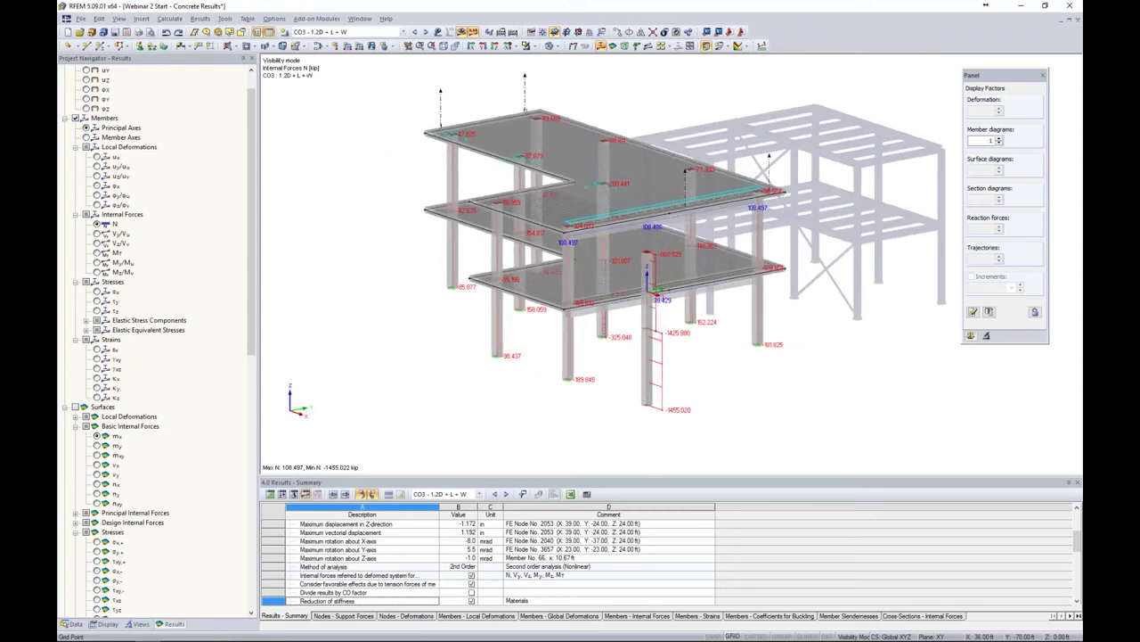
pyautogui.scroll(3, 574, 170)
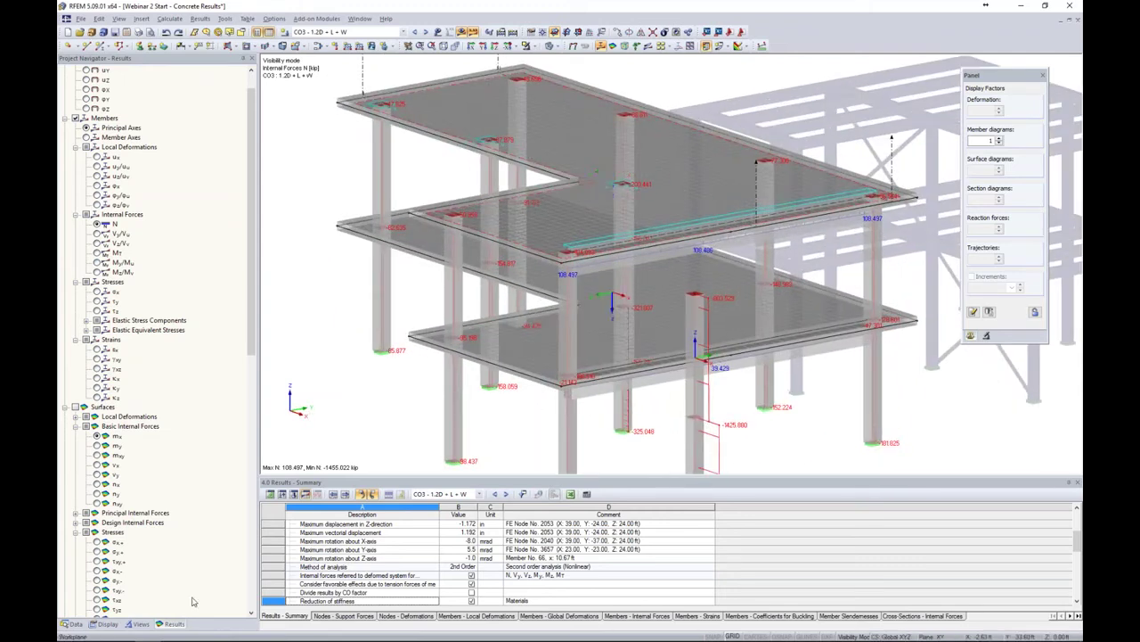
pyautogui.click(138, 623)
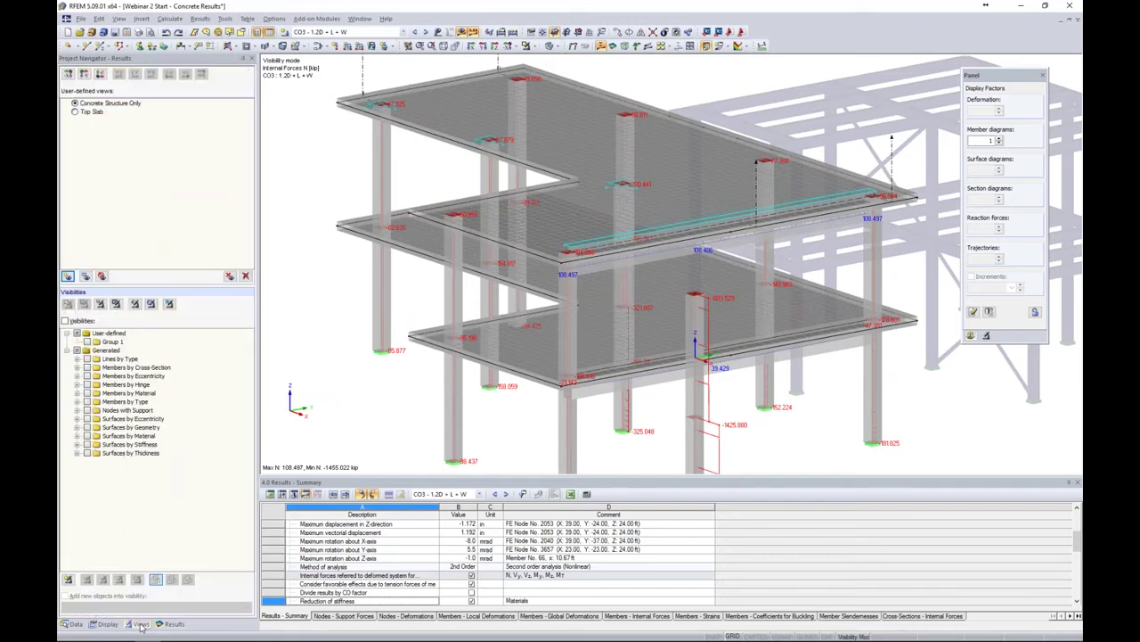
pyautogui.click(74, 112)
pyautogui.moveTo(671, 134); pyautogui.dragTo(751, 119, button='middle')
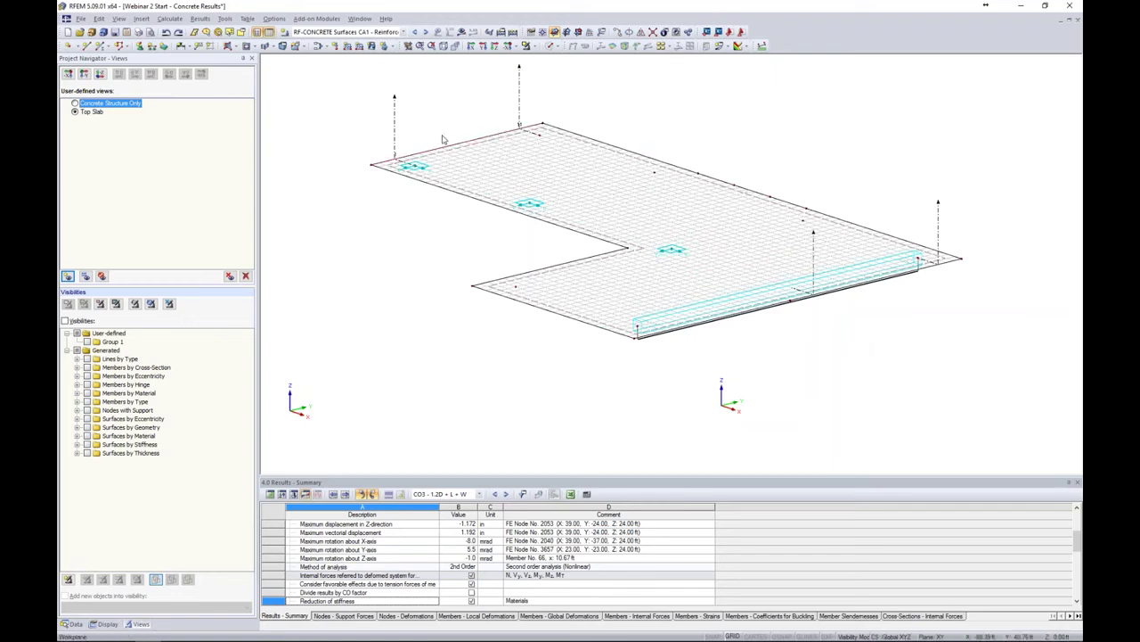
pyautogui.click(313, 265)
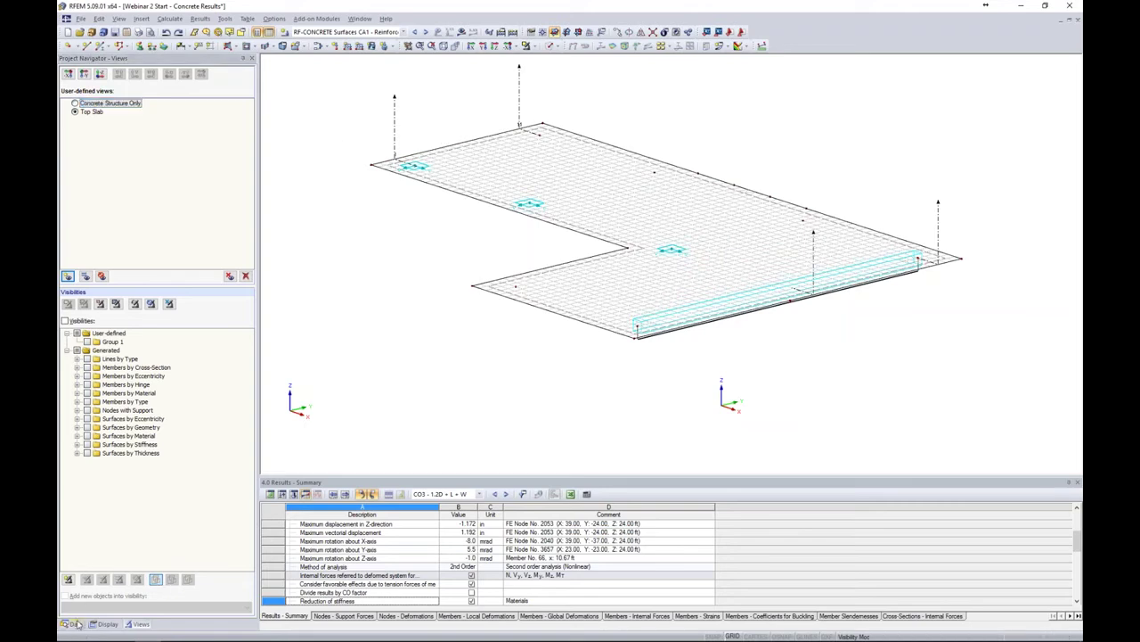
# - Start a new single member and set its member type to Result Beam
pyautogui.click(77, 624)
pyautogui.click(103, 49)
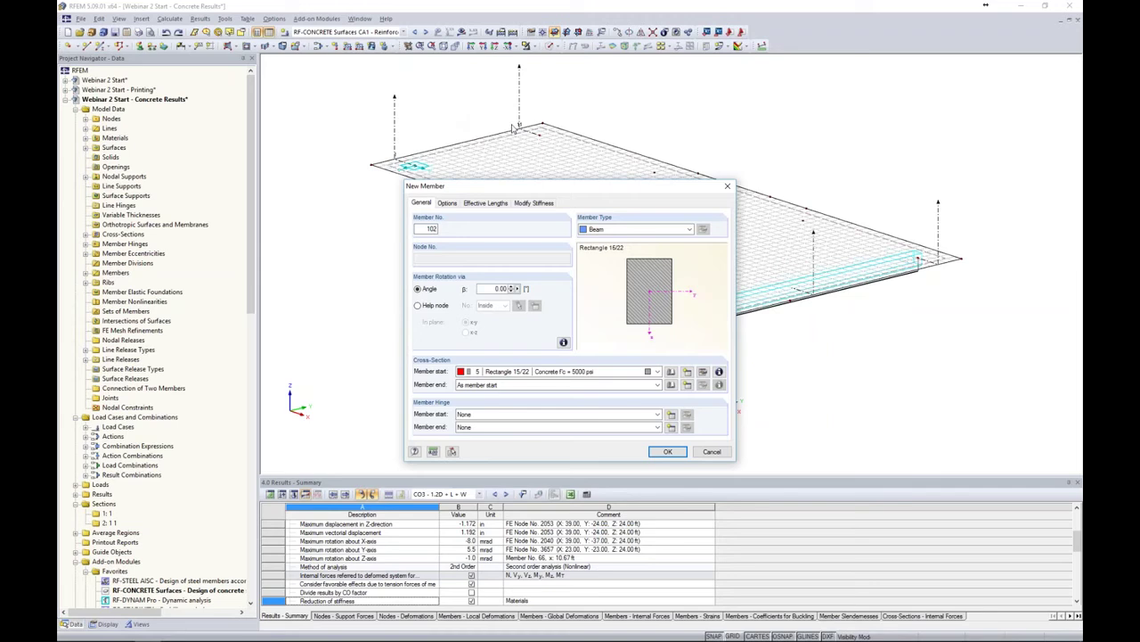
pyautogui.click(638, 230)
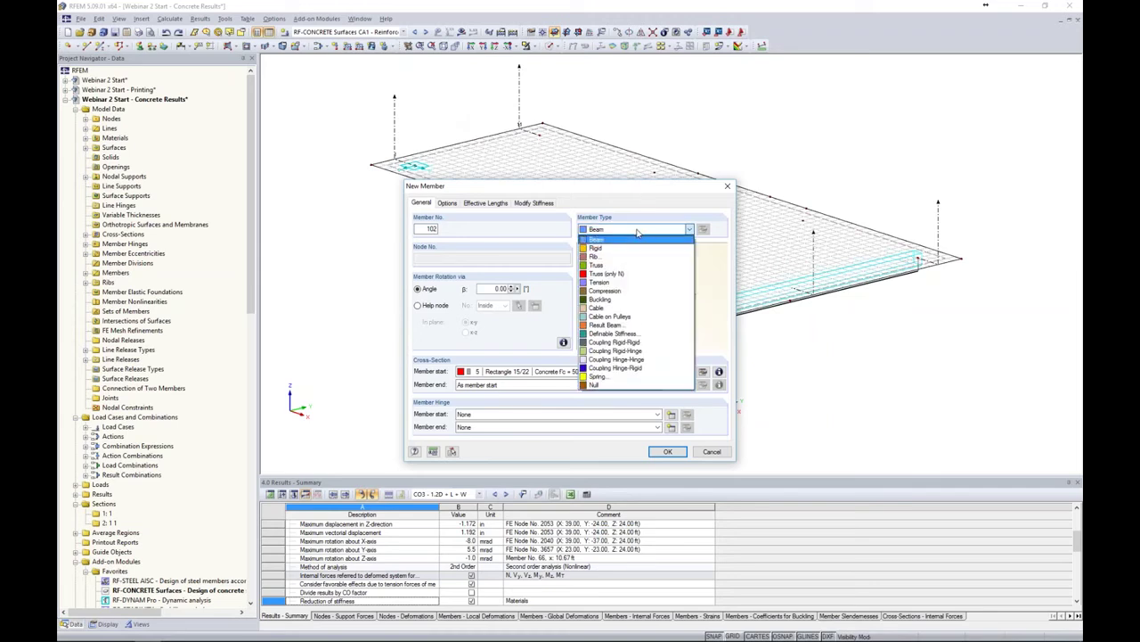
pyautogui.click(606, 326)
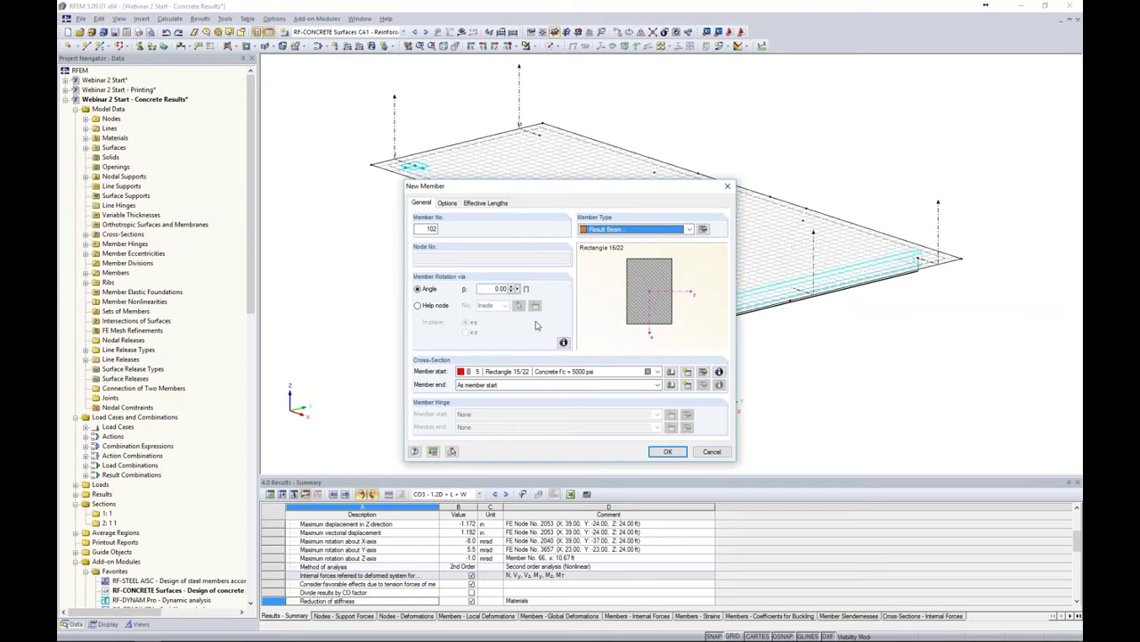
# - Set the result beam to integrate within a general cuboid with Y+ 2 ft, Z+ 1 ft and Z- 1 ft
pyautogui.click(703, 229)
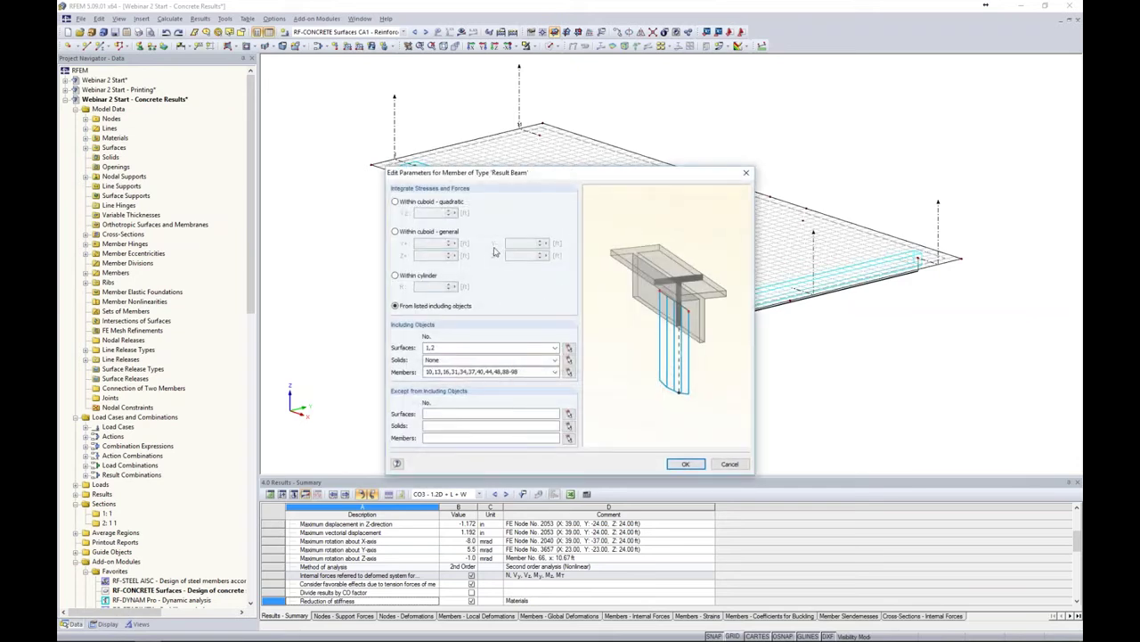
pyautogui.click(394, 232)
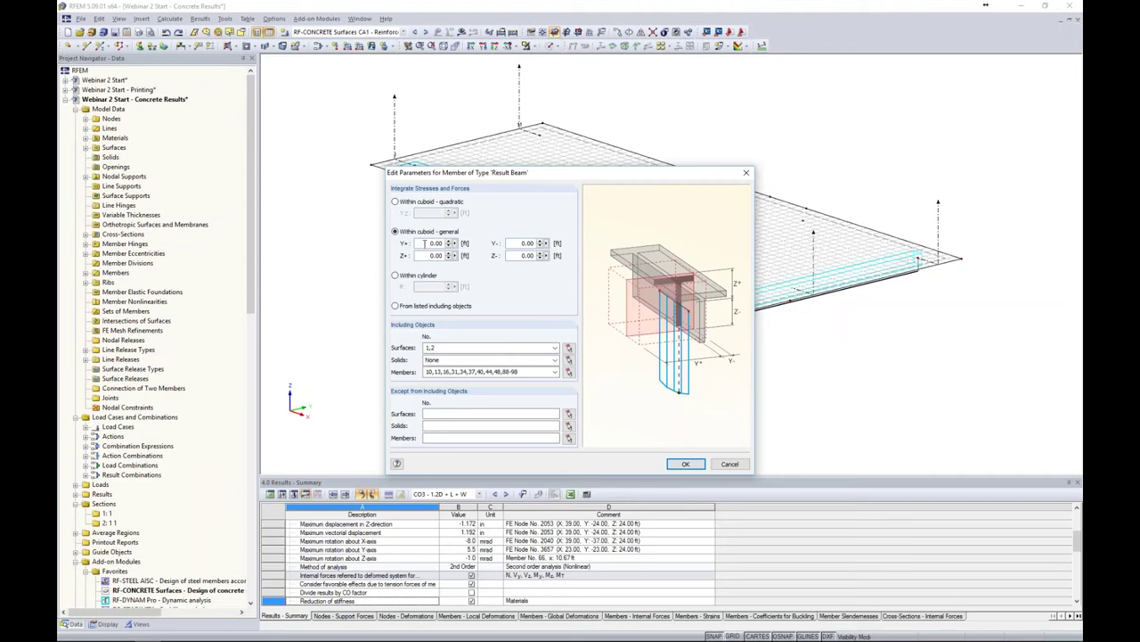
pyautogui.write('2')
pyautogui.press('Tab')
pyautogui.doubleClick(431, 255)
pyautogui.write('1')
pyautogui.press('Tab')
pyautogui.write('1')
pyautogui.click(682, 464)
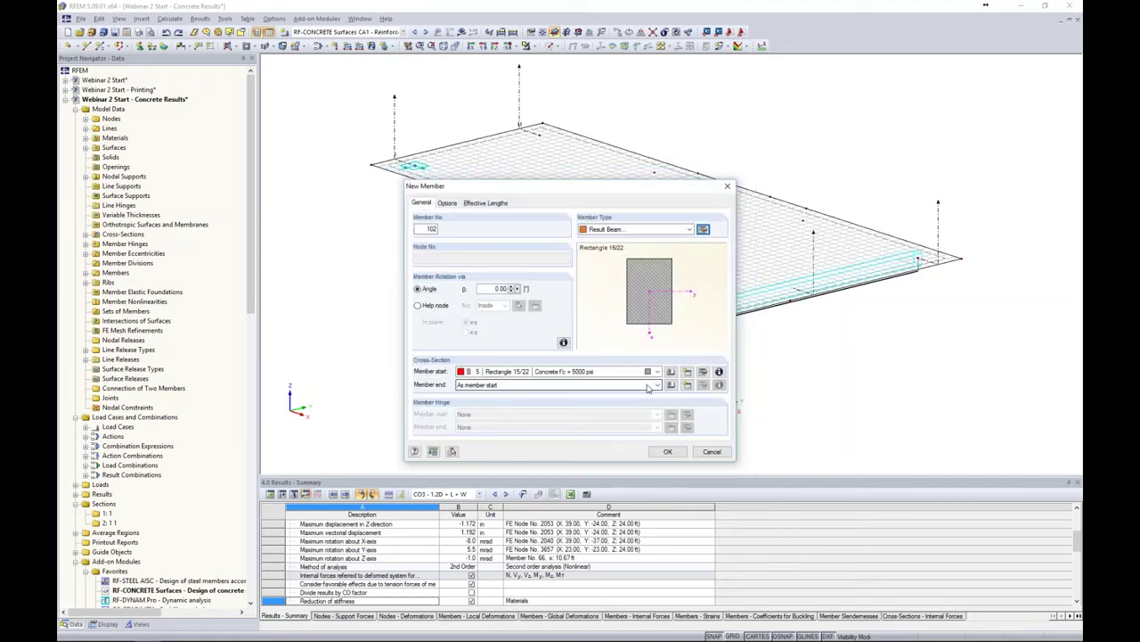
# - Place the 62 ft result beam lengthwise across the top slab, from the midpoint of its short edge to the opposite edge, accepting deletion of results
pyautogui.click(667, 452)
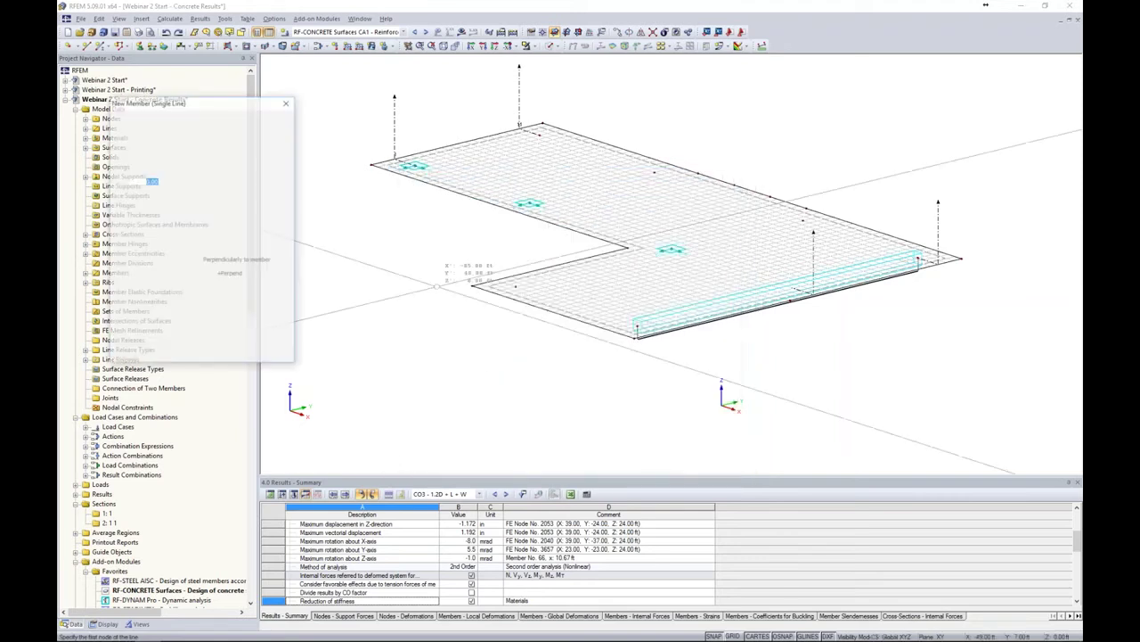
pyautogui.moveTo(450, 230); pyautogui.dragTo(471, 290, button='middle')
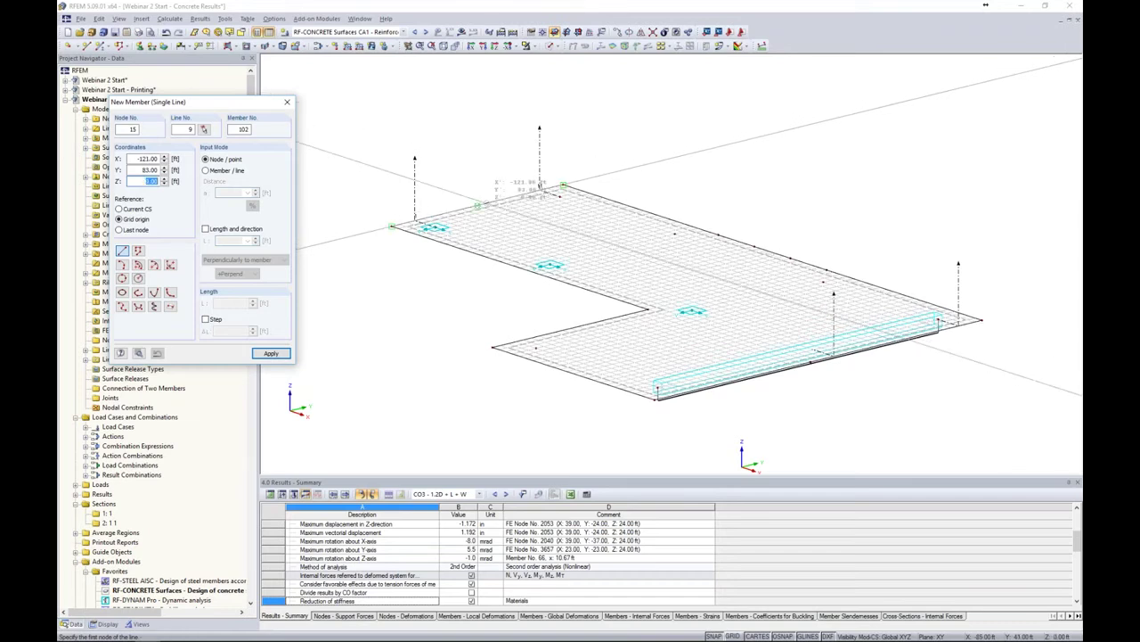
pyautogui.click(476, 206)
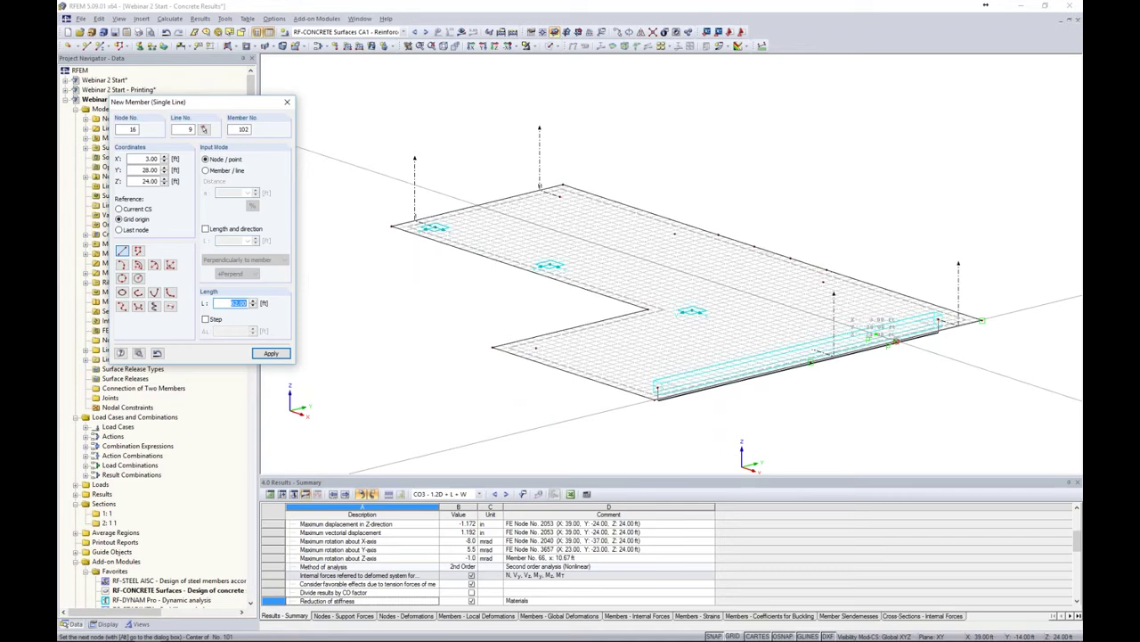
pyautogui.click(896, 341)
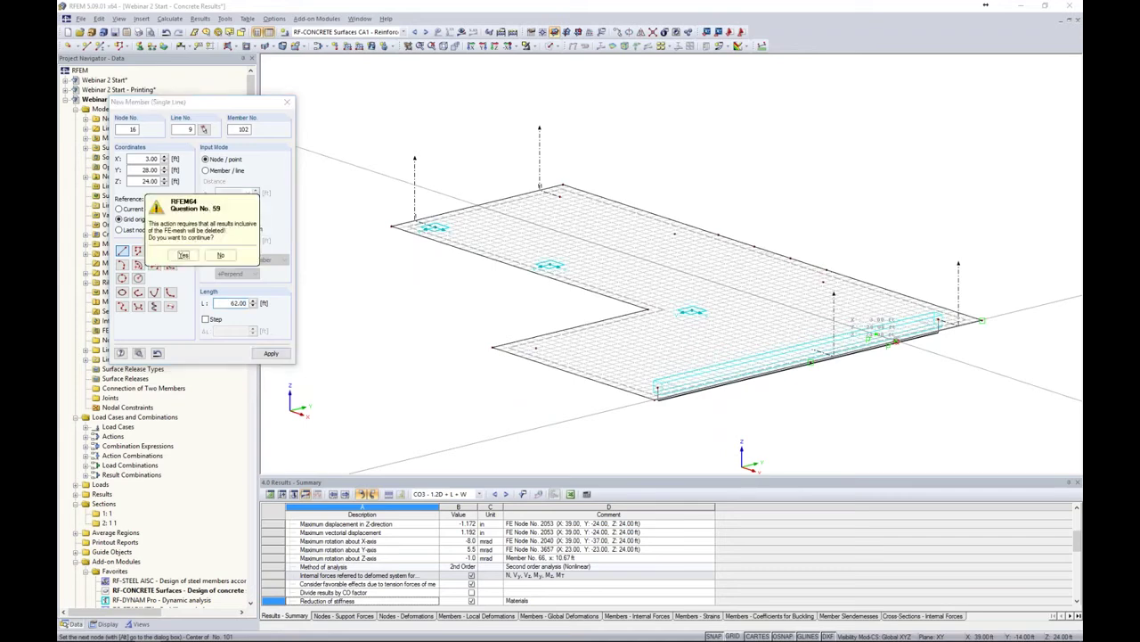
pyautogui.click(183, 254)
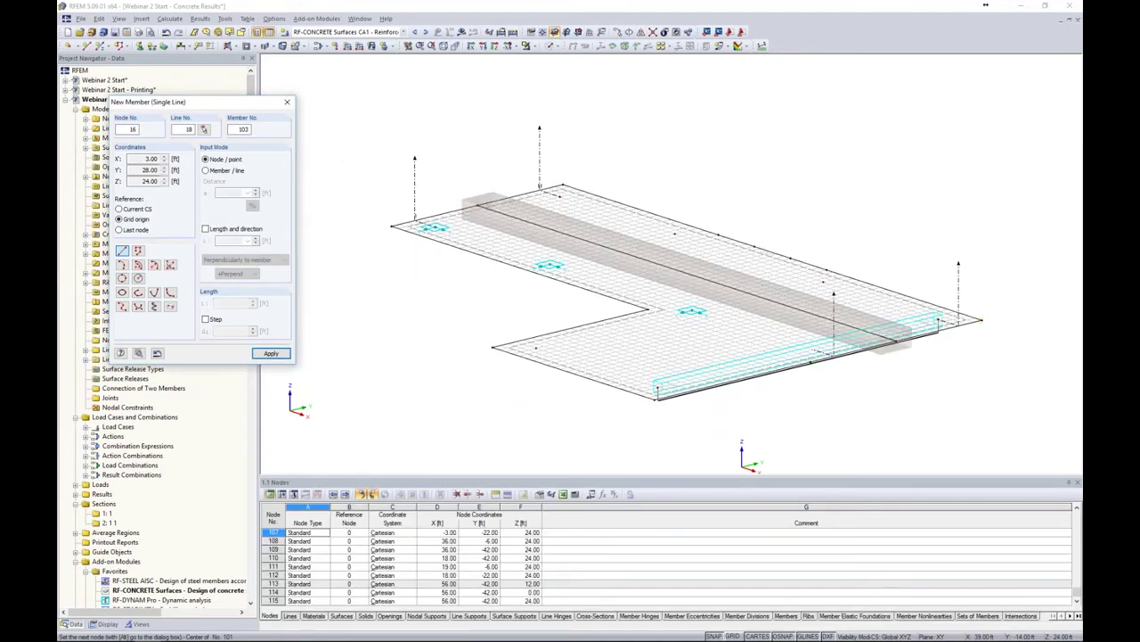
pyautogui.press('Escape')
# - Switch to the solid transparent display model and inspect the result beam's integration cuboid around the top slab
pyautogui.keyDown('ctrl'); pyautogui.moveTo(392, 333); pyautogui.dragTo(290, 261, button='middle'); pyautogui.keyUp('ctrl')
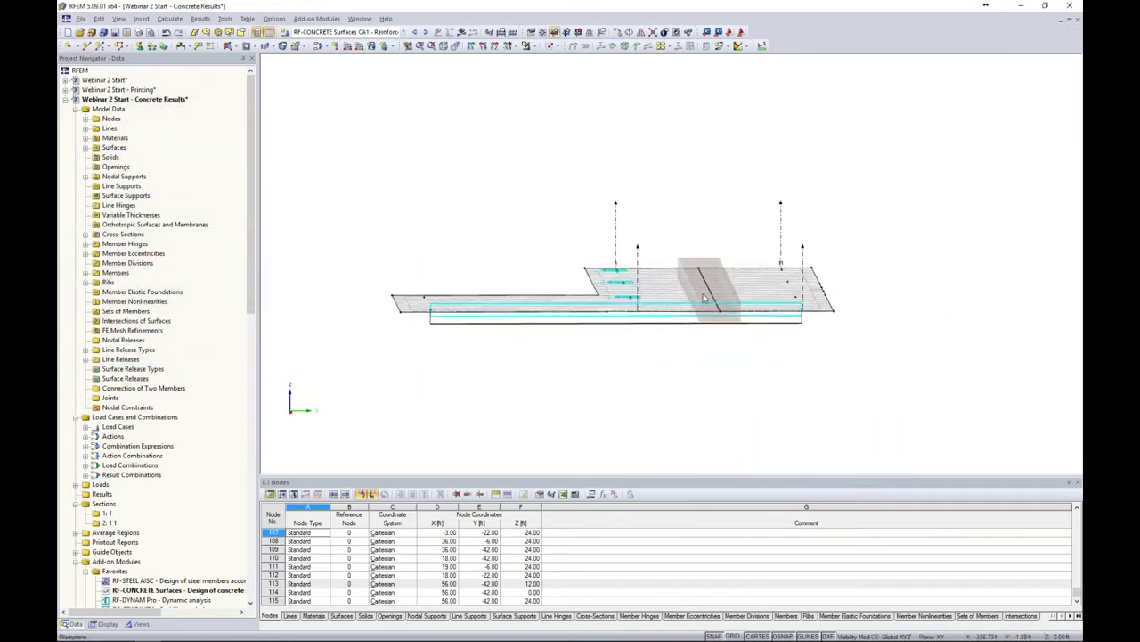
pyautogui.click(555, 45)
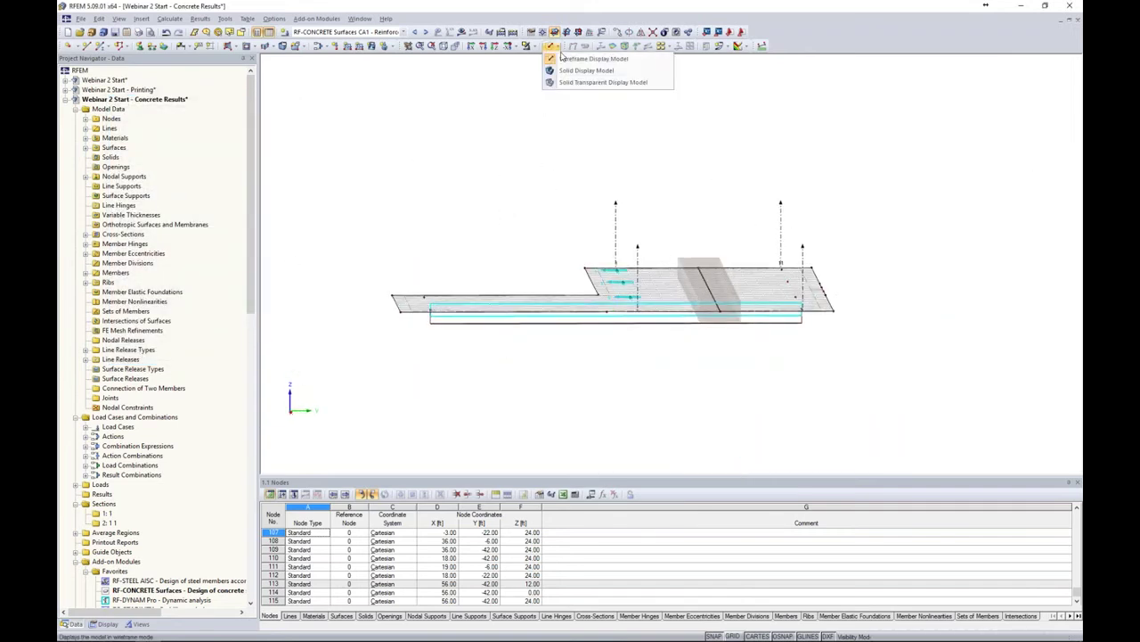
pyautogui.click(562, 84)
pyautogui.keyDown('ctrl'); pyautogui.moveTo(551, 205); pyautogui.dragTo(799, 198, button='middle'); pyautogui.keyUp('ctrl')
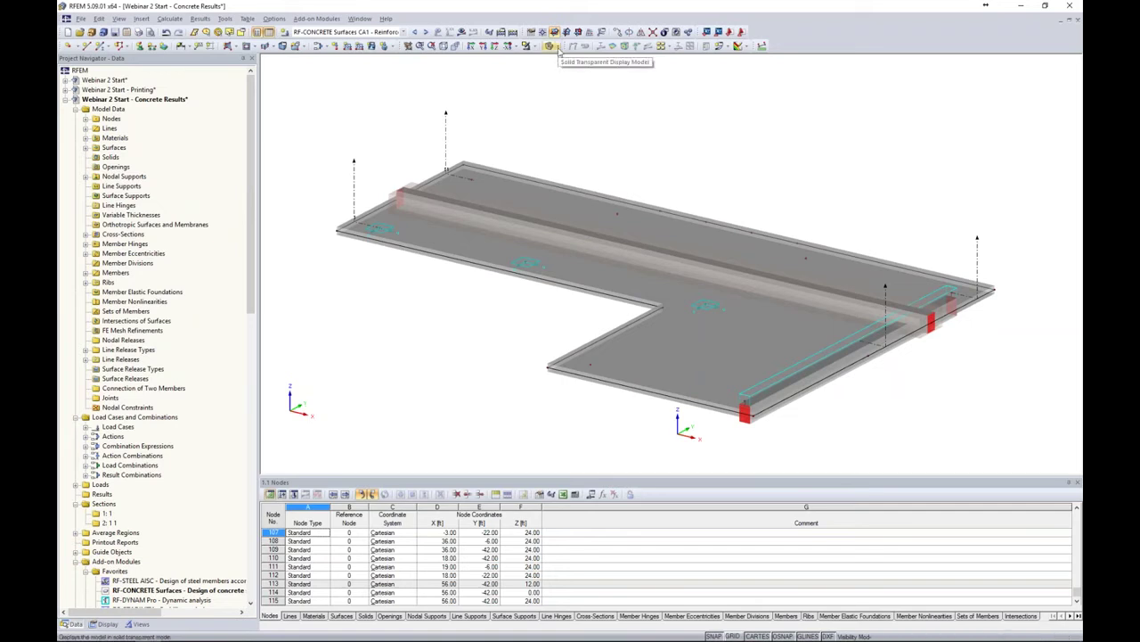
# - Select load combination CO2 - 1.2D + 1.6L, turn off its load display and show its results
pyautogui.click(403, 33)
pyautogui.click(382, 70)
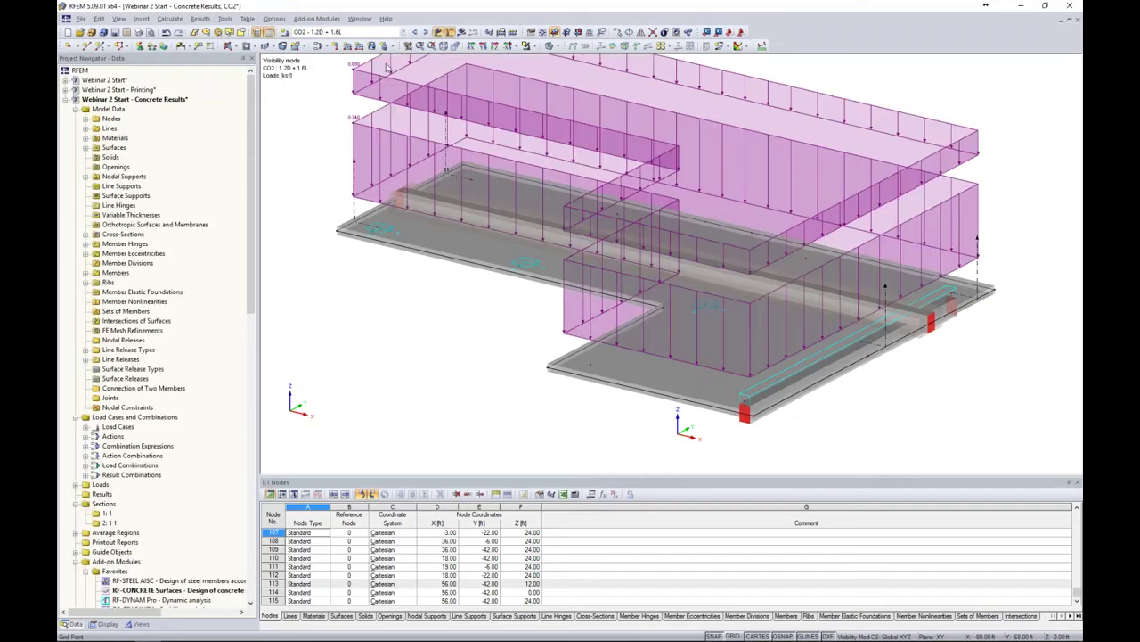
pyautogui.click(437, 32)
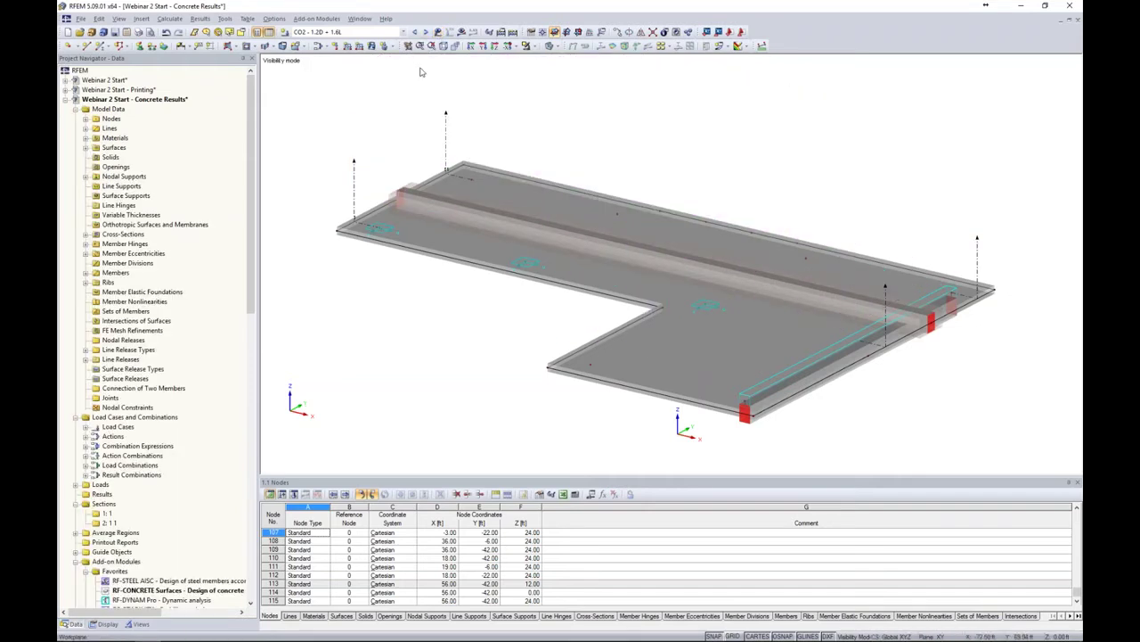
pyautogui.click(460, 32)
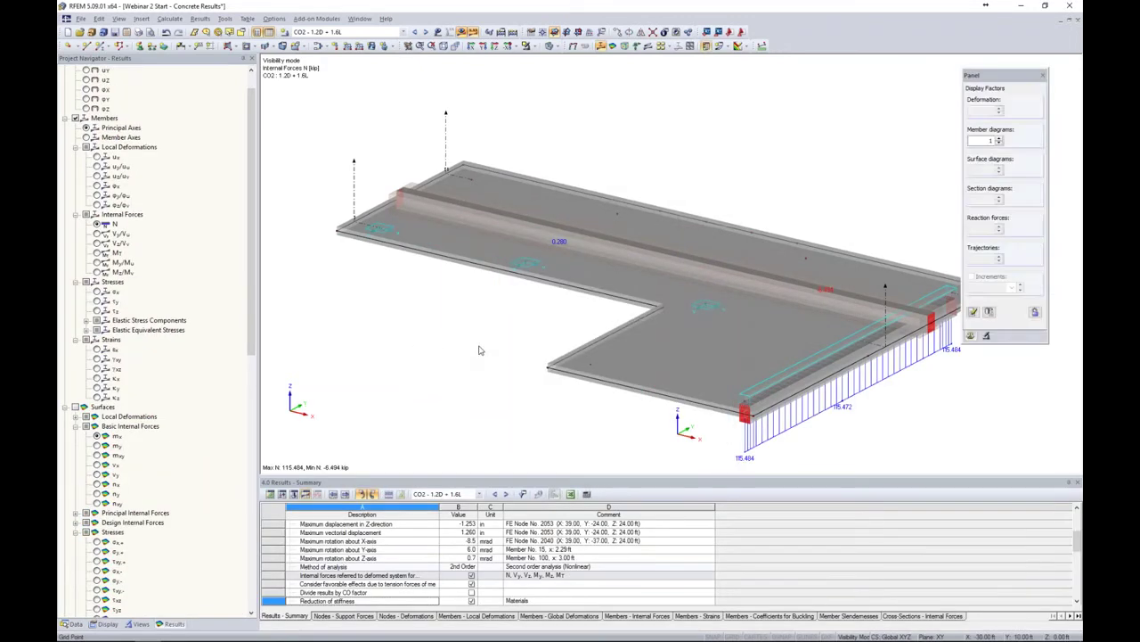
# - Display the member bending moments My/Mu in the wireframe display model to view the result beam's moment diagram
pyautogui.moveTo(473, 347); pyautogui.dragTo(441, 306, button='middle')
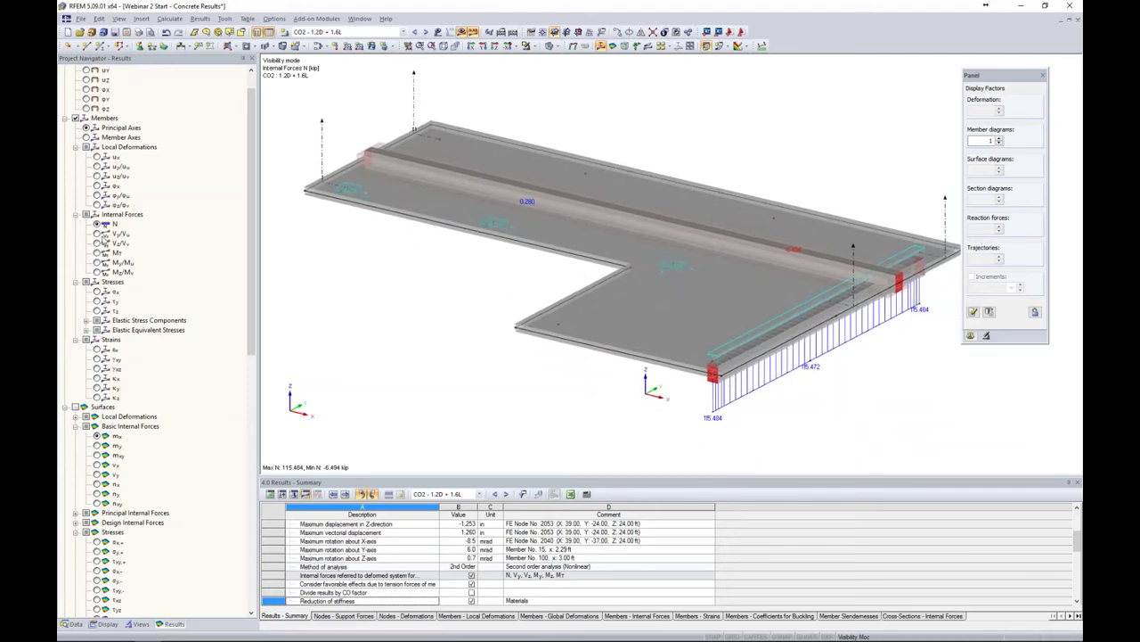
pyautogui.click(76, 118)
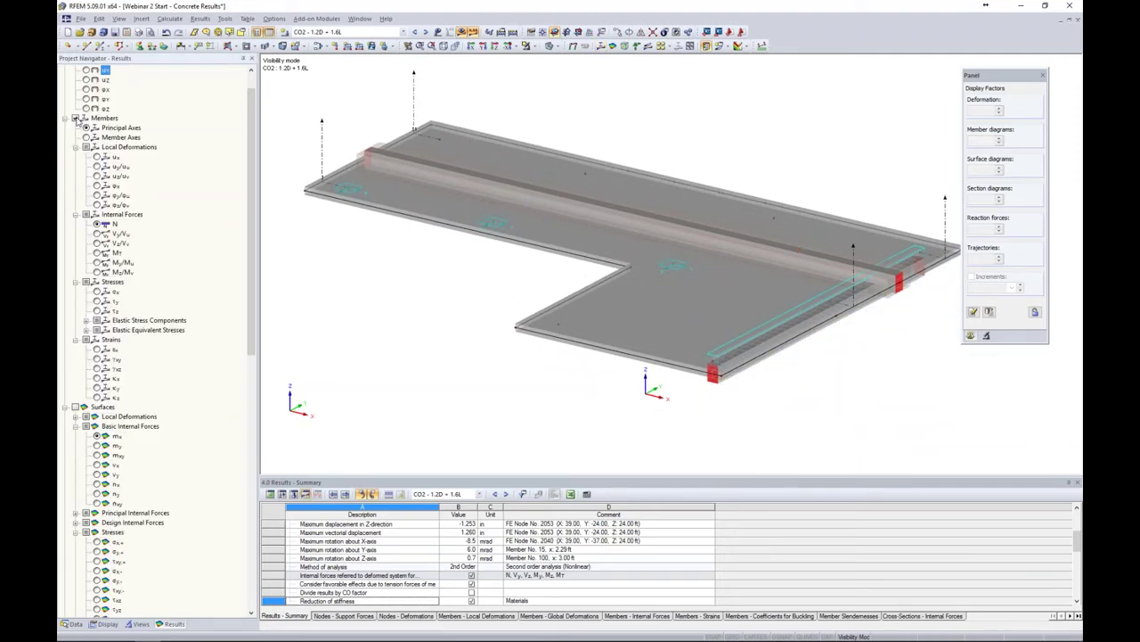
pyautogui.click(75, 118)
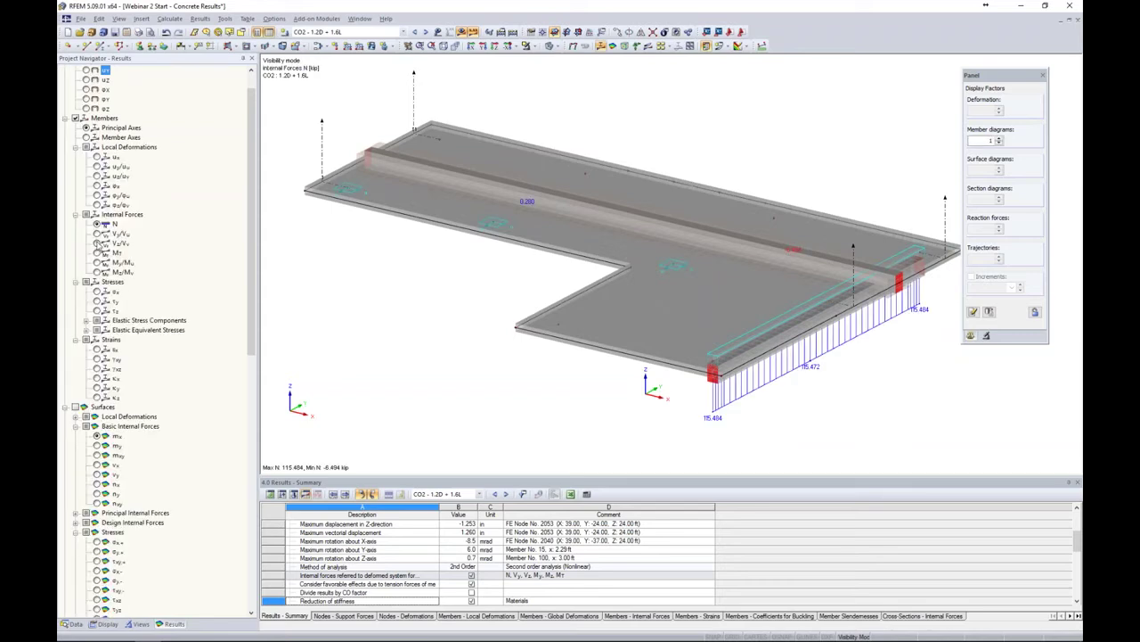
pyautogui.click(97, 263)
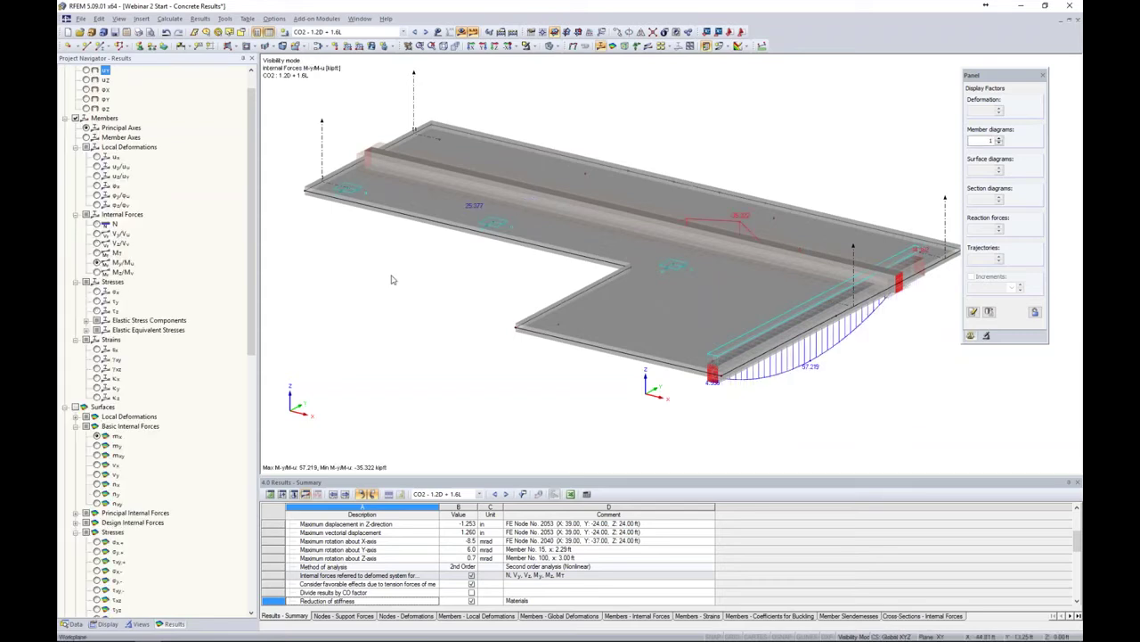
pyautogui.click(560, 50)
pyautogui.click(570, 64)
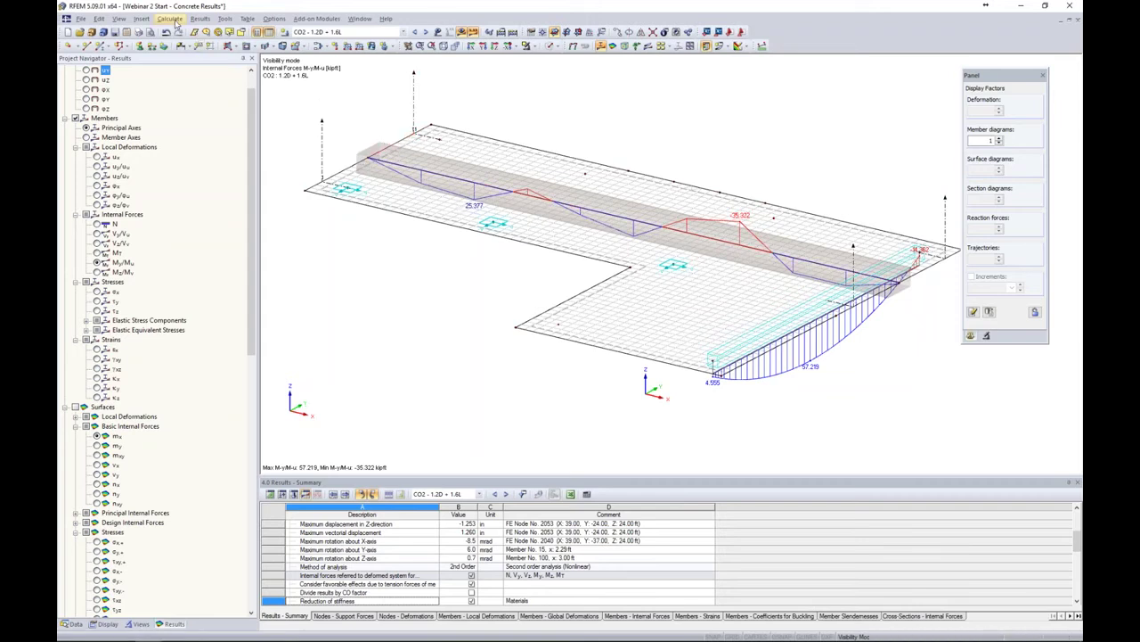
# - Set the number of member divisions for result diagrams to 100 in the global calculation parameters and recalculate CO2
pyautogui.click(169, 19)
pyautogui.click(183, 122)
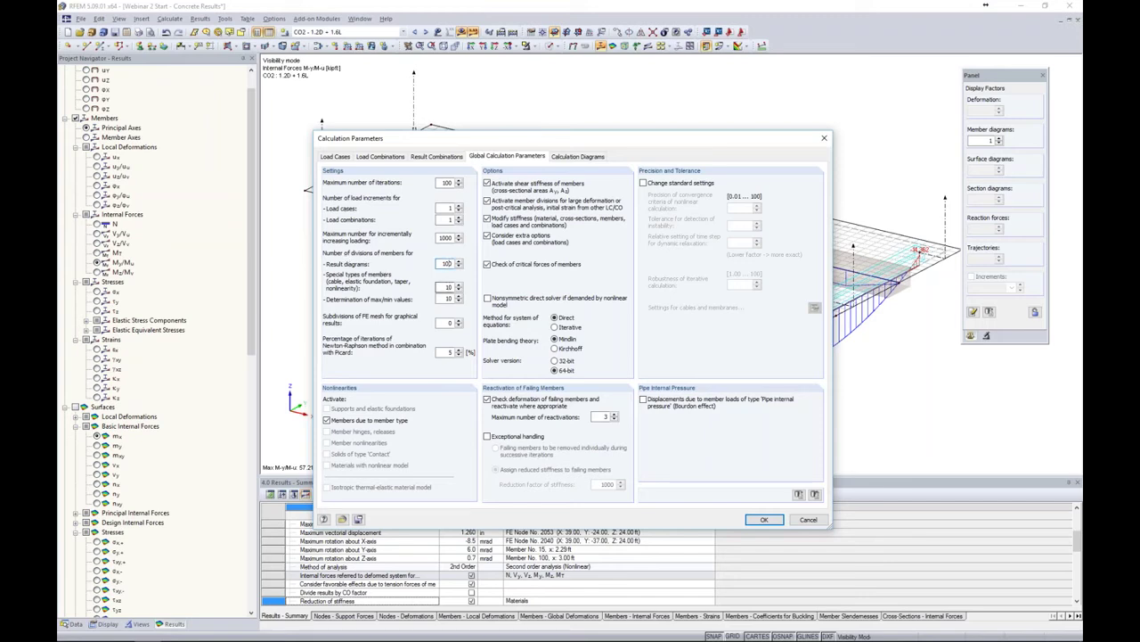
pyautogui.click(762, 519)
pyautogui.click(553, 356)
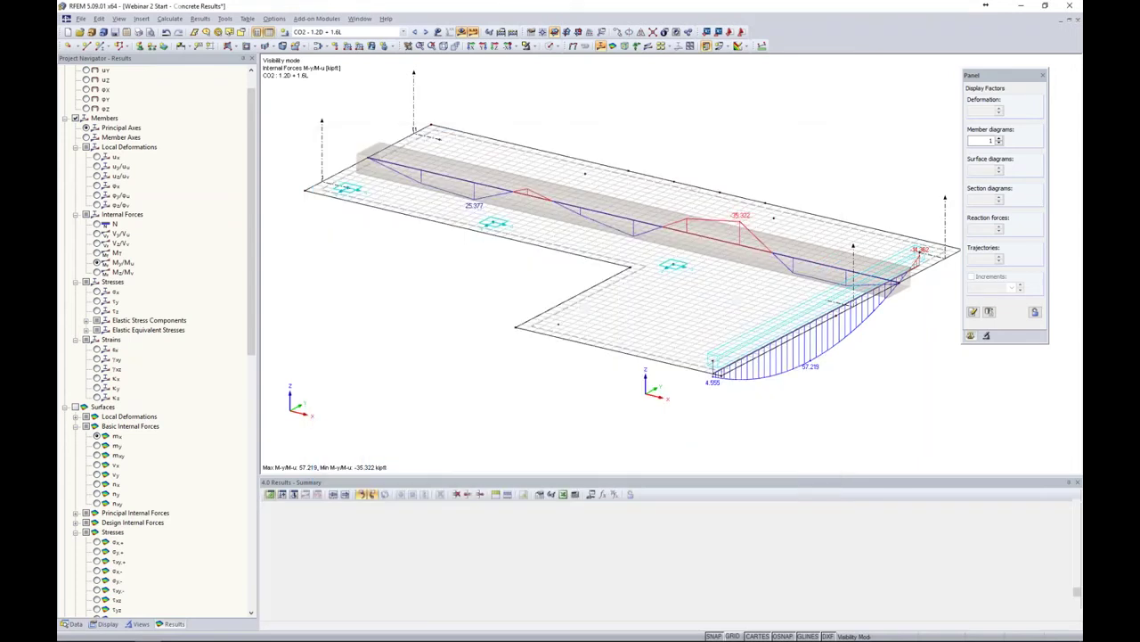
pyautogui.click(460, 31)
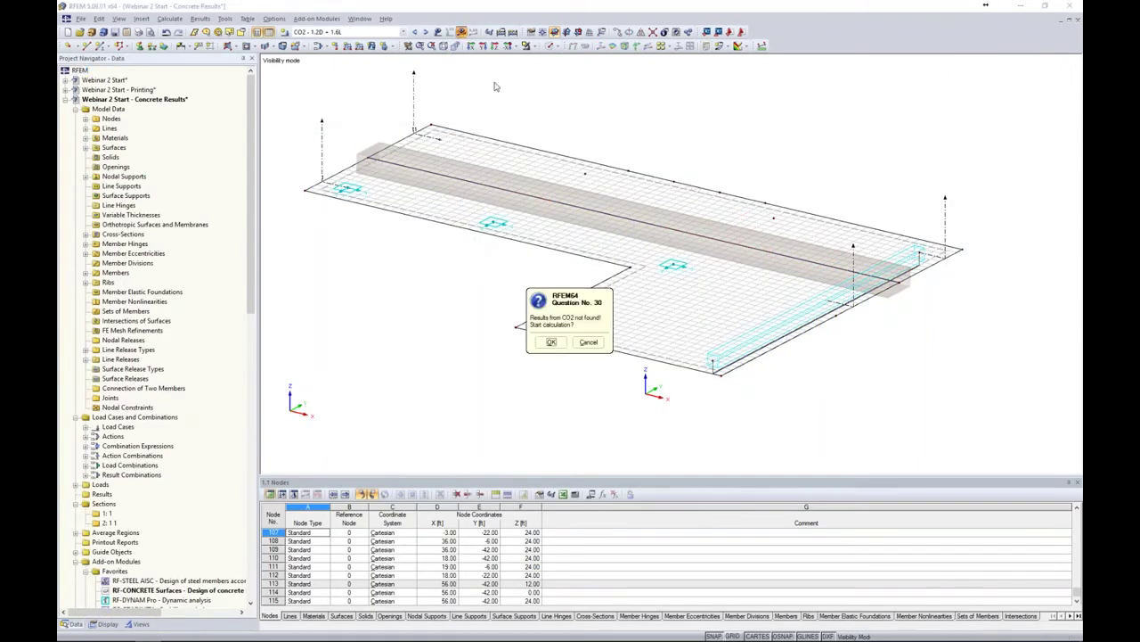
pyautogui.click(550, 341)
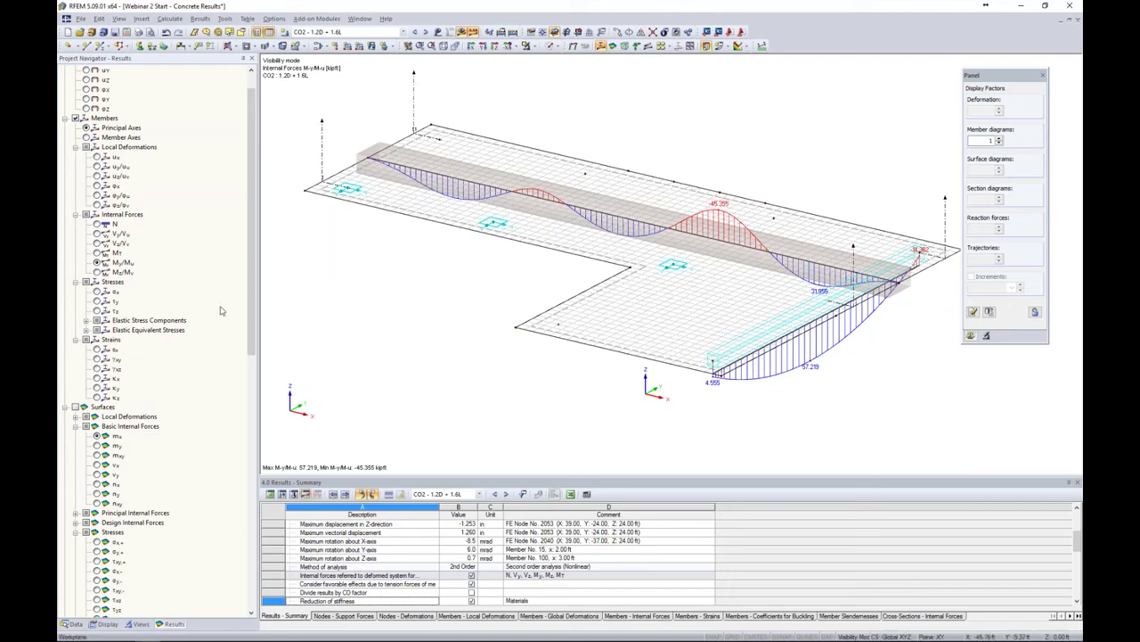
# - Review the result beam's Mz/Mv, N, Vy/Vu and Vz/Vv internal force diagrams on the top slab
pyautogui.click(98, 272)
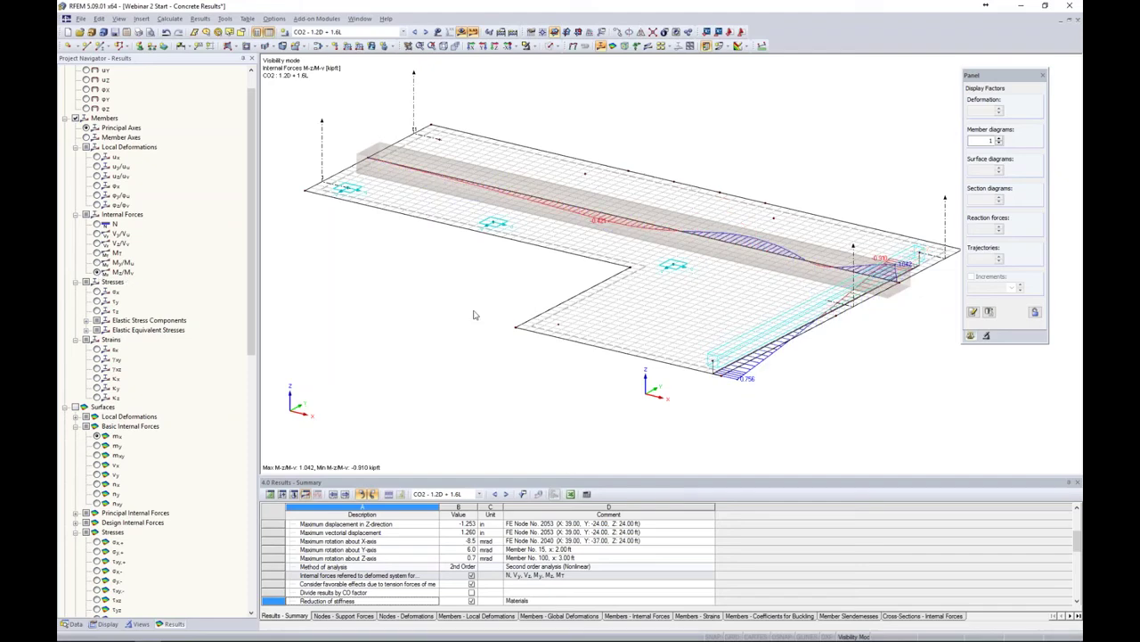
pyautogui.keyDown('ctrl'); pyautogui.moveTo(512, 297); pyautogui.dragTo(499, 341, button='middle'); pyautogui.keyUp('ctrl')
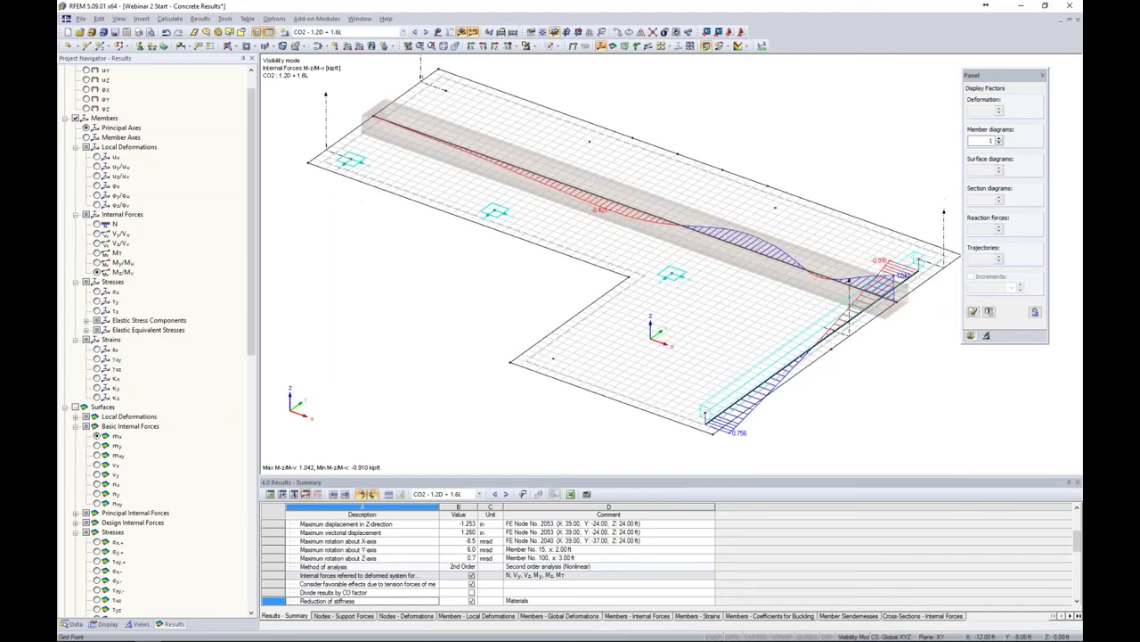
pyautogui.click(96, 224)
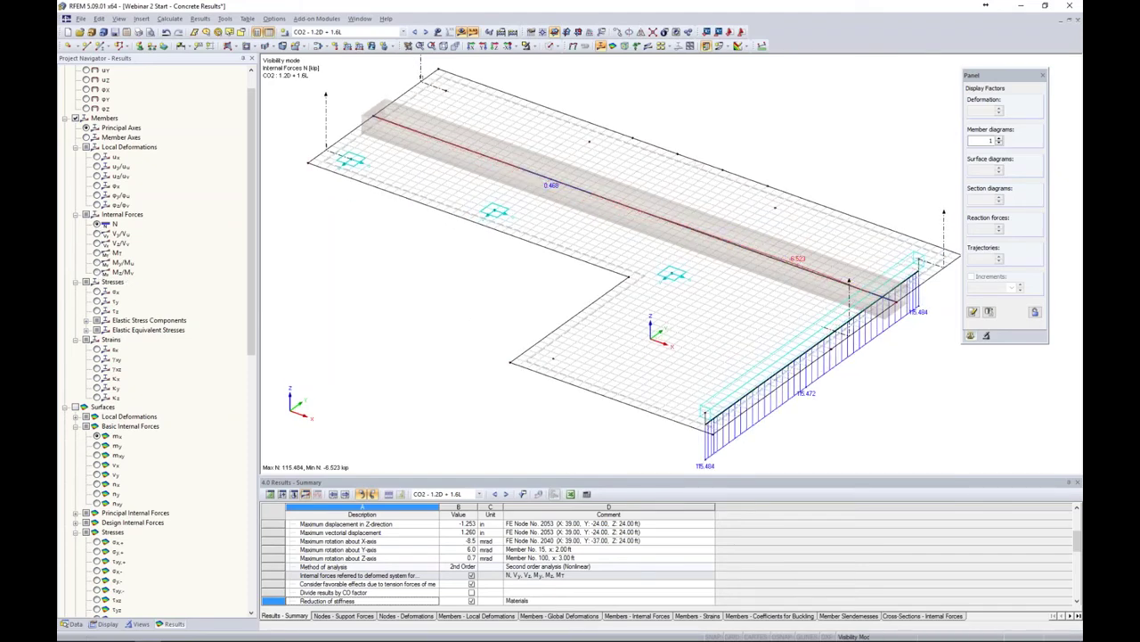
pyautogui.click(98, 233)
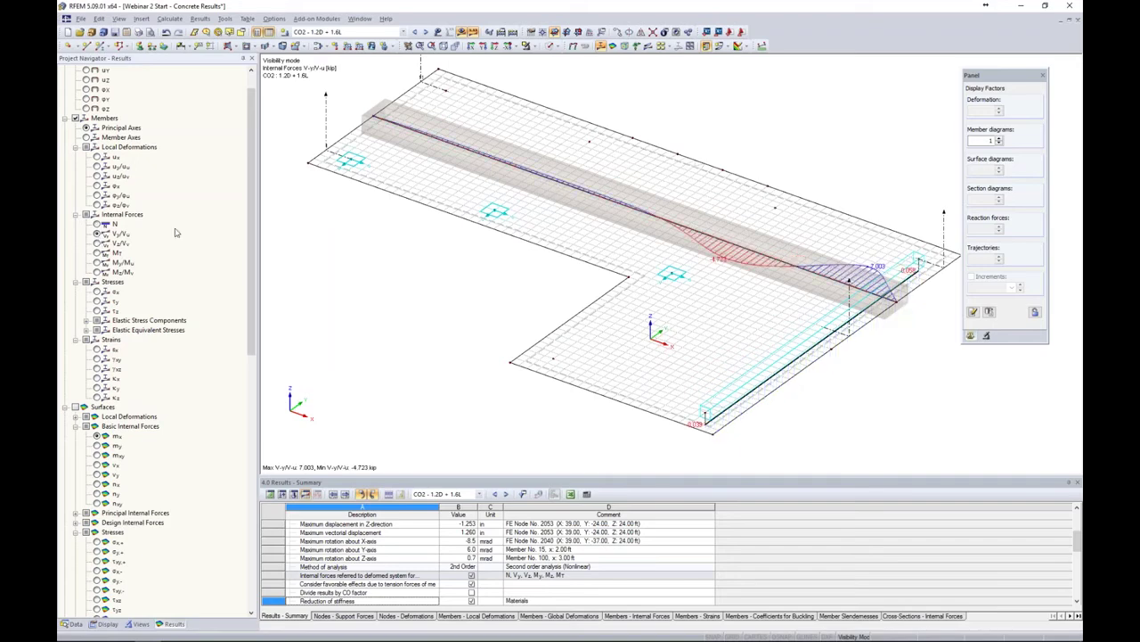
pyautogui.click(97, 243)
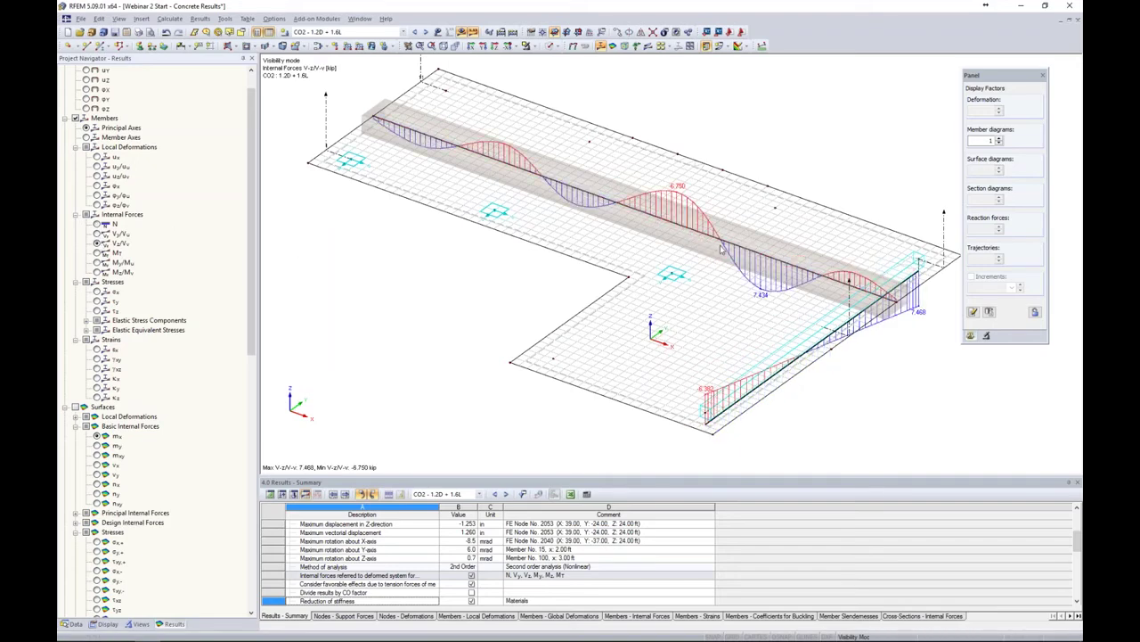
pyautogui.moveTo(880, 388)
pyautogui.keyDown('ctrl'); pyautogui.mouseDown(button='middle')
pyautogui.moveTo(873, 341)
pyautogui.moveTo(877, 367)
pyautogui.mouseUp(button='middle'); pyautogui.keyUp('ctrl')
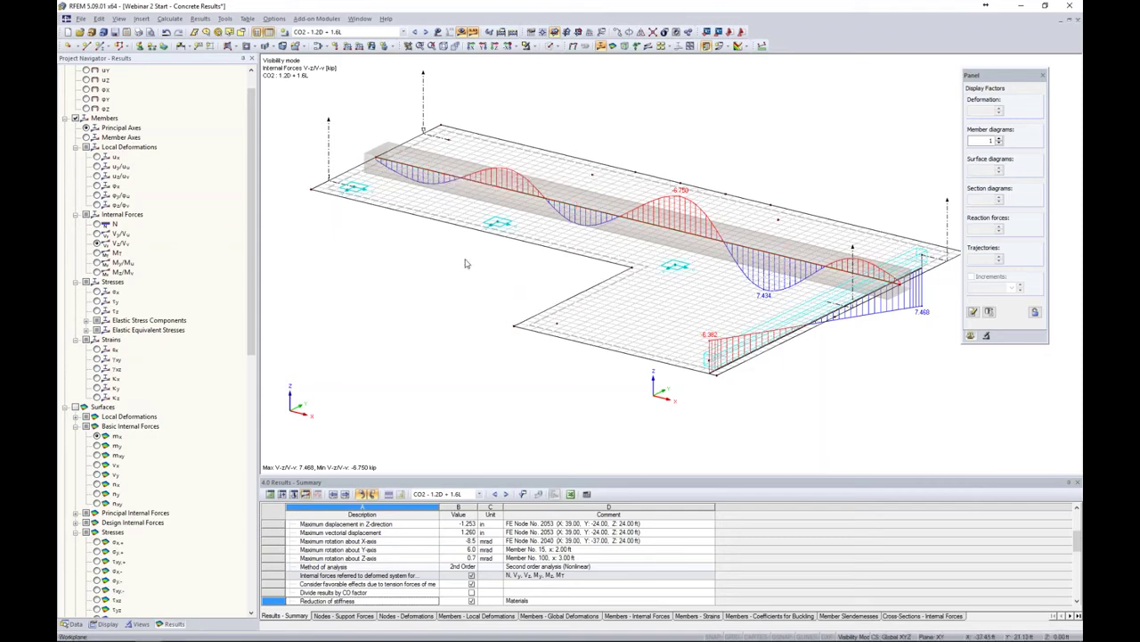
# - Cancel the visibility mode to bring back the entire structure and turn off the results display
pyautogui.scroll(-3, 470, 265)
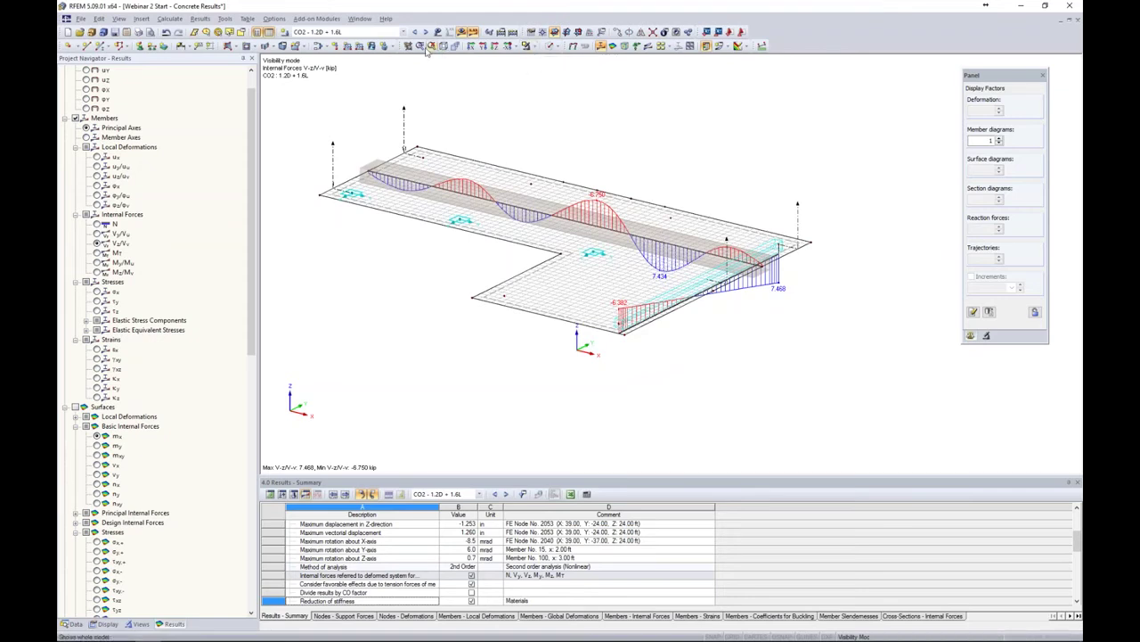
pyautogui.click(530, 45)
pyautogui.click(559, 140)
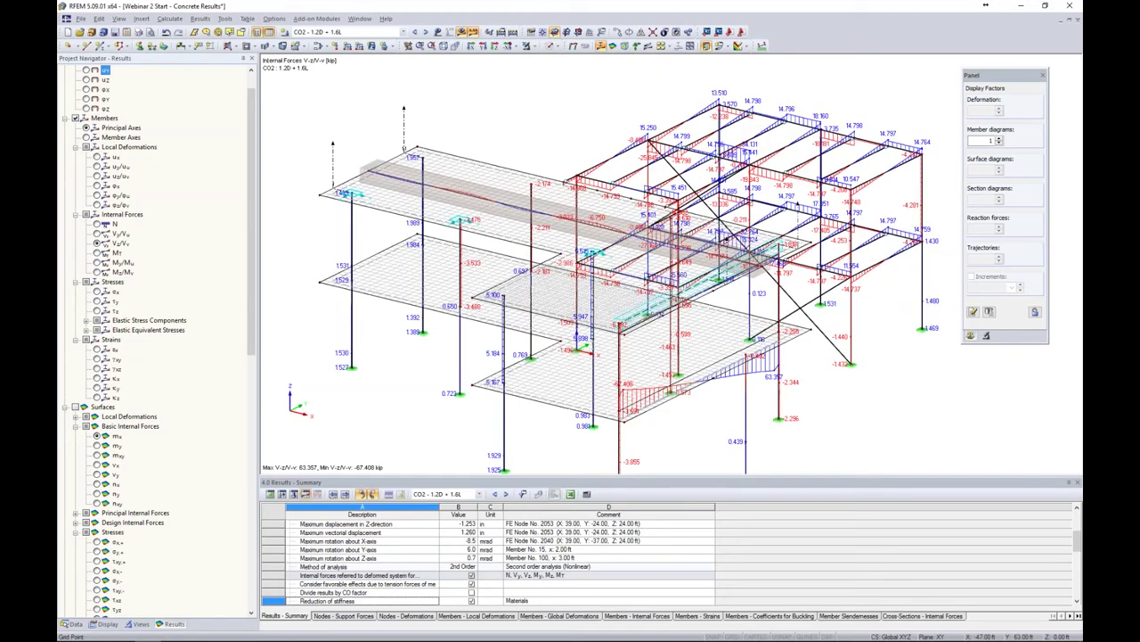
pyautogui.click(461, 33)
# - Switch to the solid transparent display model and examine the upper corner where the W 12x35 beam meets the column
pyautogui.click(553, 47)
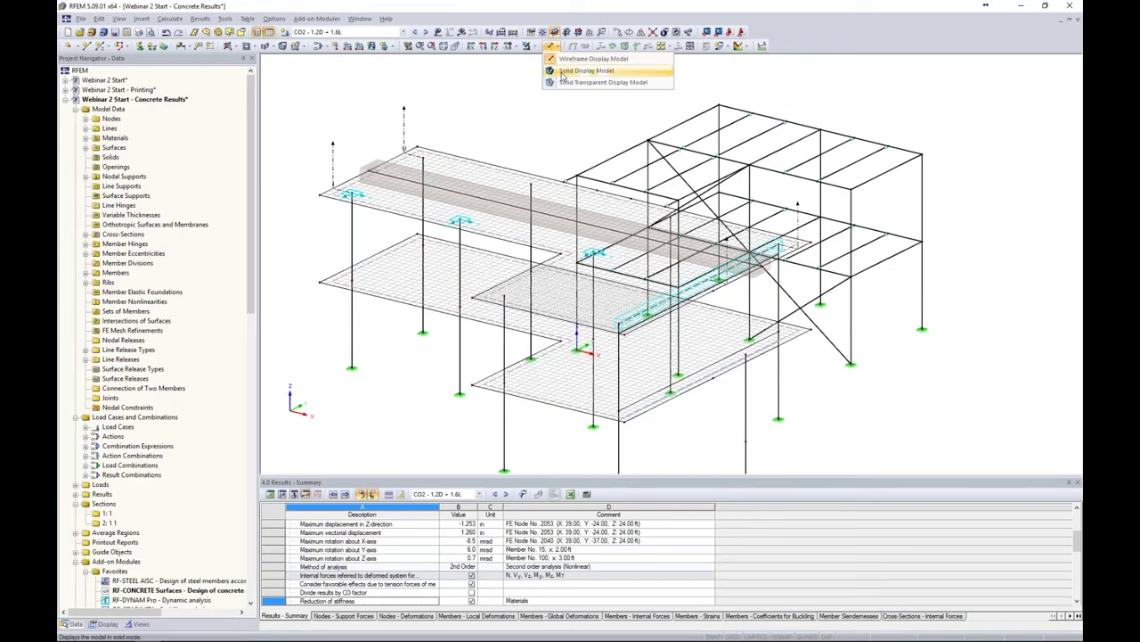
pyautogui.click(562, 86)
pyautogui.keyDown('ctrl'); pyautogui.moveTo(914, 347); pyautogui.dragTo(807, 333, button='middle'); pyautogui.keyUp('ctrl')
pyautogui.scroll(10, 764, 189)
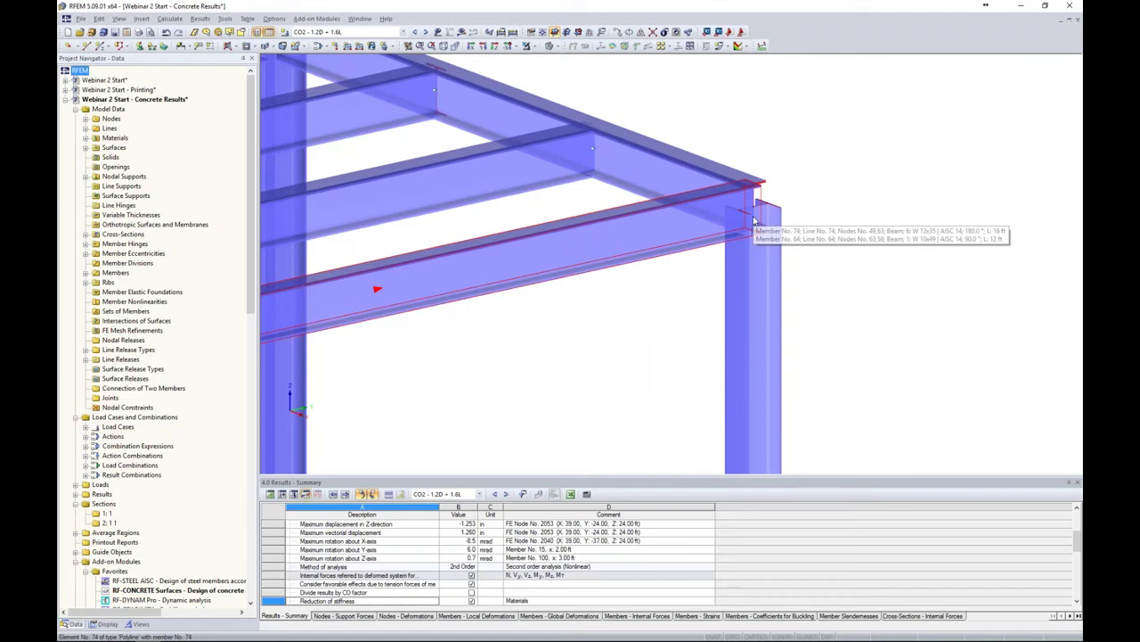
# - Switch to the wireframe display model and reverse the member orientation of the column at the upper corner, accepting deletion of the results
pyautogui.click(556, 32)
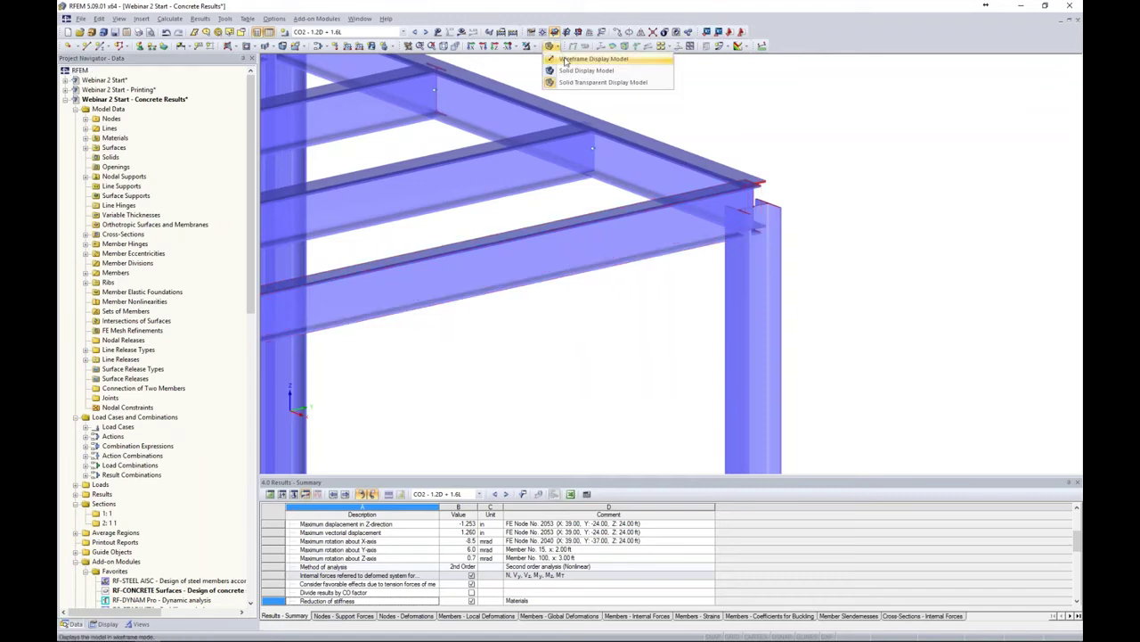
pyautogui.click(593, 44)
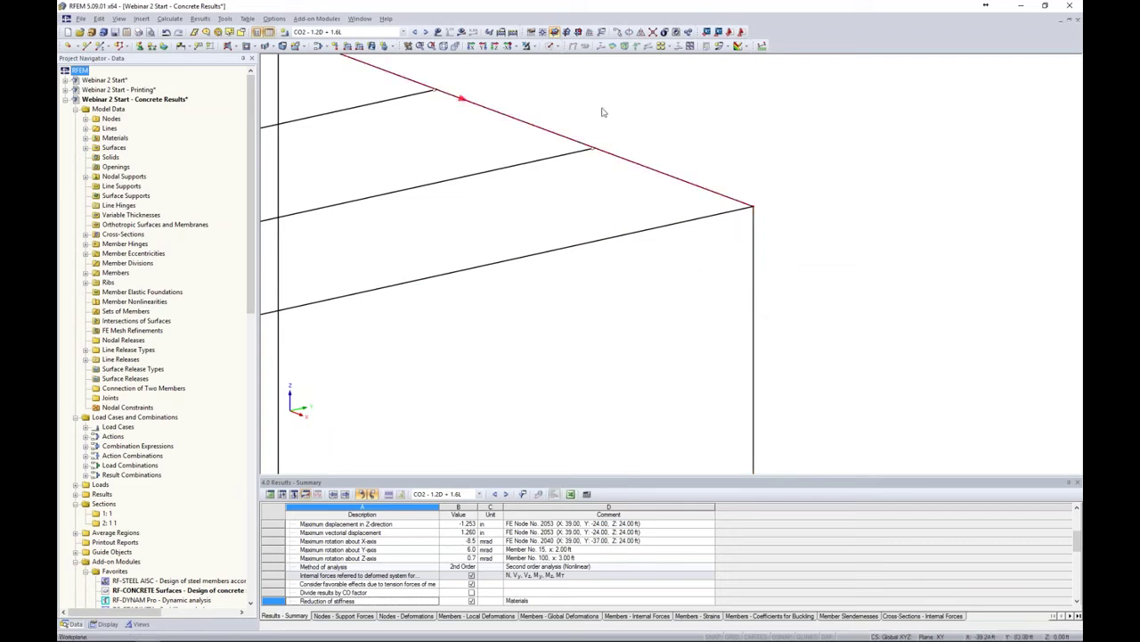
pyautogui.scroll(-3, 726, 162)
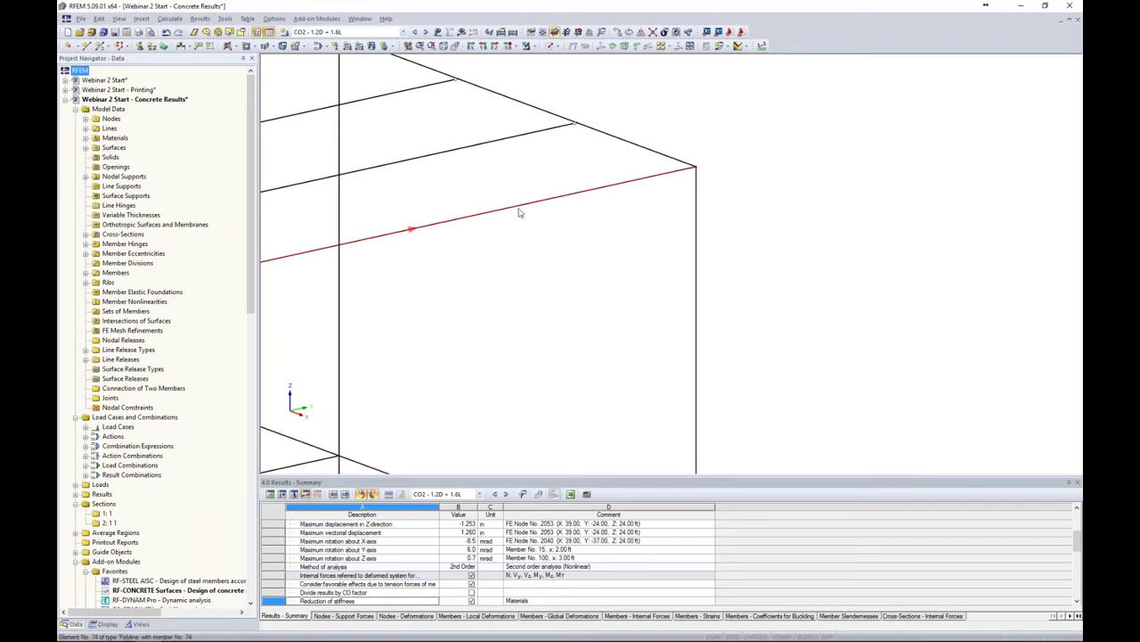
pyautogui.rightClick(698, 182)
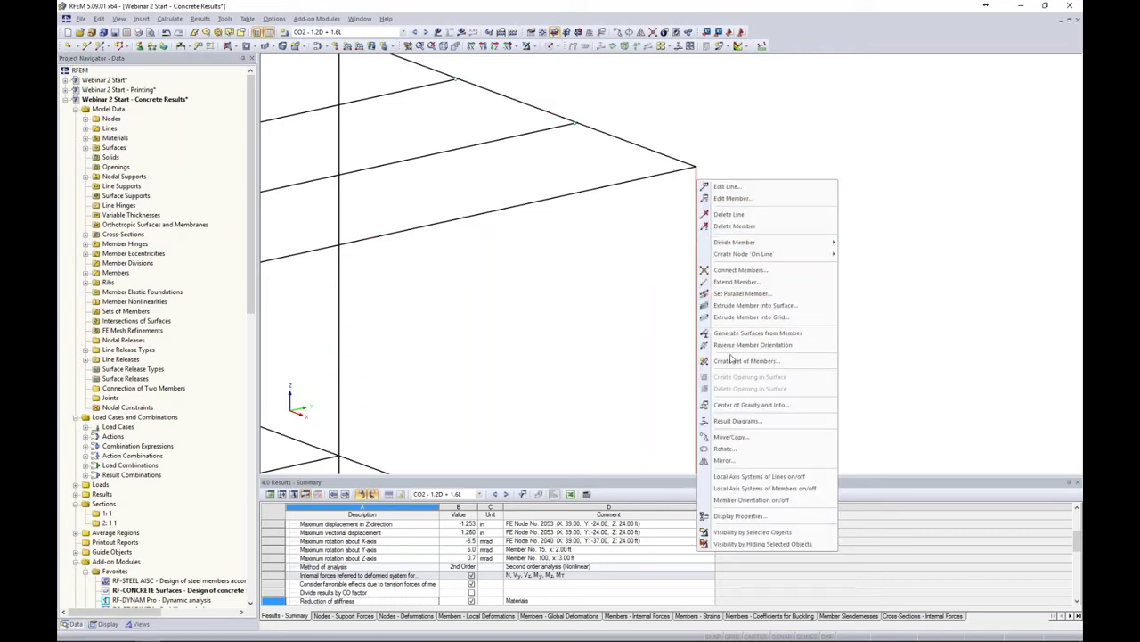
pyautogui.click(731, 350)
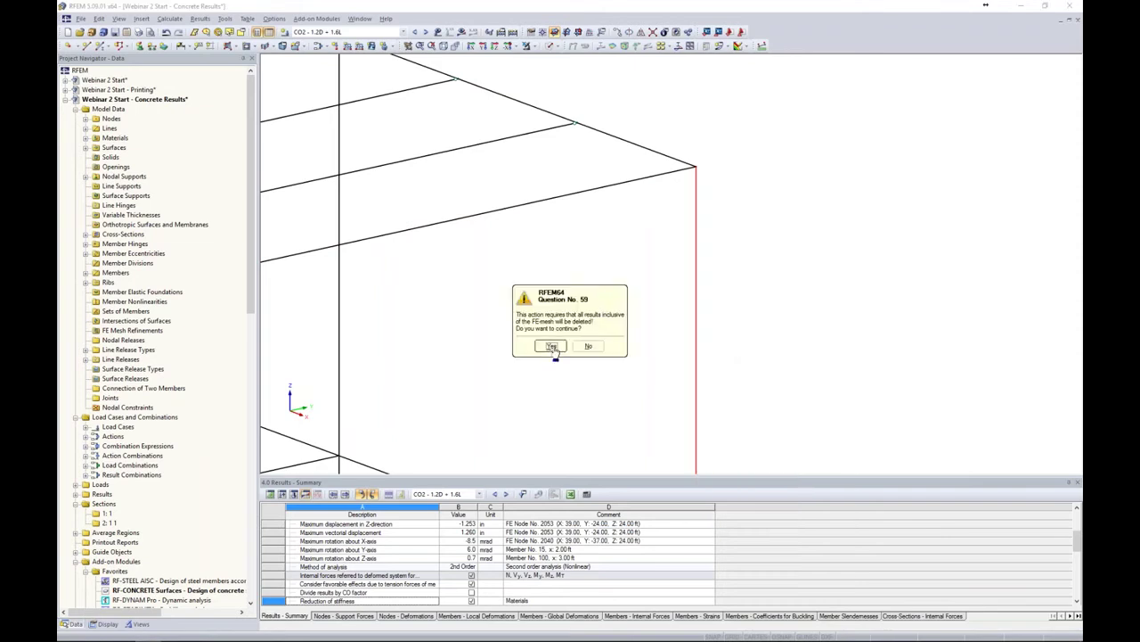
pyautogui.click(550, 347)
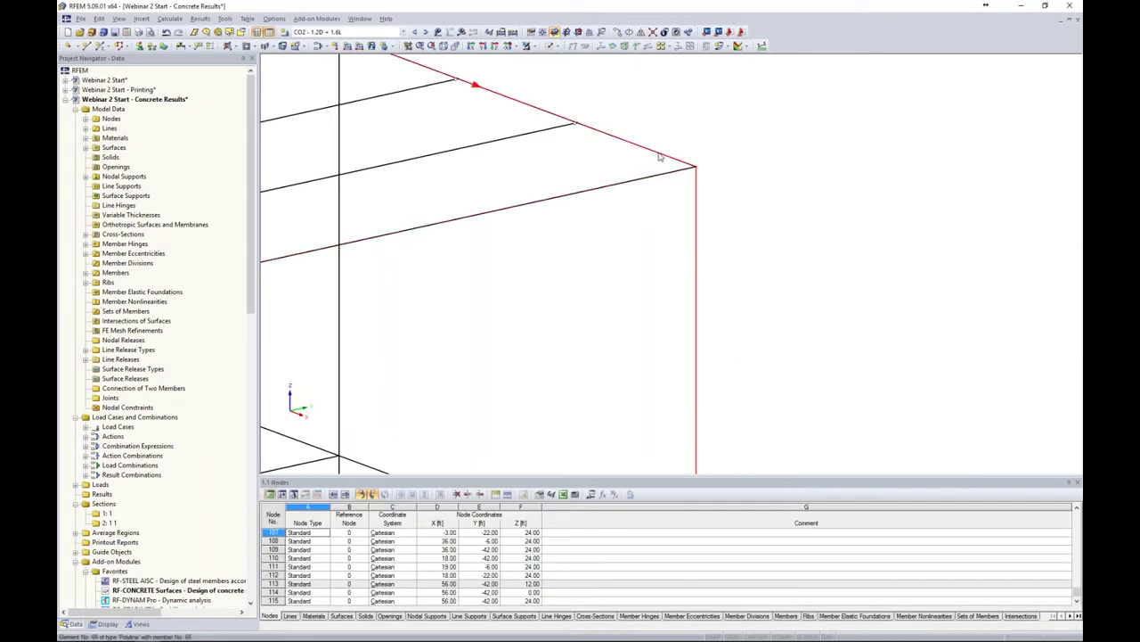
# - Divide the three members meeting at the upper corner with a new intermediate node 3 ft from the member end
pyautogui.moveTo(776, 250); pyautogui.dragTo(645, 121)
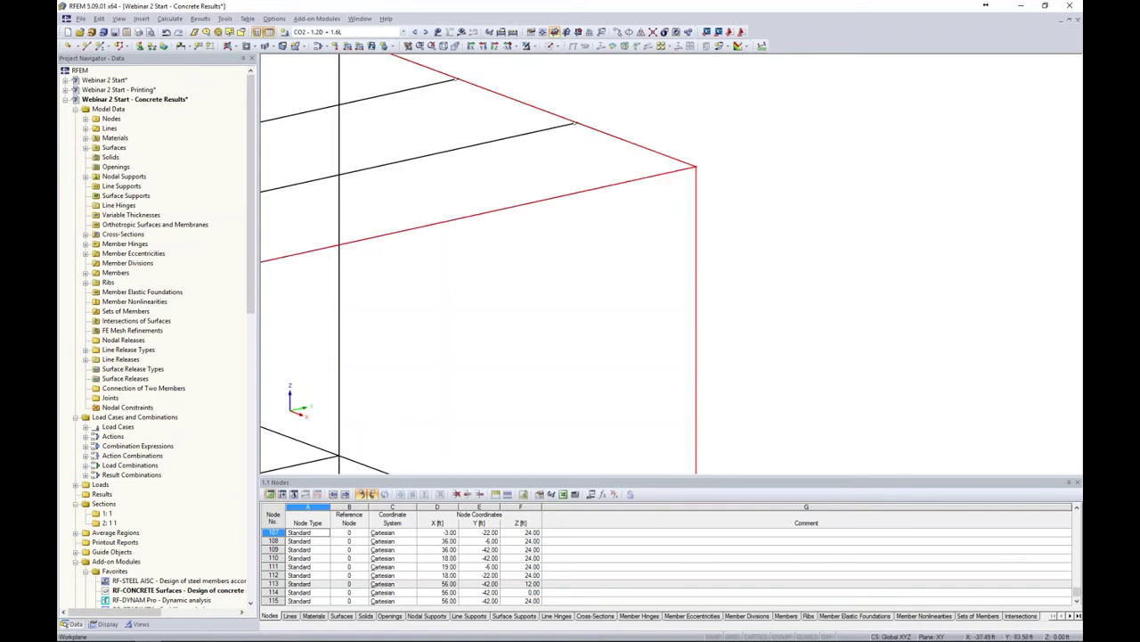
pyautogui.rightClick(647, 150)
pyautogui.moveTo(771, 169)
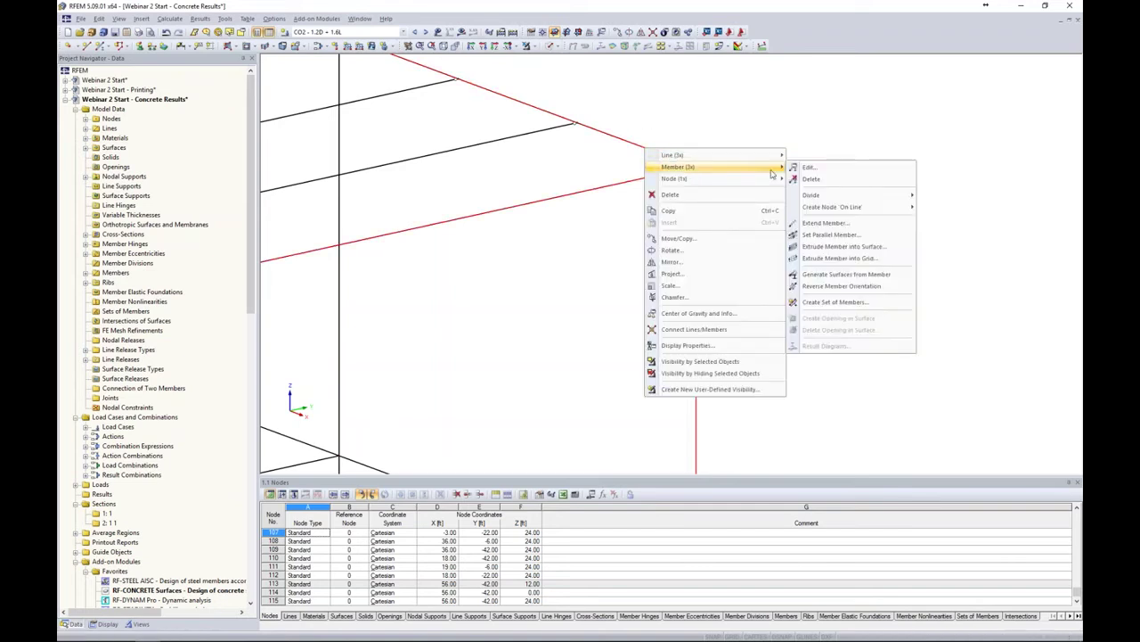
pyautogui.moveTo(830, 199)
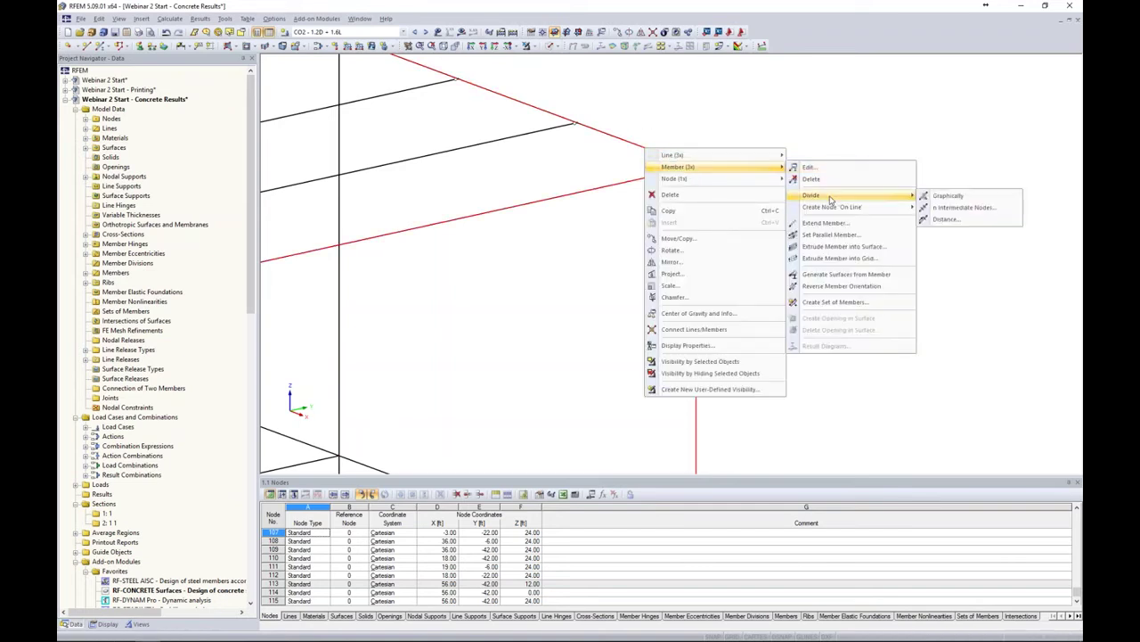
pyautogui.click(943, 219)
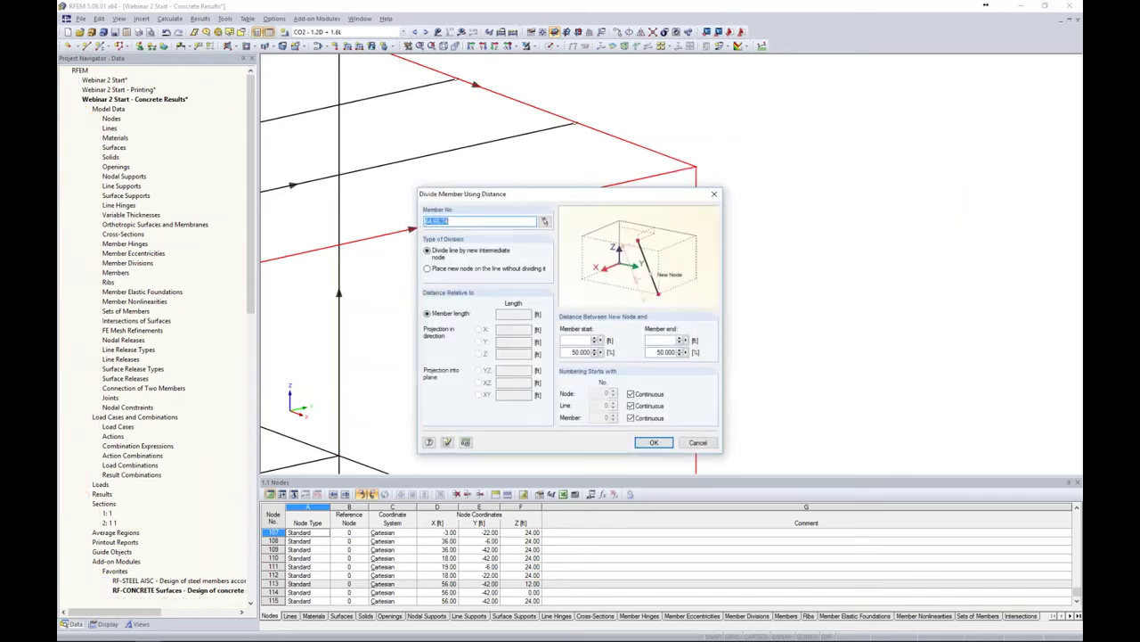
pyautogui.moveTo(642, 200); pyautogui.dragTo(936, 120)
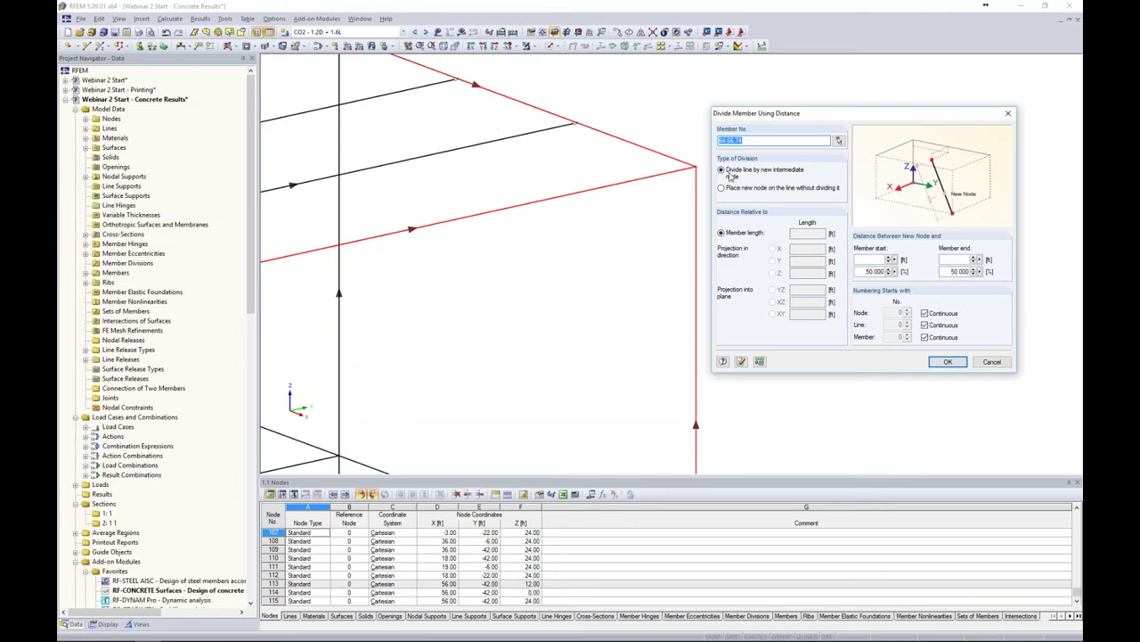
pyautogui.click(956, 260)
pyautogui.write('3')
pyautogui.click(947, 361)
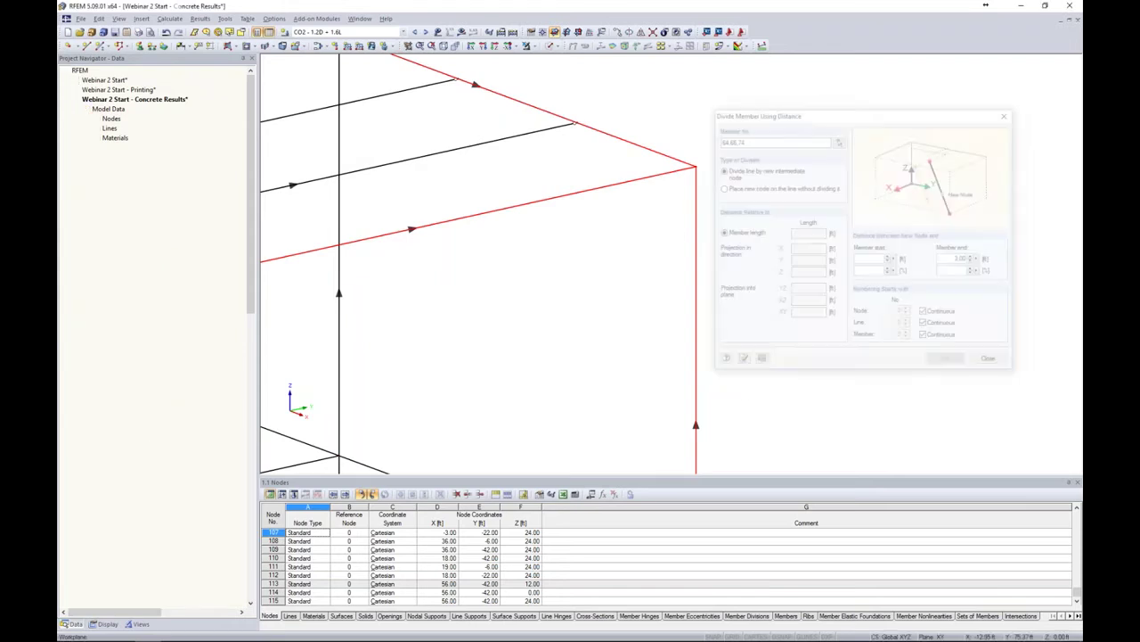
pyautogui.click(721, 222)
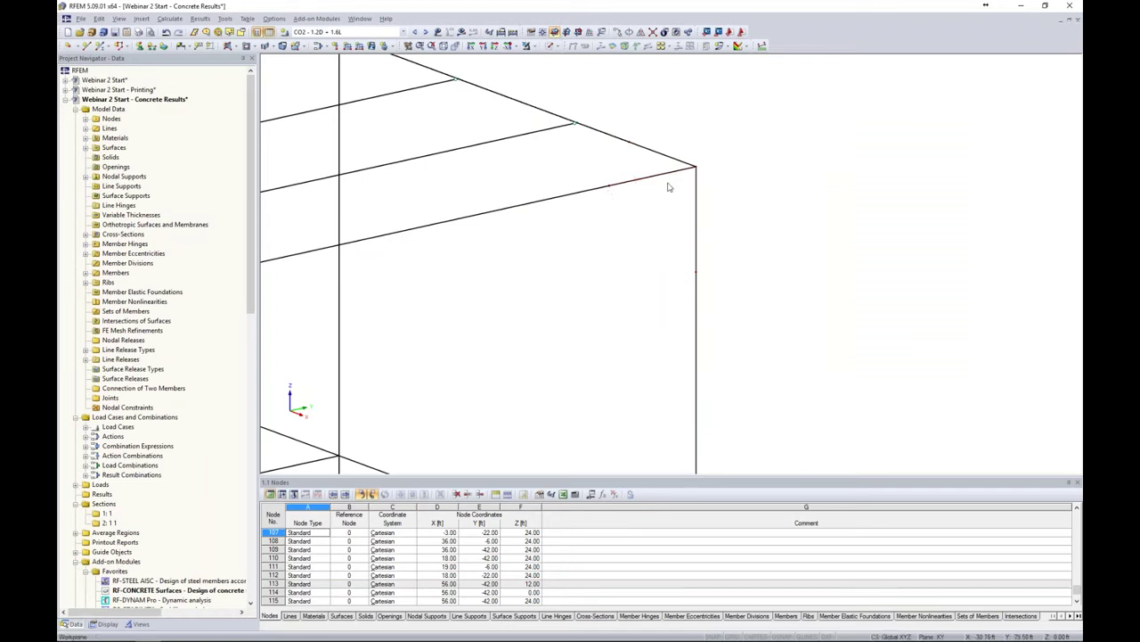
# - Check the divided corner members in the solid transparent display model and return to the wireframe display model
pyautogui.click(552, 46)
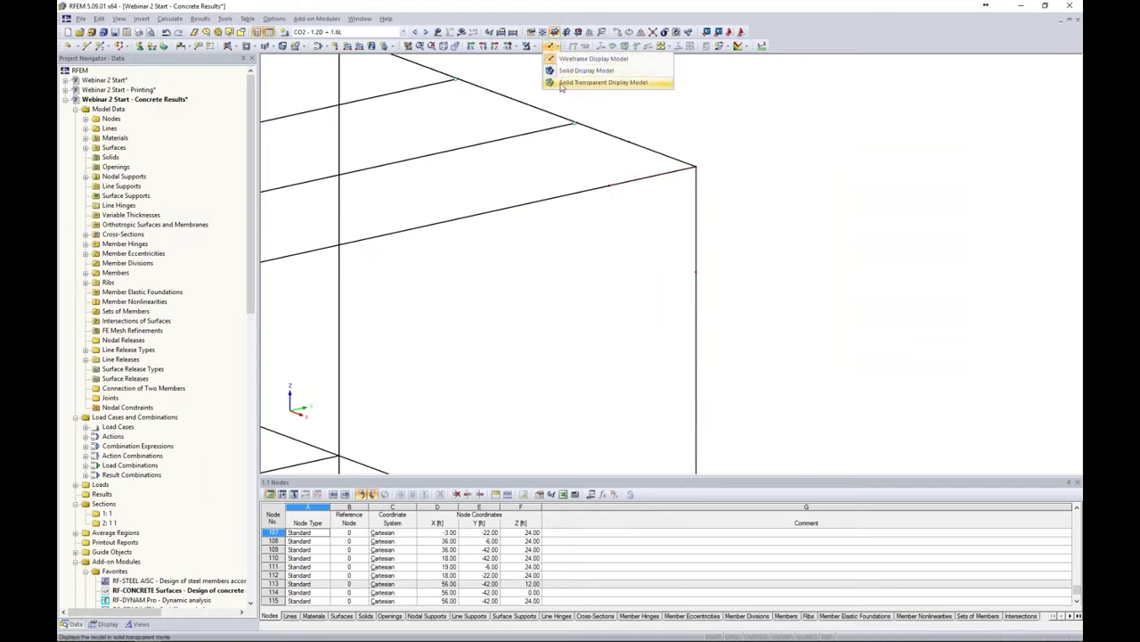
pyautogui.click(561, 83)
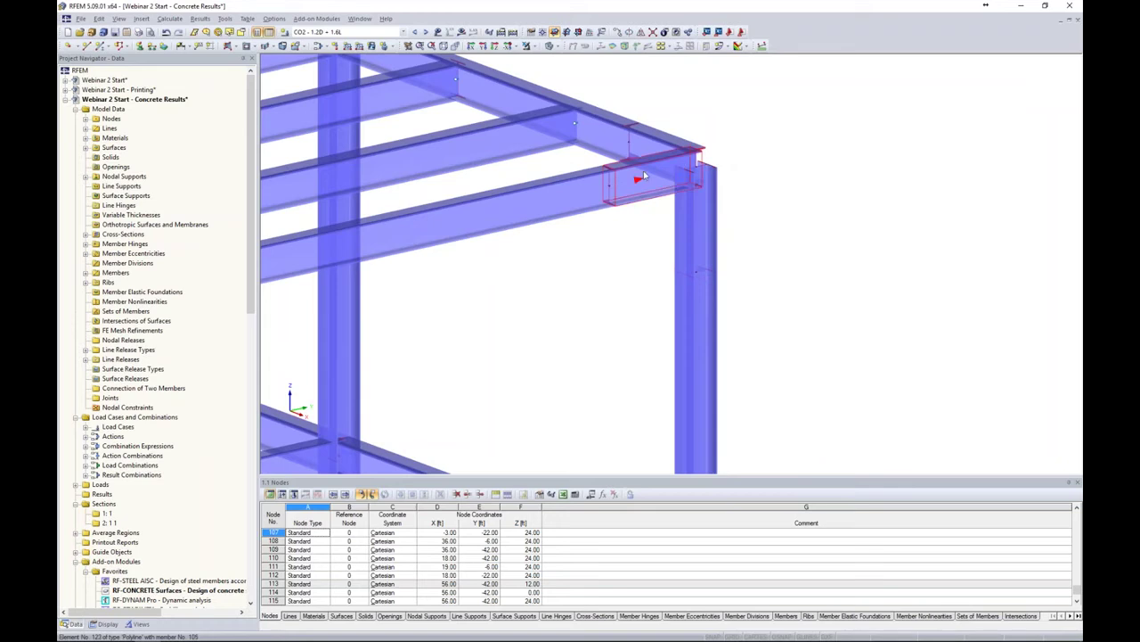
pyautogui.click(555, 46)
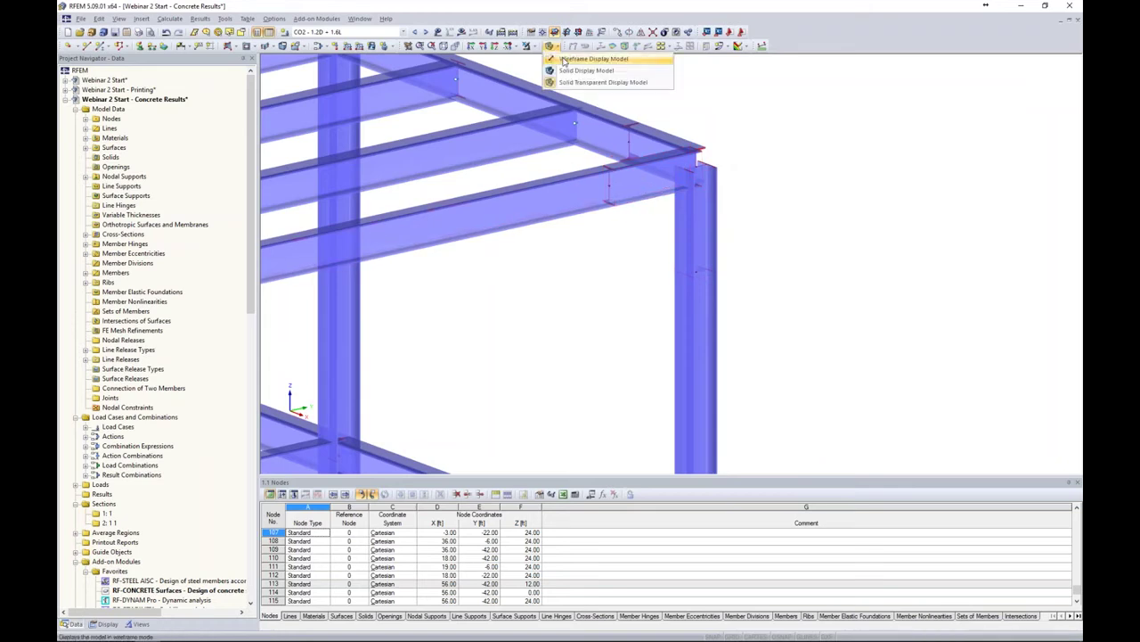
pyautogui.click(563, 61)
# - Generate surfaces from the three short member segments at the upper corner
pyautogui.moveTo(724, 219); pyautogui.dragTo(668, 133)
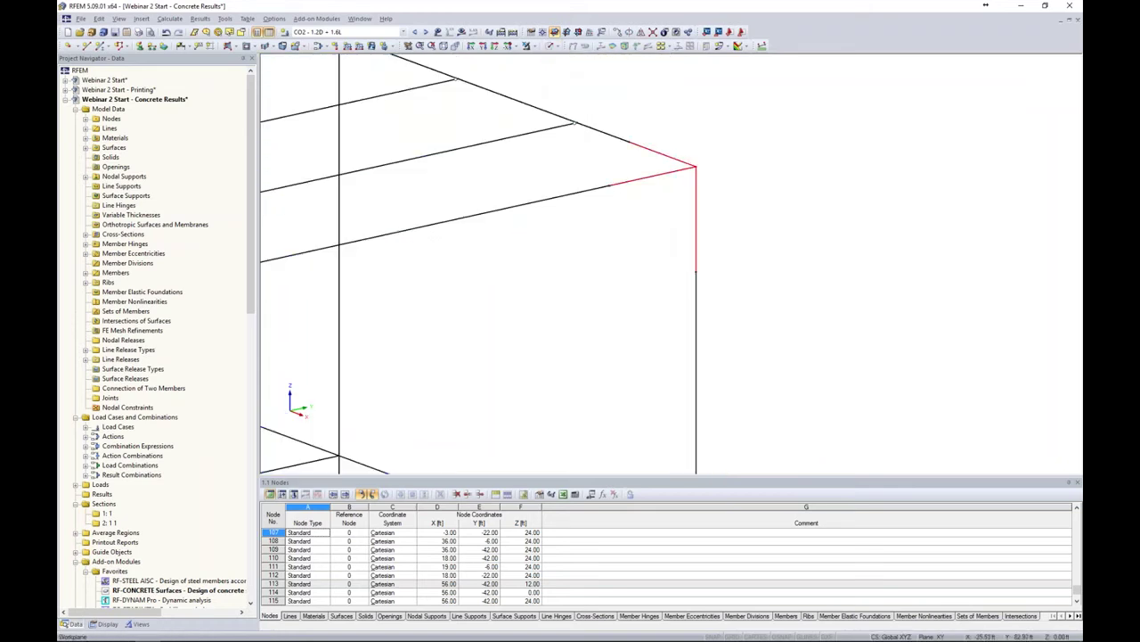
pyautogui.rightClick(664, 176)
pyautogui.moveTo(697, 195)
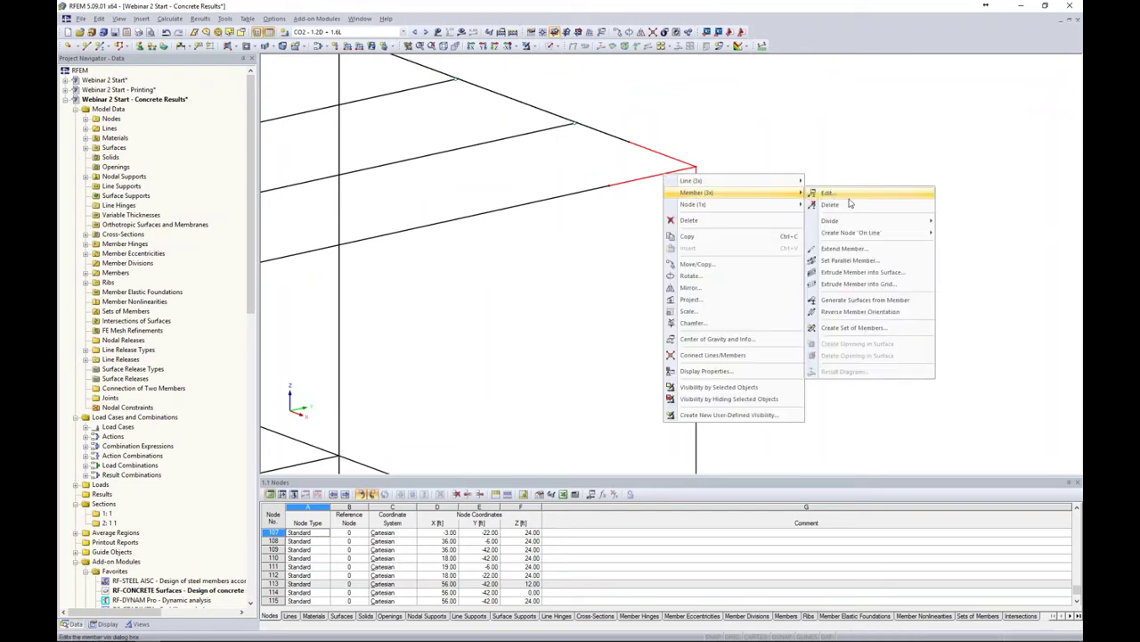
pyautogui.click(835, 303)
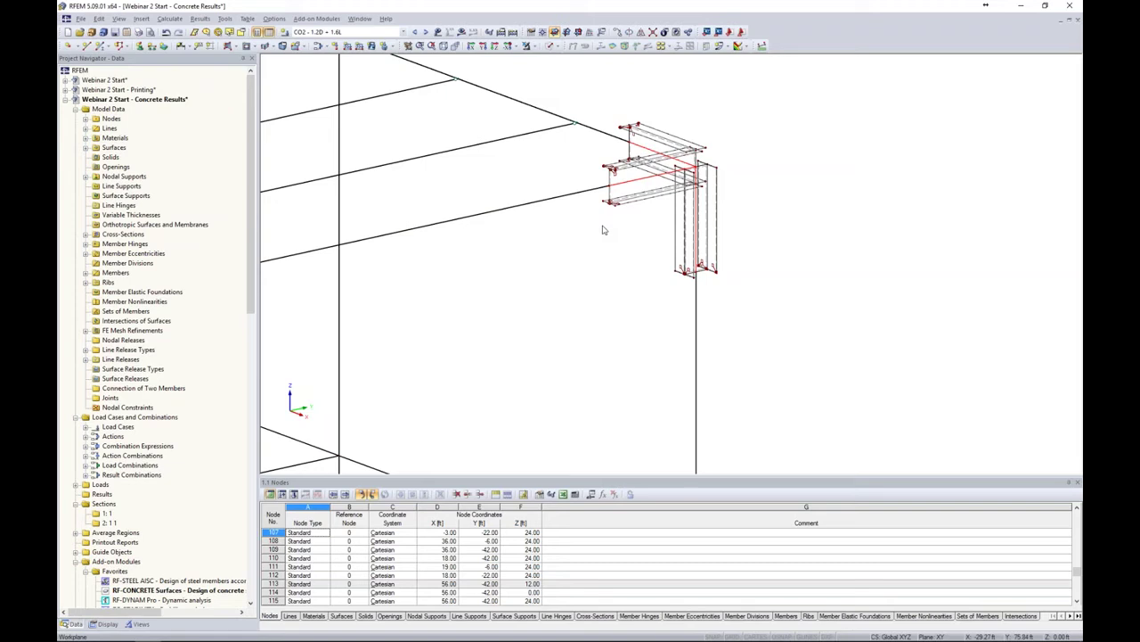
# - Turn off the display of FE mesh refinements in the model
pyautogui.moveTo(615, 246); pyautogui.dragTo(581, 291, button='middle')
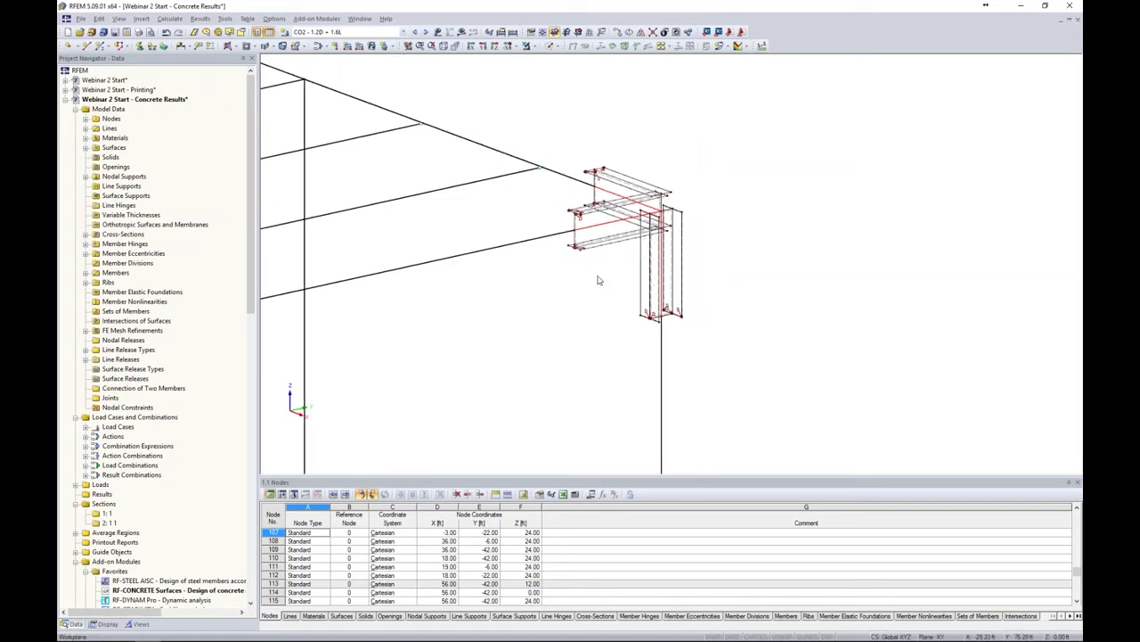
pyautogui.click(105, 624)
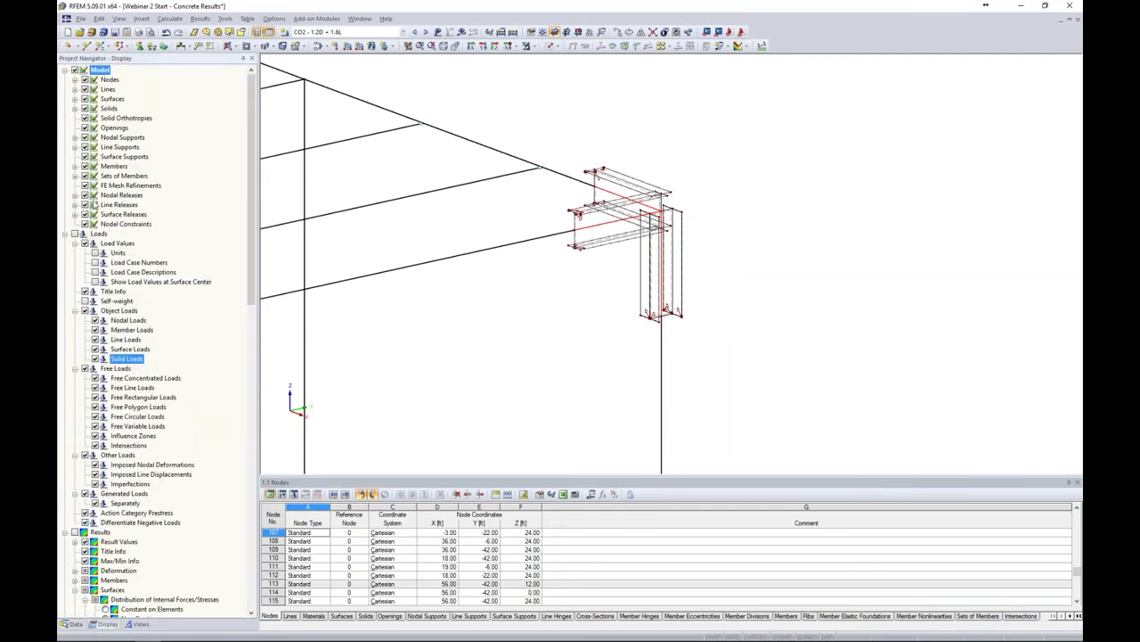
pyautogui.click(85, 186)
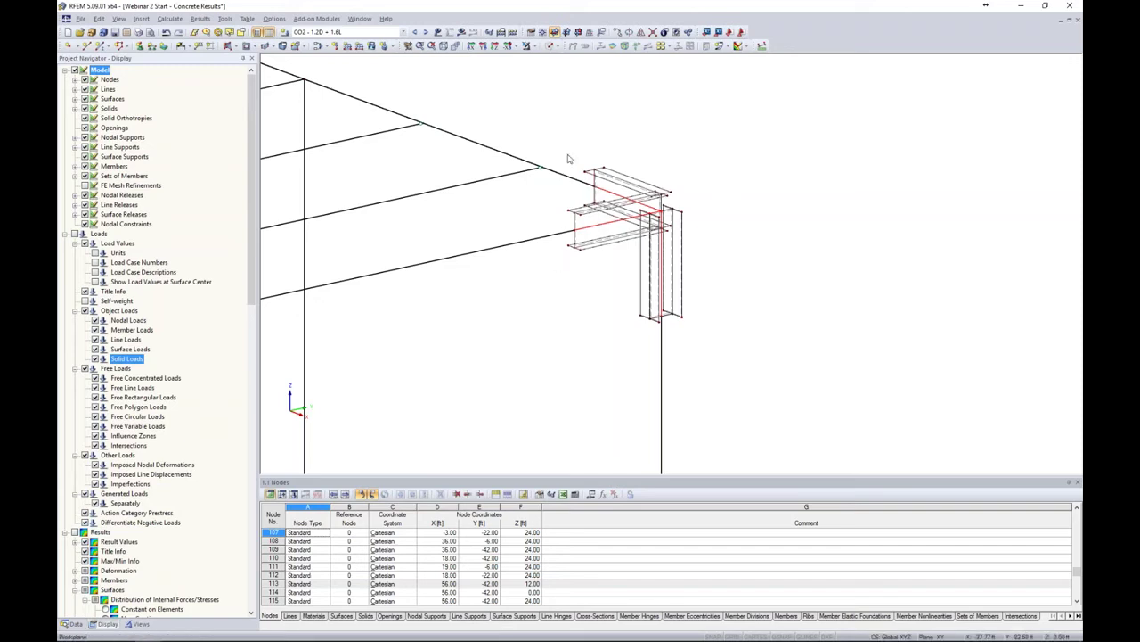
# - Inspect the properties of the W 12x35 beam beside the generated corner and of the adjoining web surface
pyautogui.moveTo(555, 133); pyautogui.dragTo(724, 350)
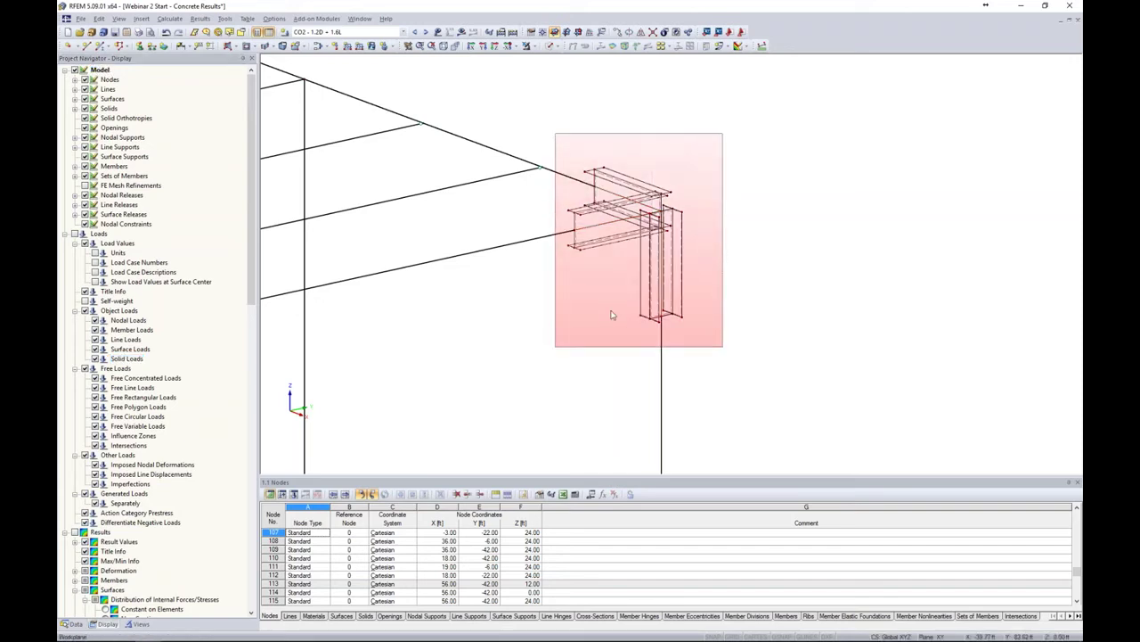
pyautogui.doubleClick(545, 238)
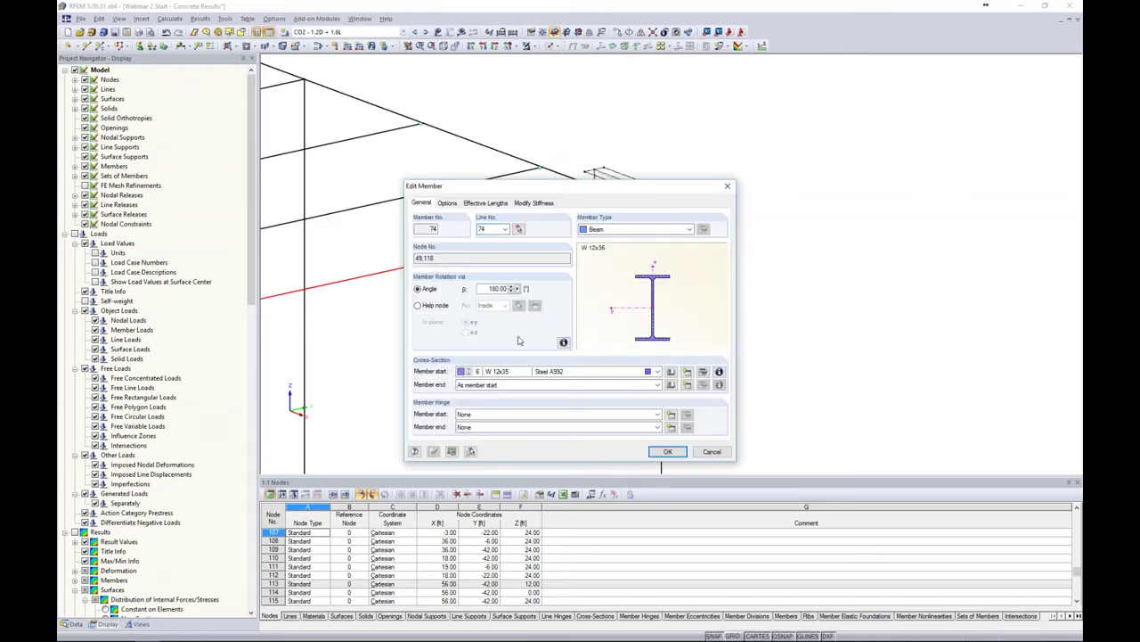
pyautogui.click(669, 452)
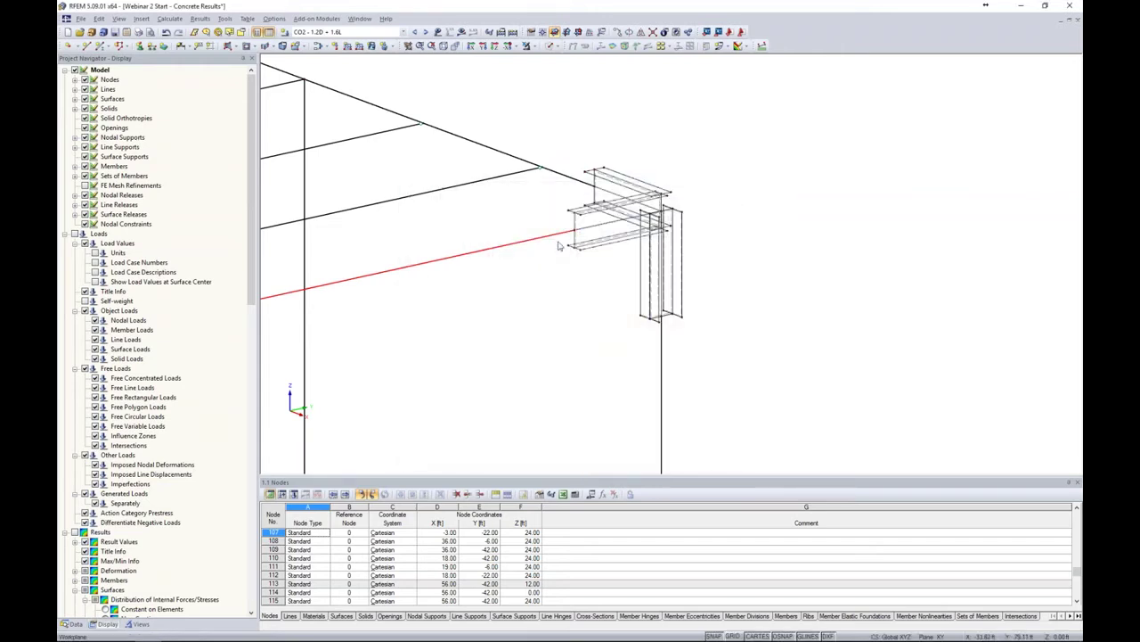
pyautogui.scroll(3, 575, 227)
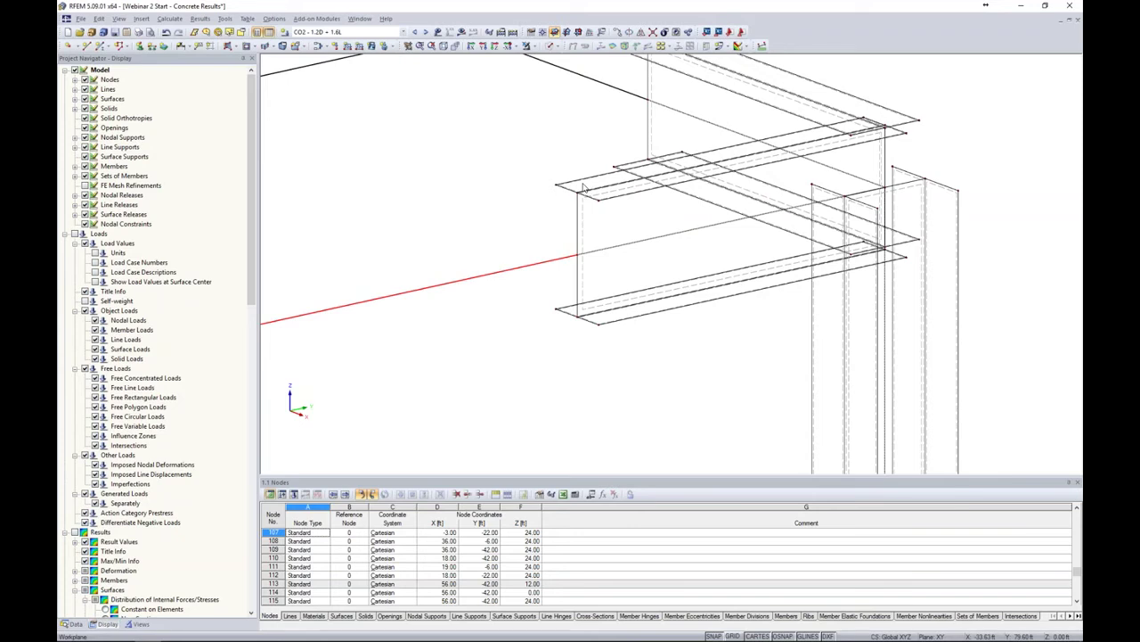
pyautogui.doubleClick(585, 268)
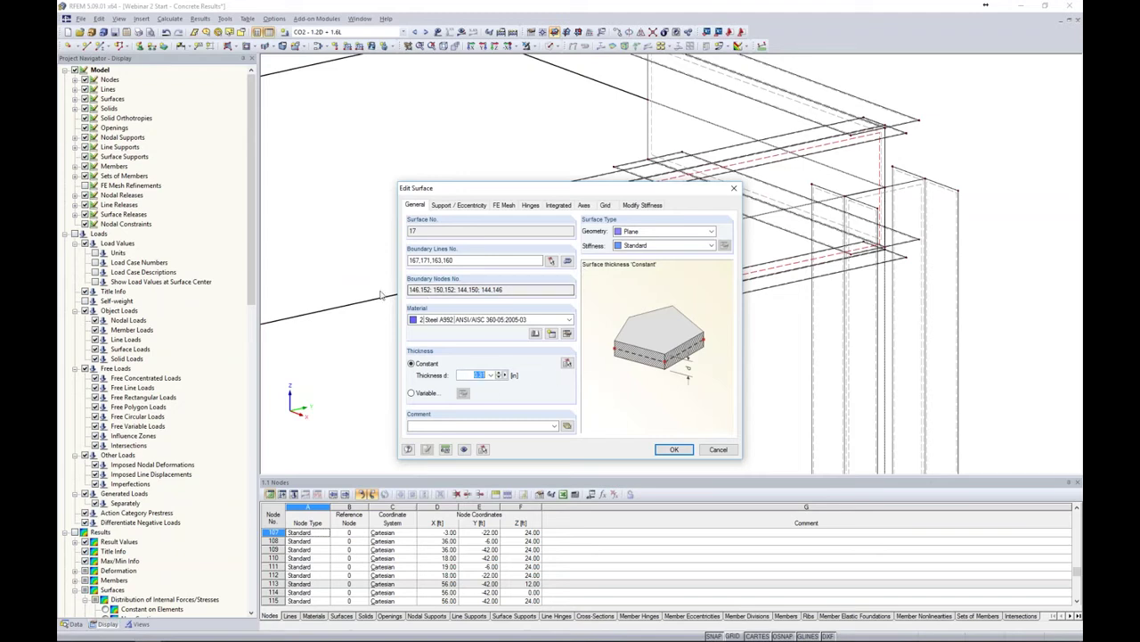
pyautogui.click(718, 449)
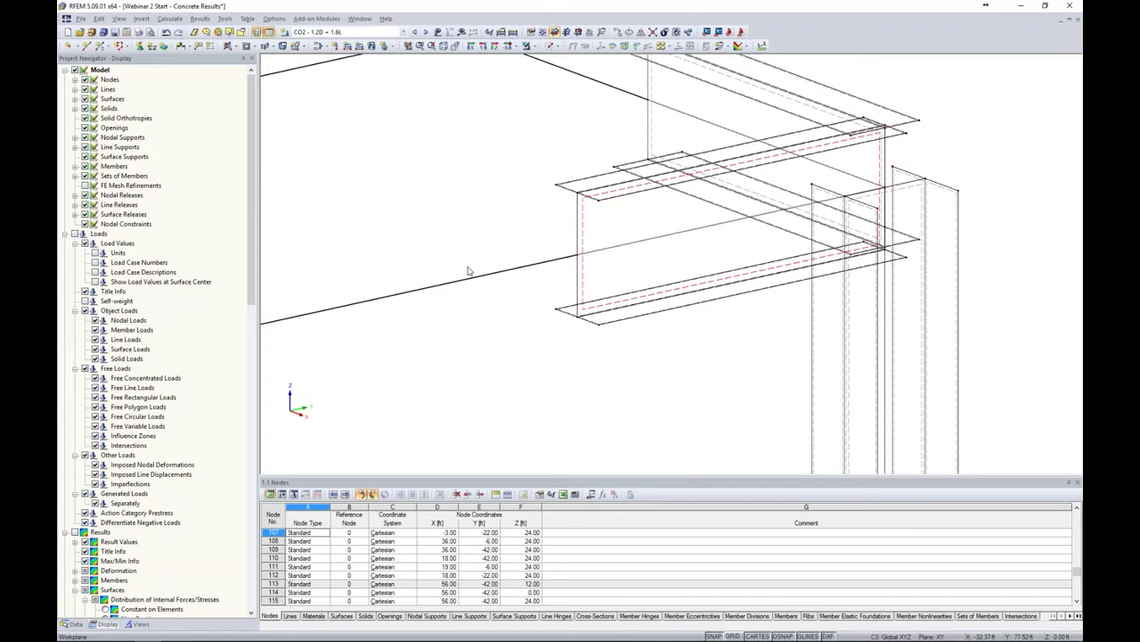
# - Isolate the generated corner surfaces with their members using visibility by selected objects, and show hidden objects in the background
pyautogui.scroll(-3, 530, 265)
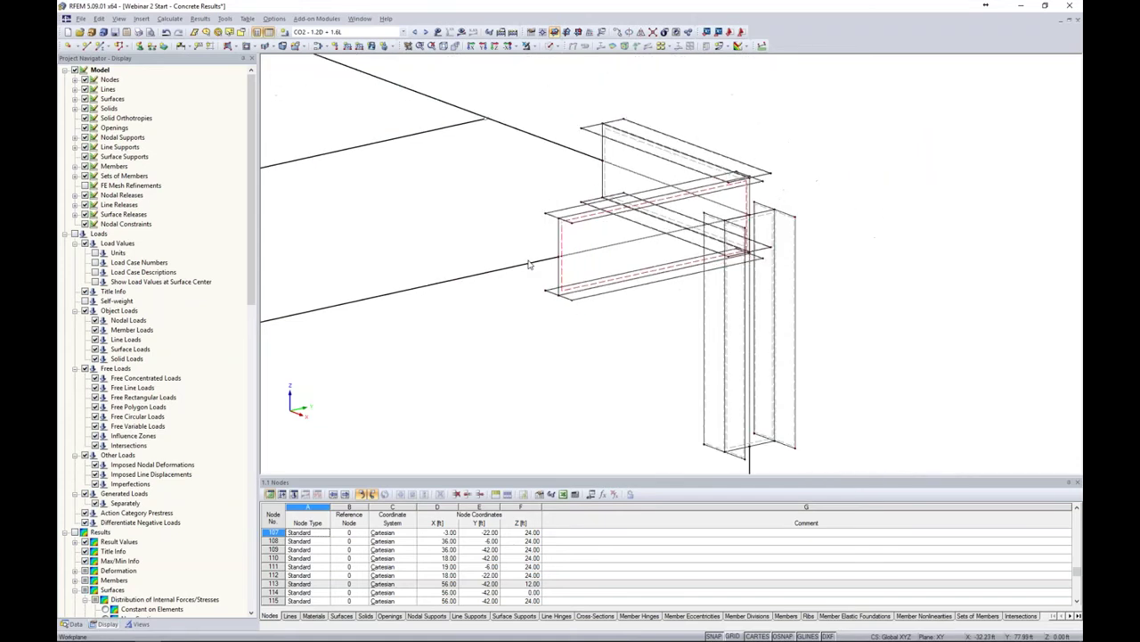
pyautogui.moveTo(519, 81); pyautogui.dragTo(824, 457)
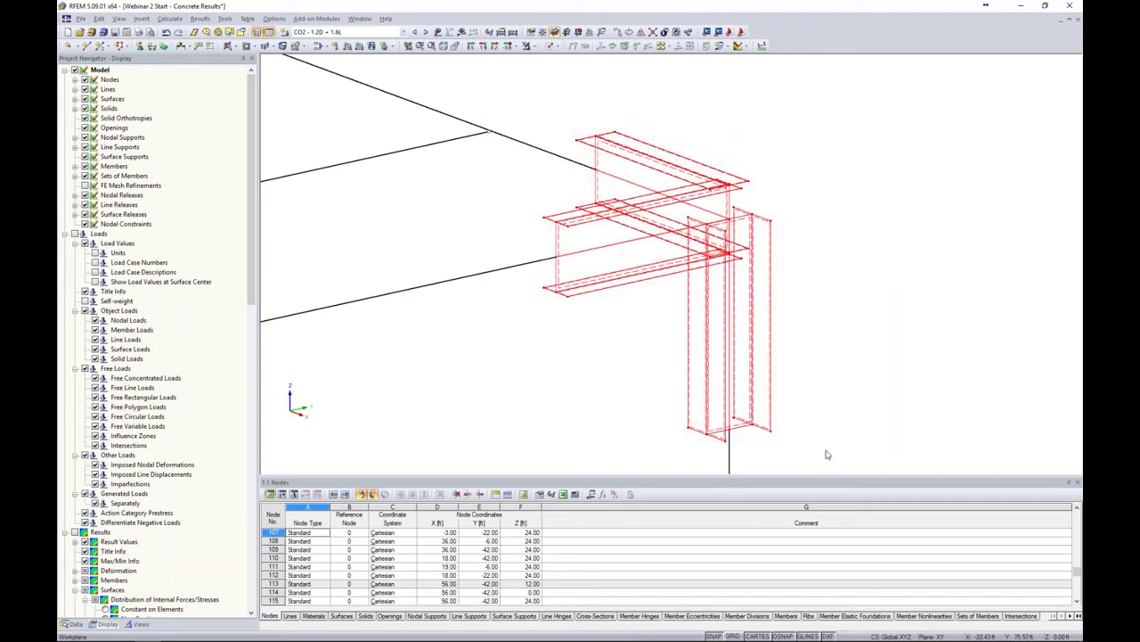
pyautogui.click(530, 46)
pyautogui.click(540, 60)
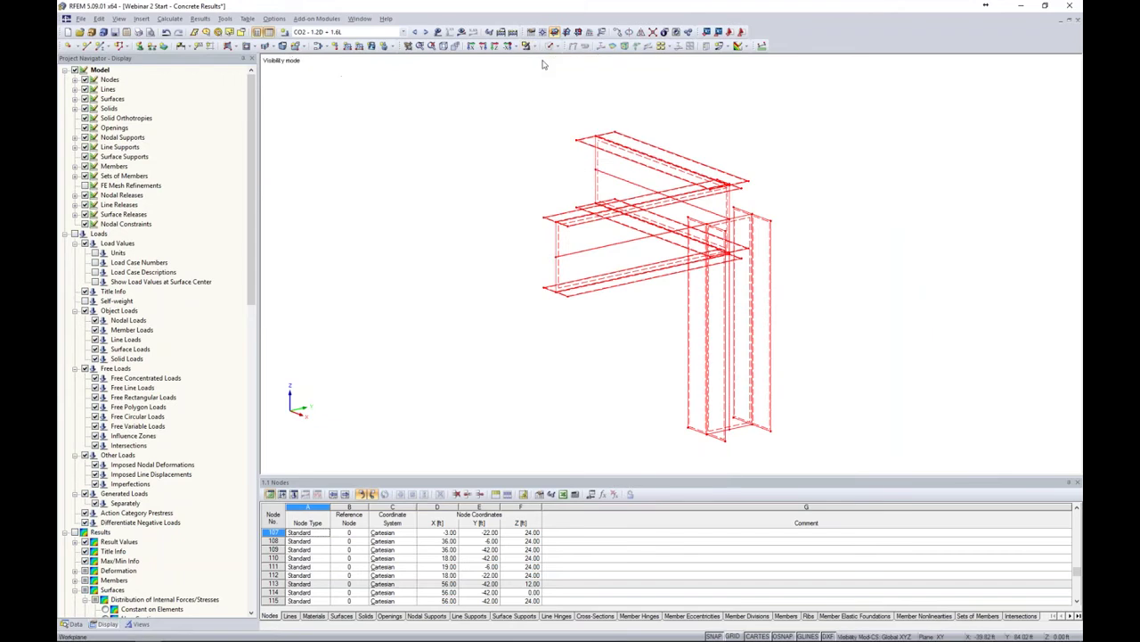
pyautogui.rightClick(863, 122)
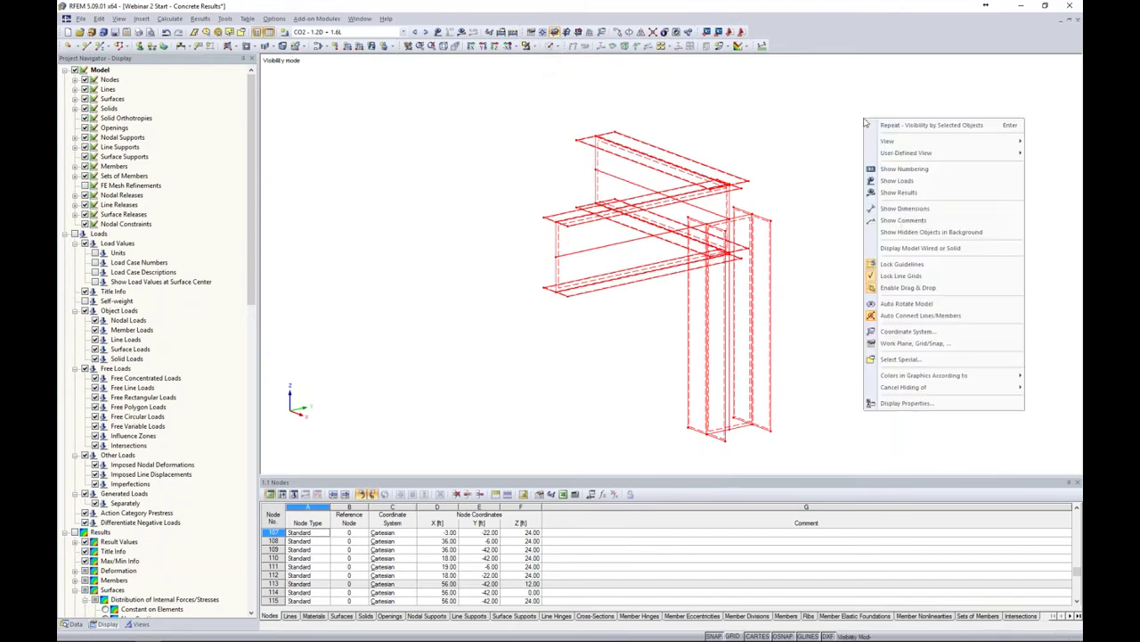
pyautogui.click(886, 232)
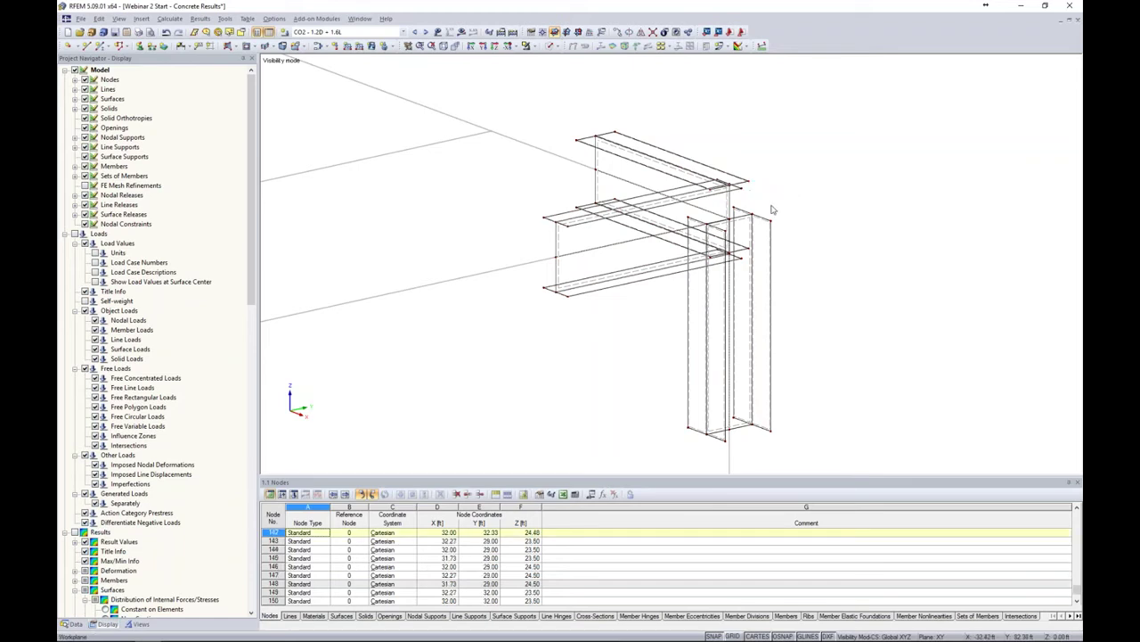
pyautogui.moveTo(751, 186)
pyautogui.keyDown('ctrl'); pyautogui.moveTo(810, 230); pyautogui.dragTo(797, 249, button='middle'); pyautogui.keyUp('ctrl')
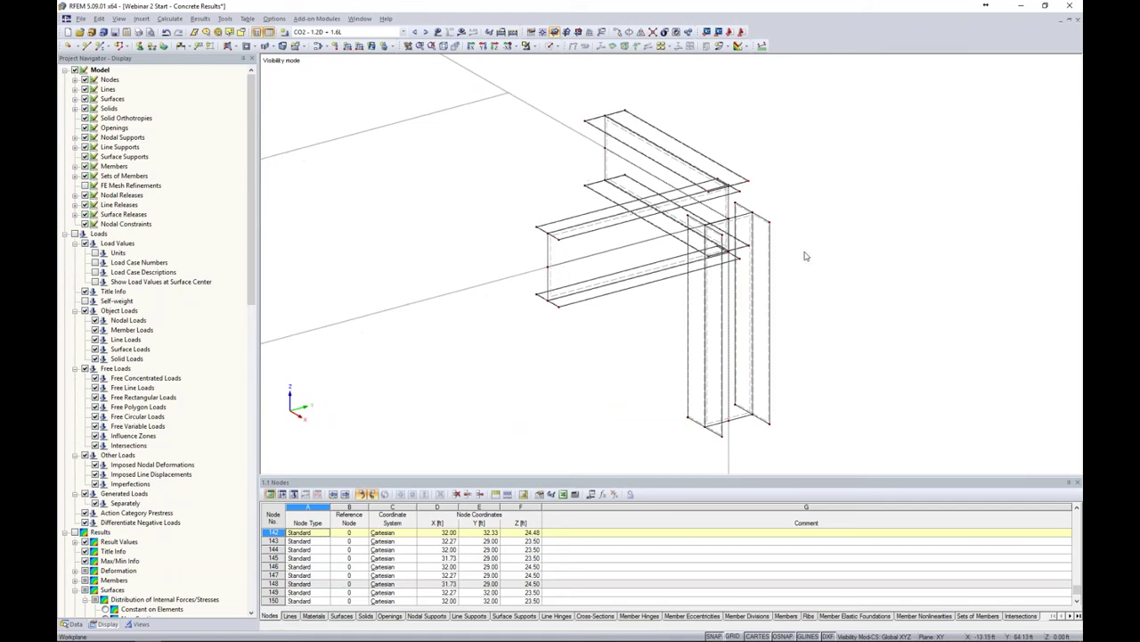
pyautogui.keyDown('ctrl'); pyautogui.moveTo(798, 290); pyautogui.dragTo(600, 225, button='middle'); pyautogui.keyUp('ctrl')
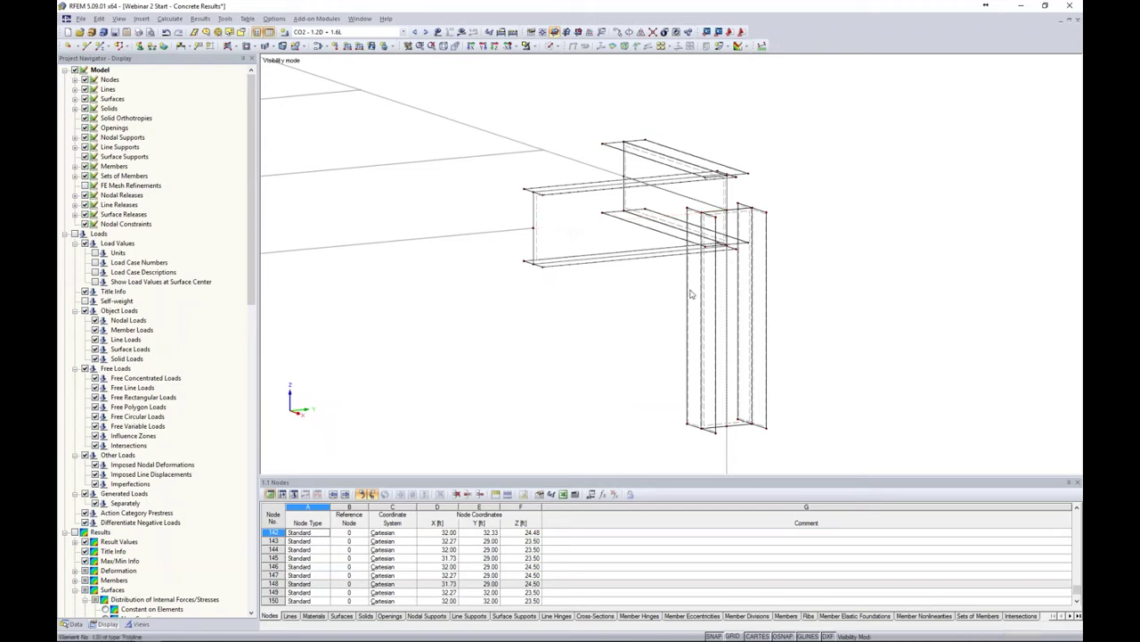
# - Move the six flange and web nodes at the column's upper end by dZ = 0.58 ft, without copying
pyautogui.scroll(4, 719, 310)
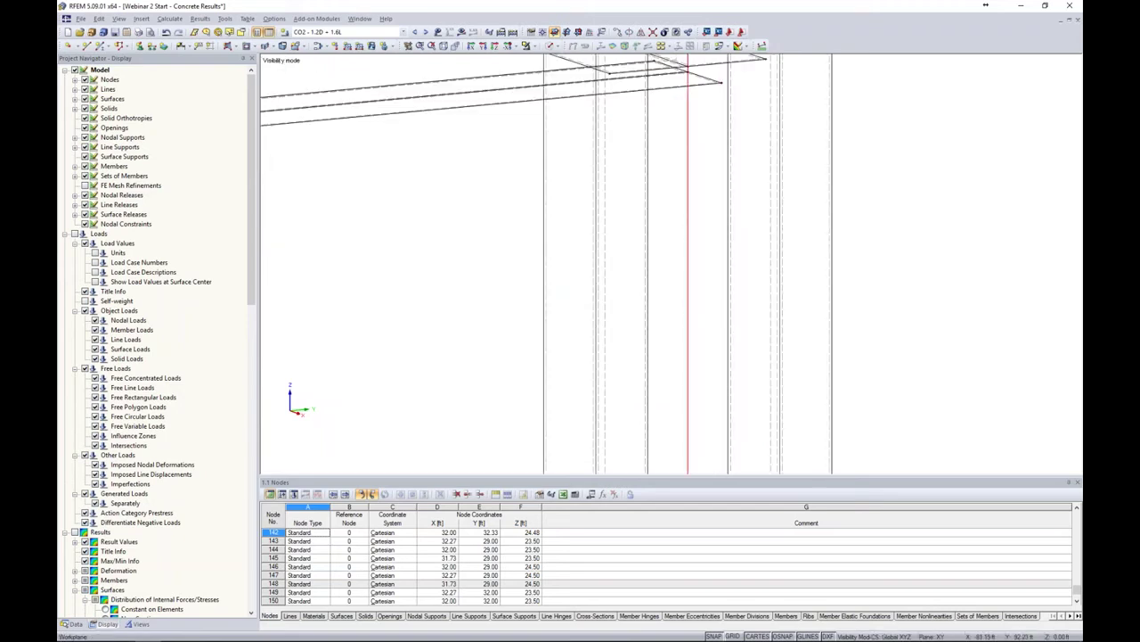
pyautogui.scroll(-4, 682, 285)
pyautogui.moveTo(616, 228); pyautogui.dragTo(674, 310, button='middle')
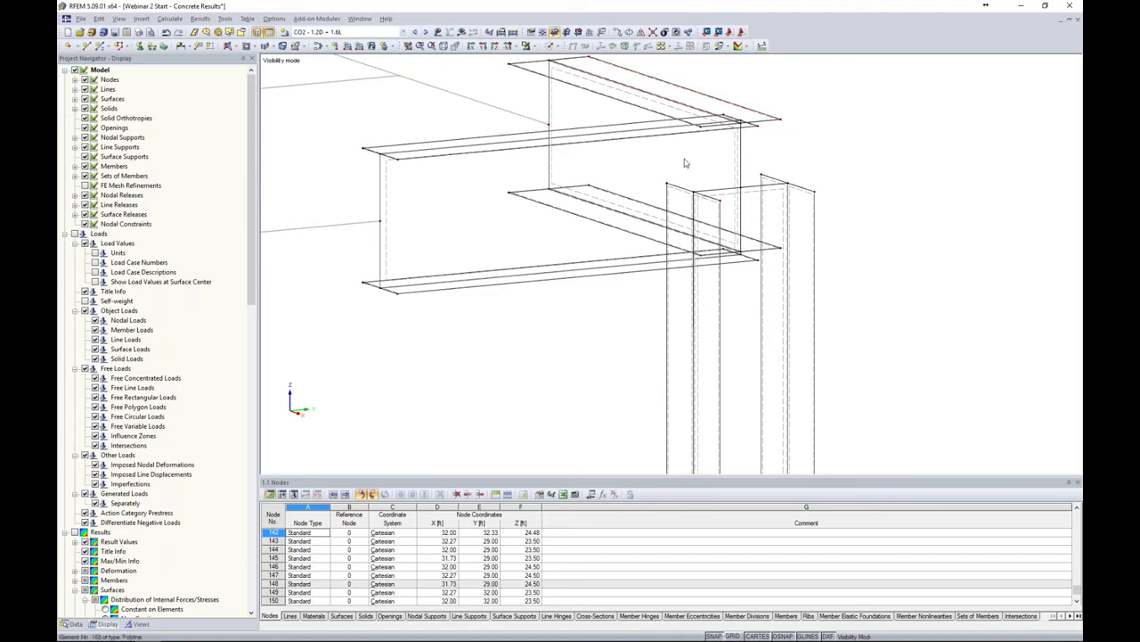
pyautogui.keyDown('ctrl'); pyautogui.moveTo(826, 175); pyautogui.dragTo(741, 187, button='middle'); pyautogui.keyUp('ctrl')
pyautogui.scroll(4, 721, 206)
pyautogui.click(638, 182)
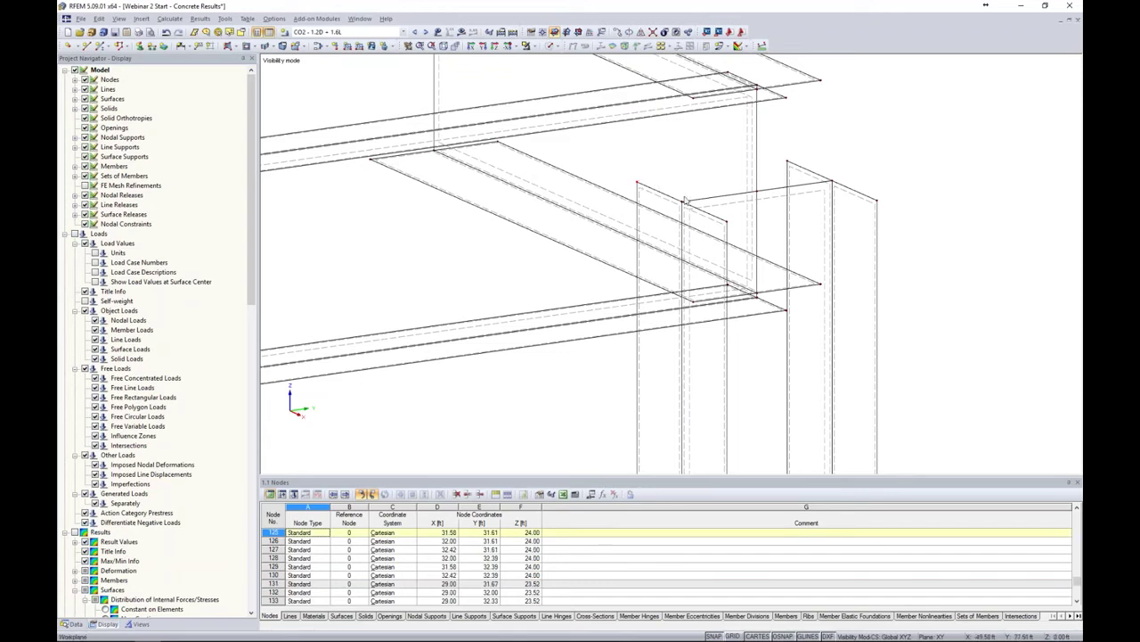
pyautogui.keyDown('ctrl'); pyautogui.click(682, 202); pyautogui.keyUp('ctrl')
pyautogui.keyDown('ctrl'); pyautogui.click(727, 221); pyautogui.keyUp('ctrl')
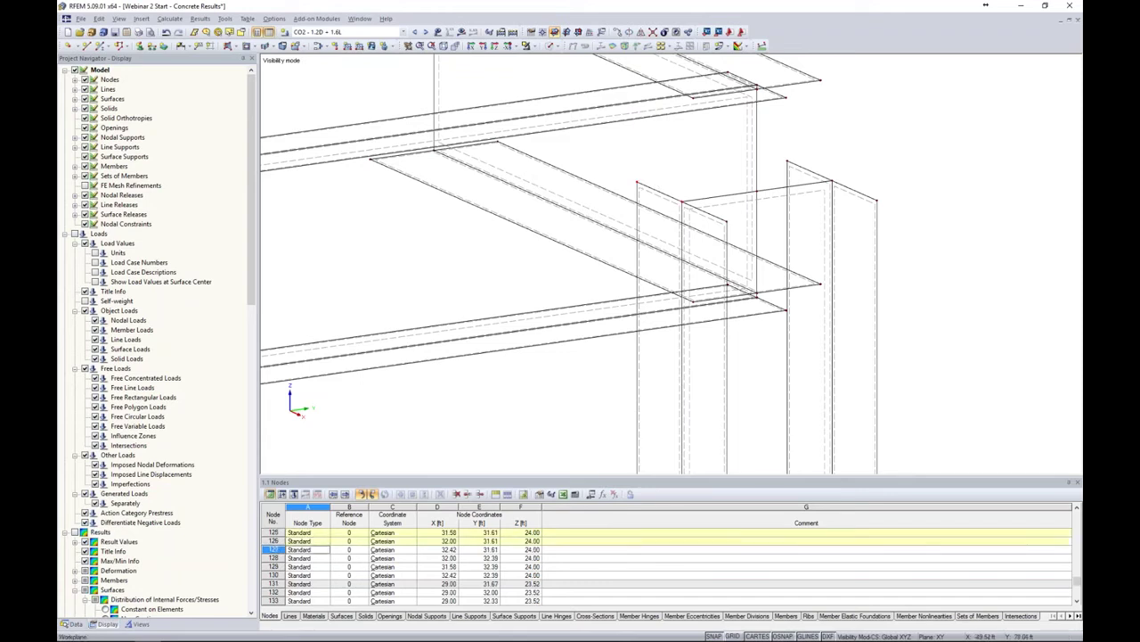
pyautogui.keyDown('ctrl'); pyautogui.click(788, 163); pyautogui.keyUp('ctrl')
pyautogui.keyDown('ctrl'); pyautogui.click(878, 201); pyautogui.keyUp('ctrl')
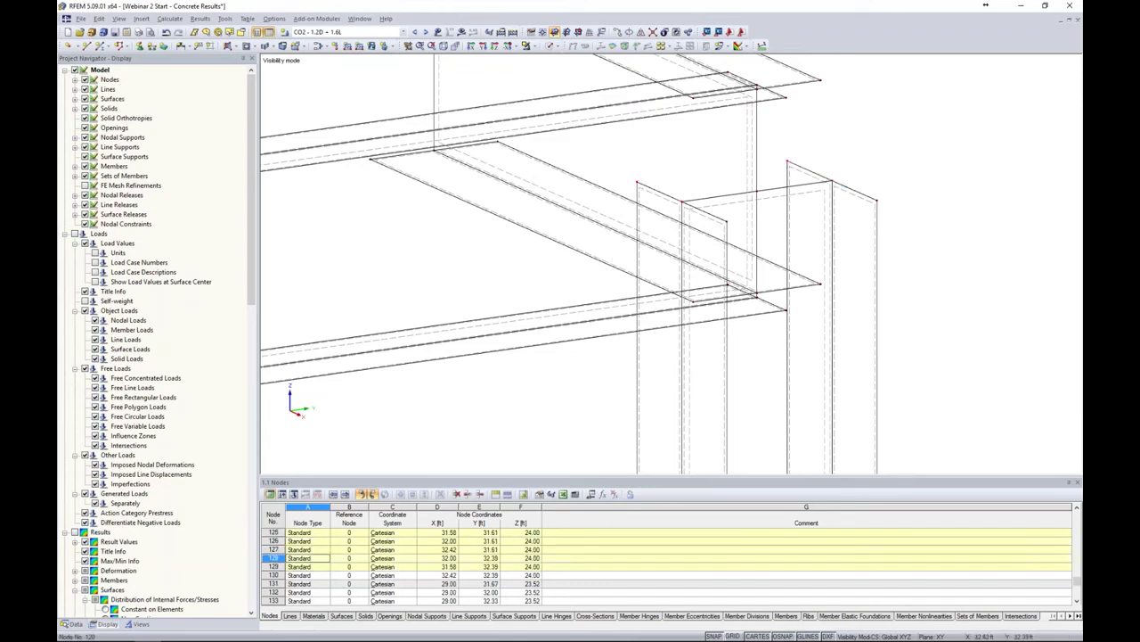
pyautogui.click(621, 32)
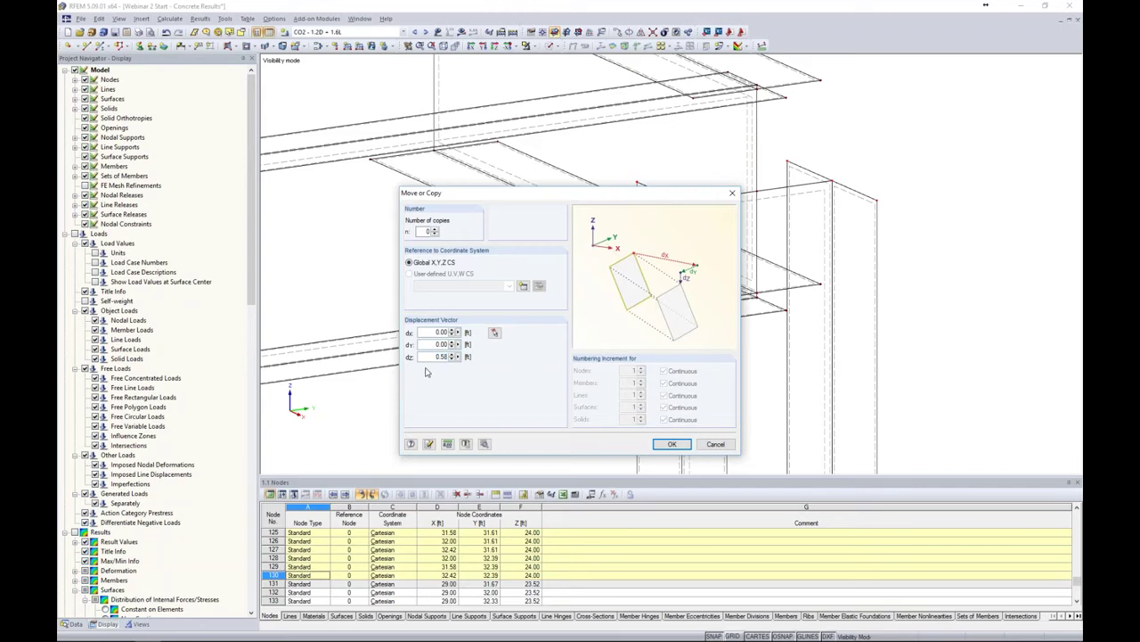
pyautogui.click(672, 444)
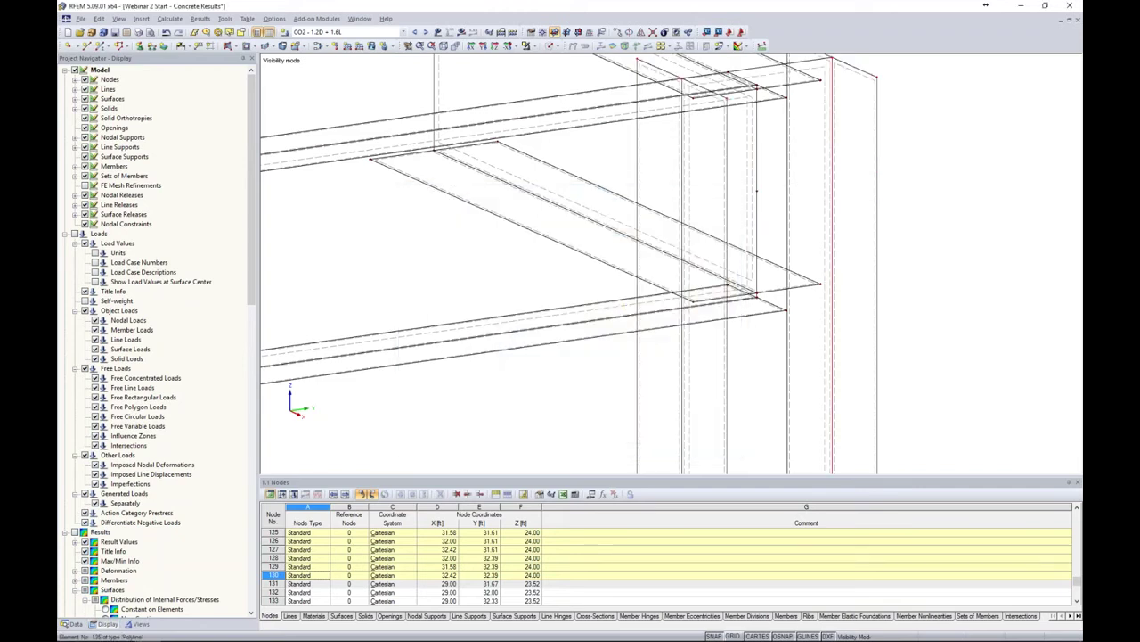
# - Move the three corner-side end nodes of the beam's upper flange back to the column flange at Y = 31.61 ft
pyautogui.keyDown('ctrl'); pyautogui.moveTo(927, 216); pyautogui.dragTo(977, 181, button='middle'); pyautogui.keyUp('ctrl')
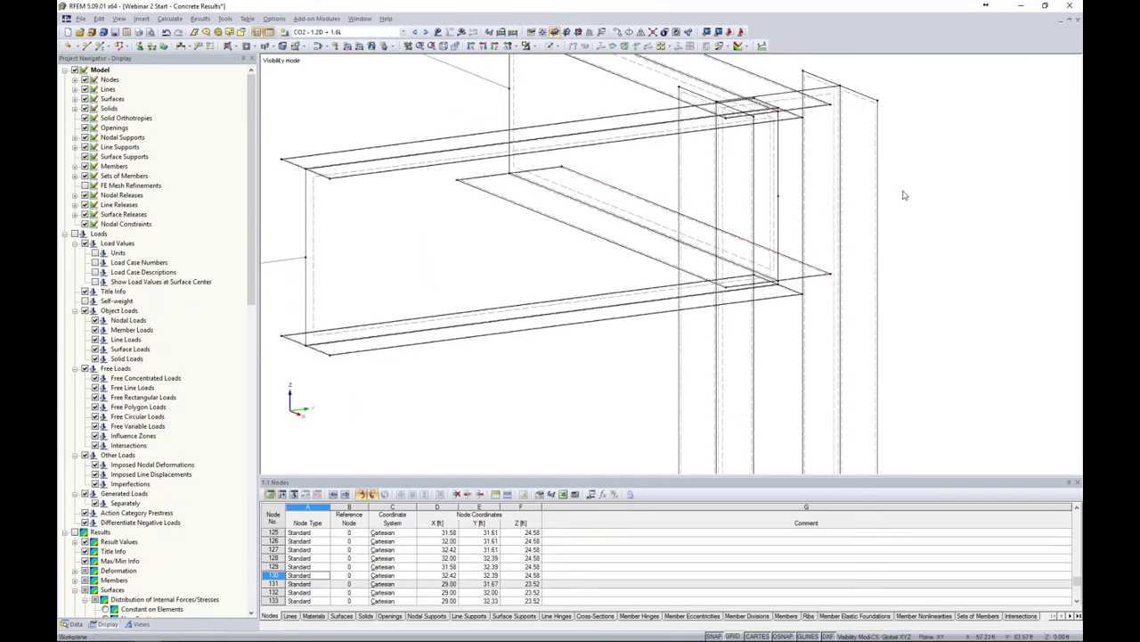
pyautogui.scroll(-3, 902, 191)
pyautogui.keyDown('ctrl'); pyautogui.moveTo(903, 191); pyautogui.dragTo(687, 190, button='middle'); pyautogui.keyUp('ctrl')
pyautogui.scroll(5, 629, 158)
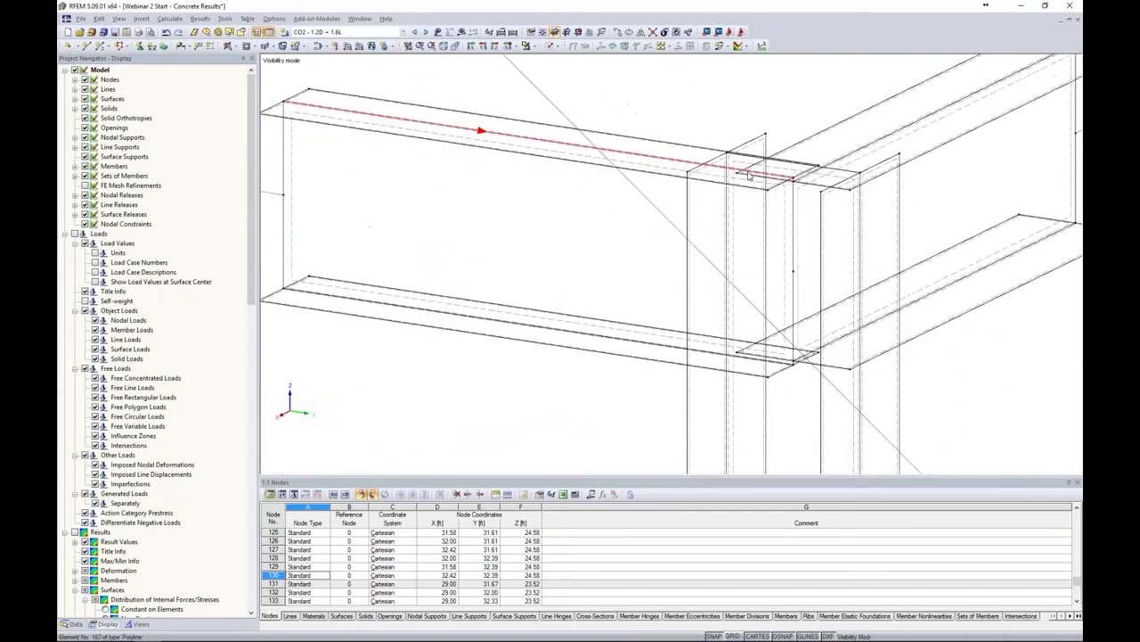
pyautogui.scroll(2, 744, 176)
pyautogui.click(851, 188)
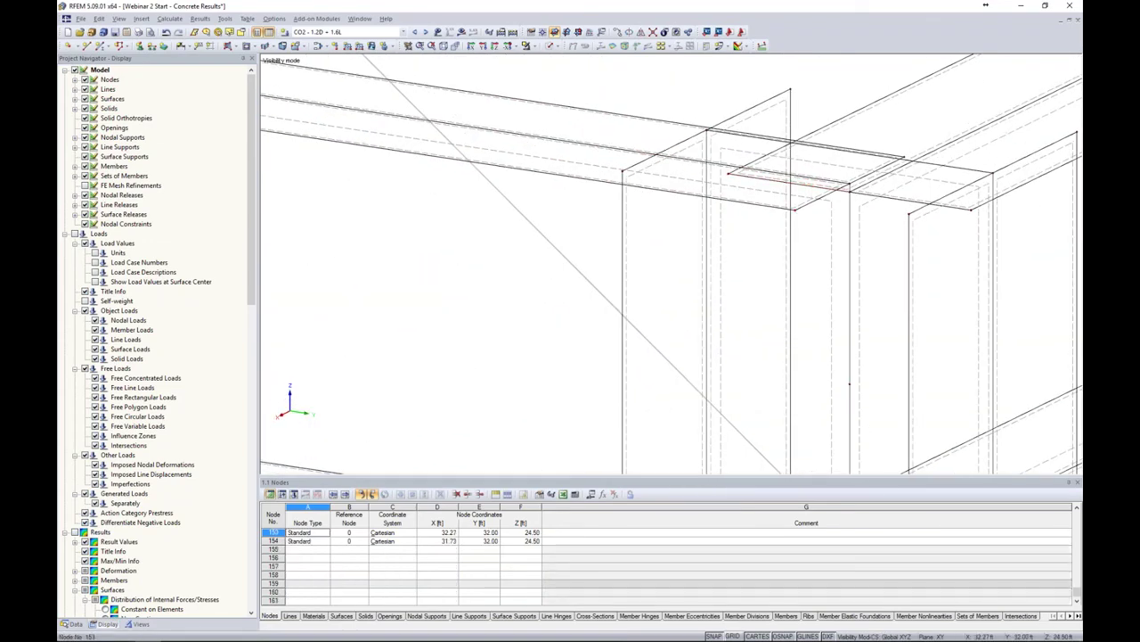
pyautogui.keyDown('ctrl'); pyautogui.click(851, 184); pyautogui.keyUp('ctrl')
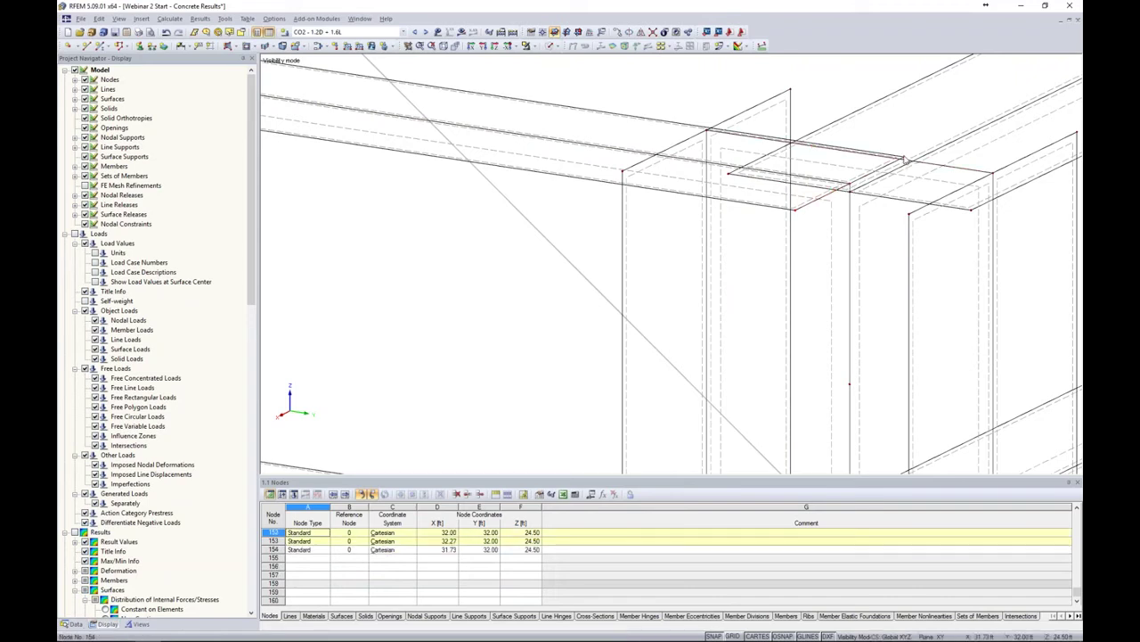
pyautogui.keyDown('ctrl'); pyautogui.click(850, 187); pyautogui.keyUp('ctrl')
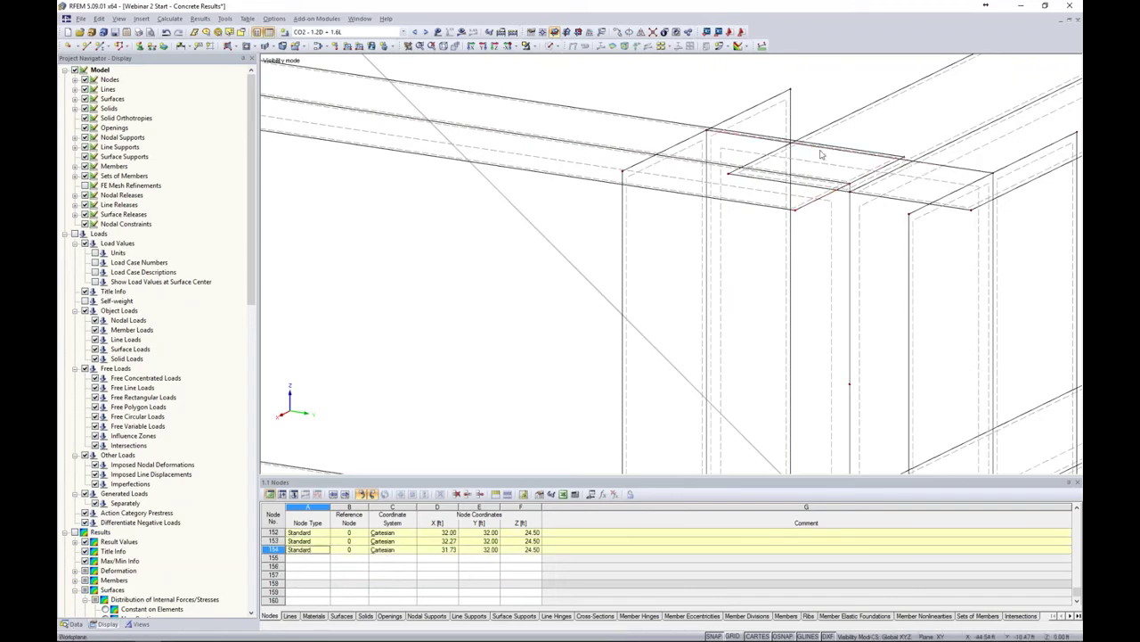
pyautogui.moveTo(851, 188); pyautogui.dragTo(711, 169)
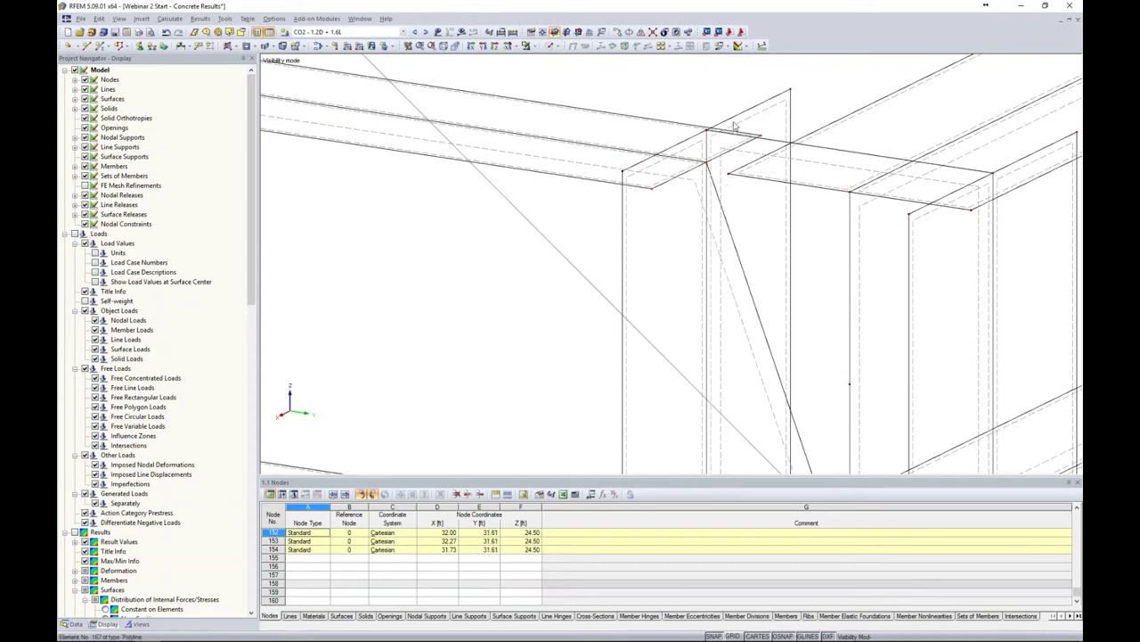
# - Move the three corner-side end nodes of the beam's lower flange back to the column flange at Y = 31.61 ft
pyautogui.scroll(-4, 775, 335)
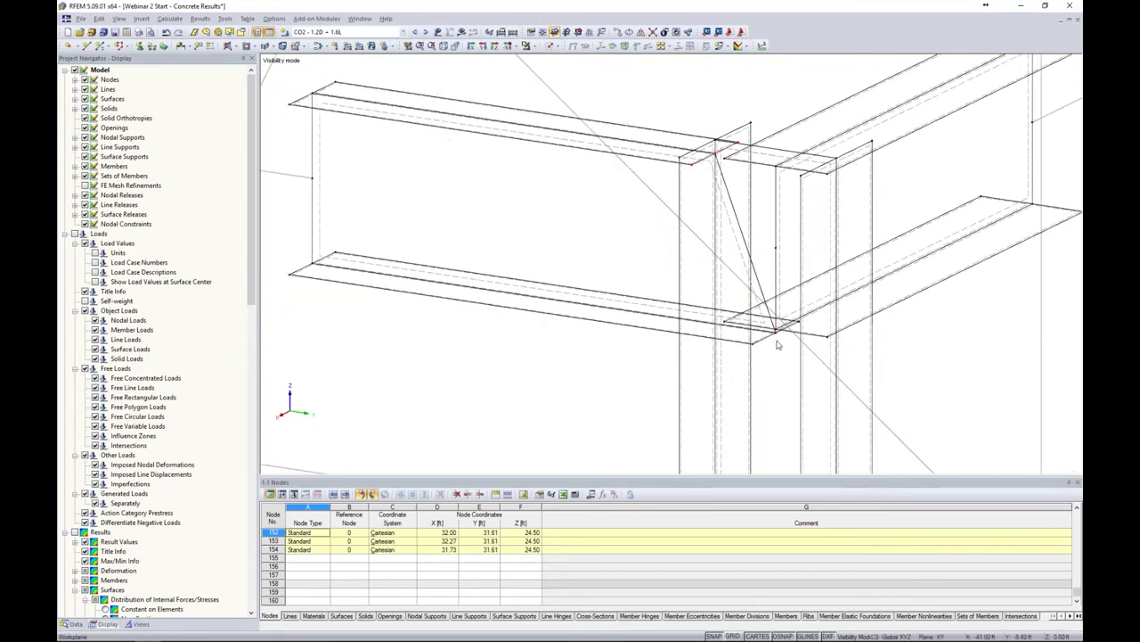
pyautogui.scroll(-1, 775, 335)
pyautogui.scroll(5, 775, 335)
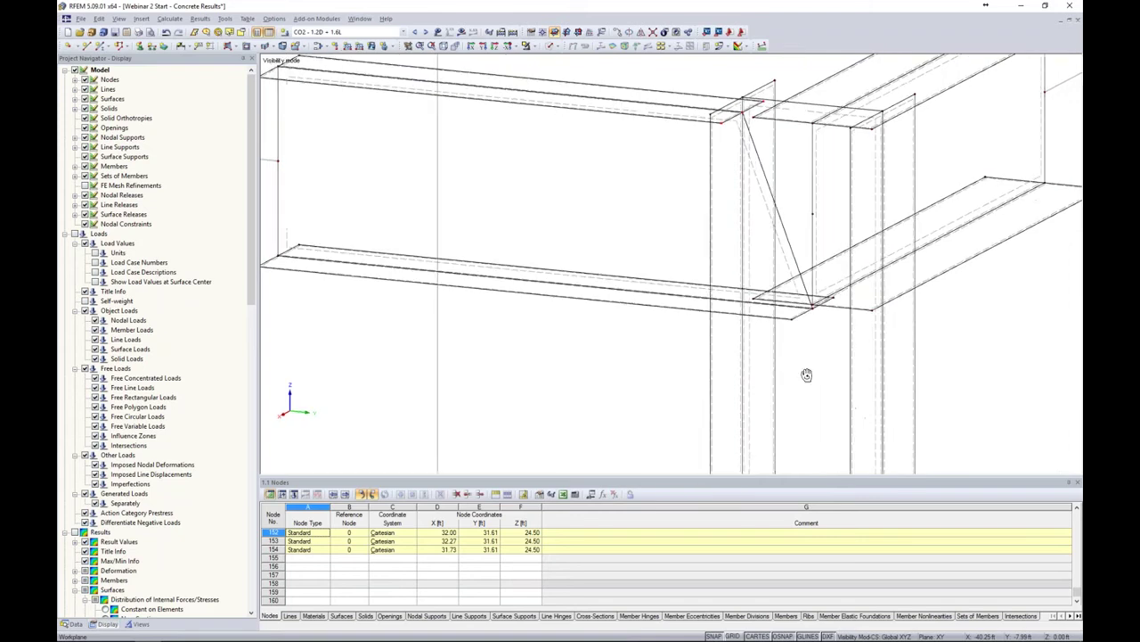
pyautogui.scroll(2, 804, 333)
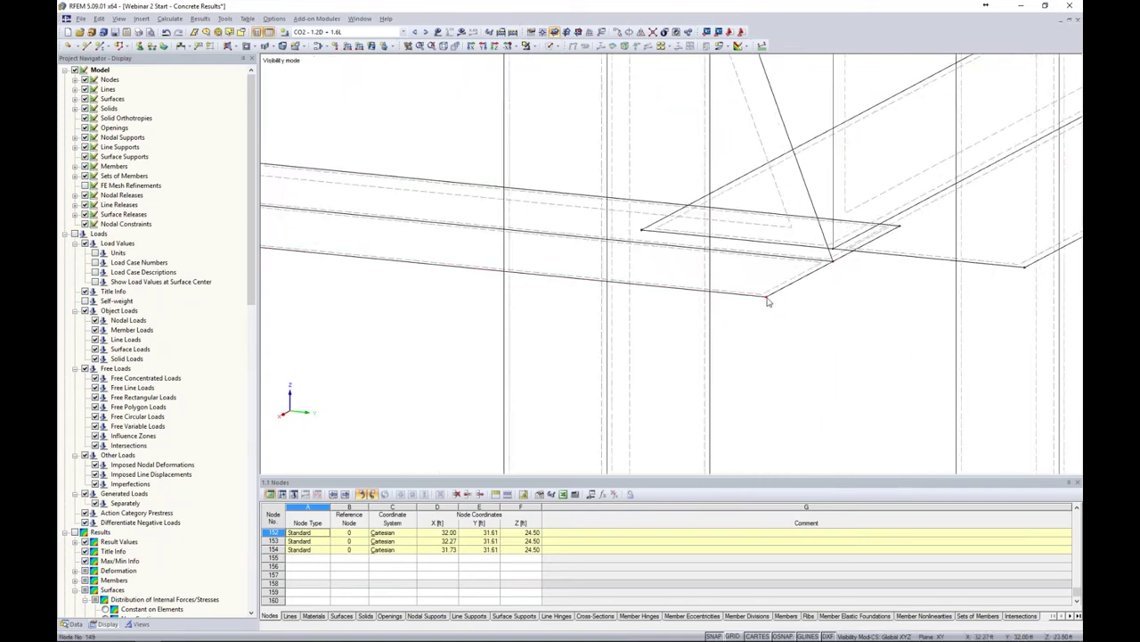
pyautogui.click(765, 298)
pyautogui.keyDown('ctrl'); pyautogui.click(898, 225); pyautogui.keyUp('ctrl')
pyautogui.moveTo(835, 264); pyautogui.dragTo(612, 245)
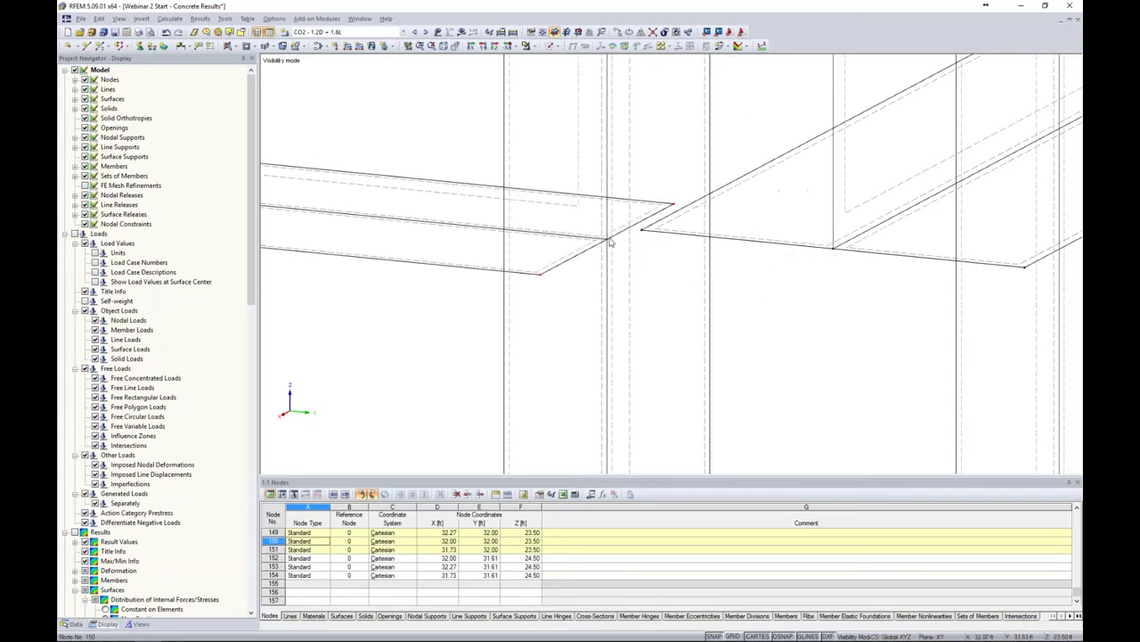
# - Check the adjusted corner connection in the solid transparent display and return to the wireframe display
pyautogui.scroll(-5, 611, 245)
pyautogui.keyDown('ctrl'); pyautogui.moveTo(628, 267); pyautogui.dragTo(791, 283, button='middle'); pyautogui.keyUp('ctrl')
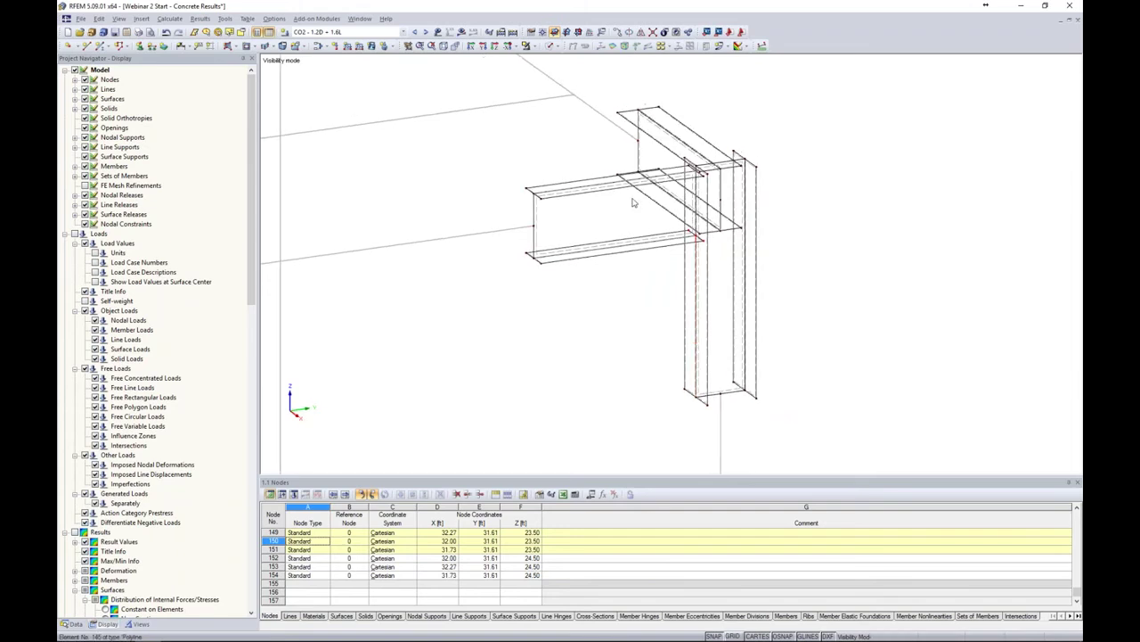
pyautogui.click(558, 47)
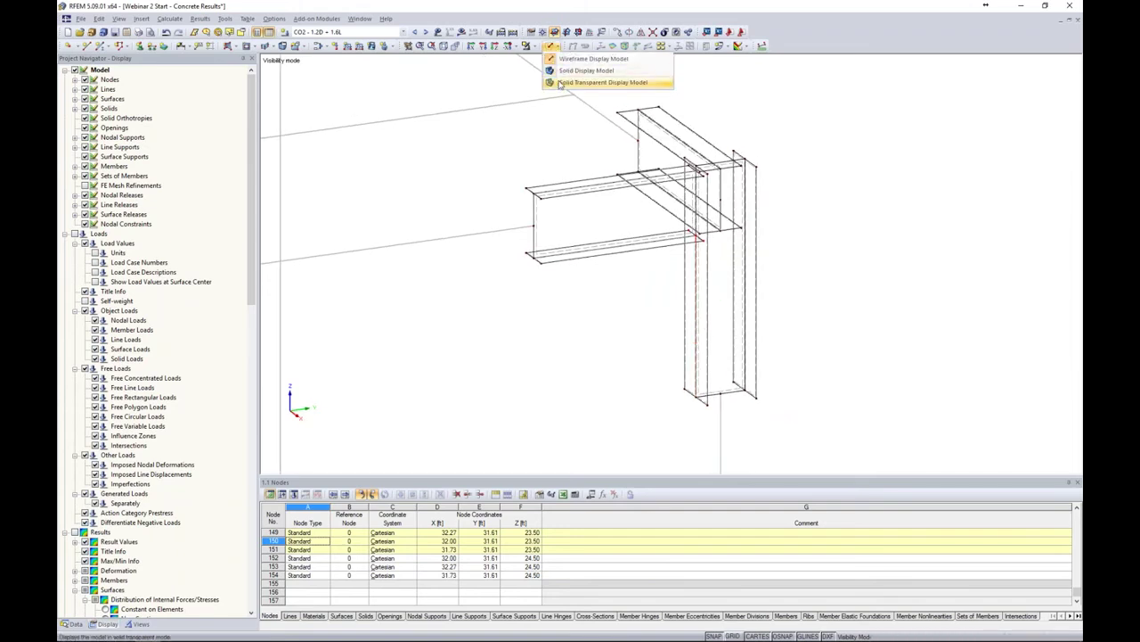
pyautogui.click(562, 86)
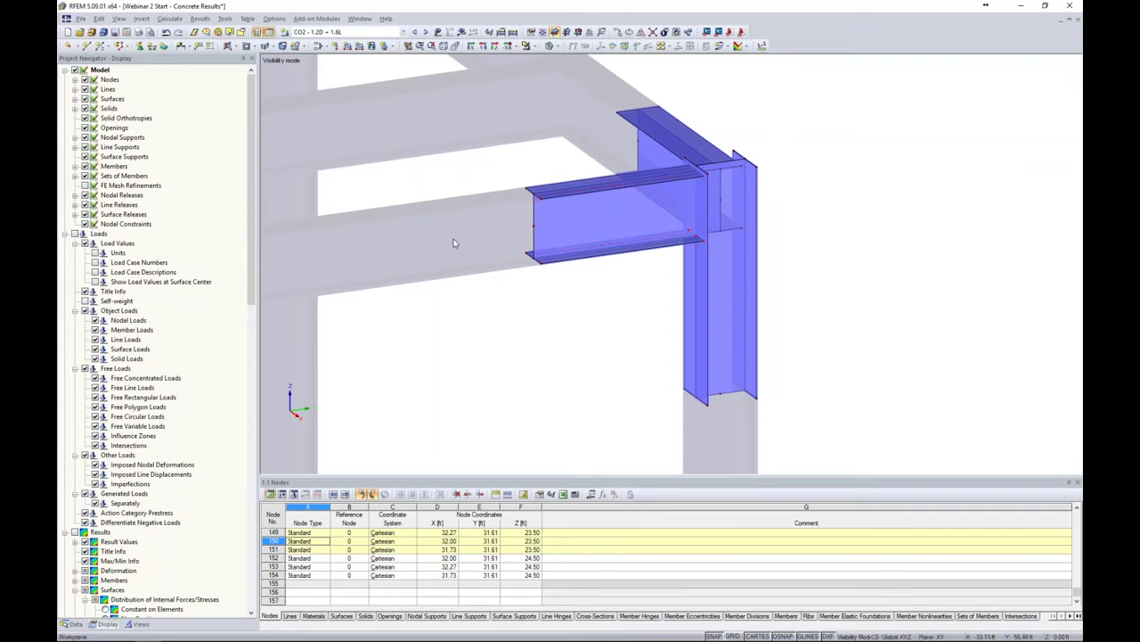
pyautogui.keyDown('ctrl'); pyautogui.moveTo(523, 275); pyautogui.dragTo(579, 286, button='middle'); pyautogui.keyUp('ctrl')
pyautogui.click(550, 46)
pyautogui.click(570, 82)
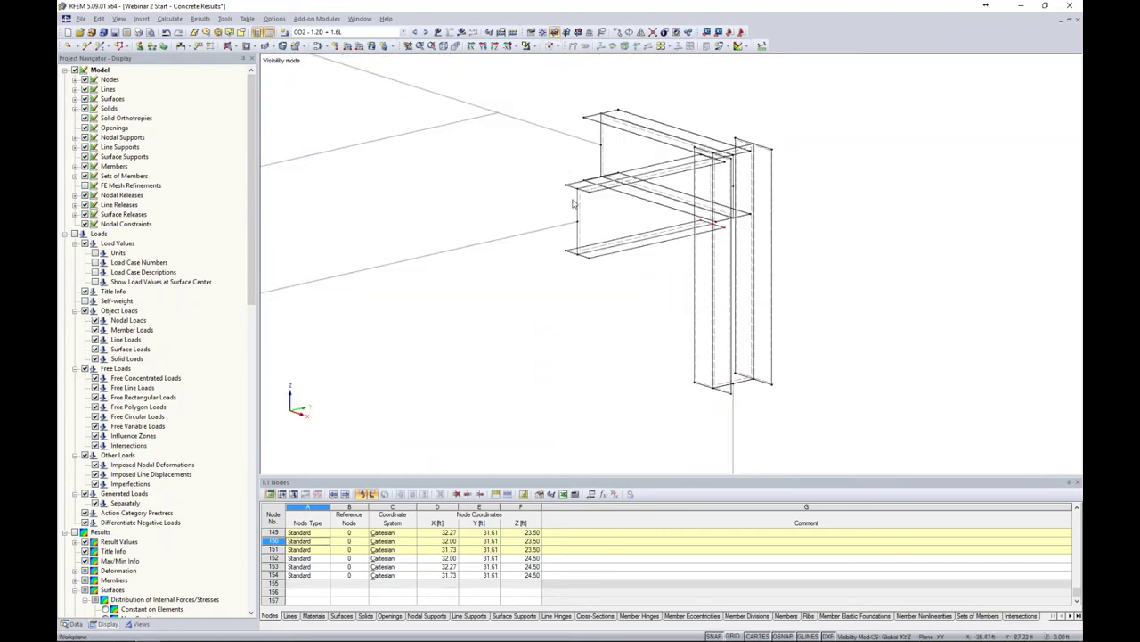
# - Set up a new polygonal surface with Rigid stiffness
pyautogui.keyDown('ctrl'); pyautogui.moveTo(533, 265); pyautogui.dragTo(549, 230, button='middle'); pyautogui.keyUp('ctrl')
pyautogui.scroll(3, 552, 232)
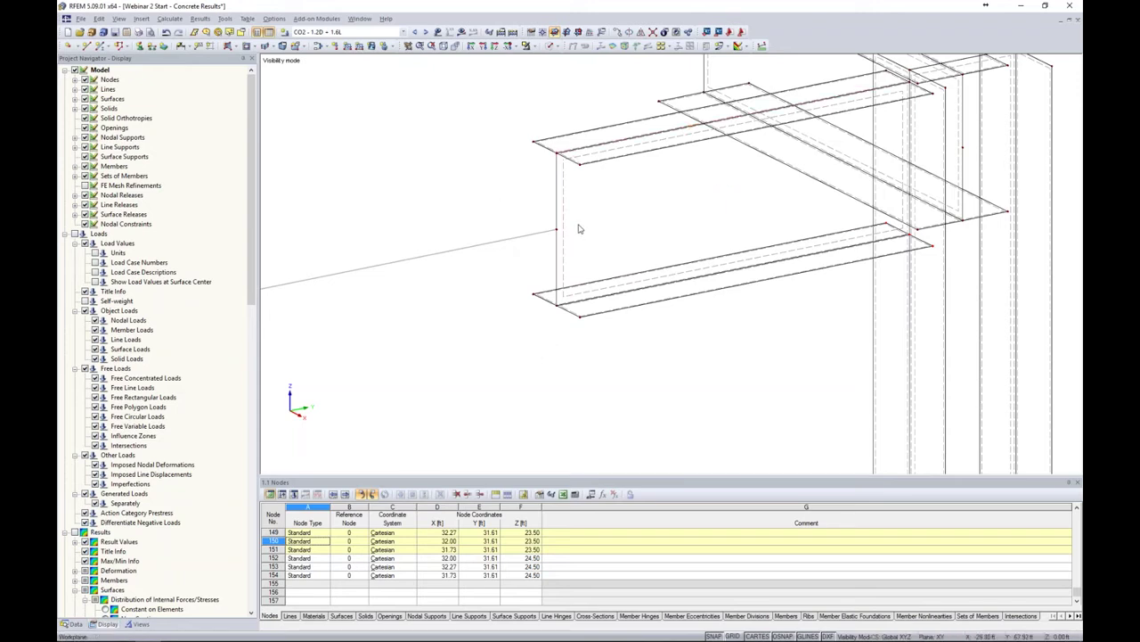
pyautogui.scroll(-2, 579, 229)
pyautogui.scroll(-2, 579, 229)
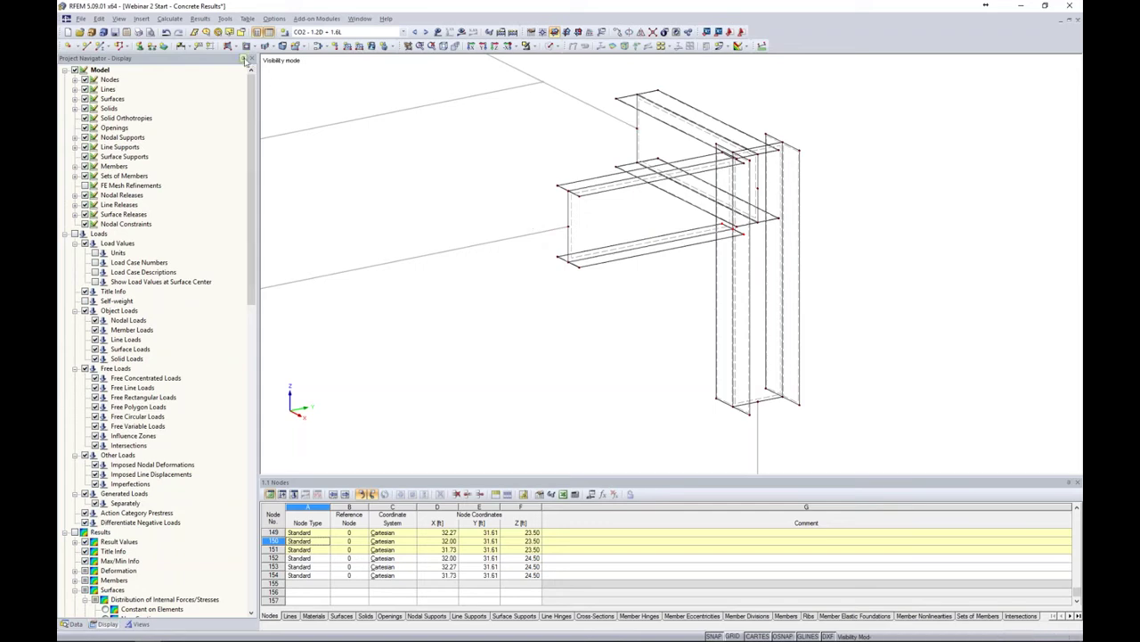
pyautogui.click(236, 46)
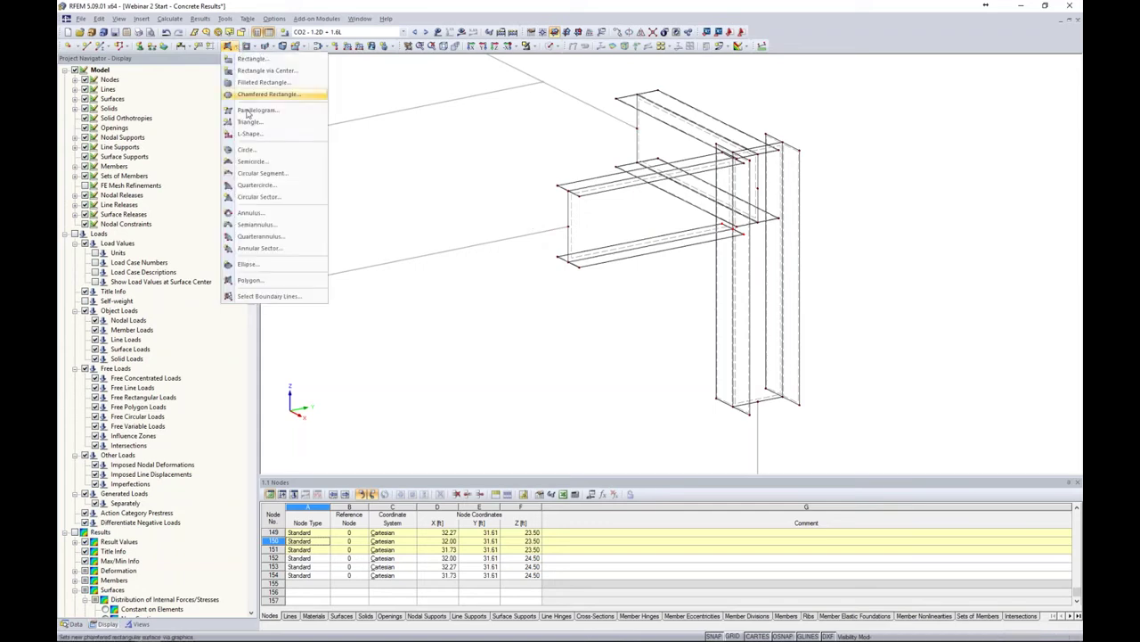
pyautogui.click(307, 283)
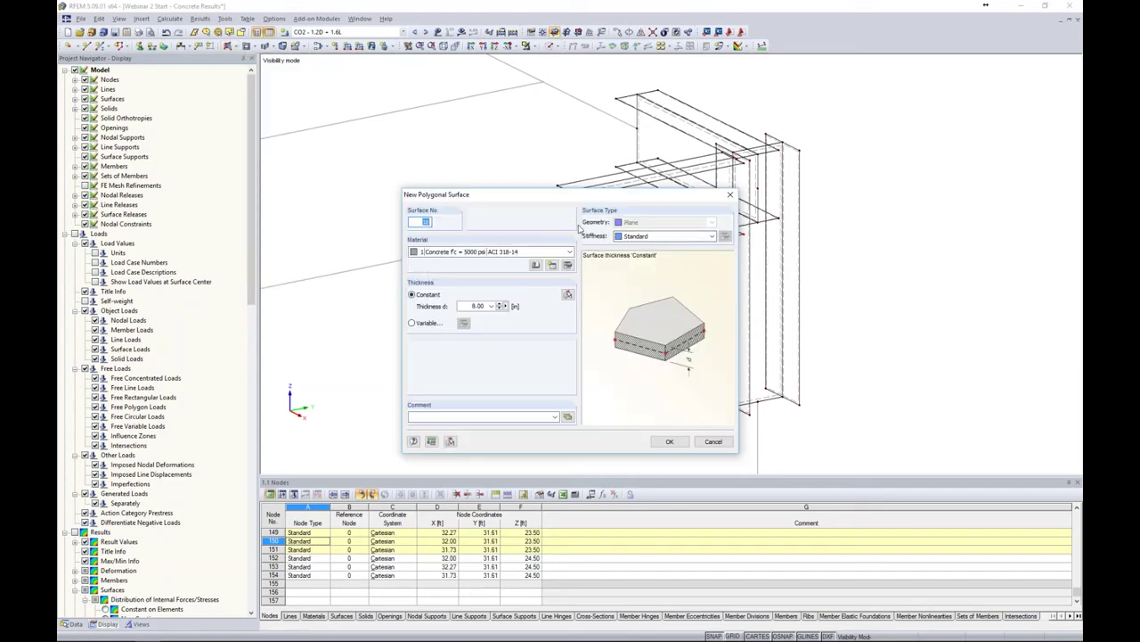
pyautogui.click(663, 236)
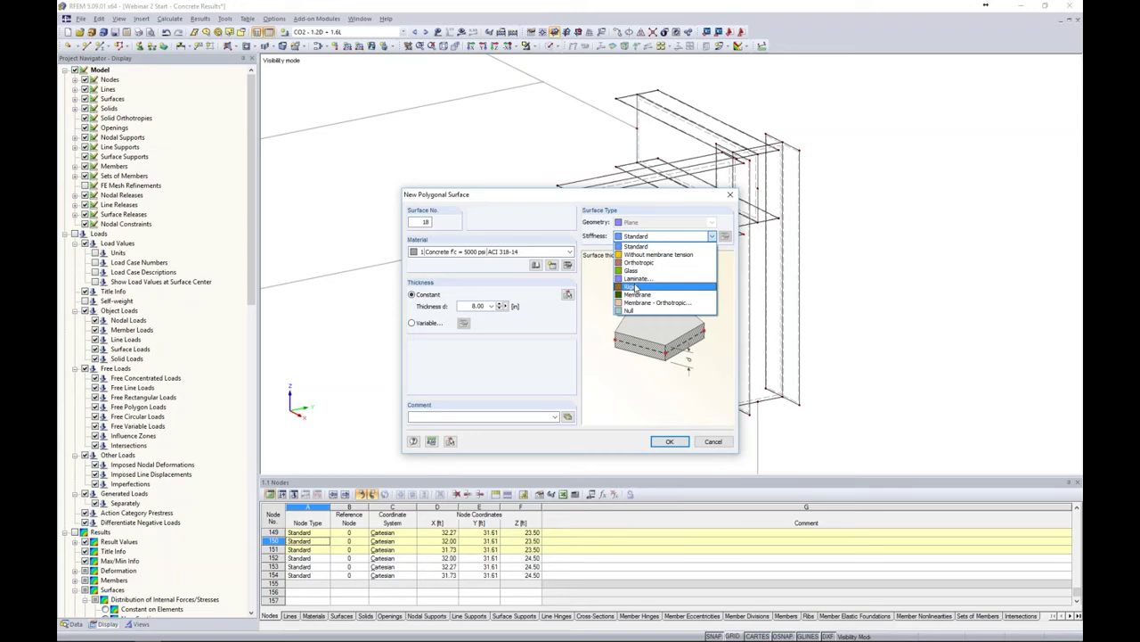
pyautogui.click(635, 292)
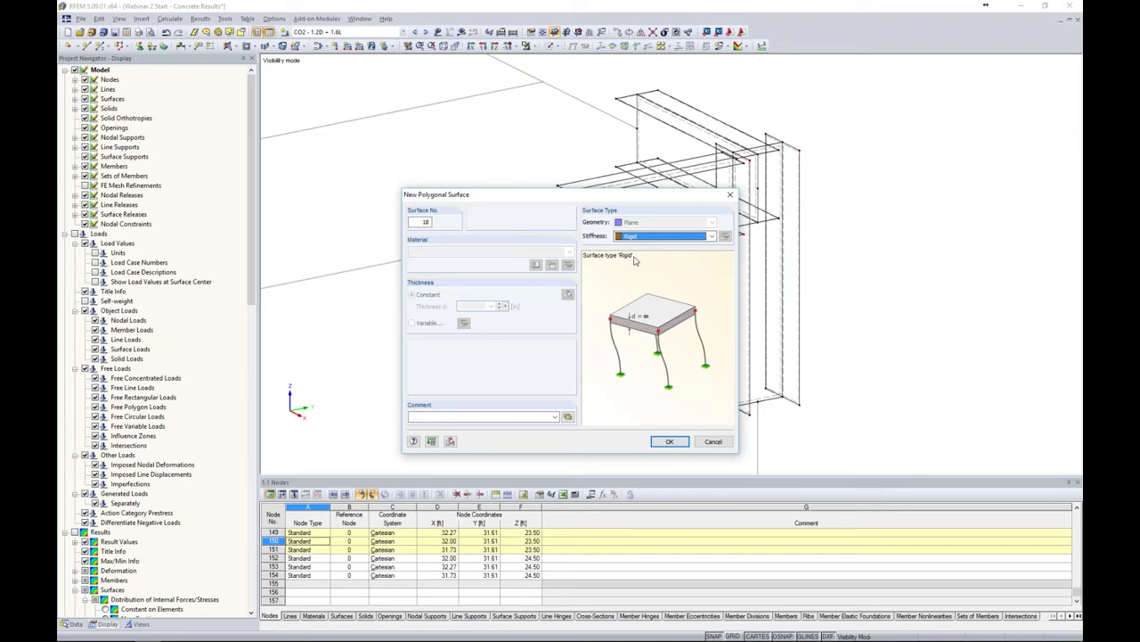
pyautogui.click(668, 442)
# - Outline the rigid surface across the free end of the shortened beam, using its four flange corner nodes
pyautogui.scroll(5, 563, 131)
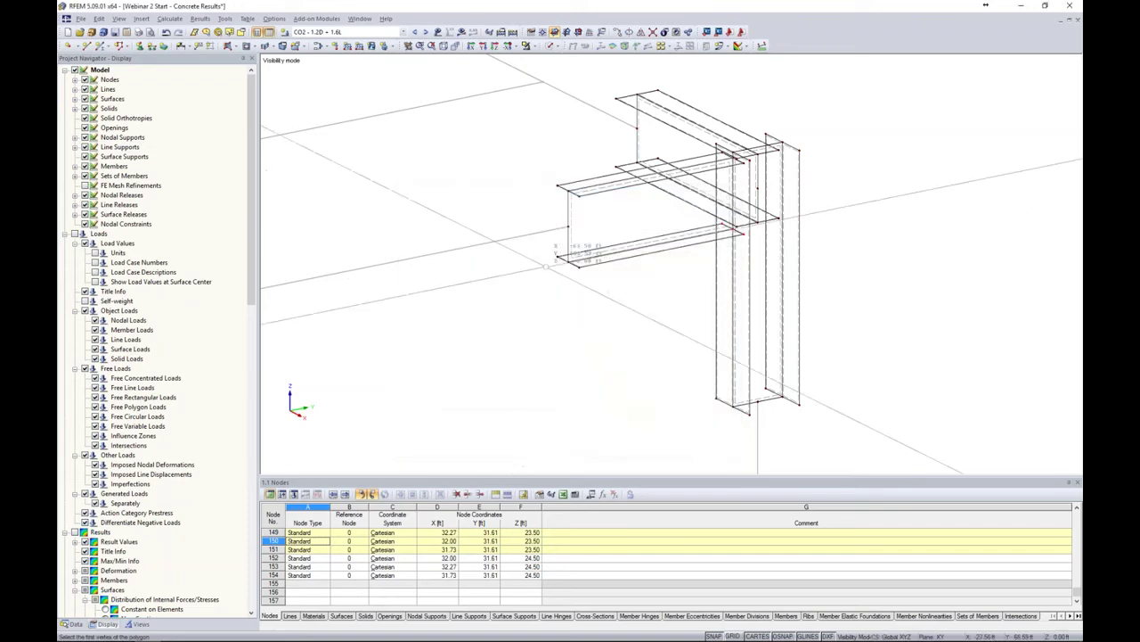
pyautogui.click(568, 151)
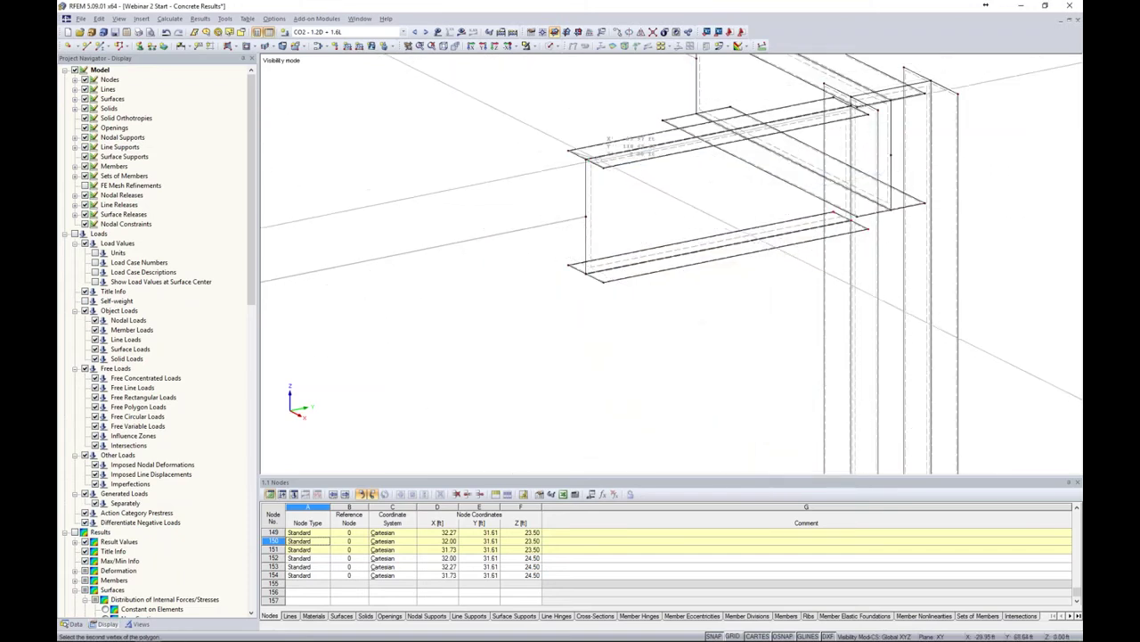
pyautogui.click(604, 168)
pyautogui.click(604, 283)
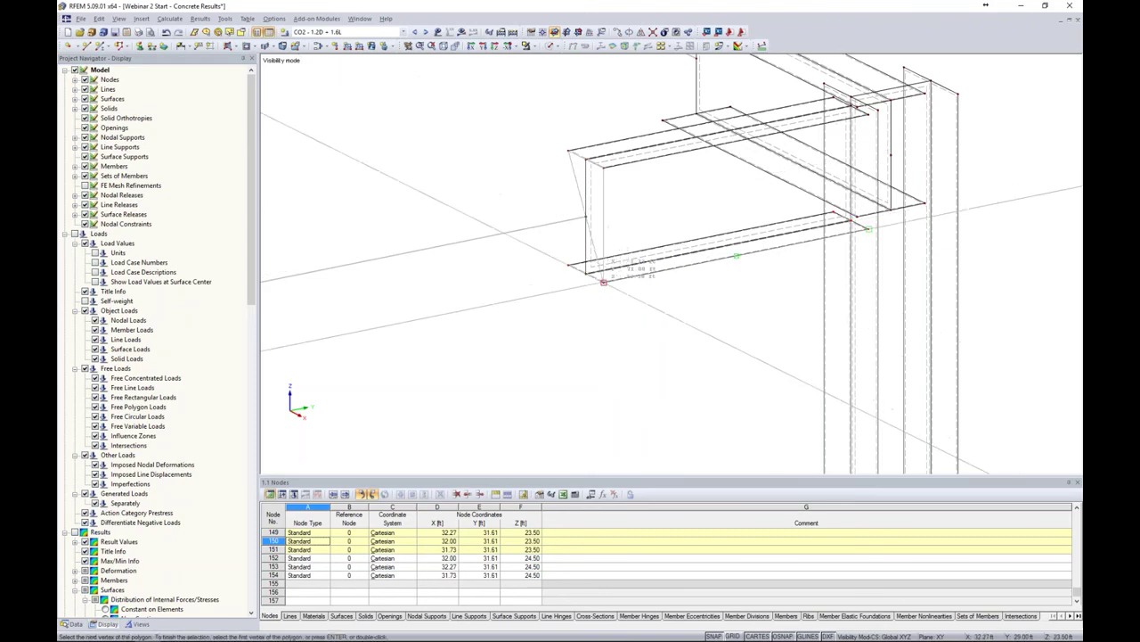
pyautogui.click(569, 265)
pyautogui.click(569, 150)
# - Outline a second rigid surface across the free end of the other beam, using its four flange corner nodes
pyautogui.scroll(-1, 568, 241)
pyautogui.scroll(-2, 568, 241)
pyautogui.moveTo(629, 132); pyautogui.dragTo(564, 213, button='middle')
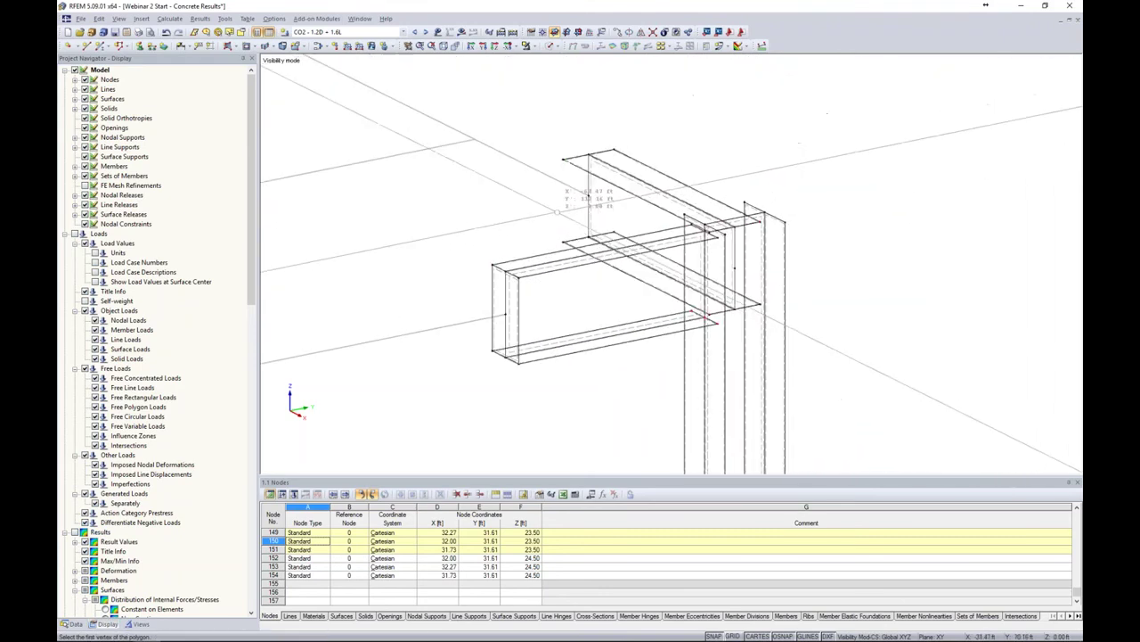
pyautogui.scroll(4, 575, 203)
pyautogui.click(553, 146)
pyautogui.click(627, 132)
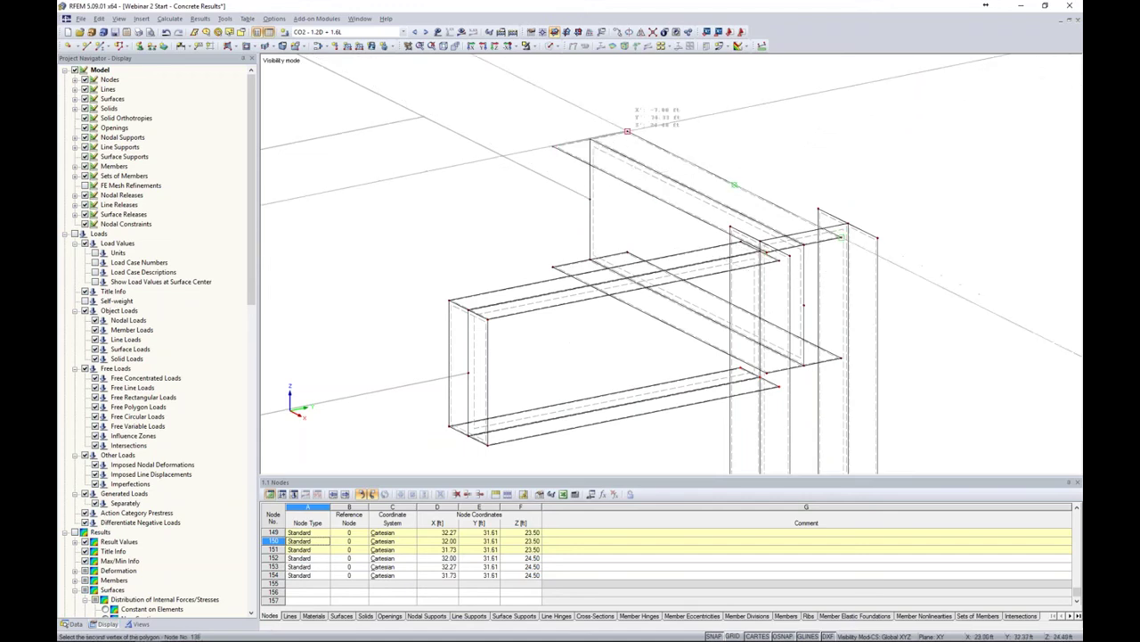
pyautogui.click(627, 252)
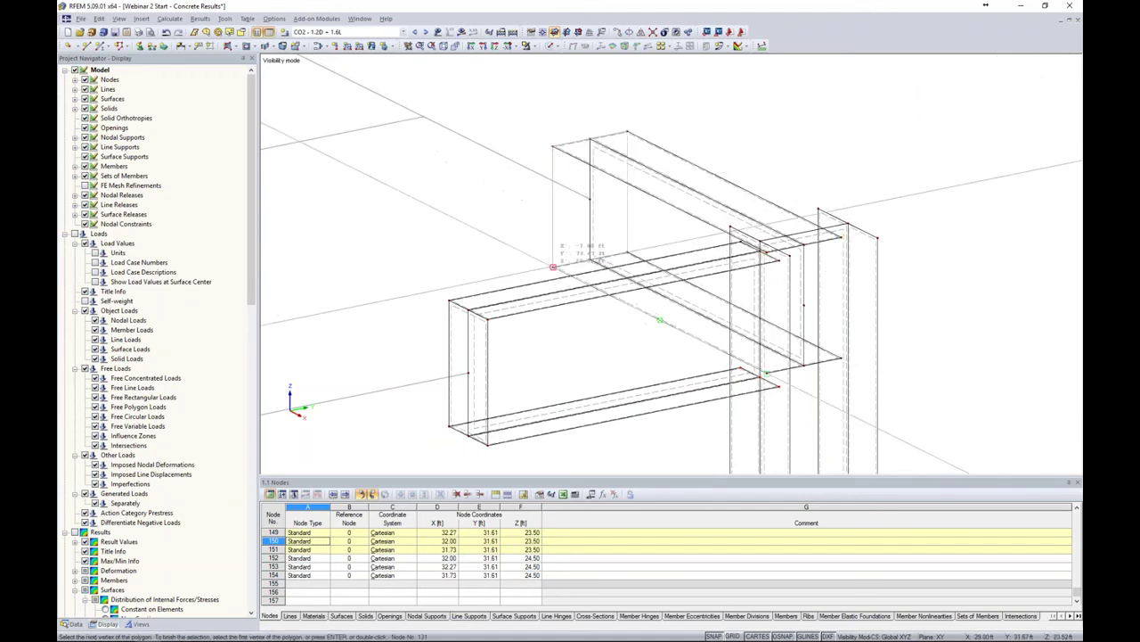
pyautogui.click(552, 264)
pyautogui.click(553, 146)
pyautogui.scroll(-5, 628, 205)
pyautogui.moveTo(708, 383); pyautogui.dragTo(640, 143, button='middle')
pyautogui.scroll(2, 676, 289)
pyautogui.scroll(2, 674, 290)
pyautogui.click(600, 292)
pyautogui.click(688, 274)
pyautogui.press('Escape')
# - Outline a rigid surface across the column's lower end through its four flange corner nodes and finish creating surfaces
pyautogui.click(599, 291)
pyautogui.click(688, 274)
pyautogui.click(746, 303)
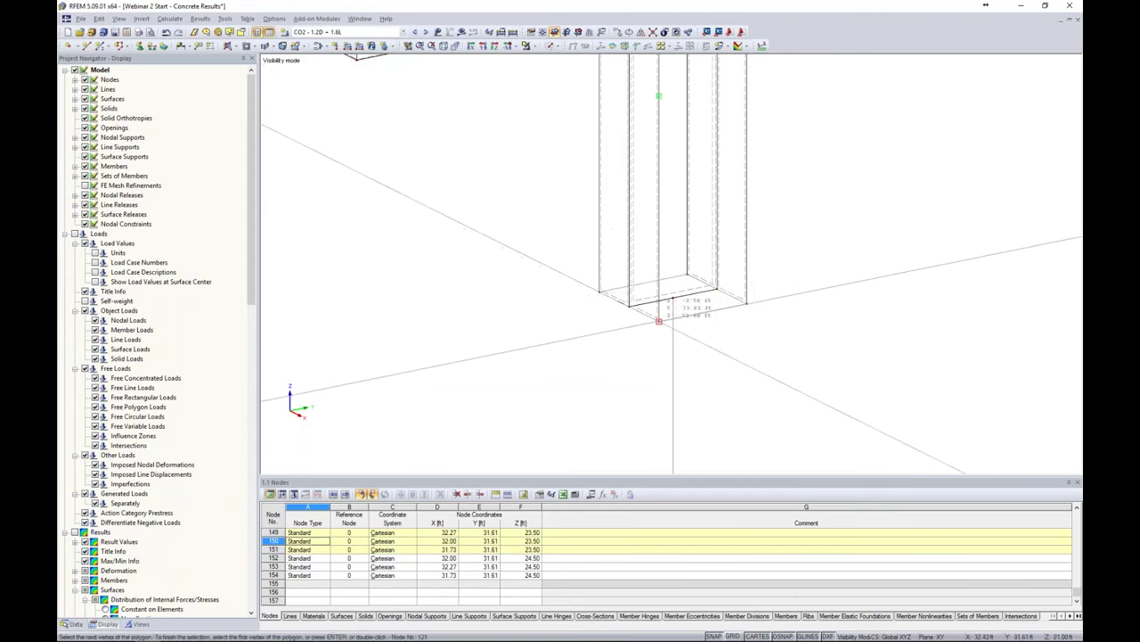
pyautogui.click(660, 320)
pyautogui.click(600, 292)
pyautogui.press('Escape')
# - Switch the model to the solid transparent display
pyautogui.click(557, 32)
pyautogui.click(571, 81)
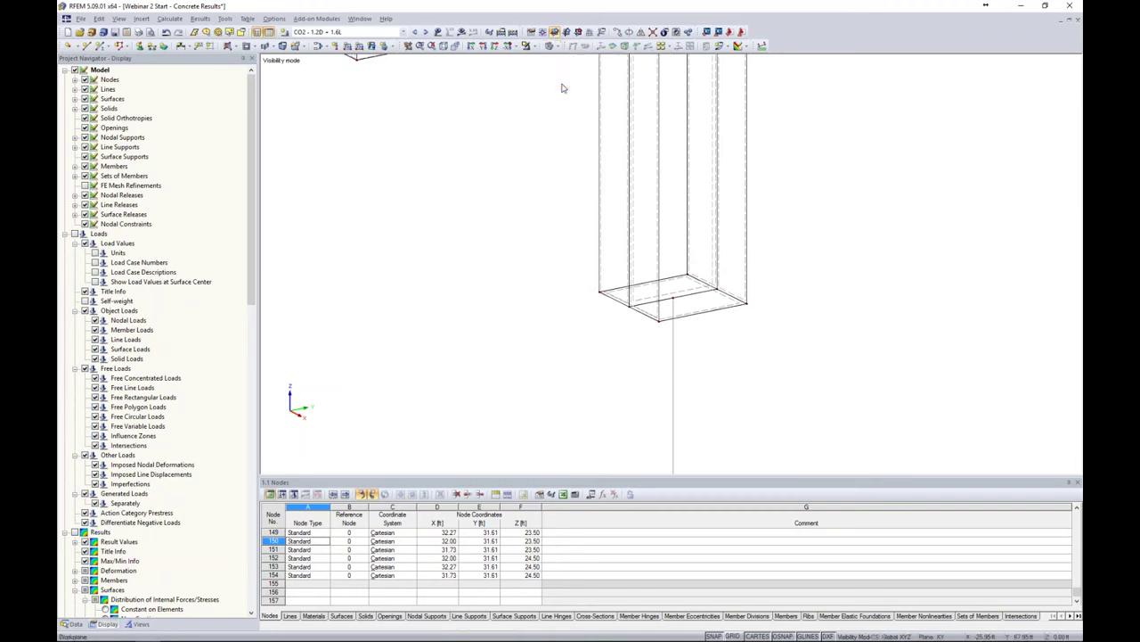
# - View the rigid end surfaces on the beams and column, and switch the model back to the wireframe display
pyautogui.scroll(-3, 749, 318)
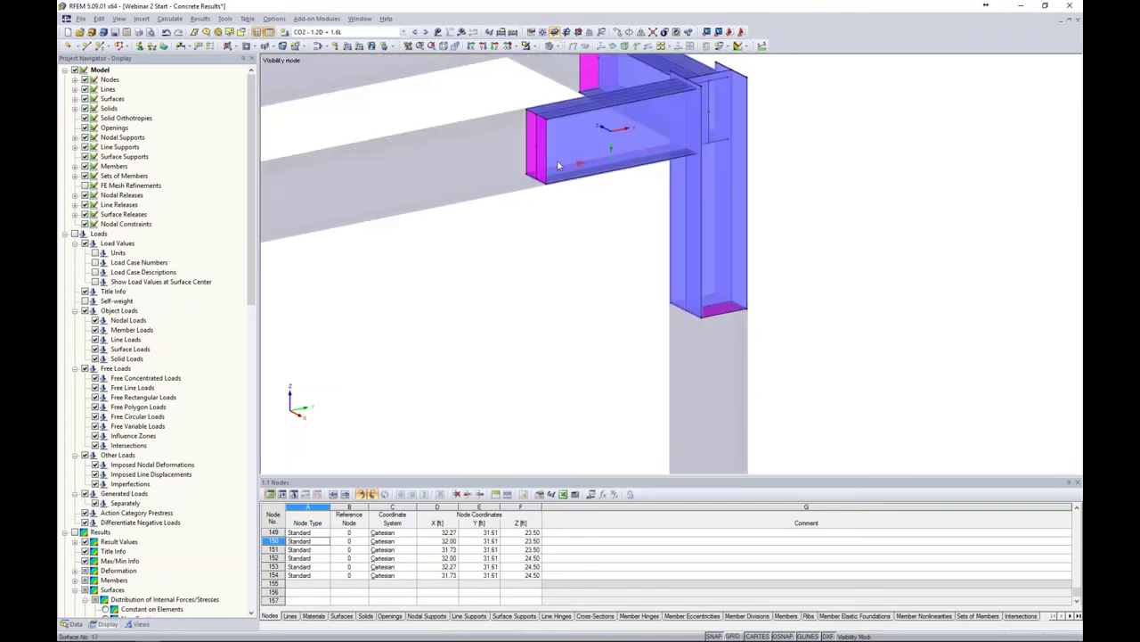
pyautogui.moveTo(610, 222); pyautogui.dragTo(552, 284, button='middle')
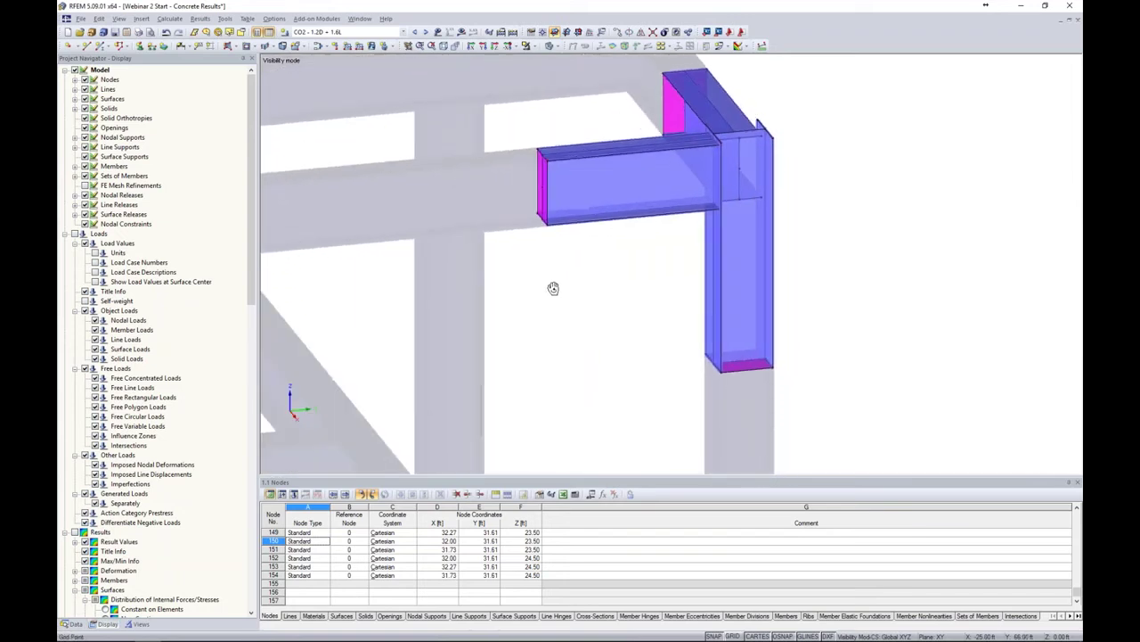
pyautogui.click(563, 61)
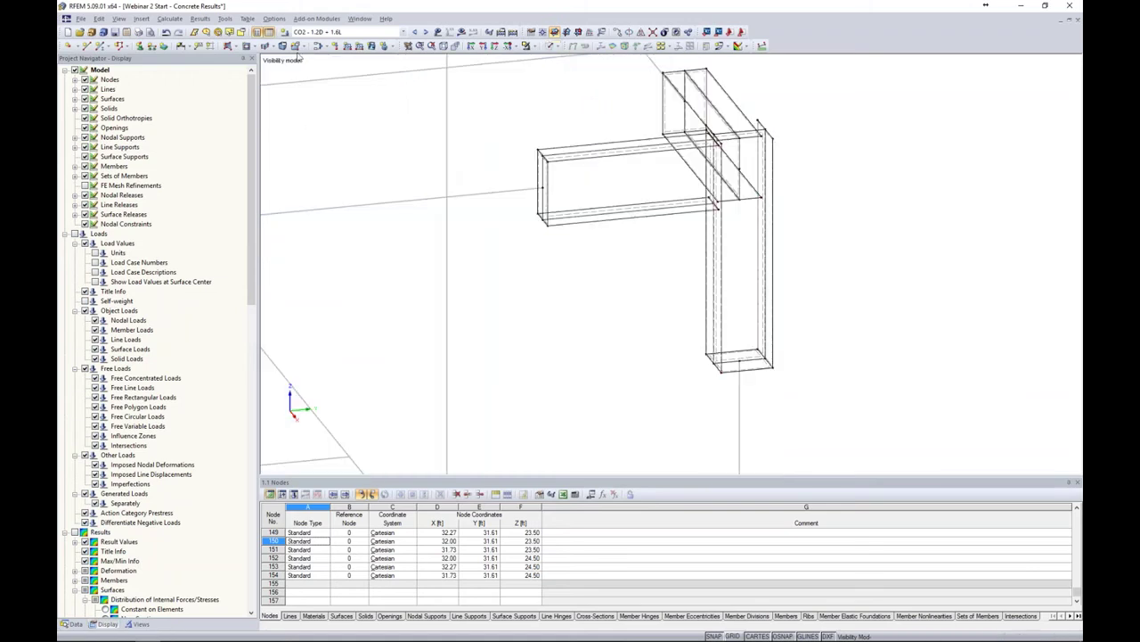
# - Review the global target length of finite elements in the FE mesh settings and leave them without changes
pyautogui.click(172, 18)
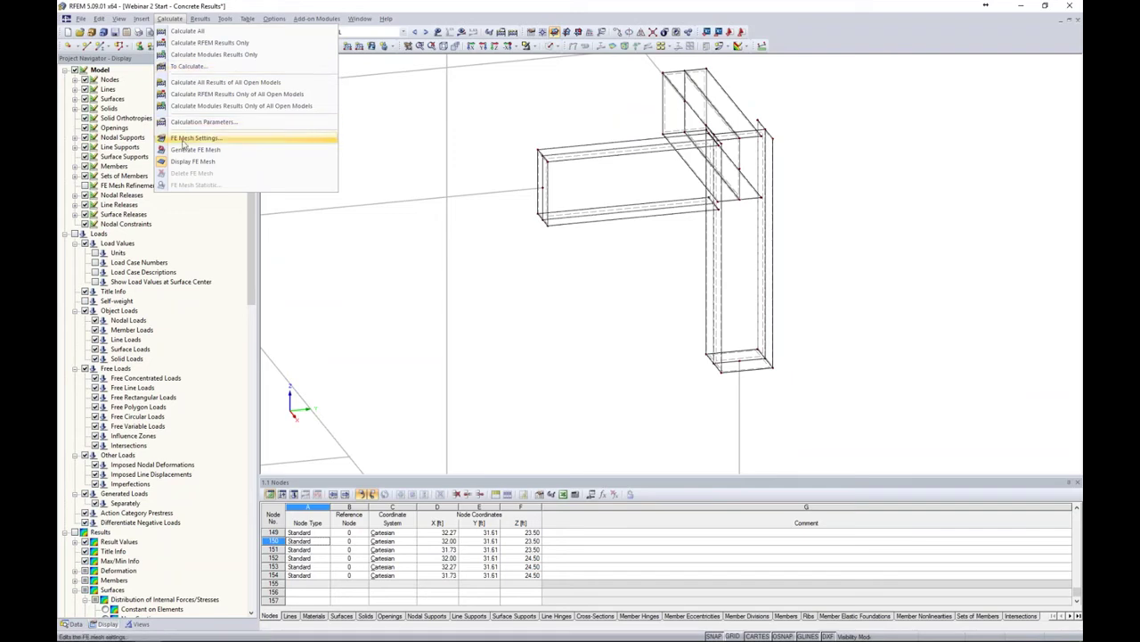
pyautogui.click(186, 138)
pyautogui.doubleClick(468, 202)
pyautogui.click(474, 203)
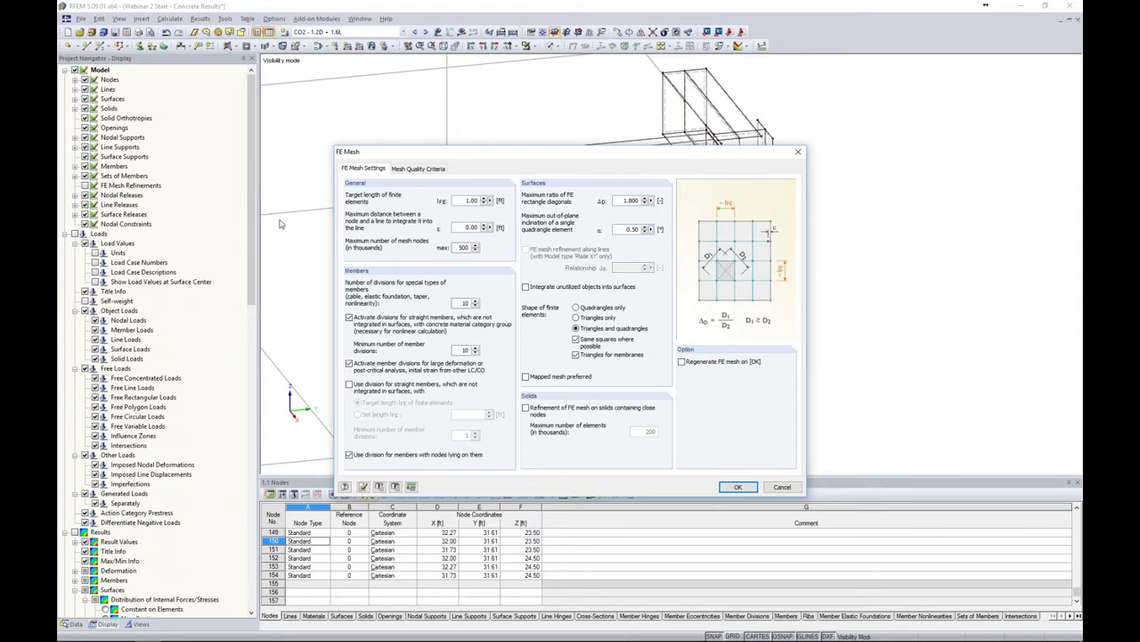
pyautogui.moveTo(565, 157); pyautogui.dragTo(332, 115)
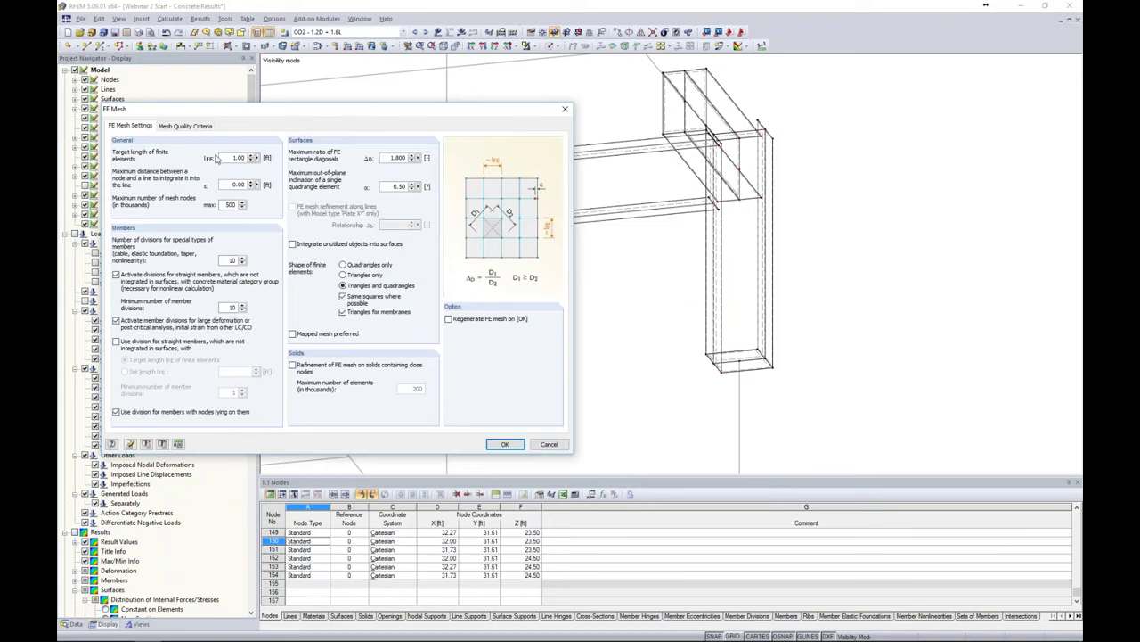
pyautogui.click(549, 444)
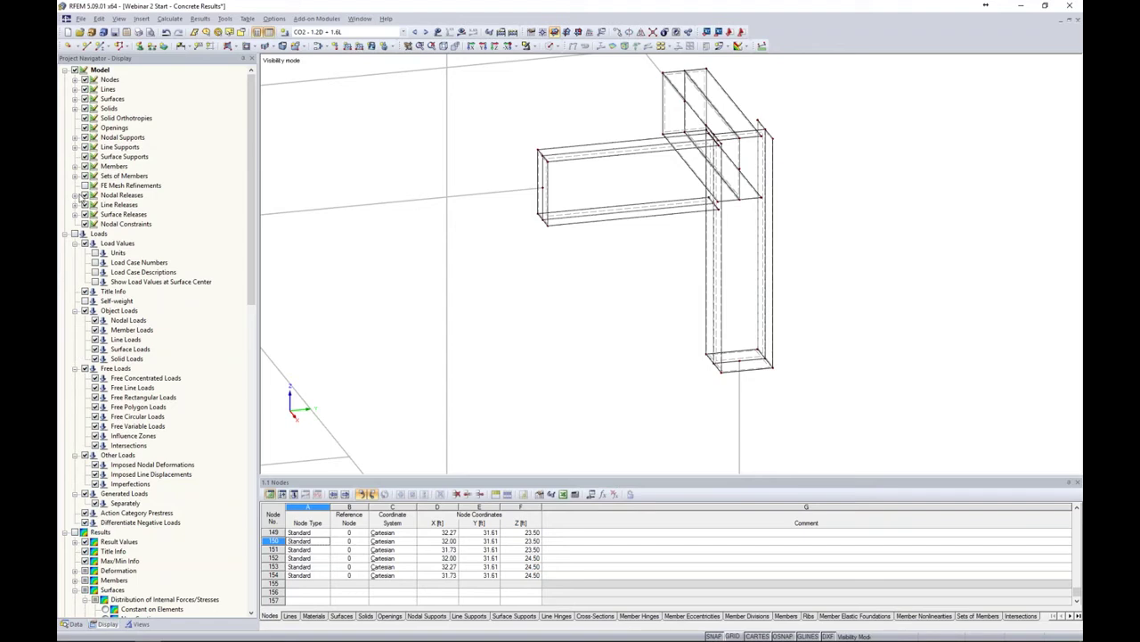
# - Display the FE mesh refinements in the model and check the target FE length of the surface refinement at the beam's free end
pyautogui.click(86, 185)
pyautogui.keyDown('ctrl'); pyautogui.moveTo(586, 302); pyautogui.dragTo(635, 284, button='middle'); pyautogui.keyUp('ctrl')
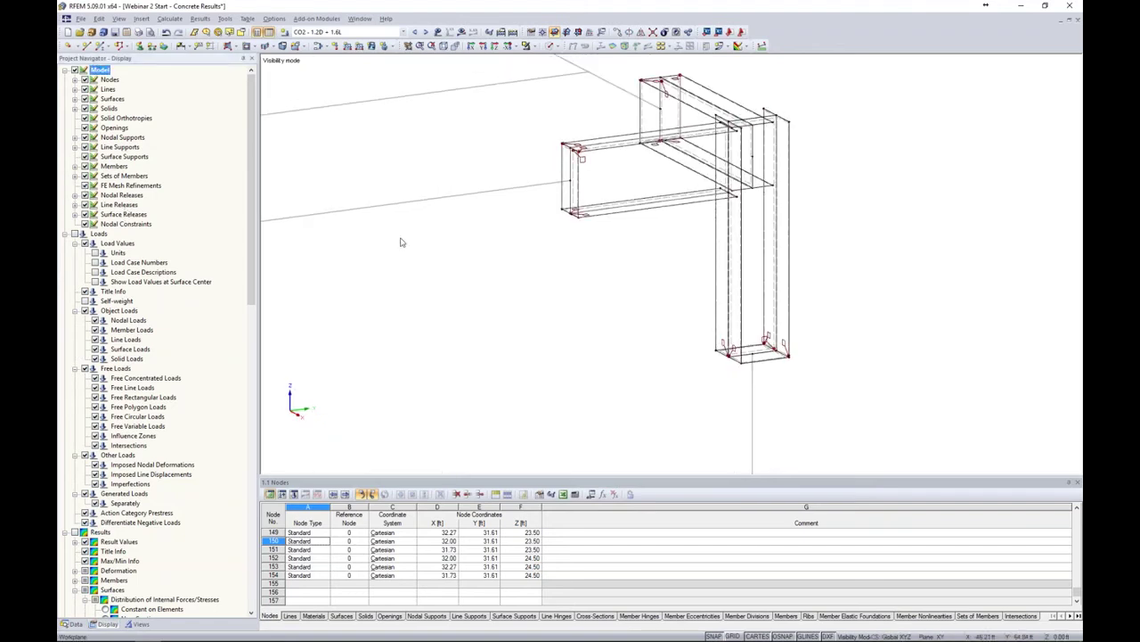
pyautogui.scroll(4, 580, 156)
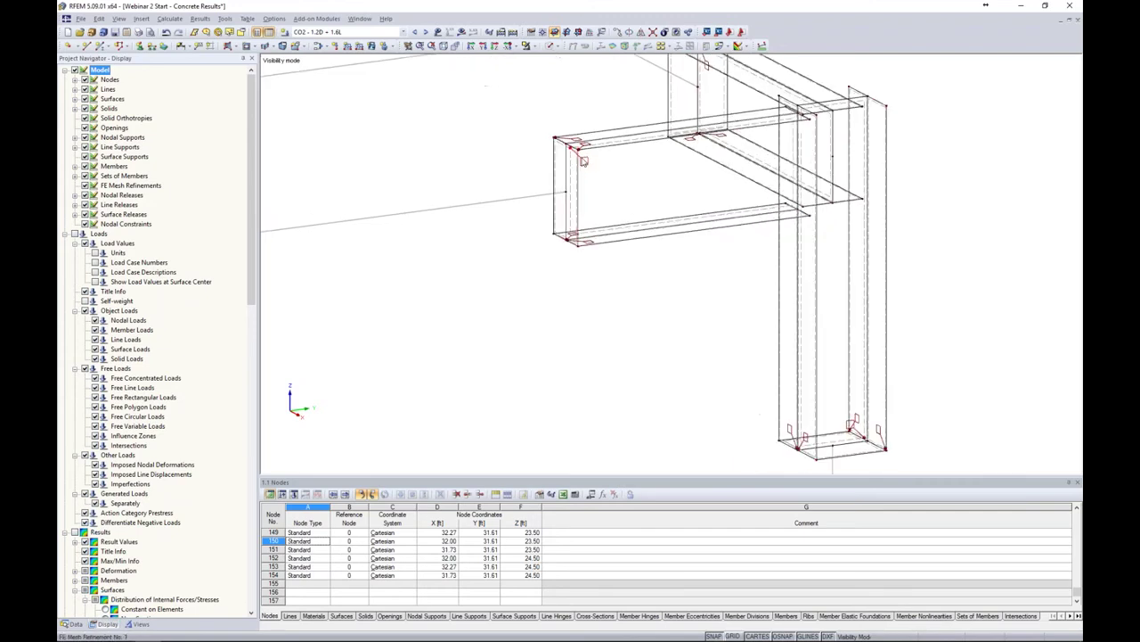
pyautogui.doubleClick(585, 163)
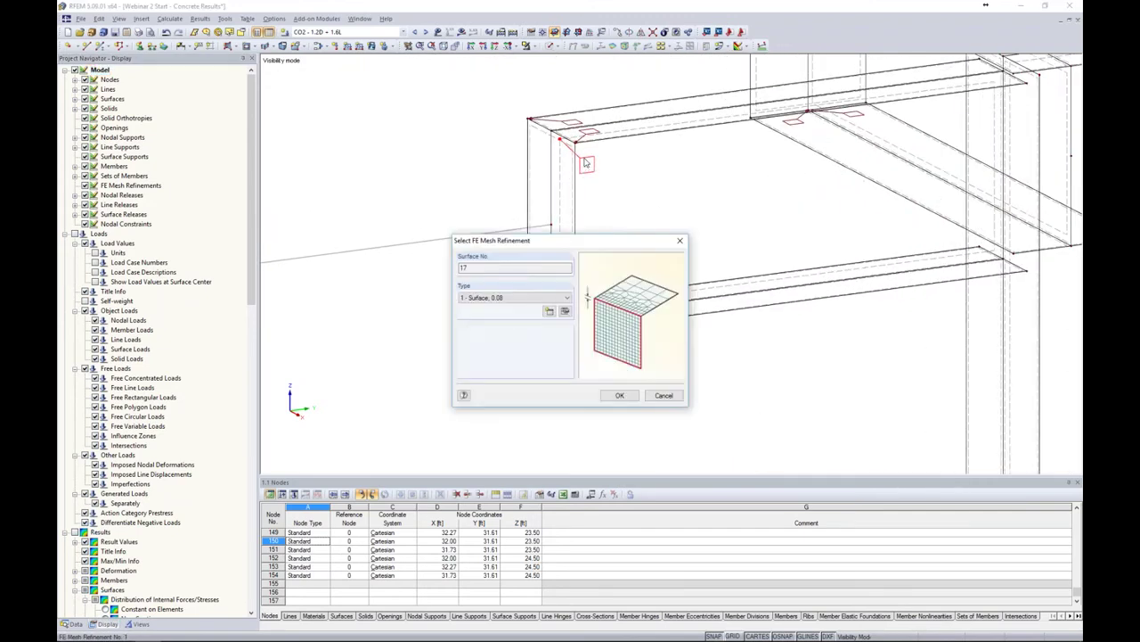
pyautogui.click(564, 312)
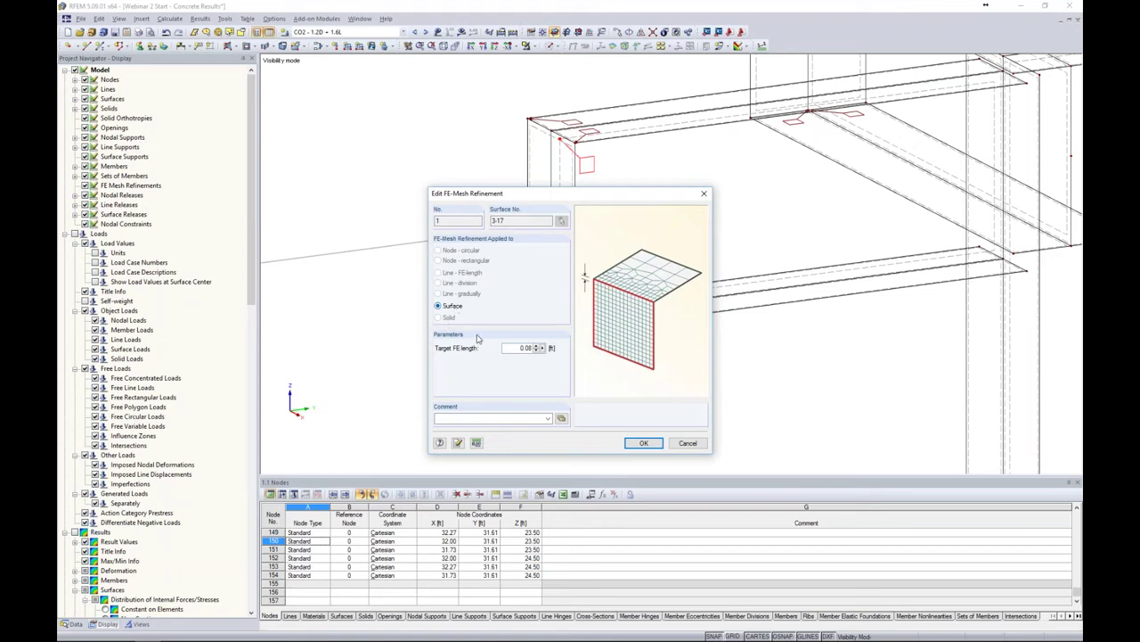
pyautogui.doubleClick(512, 347)
pyautogui.click(644, 443)
pyautogui.click(621, 395)
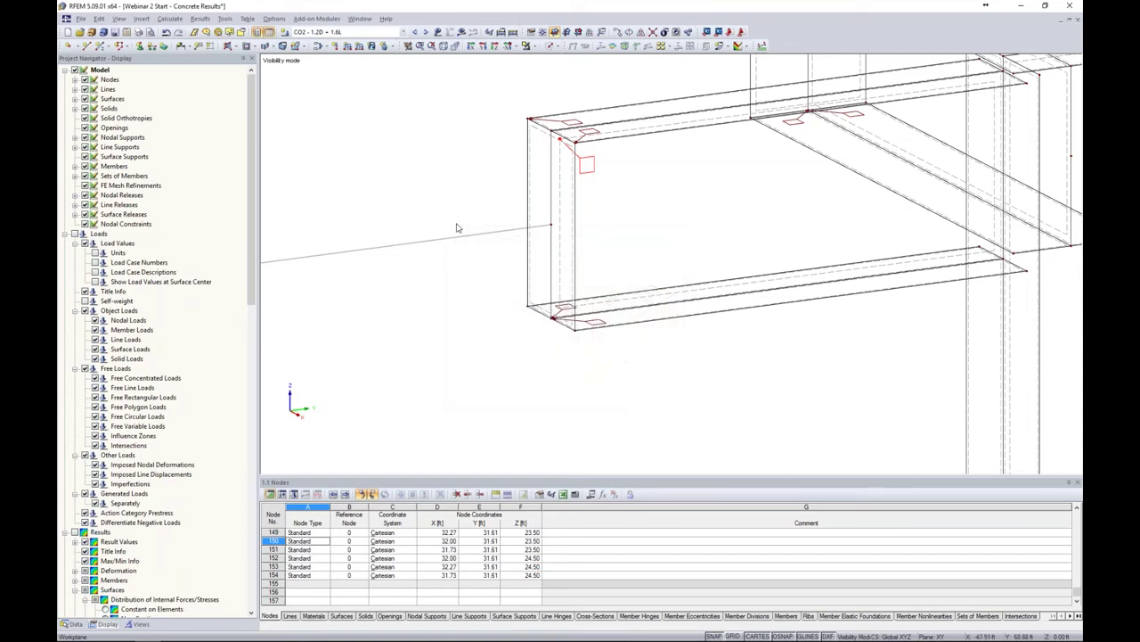
# - Generate the FE mesh and cancel the visibility mode so the whole model is shown
pyautogui.click(170, 18)
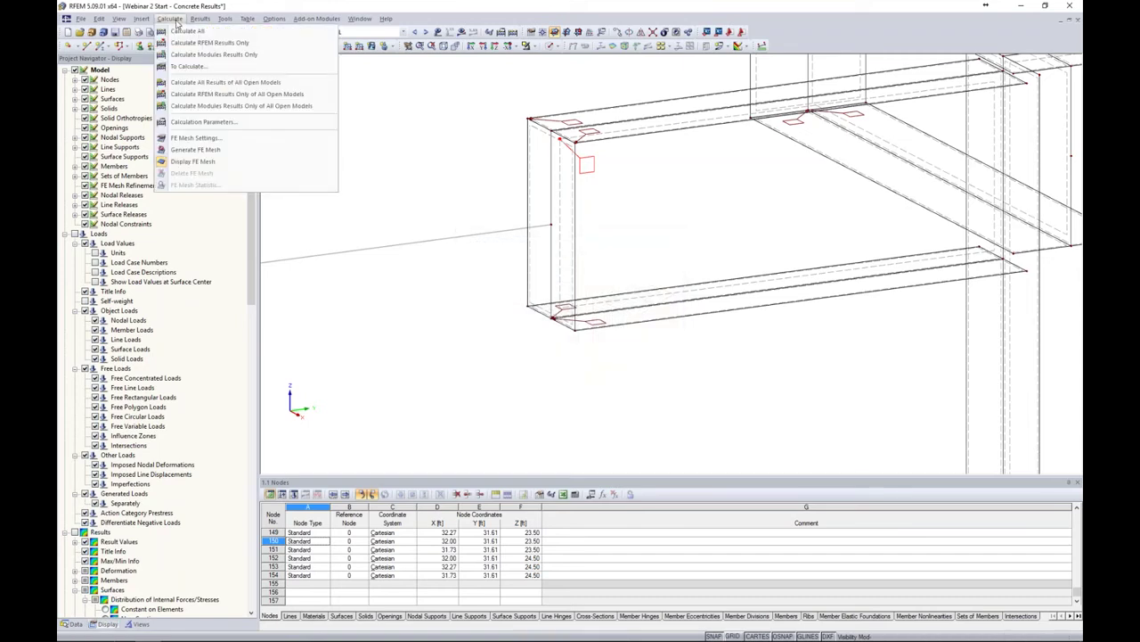
pyautogui.click(201, 150)
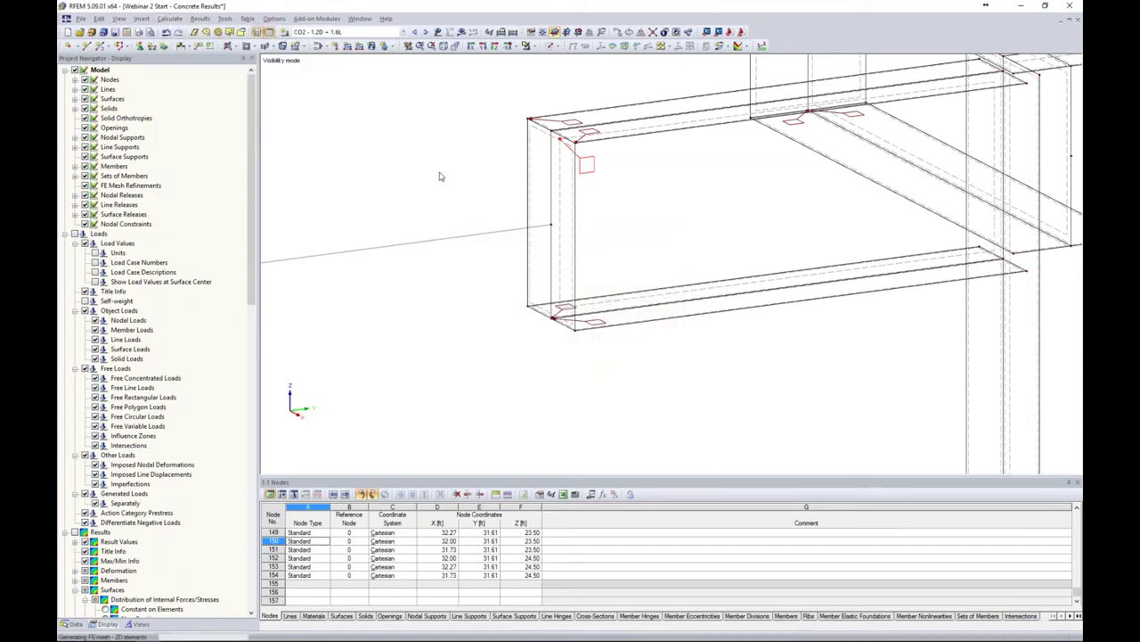
pyautogui.click(527, 45)
pyautogui.click(548, 139)
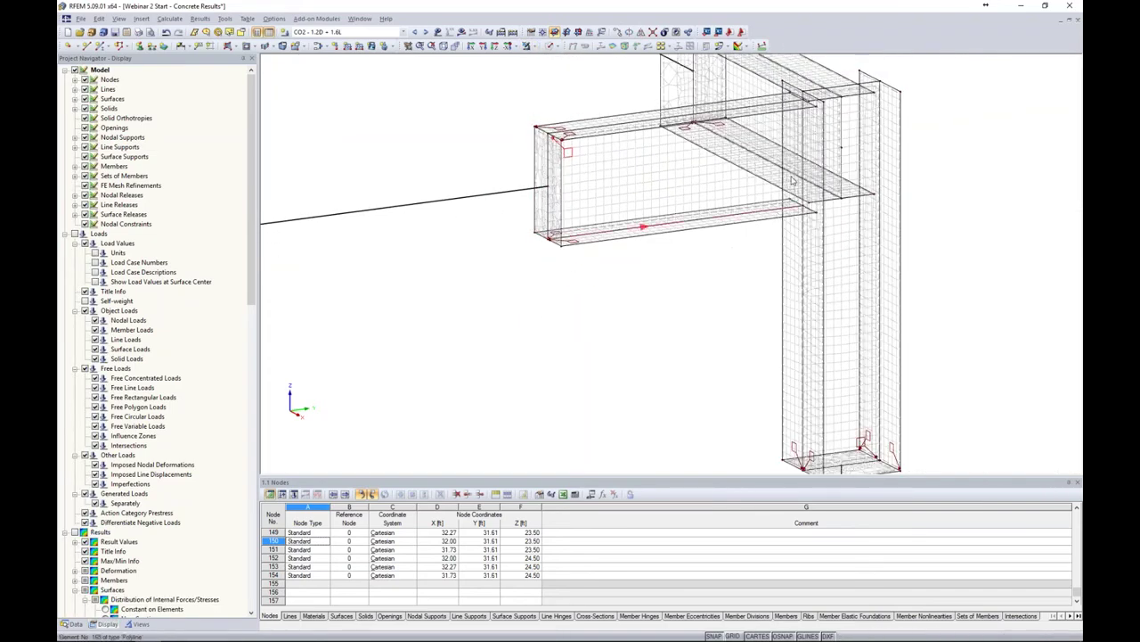
# - Examine the generated mesh at the beam end, on the concrete slabs and at the steel corner connection
pyautogui.scroll(5, 546, 200)
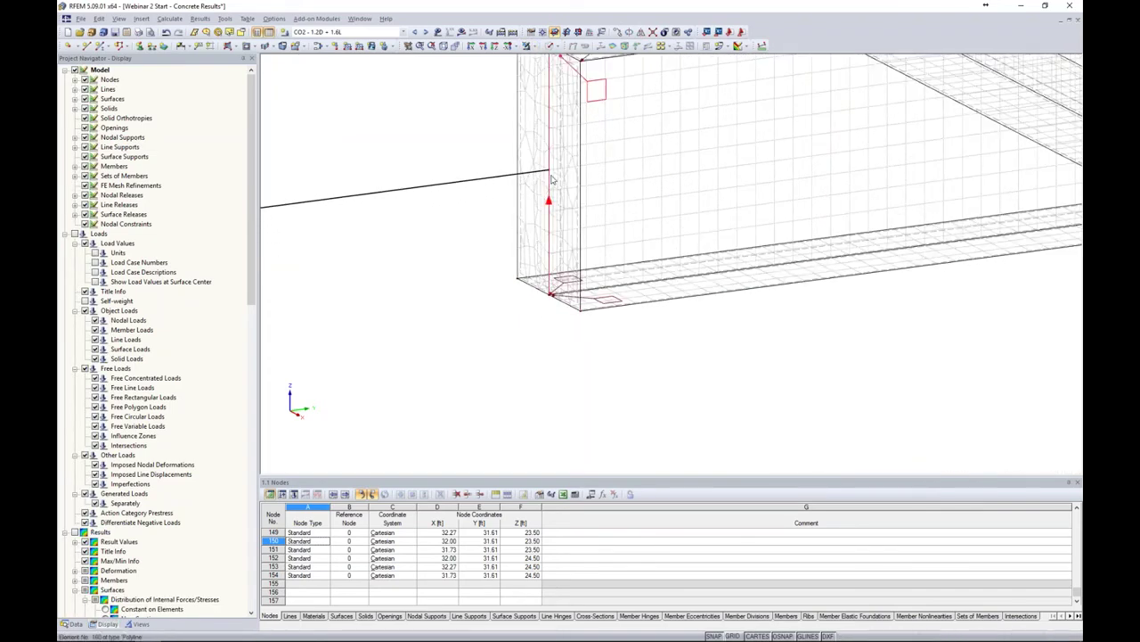
pyautogui.scroll(-5, 569, 178)
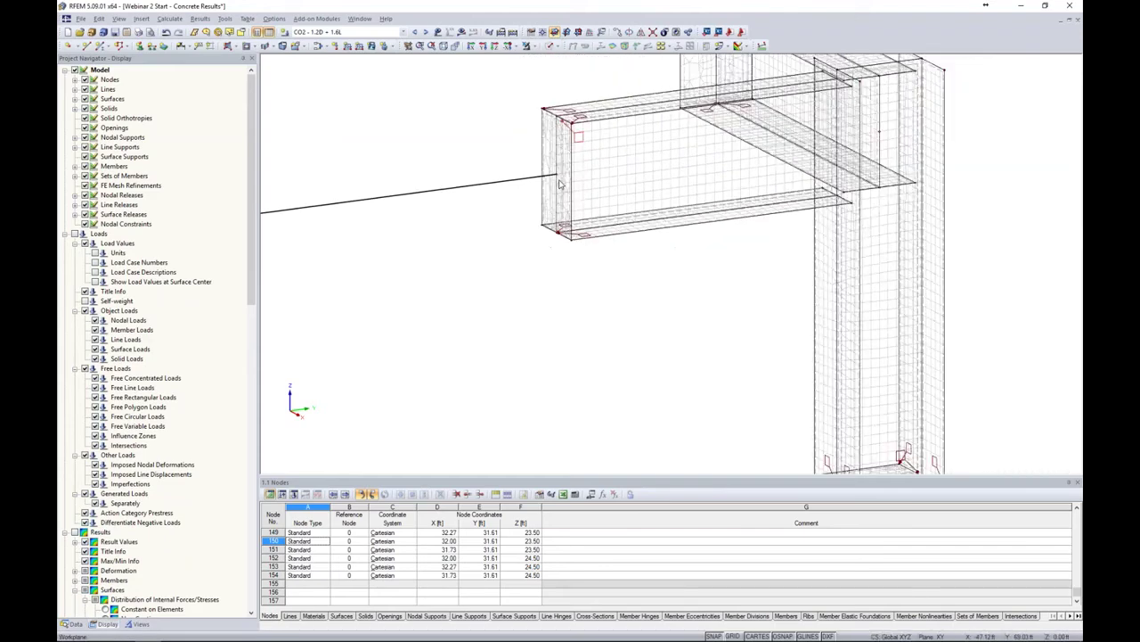
pyautogui.scroll(-6, 675, 230)
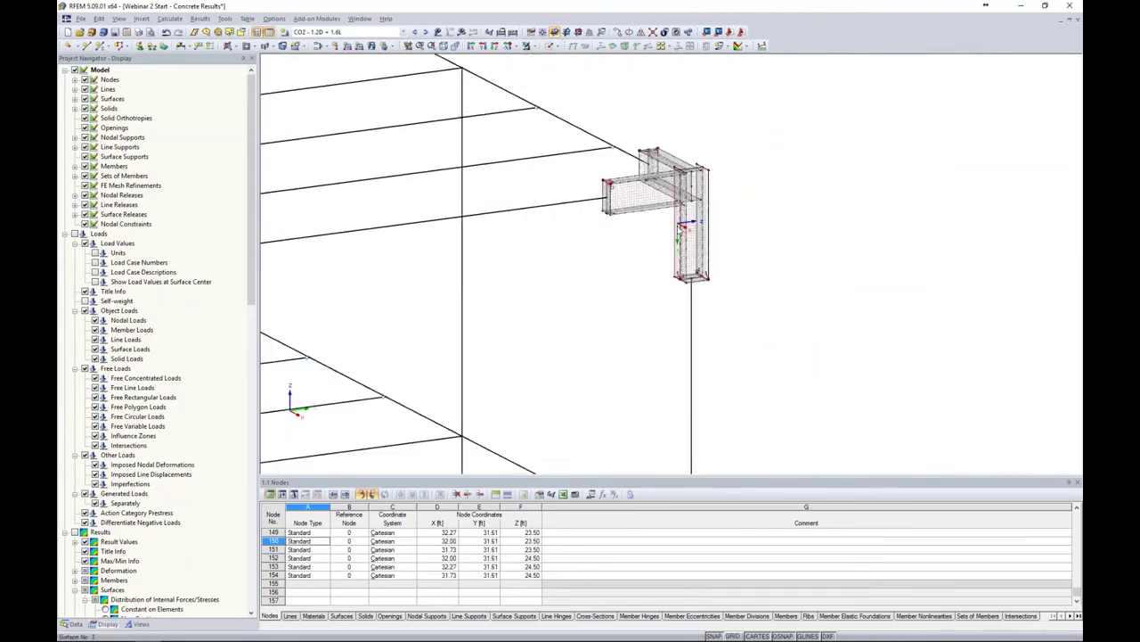
pyautogui.moveTo(619, 283); pyautogui.dragTo(938, 205, button='middle')
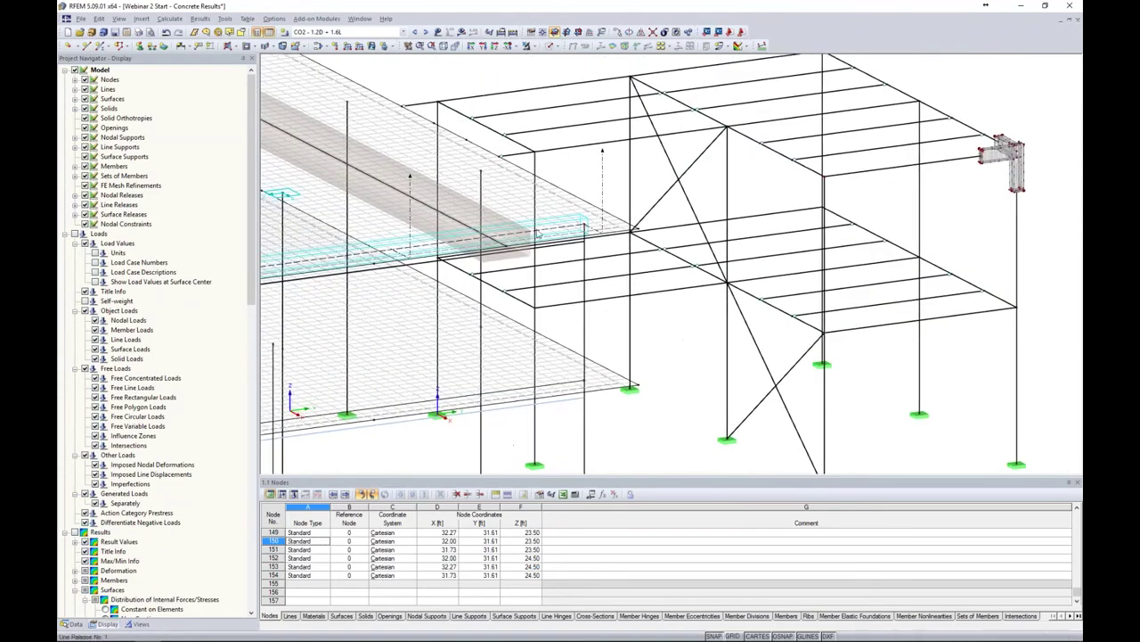
pyautogui.scroll(4, 512, 212)
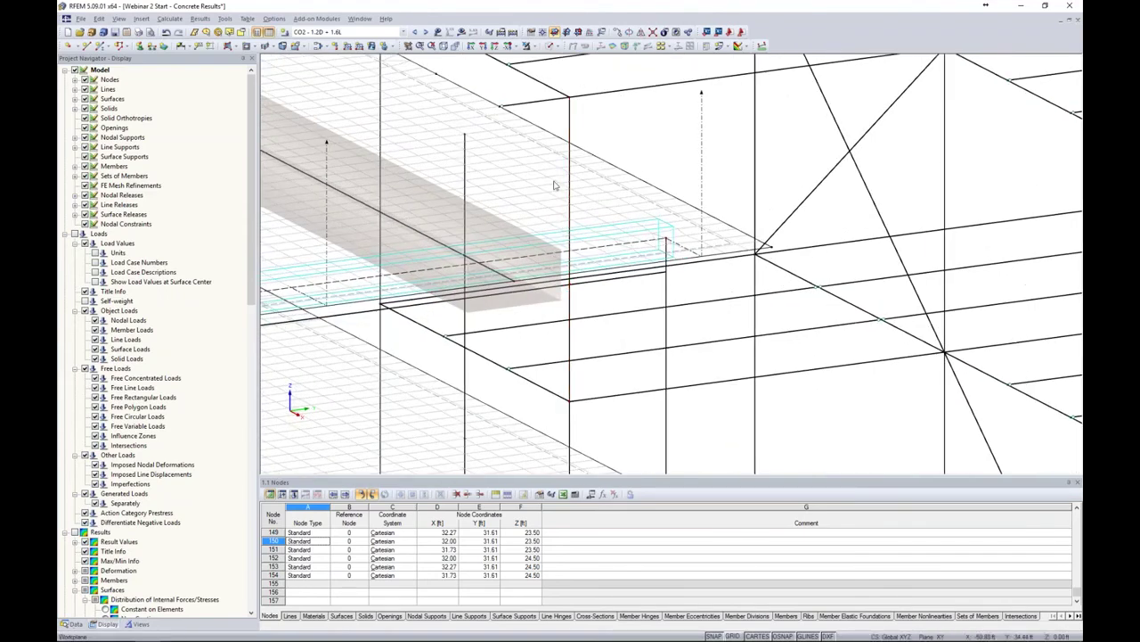
pyautogui.scroll(-2, 646, 191)
pyautogui.scroll(-3, 645, 191)
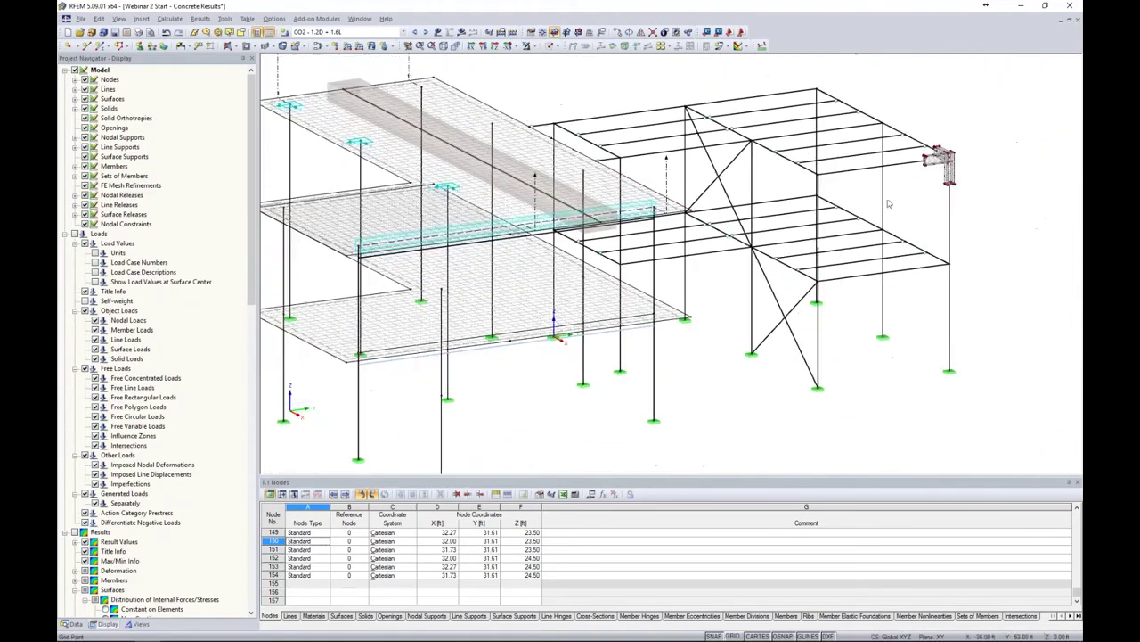
pyautogui.scroll(8, 780, 189)
pyautogui.scroll(8, 781, 189)
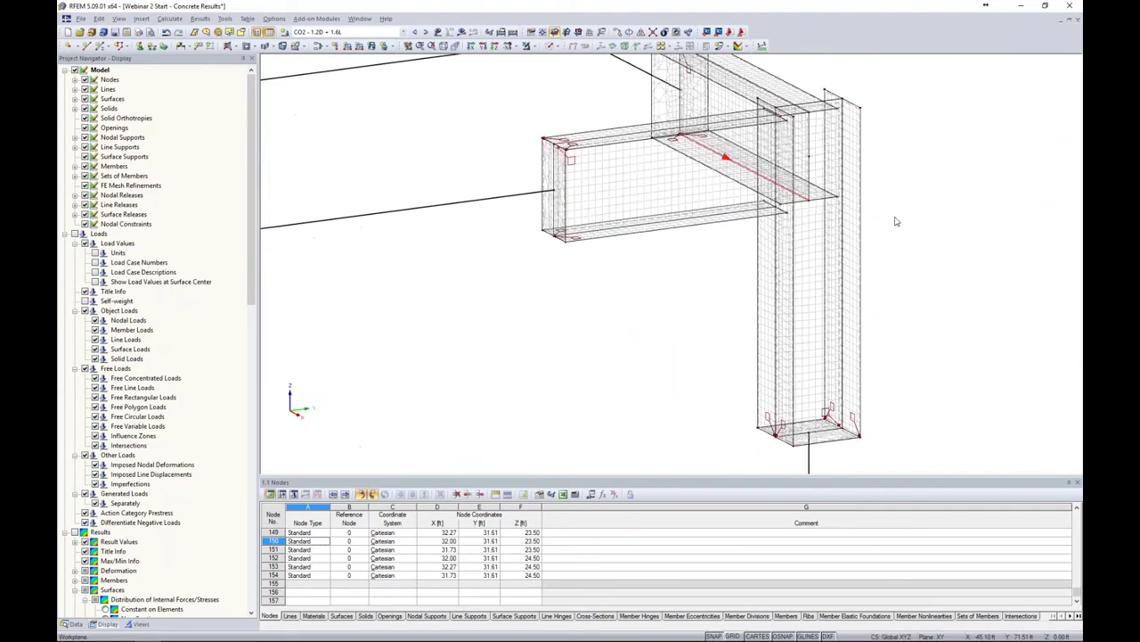
# - Start a new FE mesh refinement on nodes 138 and 140, where the beam web's upper and lower edges meet the column
pyautogui.scroll(2, 765, 170)
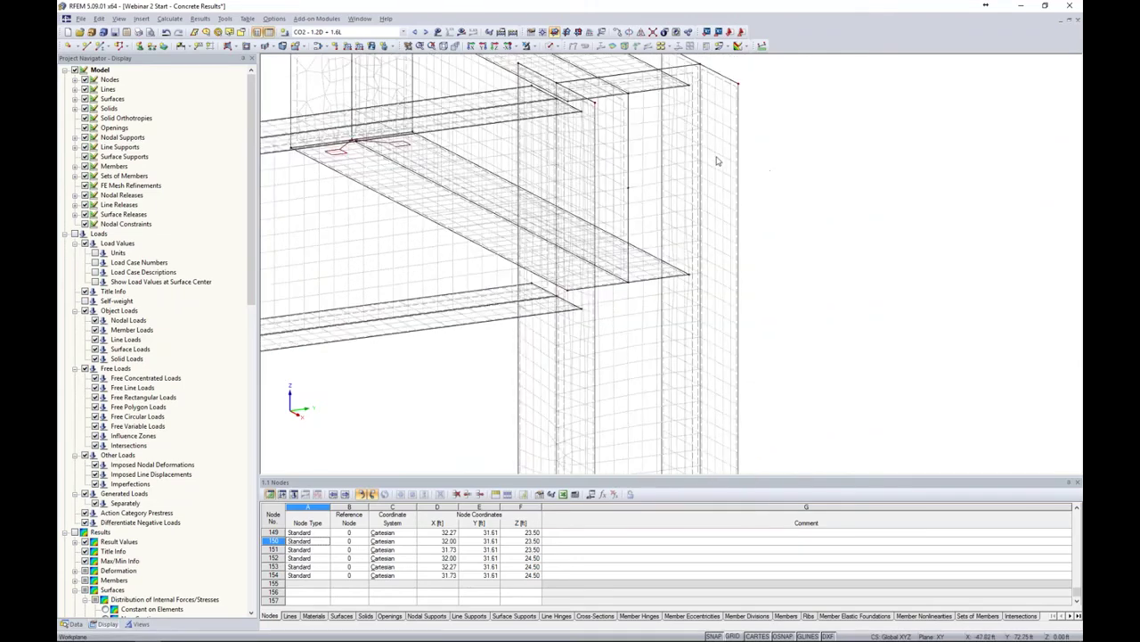
pyautogui.click(629, 95)
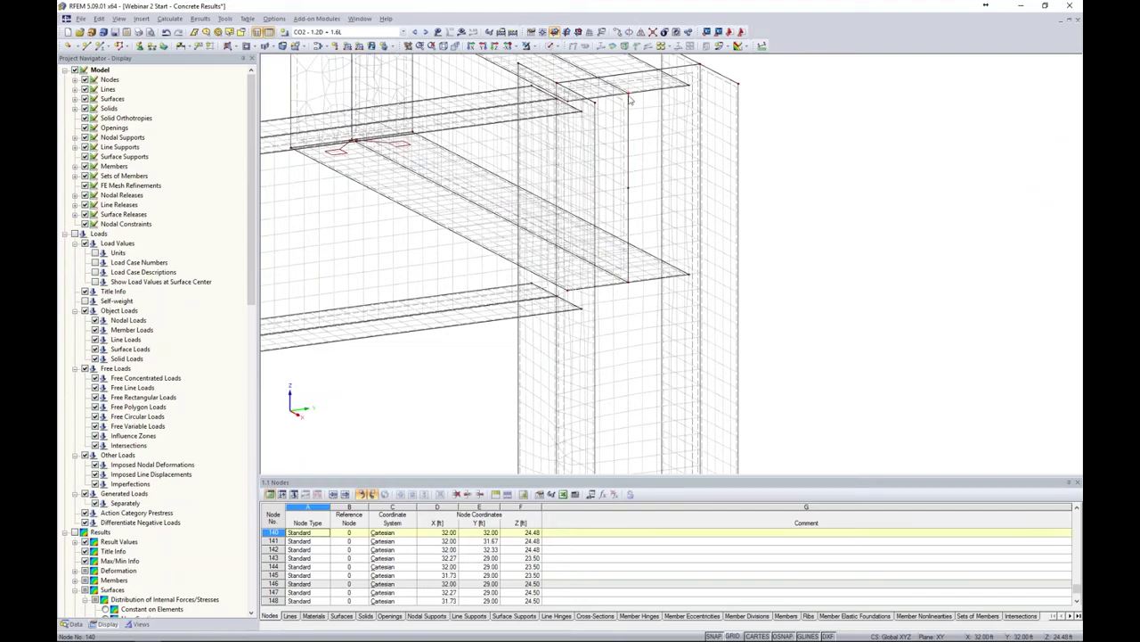
pyautogui.click(626, 283)
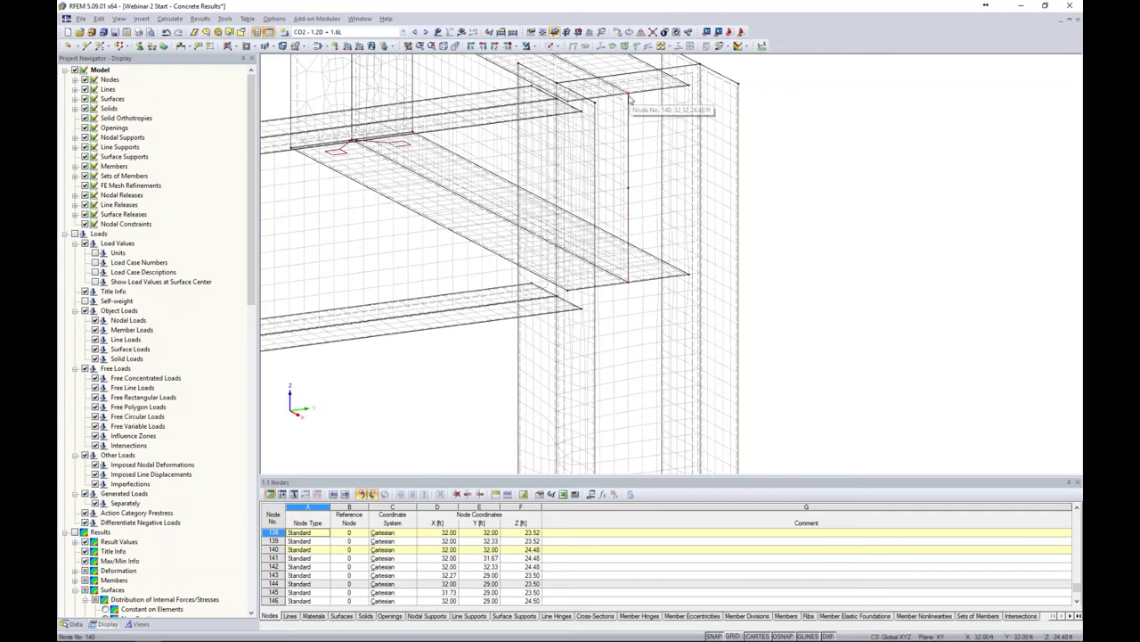
pyautogui.rightClick(629, 96)
pyautogui.moveTo(655, 126)
pyautogui.click(792, 136)
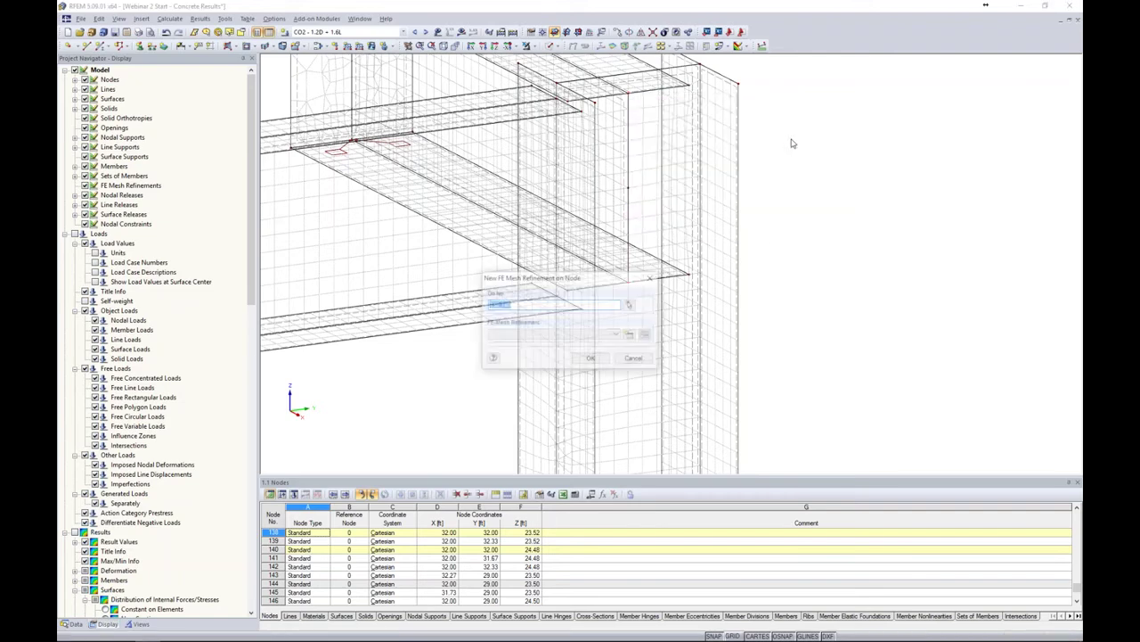
pyautogui.click(629, 334)
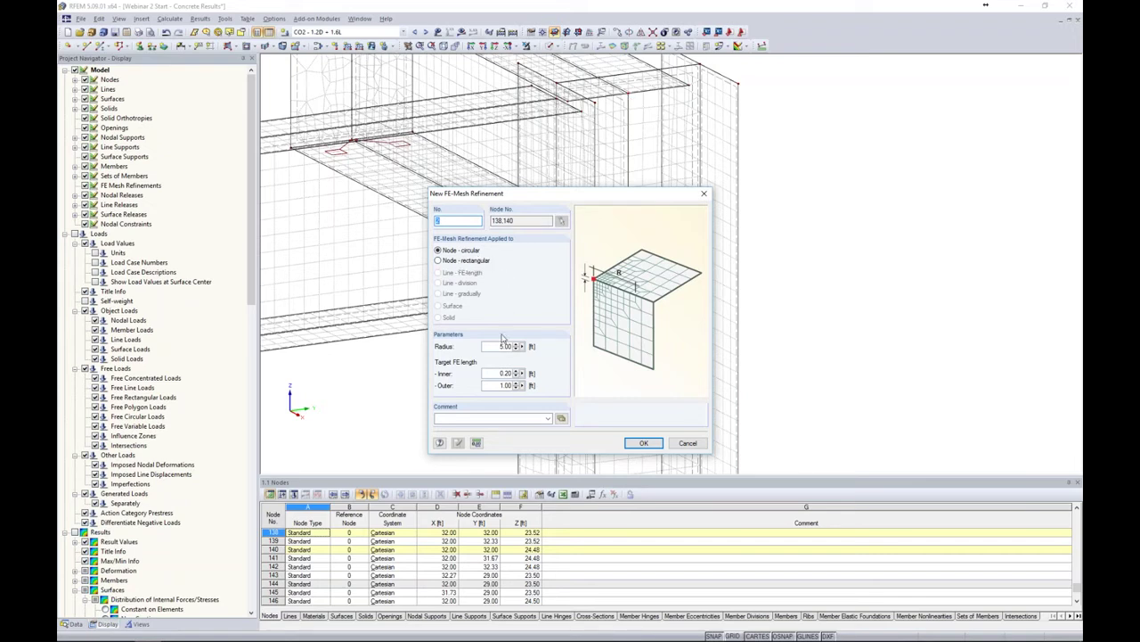
# - Define a circular node refinement with its own radius and target FE lengths, and assign it to nodes 138 and 140
pyautogui.moveTo(497, 347); pyautogui.dragTo(548, 349)
pyautogui.write('1')
pyautogui.write('0')
pyautogui.doubleClick(498, 385)
pyautogui.write('0.0')
pyautogui.click(640, 444)
pyautogui.click(591, 359)
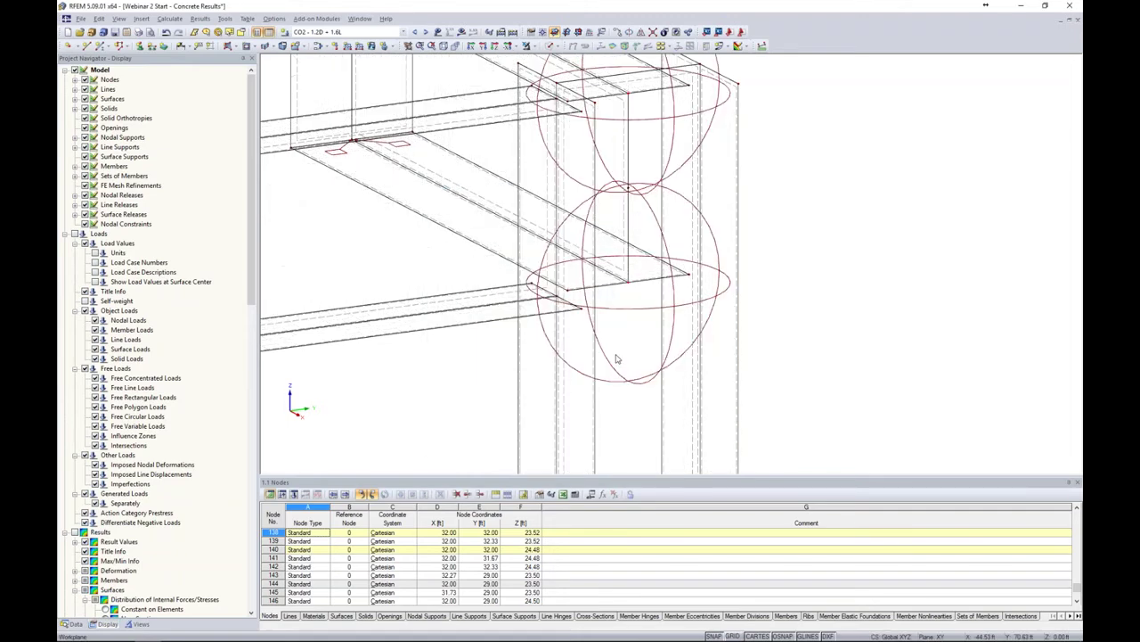
# - Regenerate the FE mesh and examine its density around the two refined nodes
pyautogui.scroll(-2, 655, 286)
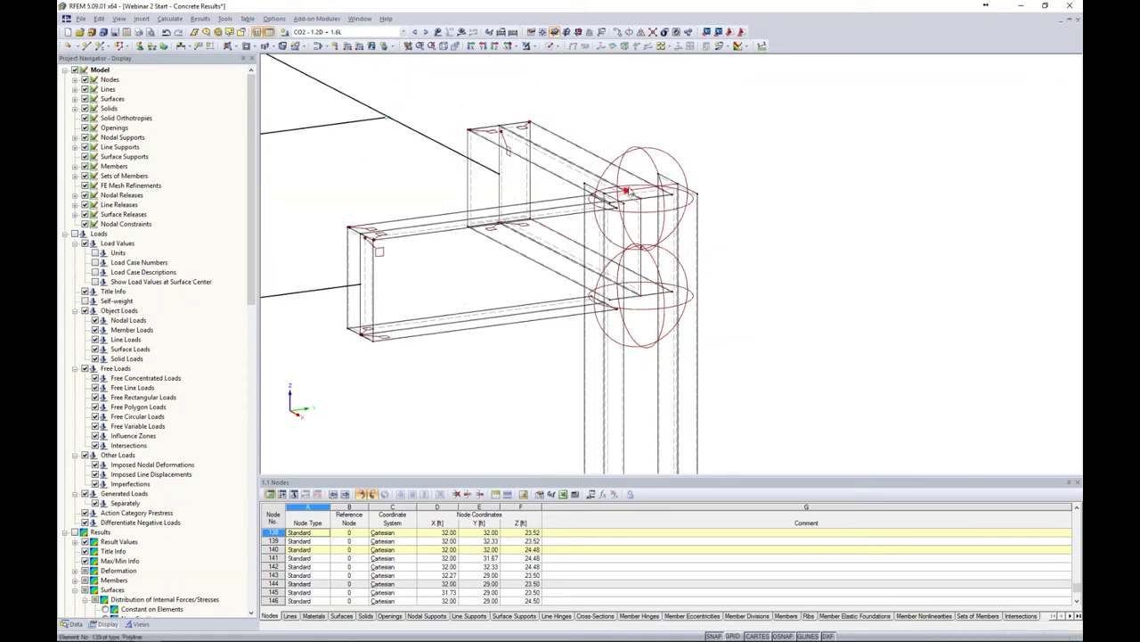
pyautogui.click(169, 19)
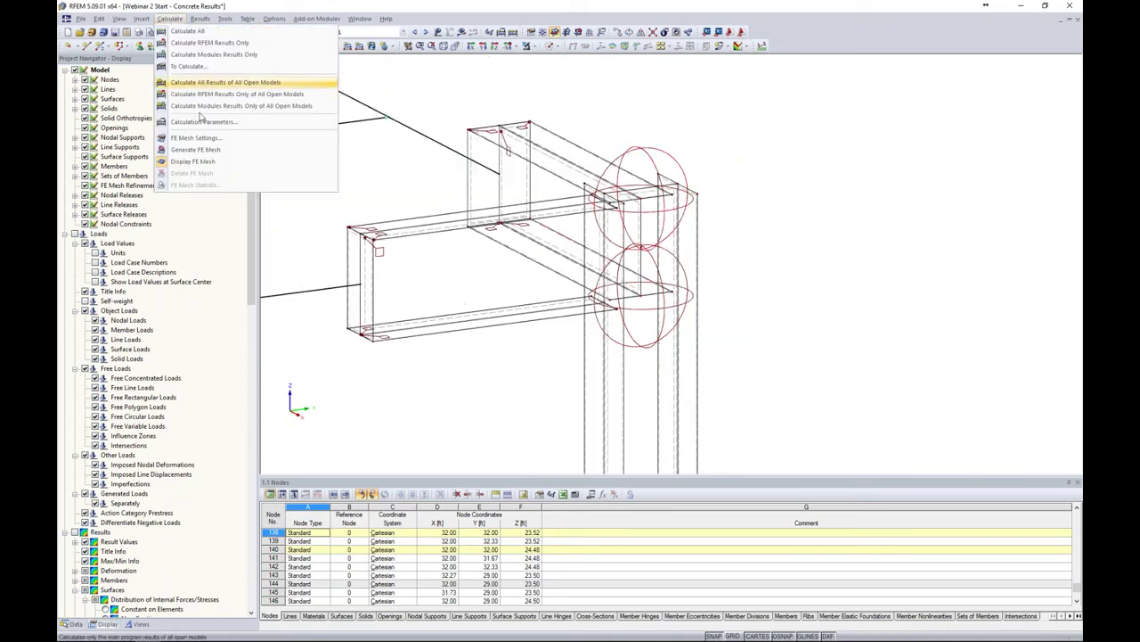
pyautogui.click(200, 144)
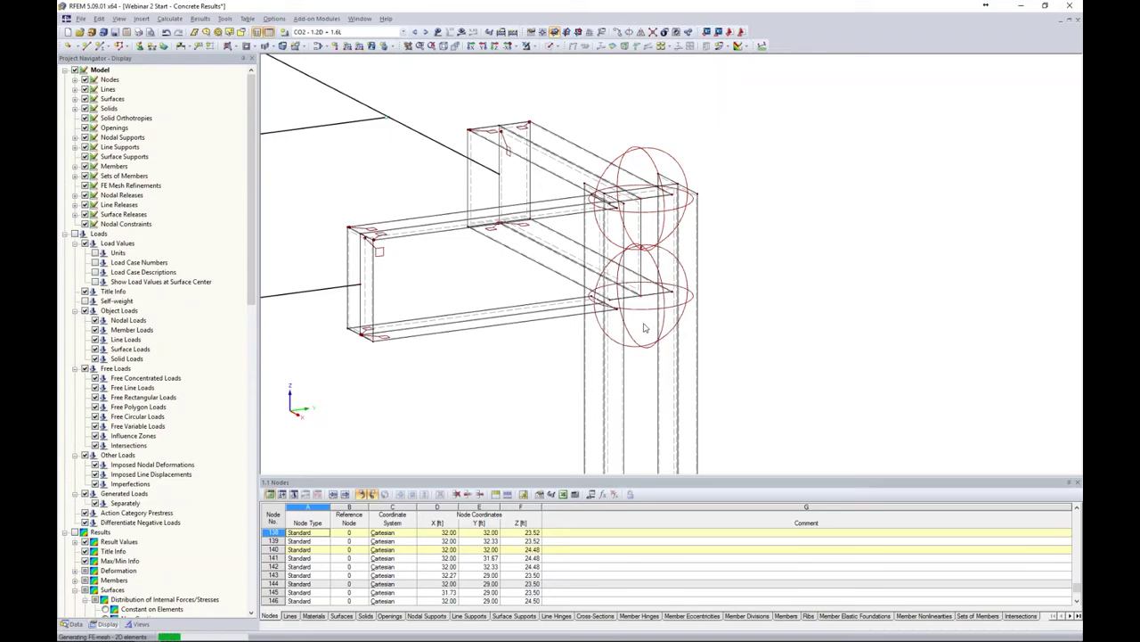
pyautogui.scroll(3, 643, 321)
pyautogui.scroll(4, 640, 306)
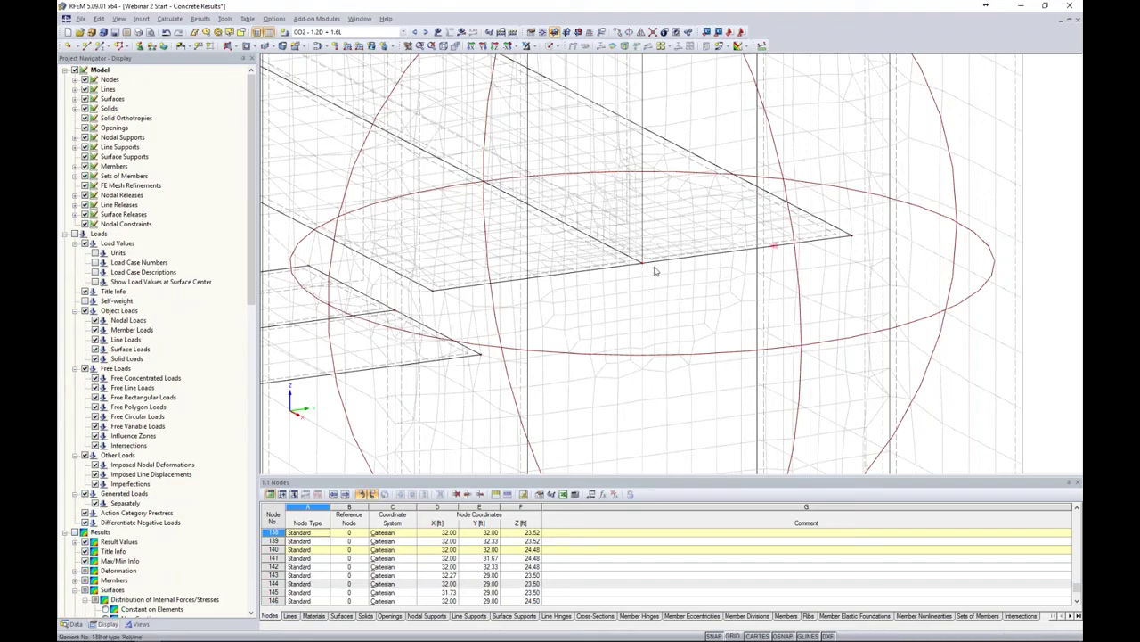
# - Hide the FE mesh refinements so only the mesh shows at the corner connection
pyautogui.scroll(-5, 737, 316)
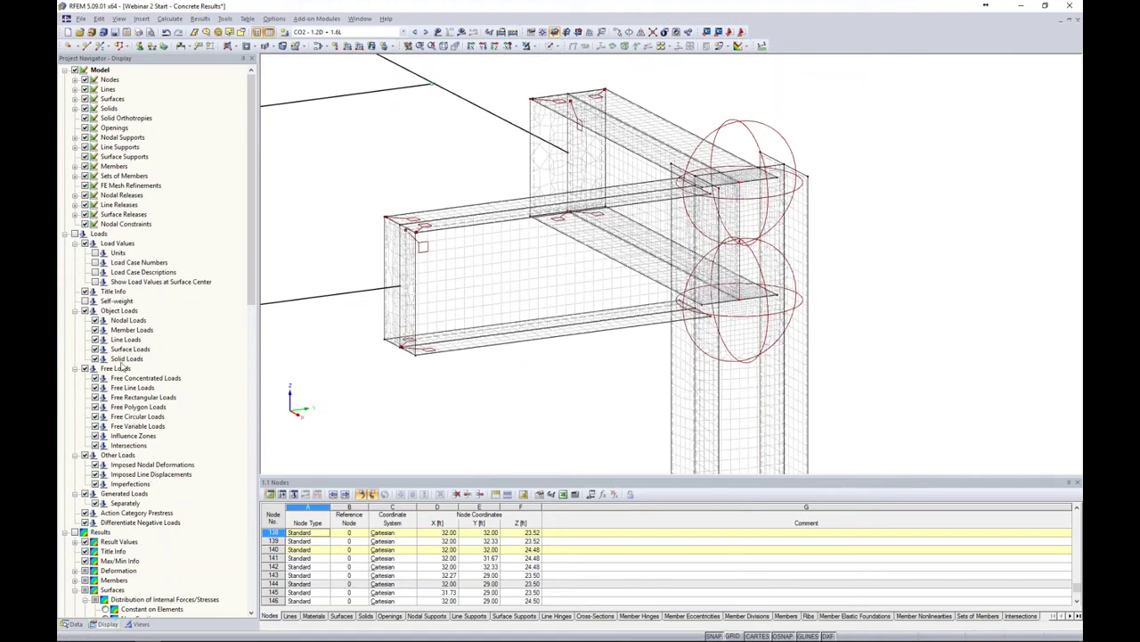
pyautogui.click(84, 185)
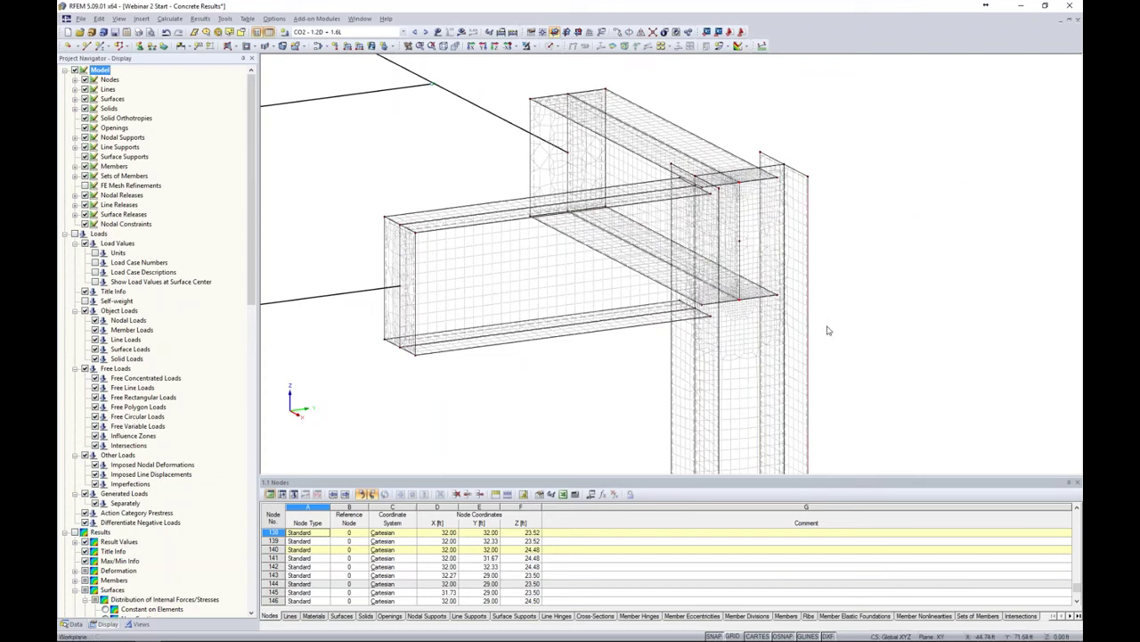
pyautogui.keyDown('ctrl'); pyautogui.moveTo(825, 305); pyautogui.dragTo(797, 255, button='middle'); pyautogui.keyUp('ctrl')
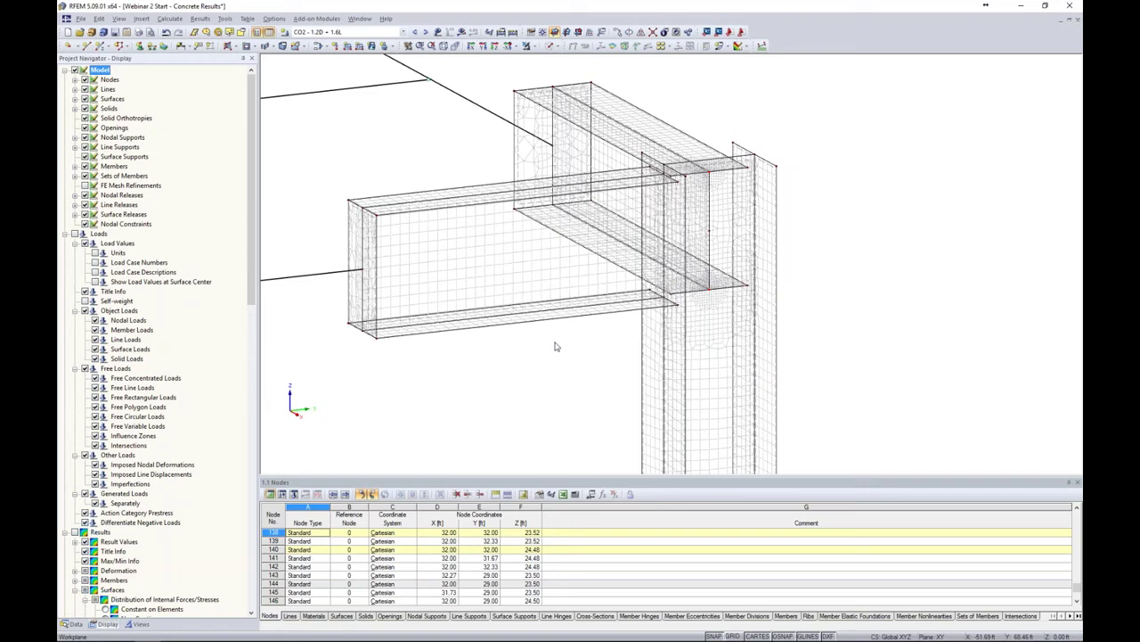
# - Start a new line release graphically and define a new release type with rotation φx released and a spring constant of 40 kipft/rad/ft
pyautogui.click(76, 623)
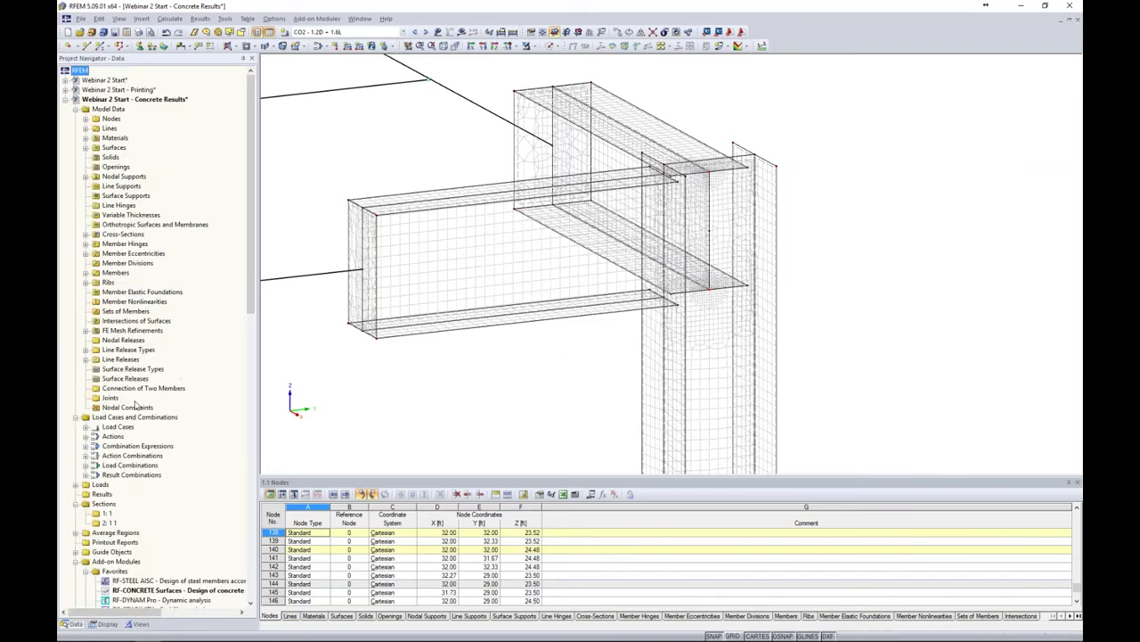
pyautogui.rightClick(125, 360)
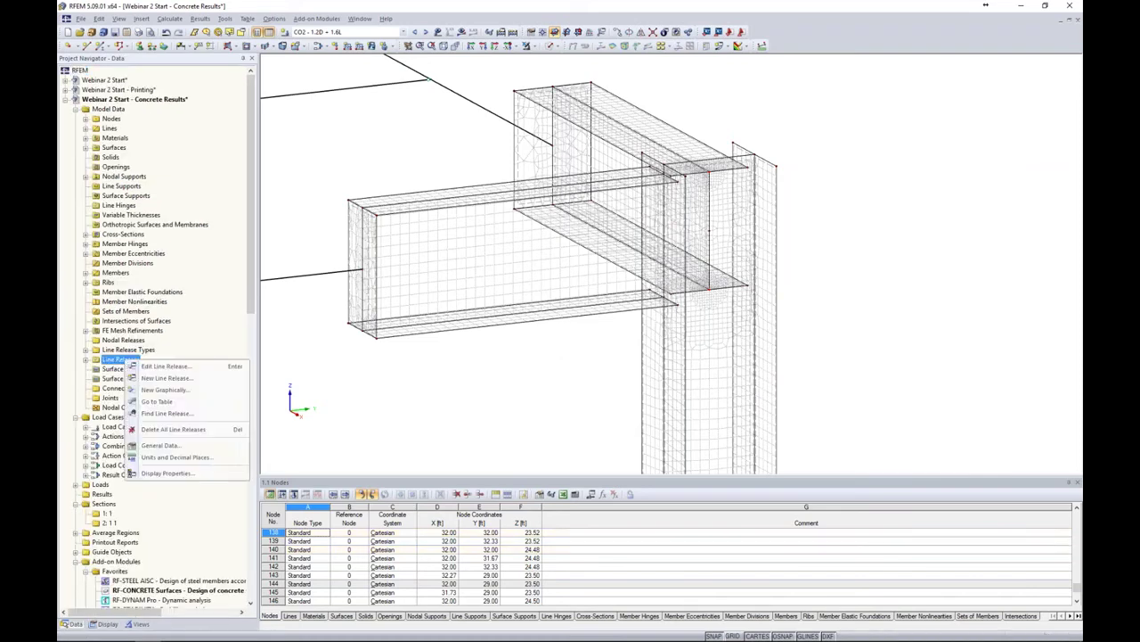
pyautogui.click(156, 392)
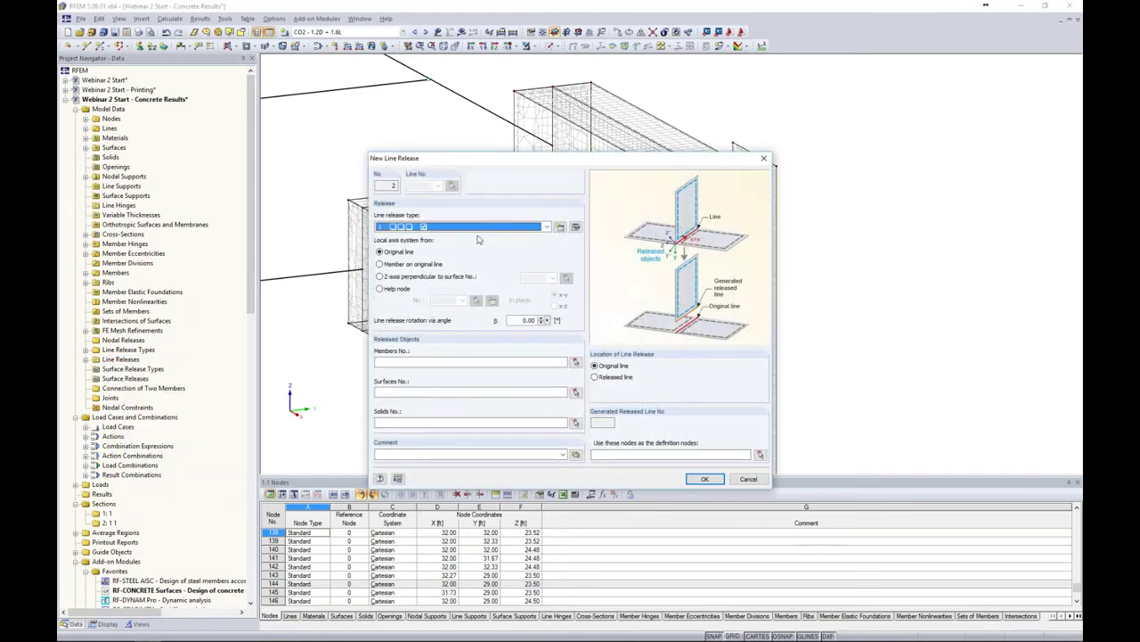
pyautogui.click(485, 228)
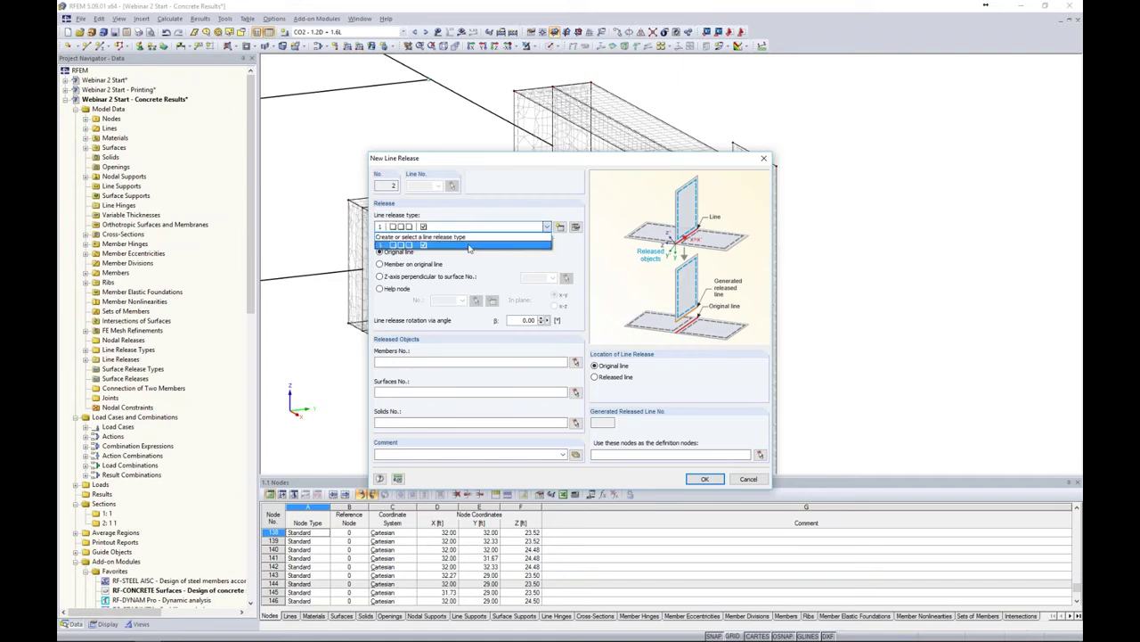
pyautogui.click(477, 261)
pyautogui.click(560, 227)
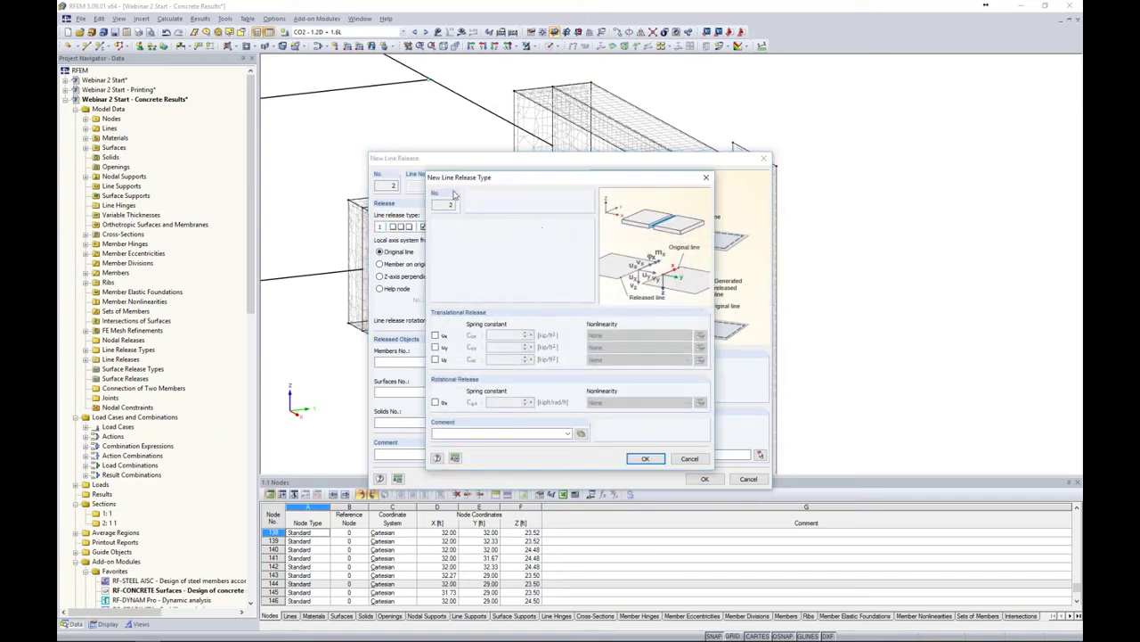
pyautogui.click(435, 402)
pyautogui.moveTo(499, 401); pyautogui.dragTo(544, 402)
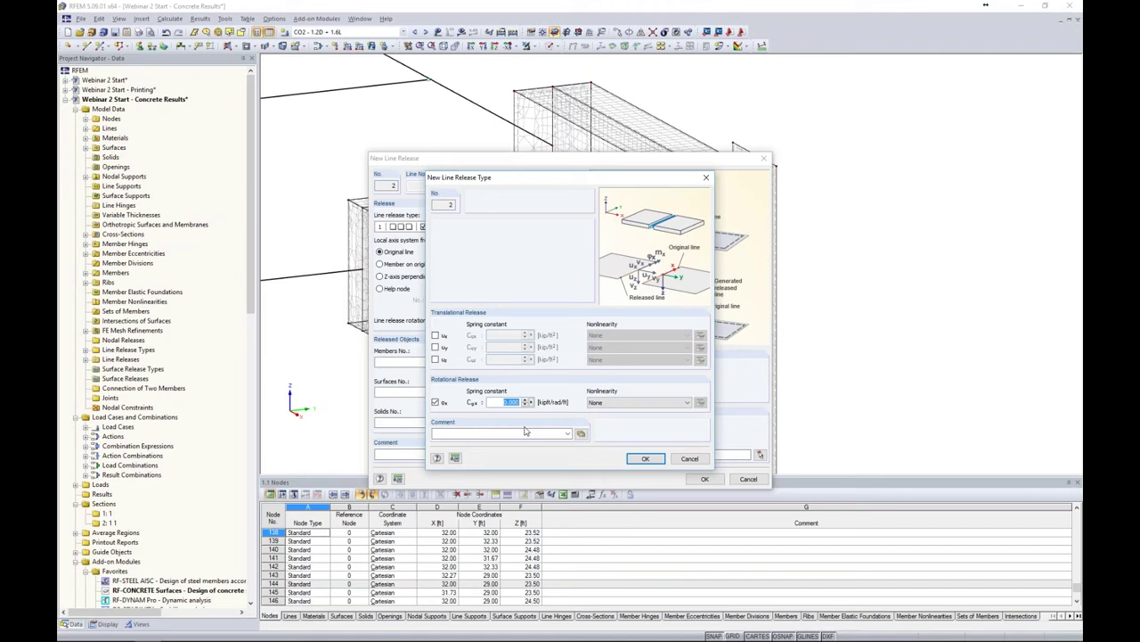
pyautogui.write('40')
pyautogui.click(638, 460)
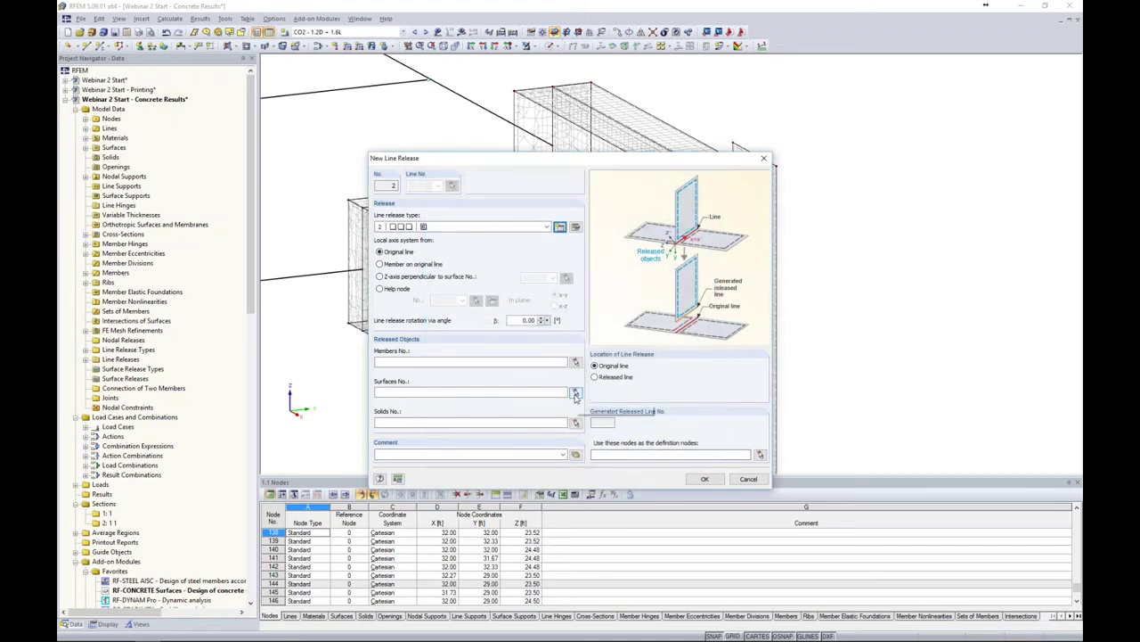
# - Release surface 7, the column web, along the end lines of the beam's upper and lower flanges
pyautogui.click(575, 393)
pyautogui.scroll(3, 764, 131)
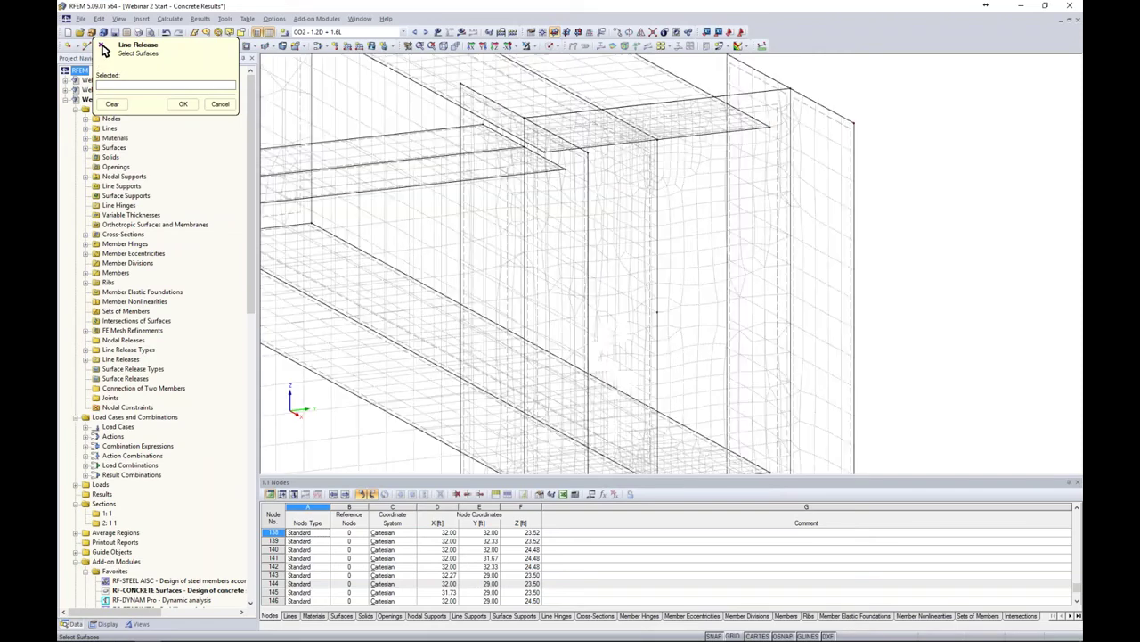
pyautogui.click(763, 109)
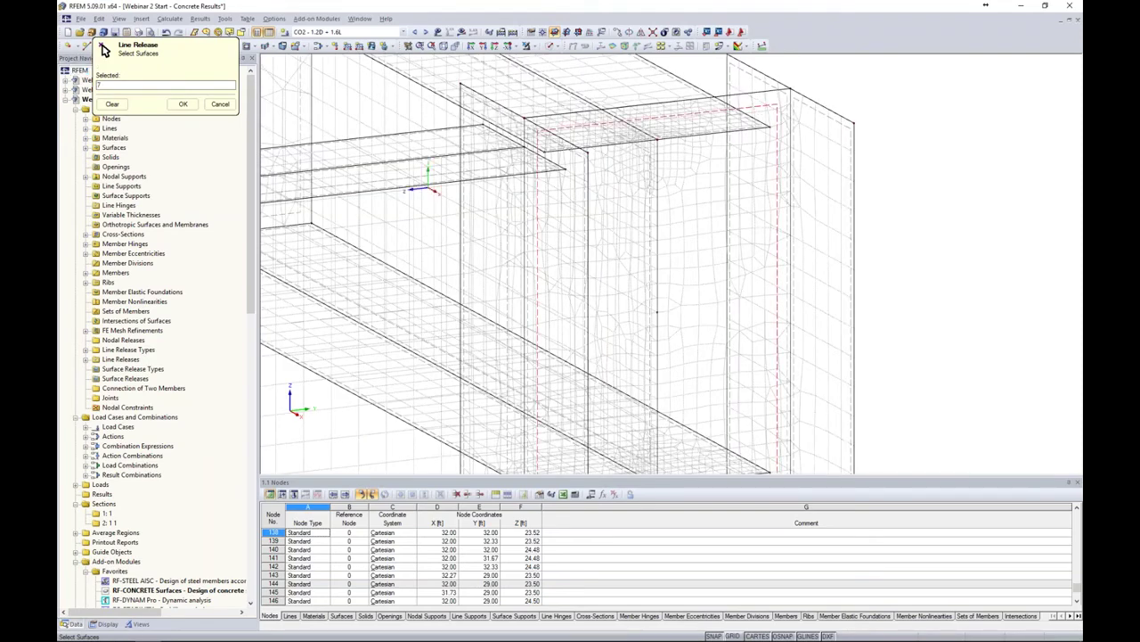
pyautogui.click(182, 104)
pyautogui.click(705, 479)
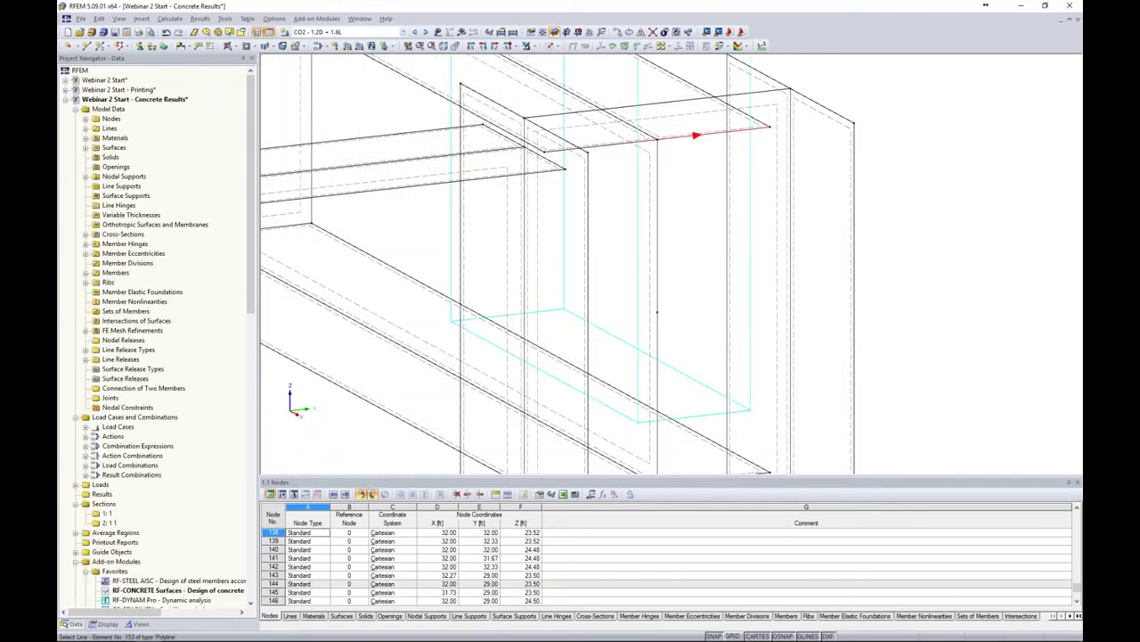
pyautogui.scroll(-2, 682, 241)
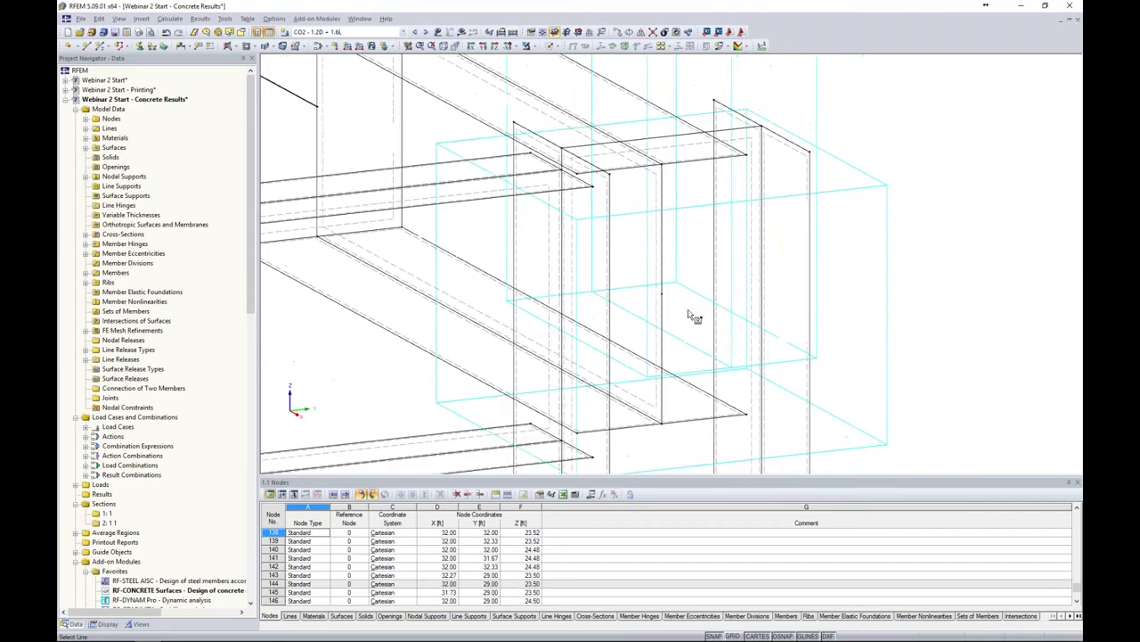
pyautogui.moveTo(688, 313); pyautogui.dragTo(707, 235, button='middle')
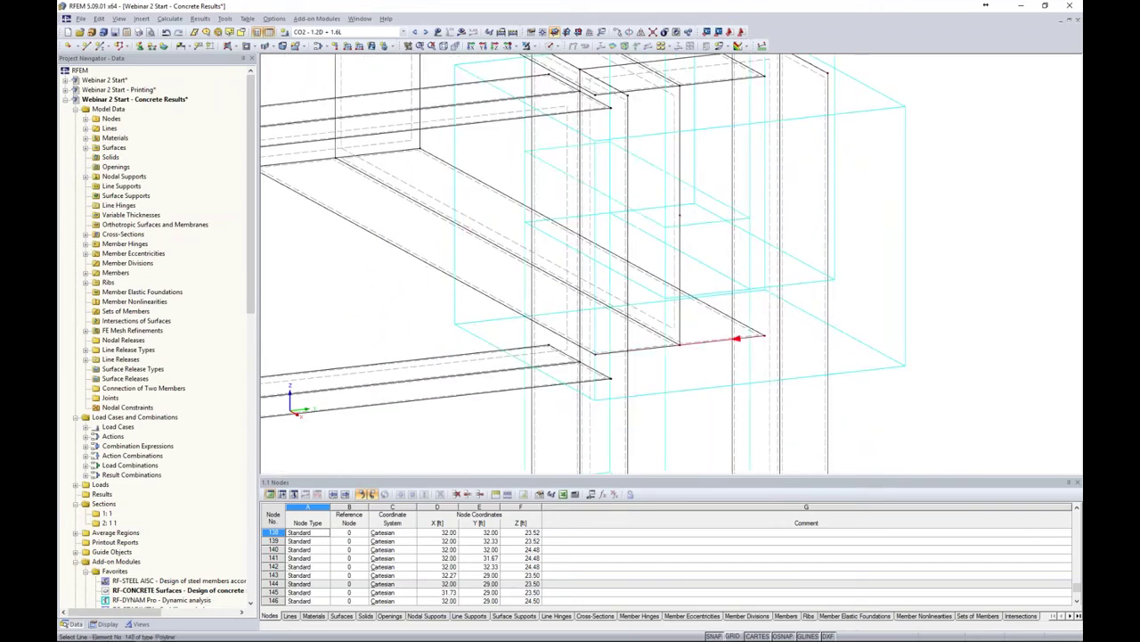
pyautogui.scroll(-3, 809, 318)
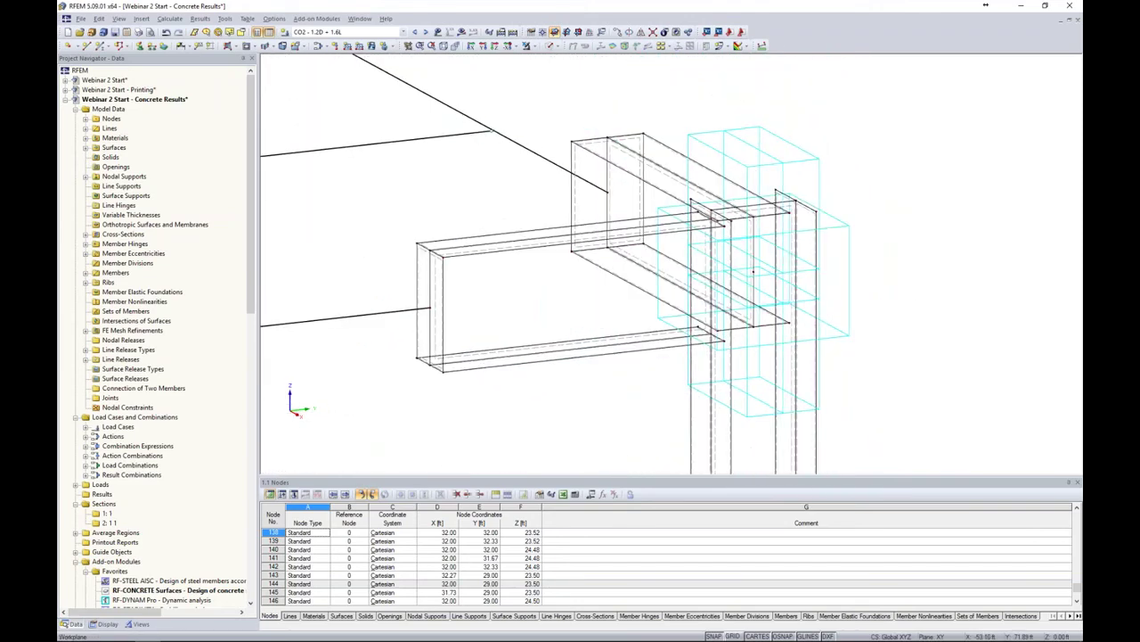
pyautogui.keyDown('ctrl'); pyautogui.moveTo(824, 268); pyautogui.dragTo(947, 308, button='middle'); pyautogui.keyUp('ctrl')
pyautogui.keyDown('ctrl'); pyautogui.moveTo(839, 190); pyautogui.dragTo(720, 97, button='middle'); pyautogui.keyUp('ctrl')
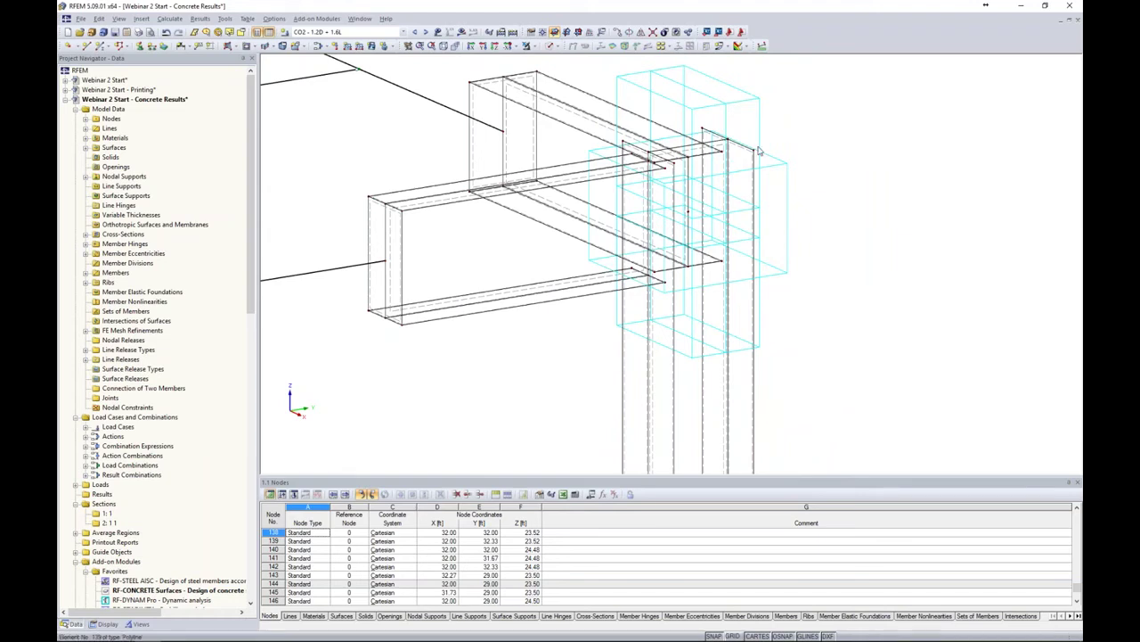
# - Hide the line release symbols in the model display
pyautogui.click(109, 623)
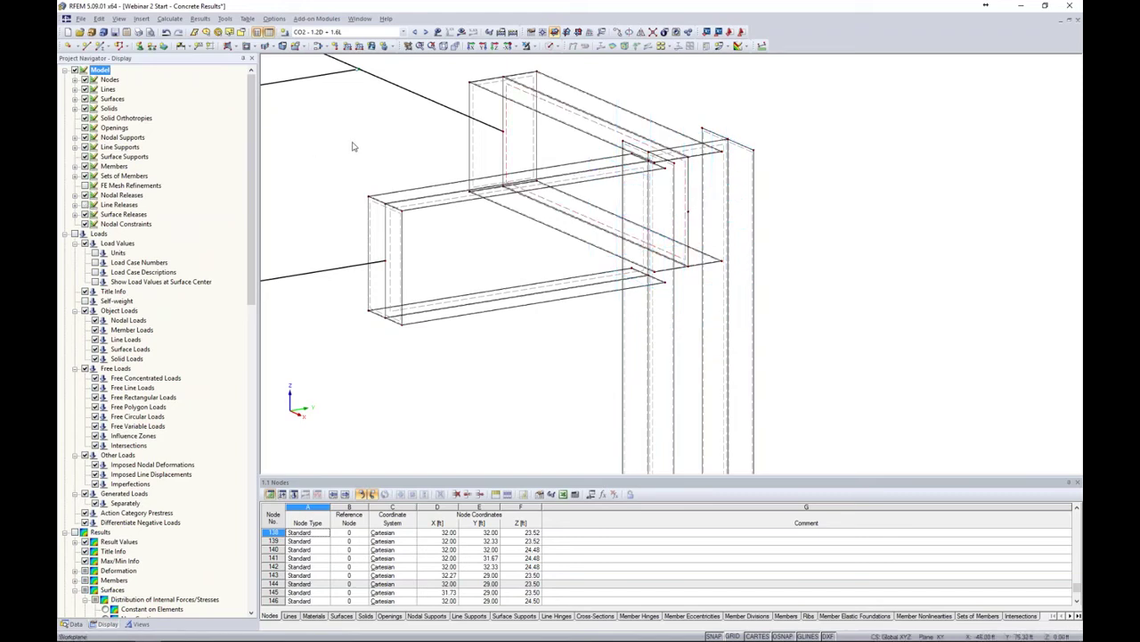
pyautogui.scroll(-2, 354, 146)
pyautogui.moveTo(354, 153); pyautogui.dragTo(657, 203, button='middle')
pyautogui.scroll(-1, 495, 158)
pyautogui.scroll(-8, 568, 182)
pyautogui.scroll(-2, 657, 203)
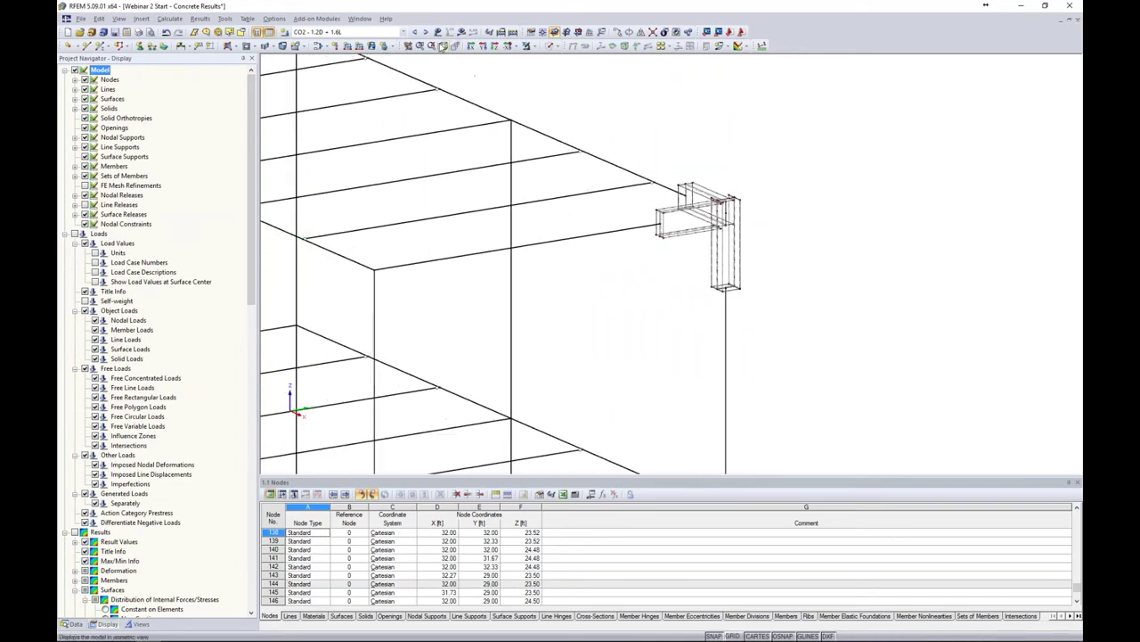
# - Switch to load case LC1 - Dead and show its loads to examine the member loads next to the corner connection
pyautogui.click(404, 33)
pyautogui.click(395, 43)
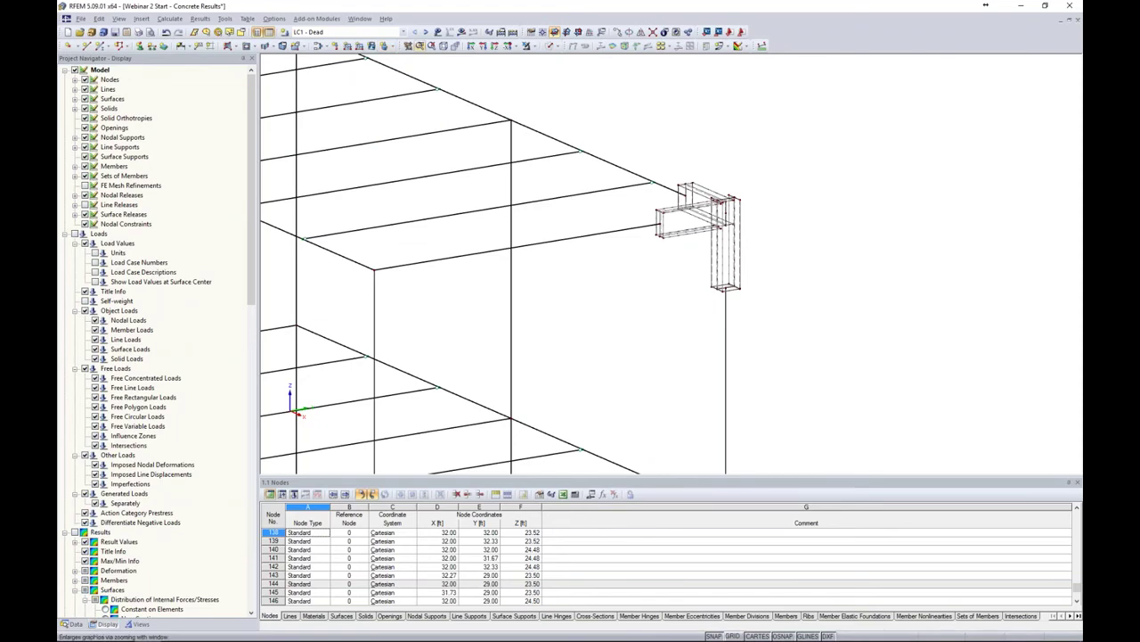
pyautogui.scroll(-2, 690, 145)
pyautogui.keyDown('ctrl'); pyautogui.moveTo(738, 174); pyautogui.dragTo(734, 160, button='middle'); pyautogui.keyUp('ctrl')
pyautogui.moveTo(670, 83)
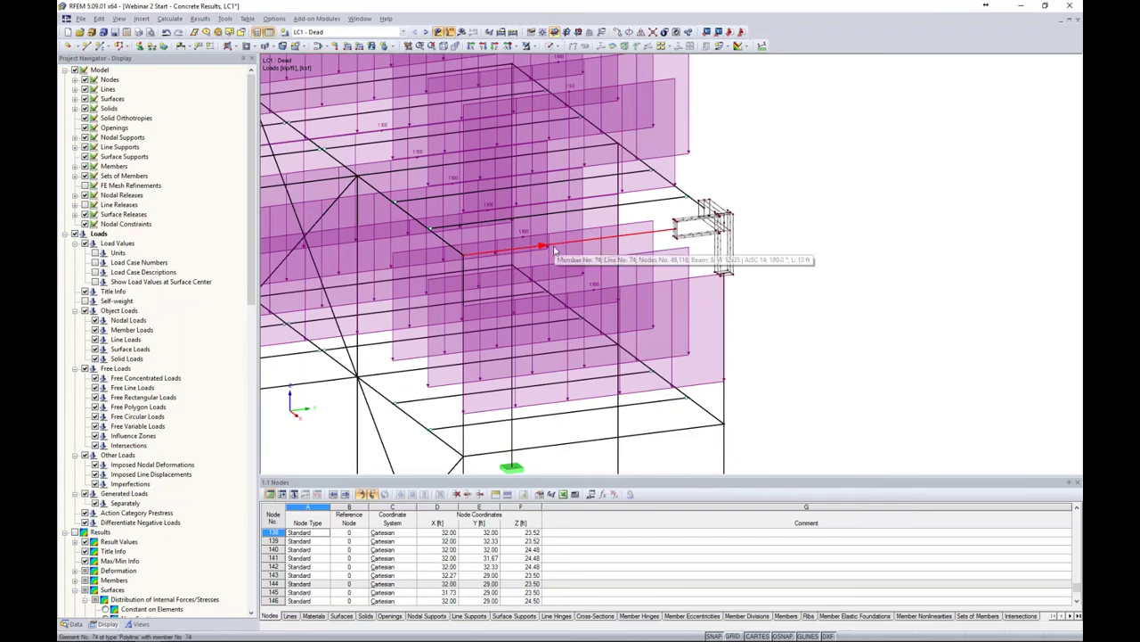
pyautogui.scroll(-3, 702, 256)
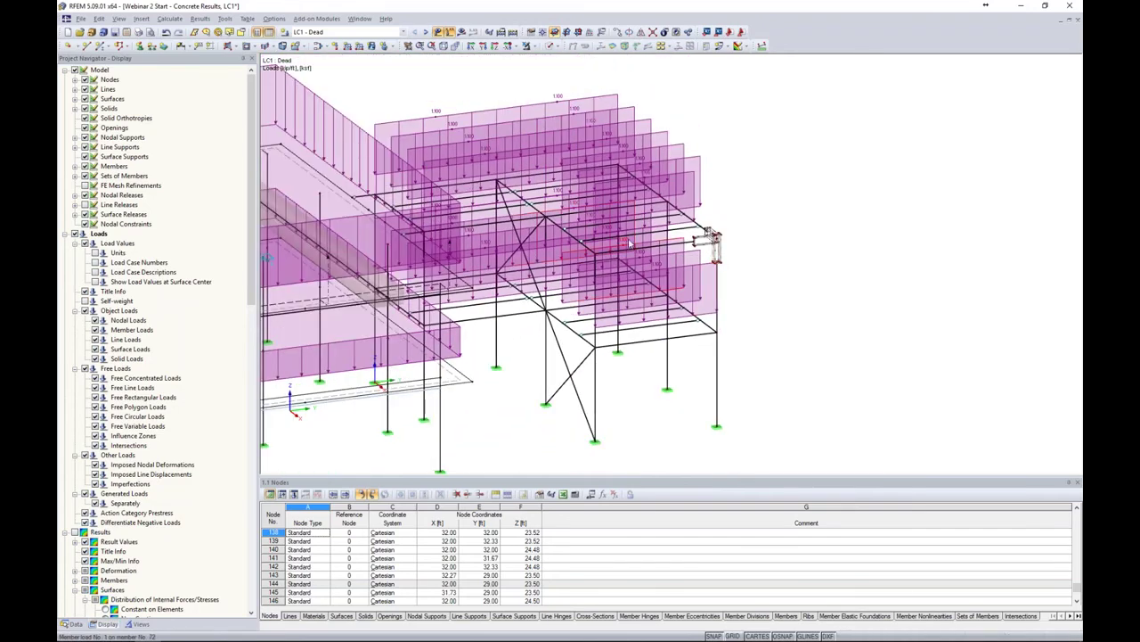
pyautogui.scroll(3, 674, 241)
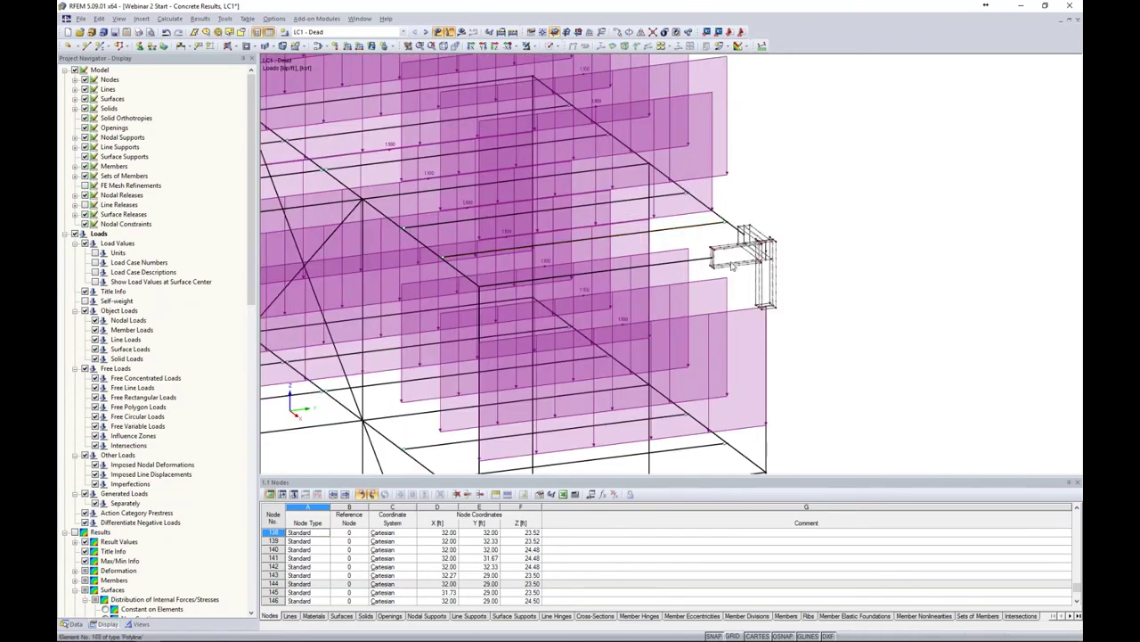
pyautogui.scroll(3, 752, 257)
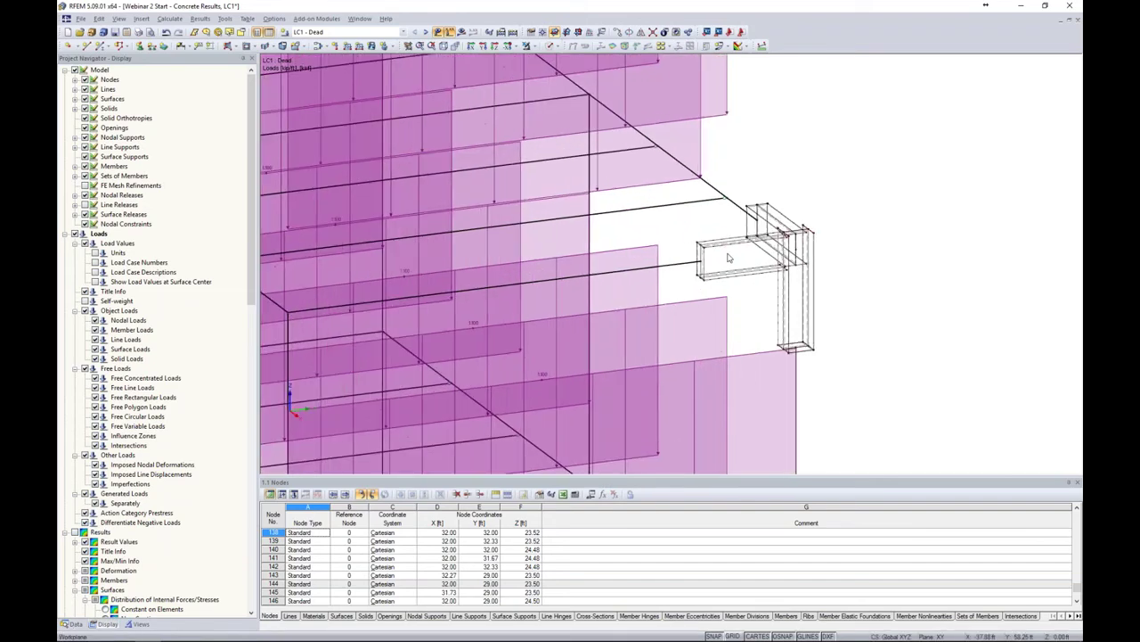
# - Apply a uniform line load of -1.1 kip/ft in global ZL to the beam surface model's top web line in LC1
pyautogui.scroll(-1, 753, 258)
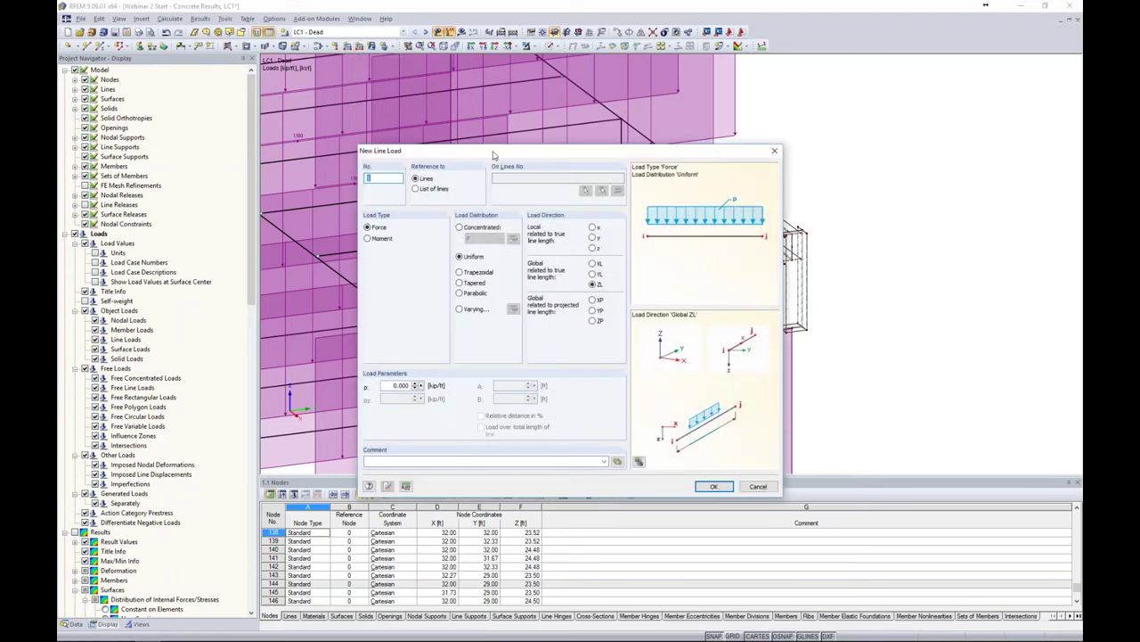
pyautogui.moveTo(494, 156); pyautogui.dragTo(407, 130)
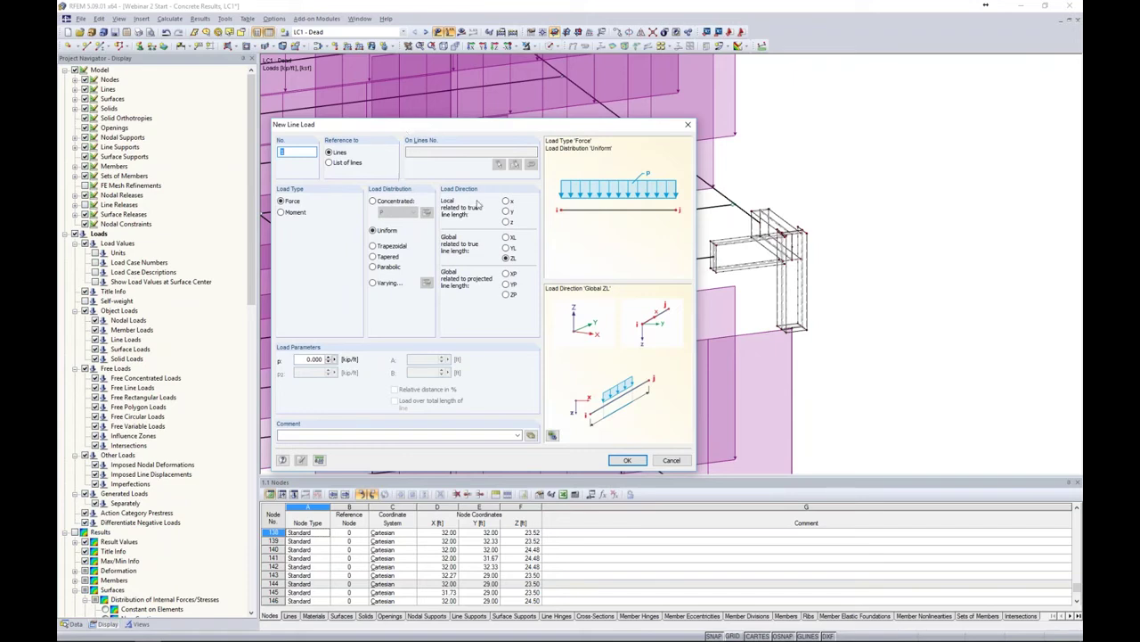
pyautogui.click(303, 358)
pyautogui.press('BackSpace')
pyautogui.click(627, 459)
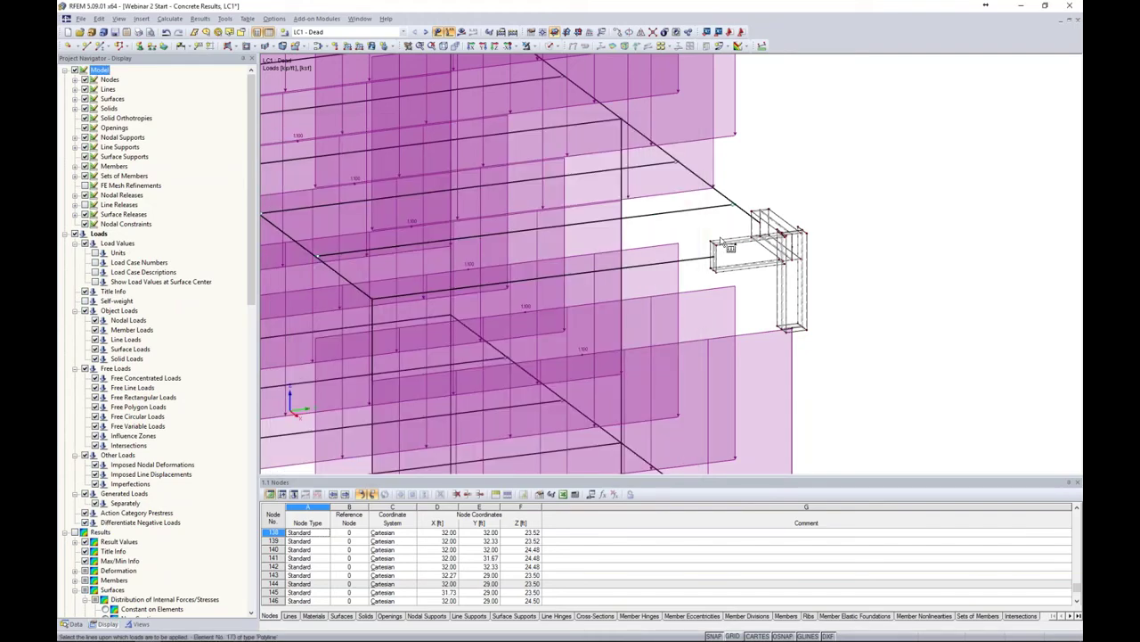
pyautogui.scroll(6, 727, 241)
pyautogui.click(734, 242)
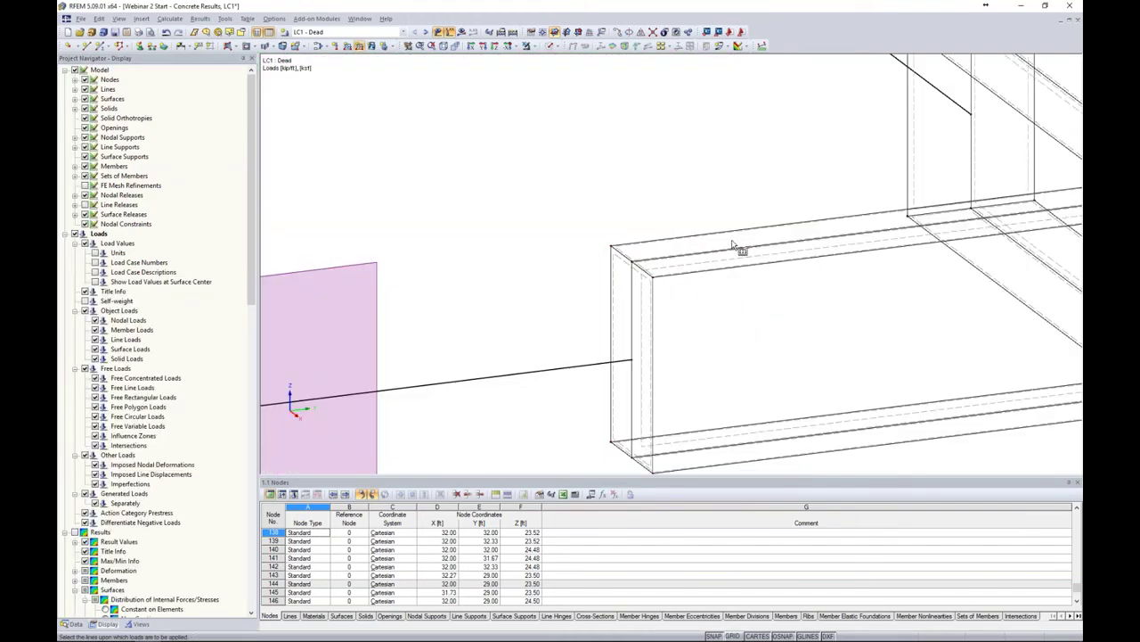
pyautogui.scroll(-6, 733, 242)
pyautogui.scroll(-5, 733, 242)
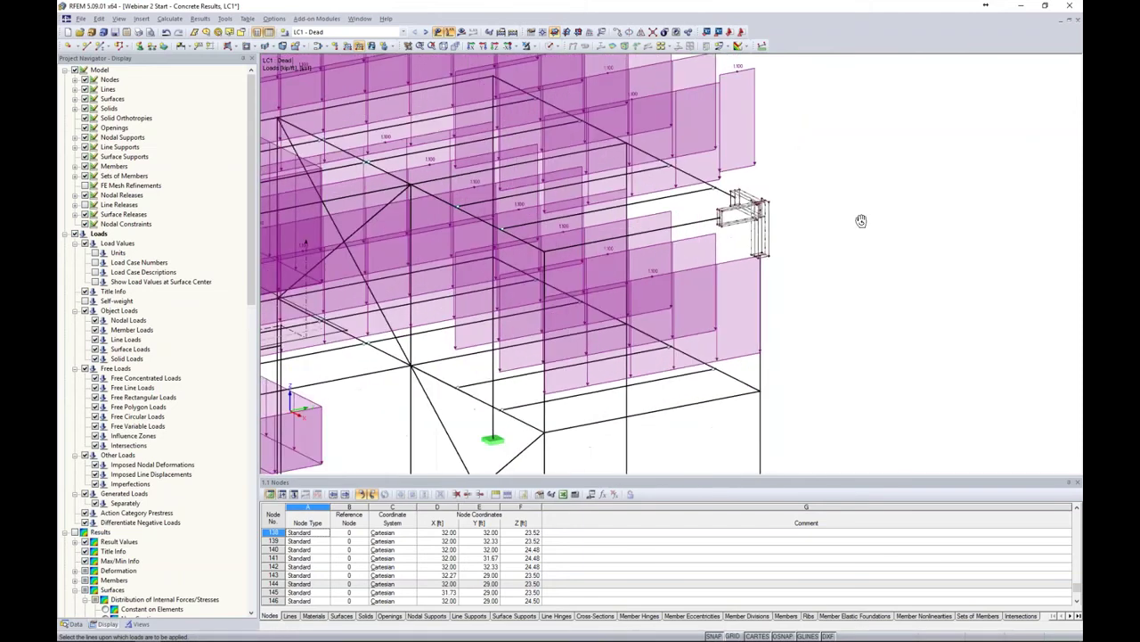
pyautogui.moveTo(762, 230); pyautogui.dragTo(807, 322, button='middle')
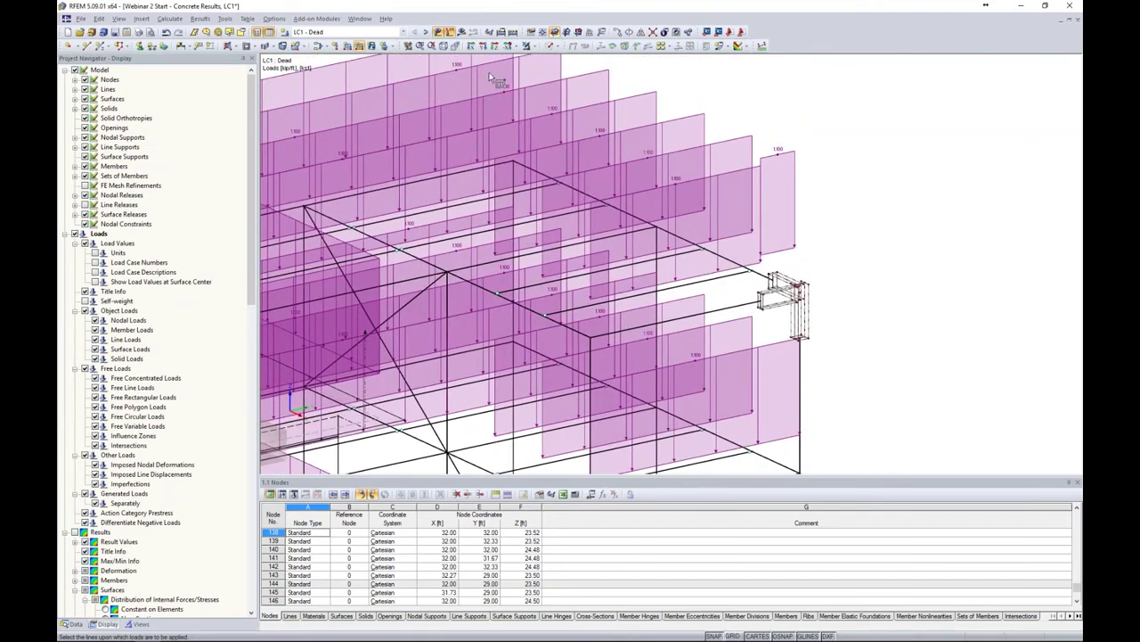
# - Switch to LC2 - Live and apply a uniform line load of -0.3 kip/ft in global ZL to the same beam's top web line
pyautogui.click(425, 33)
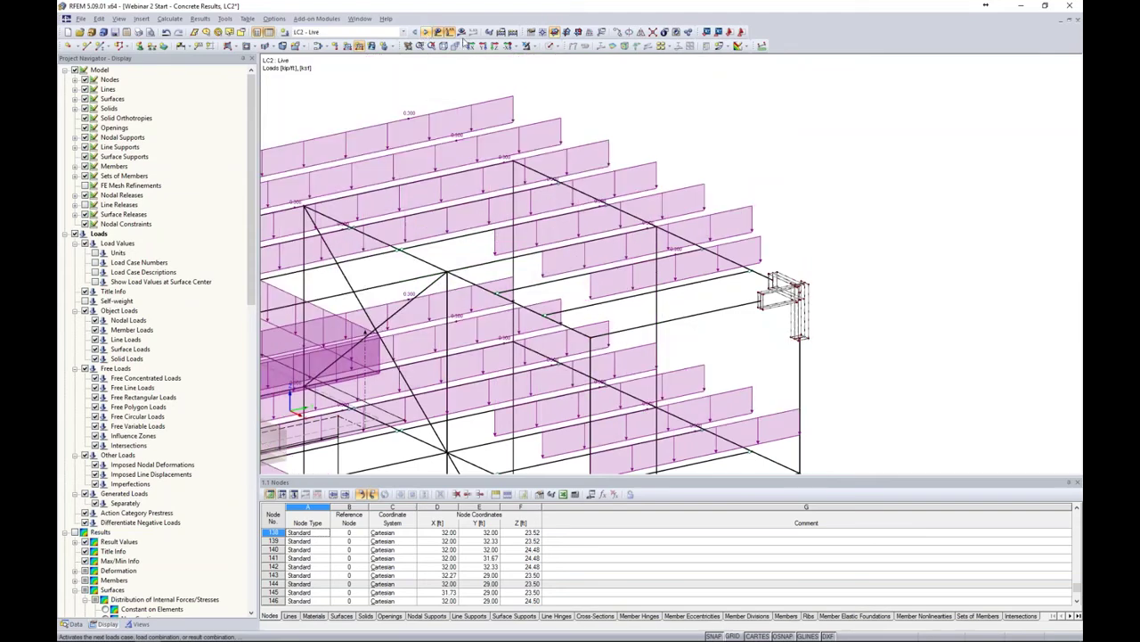
pyautogui.click(360, 46)
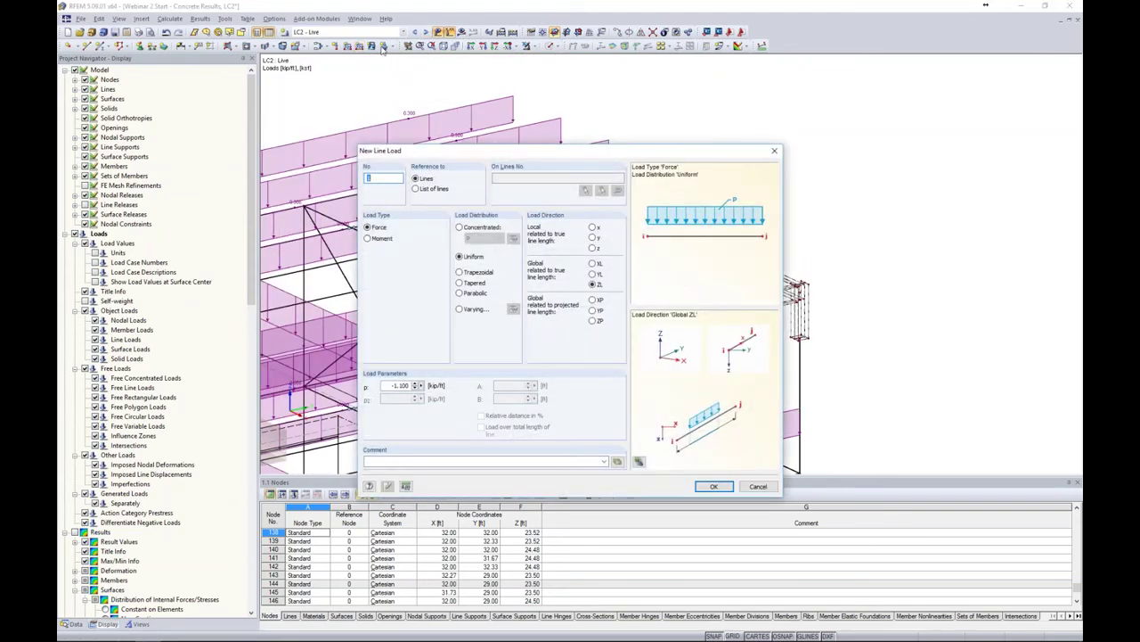
pyautogui.doubleClick(389, 385)
pyautogui.write('-0')
pyautogui.click(714, 485)
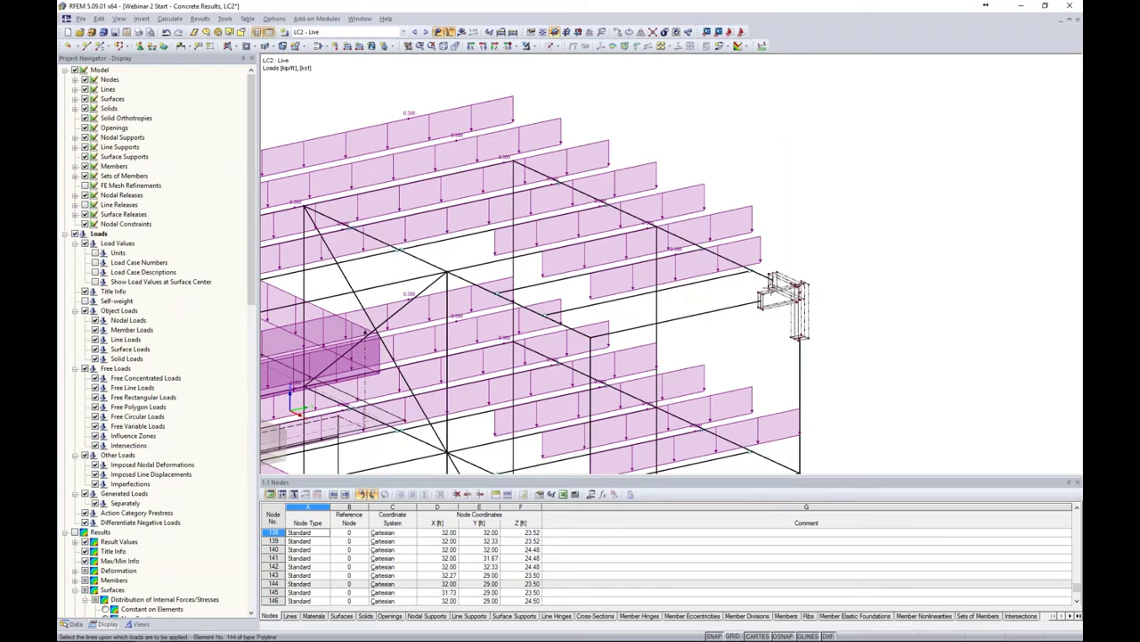
pyautogui.scroll(3, 774, 293)
pyautogui.scroll(3, 773, 292)
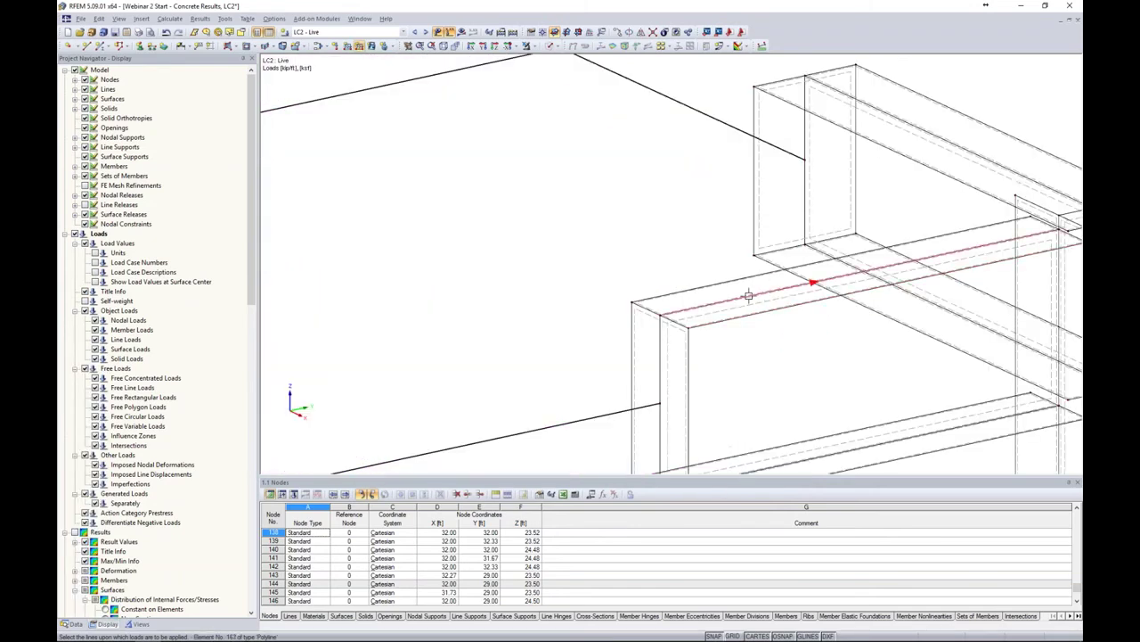
pyautogui.scroll(-5, 740, 300)
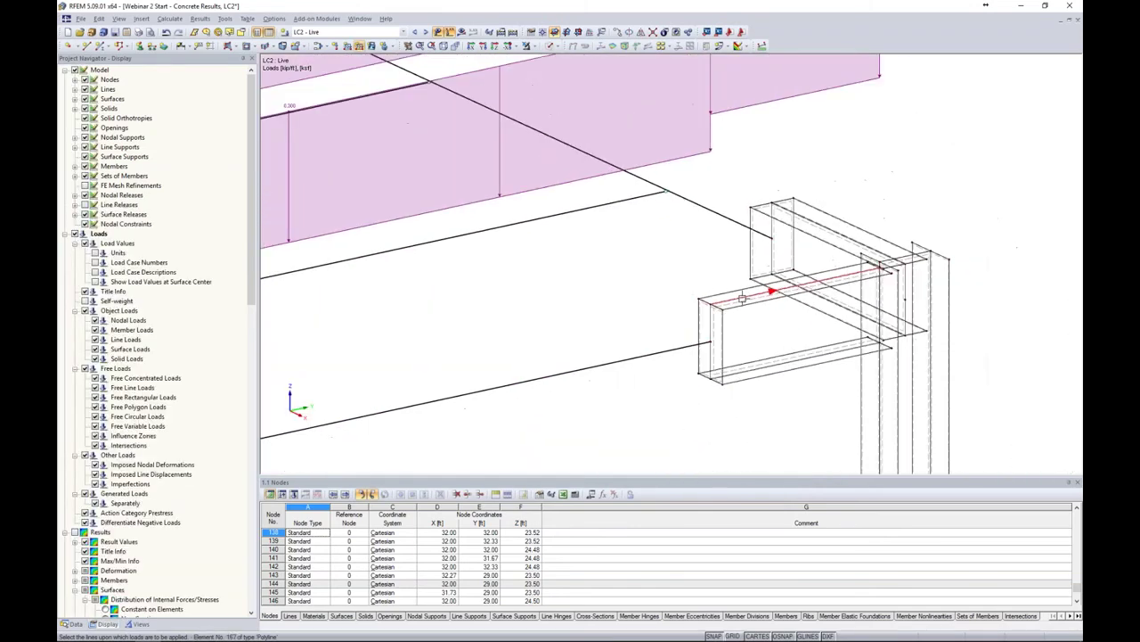
pyautogui.scroll(-2, 740, 300)
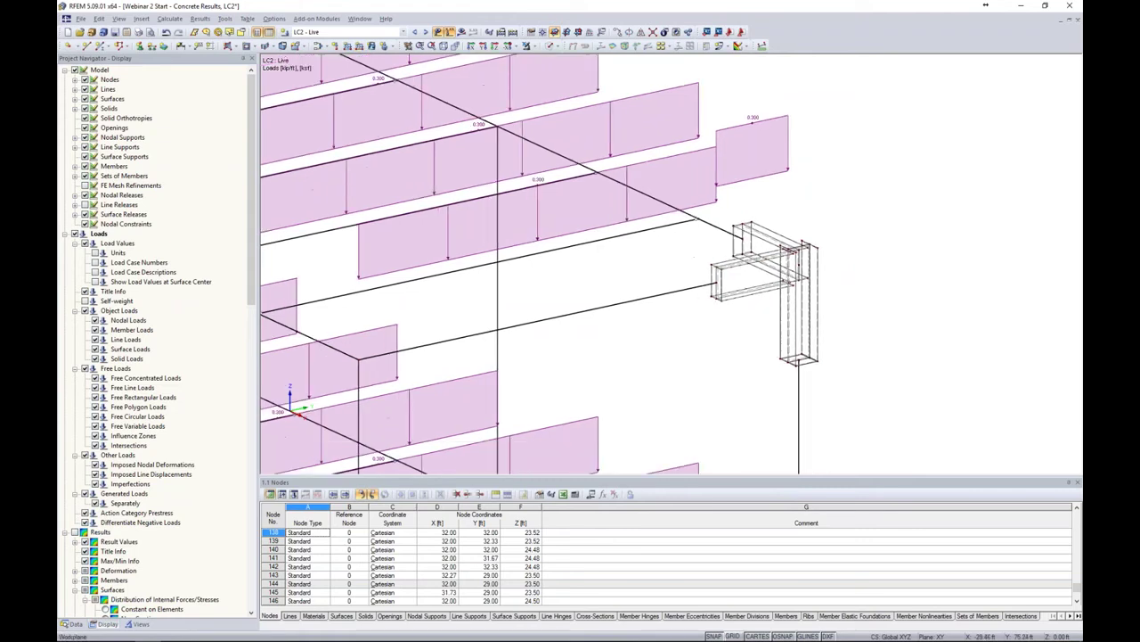
pyautogui.scroll(-2, 860, 267)
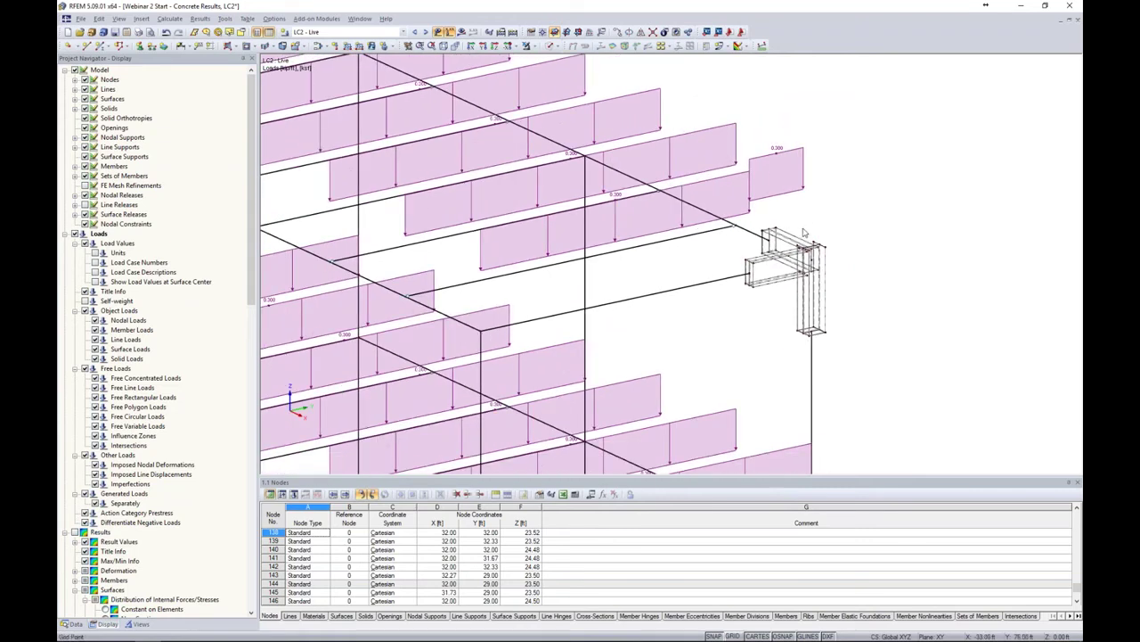
# - Switch to load combination CO2 - 1.2D + 1.6L and calculate its results
pyautogui.click(338, 32)
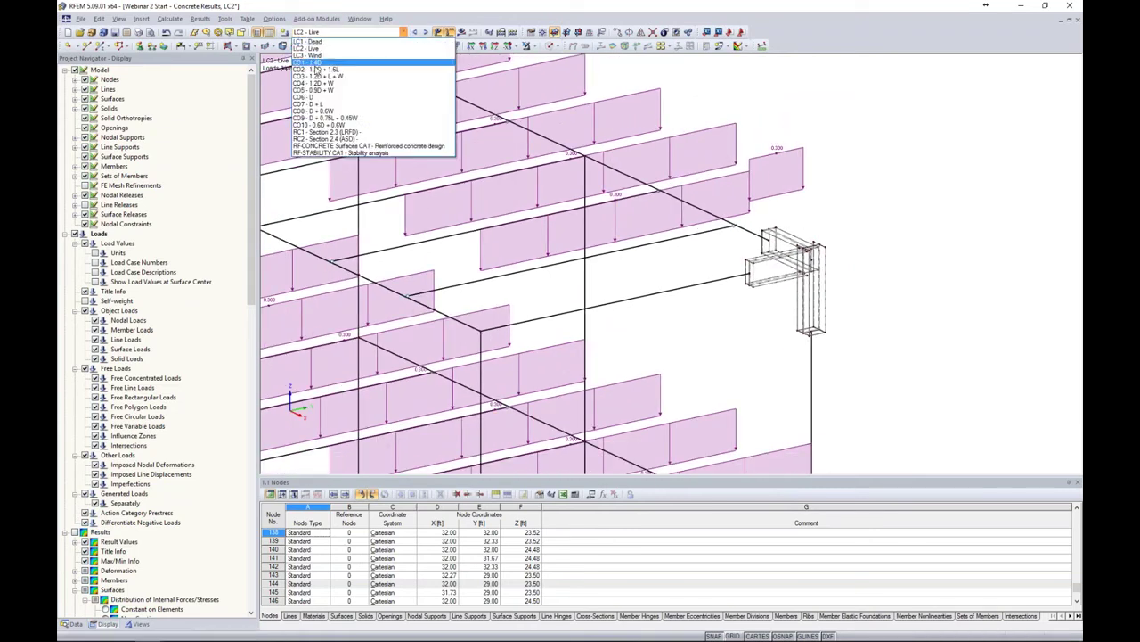
pyautogui.click(315, 71)
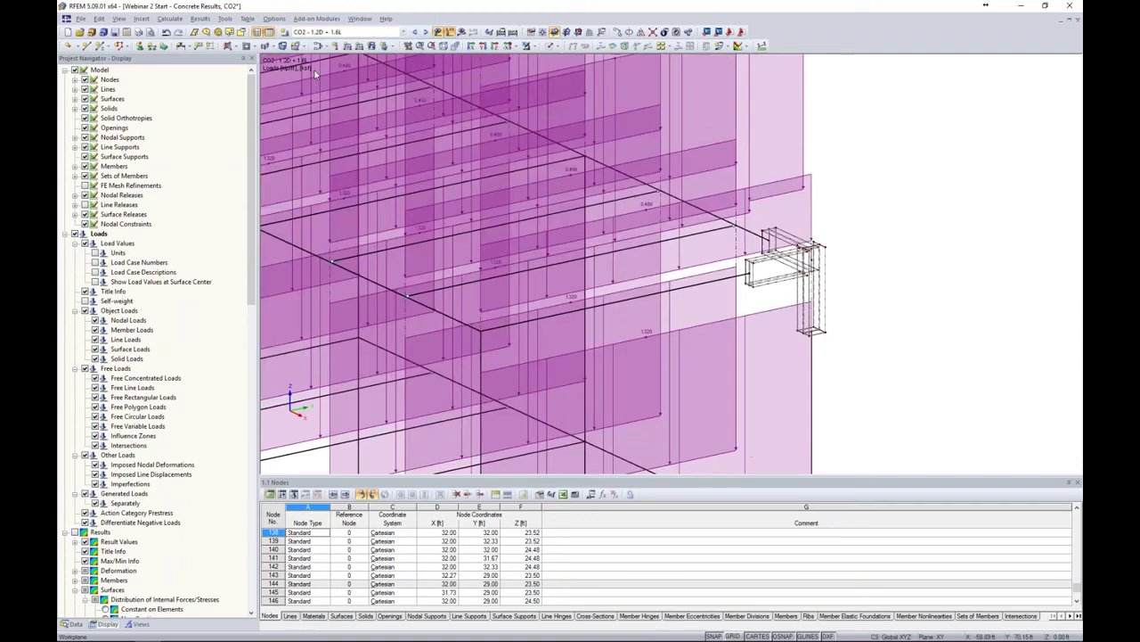
pyautogui.click(461, 32)
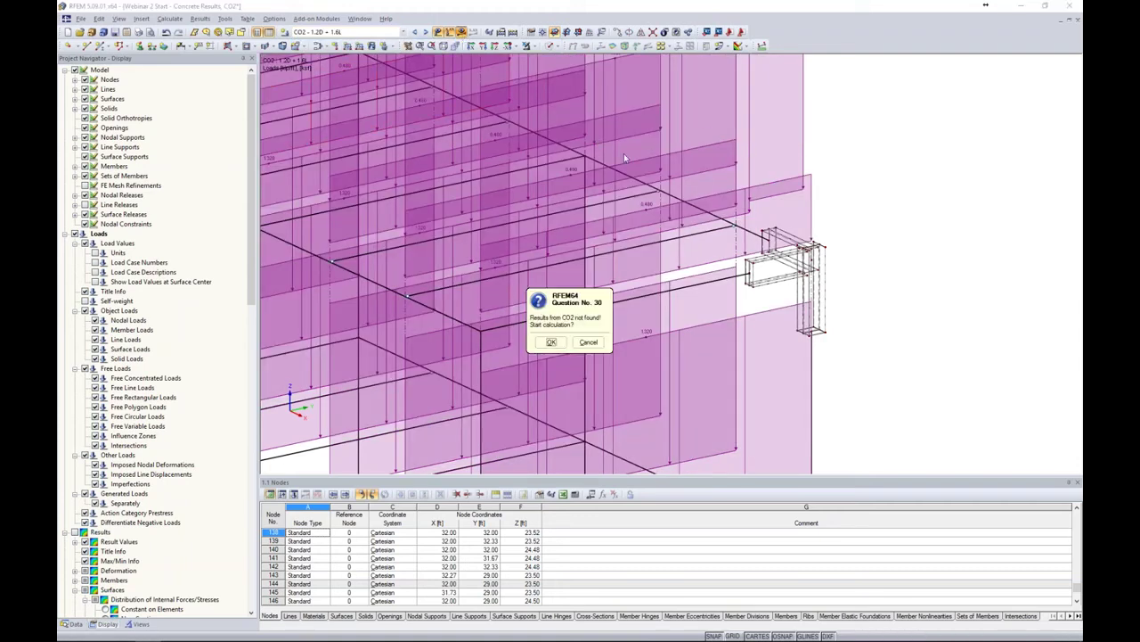
pyautogui.click(555, 348)
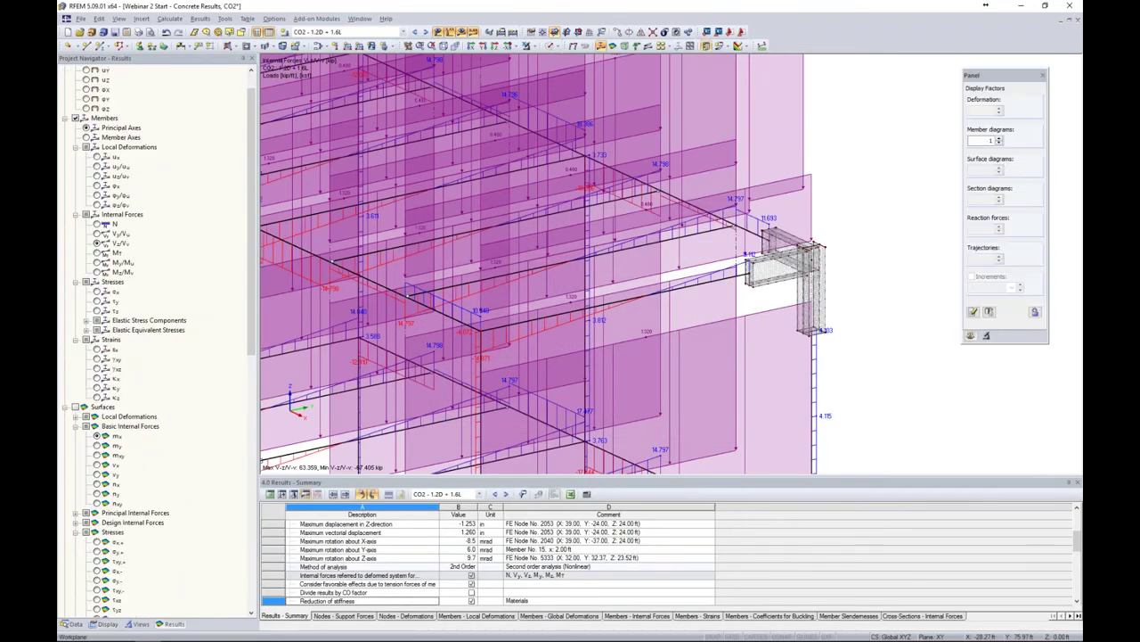
# - Hide the loads and isolate the corner connection's surface model using visibility by selected objects
pyautogui.click(437, 32)
pyautogui.moveTo(745, 176); pyautogui.dragTo(866, 360)
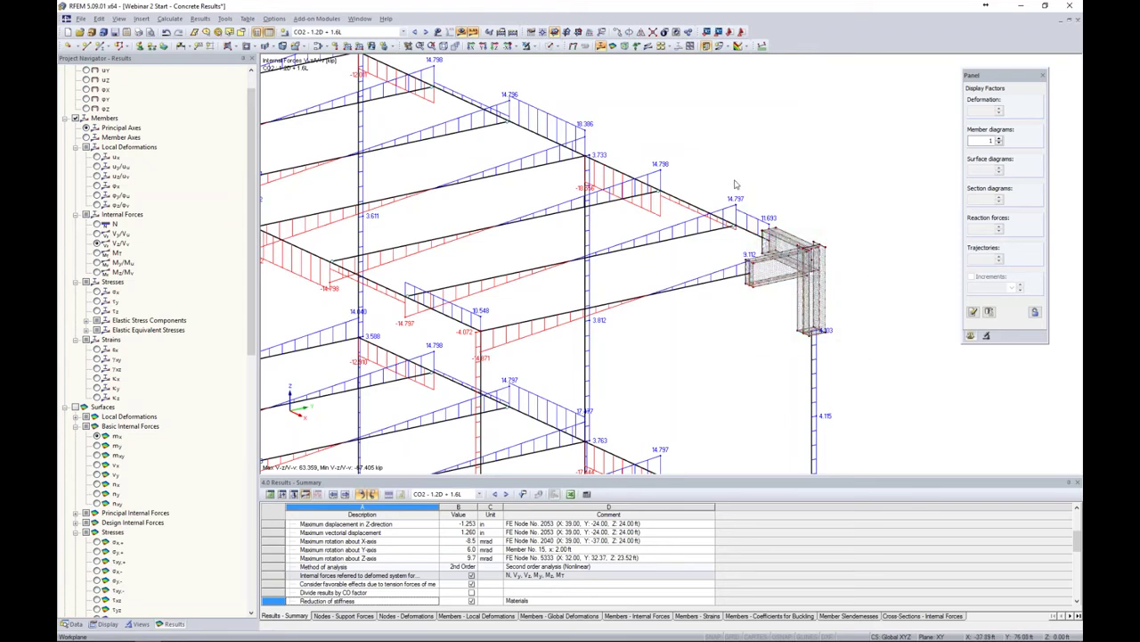
pyautogui.moveTo(729, 176); pyautogui.dragTo(868, 367)
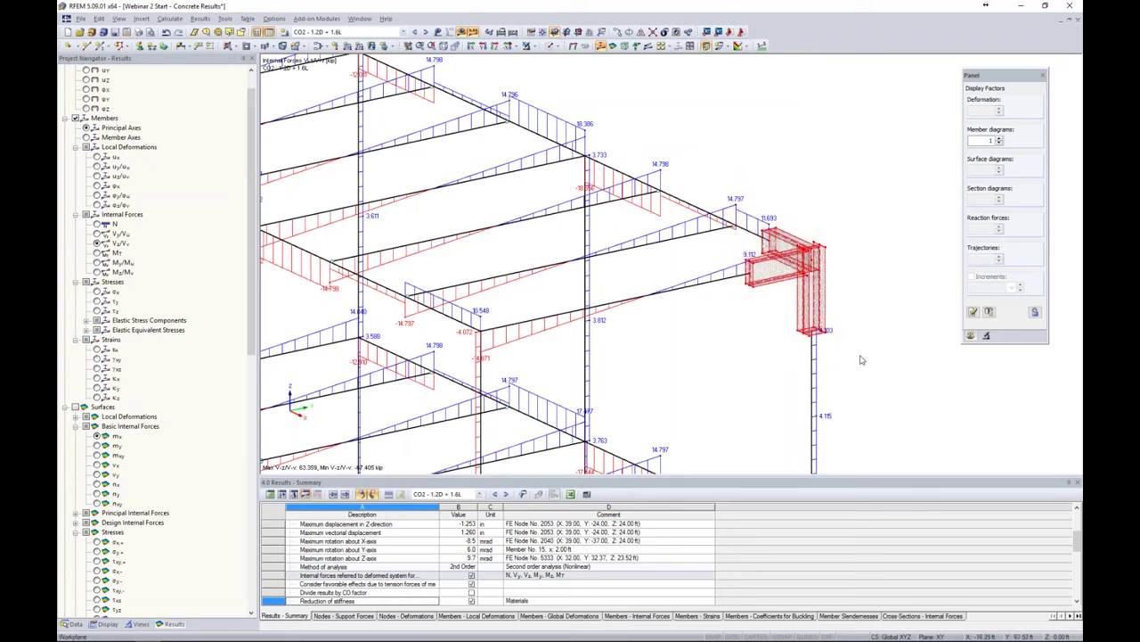
pyautogui.click(533, 47)
pyautogui.click(539, 62)
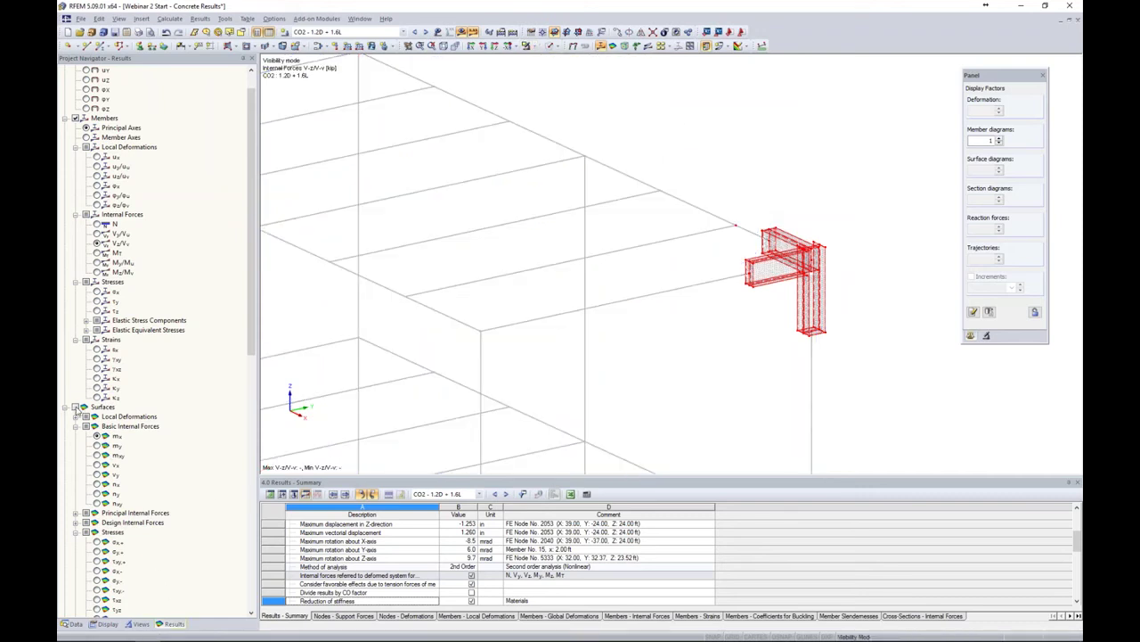
# - Replace the member results with the surfaces' maximum von Mises equivalent stresses and inspect them around the column web and stiffeners
pyautogui.click(75, 118)
pyautogui.click(75, 406)
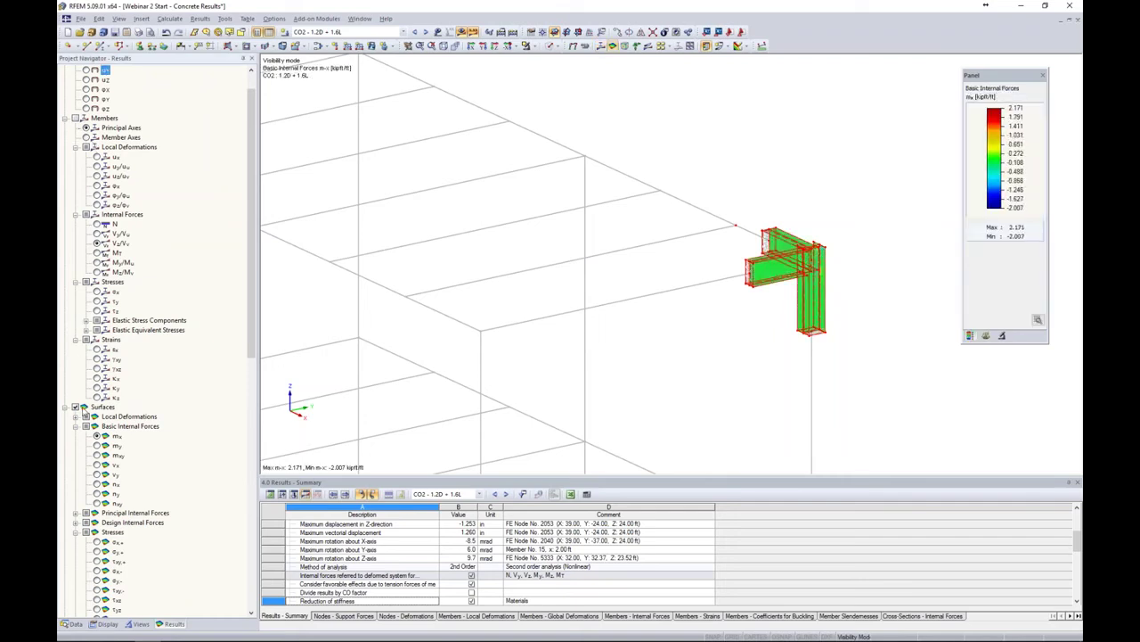
pyautogui.scroll(-13, 116, 411)
pyautogui.click(107, 407)
pyautogui.keyDown('ctrl'); pyautogui.moveTo(500, 349); pyautogui.dragTo(465, 184, button='middle'); pyautogui.keyUp('ctrl')
pyautogui.scroll(10, 632, 229)
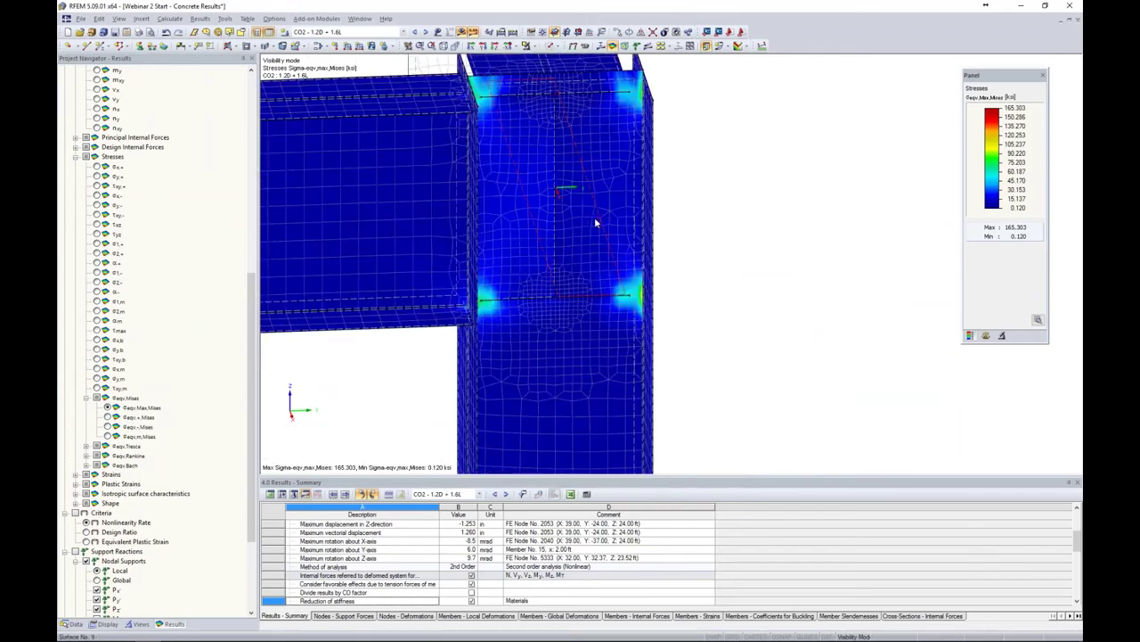
pyautogui.scroll(-5, 596, 219)
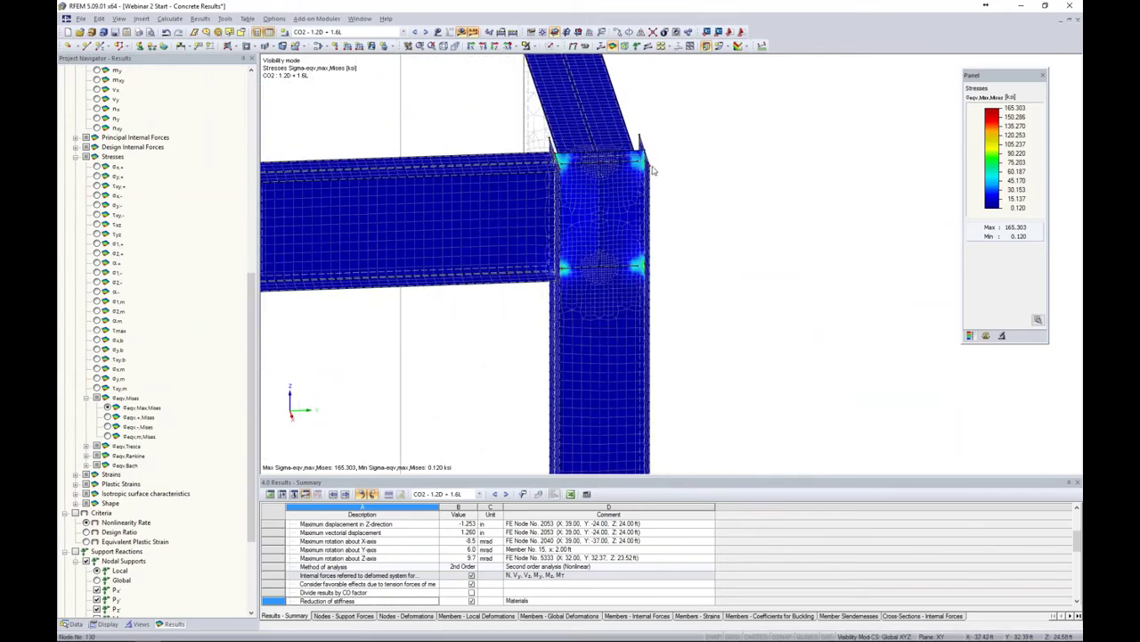
pyautogui.keyDown('ctrl'); pyautogui.moveTo(685, 252); pyautogui.dragTo(568, 259, button='middle'); pyautogui.keyUp('ctrl')
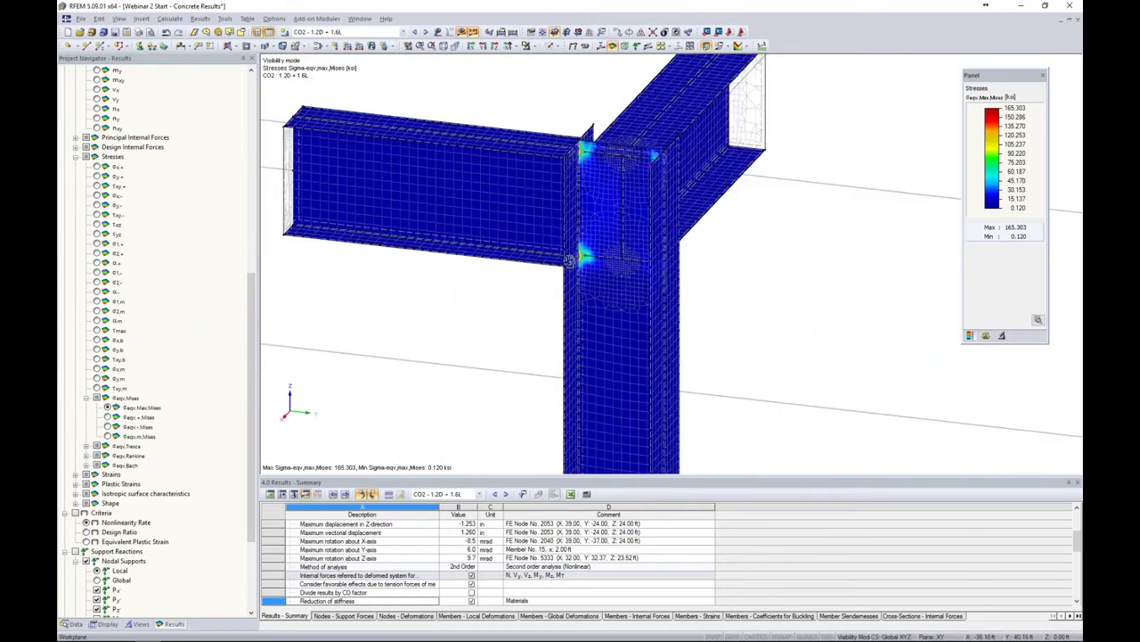
pyautogui.scroll(6, 570, 260)
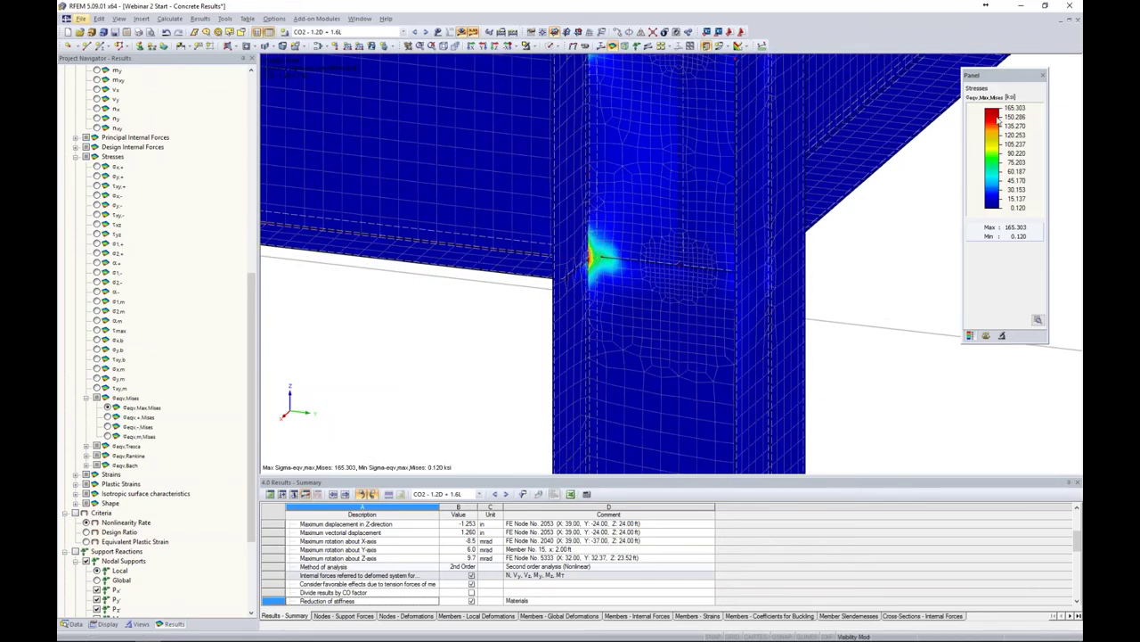
pyautogui.moveTo(847, 250); pyautogui.dragTo(853, 328, button='middle')
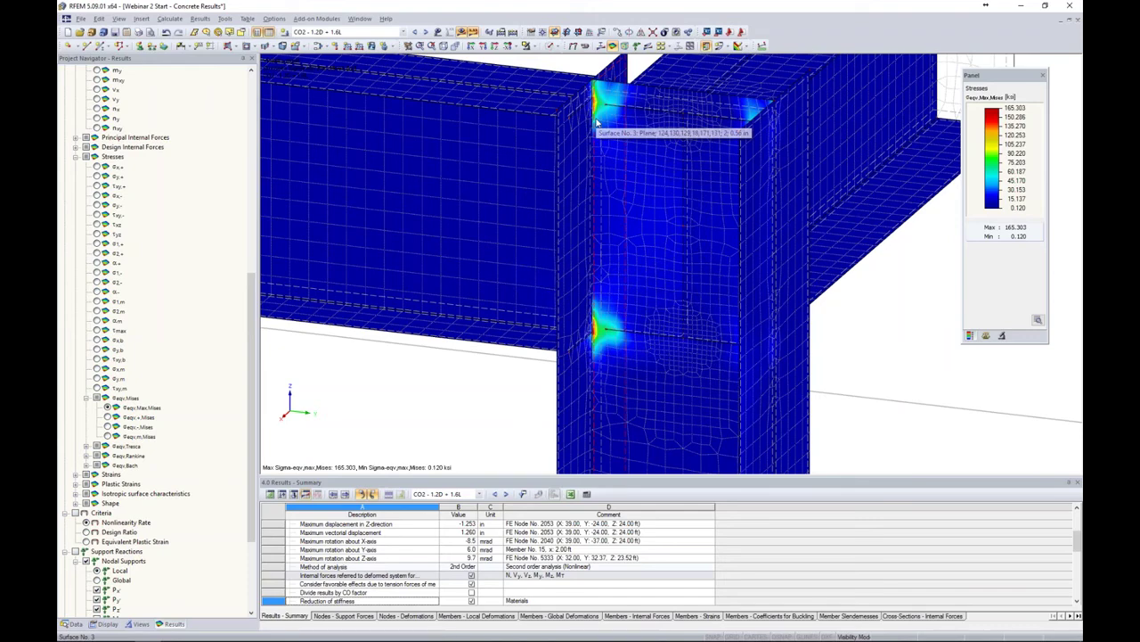
# - Set the surface results' distribution of internal forces/stresses to Constant on Elements
pyautogui.click(105, 624)
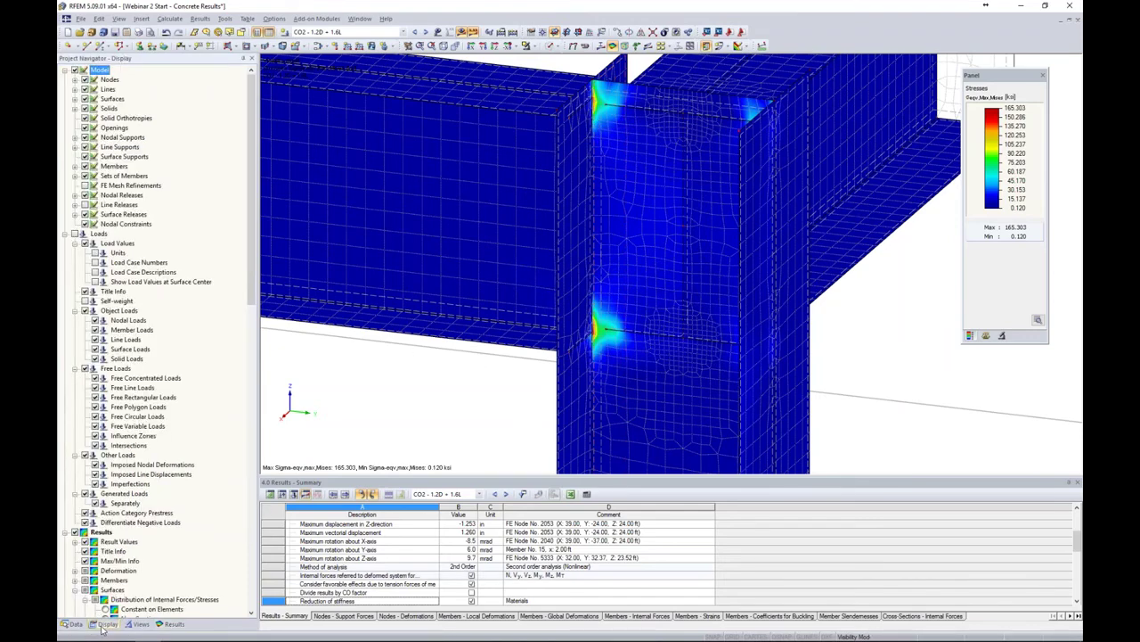
pyautogui.scroll(-5, 169, 534)
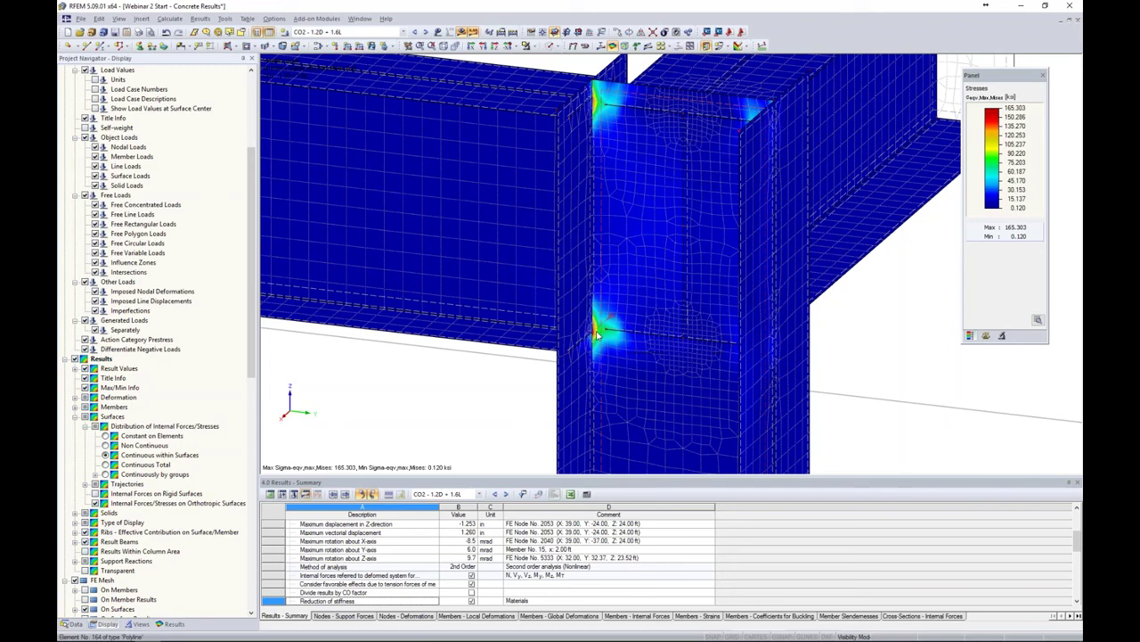
pyautogui.scroll(-2, 203, 453)
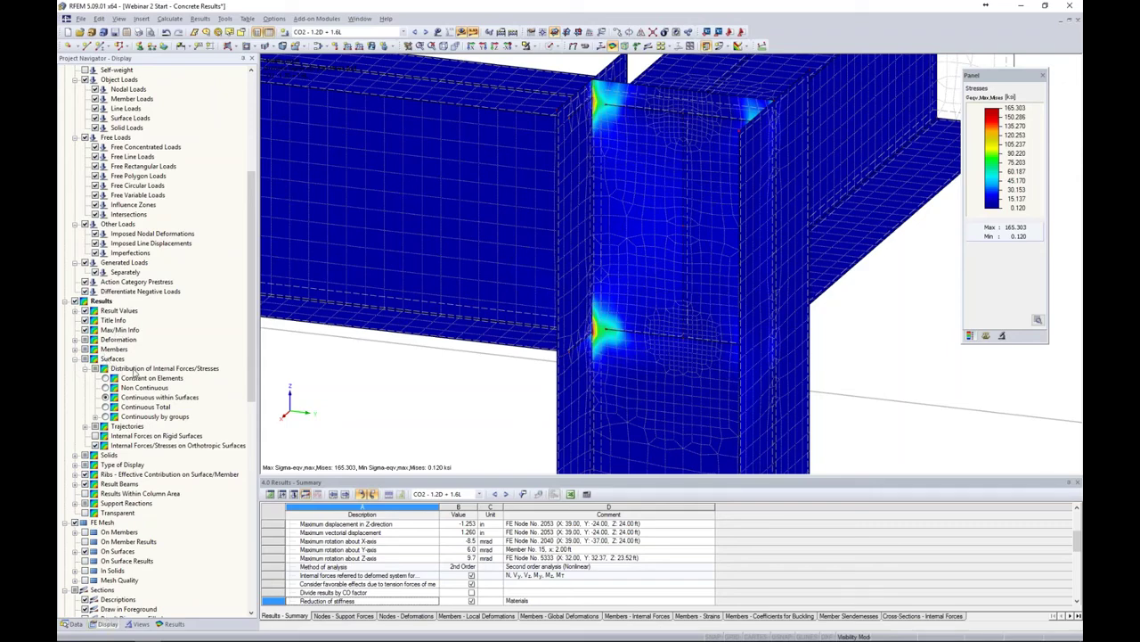
pyautogui.click(106, 378)
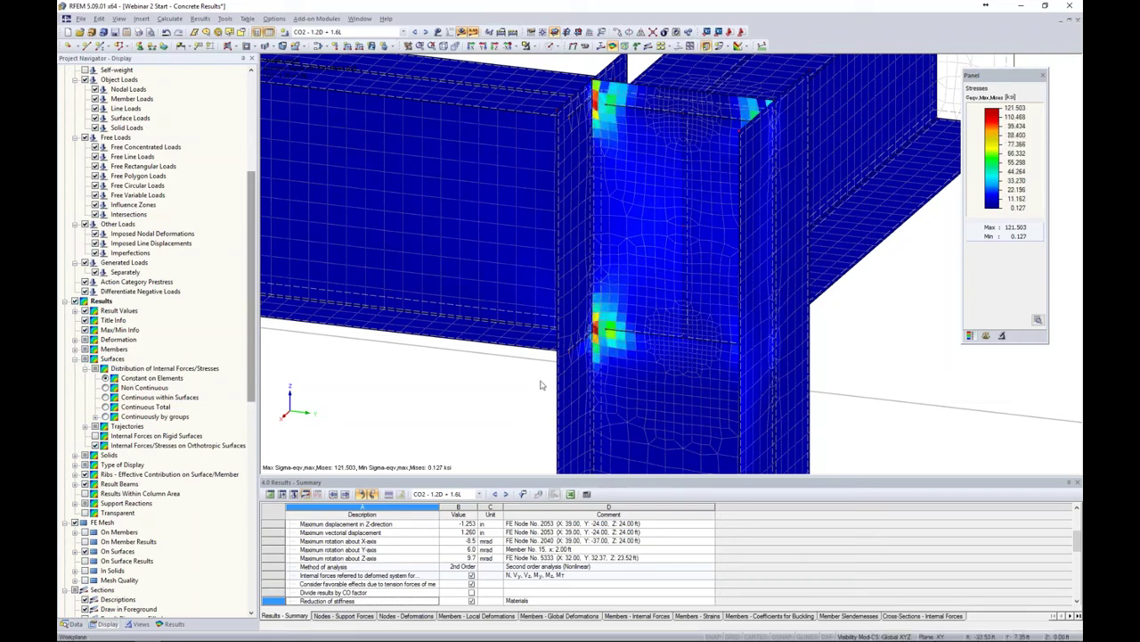
# - Examine the element-constant von Mises stresses at the column web's peak areas and across the beams and column
pyautogui.scroll(3, 599, 332)
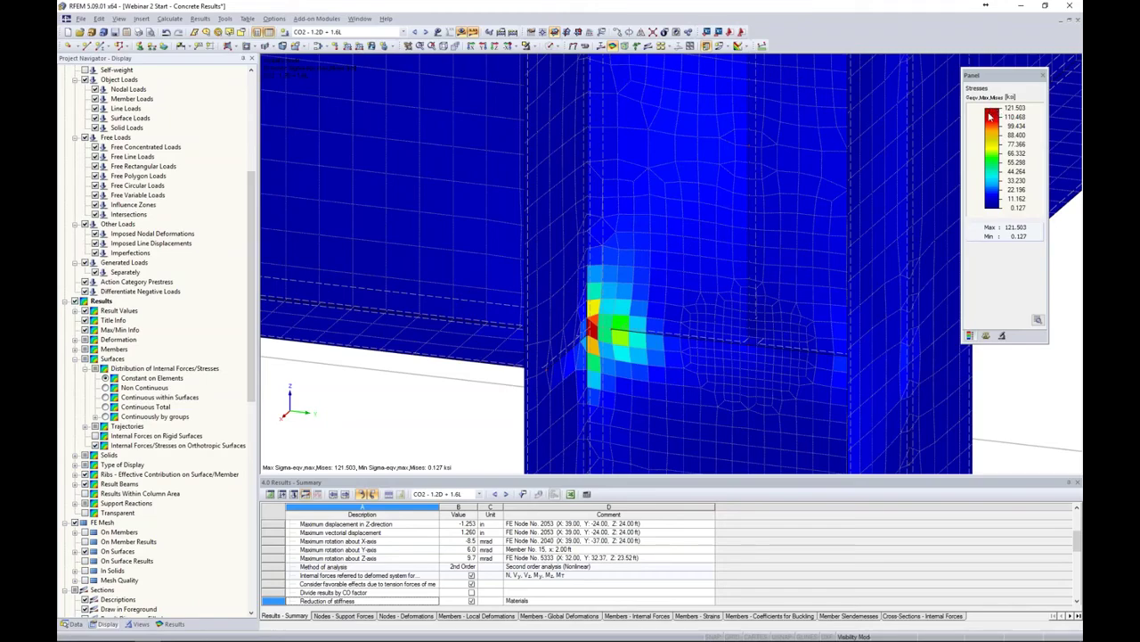
pyautogui.scroll(-5, 841, 200)
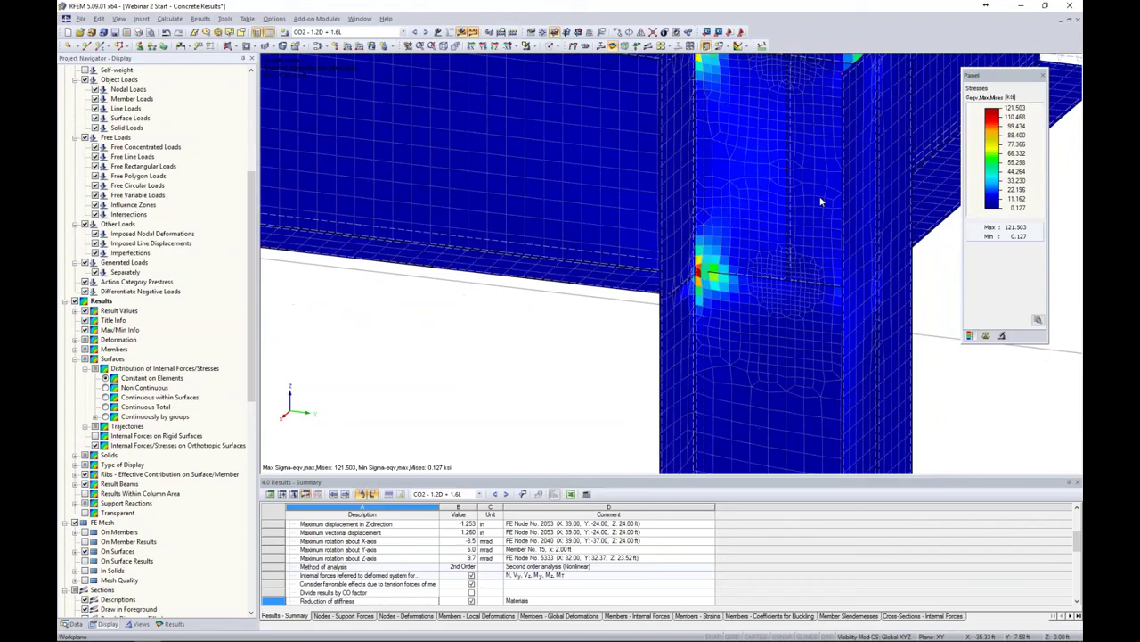
pyautogui.scroll(-2, 823, 203)
pyautogui.moveTo(886, 233); pyautogui.dragTo(749, 242, button='middle')
pyautogui.scroll(-1, 749, 243)
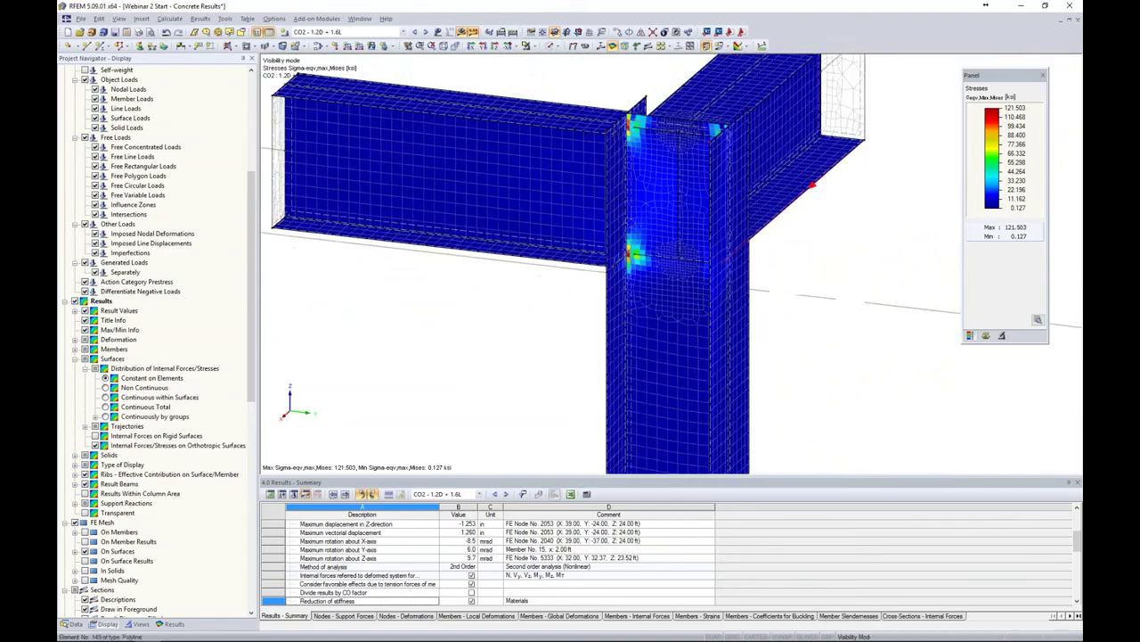
pyautogui.scroll(-3, 784, 233)
pyautogui.moveTo(835, 214); pyautogui.dragTo(761, 217, button='middle')
pyautogui.moveTo(708, 270); pyautogui.dragTo(796, 258, button='middle')
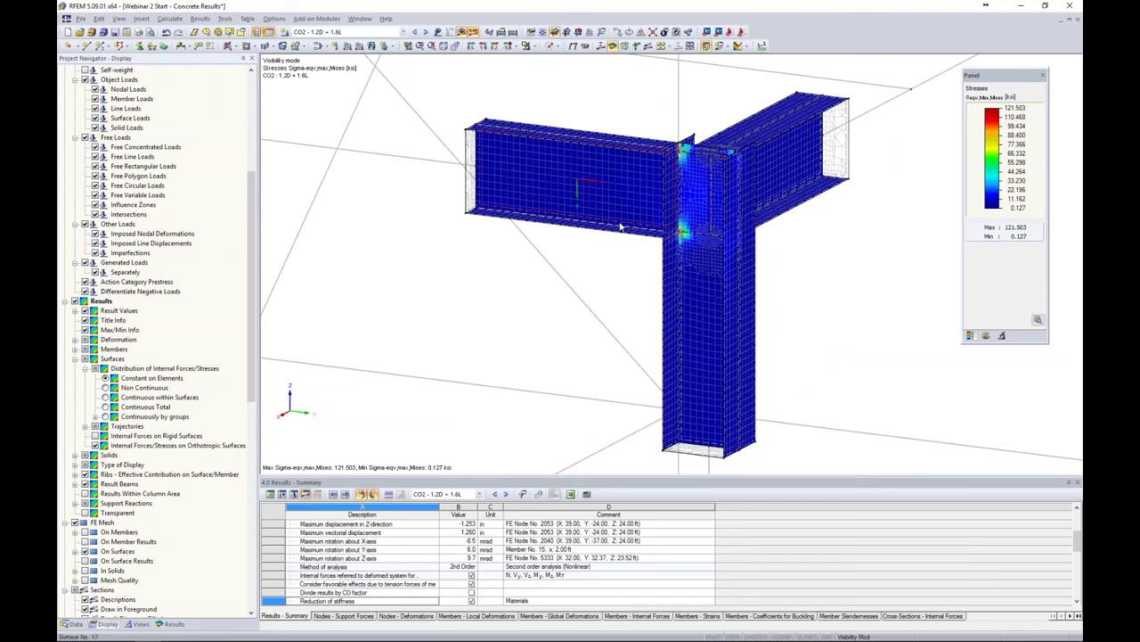
pyautogui.moveTo(854, 271); pyautogui.dragTo(783, 236, button='middle')
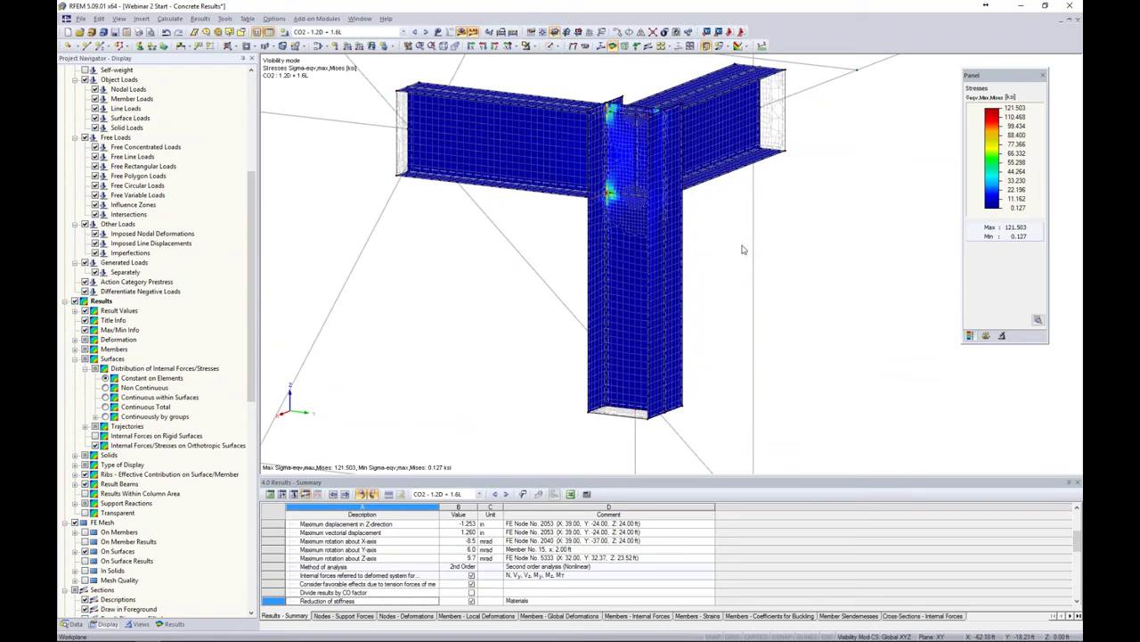
# - Open all the connection's surfaces for joint editing and review the available materials, keeping Steel A992
pyautogui.moveTo(722, 318); pyautogui.dragTo(504, 187)
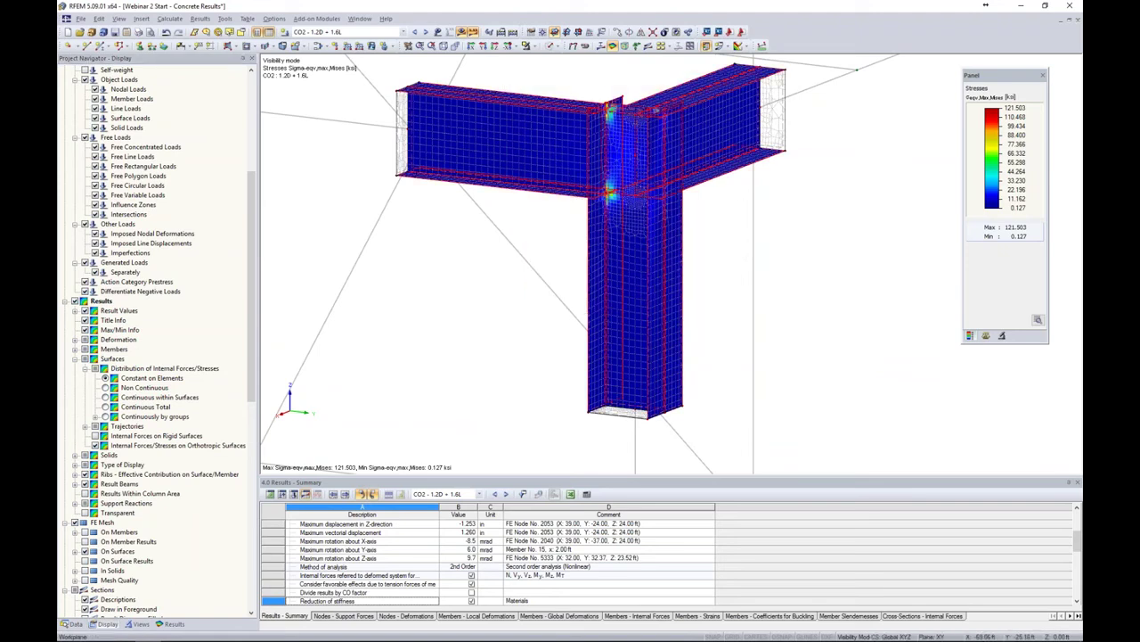
pyautogui.rightClick(552, 115)
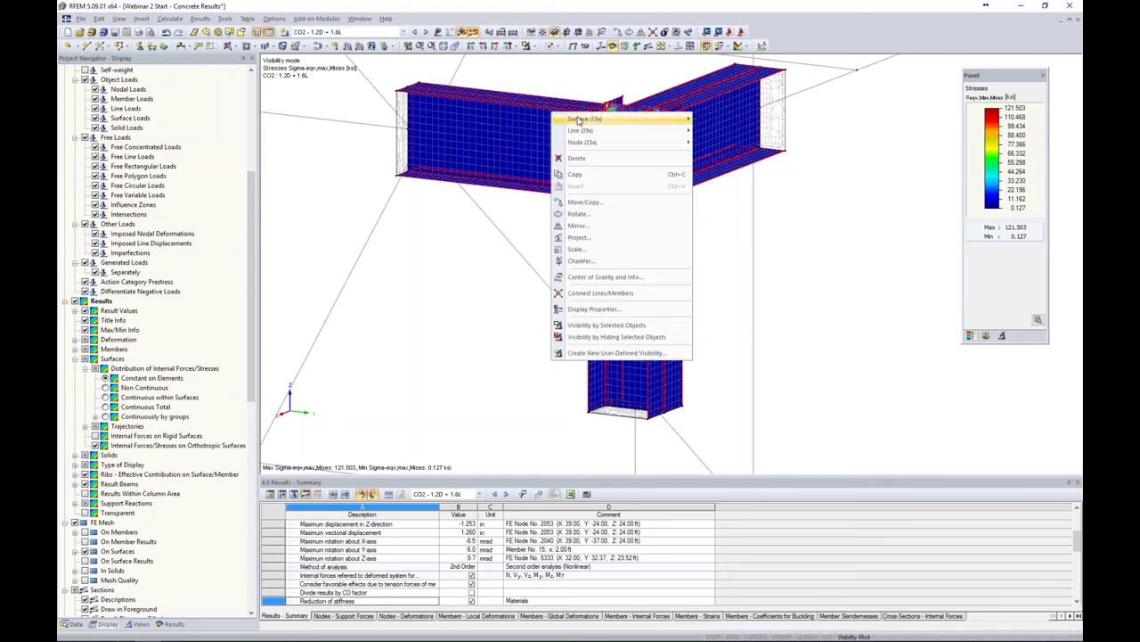
pyautogui.moveTo(580, 120)
pyautogui.click(717, 121)
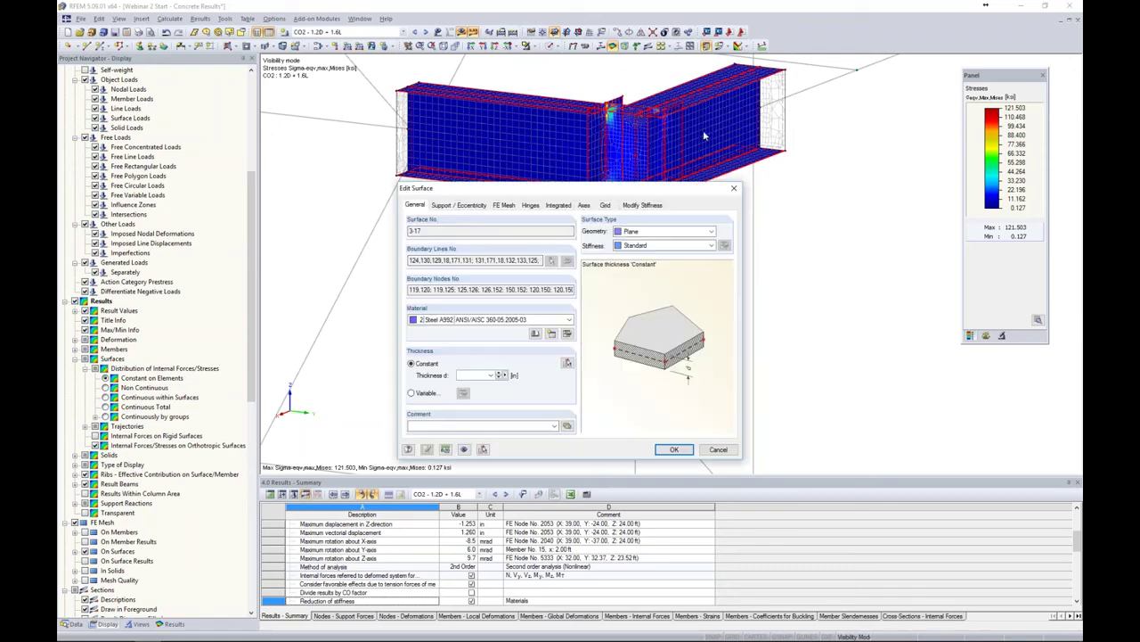
pyautogui.click(508, 319)
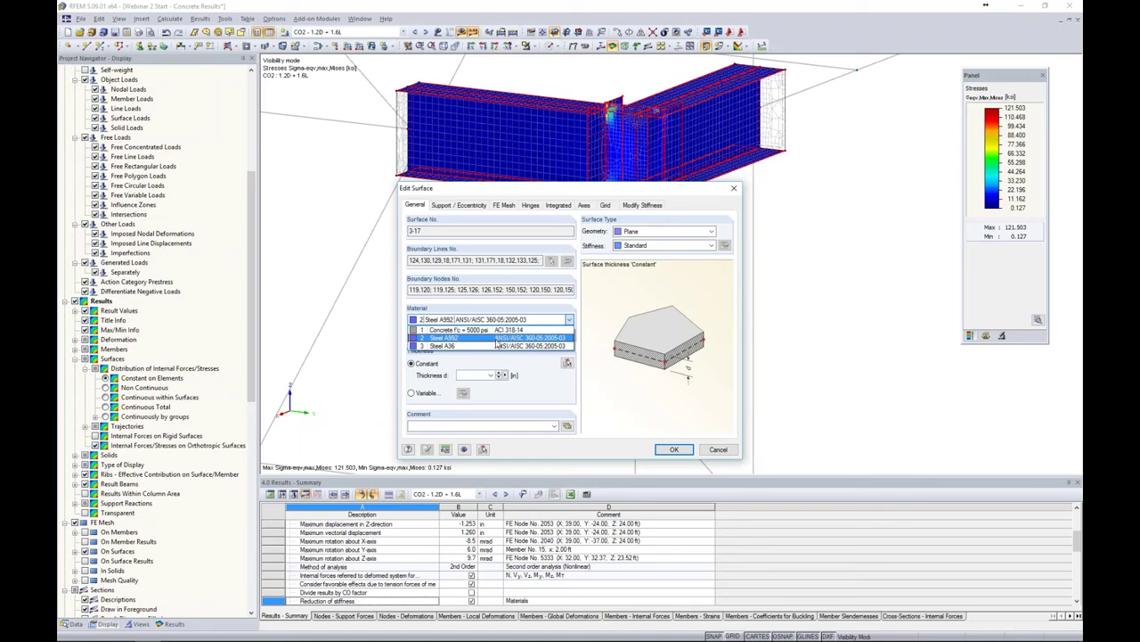
pyautogui.click(531, 365)
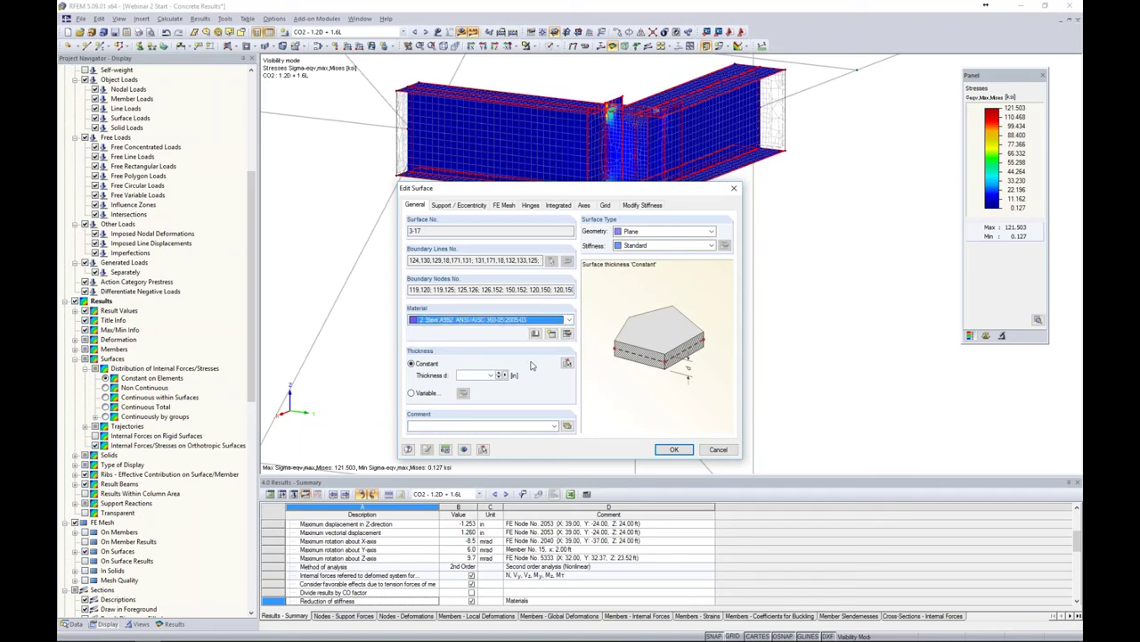
# - Create a new material for the surfaces by importing Steel A992 from the library's USA favorites group
pyautogui.click(553, 336)
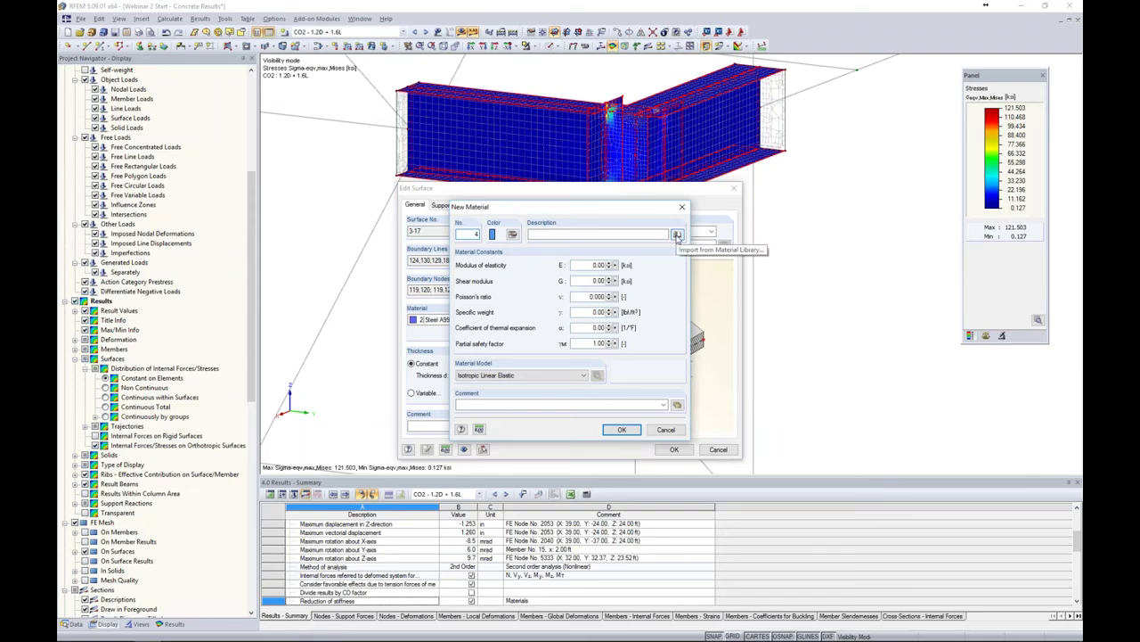
pyautogui.click(677, 235)
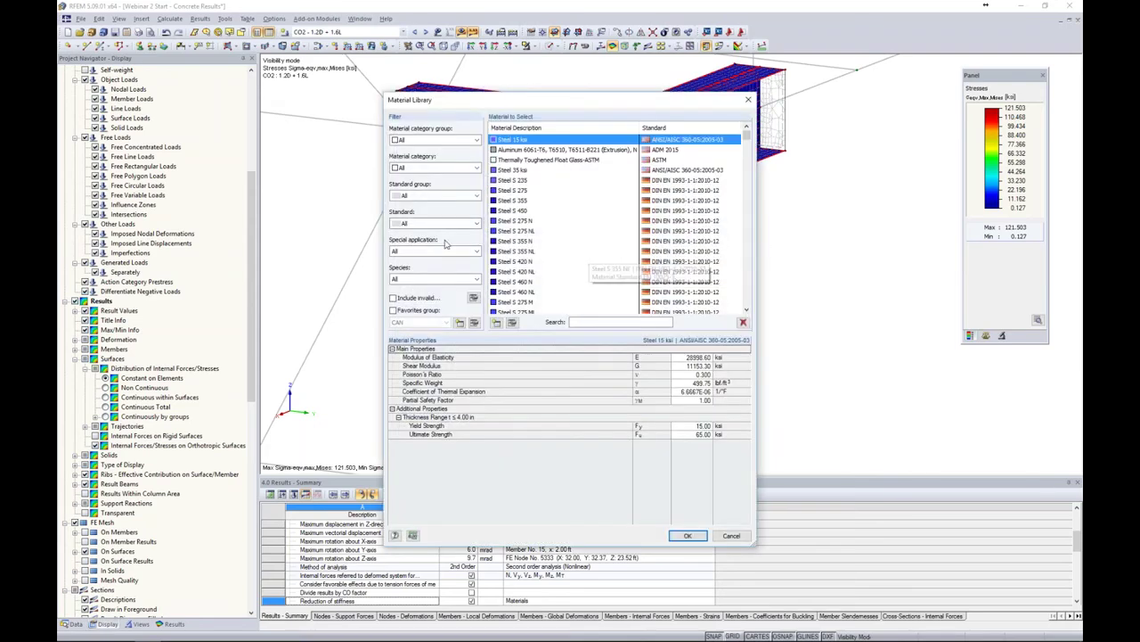
pyautogui.click(393, 310)
pyautogui.click(406, 322)
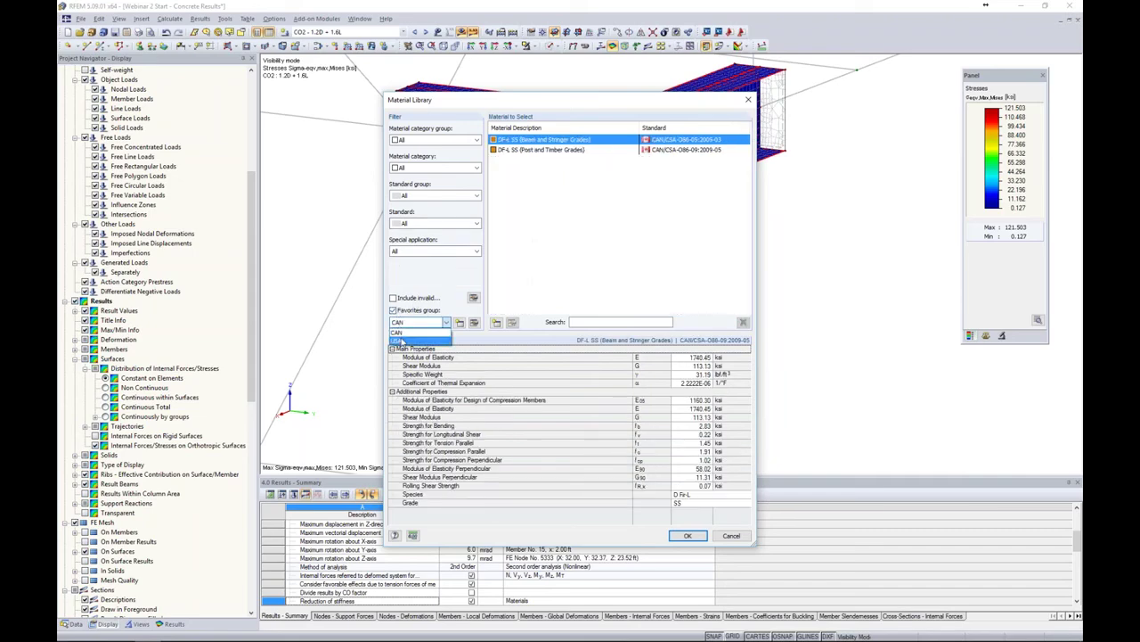
pyautogui.click(401, 341)
pyautogui.click(511, 160)
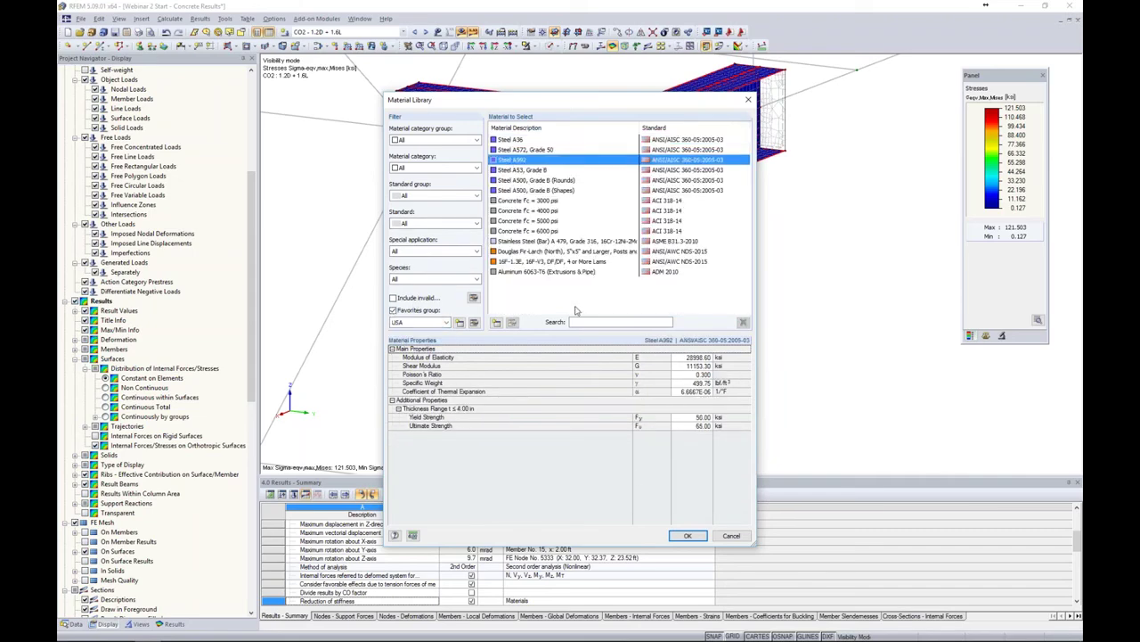
pyautogui.click(688, 535)
# - Give the new Steel A992 the Isotropic Plastic 2D/3D material model with a yield strength of 50 ksi
pyautogui.click(538, 375)
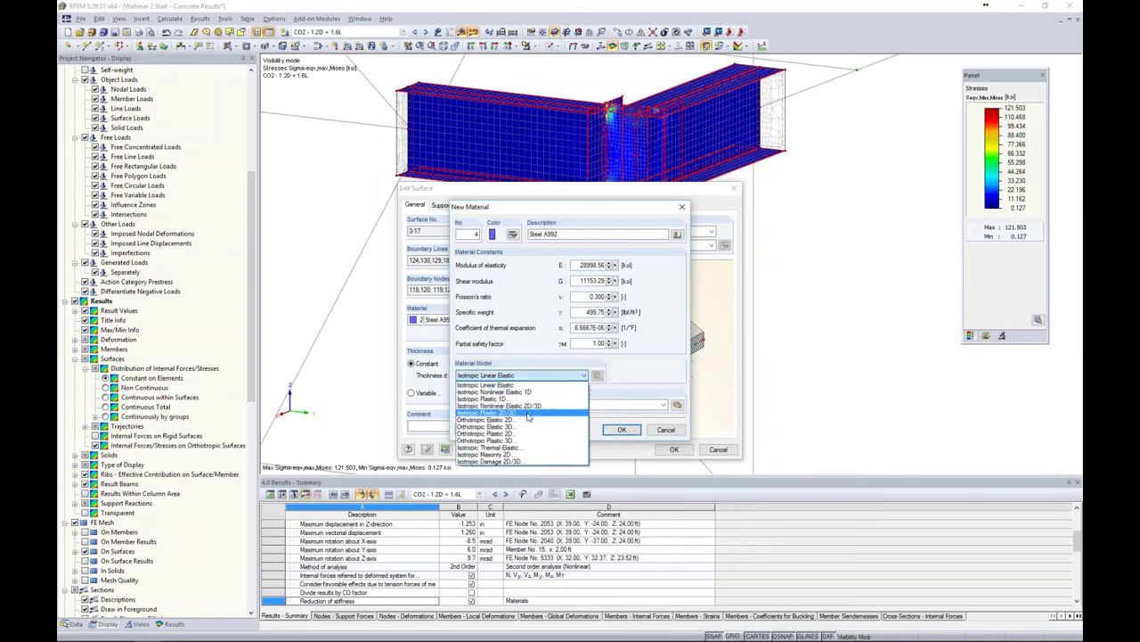
pyautogui.click(528, 414)
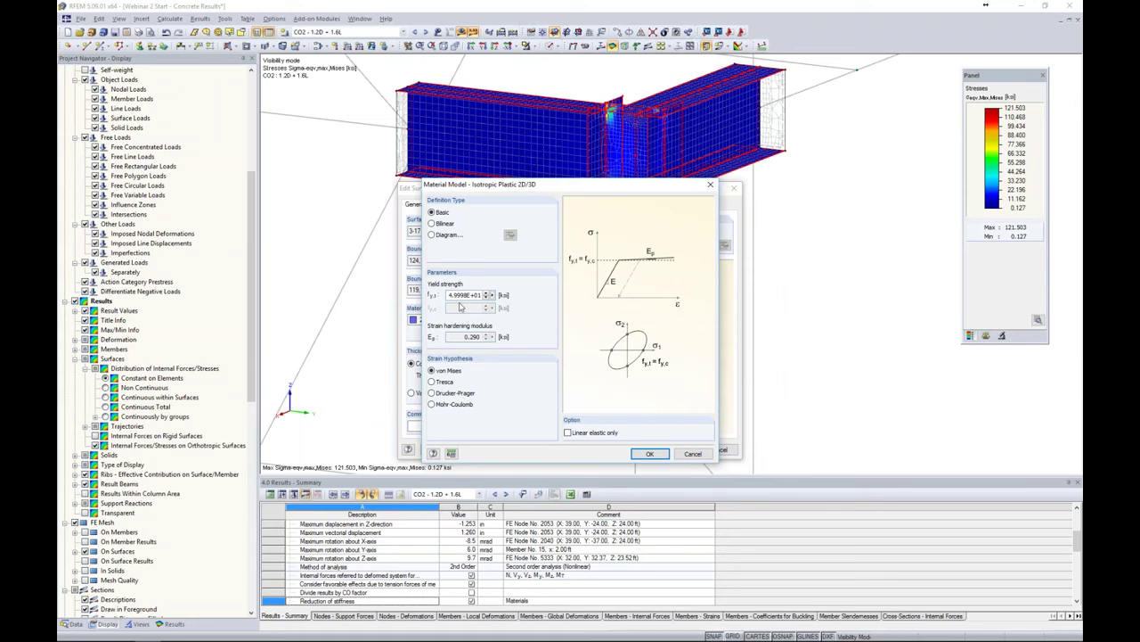
pyautogui.moveTo(449, 295); pyautogui.dragTo(563, 298)
pyautogui.write('50')
pyautogui.click(644, 454)
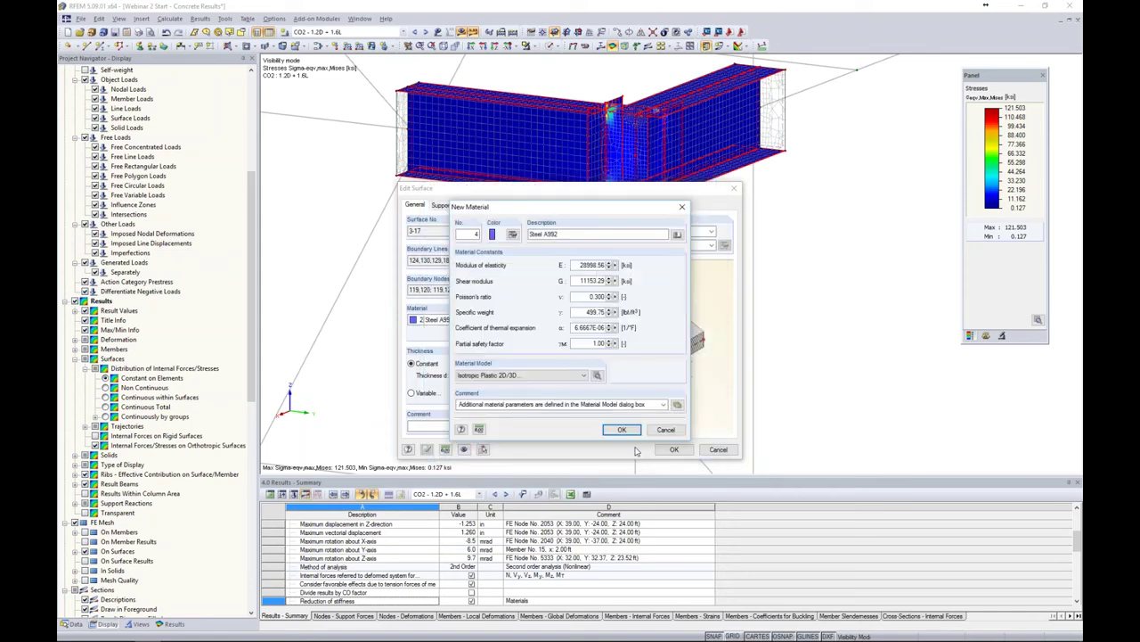
pyautogui.click(623, 430)
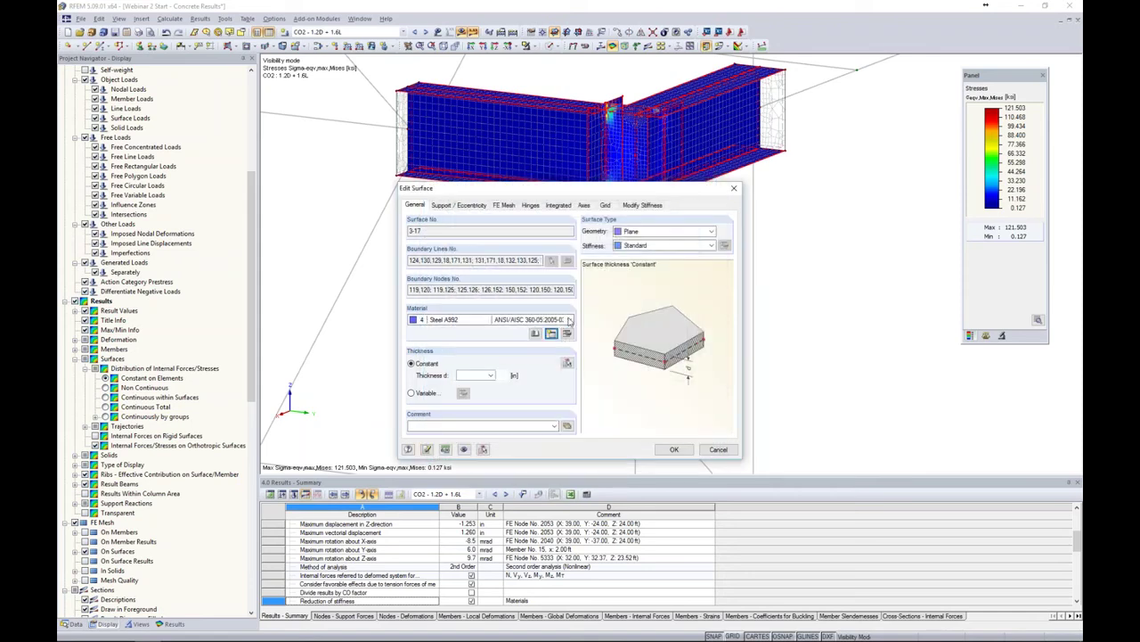
# - Assign the Isotropic Plastic 2D/3D Steel A992 material to the connection's surfaces and apply the surface changes
pyautogui.click(570, 319)
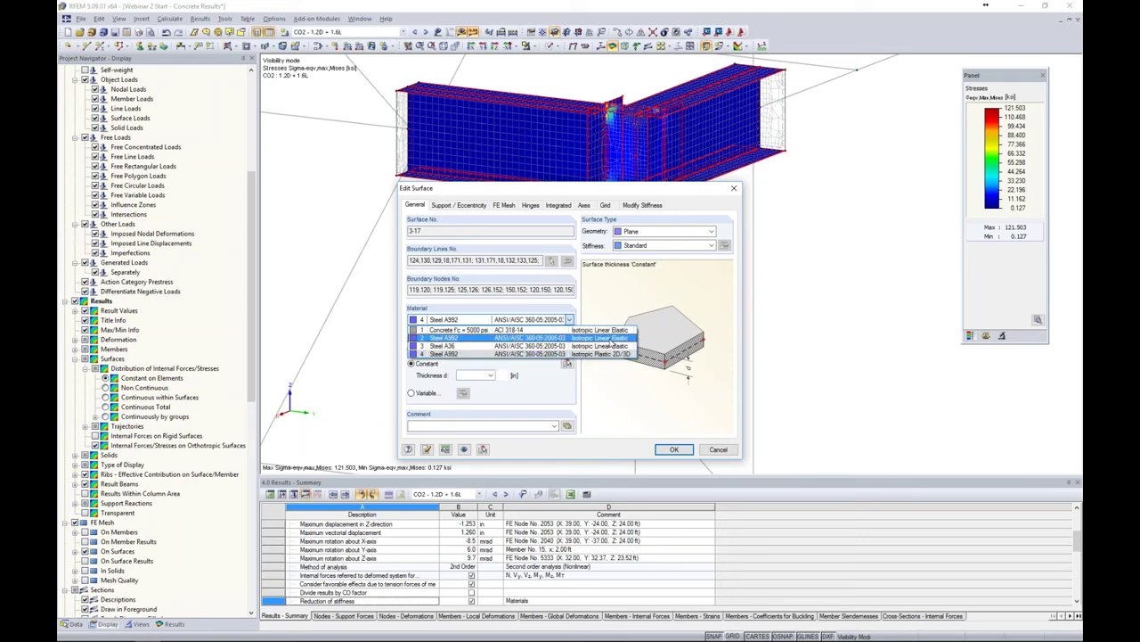
pyautogui.click(612, 407)
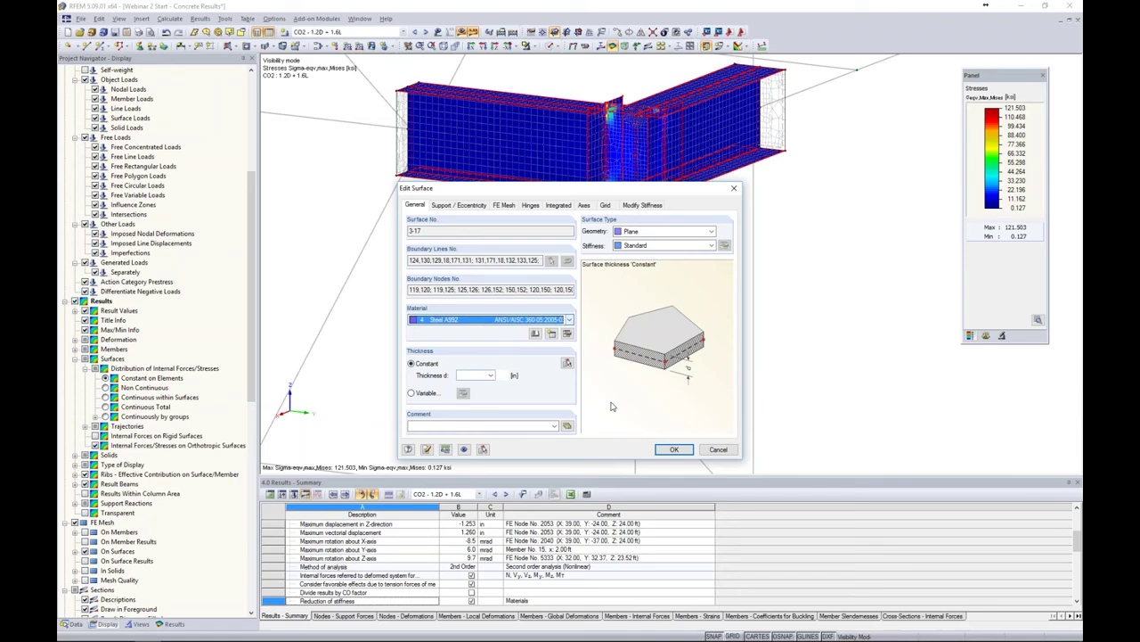
pyautogui.click(676, 449)
pyautogui.click(551, 346)
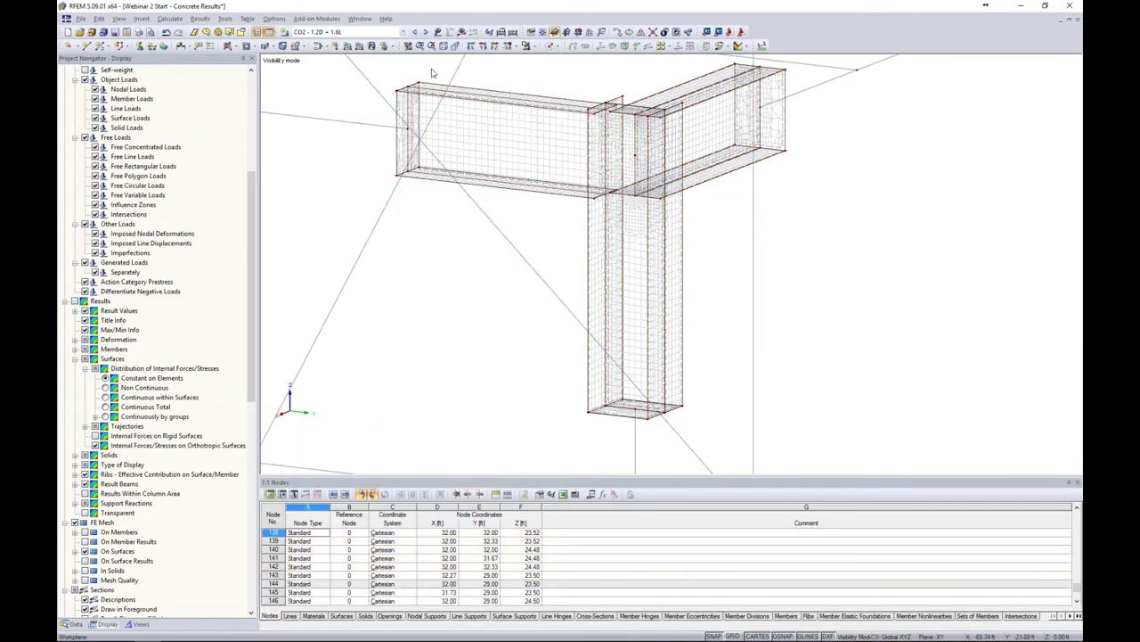
# - Recalculate the CO2 results with the plastic material and examine the von Mises stress peaks at the column web
pyautogui.click(462, 32)
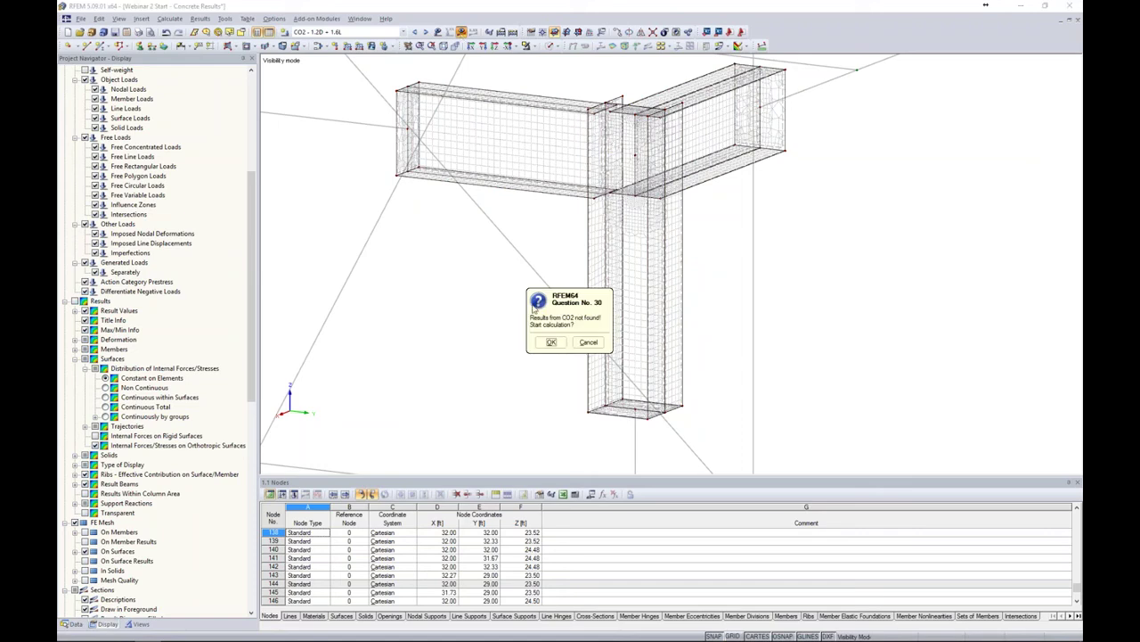
pyautogui.click(551, 342)
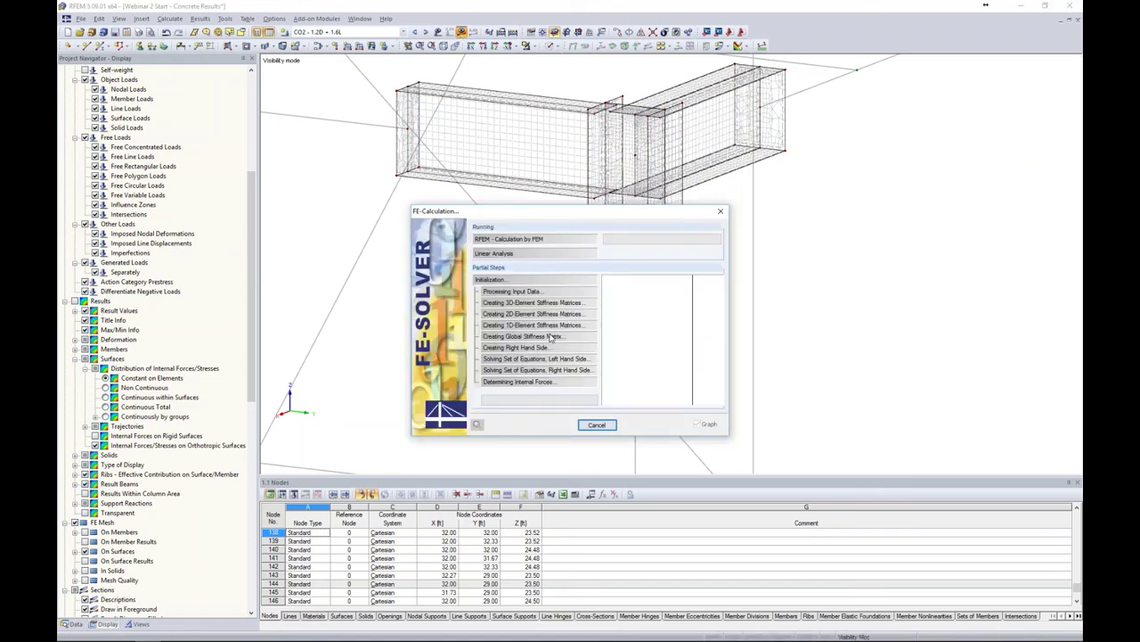
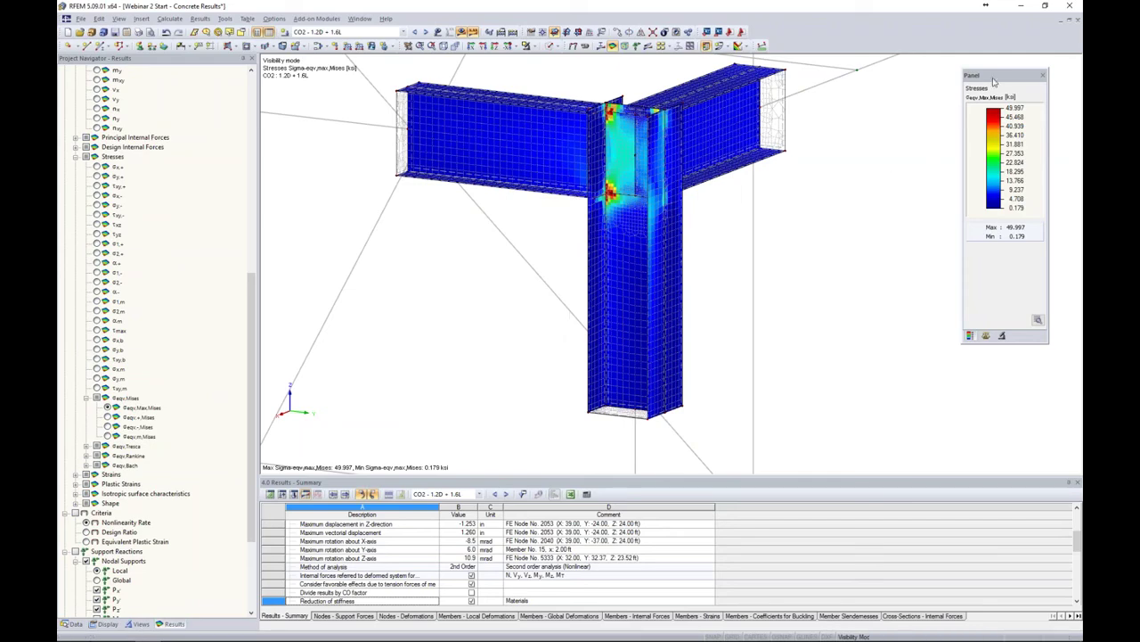
pyautogui.moveTo(994, 78); pyautogui.dragTo(866, 85)
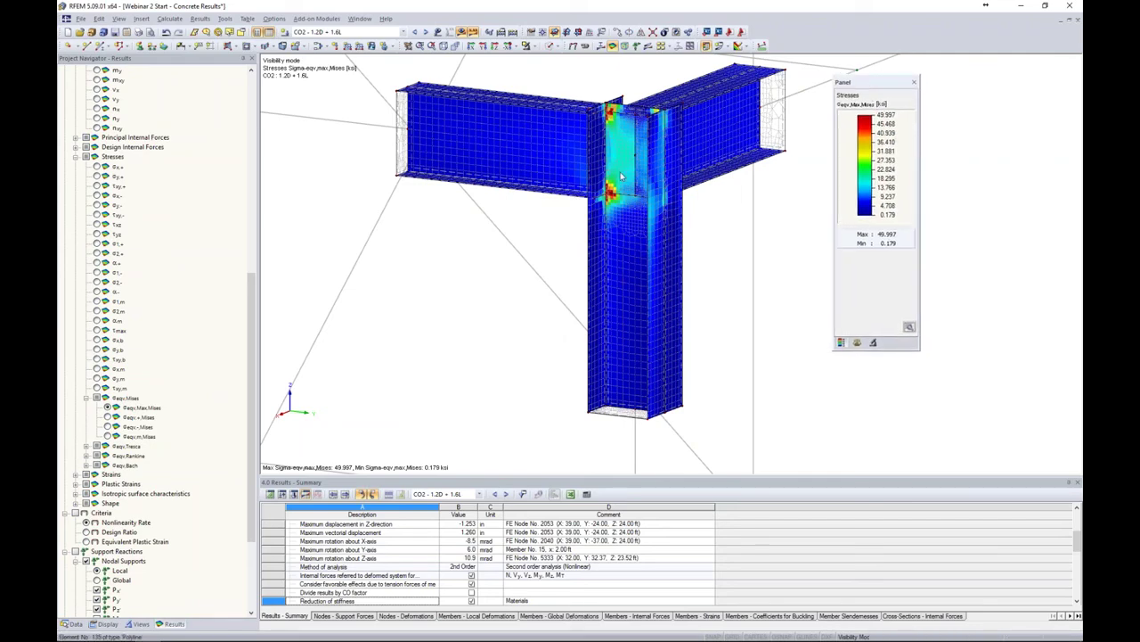
pyautogui.scroll(3, 631, 177)
pyautogui.scroll(1, 633, 181)
pyautogui.moveTo(633, 143); pyautogui.dragTo(652, 222, button='middle')
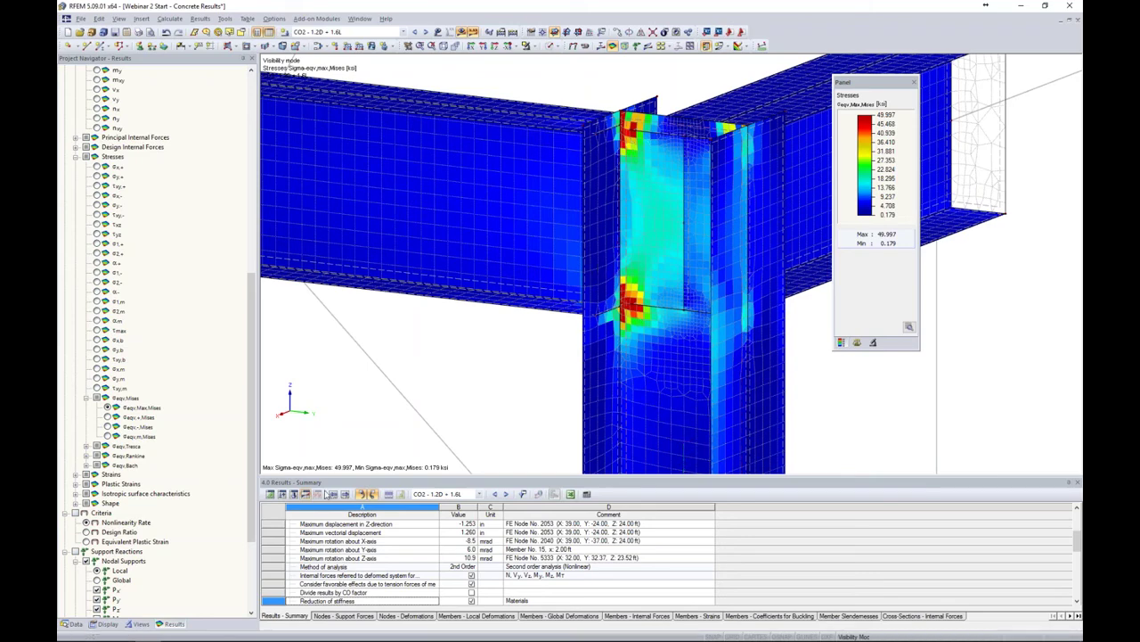
# - View the Nonlinearity Rate criterion at the connection, and return to the maximum equivalent von Mises stresses
pyautogui.scroll(-5, 178, 518)
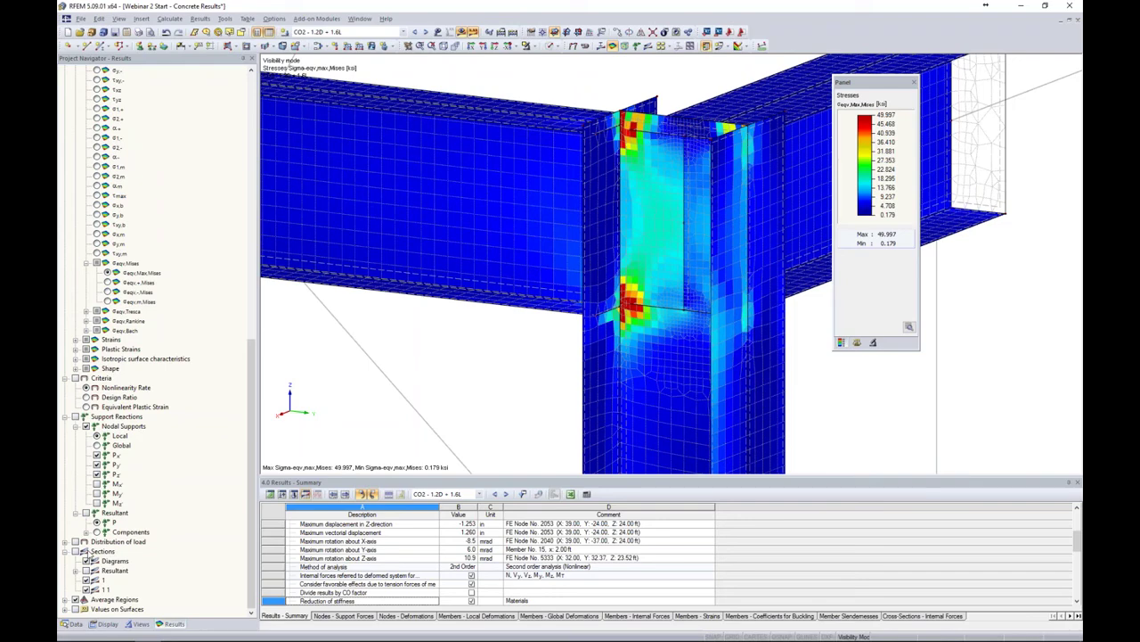
pyautogui.click(76, 378)
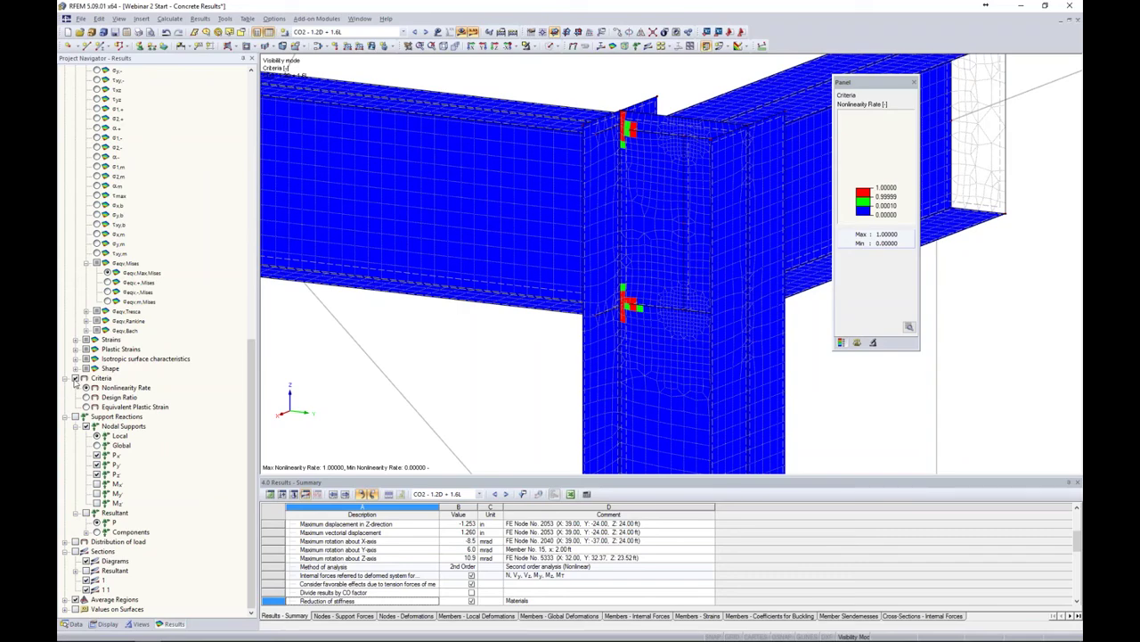
pyautogui.click(75, 379)
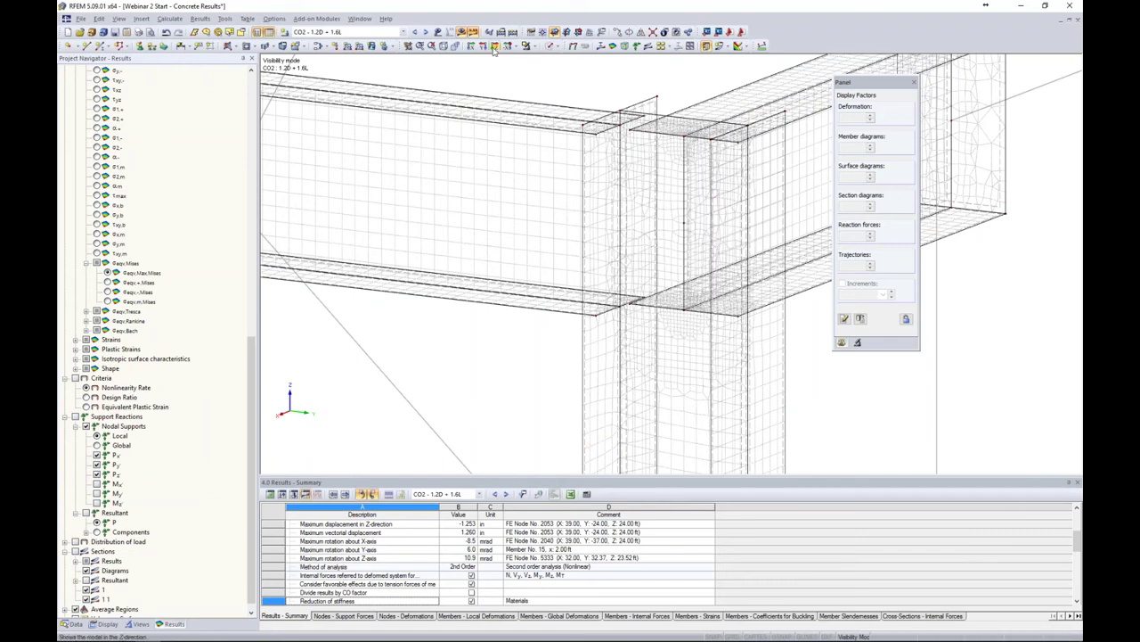
pyautogui.scroll(1, 128, 339)
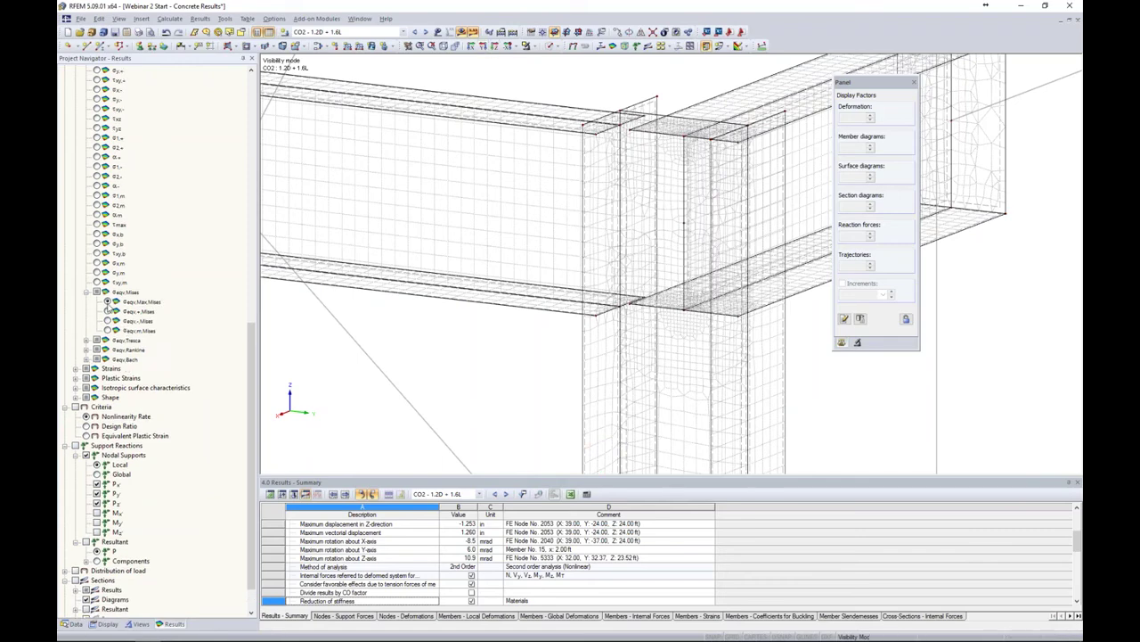
pyautogui.click(107, 302)
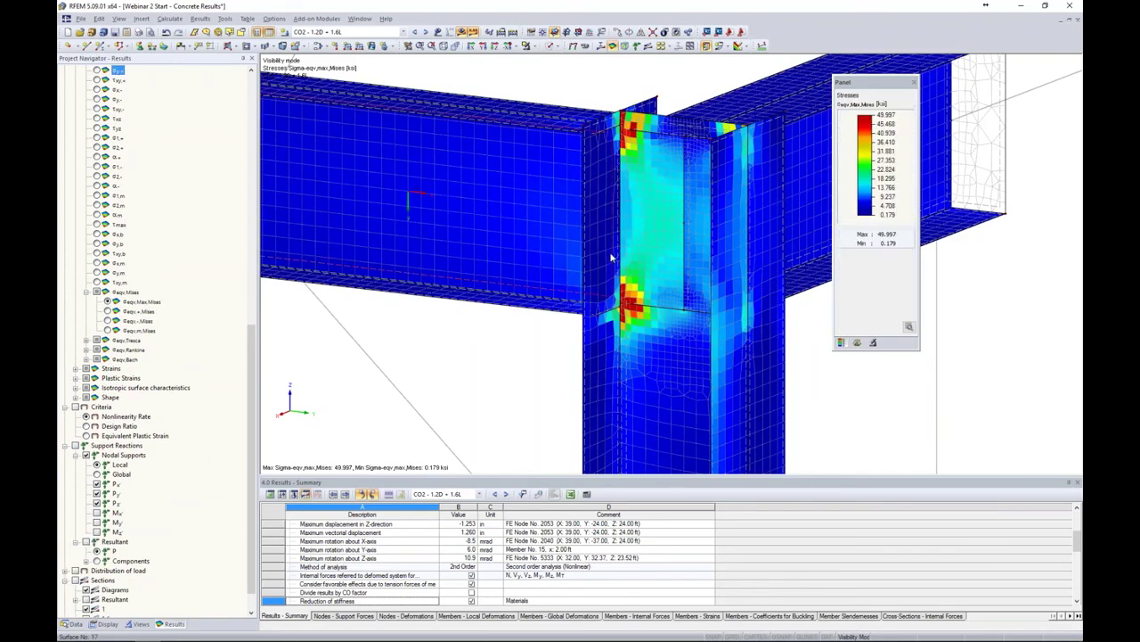
# - Print the connection's von Mises stress graphic to a 3D PDF, keeping only the current window
pyautogui.scroll(-2, 612, 258)
pyautogui.scroll(-3, 613, 257)
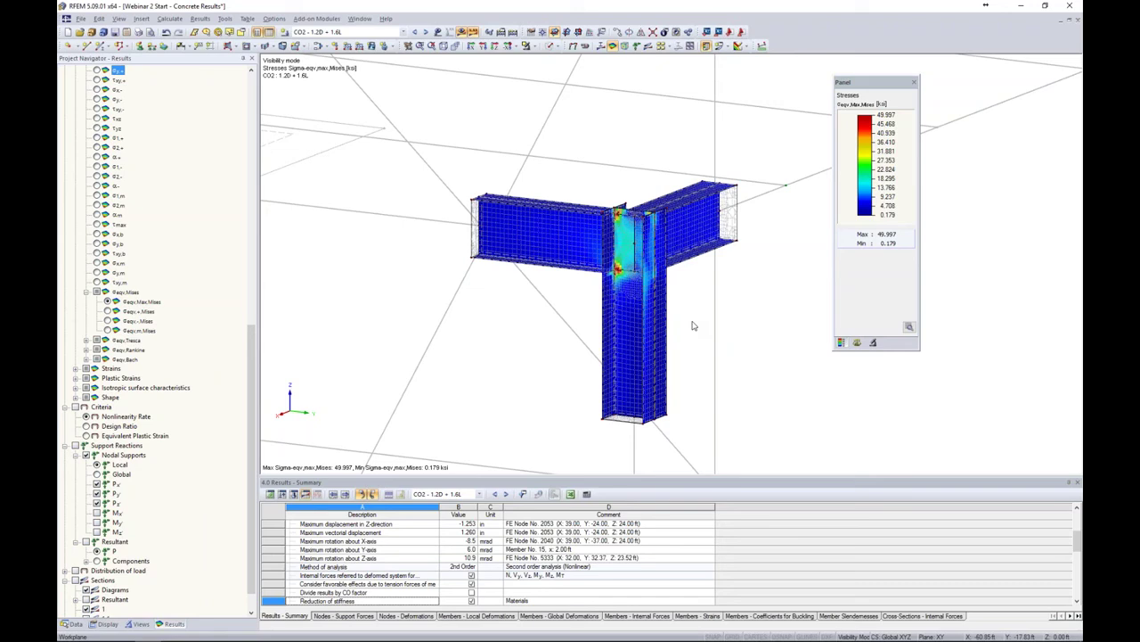
pyautogui.moveTo(678, 300); pyautogui.dragTo(648, 240, button='middle')
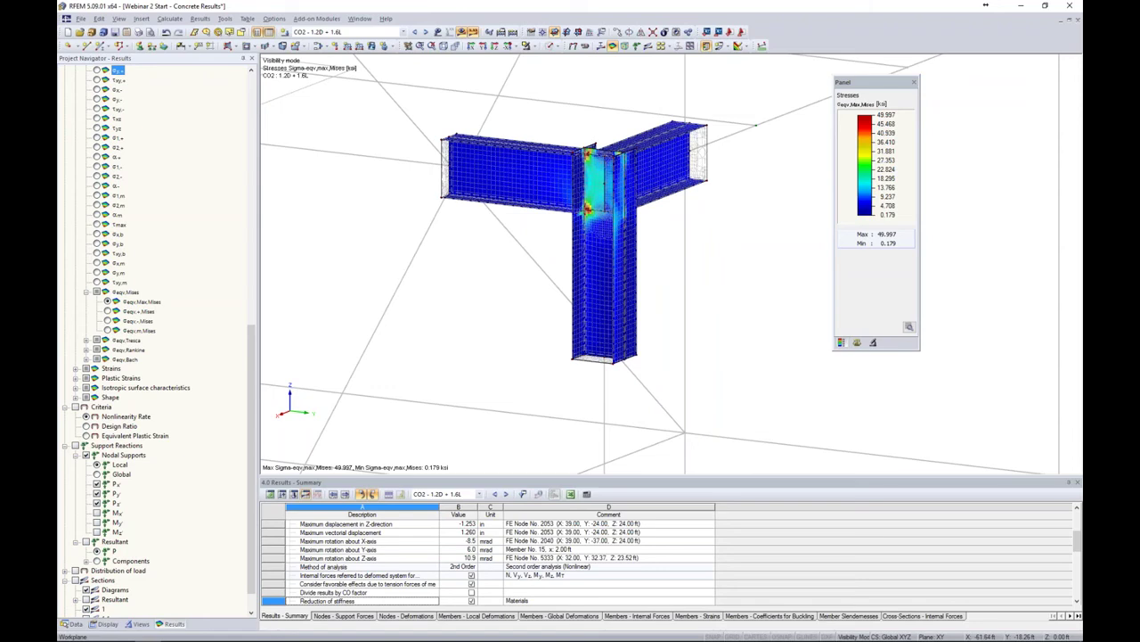
pyautogui.scroll(-5, 659, 253)
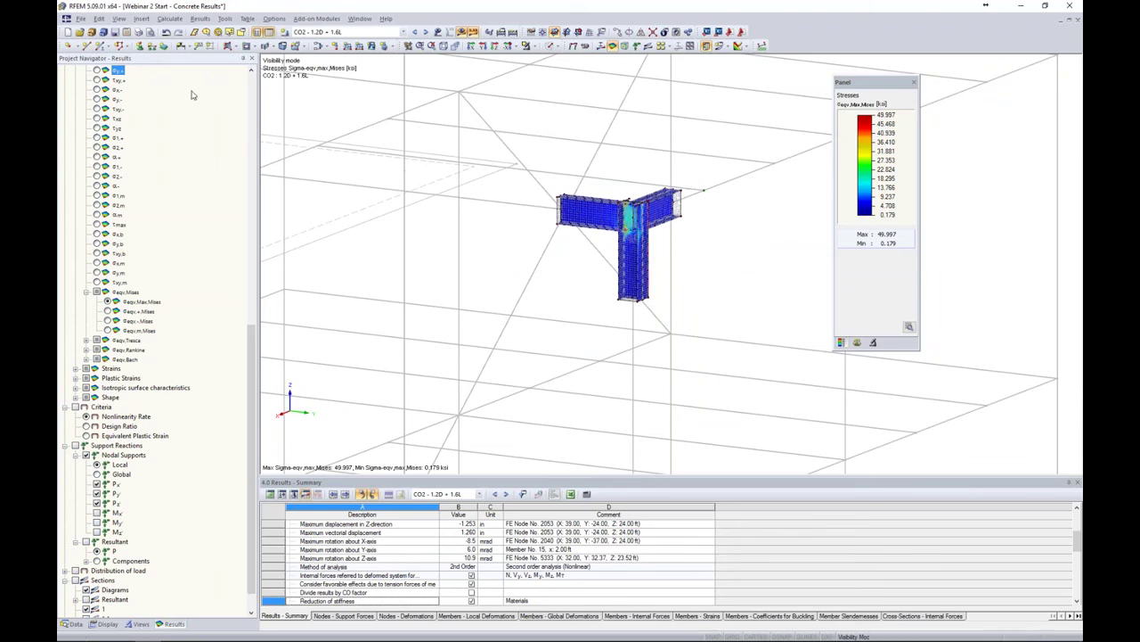
pyautogui.click(80, 20)
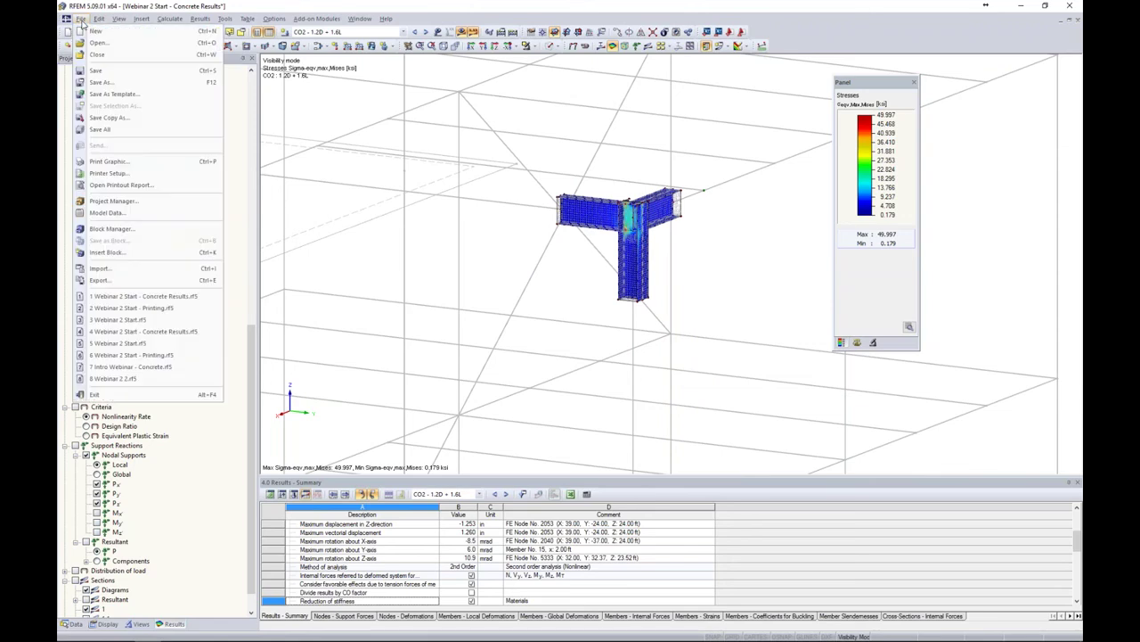
pyautogui.click(308, 110)
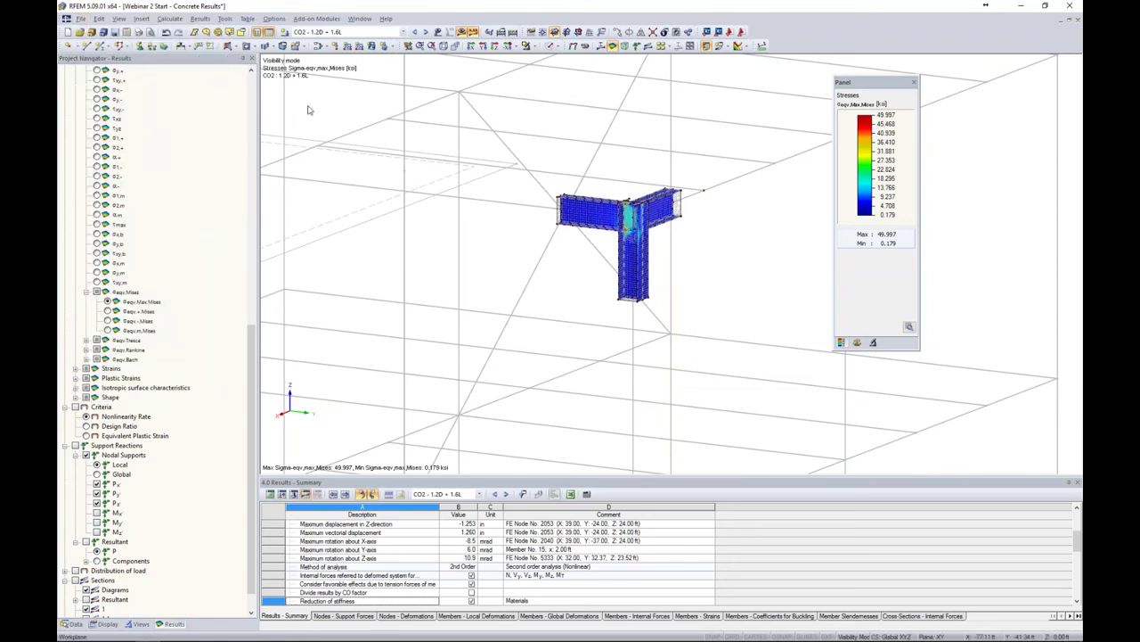
pyautogui.click(139, 33)
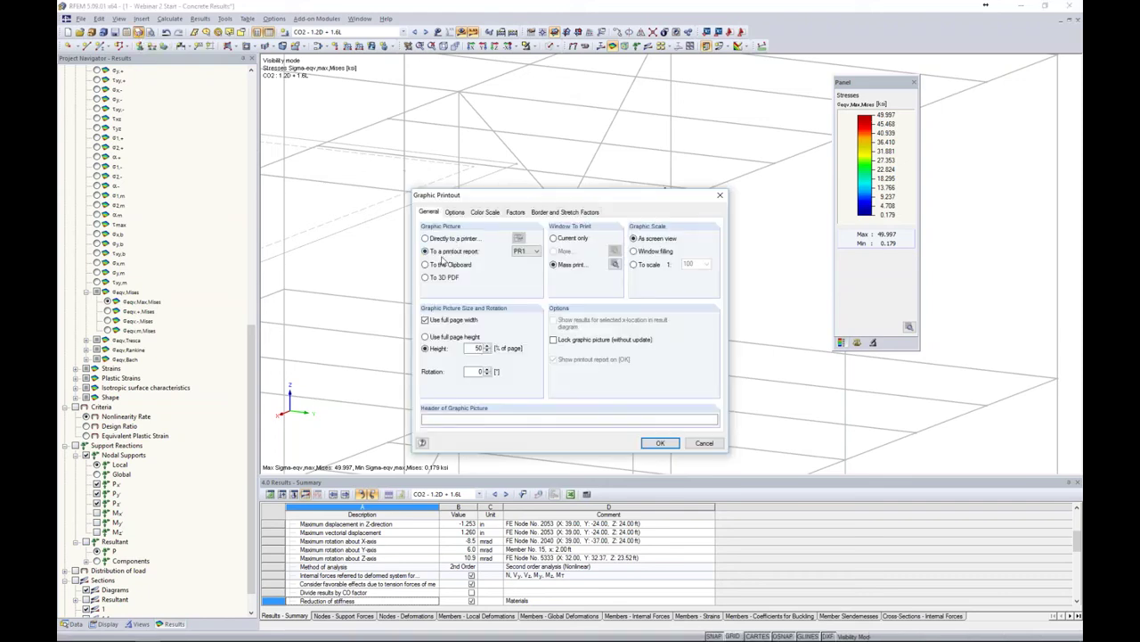
pyautogui.click(426, 277)
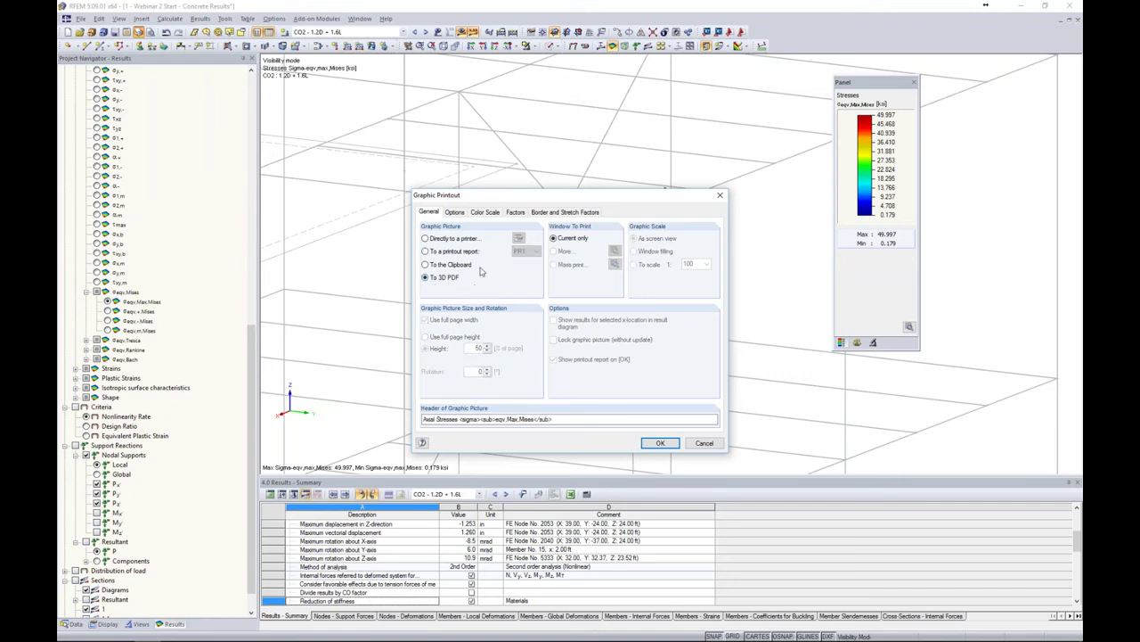
pyautogui.click(660, 443)
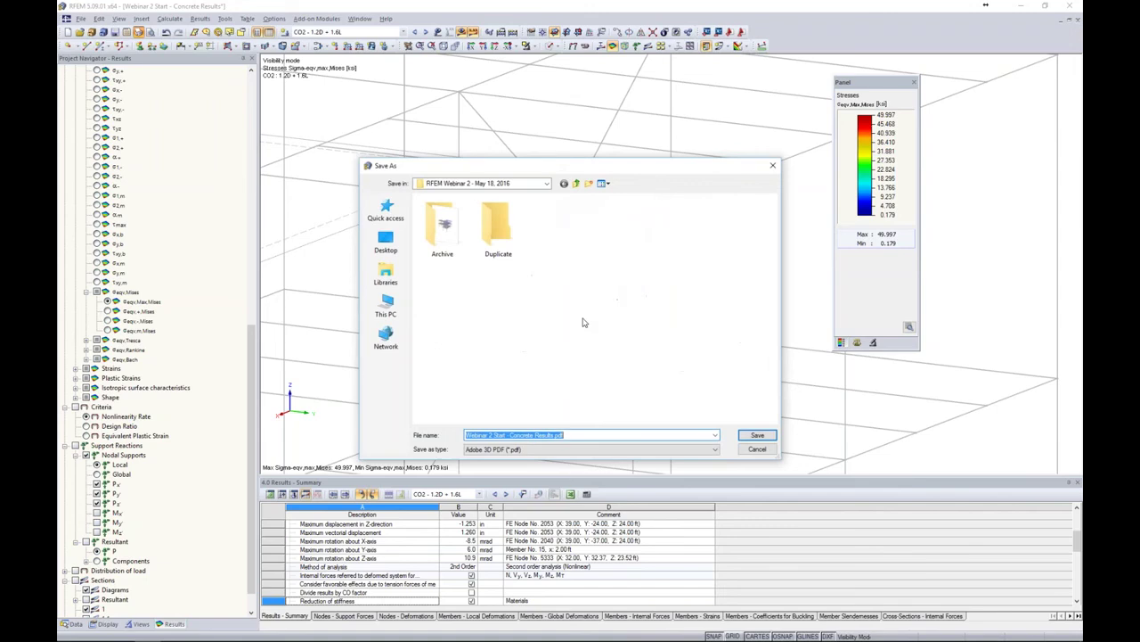
# - Save the 3D PDF as Webinar 2 Start - Concrete Results.pdf in the desktop's Customer Models folder
pyautogui.click(386, 241)
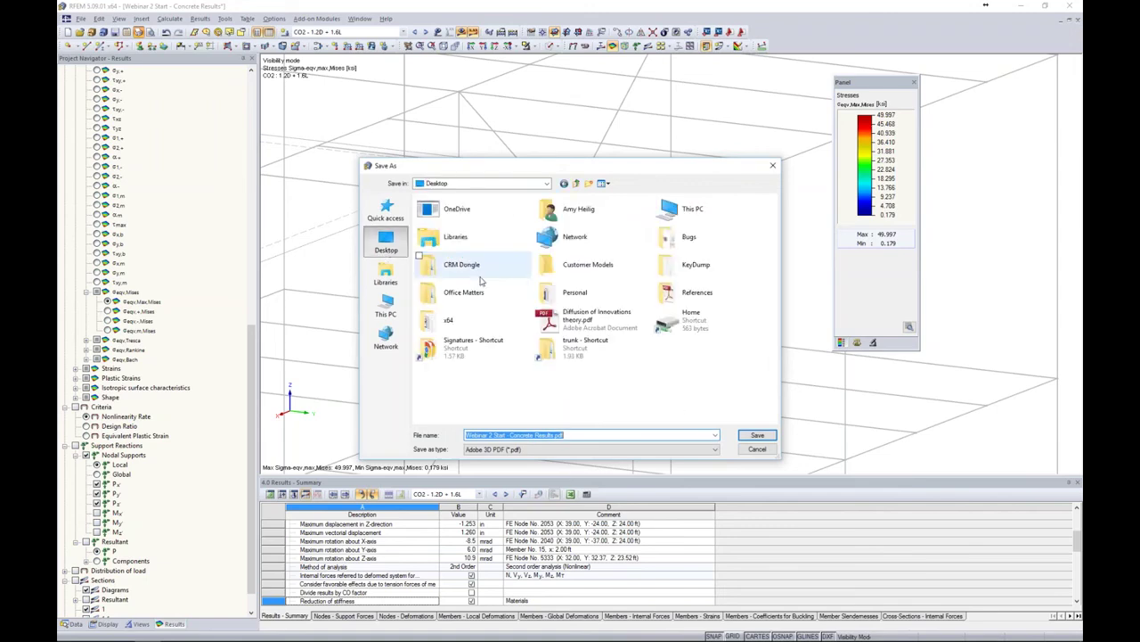
pyautogui.doubleClick(583, 264)
pyautogui.press('Return')
pyautogui.click(599, 329)
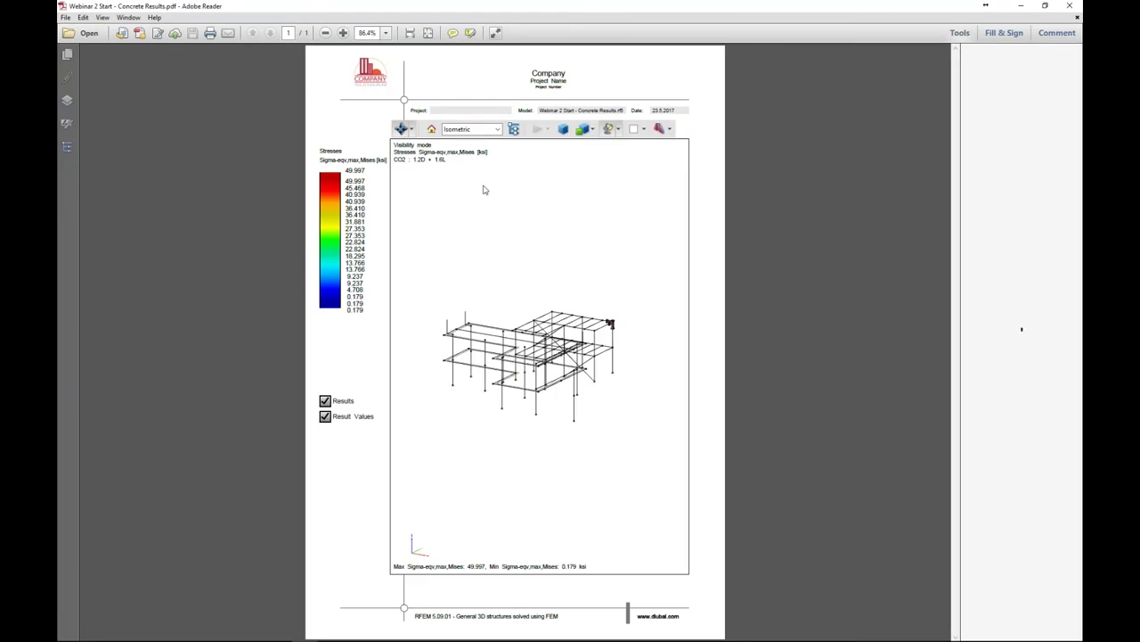
# - Spin the frame model in the exported 3D PDF to view it from another side
pyautogui.click(412, 130)
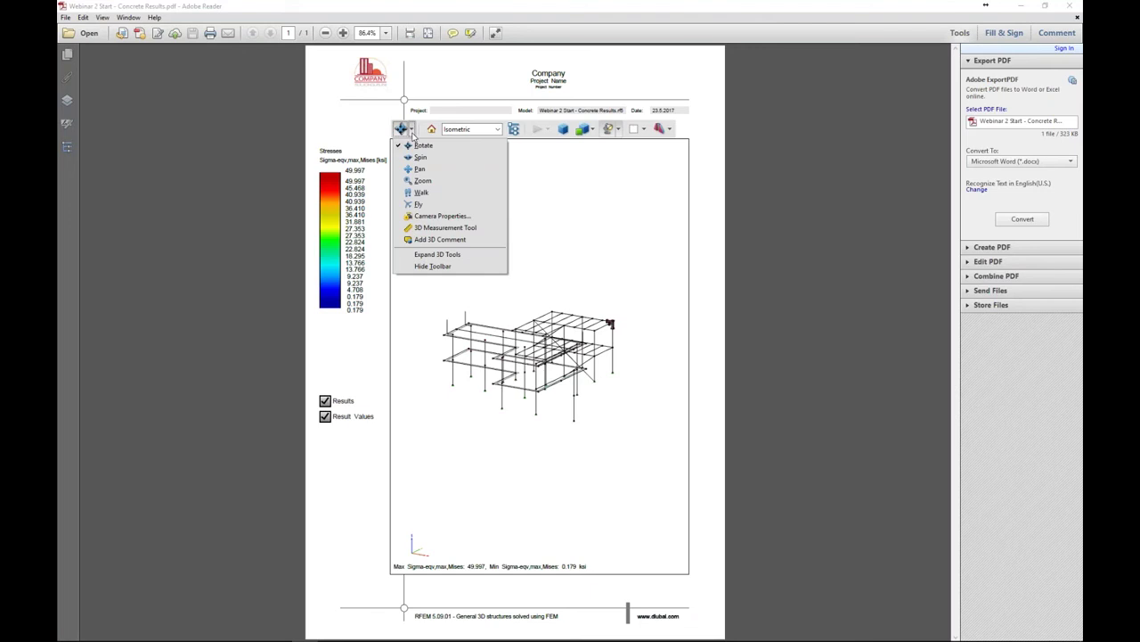
pyautogui.click(419, 157)
pyautogui.moveTo(629, 367); pyautogui.dragTo(536, 367)
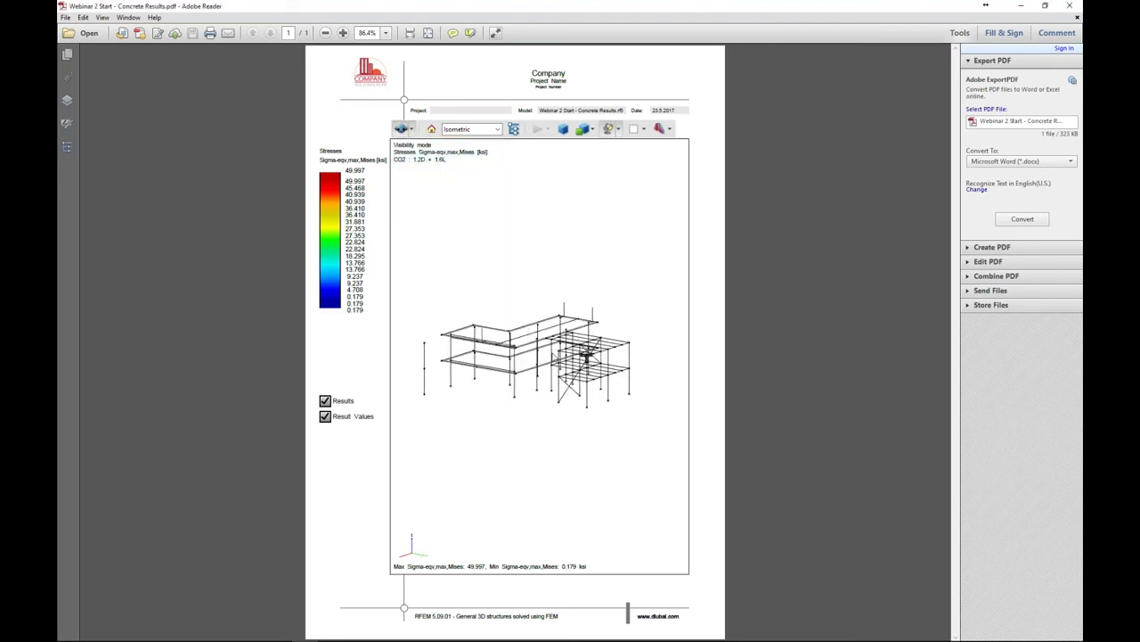
# - Examine the corner connection's stresses up close in the 3D PDF with the Pan tool, and close the PDF
pyautogui.click(411, 130)
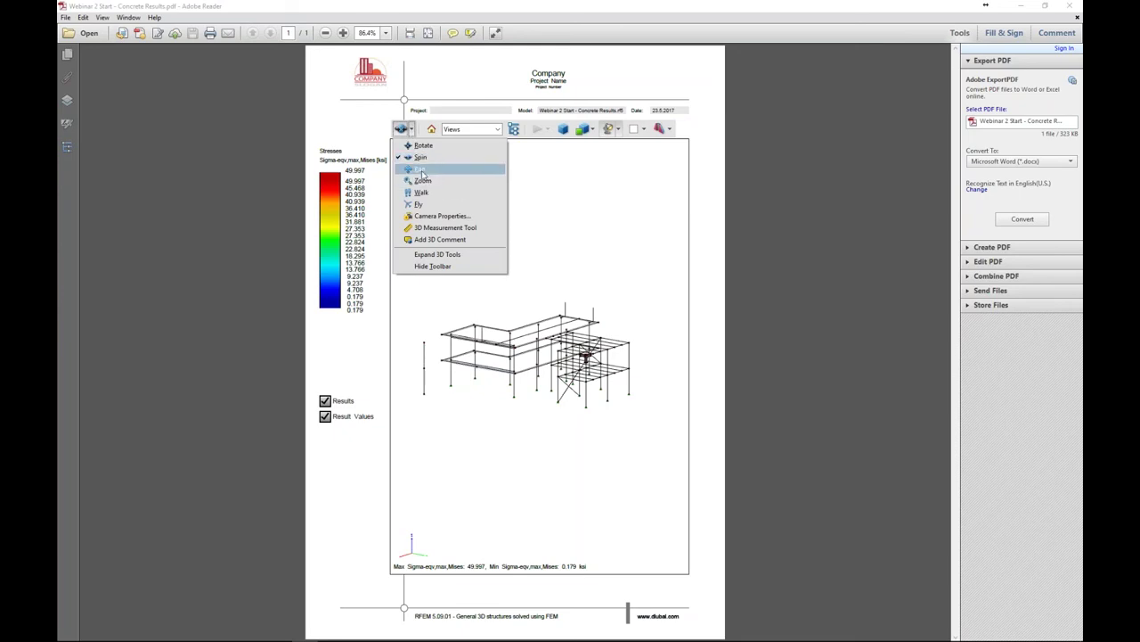
pyautogui.click(422, 169)
pyautogui.scroll(10, 539, 356)
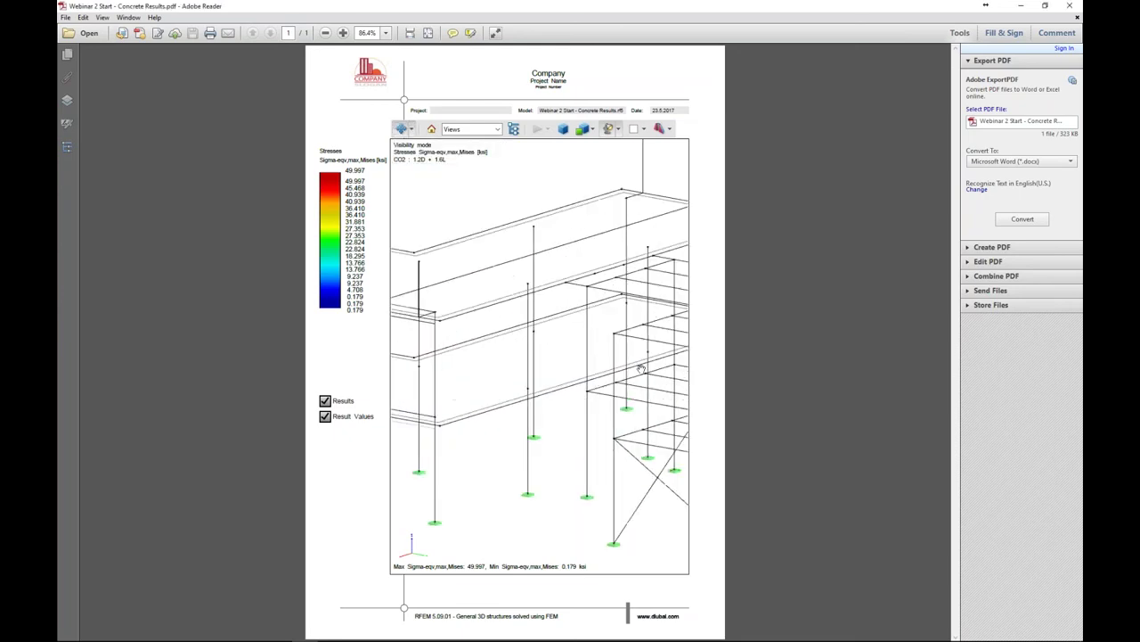
pyautogui.scroll(10, 541, 354)
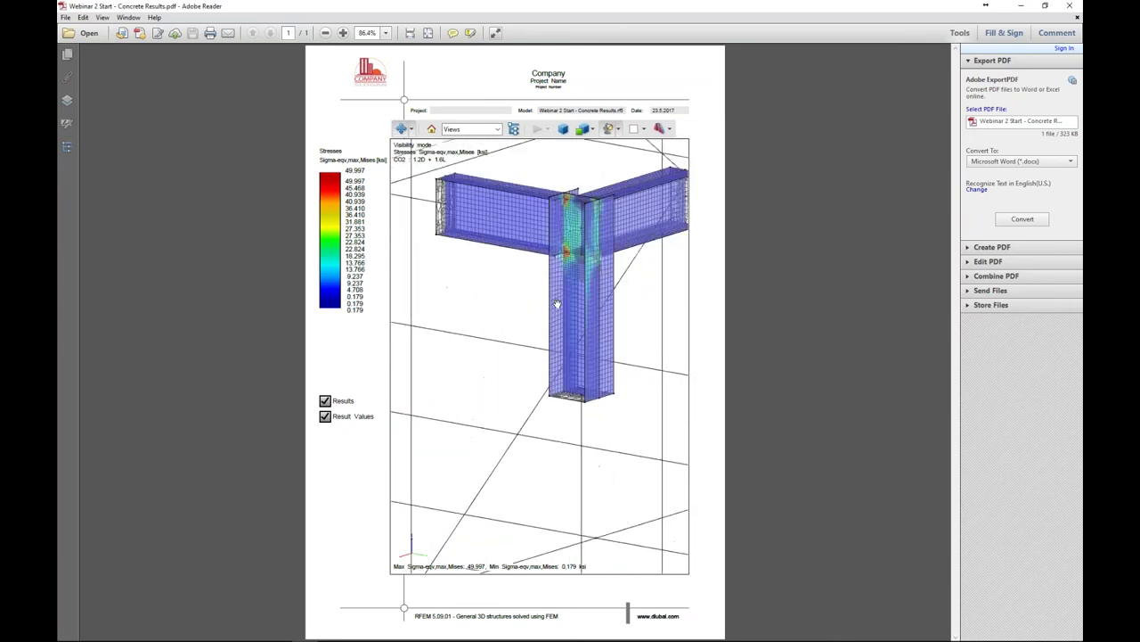
pyautogui.scroll(5, 543, 348)
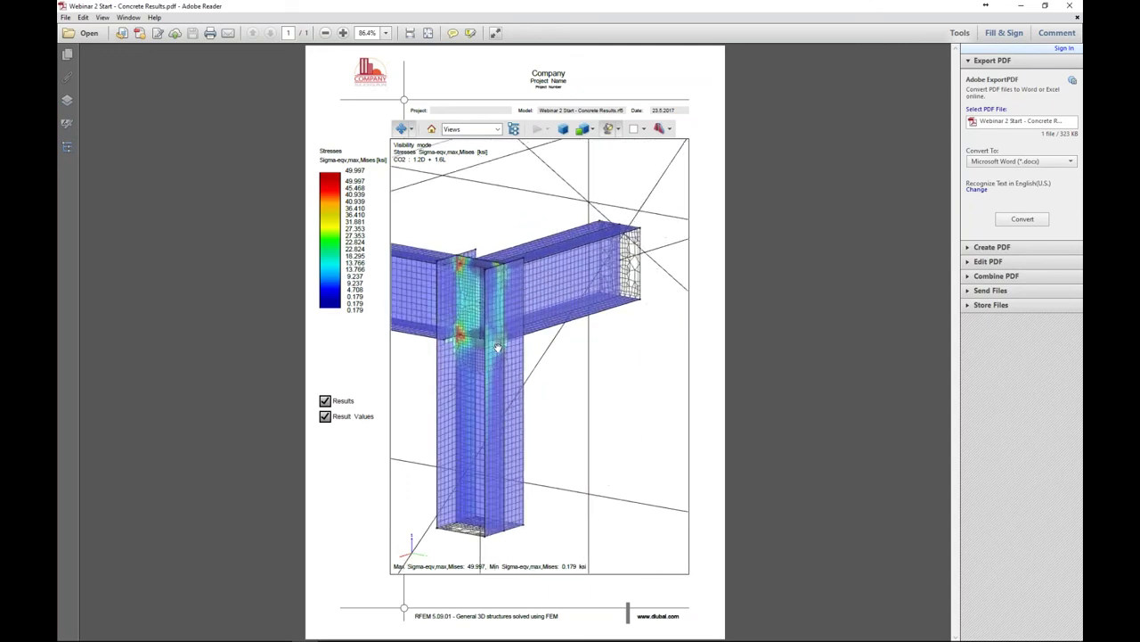
pyautogui.moveTo(540, 350); pyautogui.dragTo(604, 346)
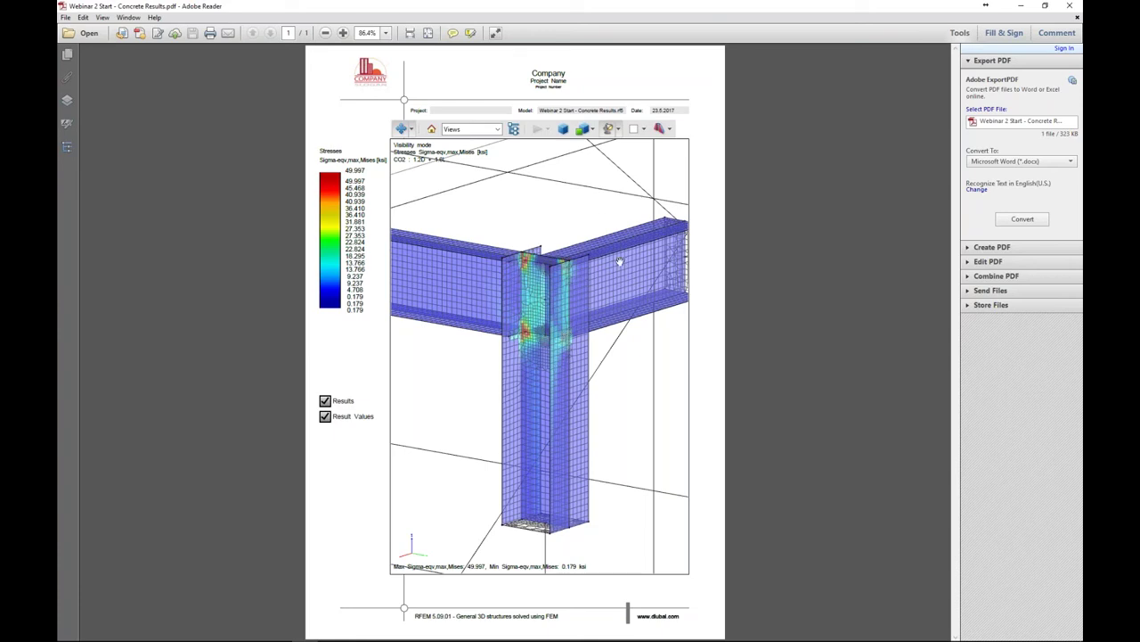
pyautogui.click(1069, 7)
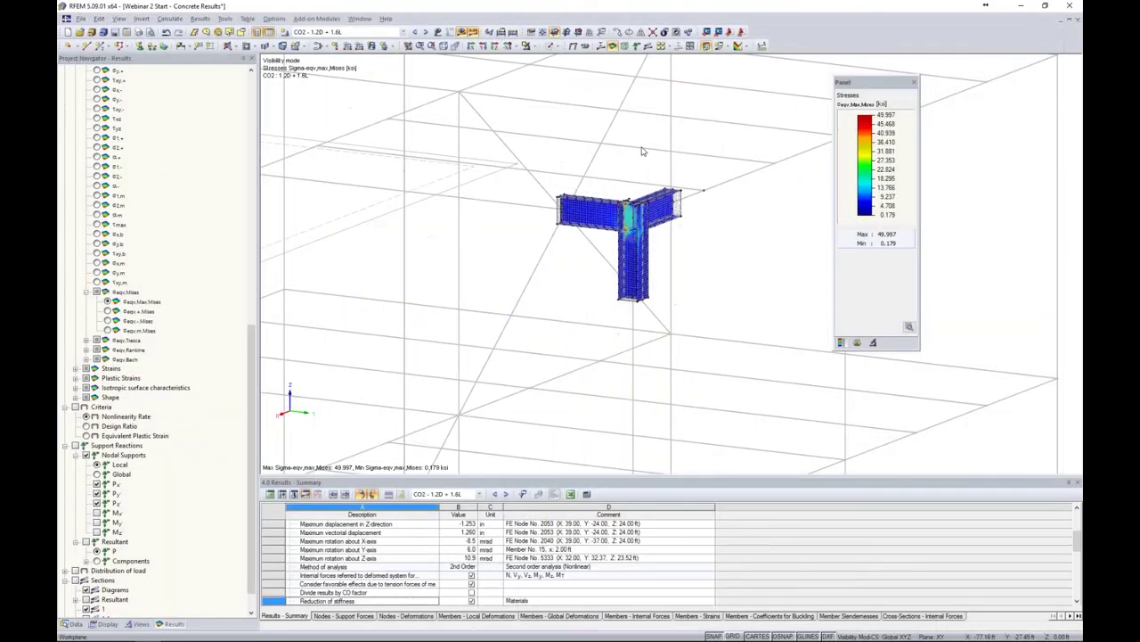
# - Switch to the open Webinar 2 Start - Printing model and bring its slab results into view
pyautogui.keyDown('ctrl'); pyautogui.moveTo(695, 245); pyautogui.dragTo(728, 234, button='middle'); pyautogui.keyUp('ctrl')
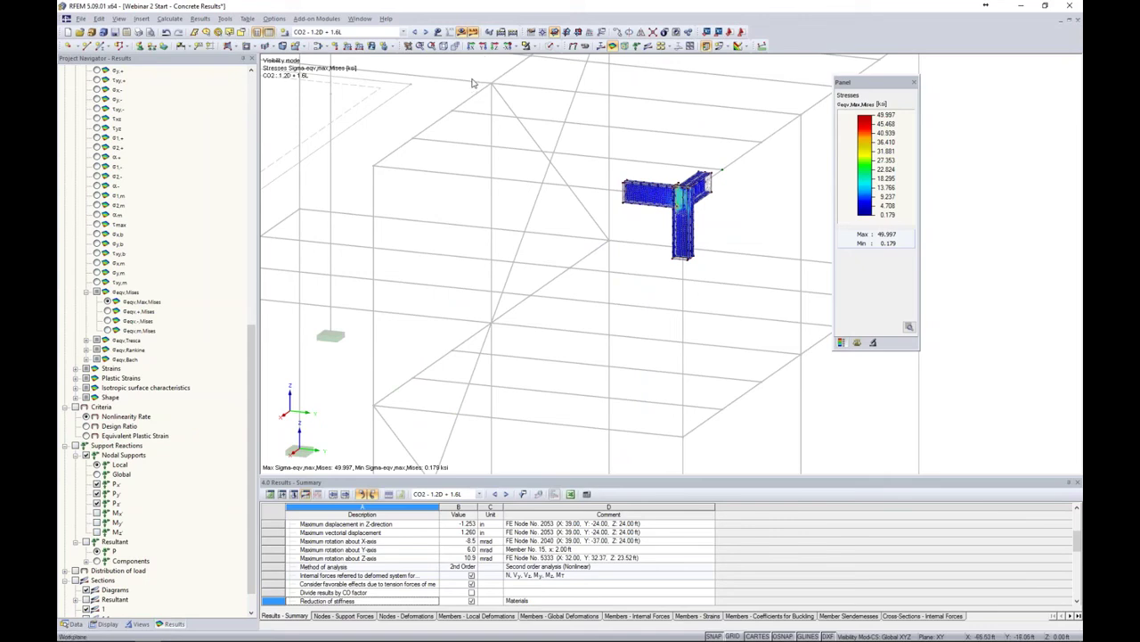
pyautogui.click(360, 18)
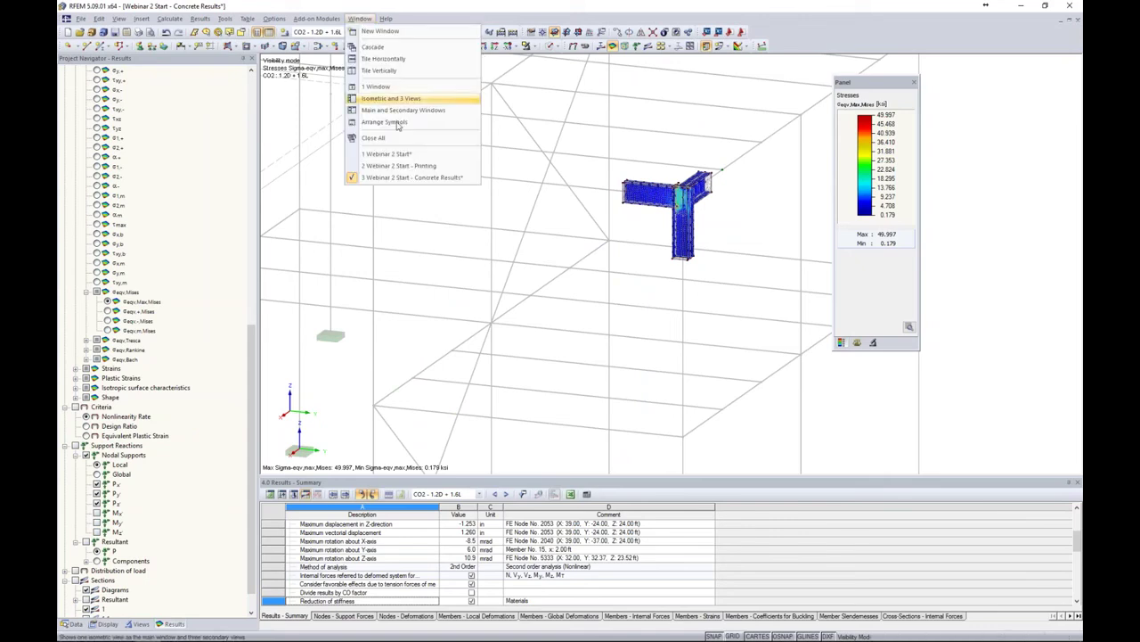
pyautogui.click(398, 166)
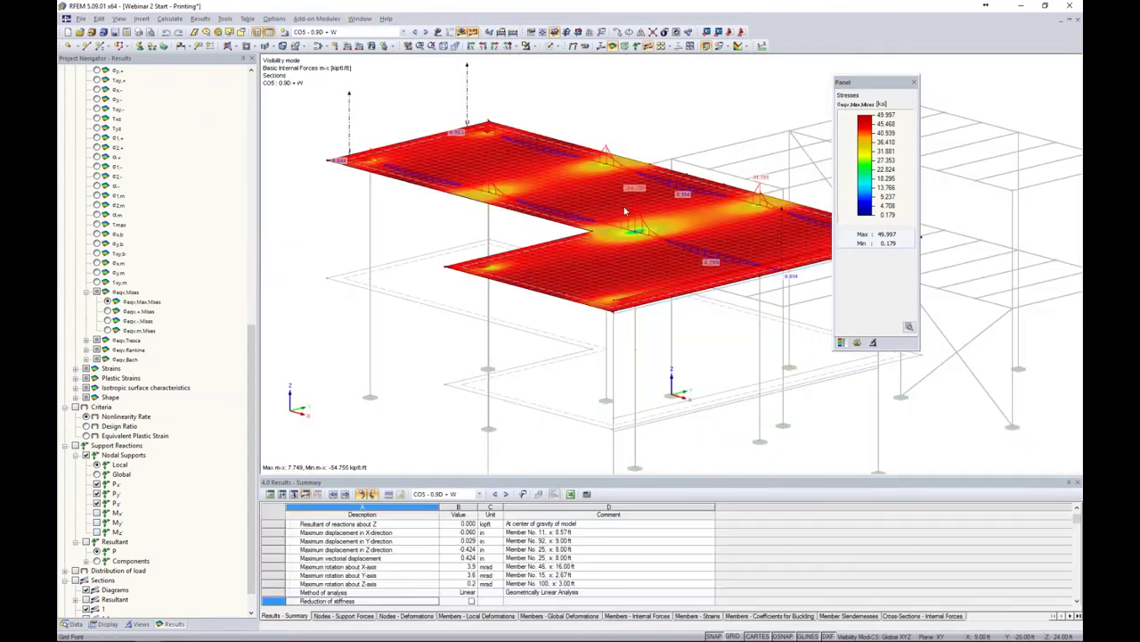
pyautogui.moveTo(706, 332); pyautogui.dragTo(646, 311, button='middle')
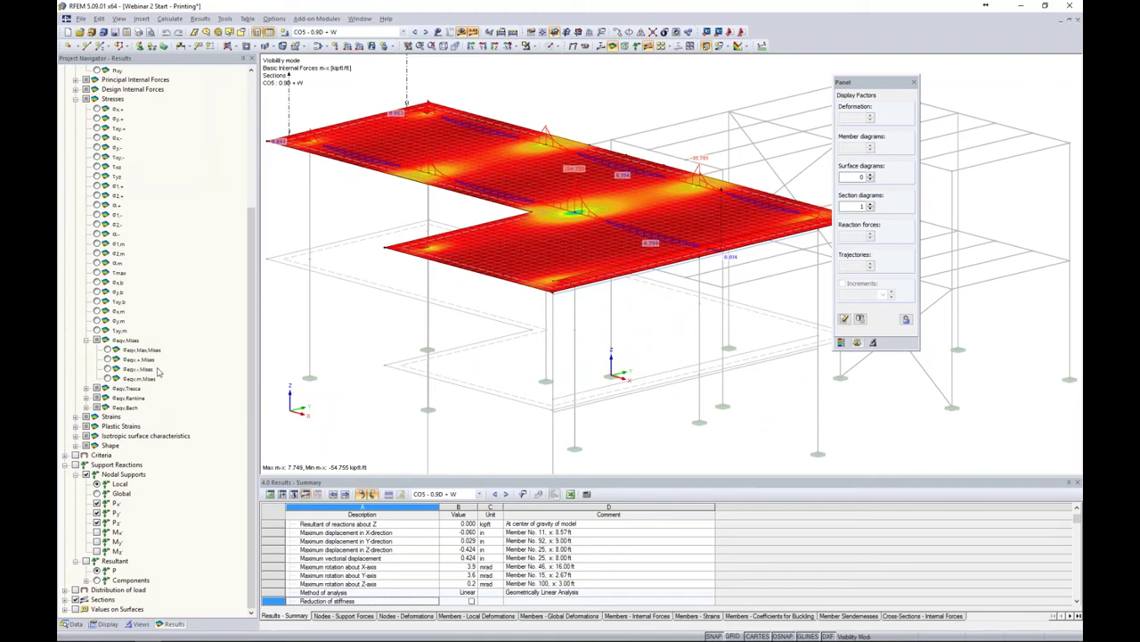
# - Show the colour scale for the slab's m-x moments clear of the slab, and advance the results to CO8 - D + 0.6W
pyautogui.scroll(6, 98, 215)
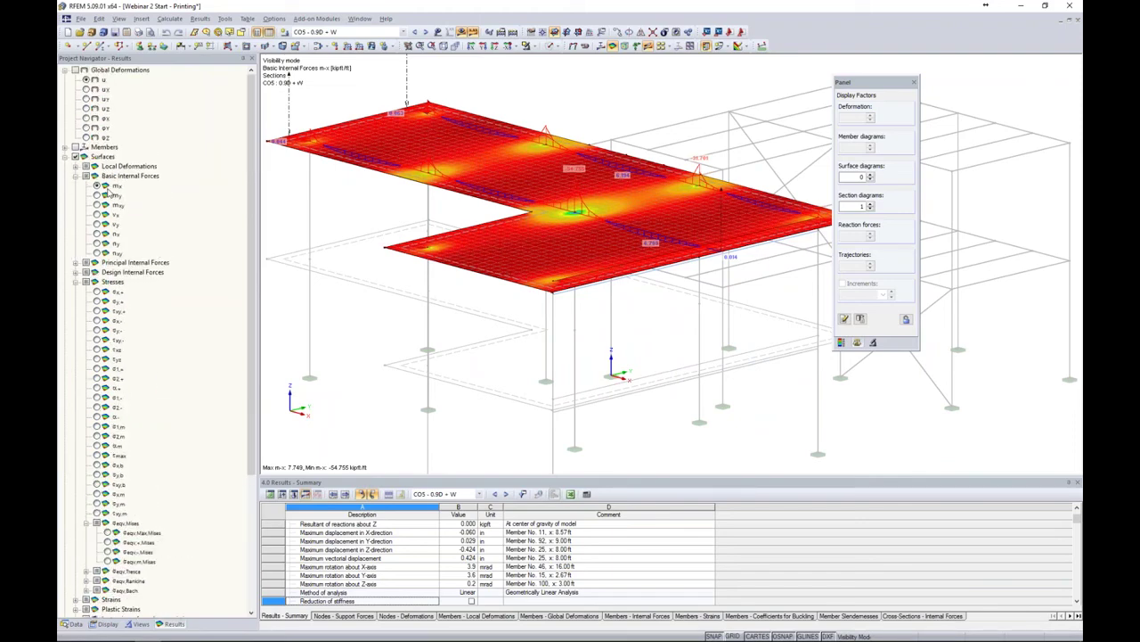
pyautogui.click(842, 343)
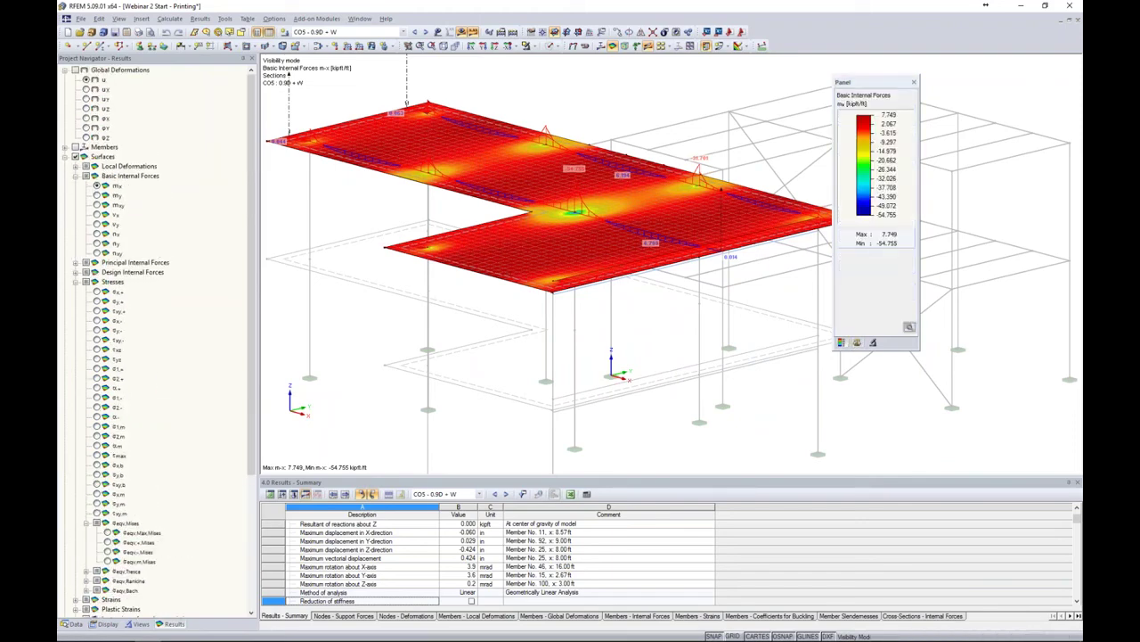
pyautogui.moveTo(873, 89); pyautogui.dragTo(897, 85)
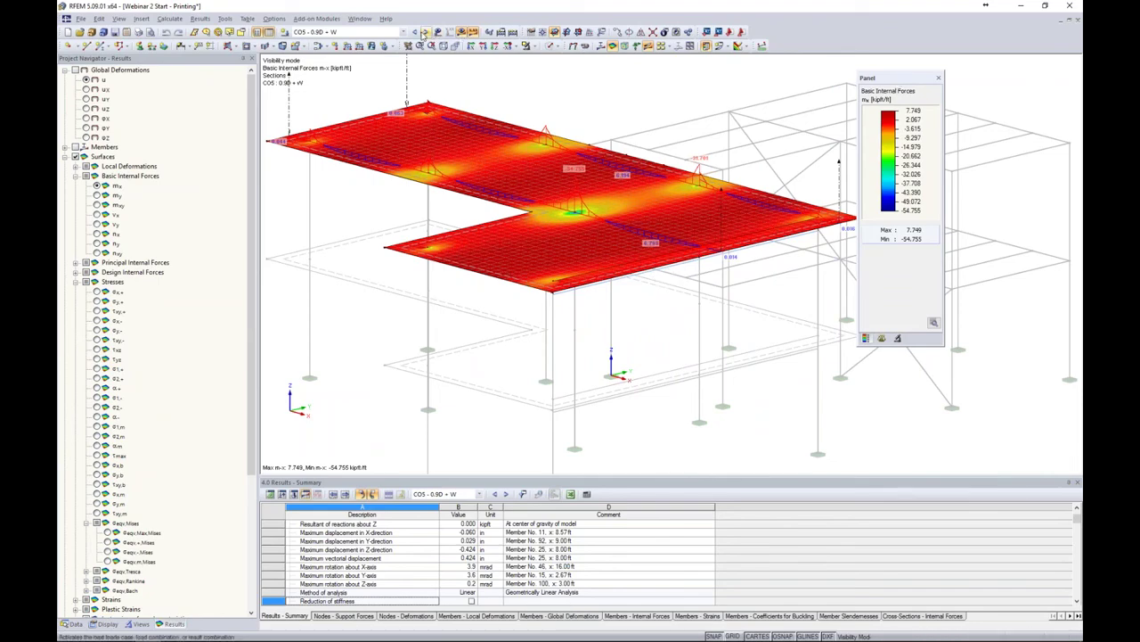
pyautogui.click(427, 32)
pyautogui.click(427, 32)
pyautogui.moveTo(679, 136); pyautogui.dragTo(688, 144, button='middle')
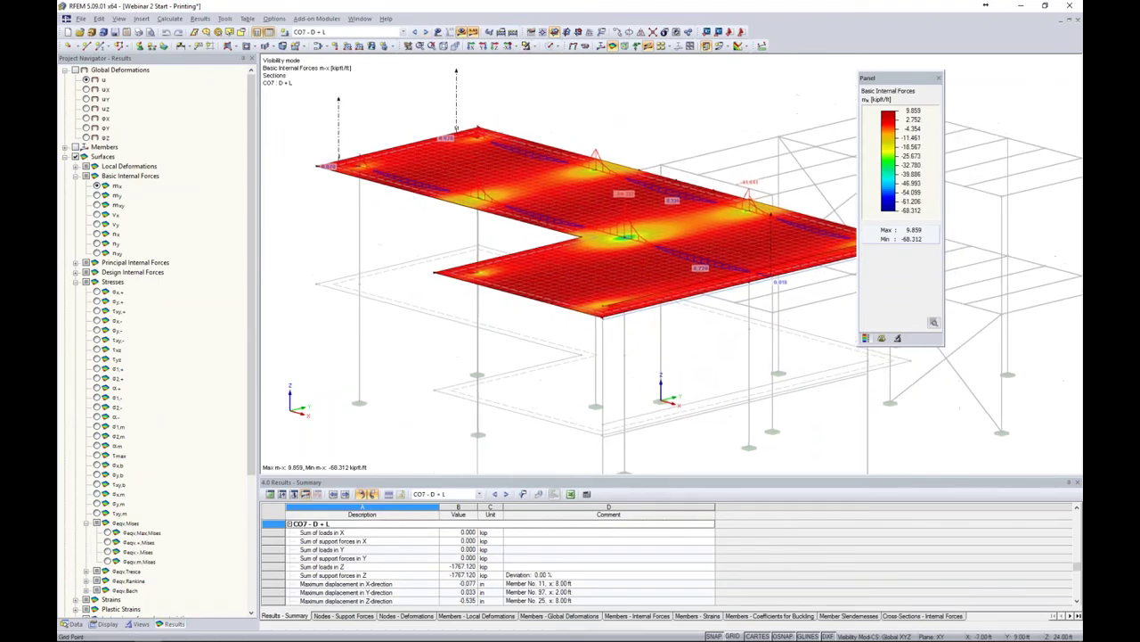
pyautogui.moveTo(881, 84); pyautogui.dragTo(937, 80)
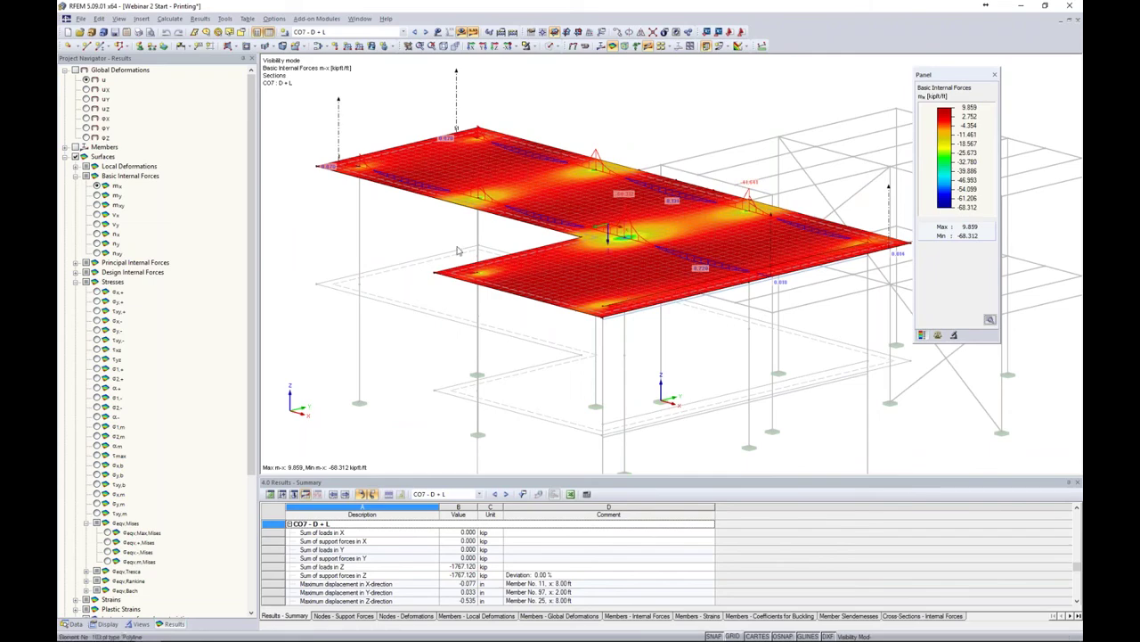
pyautogui.click(425, 32)
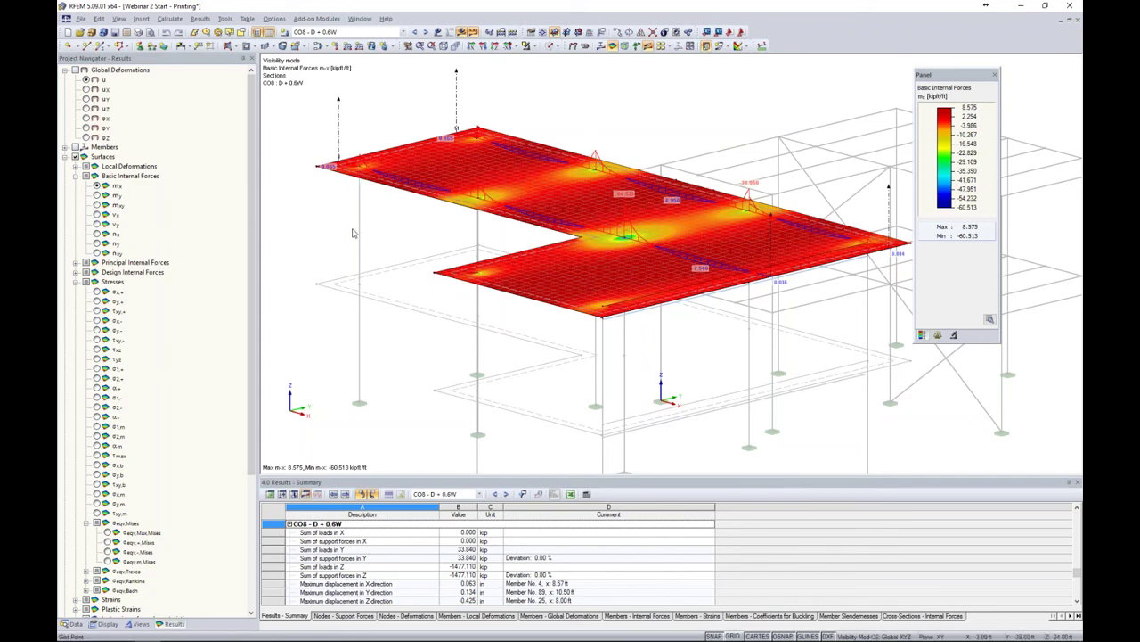
# - Set up a mass print of the m-x results for all load cases and combinations in the current view, sent to a printout report
pyautogui.click(138, 32)
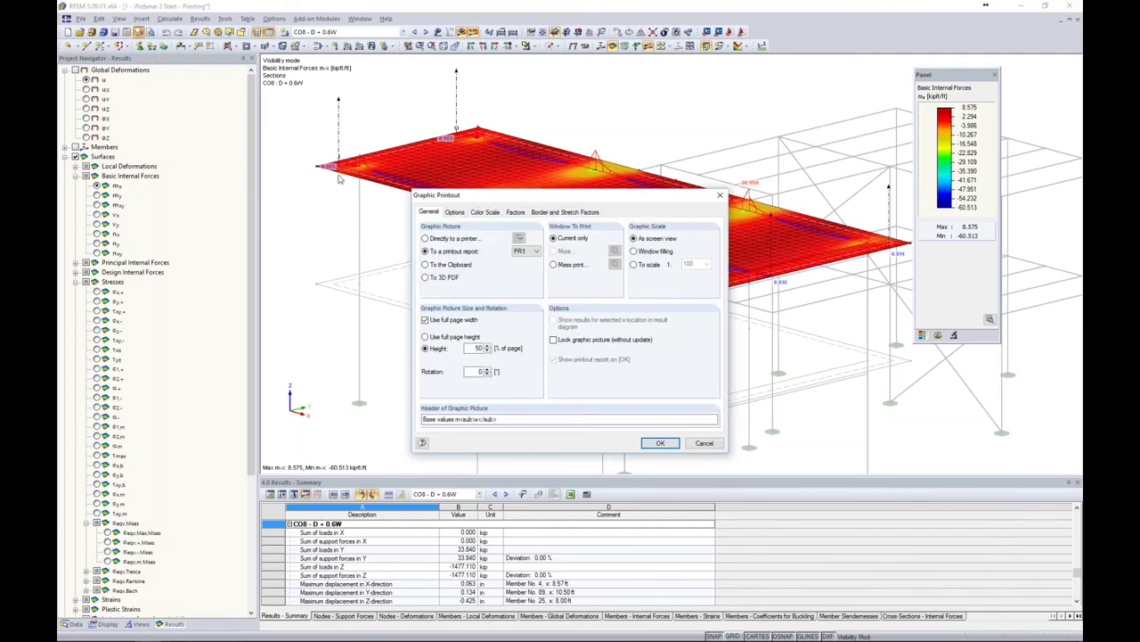
pyautogui.click(554, 265)
pyautogui.doubleClick(478, 348)
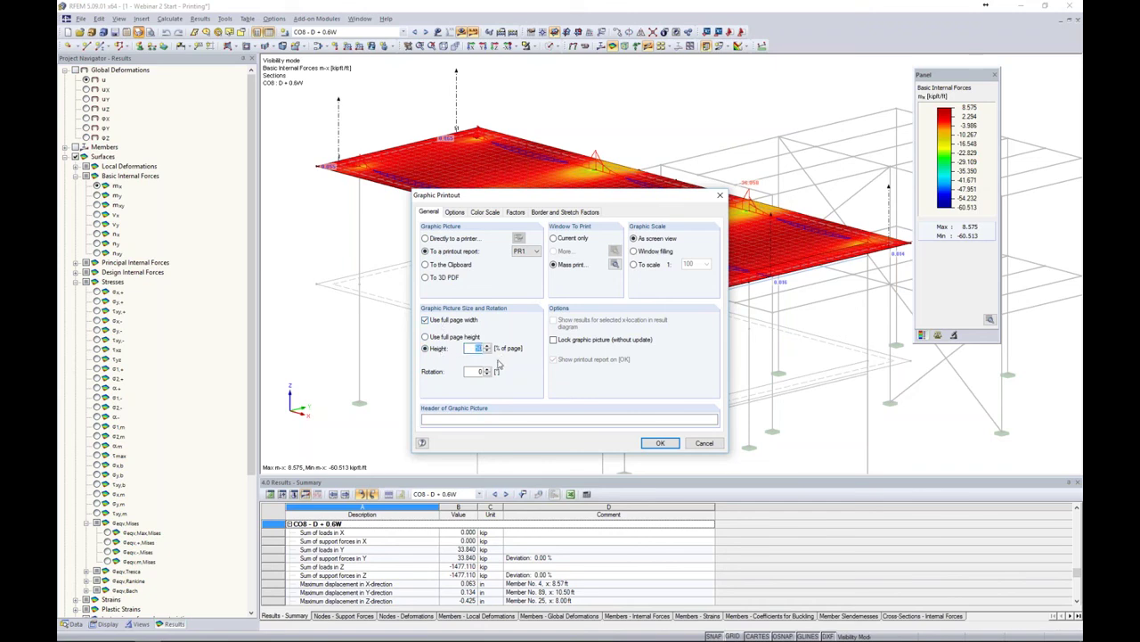
pyautogui.click(614, 265)
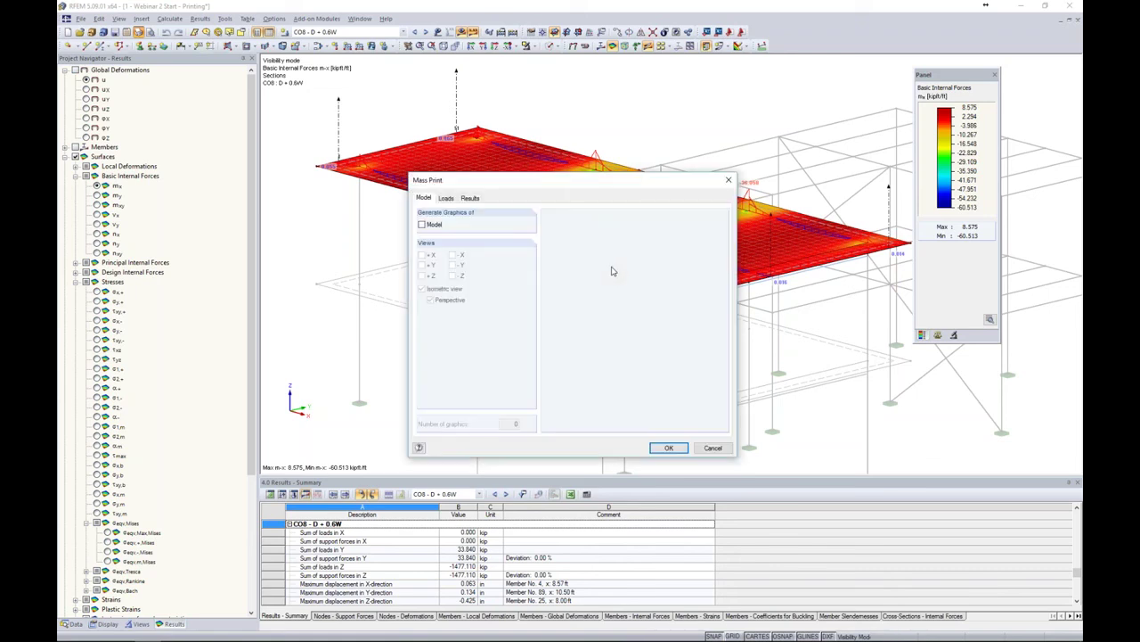
pyautogui.click(446, 199)
pyautogui.click(469, 199)
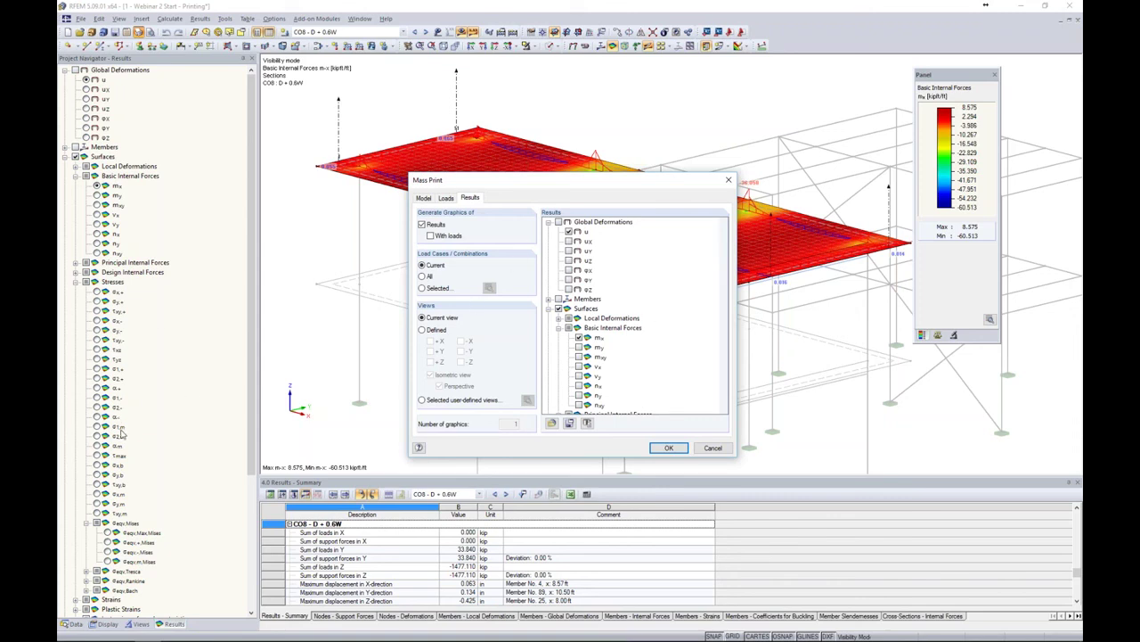
pyautogui.click(579, 337)
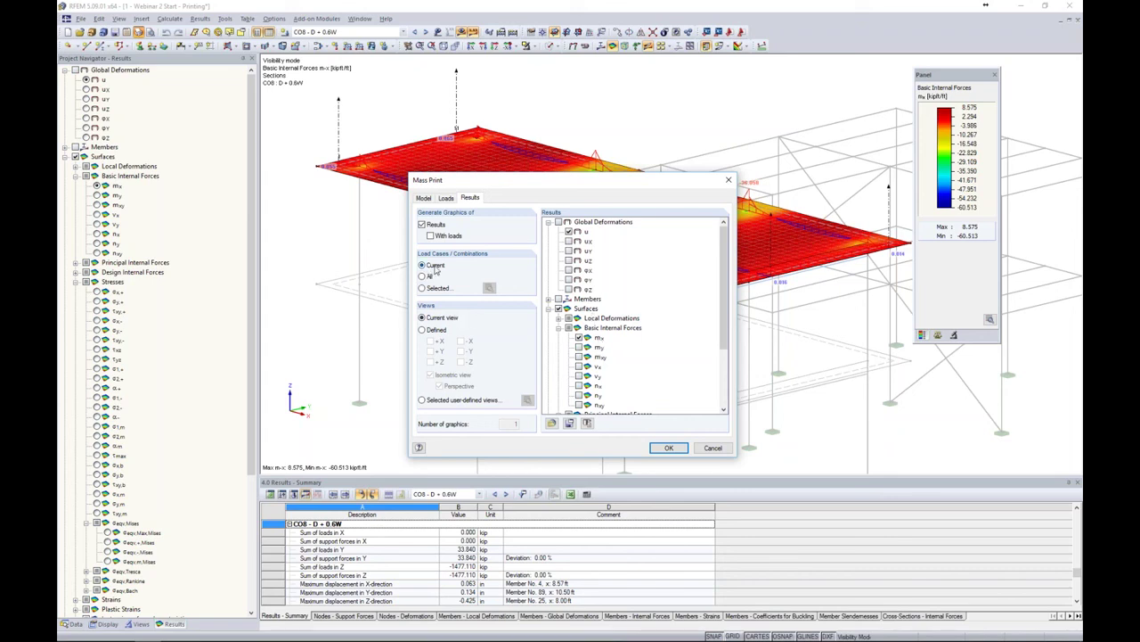
pyautogui.click(422, 277)
pyautogui.click(675, 450)
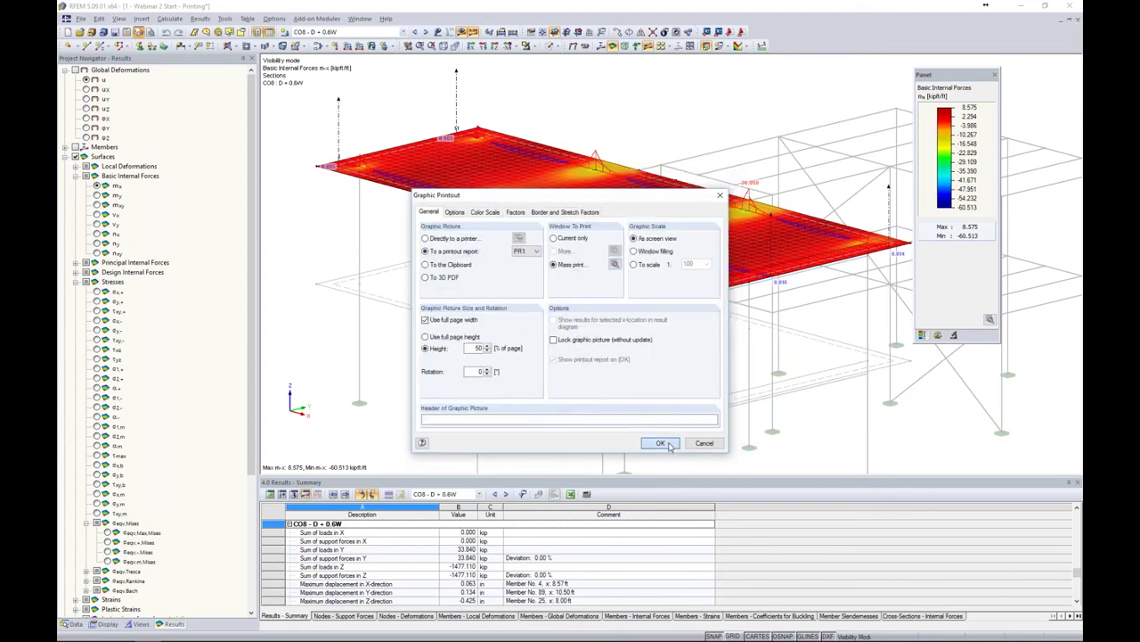
# - Create the new printout report from template 7 - Input data and reduced results
pyautogui.click(660, 443)
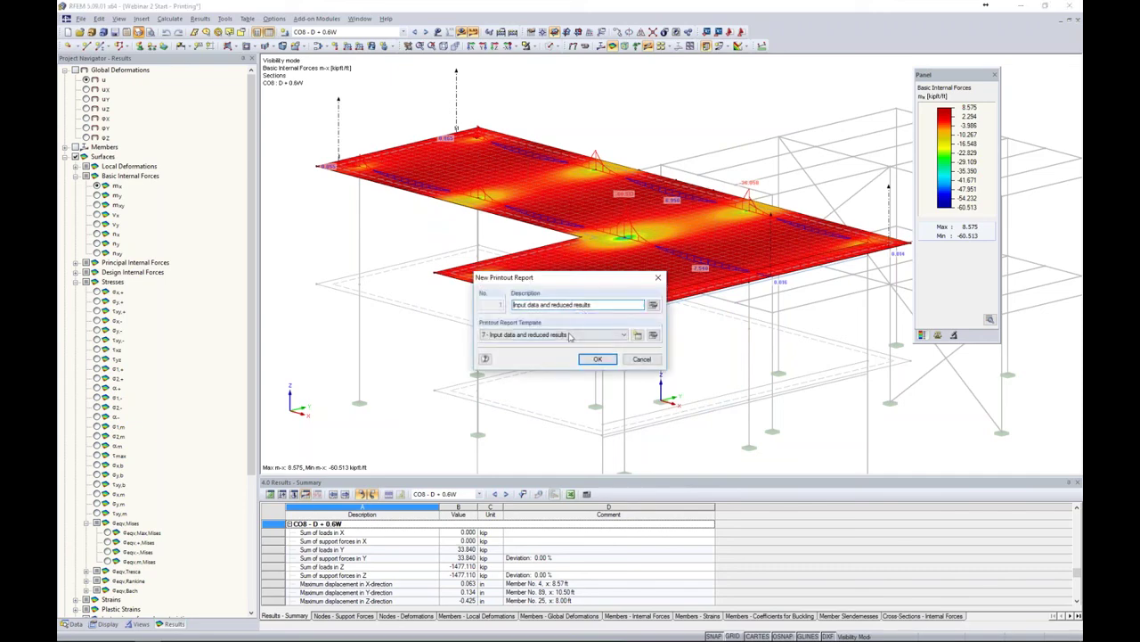
pyautogui.click(571, 336)
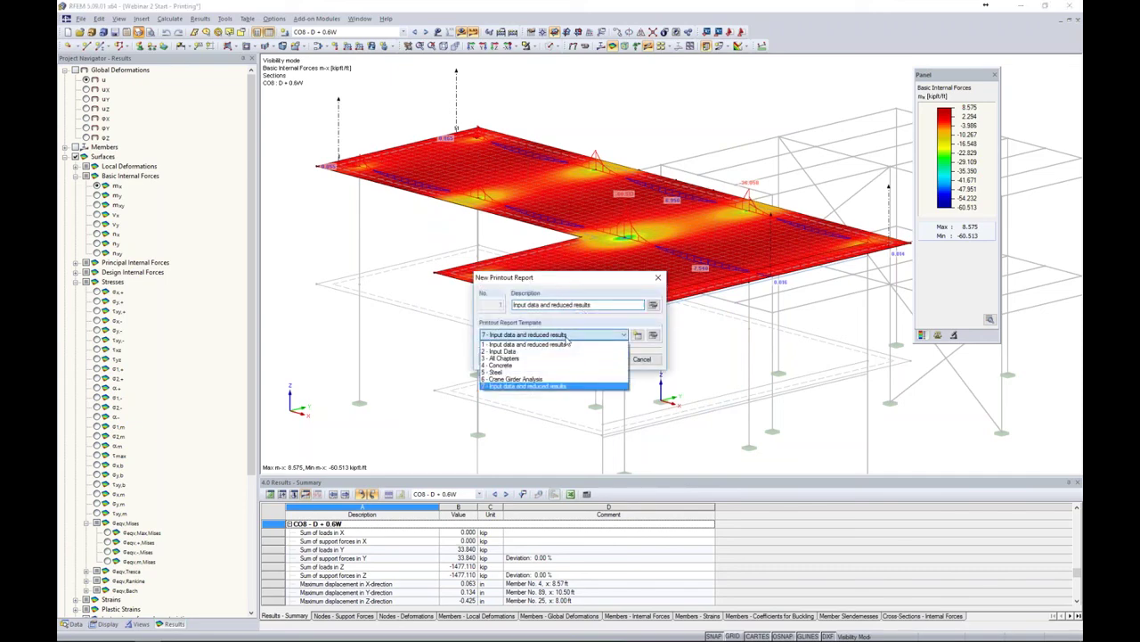
pyautogui.click(557, 387)
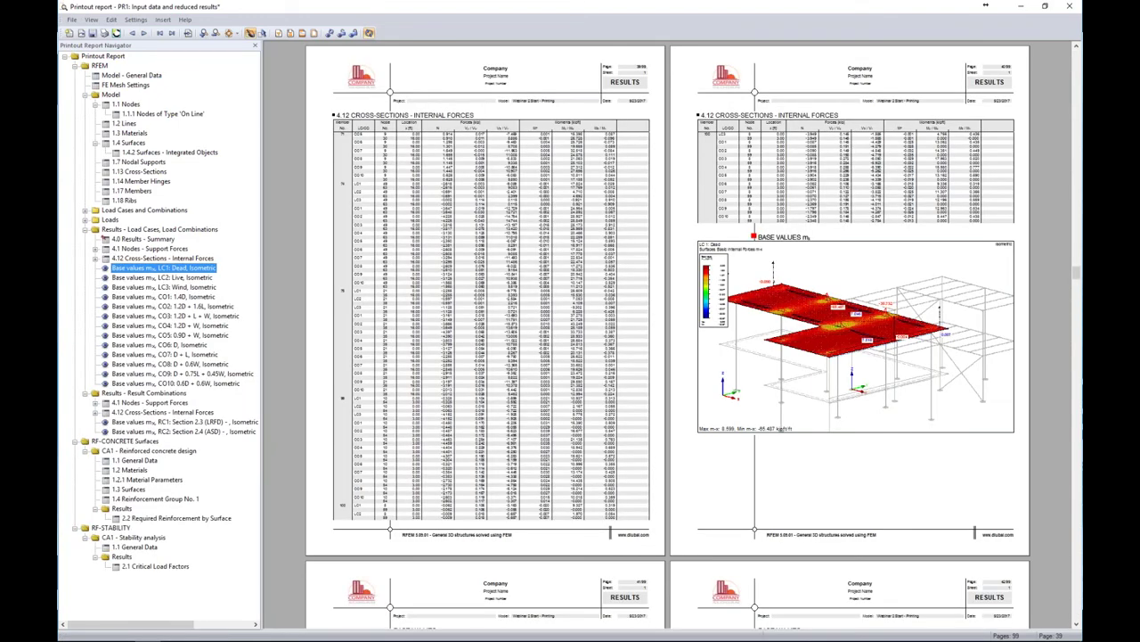
# - Turn off the FE mesh display in the report's CO2: 1.2D + 1.6L m-x graphic and go back to the report
pyautogui.keyDown('ctrl'); pyautogui.scroll(3, 595, 354); pyautogui.keyUp('ctrl')
pyautogui.scroll(-20, 595, 354)
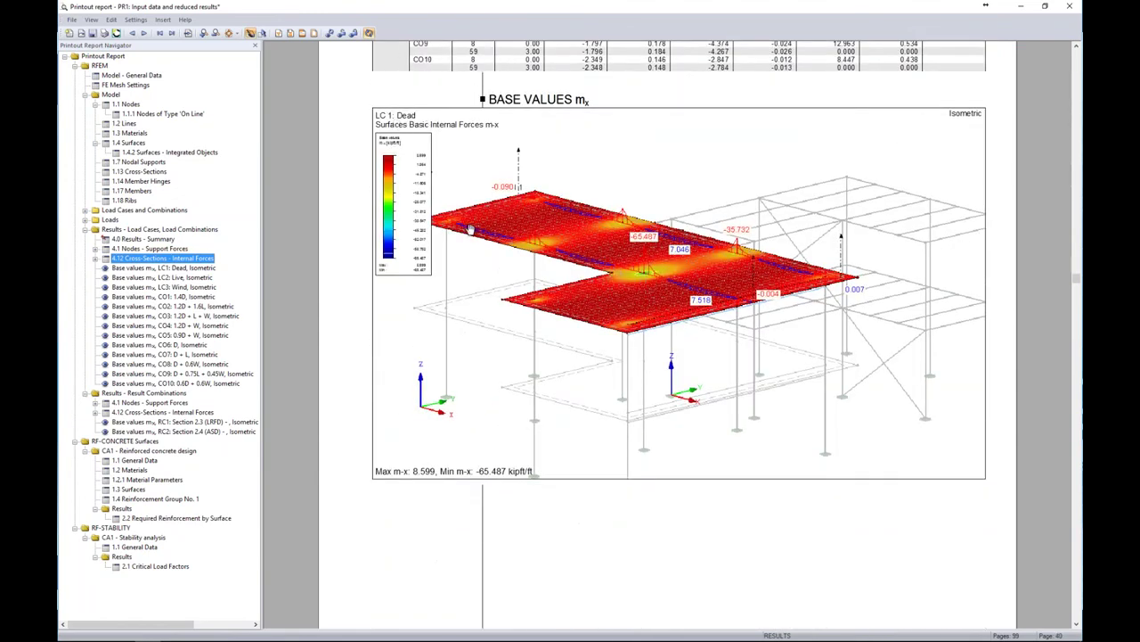
pyautogui.scroll(-17, 471, 229)
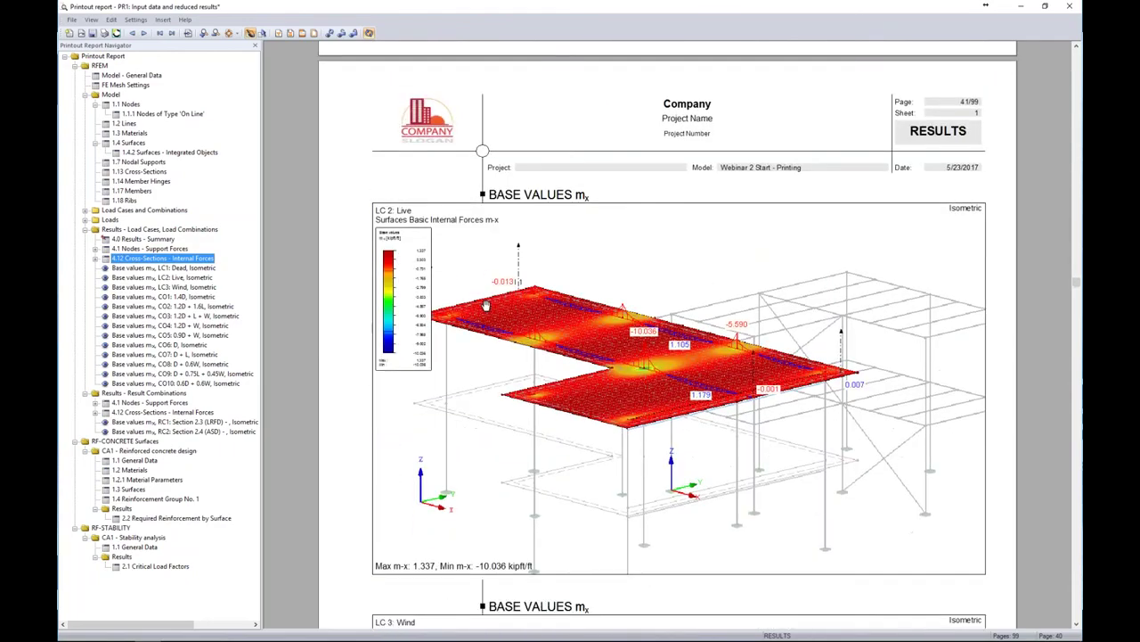
pyautogui.scroll(-17, 486, 306)
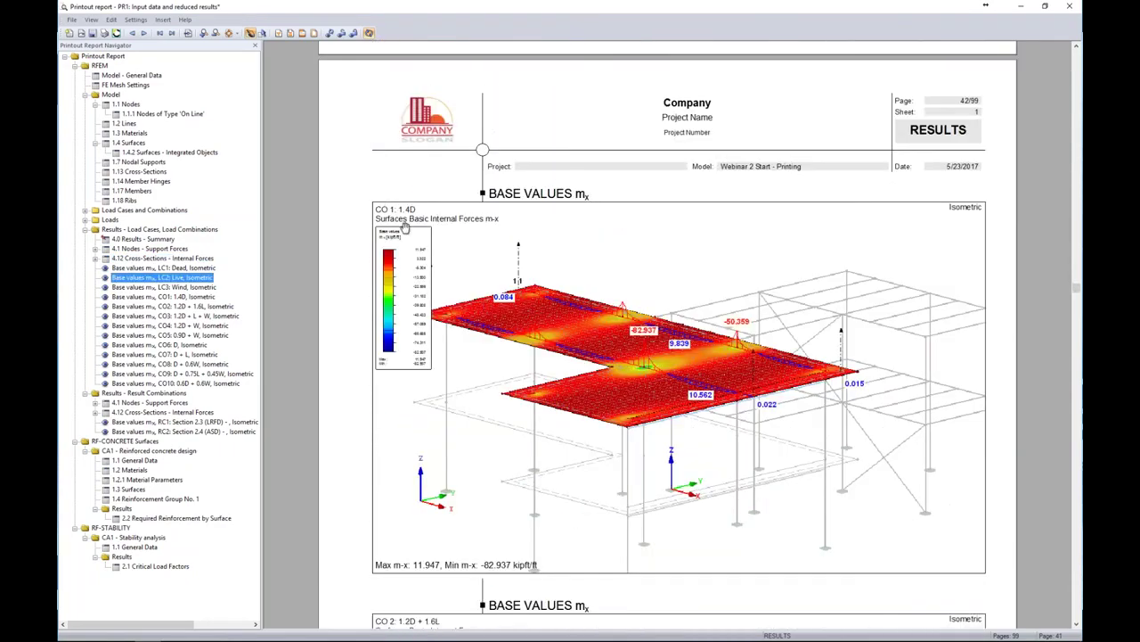
pyautogui.scroll(-10, 412, 239)
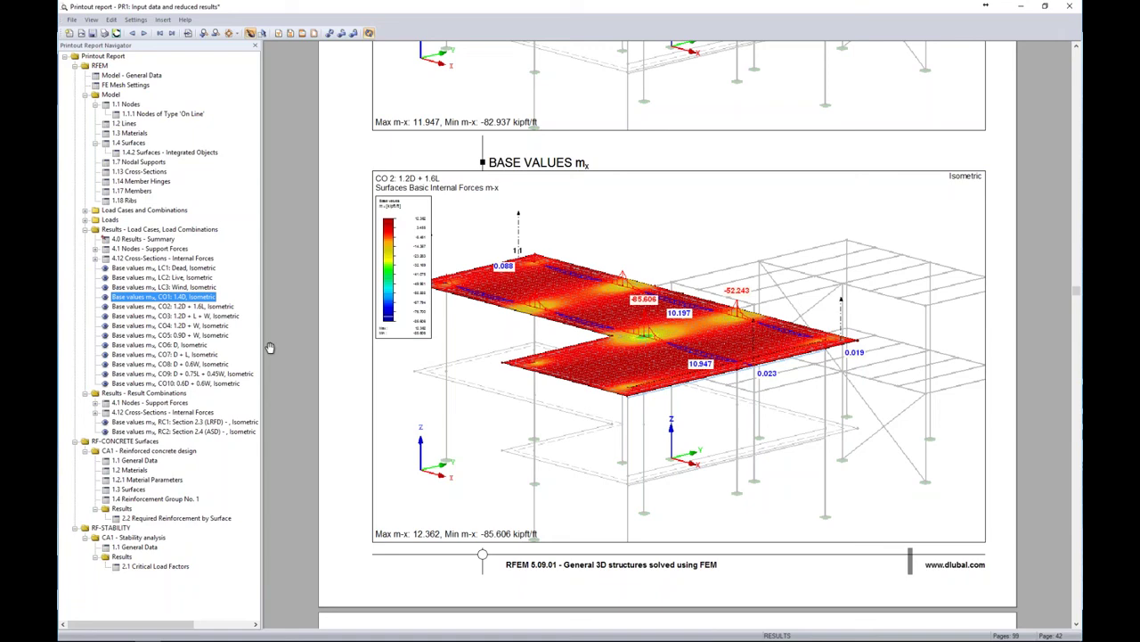
pyautogui.rightClick(633, 231)
pyautogui.click(664, 290)
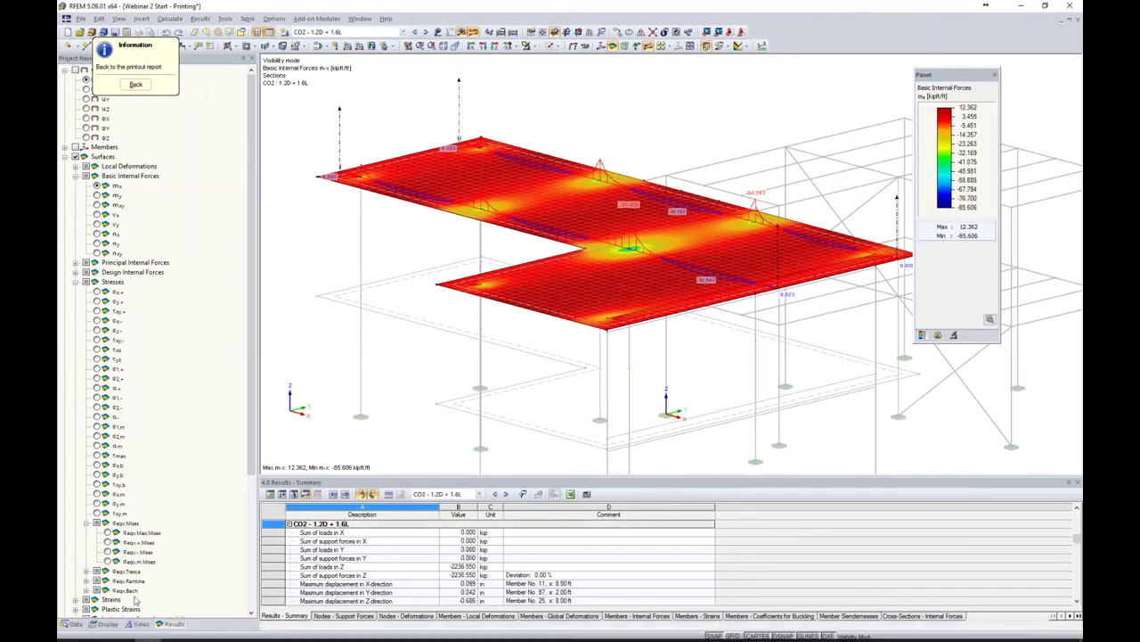
pyautogui.click(107, 623)
pyautogui.scroll(-8, 124, 444)
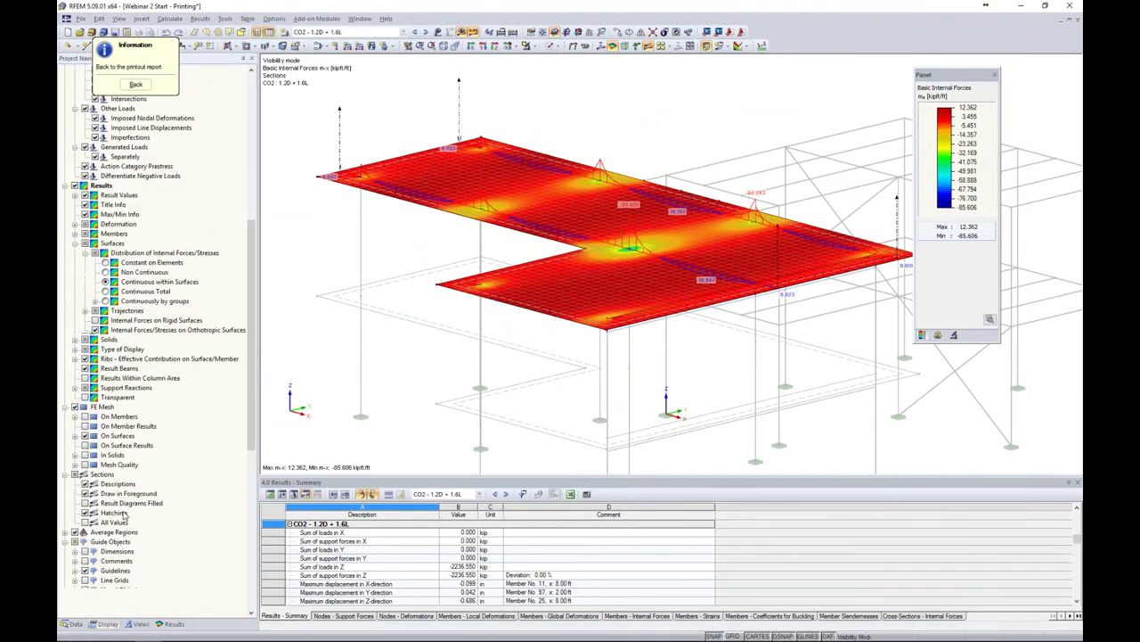
pyautogui.click(75, 291)
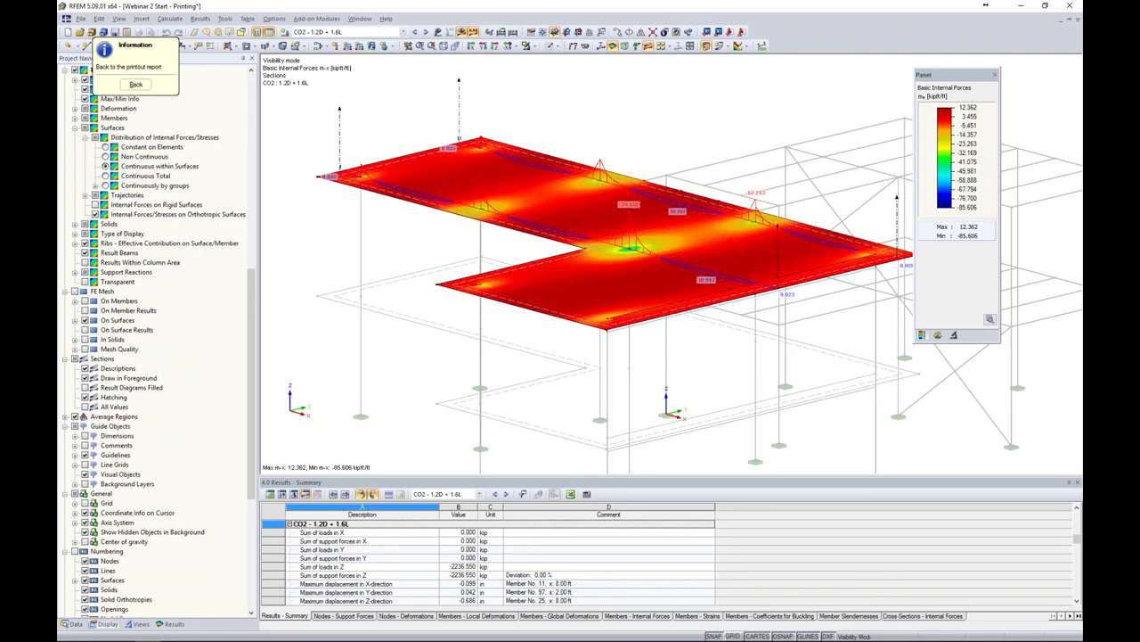
pyautogui.click(136, 84)
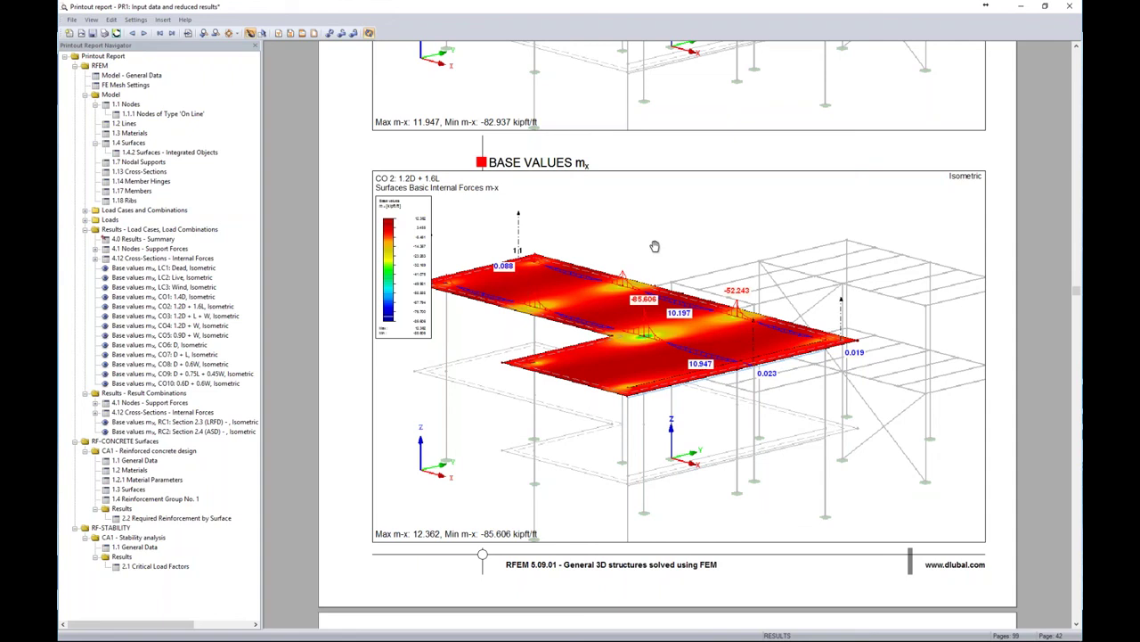
# - Reorder the report's chapters so that RF-CONCRETE Surfaces comes after RF-STABILITY
pyautogui.click(161, 296)
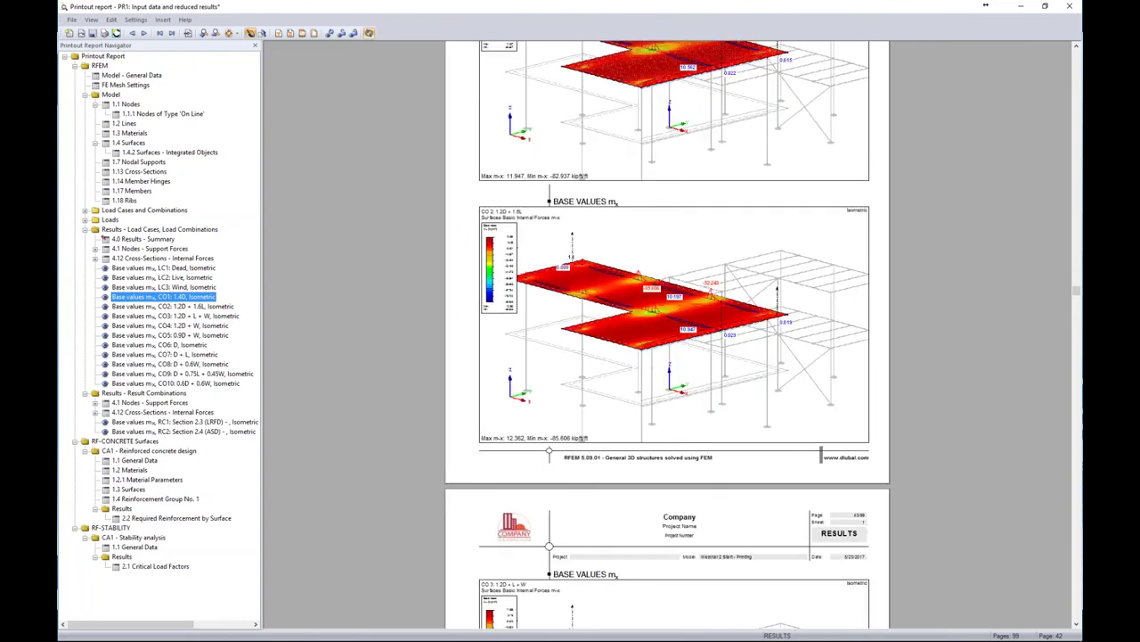
pyautogui.scroll(-3, 658, 317)
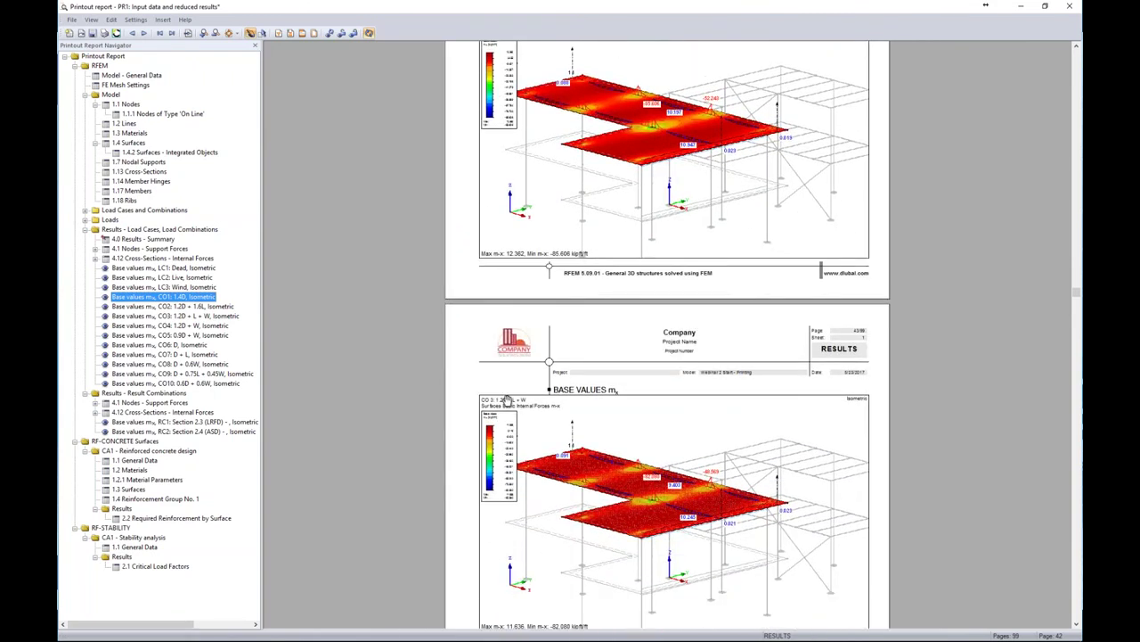
pyautogui.click(125, 441)
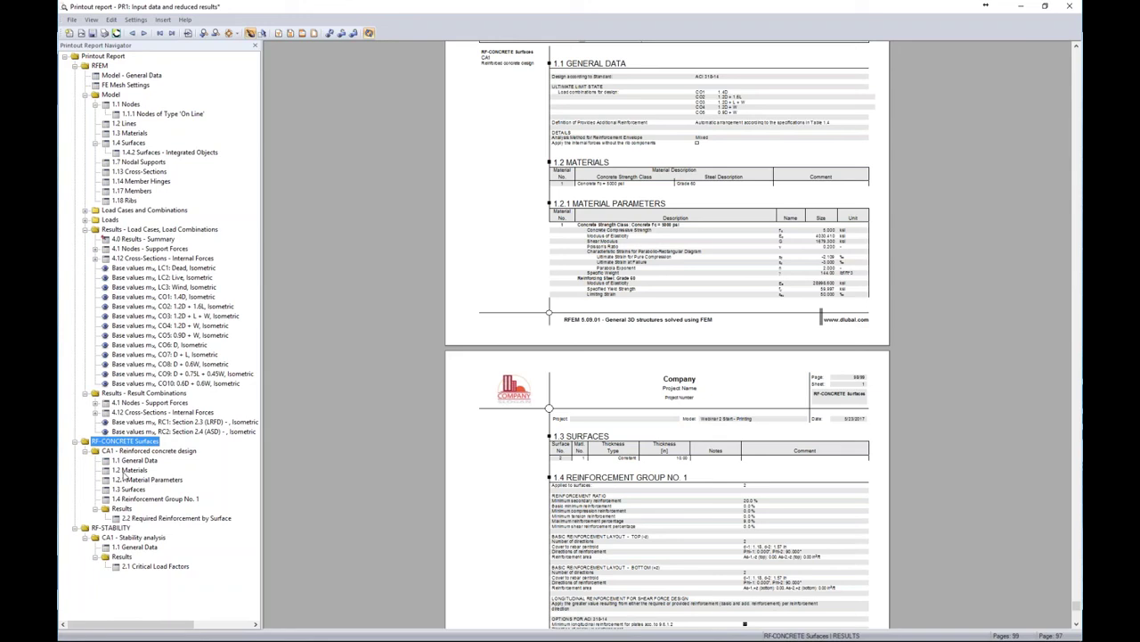
pyautogui.click(111, 528)
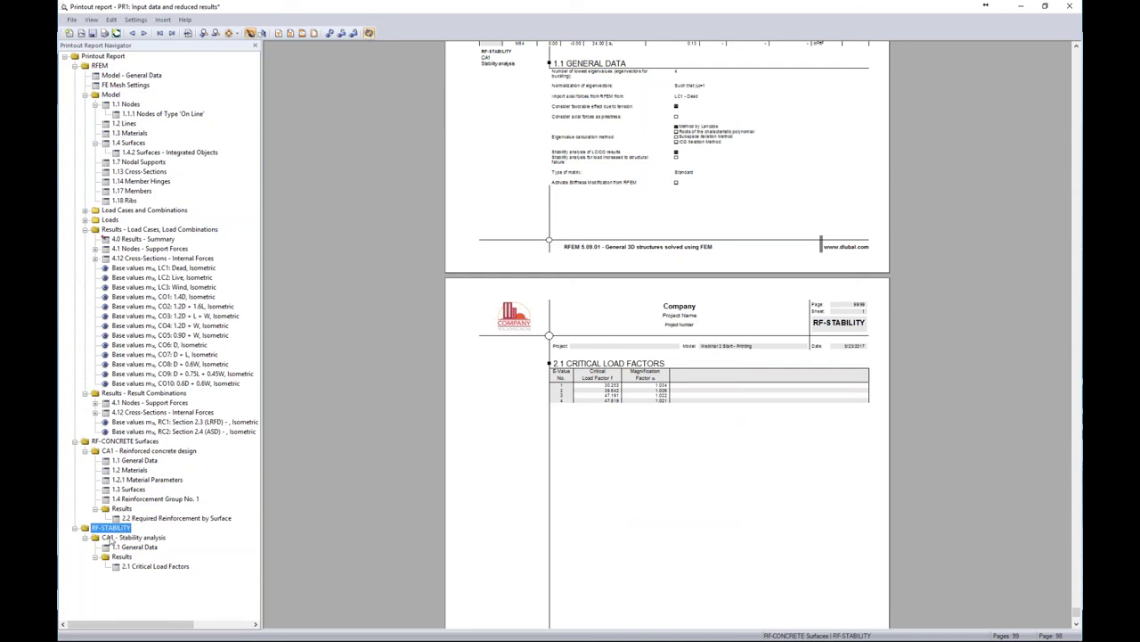
pyautogui.click(134, 441)
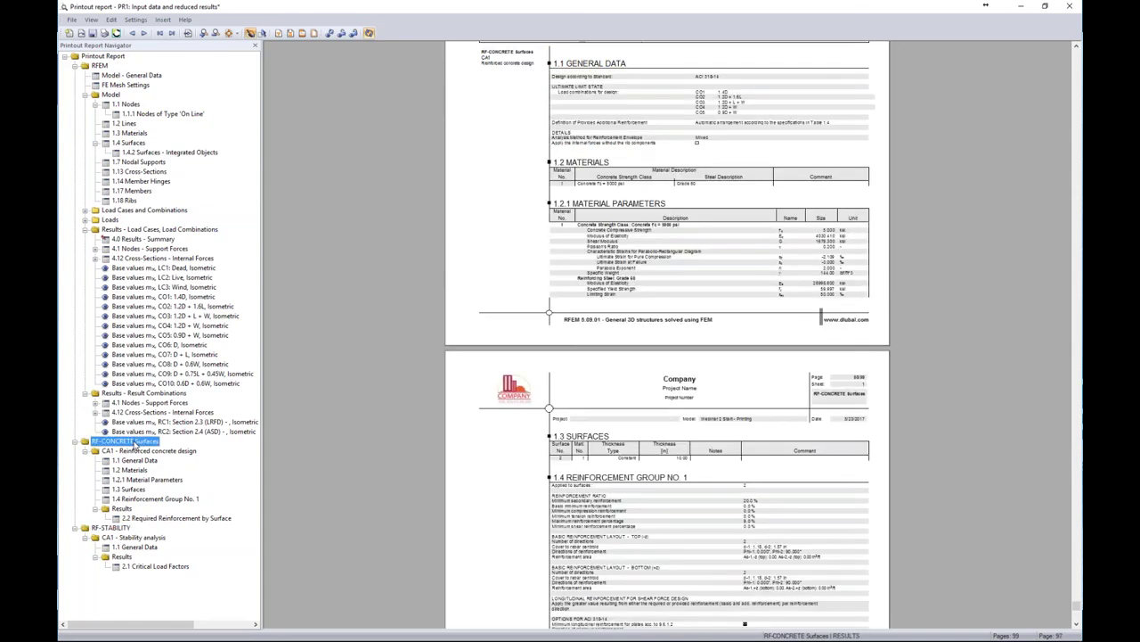
pyautogui.moveTo(133, 441); pyautogui.dragTo(125, 532)
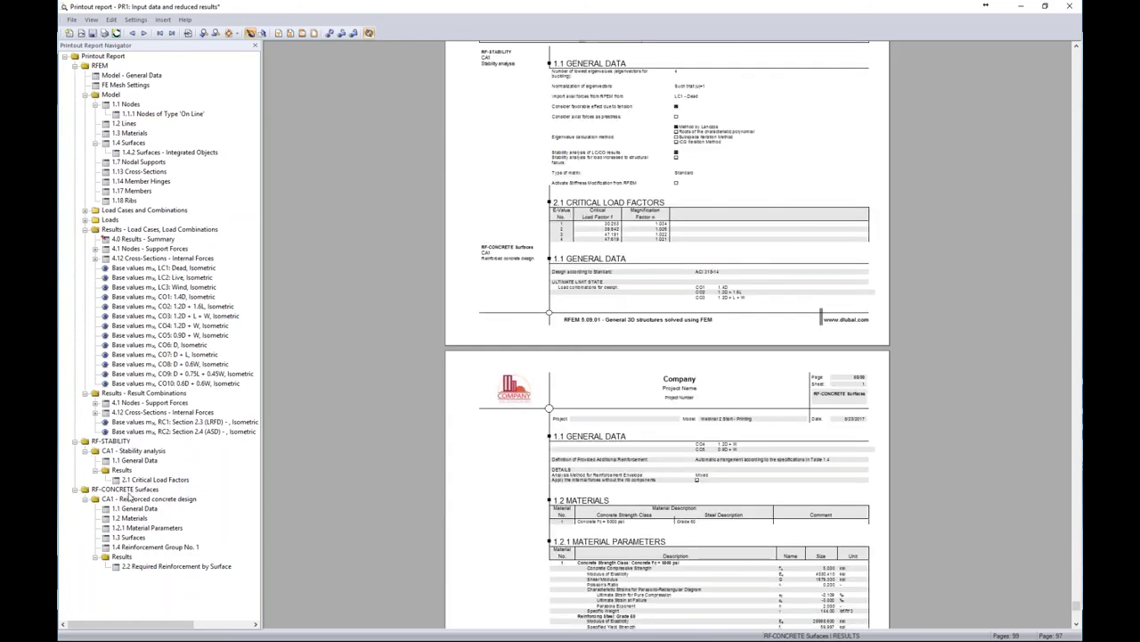
# - Look back through the report's result combination graphics and the cross-section internal forces tables
pyautogui.scroll(15, 384, 372)
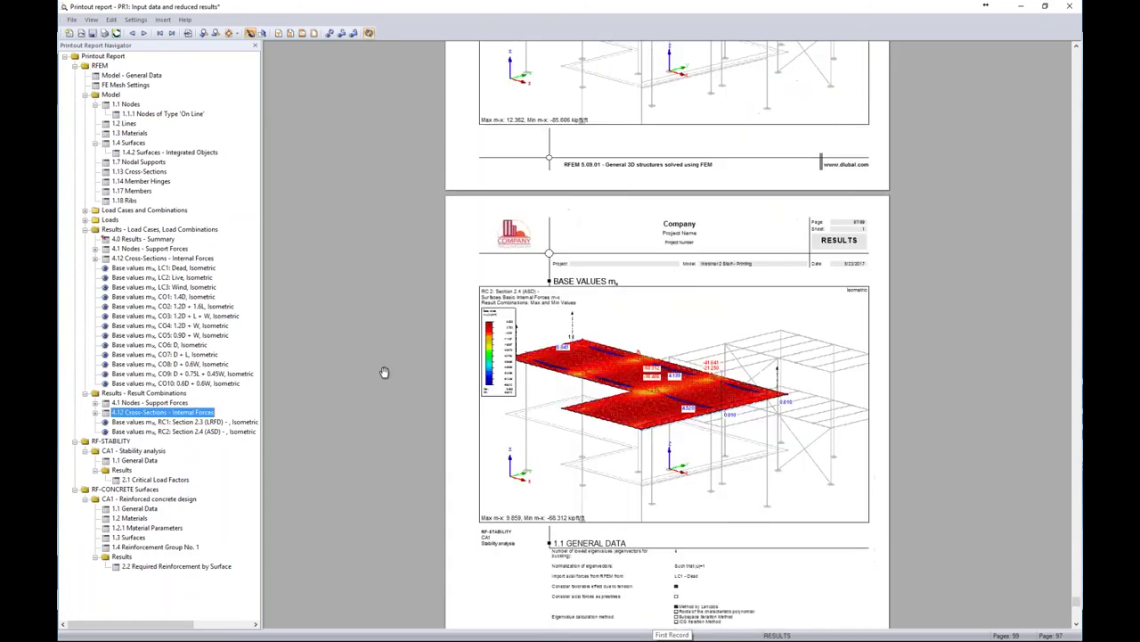
pyautogui.scroll(5, 384, 371)
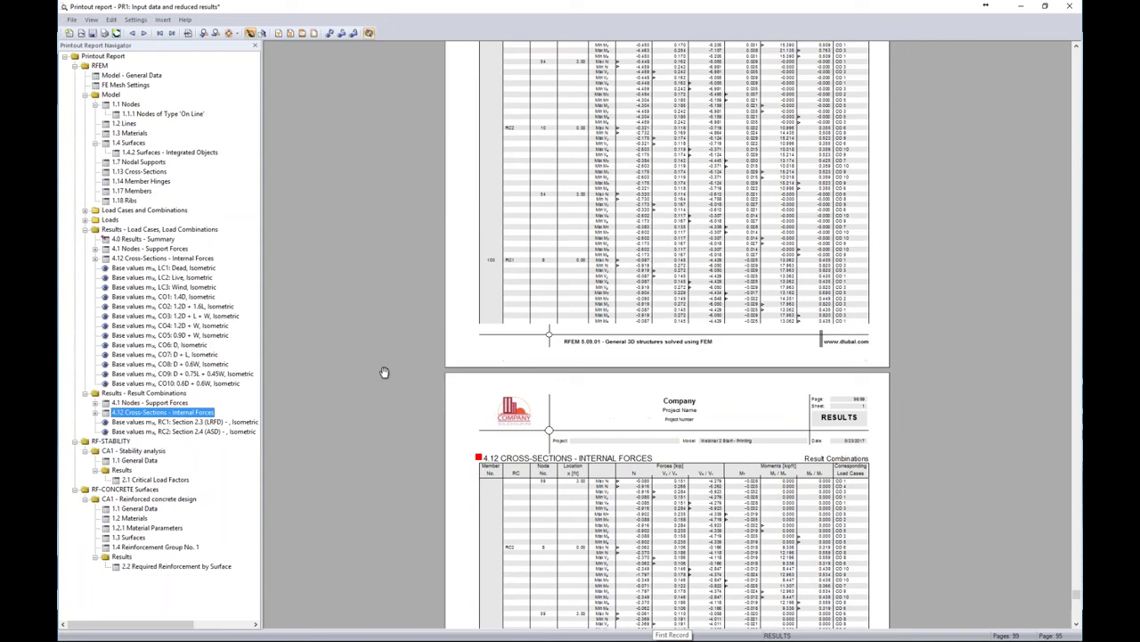
pyautogui.scroll(10, 384, 371)
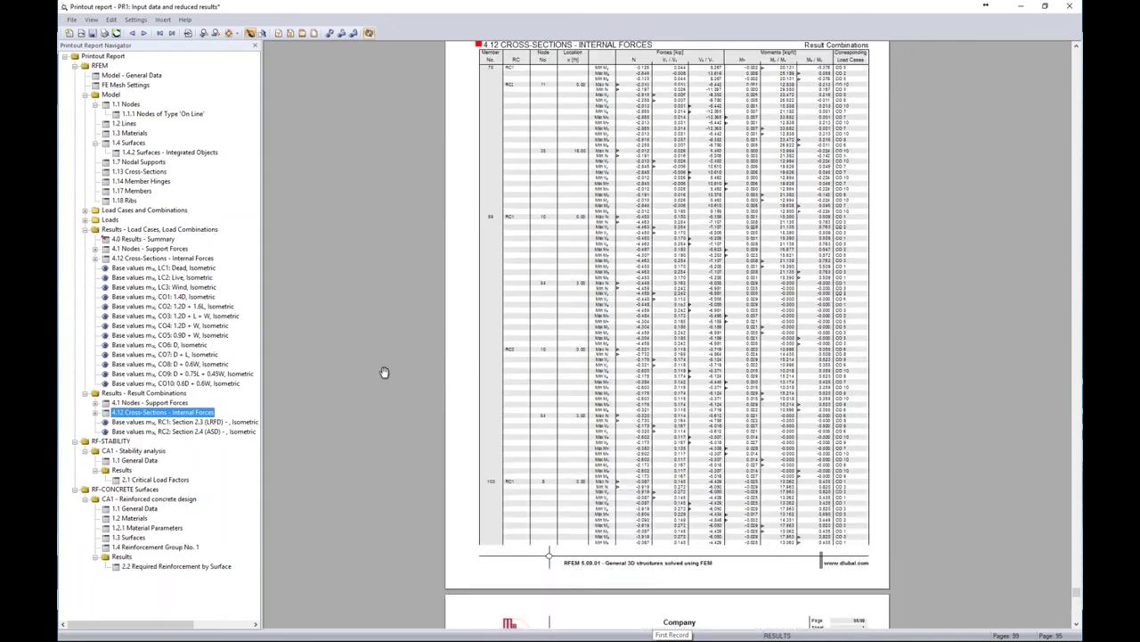
pyautogui.scroll(3, 384, 372)
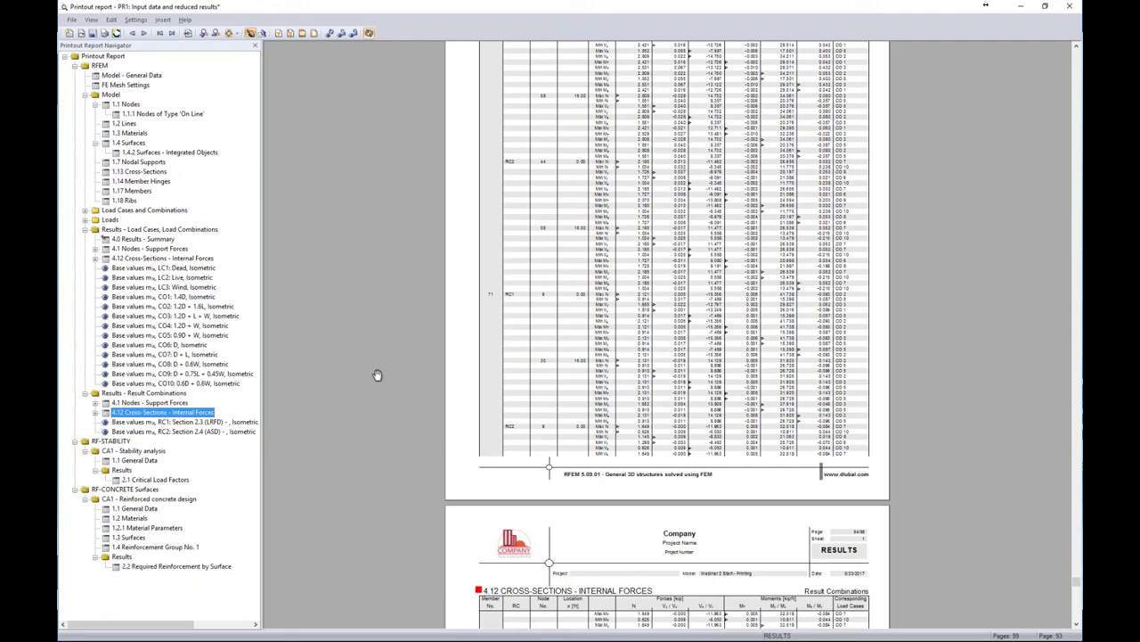
pyautogui.hotkey('alt', 'Tab')
pyautogui.click(409, 326)
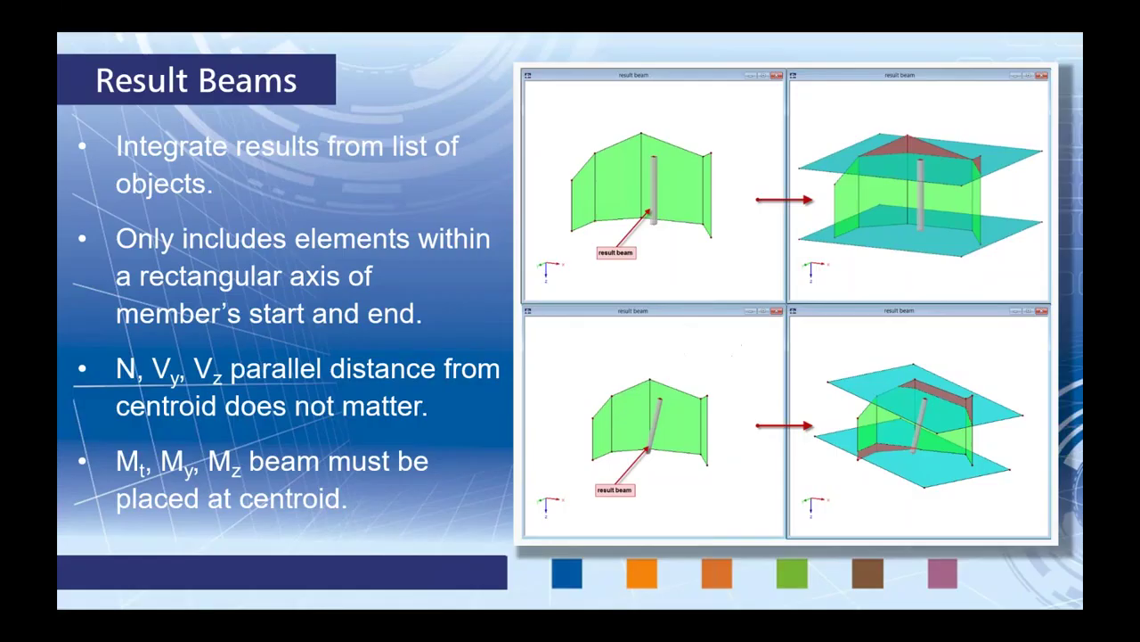
pyautogui.press('Right')
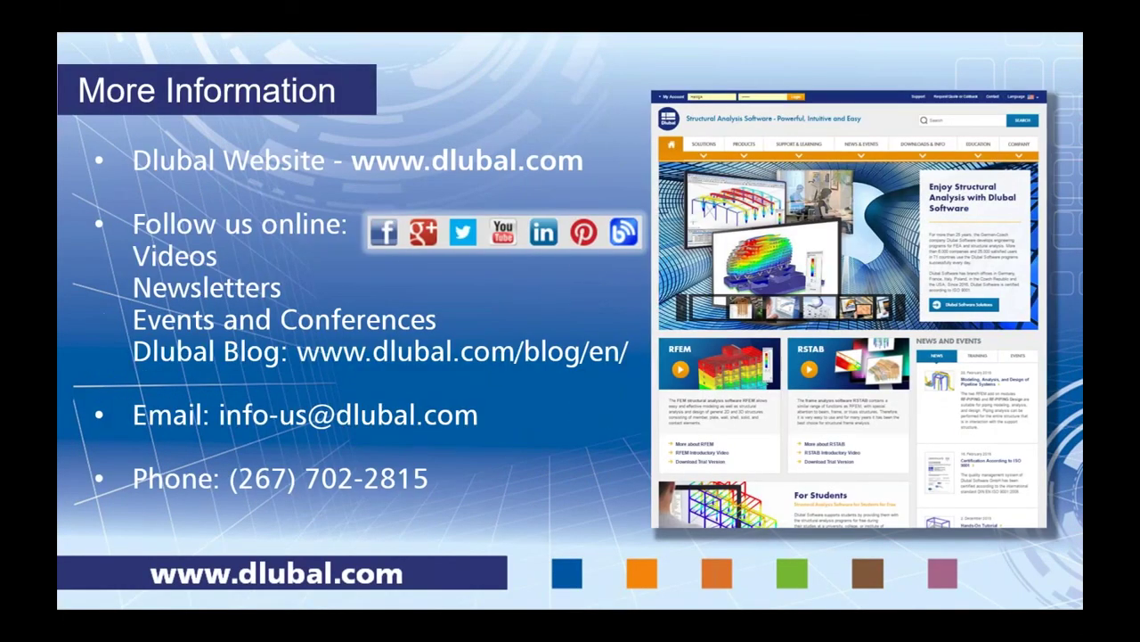